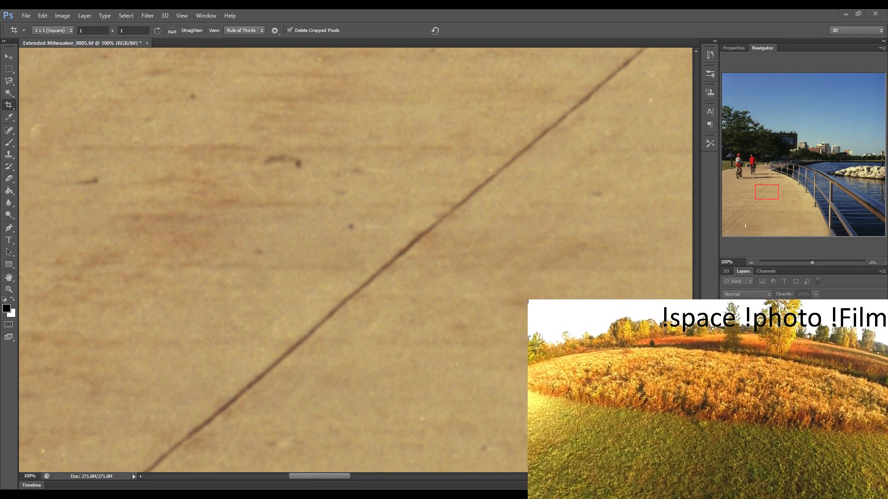
# Remove the two bright white specks on the pavement beyond the diagonal seam with the content-aware Spot Healing Brush at 100% zoom
pyautogui.moveTo(767, 193); pyautogui.dragTo(757, 190)
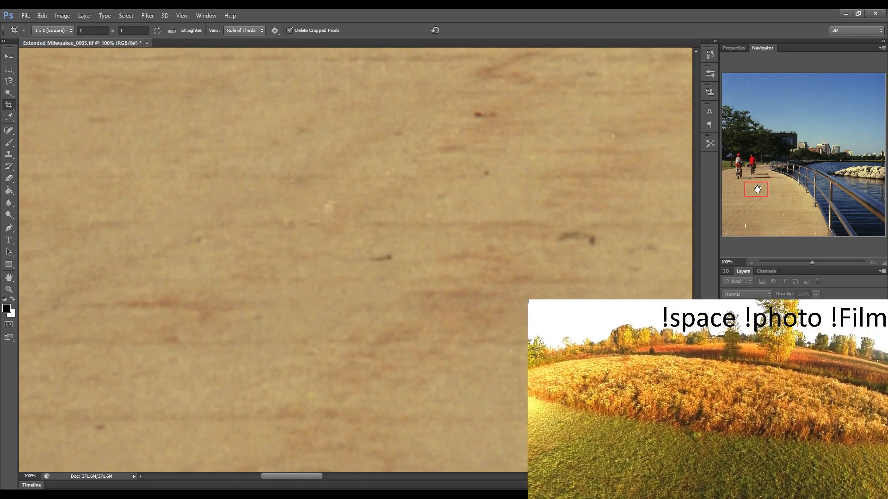
pyautogui.hotkey('ctrl', '0')
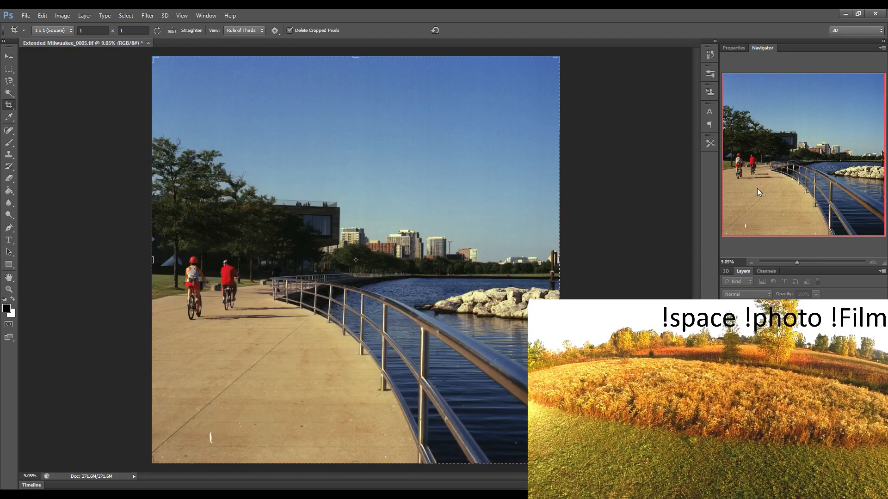
pyautogui.press('j')
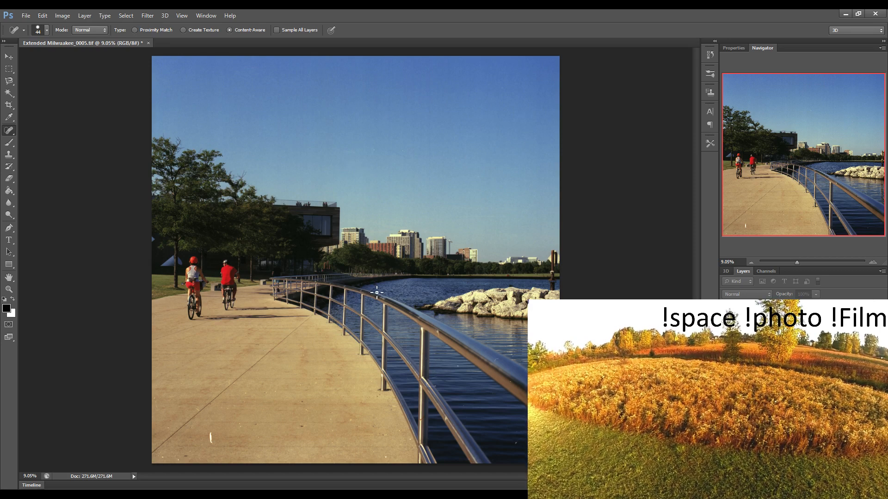
pyautogui.hotkey('ctrl', '1')
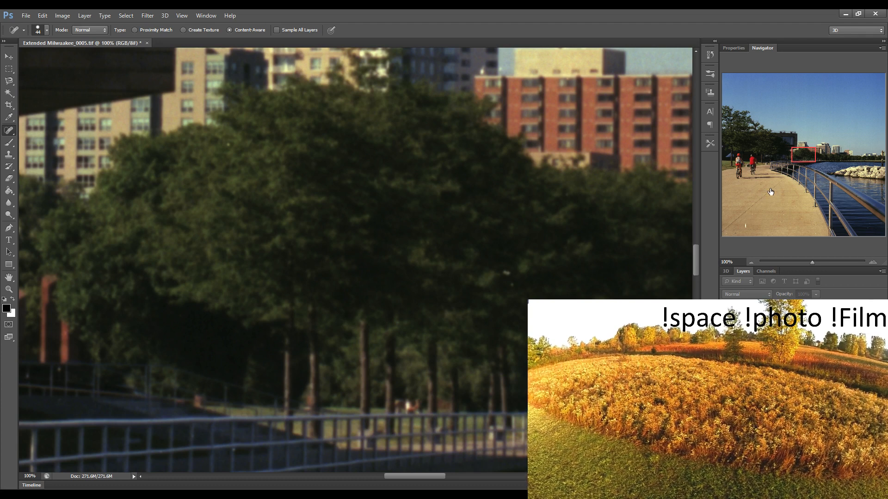
pyautogui.moveTo(769, 195); pyautogui.dragTo(754, 192)
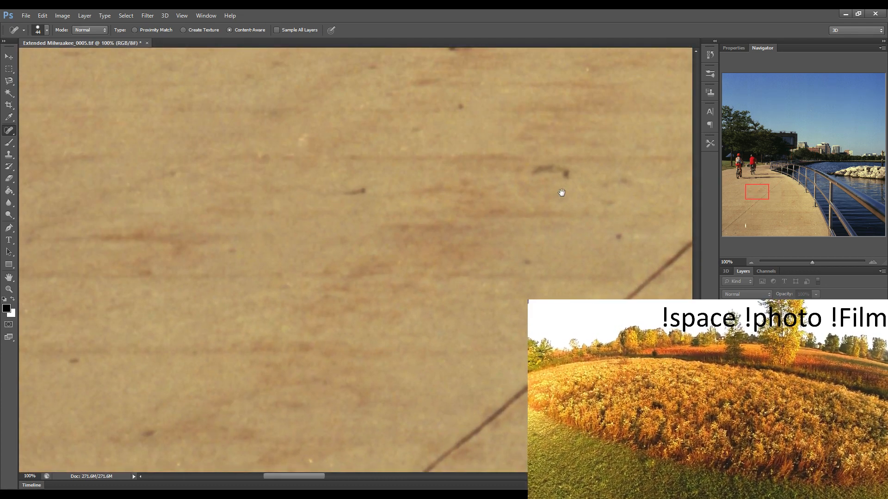
pyautogui.moveTo(485, 211); pyautogui.dragTo(280, 219)
pyautogui.moveTo(565, 200); pyautogui.dragTo(197, 206)
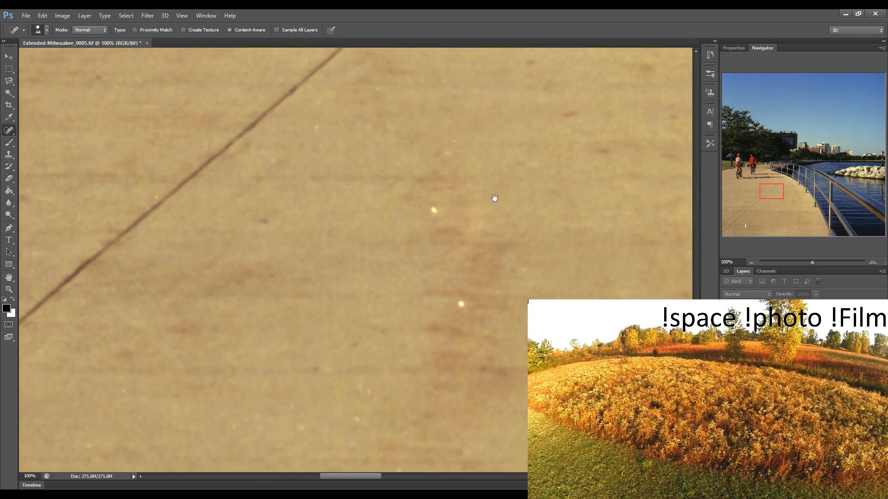
pyautogui.moveTo(501, 207); pyautogui.dragTo(481, 214)
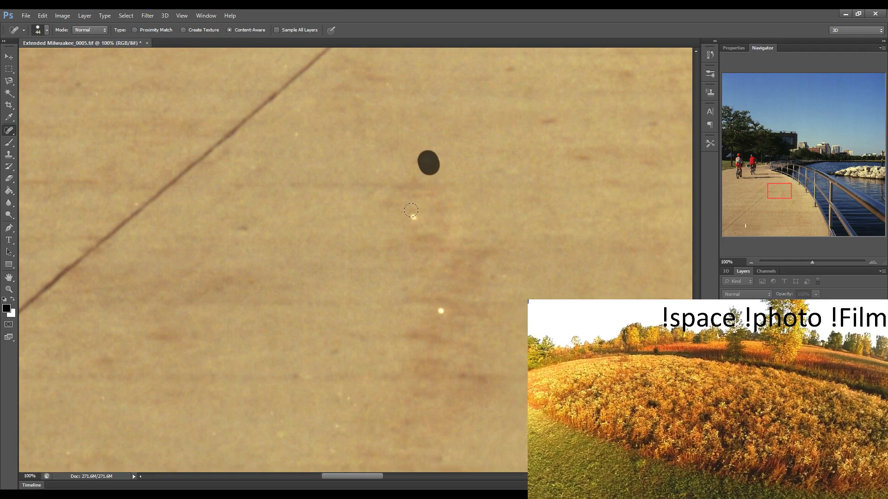
pyautogui.keyDown('shift'); pyautogui.click(440, 311); pyautogui.keyUp('shift')
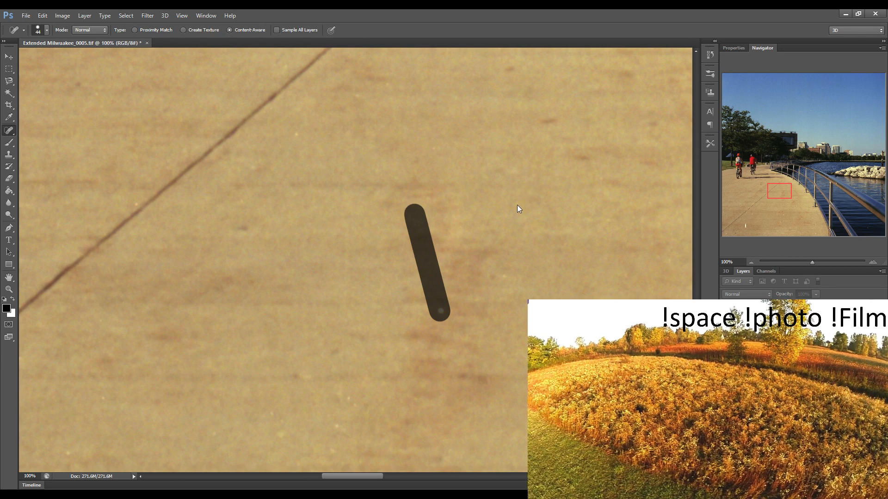
pyautogui.click(440, 310)
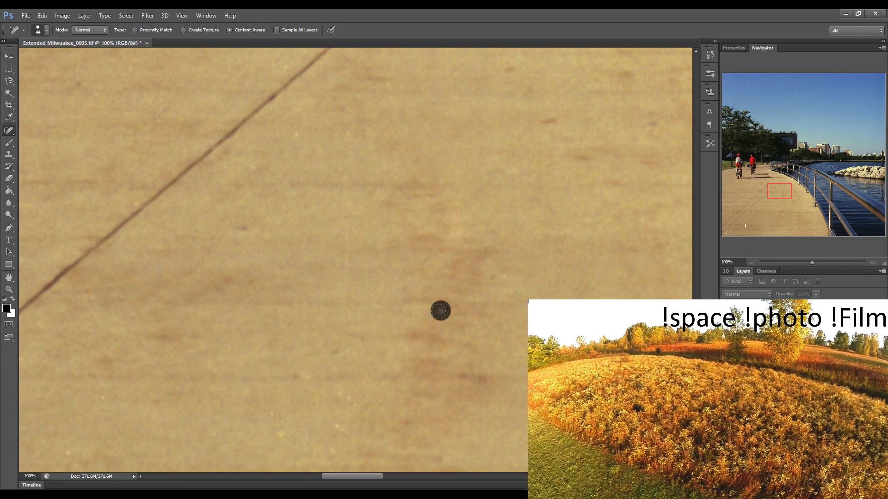
# Heal the small light specks on the pavement below the two removed white spots
pyautogui.click(344, 397)
pyautogui.click(334, 427)
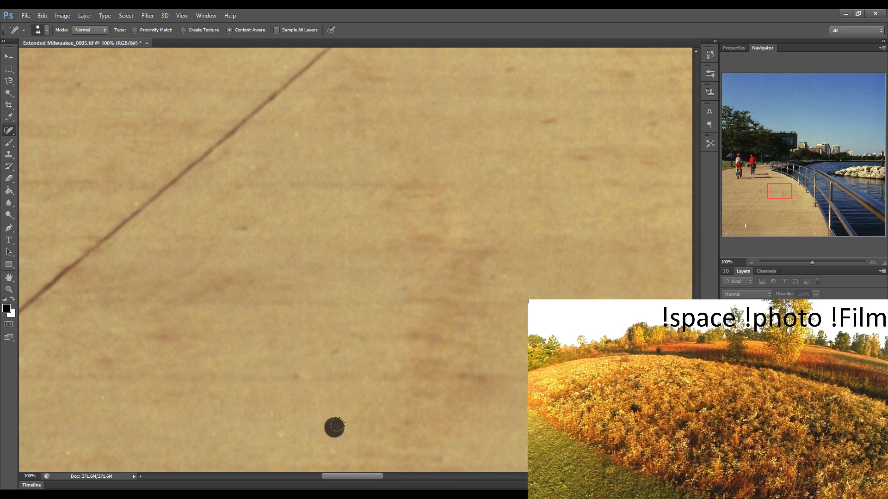
pyautogui.click(281, 431)
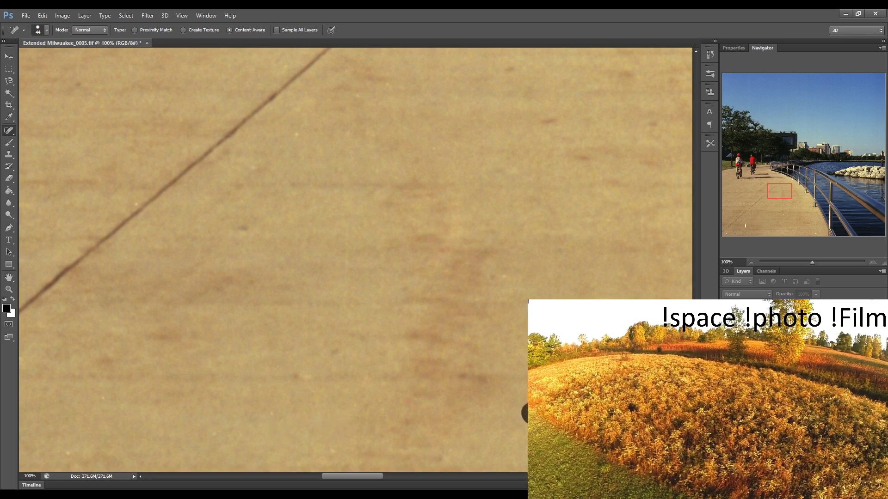
# Heal the white scratch and specks on the diagonal railing and on the water to either side of it
pyautogui.moveTo(559, 319); pyautogui.dragTo(277, 301)
pyautogui.moveTo(648, 273); pyautogui.dragTo(222, 264)
pyautogui.moveTo(486, 252); pyautogui.dragTo(243, 252)
pyautogui.moveTo(484, 283); pyautogui.dragTo(377, 285)
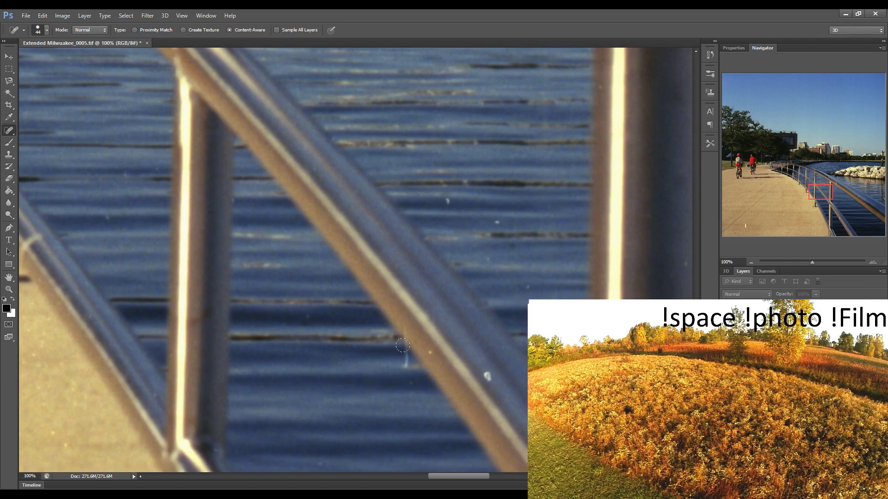
pyautogui.moveTo(404, 331); pyautogui.dragTo(401, 375)
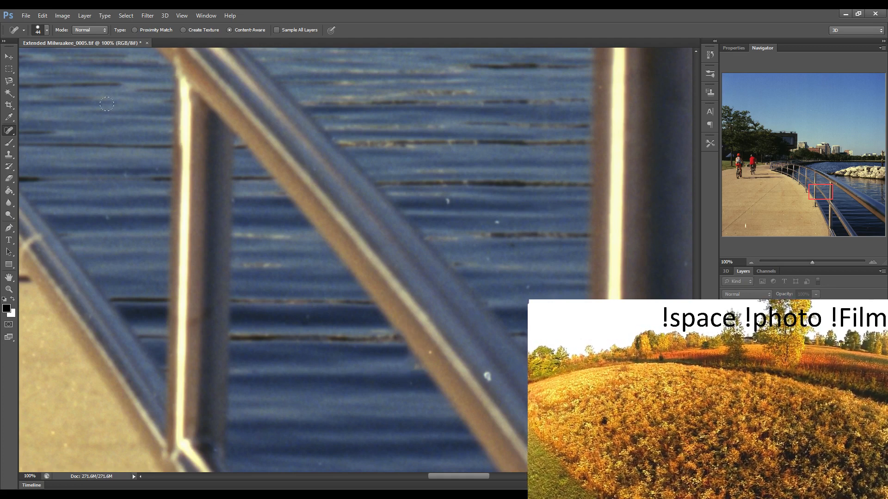
pyautogui.click(430, 349)
pyautogui.click(485, 374)
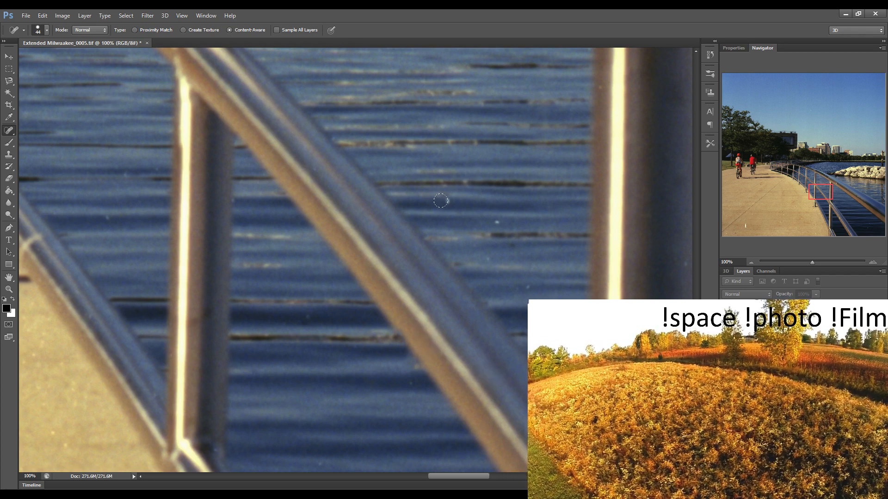
pyautogui.click(442, 199)
pyautogui.click(493, 223)
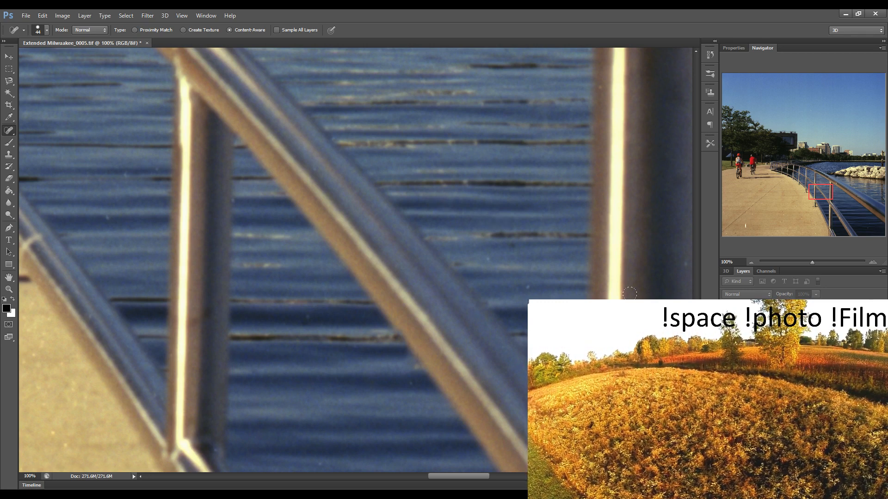
# Heal the speck on the shaded side of the wide vertical railing post and the white marks on the water beside it
pyautogui.moveTo(566, 243)
pyautogui.mouseDown()
pyautogui.moveTo(416, 242)
pyautogui.moveTo(387, 206)
pyautogui.mouseUp()
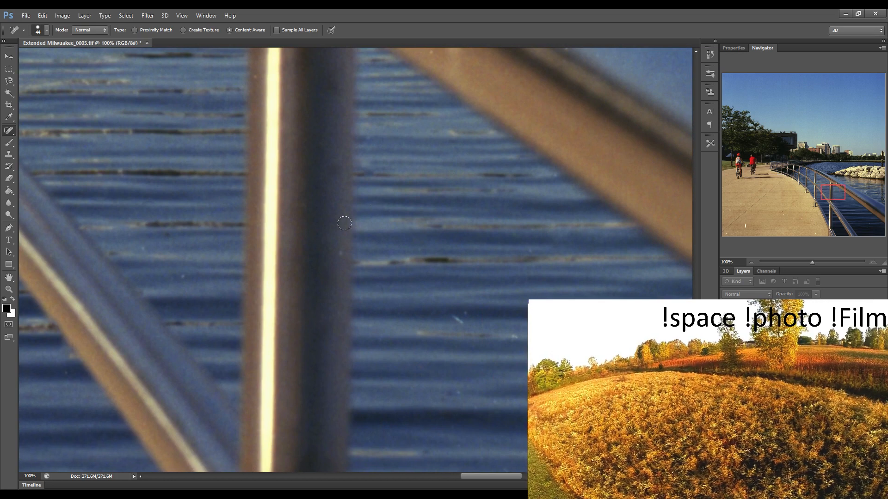
pyautogui.click(340, 248)
pyautogui.click(420, 330)
pyautogui.click(458, 322)
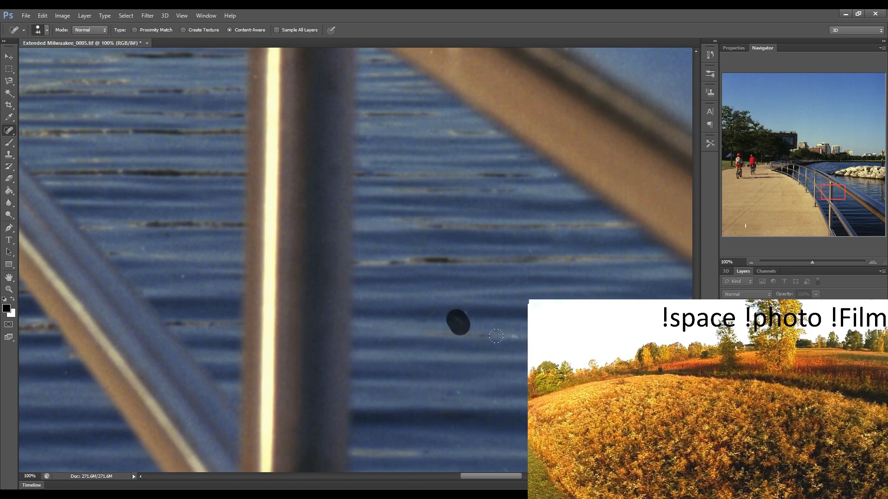
pyautogui.click(521, 372)
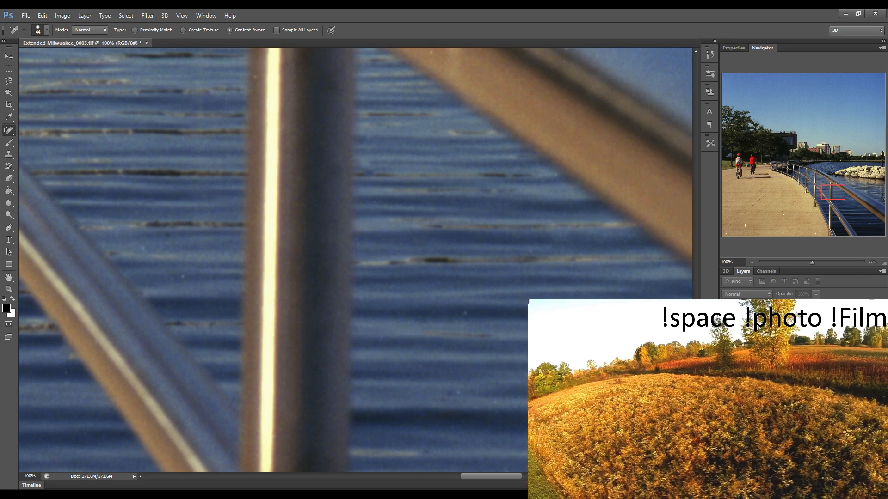
# Heal the white smudge on the brown underside of the handrail, close to where the vertical post meets it
pyautogui.moveTo(526, 251); pyautogui.dragTo(482, 288)
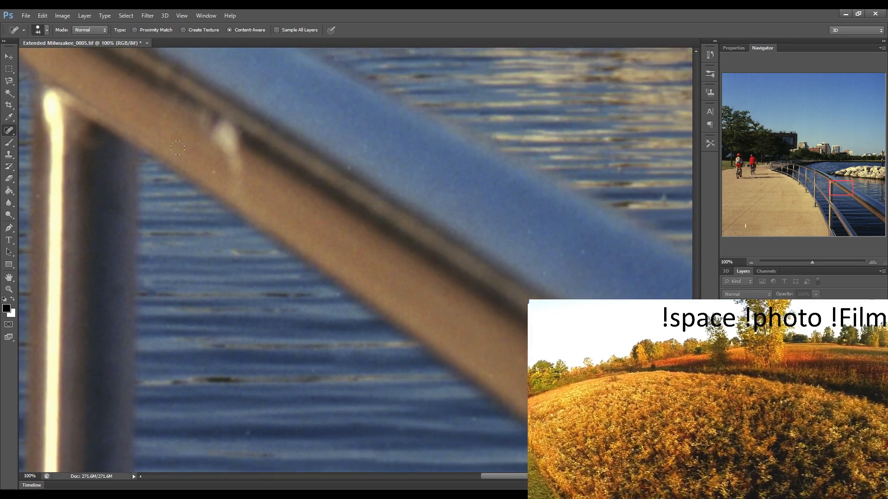
pyautogui.click(207, 168)
pyautogui.moveTo(511, 253); pyautogui.dragTo(393, 253)
pyautogui.moveTo(466, 440)
pyautogui.mouseDown()
pyautogui.moveTo(476, 412)
pyautogui.moveTo(493, 429)
pyautogui.moveTo(481, 417)
pyautogui.mouseUp()
# Heal the white specks on the blue upper face of the handrail and along its edge against the water
pyautogui.click(394, 366)
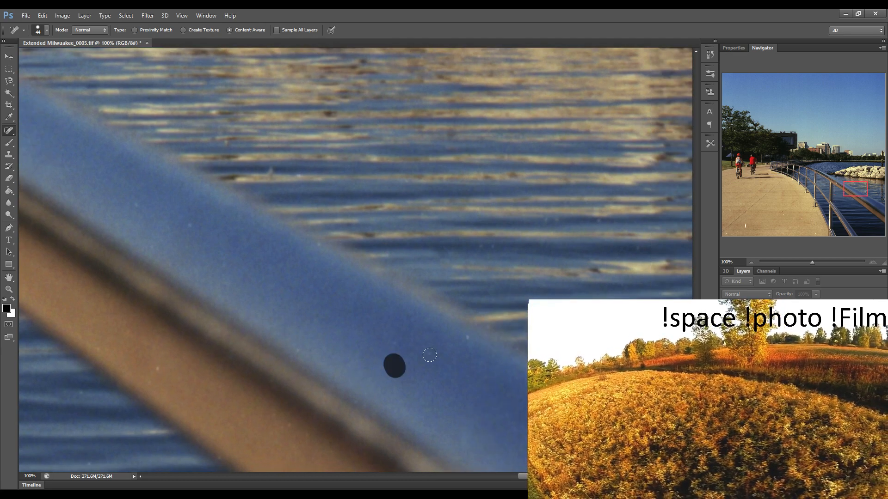
pyautogui.click(432, 355)
pyautogui.click(466, 346)
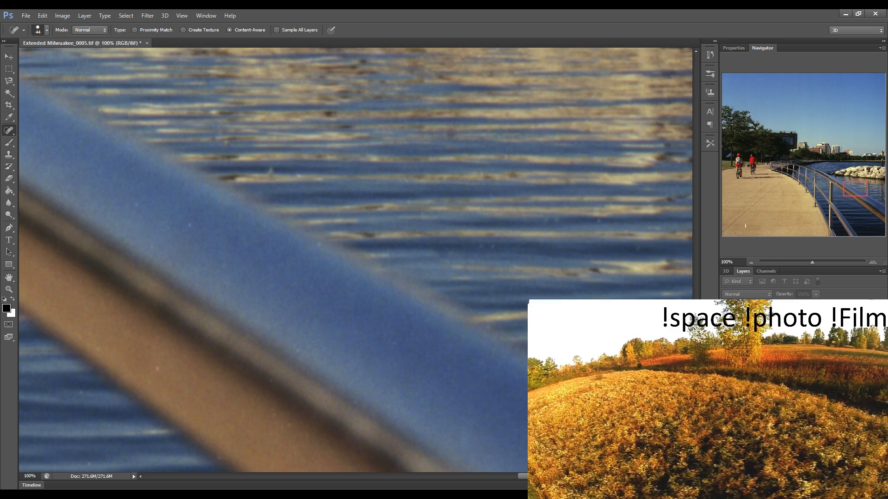
pyautogui.moveTo(640, 350); pyautogui.dragTo(448, 337)
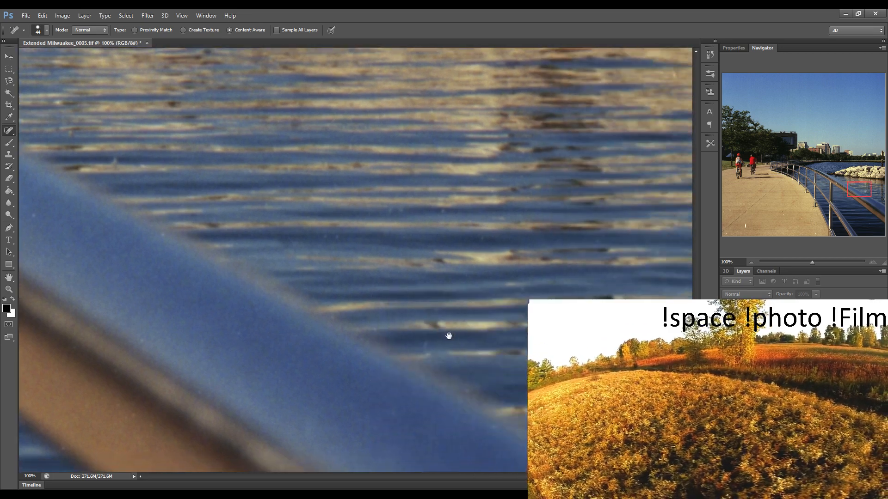
pyautogui.click(377, 460)
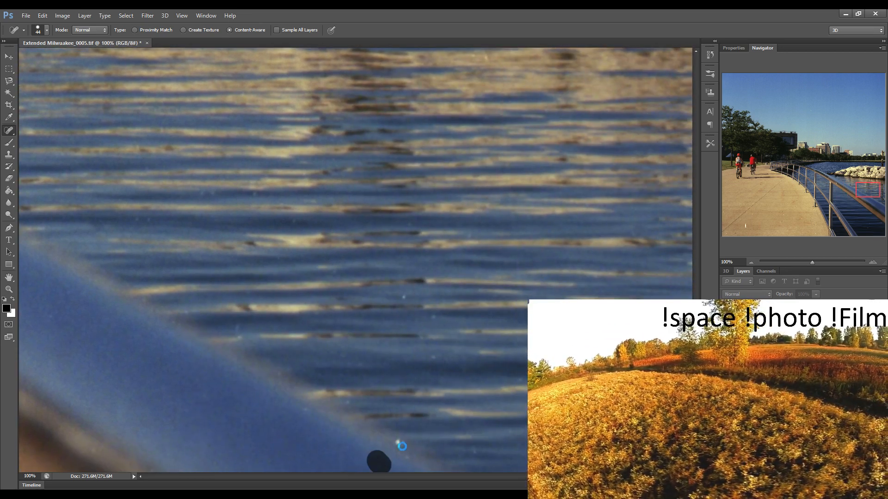
pyautogui.click(402, 437)
# Remove the curved hair-like scratches on the pavement at the photo's left edge
pyautogui.moveTo(596, 314); pyautogui.dragTo(403, 300)
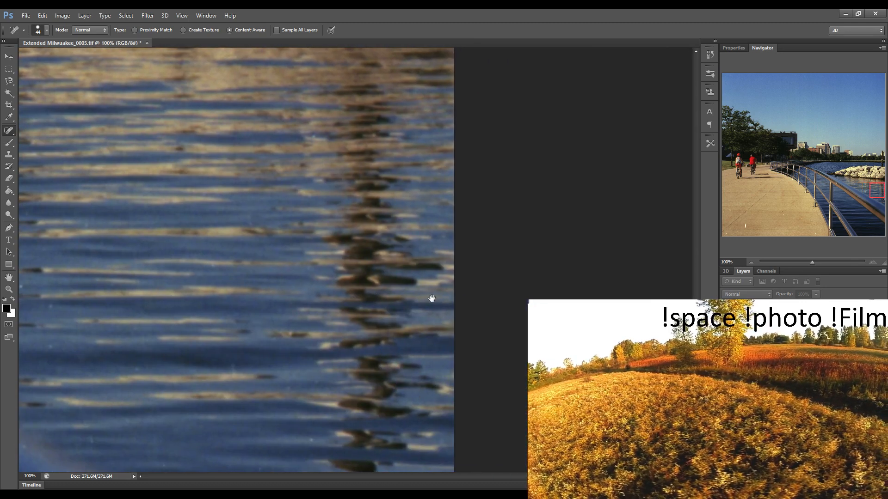
pyautogui.click(728, 208)
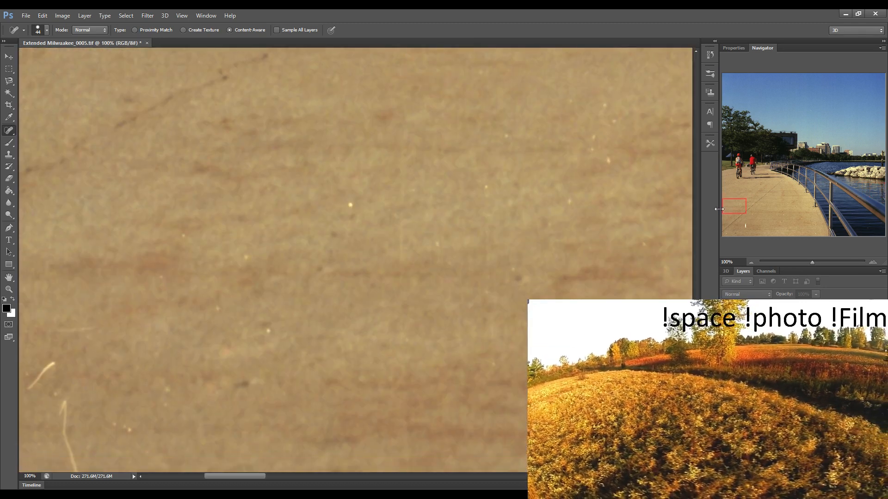
pyautogui.moveTo(208, 284); pyautogui.dragTo(248, 254)
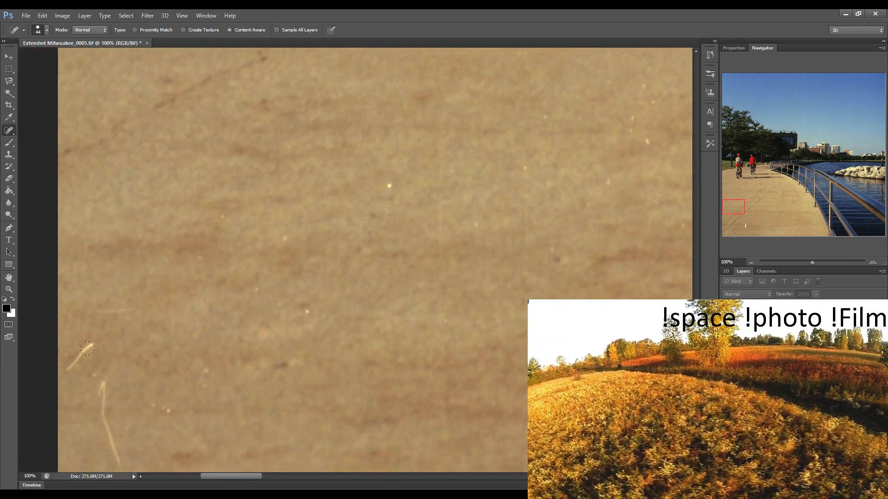
pyautogui.moveTo(69, 373); pyautogui.dragTo(109, 340)
pyautogui.click(97, 372)
pyautogui.click(84, 399)
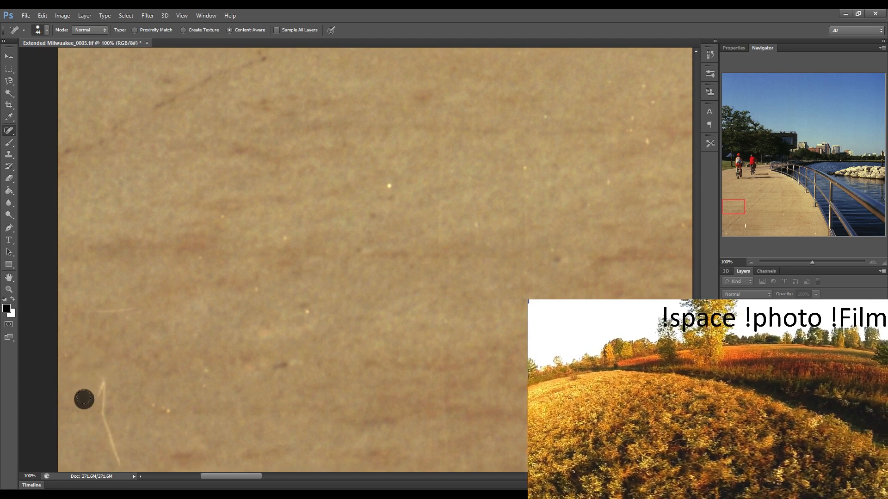
pyautogui.moveTo(99, 383); pyautogui.dragTo(131, 469)
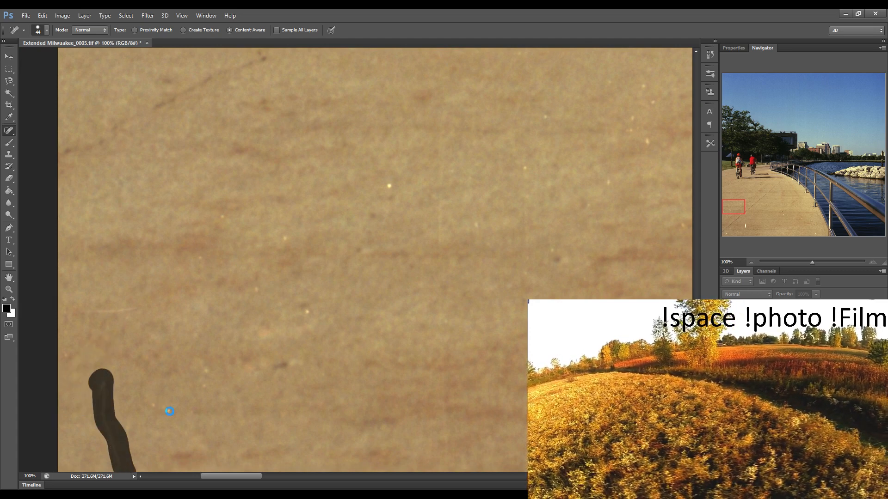
# Heal the small light specks on the pavement between the removed scratches and the brightest remaining white speck
pyautogui.click(168, 410)
pyautogui.click(307, 312)
pyautogui.click(283, 253)
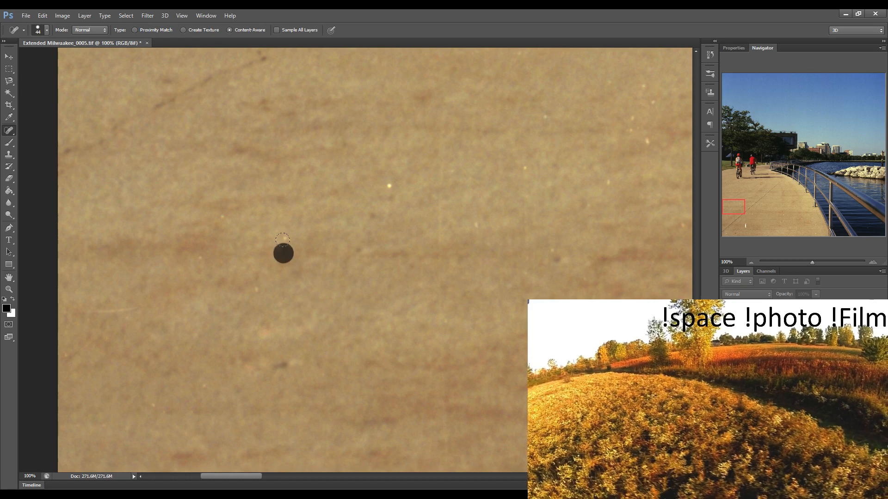
pyautogui.click(193, 251)
pyautogui.click(256, 288)
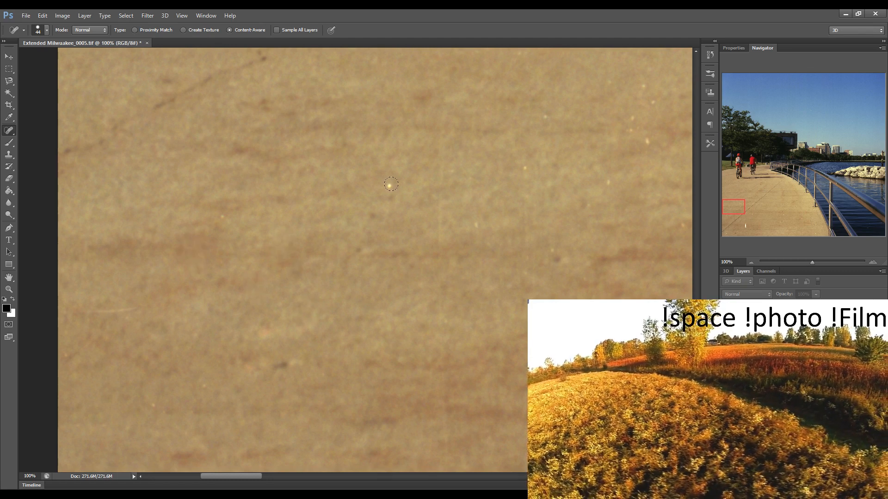
# Heal the brightest white speck and the scattered light specks up and to the right of it on the pavement
pyautogui.click(391, 185)
pyautogui.click(477, 224)
pyautogui.click(527, 169)
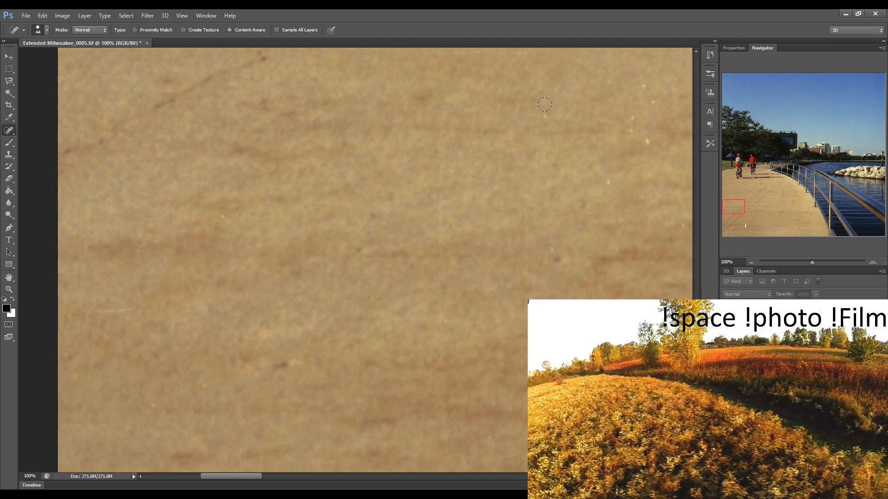
pyautogui.click(547, 113)
pyautogui.click(642, 83)
pyautogui.click(654, 102)
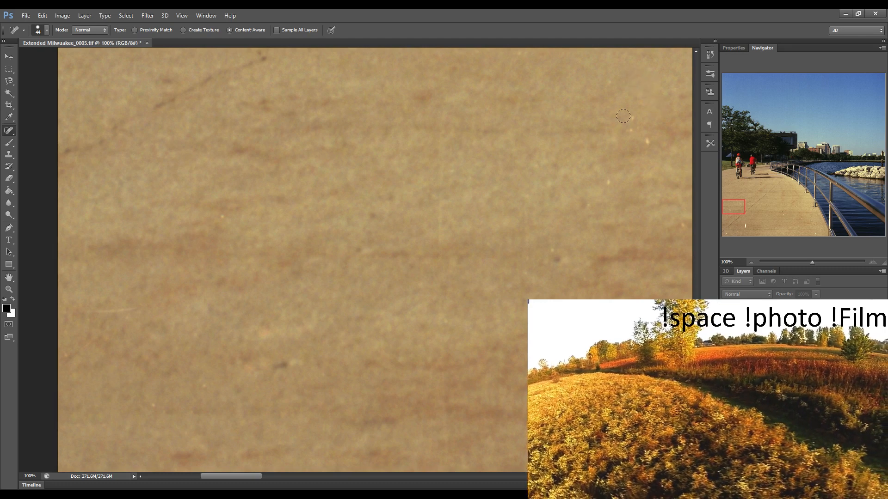
pyautogui.moveTo(623, 117)
pyautogui.mouseDown()
pyautogui.moveTo(624, 133)
pyautogui.moveTo(641, 146)
pyautogui.mouseUp()
pyautogui.click(604, 183)
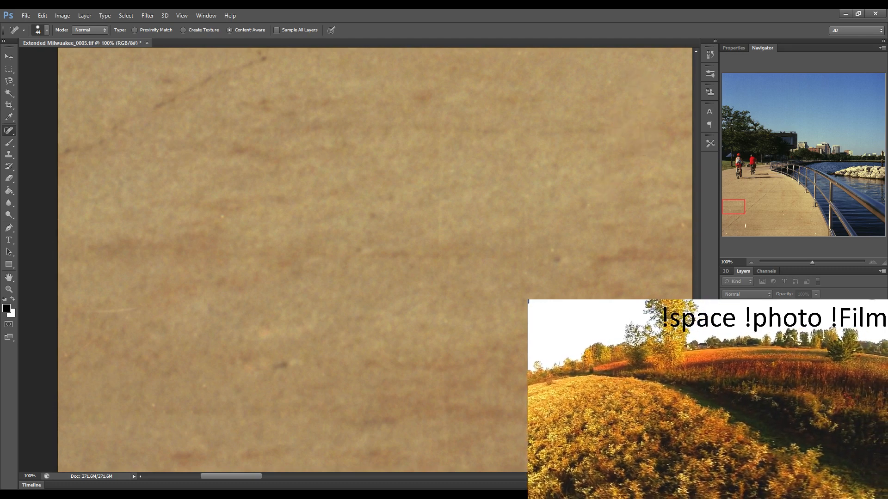
# Brush over the light scratch on the pavement below the cleaned area to heal it
pyautogui.moveTo(555, 378); pyautogui.dragTo(483, 334)
pyautogui.moveTo(473, 412); pyautogui.dragTo(498, 432)
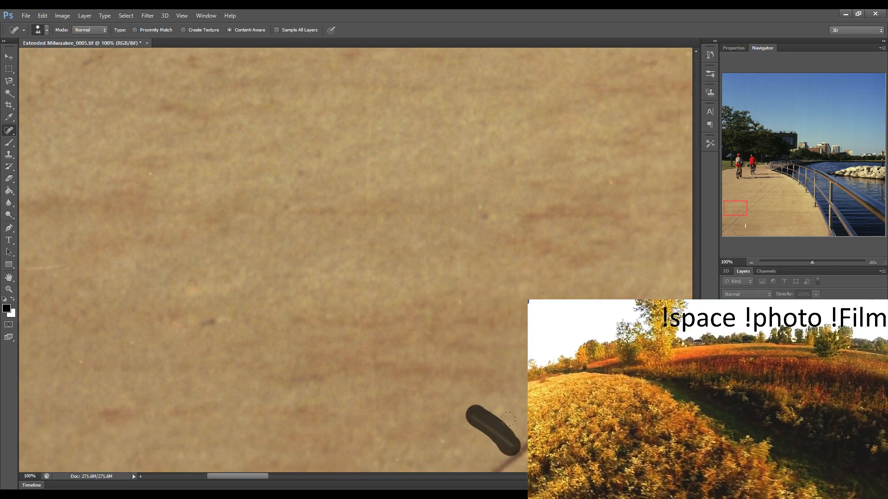
pyautogui.moveTo(485, 305); pyautogui.dragTo(344, 339)
pyautogui.moveTo(663, 294); pyautogui.dragTo(421, 310)
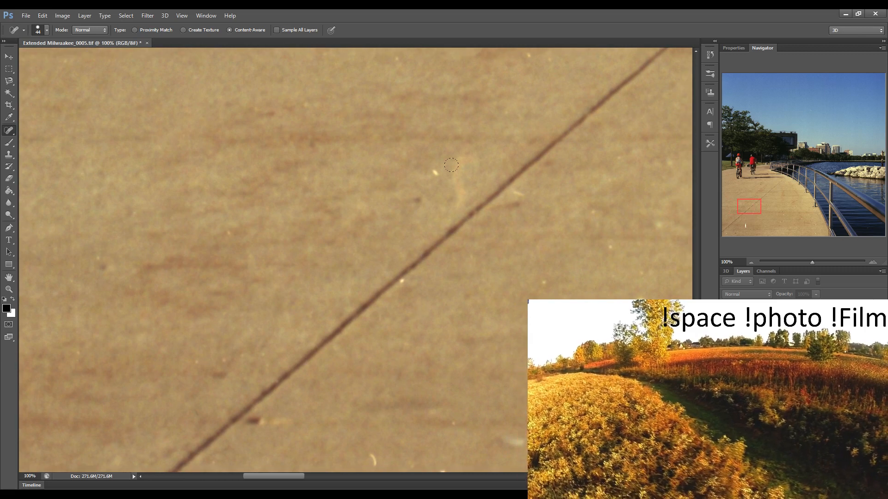
# Heal the light specks on the pavement on both sides of the dark diagonal joint line
pyautogui.click(430, 176)
pyautogui.click(406, 282)
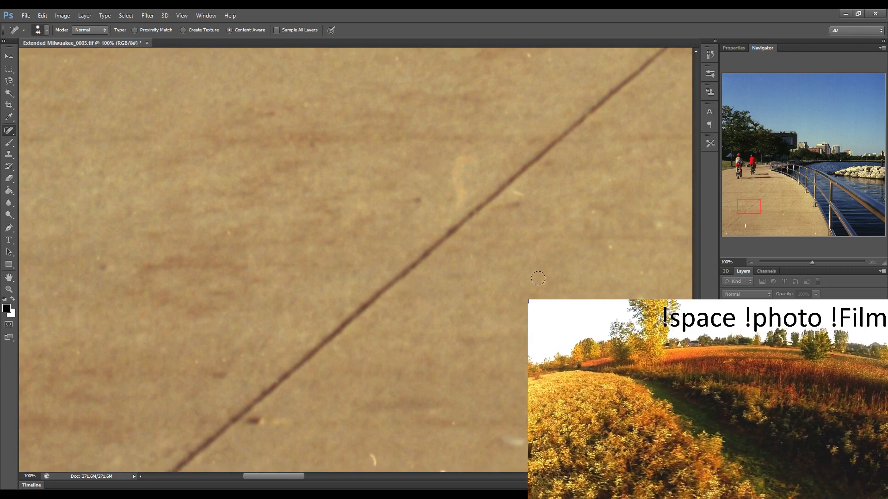
pyautogui.click(541, 282)
pyautogui.click(608, 249)
pyautogui.click(592, 212)
pyautogui.click(658, 229)
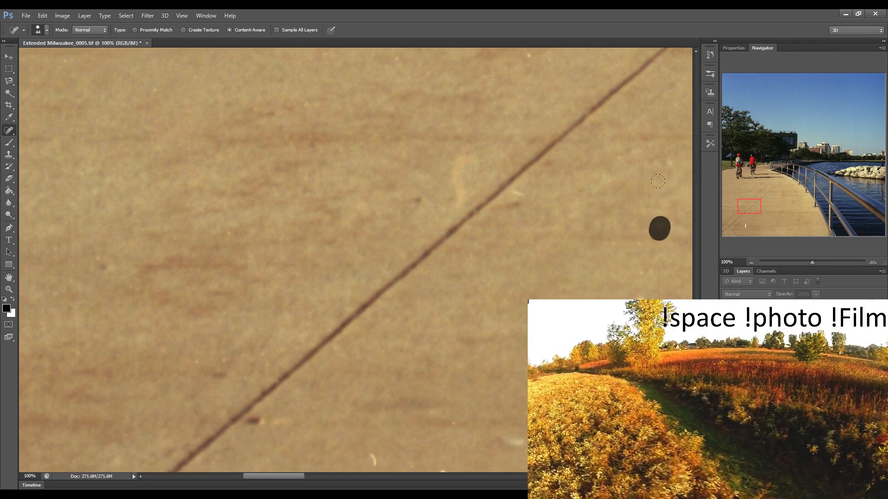
pyautogui.click(666, 162)
pyautogui.click(373, 461)
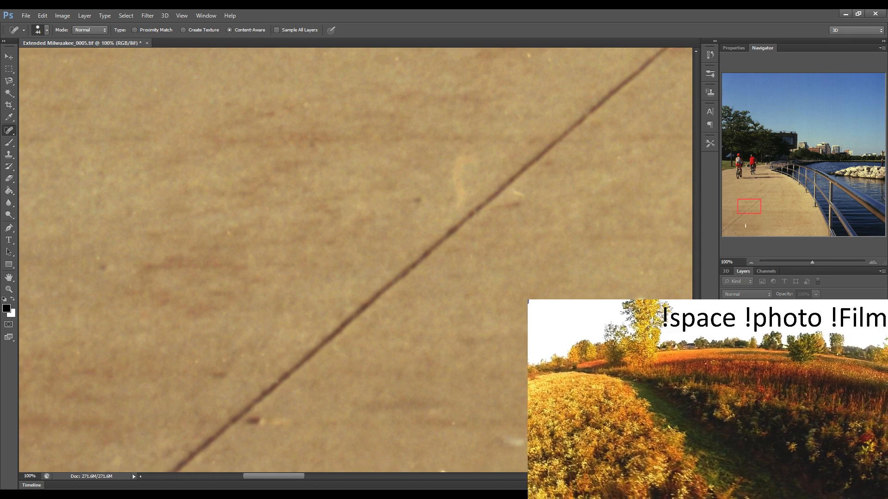
# Heal the small isolated light specks on the next stretch of pavement to the right of the diagonal joint
pyautogui.moveTo(584, 228); pyautogui.dragTo(422, 289)
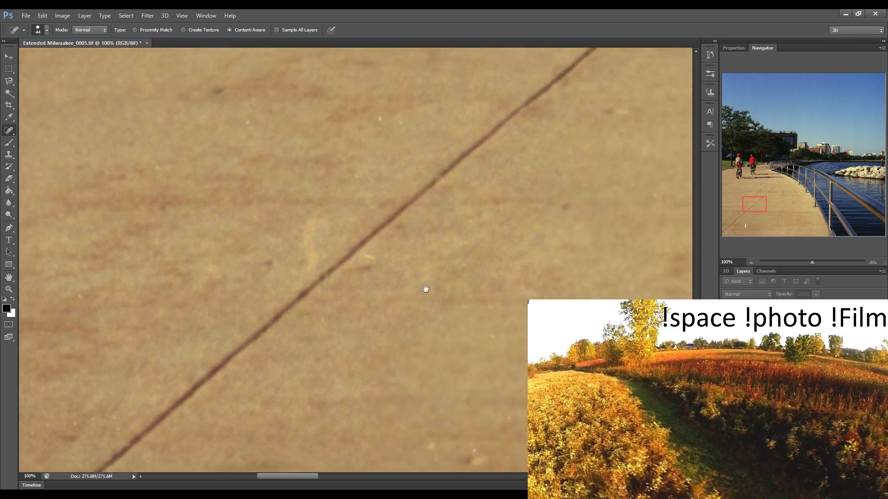
pyautogui.click(269, 142)
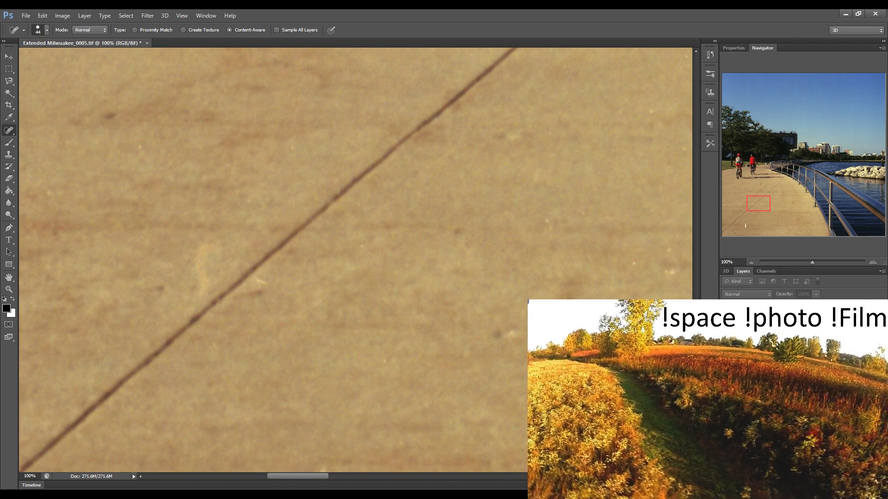
pyautogui.moveTo(559, 286); pyautogui.dragTo(364, 287)
pyautogui.click(297, 353)
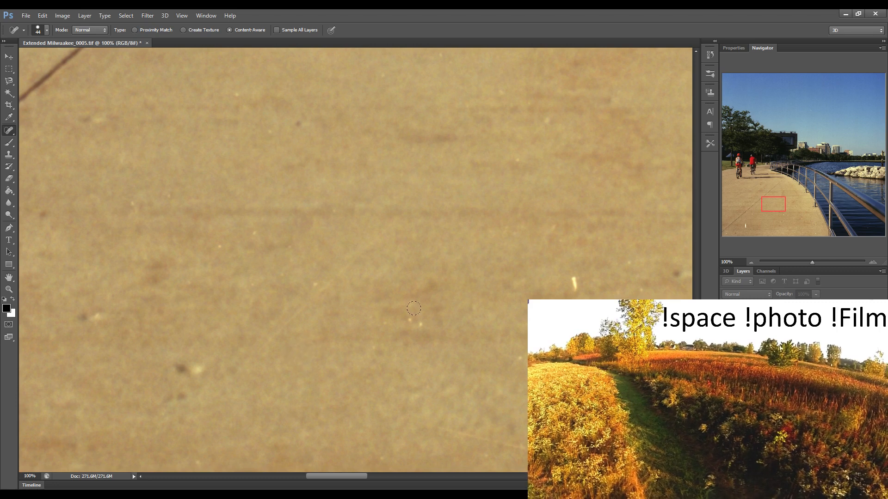
# Heal the pair of small specks and the short bright white streak on the pavement right of the joint
pyautogui.moveTo(410, 309); pyautogui.dragTo(427, 330)
pyautogui.click(314, 284)
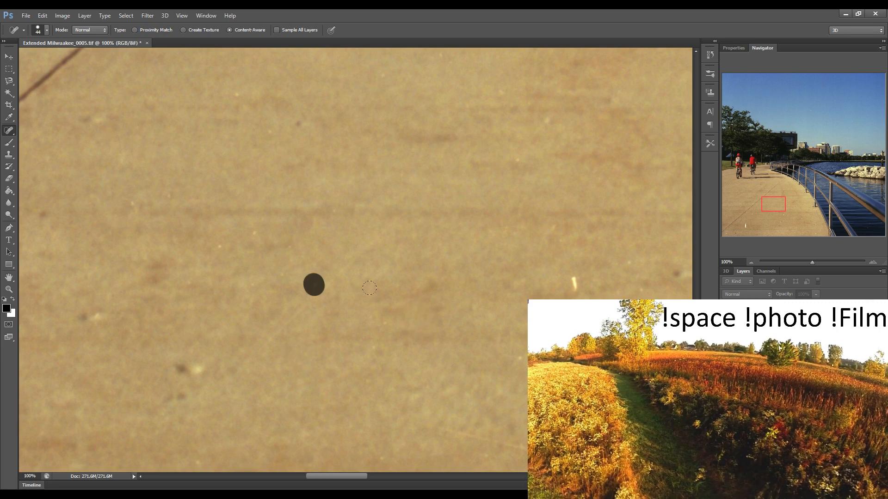
pyautogui.click(520, 159)
pyautogui.moveTo(569, 271); pyautogui.dragTo(573, 284)
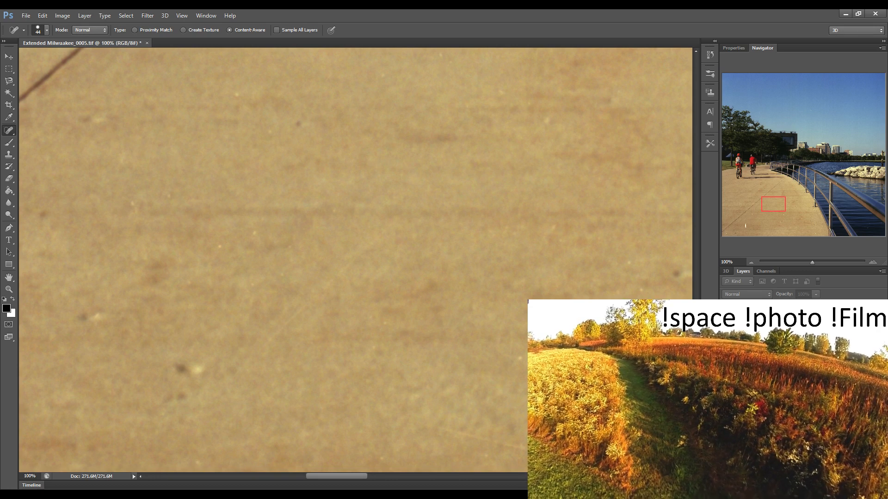
# Heal the scattered light specks across the middle pavement, including the bright speck beyond the dark spot near its lower part
pyautogui.moveTo(676, 329); pyautogui.dragTo(482, 313)
pyautogui.moveTo(477, 240); pyautogui.dragTo(482, 253)
pyautogui.click(481, 131)
pyautogui.click(504, 162)
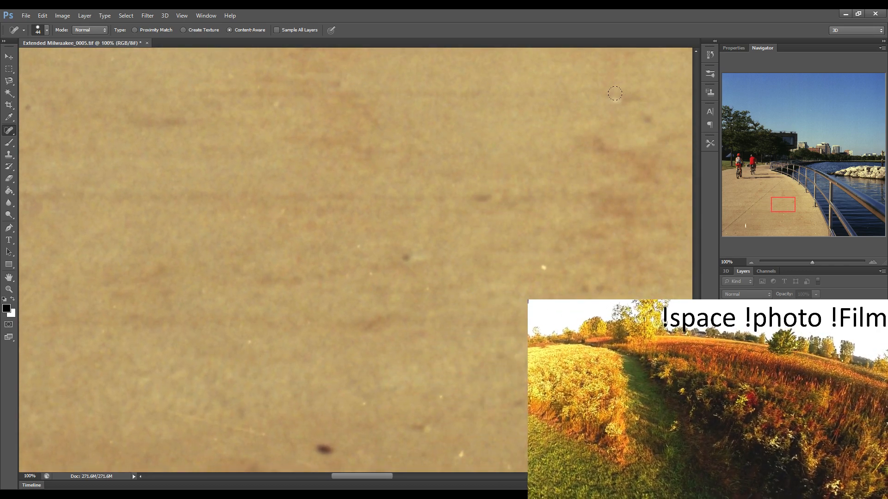
pyautogui.click(618, 98)
pyautogui.click(537, 269)
pyautogui.click(436, 396)
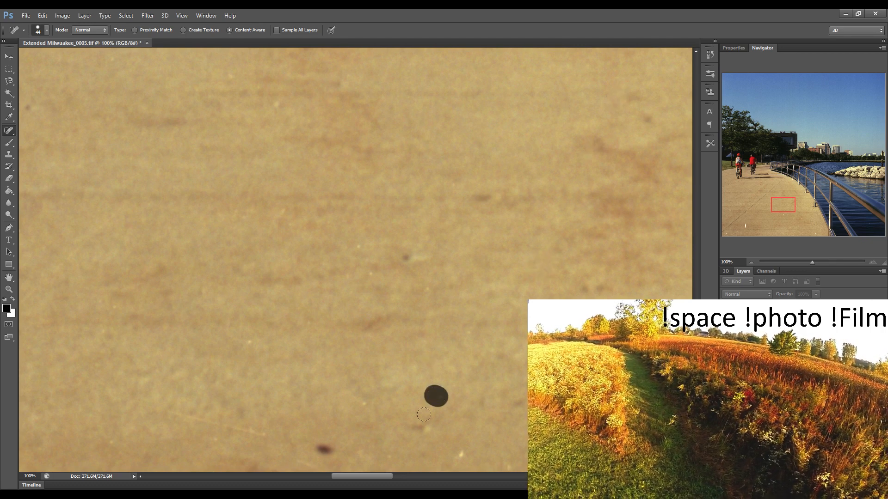
pyautogui.moveTo(422, 427); pyautogui.dragTo(465, 454)
# Heal the bright specks on the pavement section between the reddish stain and the railing
pyautogui.moveTo(540, 297)
pyautogui.mouseDown()
pyautogui.moveTo(470, 289)
pyautogui.moveTo(451, 268)
pyautogui.mouseUp()
pyautogui.click(405, 185)
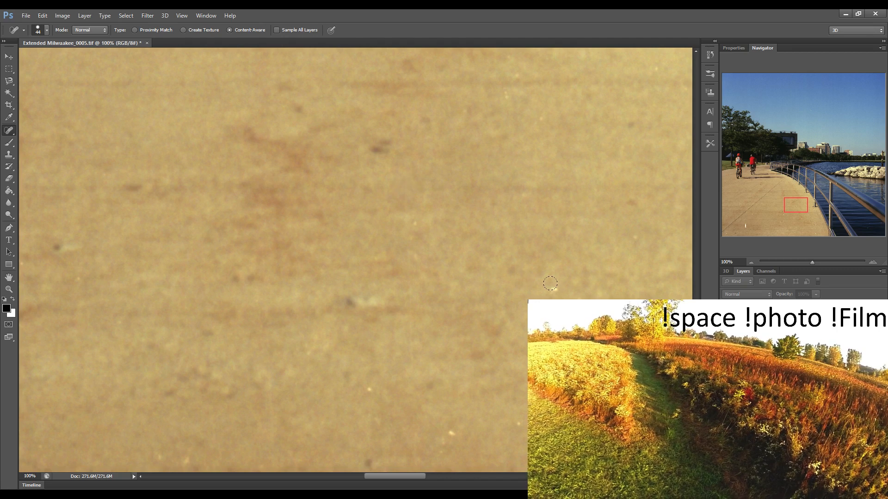
pyautogui.click(554, 289)
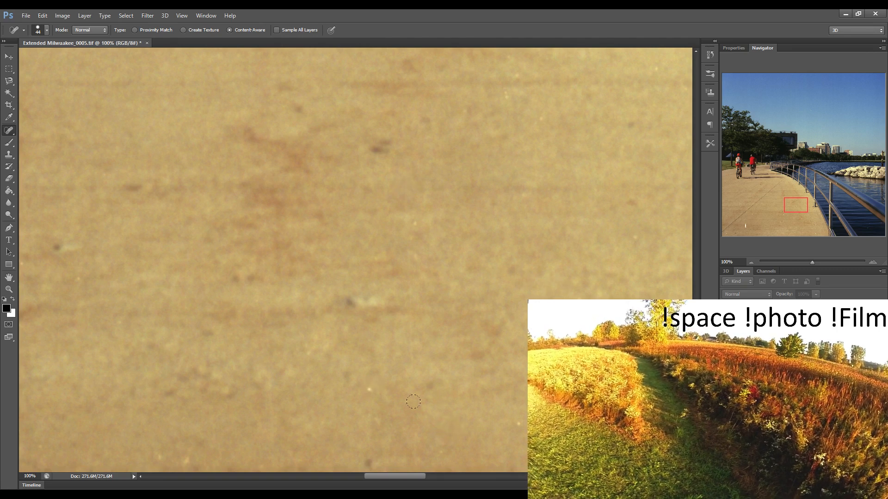
pyautogui.click(370, 391)
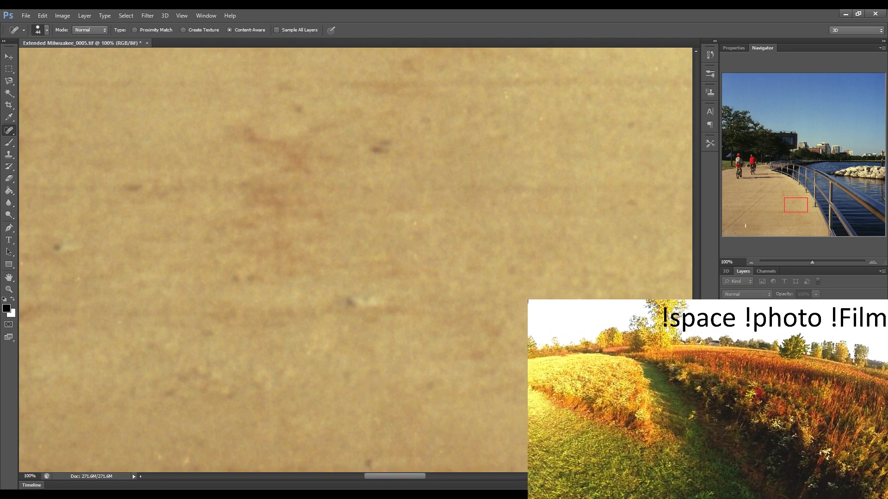
# Heal the bright specks on the pavement directly beside the base of the railing post
pyautogui.moveTo(642, 317); pyautogui.dragTo(448, 307)
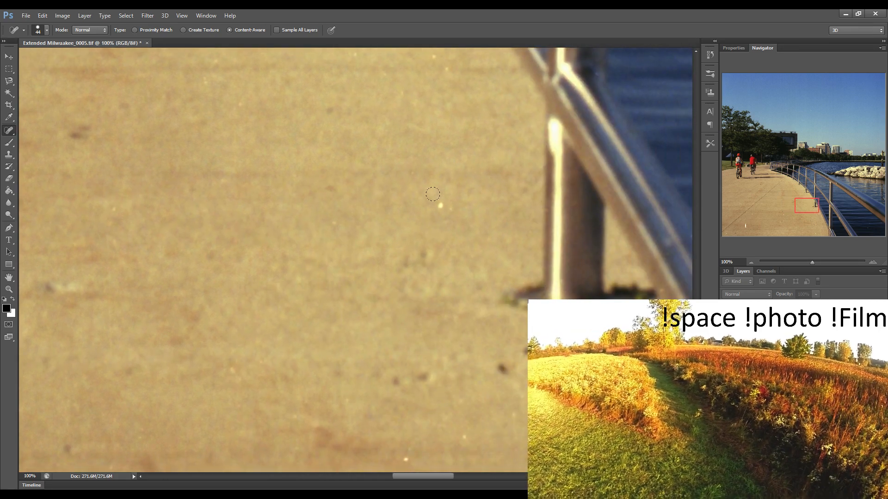
pyautogui.moveTo(438, 202); pyautogui.dragTo(444, 206)
pyautogui.click(435, 61)
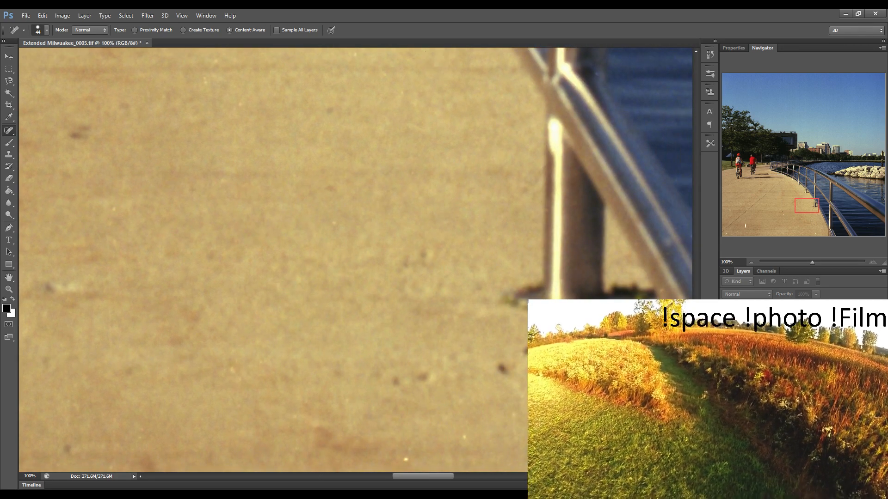
pyautogui.click(406, 458)
pyautogui.click(464, 439)
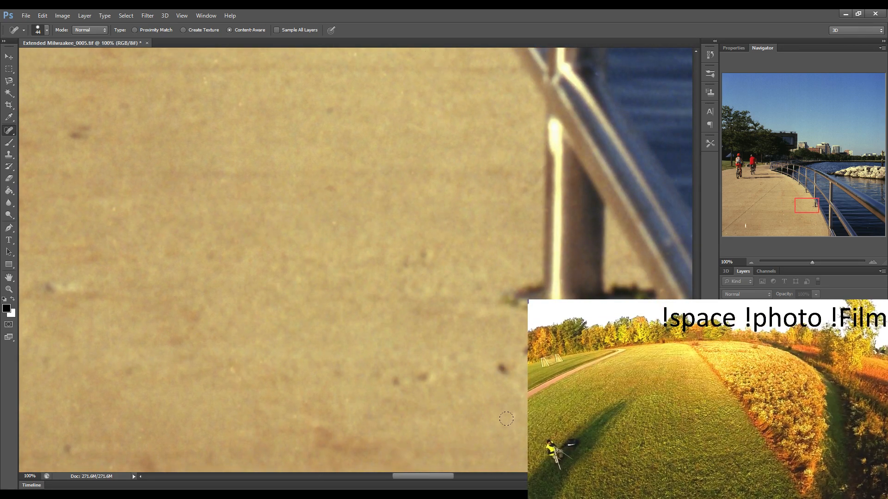
# Brush over the light dust marks on the water between the two railing posts to heal them
pyautogui.moveTo(688, 303); pyautogui.dragTo(334, 291)
pyautogui.moveTo(525, 263); pyautogui.dragTo(384, 258)
pyautogui.moveTo(303, 134); pyautogui.dragTo(330, 163)
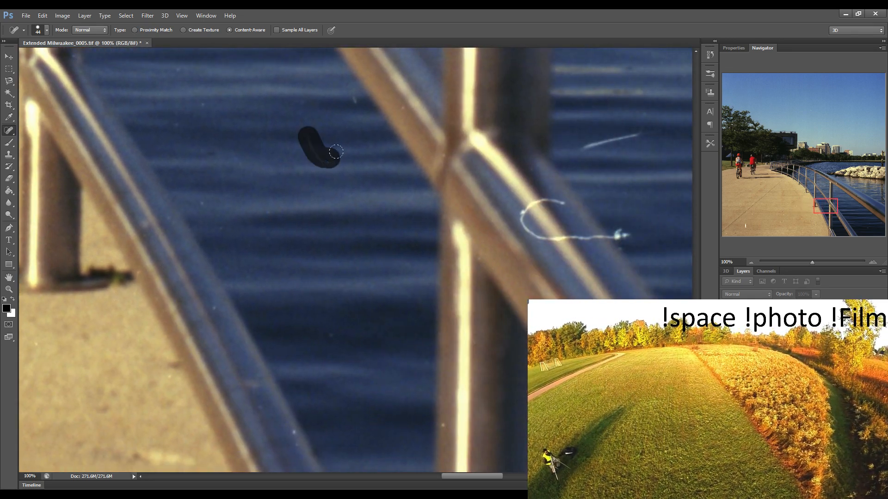
pyautogui.click(351, 98)
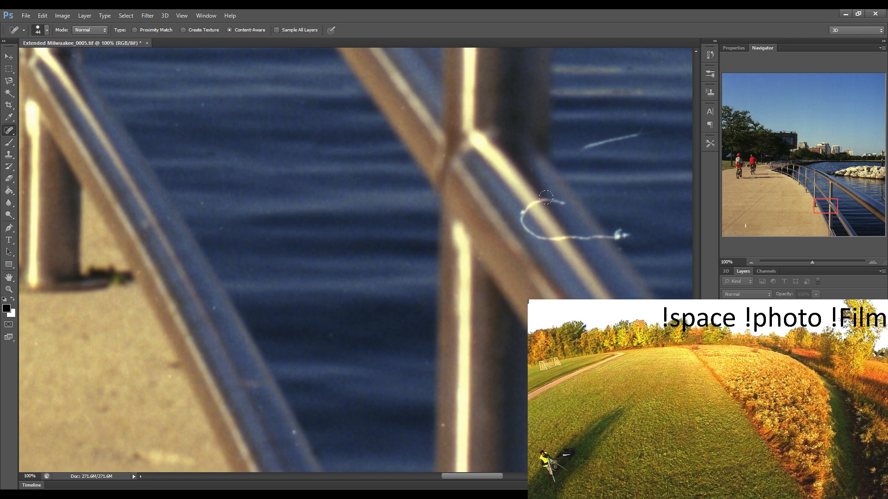
# Remove the curved hair scratch across the railing, the straight scratch on the water beside it, and the speck on the post
pyautogui.moveTo(561, 200)
pyautogui.mouseDown()
pyautogui.moveTo(517, 216)
pyautogui.moveTo(522, 230)
pyautogui.moveTo(626, 233)
pyautogui.mouseUp()
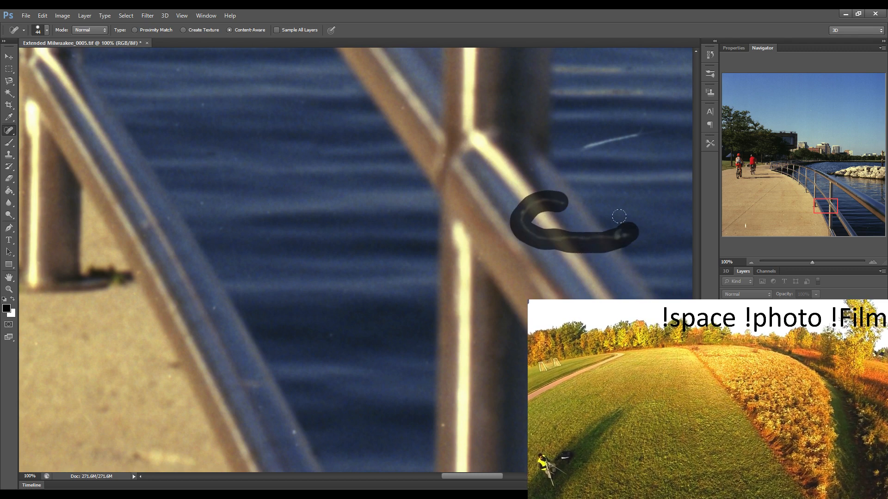
pyautogui.moveTo(583, 149); pyautogui.dragTo(640, 132)
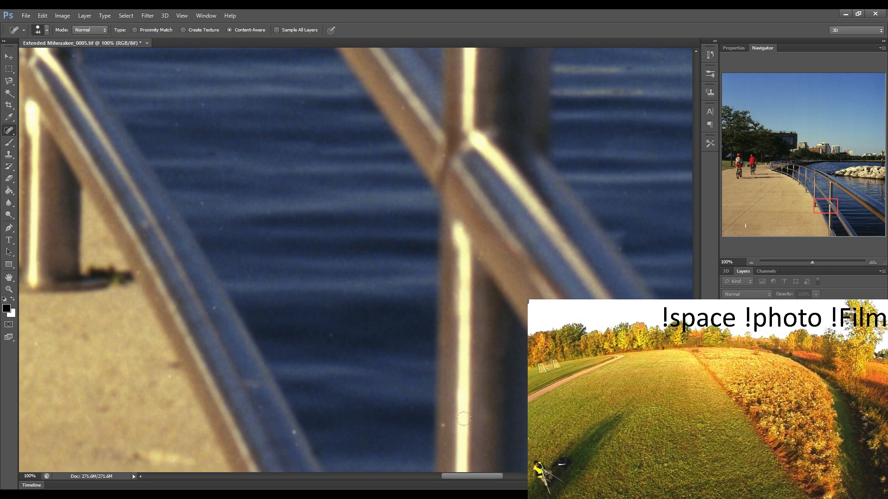
pyautogui.click(438, 421)
# Heal the light specks on the dark water to the right of the second railing post
pyautogui.moveTo(597, 290); pyautogui.dragTo(426, 259)
pyautogui.click(466, 343)
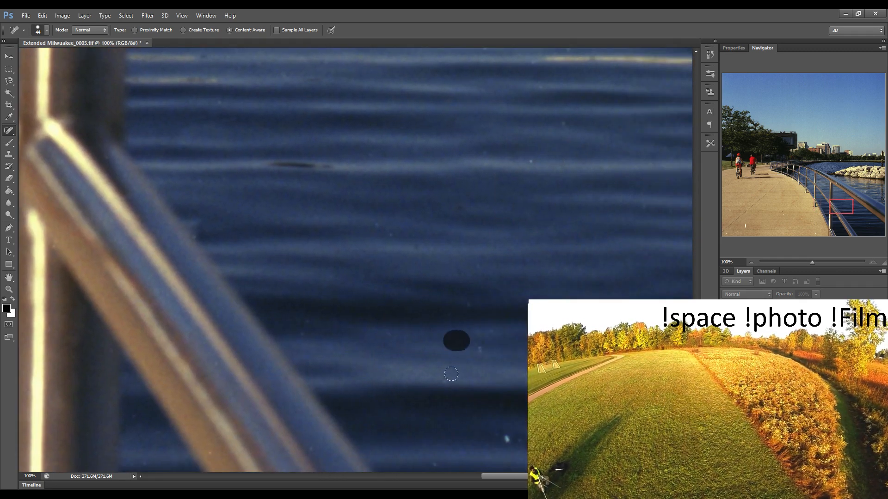
pyautogui.click(445, 382)
pyautogui.click(506, 439)
pyautogui.click(434, 463)
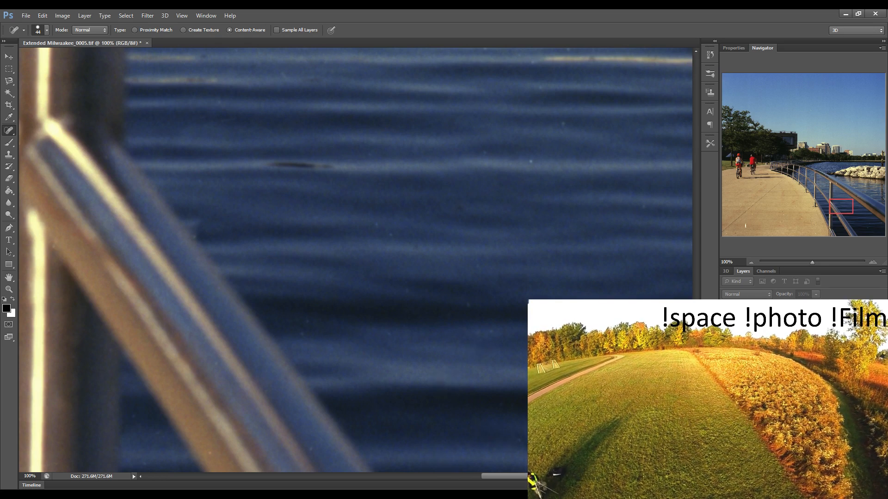
# Heal the light specks on the water below the large brown handrail
pyautogui.moveTo(561, 359)
pyautogui.mouseDown()
pyautogui.moveTo(523, 365)
pyautogui.moveTo(493, 347)
pyautogui.mouseUp()
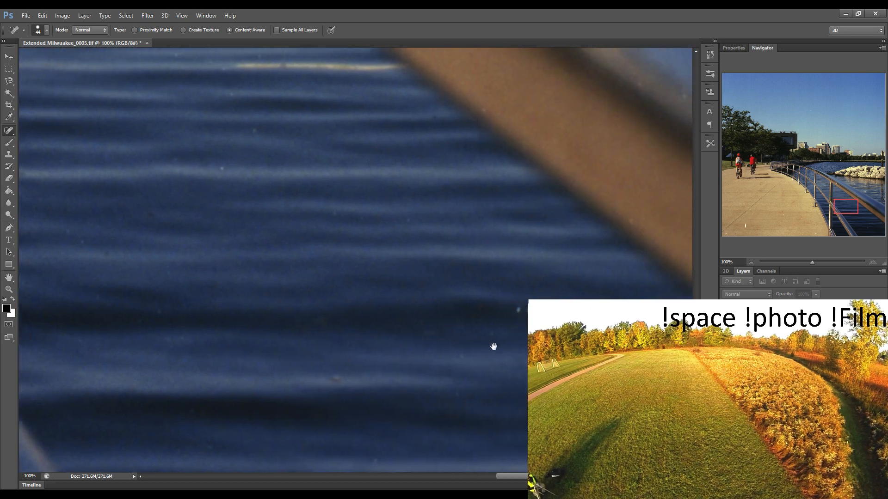
pyautogui.click(209, 162)
pyautogui.click(249, 134)
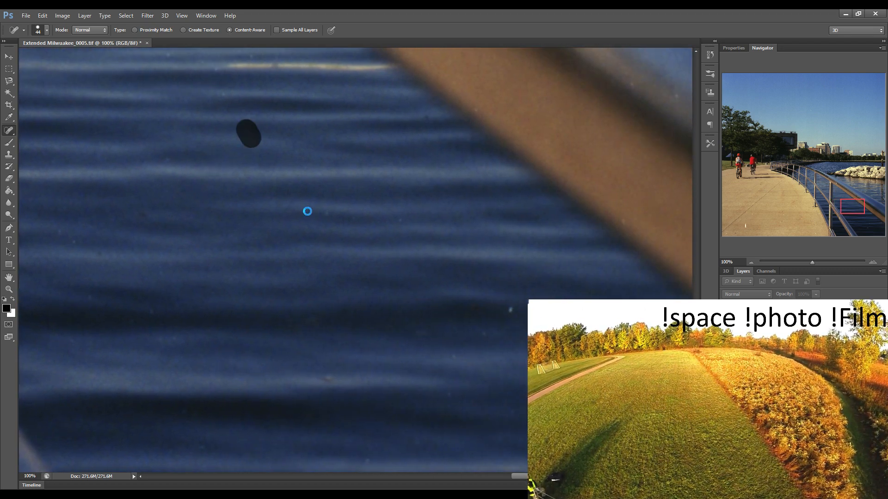
pyautogui.click(328, 213)
pyautogui.click(506, 311)
pyautogui.click(483, 337)
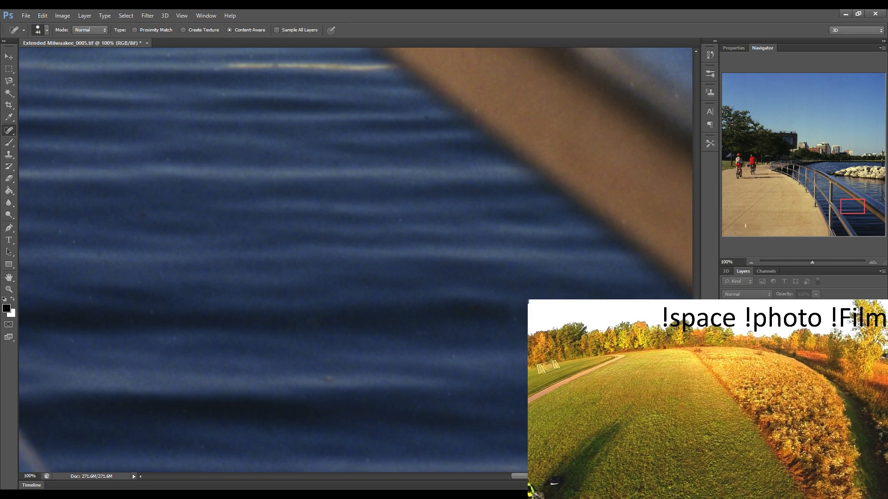
# Heal the specks on the brown and blue faces of the large handrail and on the water at its lower edge
pyautogui.moveTo(679, 351); pyautogui.dragTo(424, 331)
pyautogui.click(454, 159)
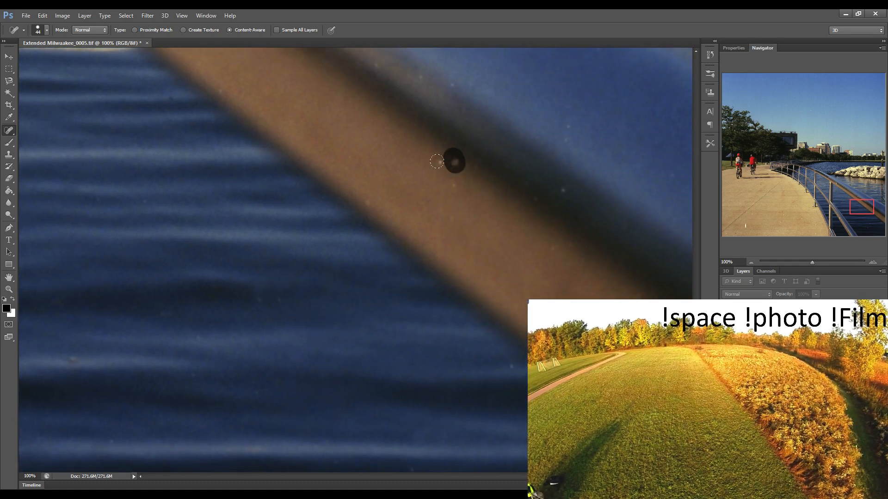
pyautogui.click(440, 161)
pyautogui.click(454, 182)
pyautogui.click(557, 191)
pyautogui.click(426, 77)
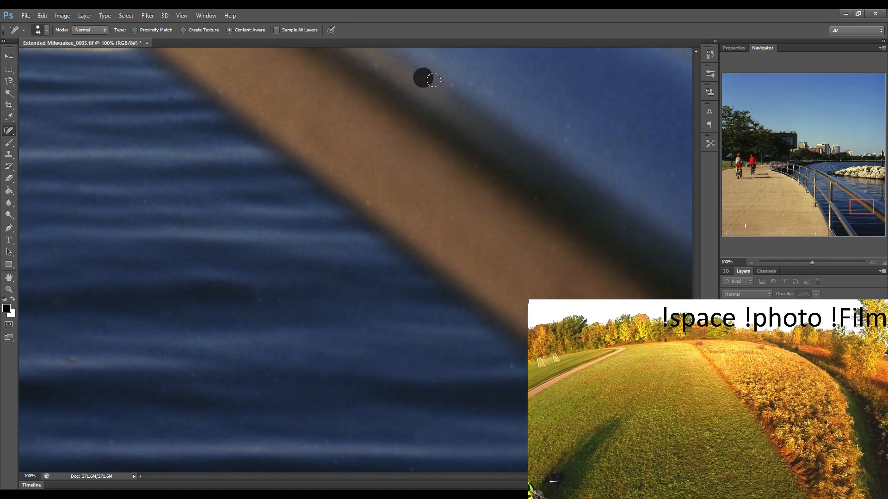
pyautogui.click(450, 85)
pyautogui.click(366, 201)
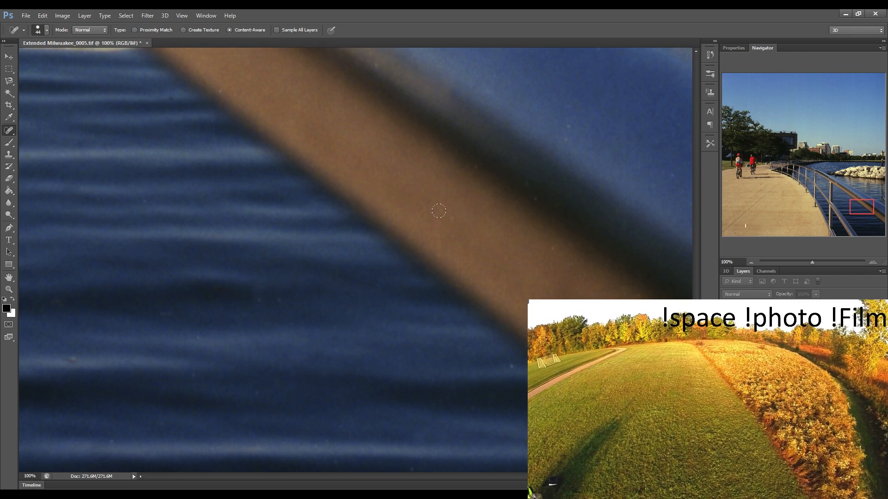
pyautogui.click(444, 214)
pyautogui.click(555, 252)
pyautogui.click(512, 364)
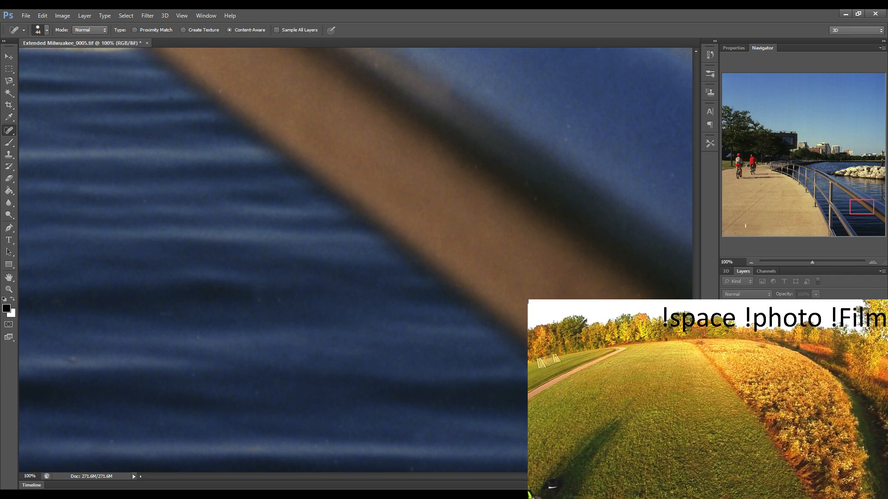
# Remove the curly scratch and the bright white speck beside it on the handrail's blue upper face
pyautogui.moveTo(592, 288); pyautogui.dragTo(461, 215)
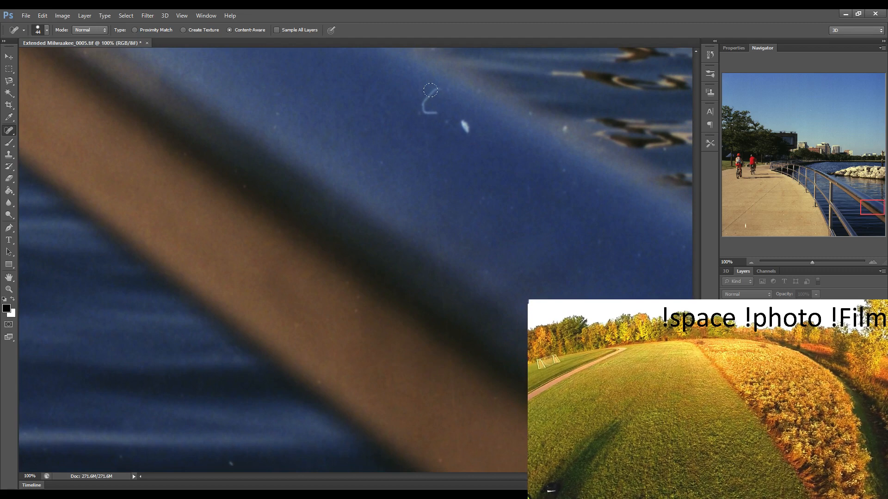
pyautogui.moveTo(433, 90)
pyautogui.mouseDown()
pyautogui.moveTo(426, 110)
pyautogui.moveTo(459, 116)
pyautogui.moveTo(471, 134)
pyautogui.mouseUp()
pyautogui.click(449, 126)
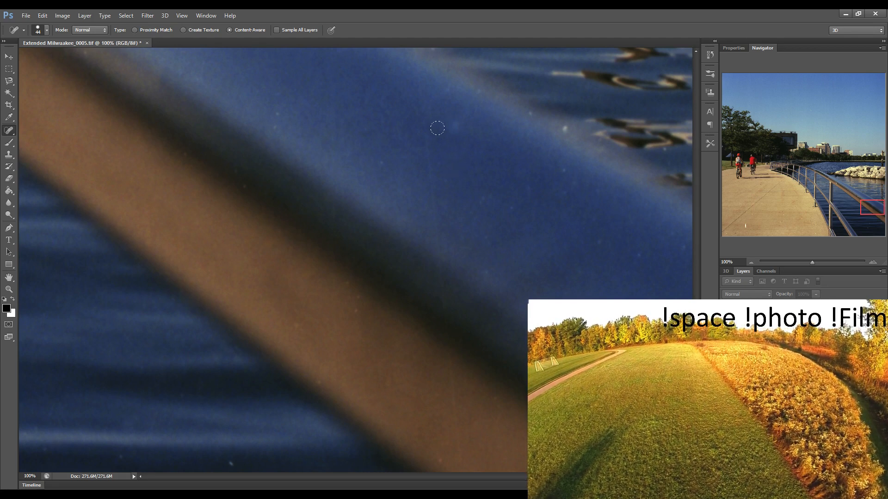
pyautogui.moveTo(446, 120); pyautogui.dragTo(455, 131)
# Heal the light specks along the handrail's upper edge and the small specks across its blue face
pyautogui.moveTo(523, 110); pyautogui.dragTo(531, 120)
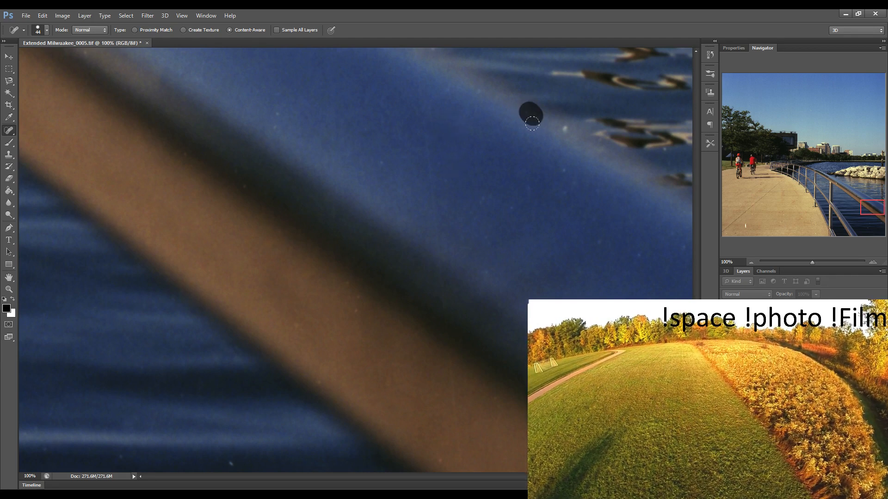
pyautogui.click(564, 131)
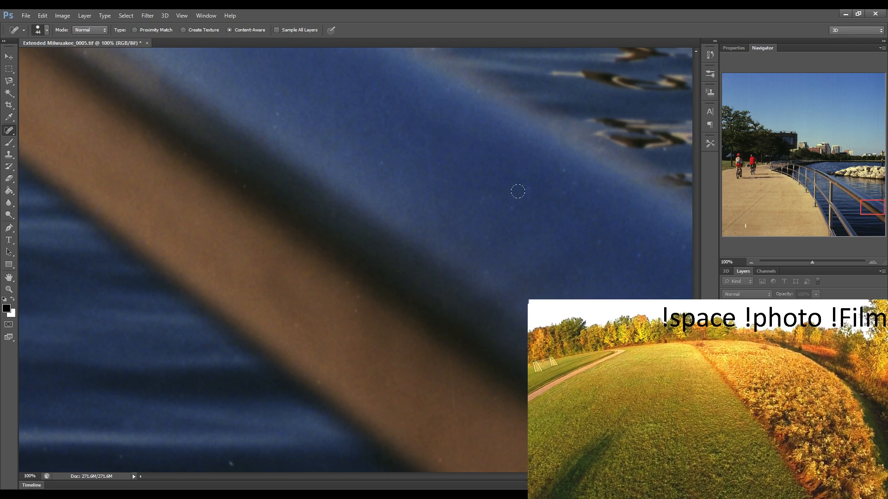
pyautogui.click(568, 179)
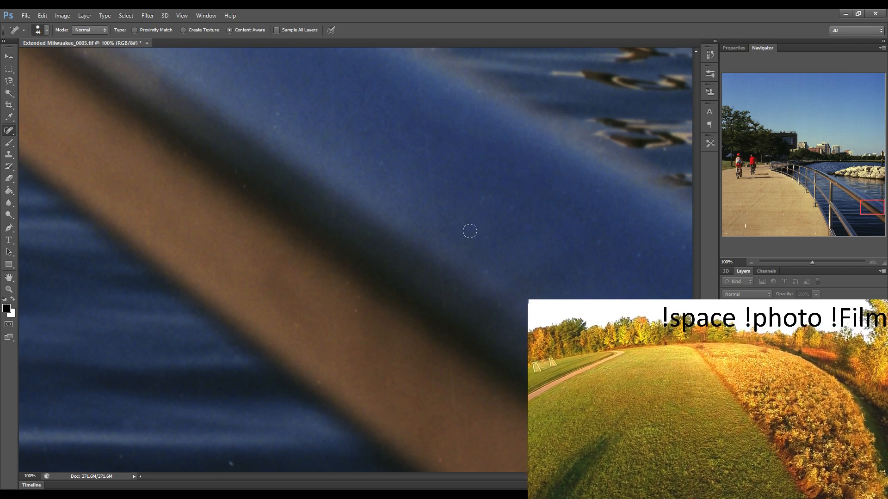
pyautogui.click(634, 254)
pyautogui.click(597, 241)
pyautogui.click(483, 269)
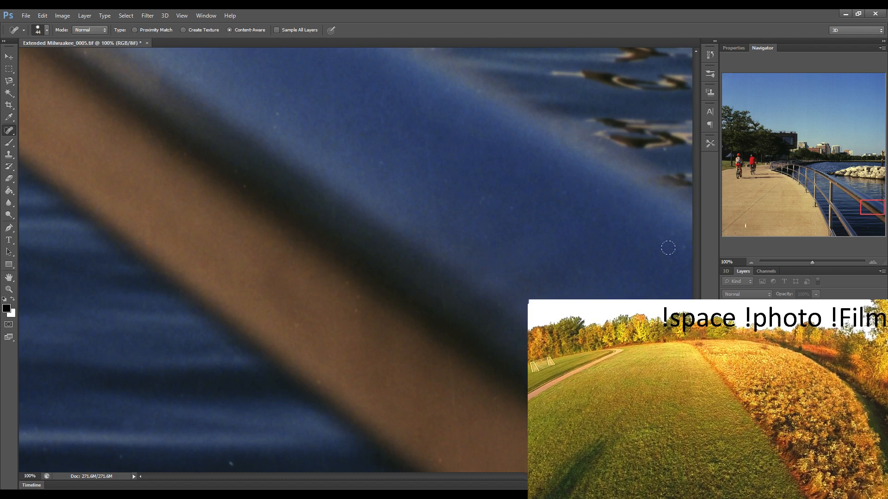
# Heal the remaining light specks on the large handrail's blue face, up to the photo's right edge
pyautogui.click(672, 250)
pyautogui.click(485, 198)
pyautogui.moveTo(611, 224); pyautogui.dragTo(342, 214)
pyautogui.click(466, 172)
pyautogui.click(461, 207)
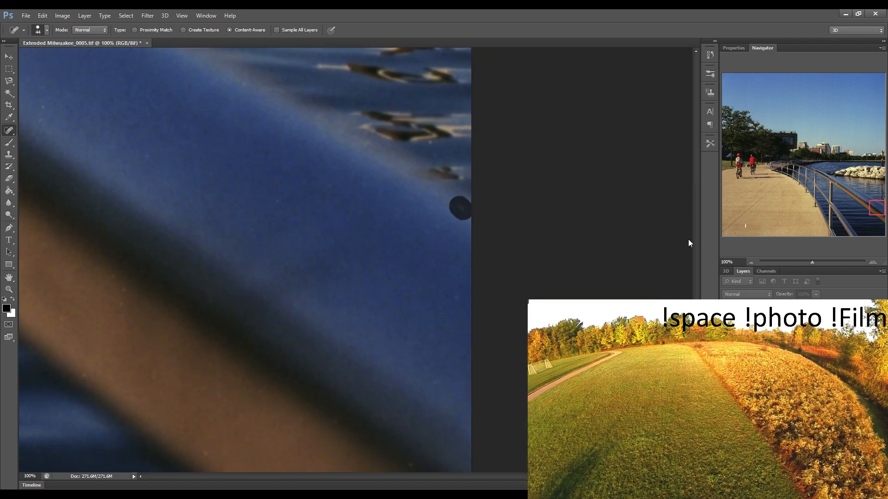
# Heal the bright white speck and the small light specks on the pavement at the photo's left edge, beside the diagonal joint
pyautogui.click(728, 217)
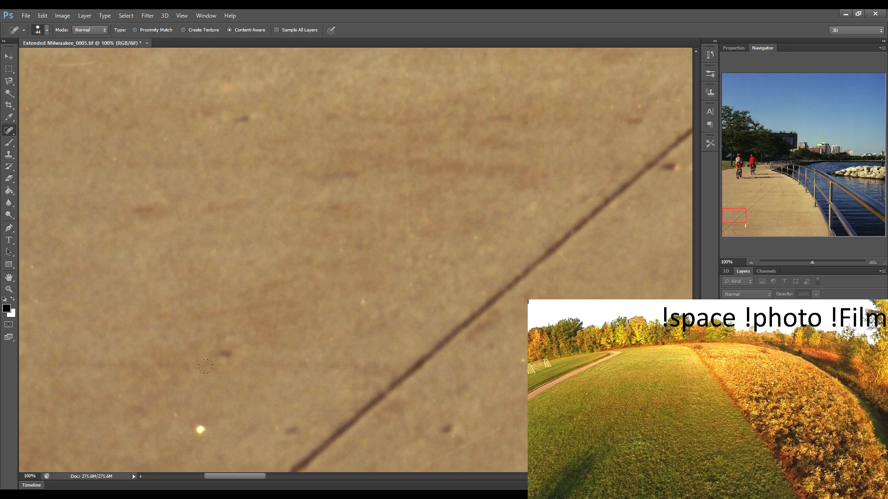
pyautogui.click(198, 424)
pyautogui.click(176, 415)
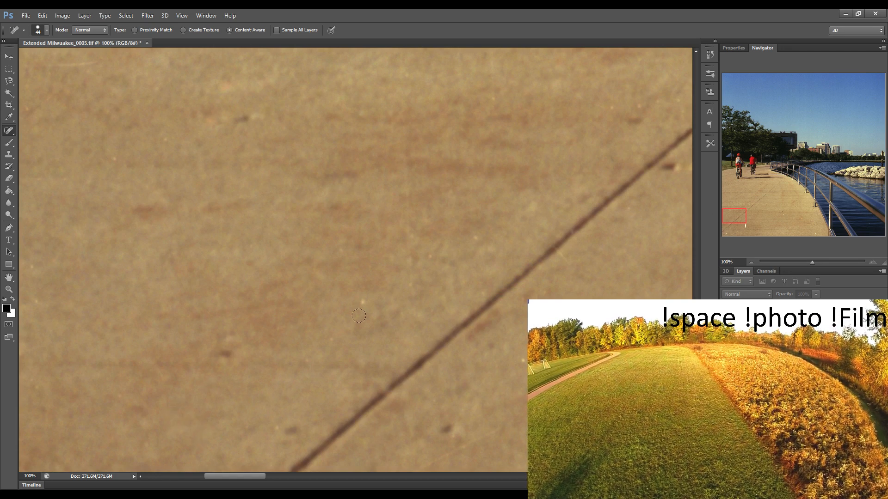
pyautogui.click(366, 294)
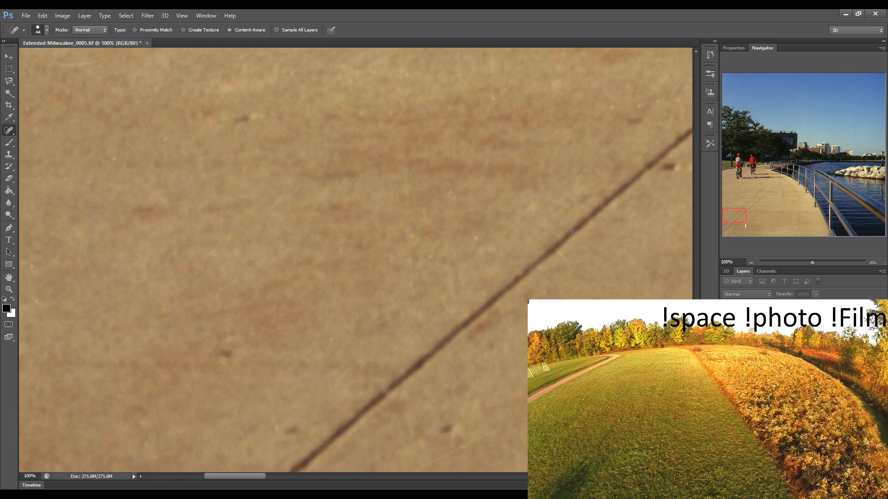
# Heal the bright white speck and the smaller specks near it on the pavement just right of the diagonal joint
pyautogui.moveTo(542, 327); pyautogui.dragTo(349, 313)
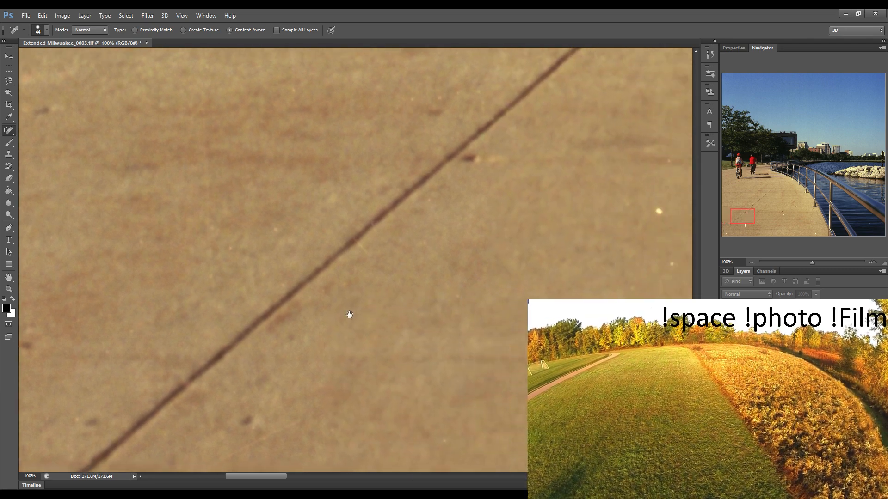
pyautogui.moveTo(532, 273); pyautogui.dragTo(422, 249)
pyautogui.click(247, 308)
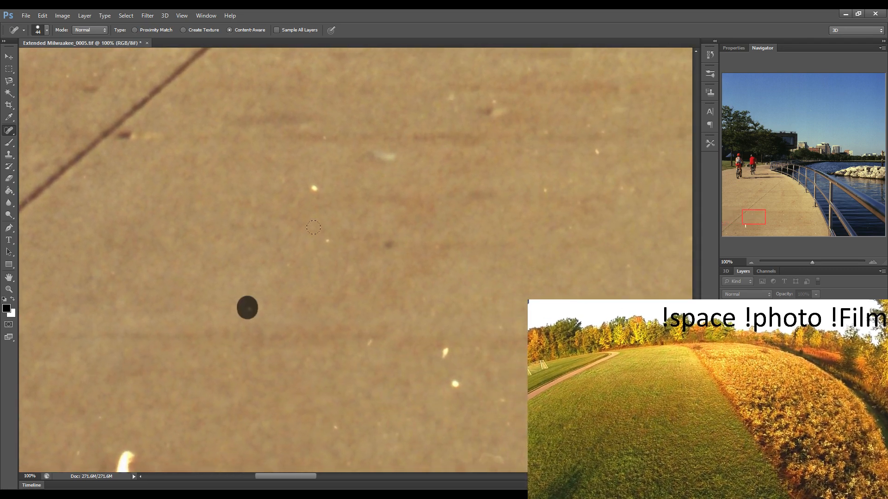
pyautogui.click(315, 190)
pyautogui.click(329, 239)
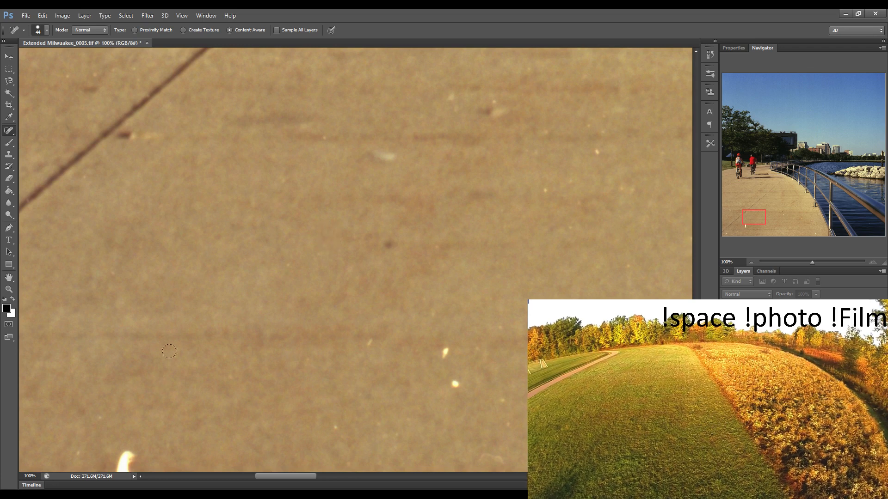
# Remove the long, curved white mark from the pavement below the diagonal joint
pyautogui.moveTo(166, 356); pyautogui.dragTo(173, 324)
pyautogui.moveTo(159, 364); pyautogui.dragTo(169, 309)
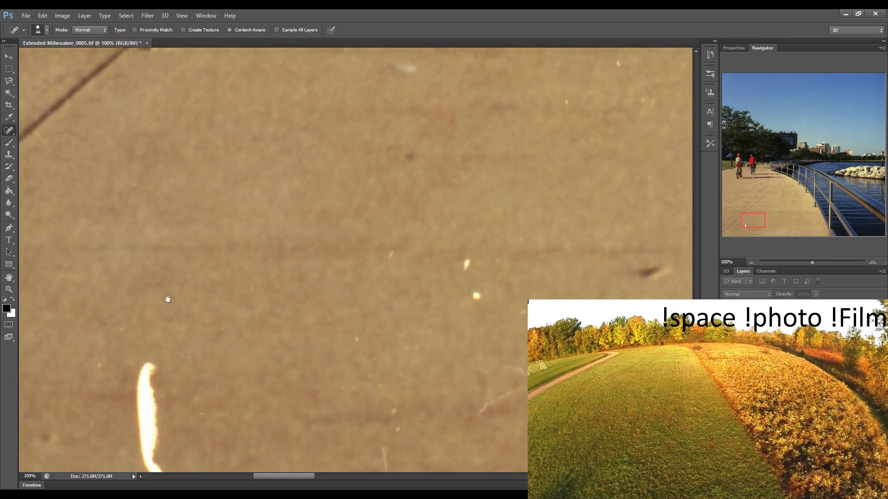
pyautogui.moveTo(166, 340)
pyautogui.mouseDown()
pyautogui.moveTo(167, 325)
pyautogui.moveTo(139, 406)
pyautogui.moveTo(158, 465)
pyautogui.moveTo(162, 393)
pyautogui.moveTo(148, 353)
pyautogui.mouseUp()
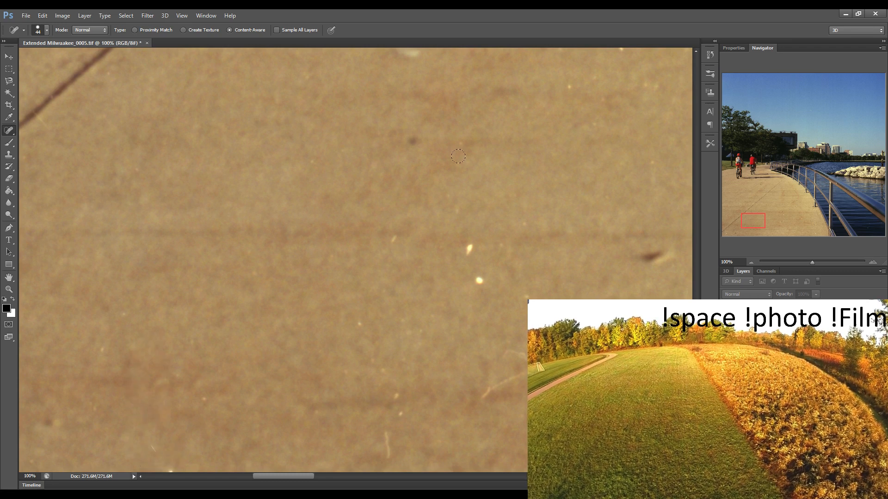
# Heal the small light specks on the pavement above and to the right of the pair of bright white specks
pyautogui.moveTo(423, 197); pyautogui.dragTo(242, 299)
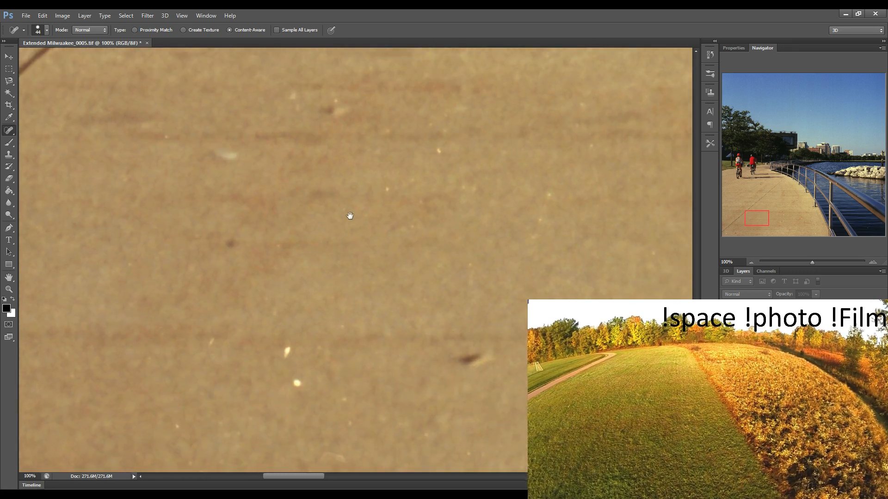
pyautogui.click(291, 88)
pyautogui.click(384, 127)
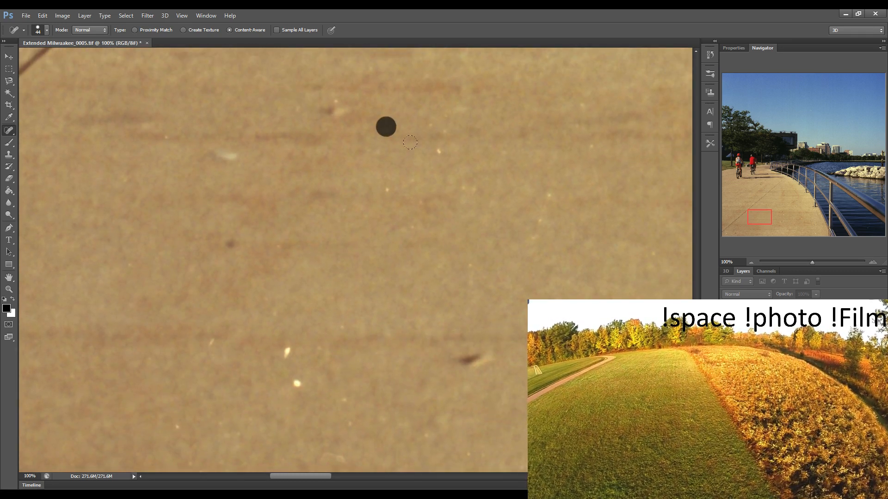
pyautogui.click(435, 151)
pyautogui.click(437, 129)
pyautogui.click(387, 195)
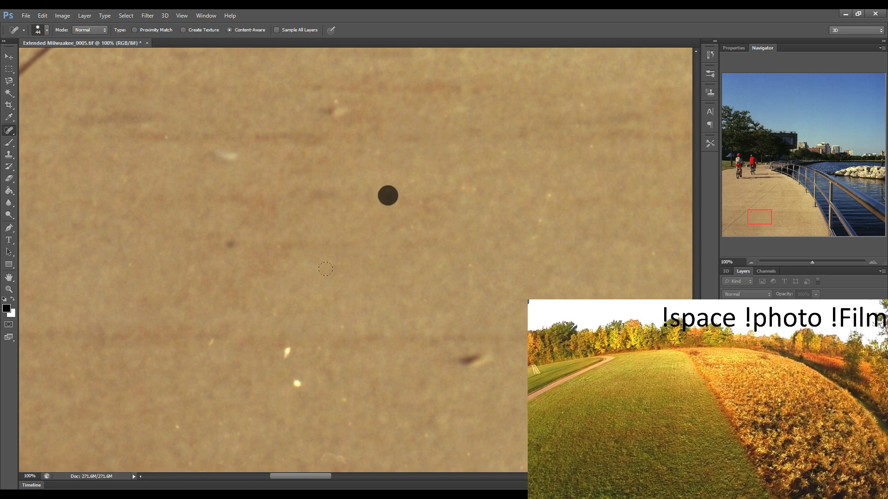
# Heal the pair of bright white specks on the pavement, the small speck beside them and the faint yellowish specks farther right
pyautogui.click(286, 356)
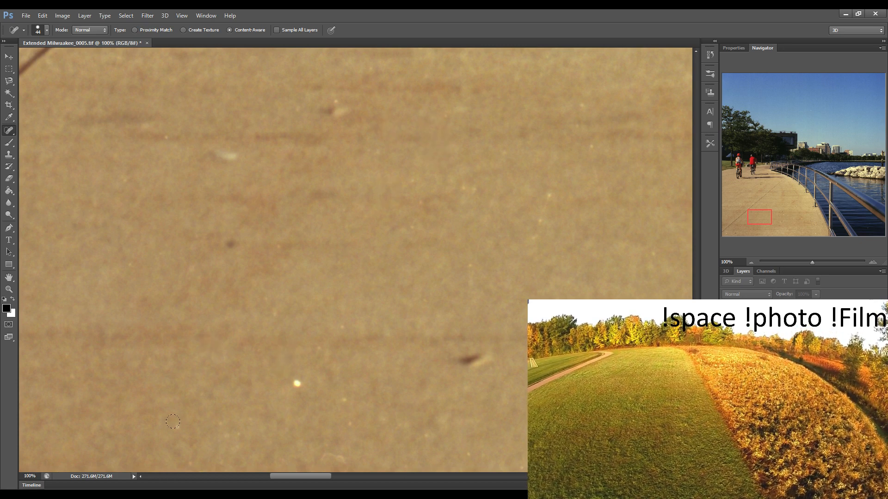
pyautogui.click(176, 424)
pyautogui.click(301, 383)
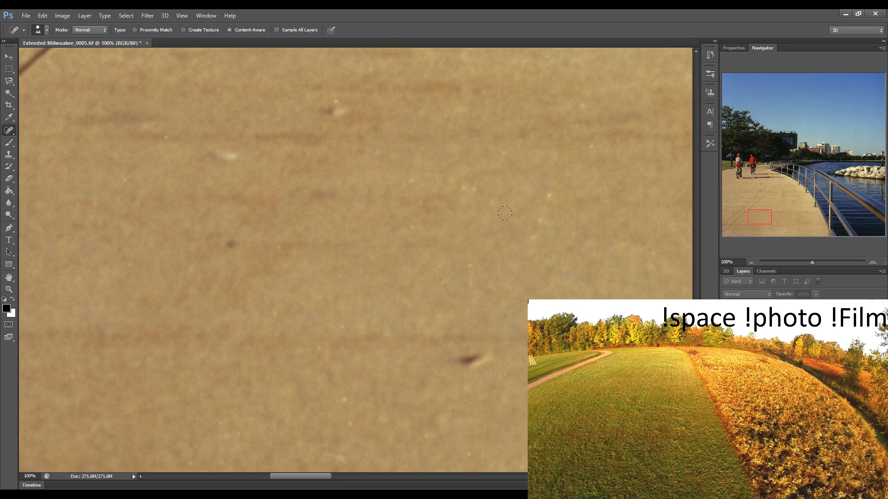
pyautogui.click(537, 223)
pyautogui.click(548, 197)
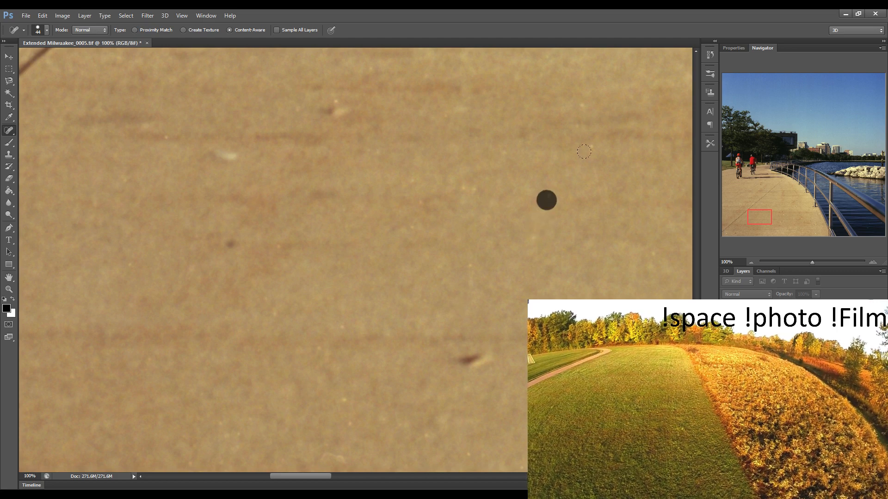
pyautogui.click(593, 143)
pyautogui.click(583, 106)
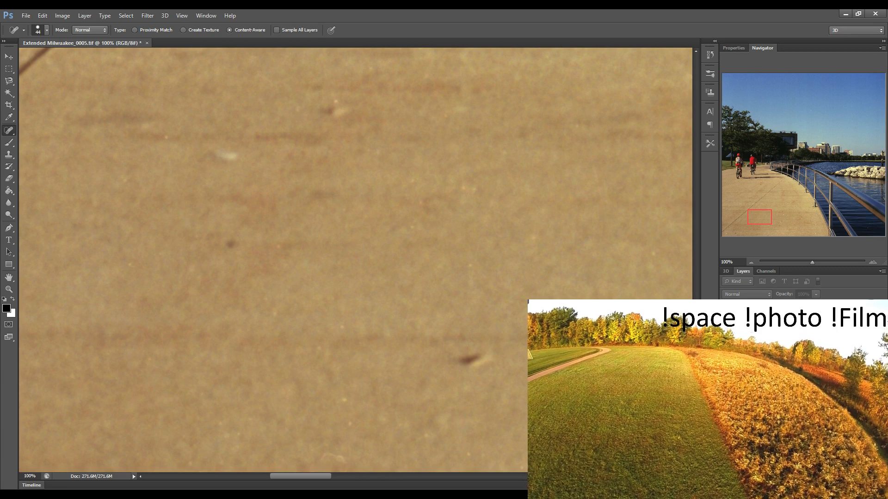
# Heal the scattered light specks on the next pavement section to the right, left of the white squiggle
pyautogui.moveTo(492, 303); pyautogui.dragTo(282, 305)
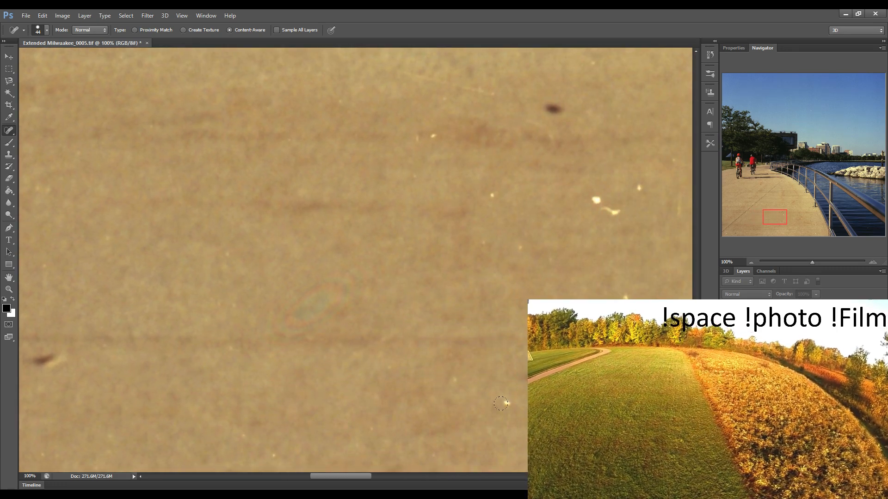
pyautogui.click(453, 378)
pyautogui.click(525, 359)
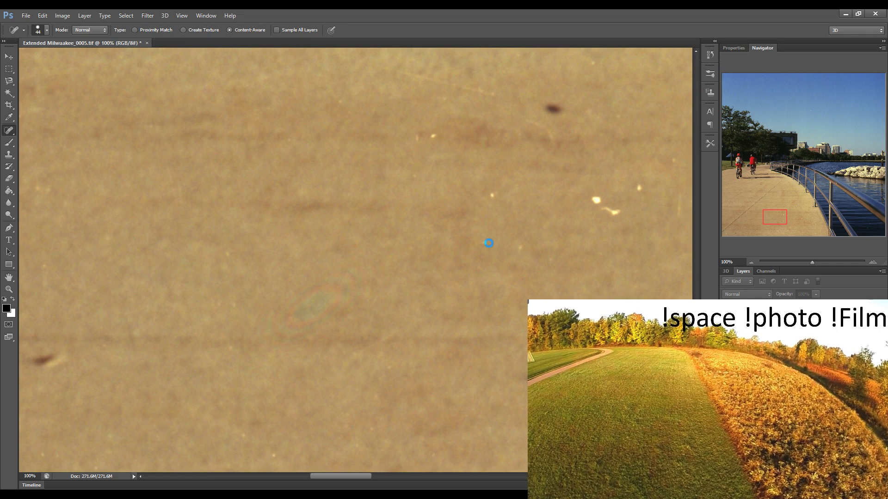
pyautogui.click(484, 246)
pyautogui.click(515, 248)
pyautogui.moveTo(493, 198); pyautogui.dragTo(554, 264)
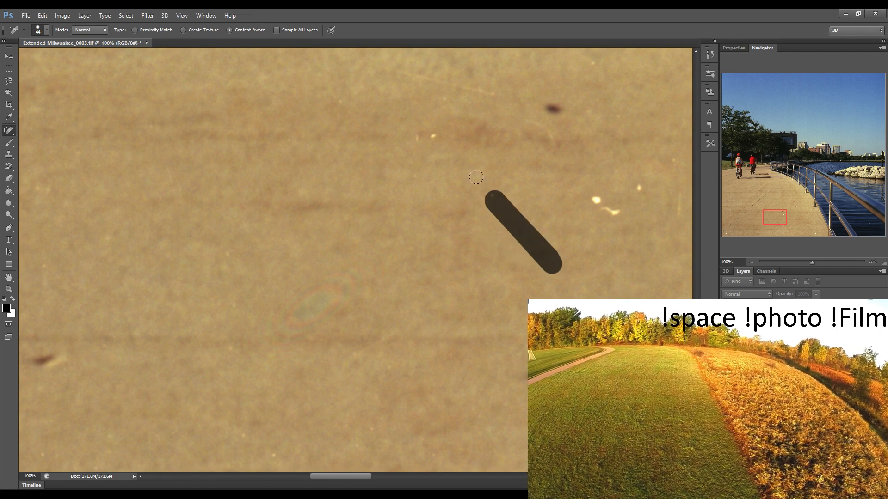
pyautogui.click(493, 198)
pyautogui.click(425, 137)
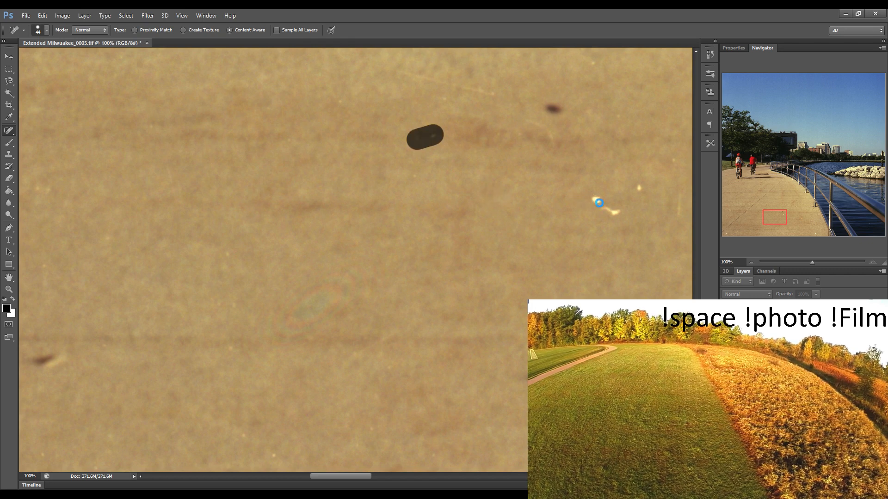
# Remove the white squiggle, the speck beside it and the short vertical scratch to its right on the pavement
pyautogui.moveTo(595, 200); pyautogui.dragTo(618, 212)
pyautogui.click(637, 188)
pyautogui.moveTo(680, 201); pyautogui.dragTo(680, 216)
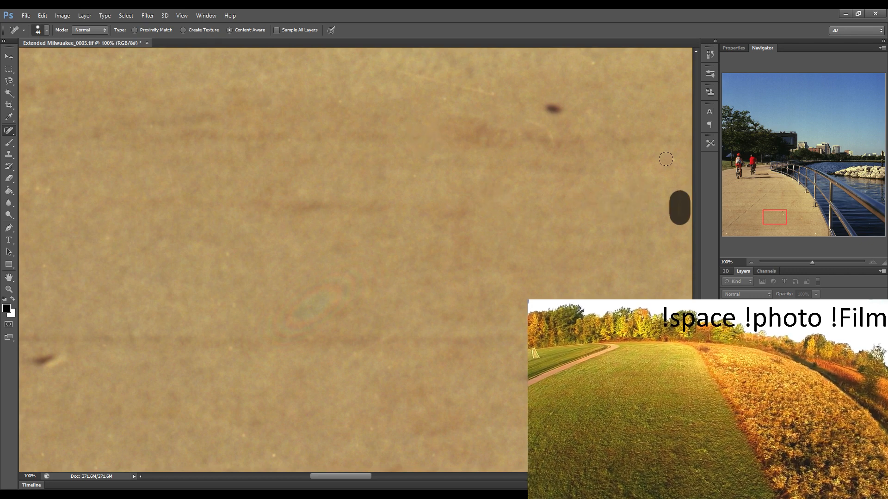
# Heal the faint light specks on the pavement to the right of the two dark spots
pyautogui.moveTo(577, 212)
pyautogui.mouseDown()
pyautogui.moveTo(394, 208)
pyautogui.moveTo(354, 195)
pyautogui.mouseUp()
pyautogui.click(238, 217)
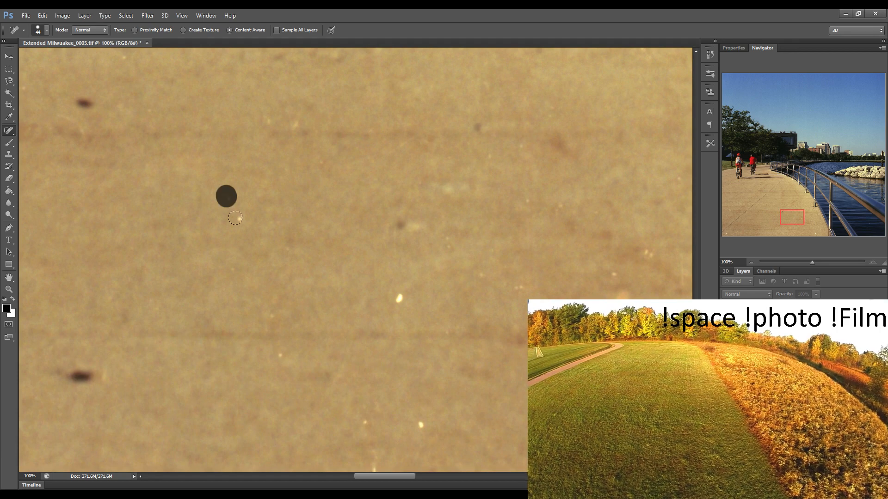
pyautogui.click(270, 125)
pyautogui.click(300, 121)
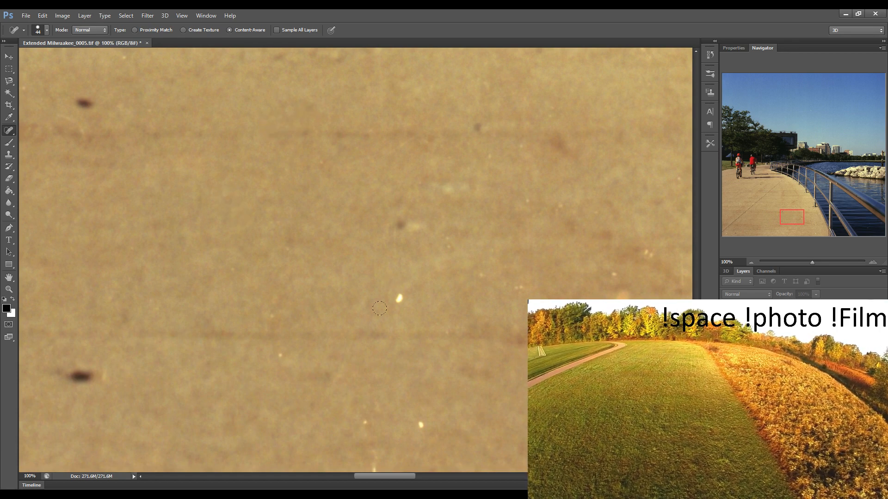
# Heal the two bright white specks and the smaller light specks around them on the lower part of this pavement section
pyautogui.click(399, 299)
pyautogui.click(279, 359)
pyautogui.click(365, 423)
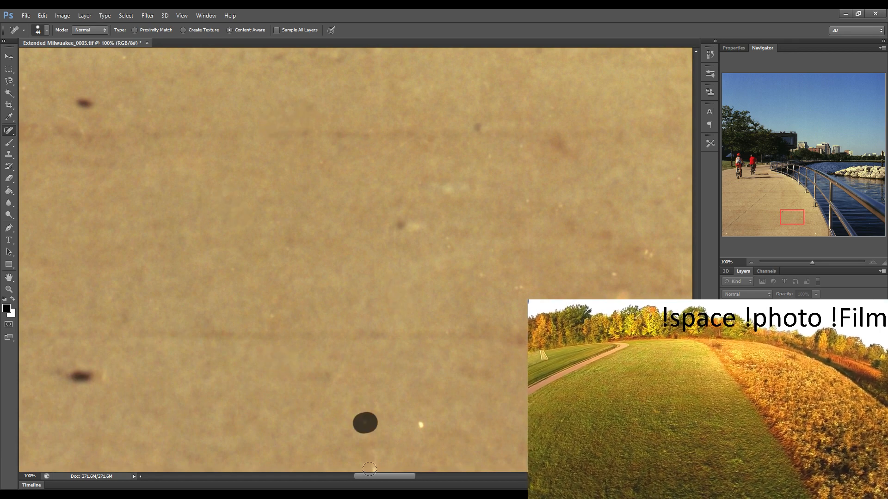
pyautogui.click(372, 463)
pyautogui.click(424, 421)
# Heal the small light specks along the right side of this pavement section
pyautogui.click(616, 272)
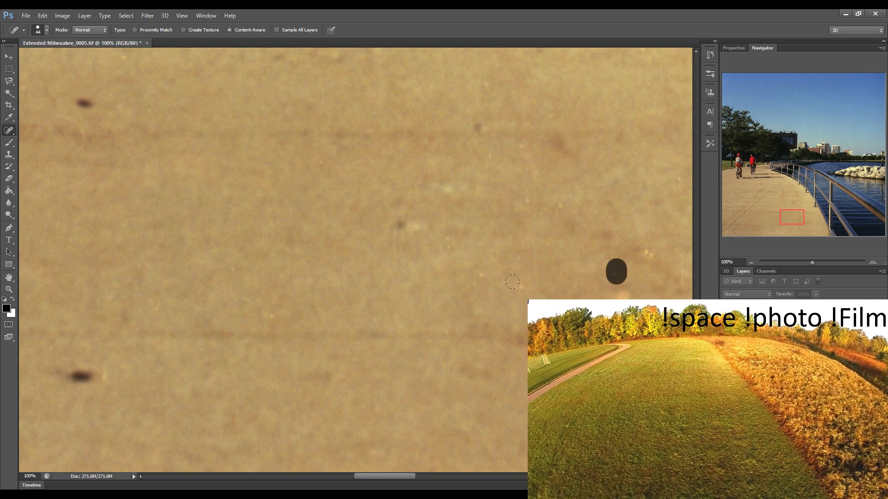
pyautogui.click(513, 285)
pyautogui.click(482, 273)
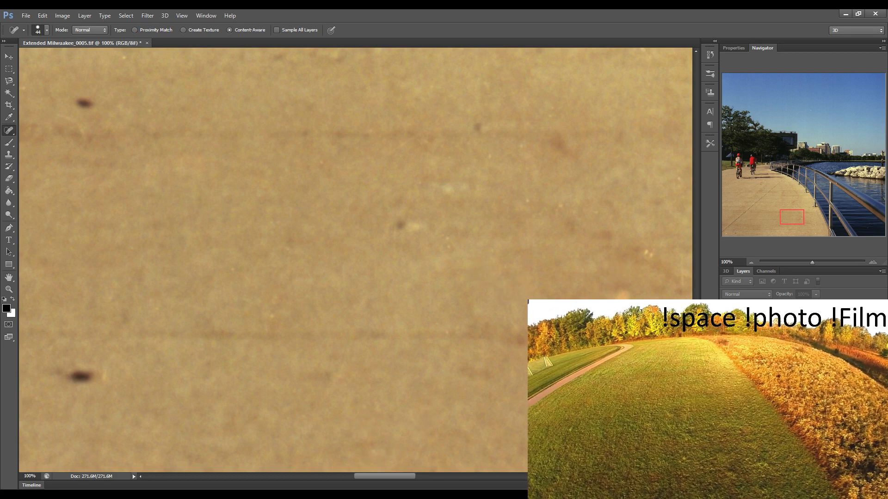
pyautogui.click(640, 253)
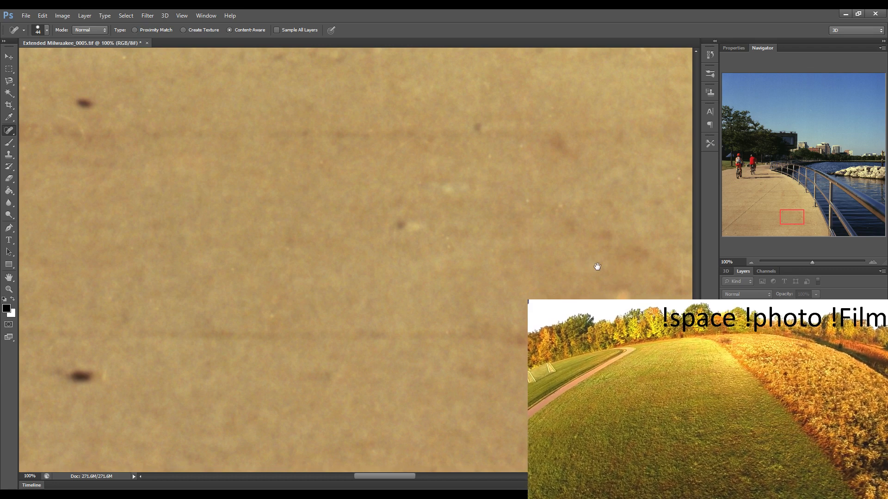
# Heal the light specks on the left part of the pavement section beside the railing
pyautogui.moveTo(597, 267); pyautogui.dragTo(156, 251)
pyautogui.moveTo(418, 250); pyautogui.dragTo(180, 250)
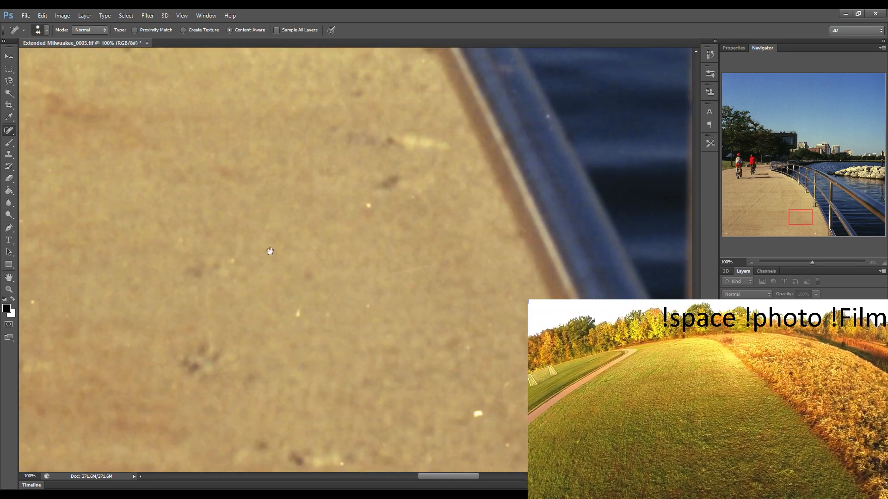
pyautogui.click(235, 260)
pyautogui.moveTo(35, 297); pyautogui.dragTo(35, 307)
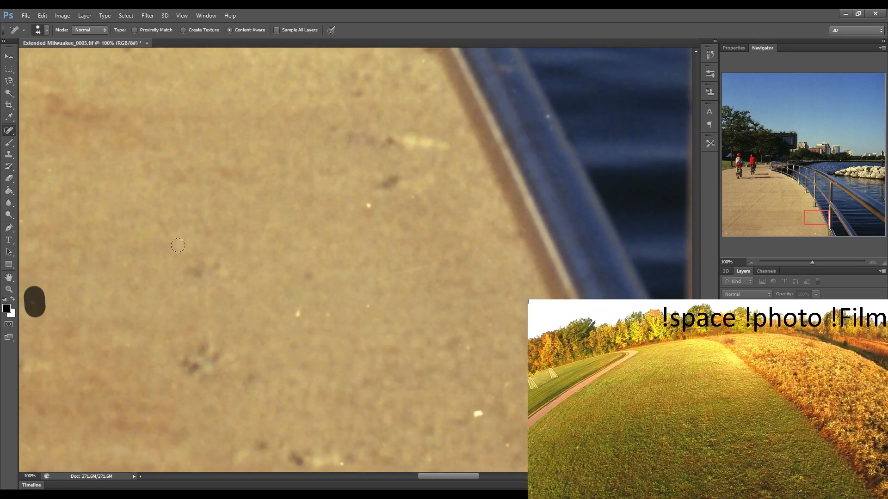
pyautogui.click(178, 238)
pyautogui.click(298, 313)
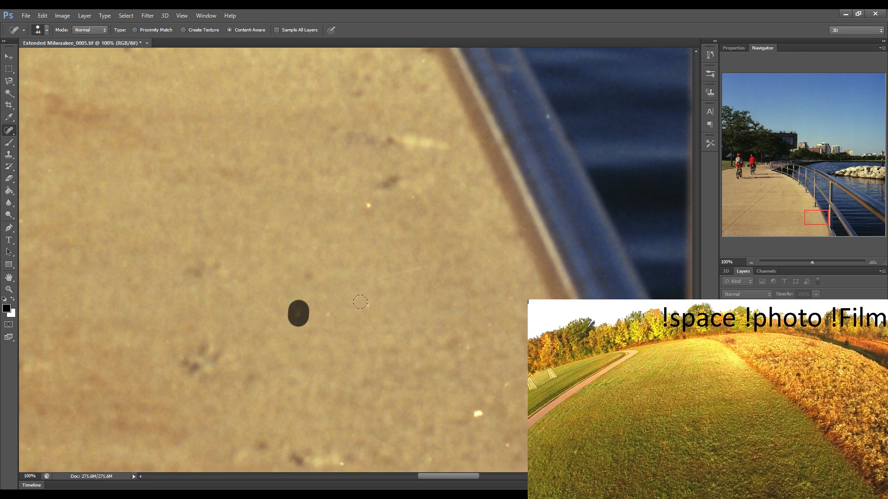
# Heal the bright specks on the pavement closest to the railing, including the large white one near its lower end
pyautogui.click(332, 318)
pyautogui.click(365, 307)
pyautogui.click(366, 207)
pyautogui.click(471, 410)
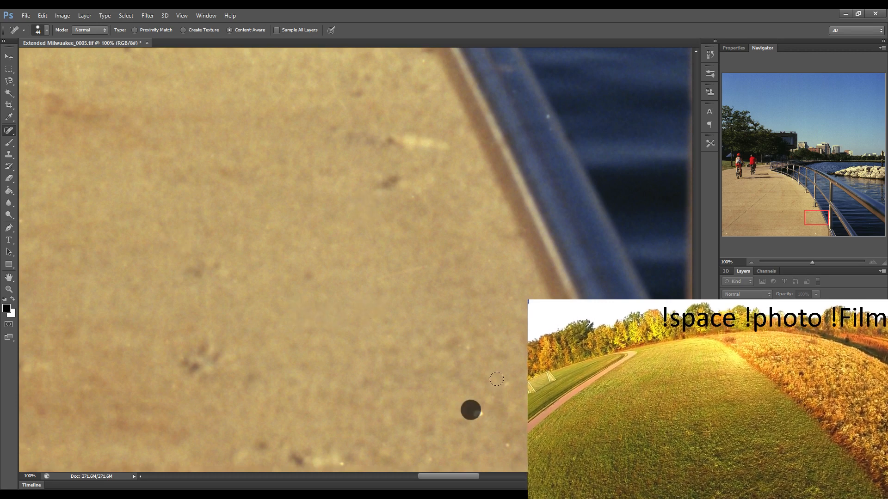
pyautogui.click(505, 382)
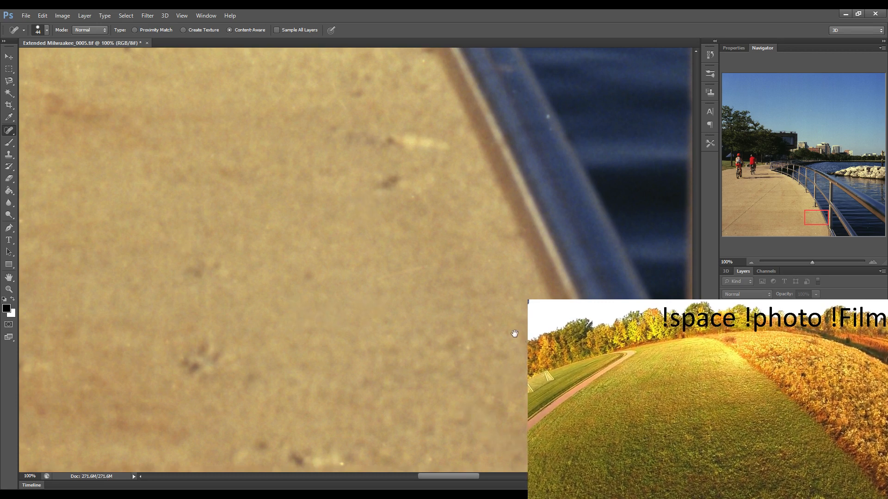
# Heal the white speck on the blue face of the lower rail, left of the vertical post
pyautogui.moveTo(515, 334); pyautogui.dragTo(252, 333)
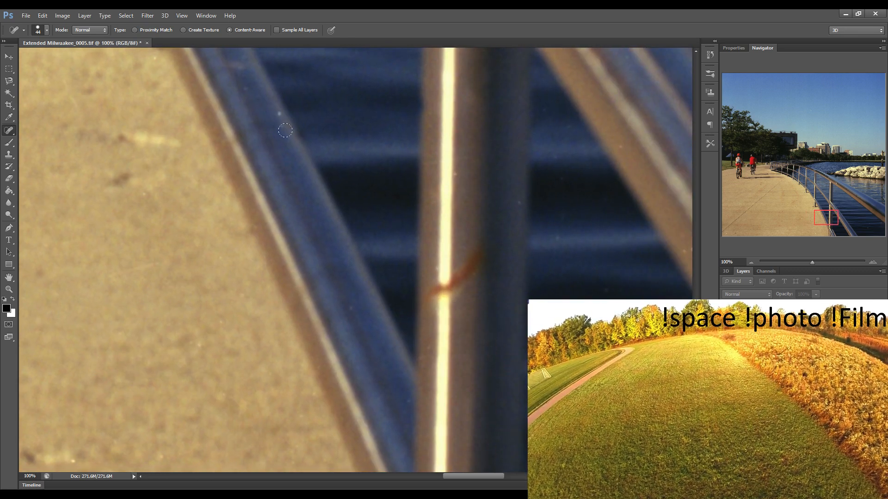
pyautogui.click(279, 114)
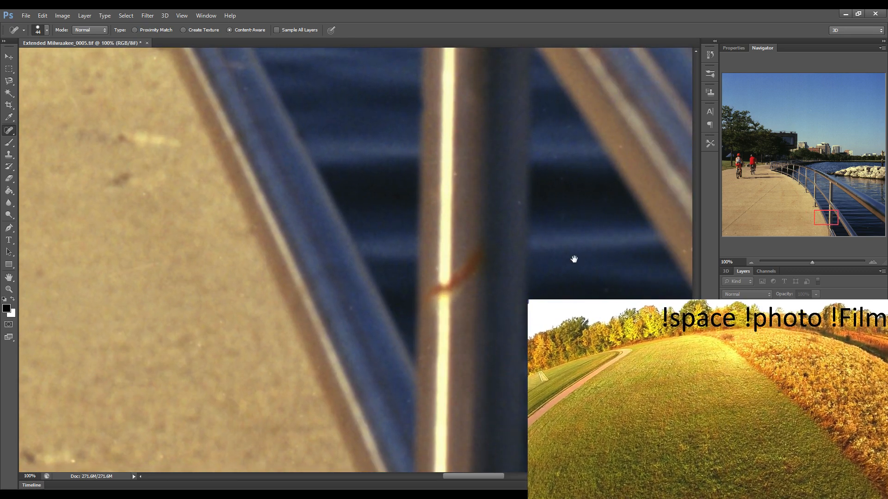
pyautogui.moveTo(472, 248); pyautogui.dragTo(349, 244)
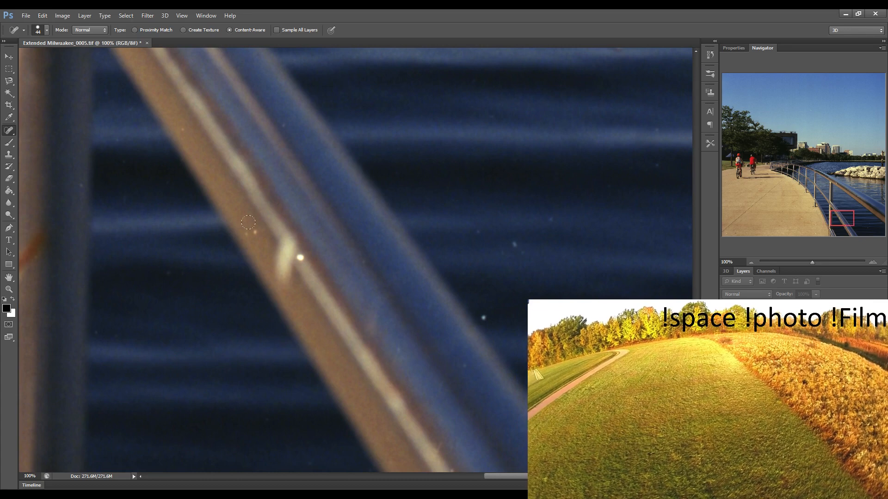
# Heal the light specks on the tan face of the lower rail and on the dark water just beyond it
pyautogui.click(252, 227)
pyautogui.click(301, 258)
pyautogui.click(483, 318)
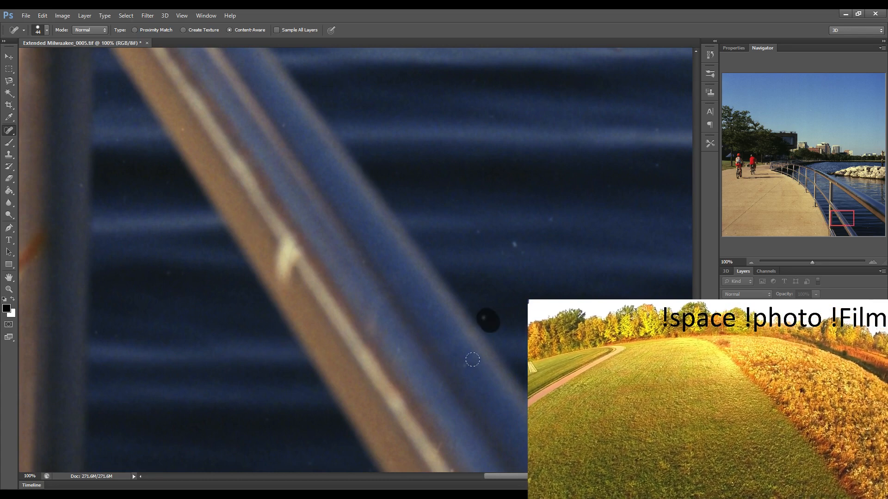
pyautogui.click(514, 249)
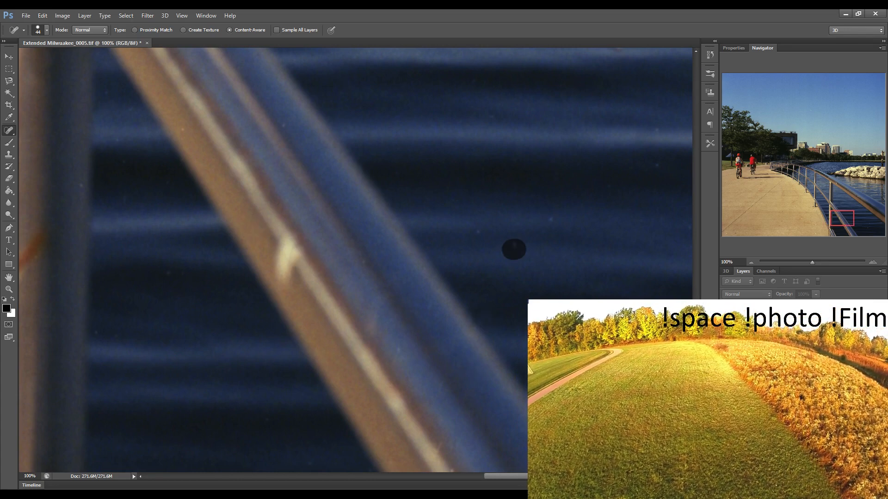
pyautogui.click(547, 218)
# Heal the scattered light specks on the water between the lower rail and the thick brown upper rail
pyautogui.hscroll(5, 470, 308)
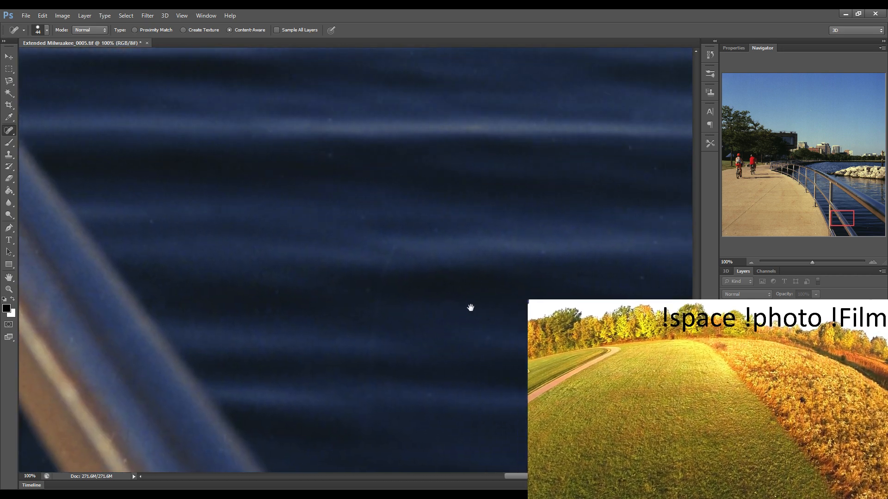
pyautogui.hscroll(5, 391, 299)
pyautogui.click(364, 320)
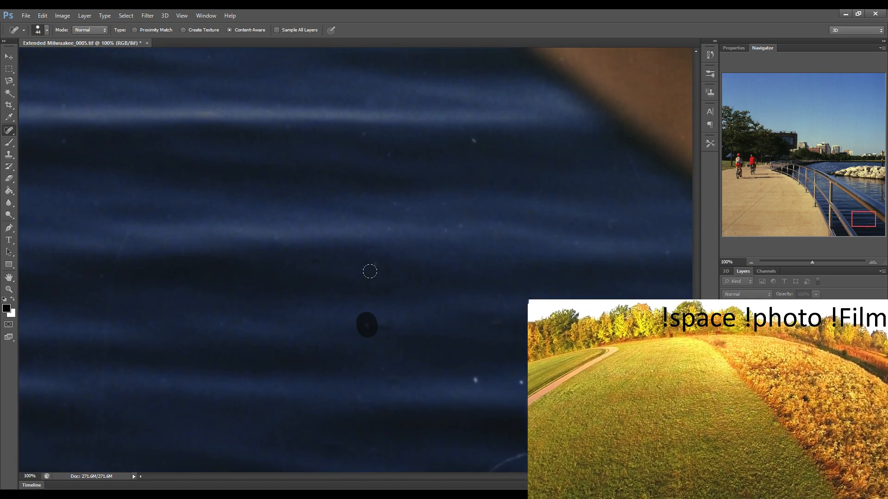
pyautogui.click(373, 272)
pyautogui.click(365, 140)
pyautogui.click(479, 143)
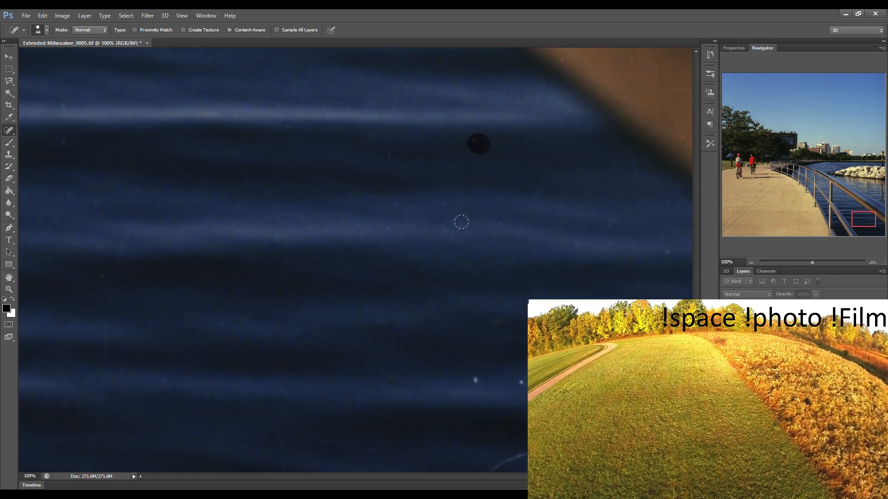
pyautogui.click(456, 226)
pyautogui.click(390, 225)
pyautogui.click(473, 376)
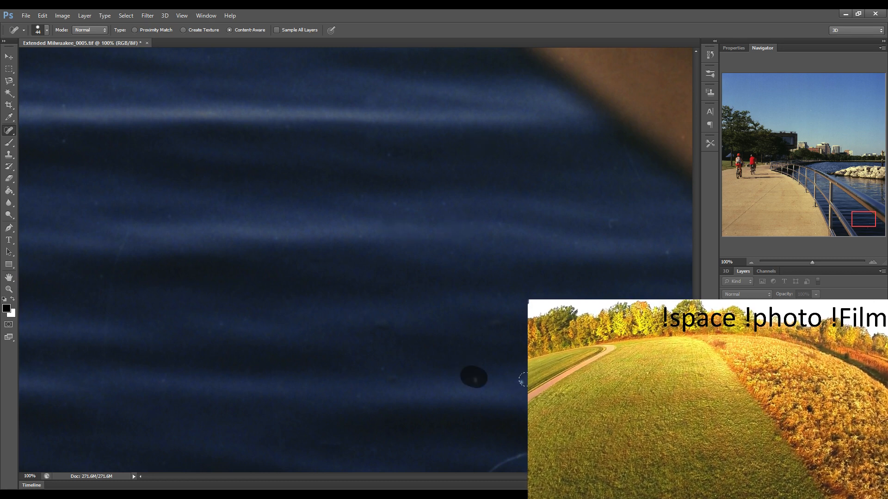
pyautogui.click(522, 383)
# Heal the white blob and its curved hair-like trail on the dark water between the rails
pyautogui.scroll(-2, 356, 259)
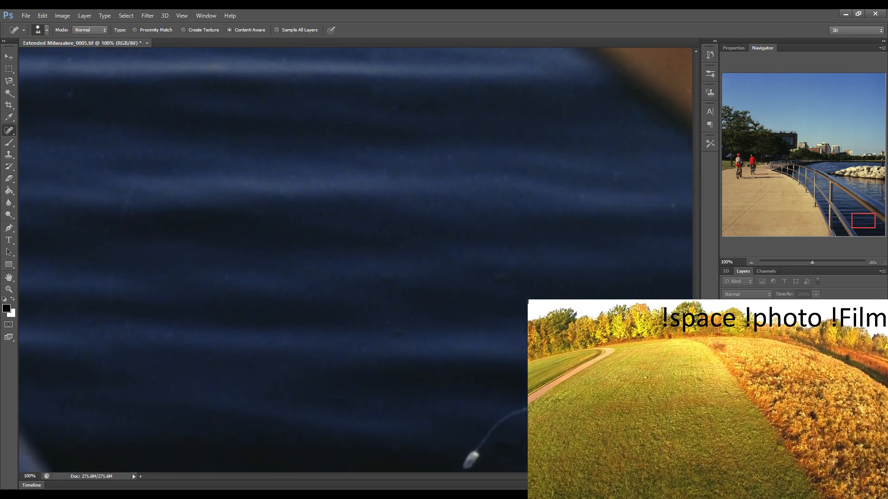
pyautogui.scroll(-2, 505, 354)
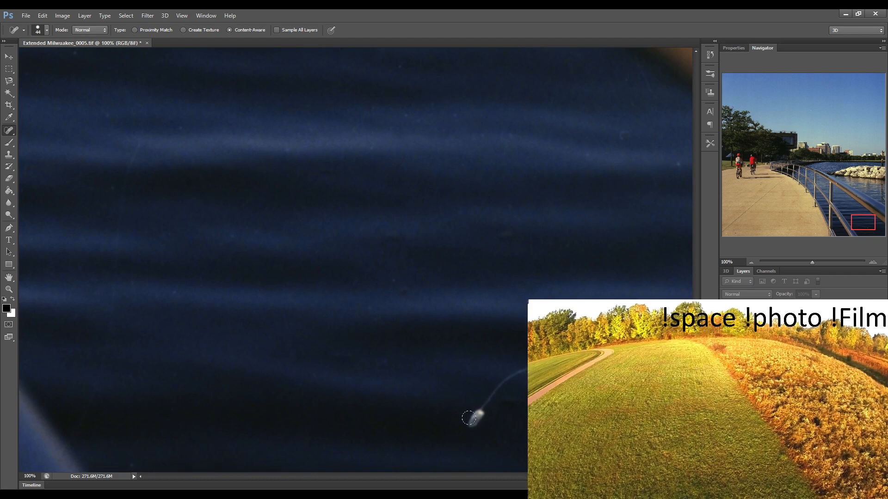
pyautogui.moveTo(472, 426); pyautogui.dragTo(524, 368)
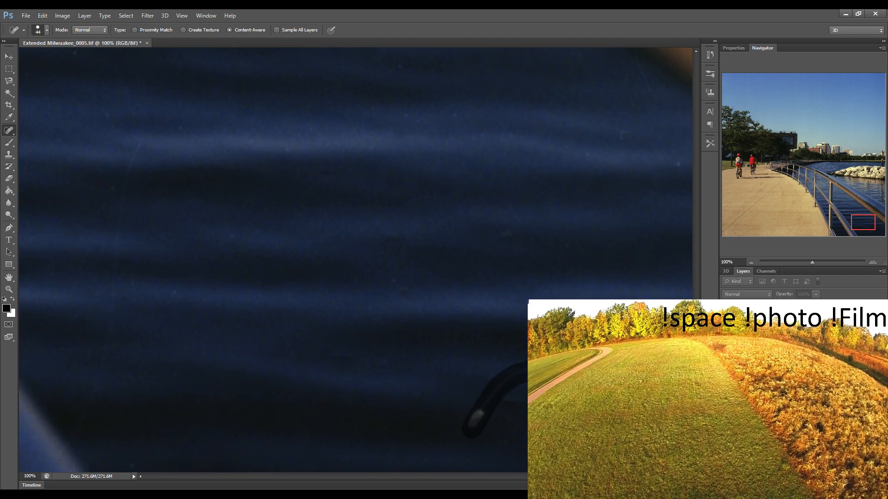
# Heal the small light specks on the water along the underside of the brown upper rail
pyautogui.moveTo(563, 262)
pyautogui.mouseDown()
pyautogui.moveTo(465, 281)
pyautogui.moveTo(420, 271)
pyautogui.mouseUp()
pyautogui.click(323, 204)
pyautogui.click(377, 237)
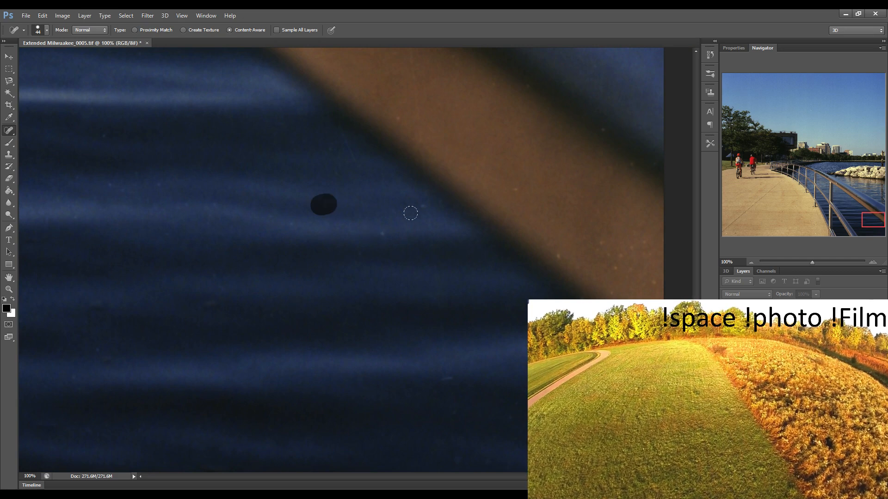
pyautogui.click(424, 205)
# Heal the light specks on the brown upper rail near the photo's right edge
pyautogui.click(513, 187)
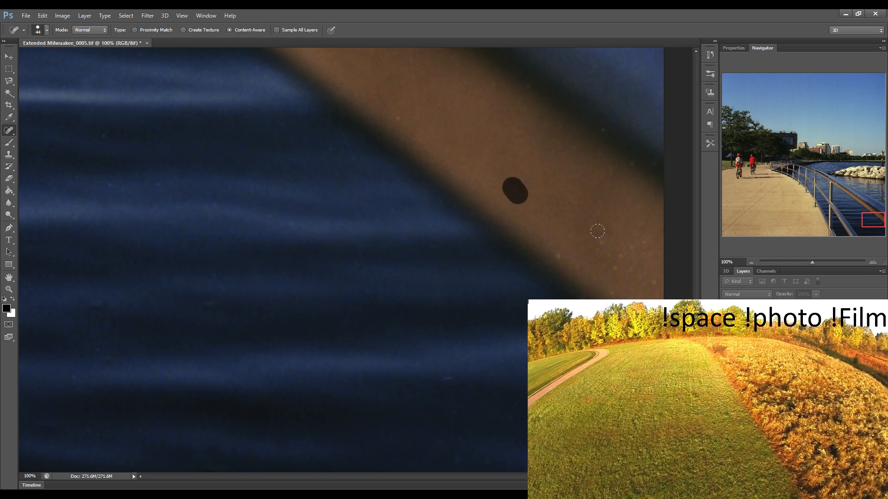
pyautogui.moveTo(554, 256); pyautogui.dragTo(619, 262)
pyautogui.moveTo(600, 234); pyautogui.dragTo(522, 384)
pyautogui.moveTo(622, 264); pyautogui.dragTo(578, 319)
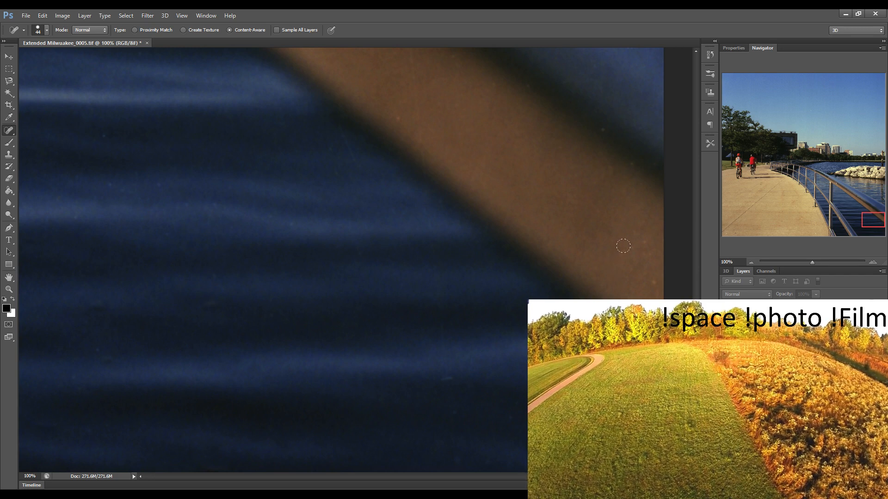
pyautogui.moveTo(623, 246); pyautogui.dragTo(637, 247)
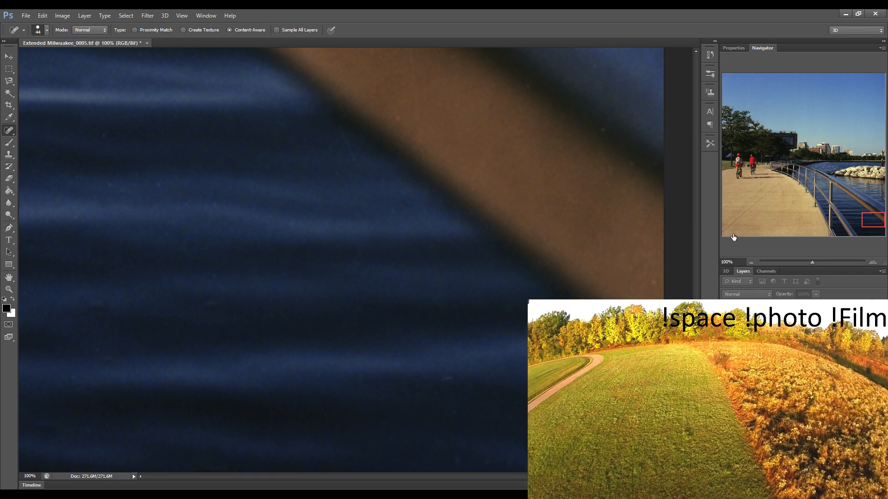
# Heal the light specks around the lower end of the dark joint line in the photo's bottom-left pavement corner
pyautogui.moveTo(734, 237); pyautogui.dragTo(727, 224)
pyautogui.moveTo(394, 301); pyautogui.dragTo(411, 222)
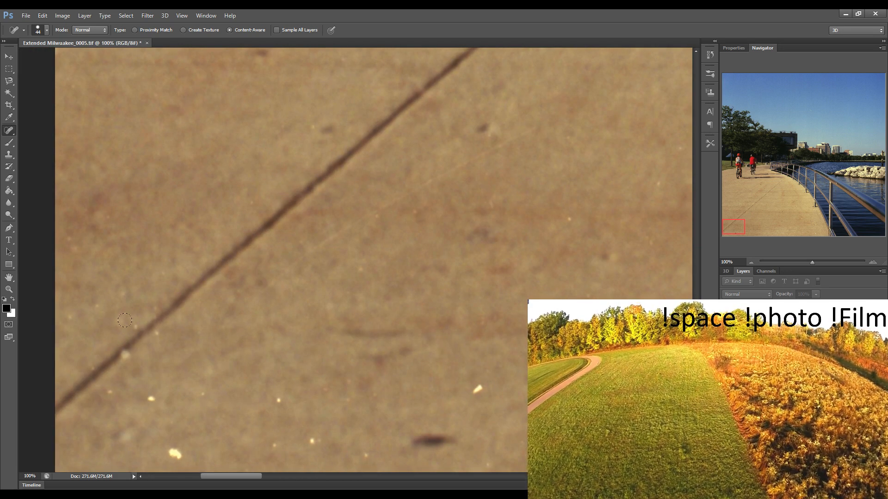
pyautogui.click(131, 320)
pyautogui.click(157, 335)
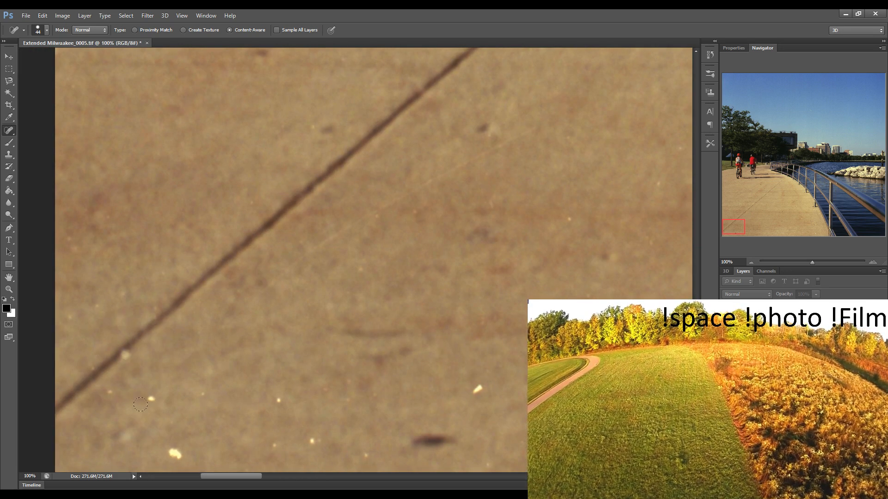
pyautogui.click(127, 357)
pyautogui.click(115, 392)
pyautogui.click(150, 398)
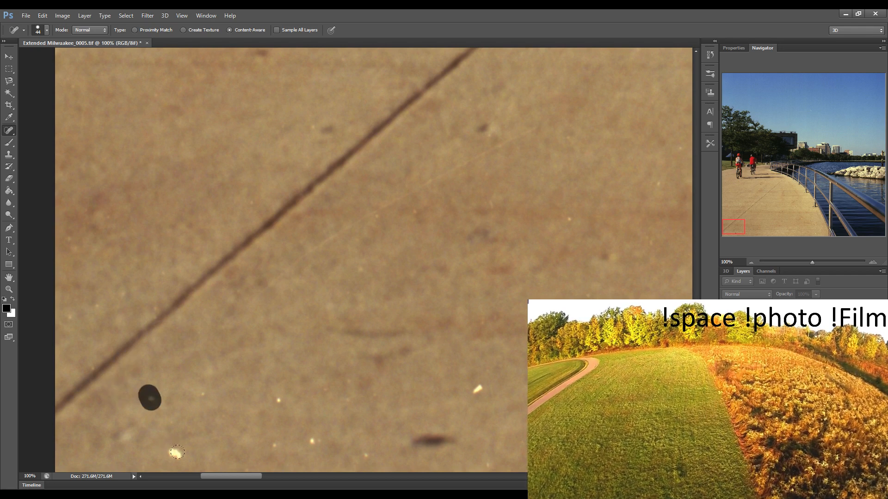
pyautogui.click(175, 452)
# Heal the bright specks on the pavement to the right of the joint line, around the dark oval mark
pyautogui.click(279, 400)
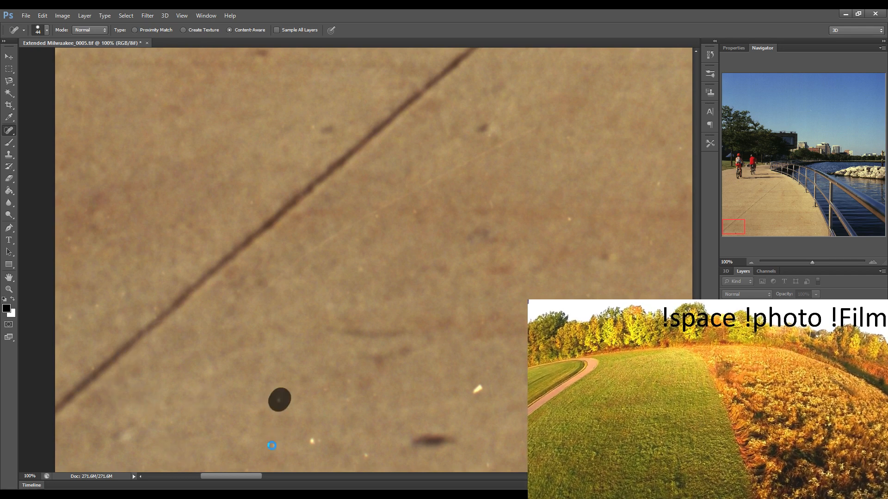
pyautogui.moveTo(276, 443); pyautogui.dragTo(305, 434)
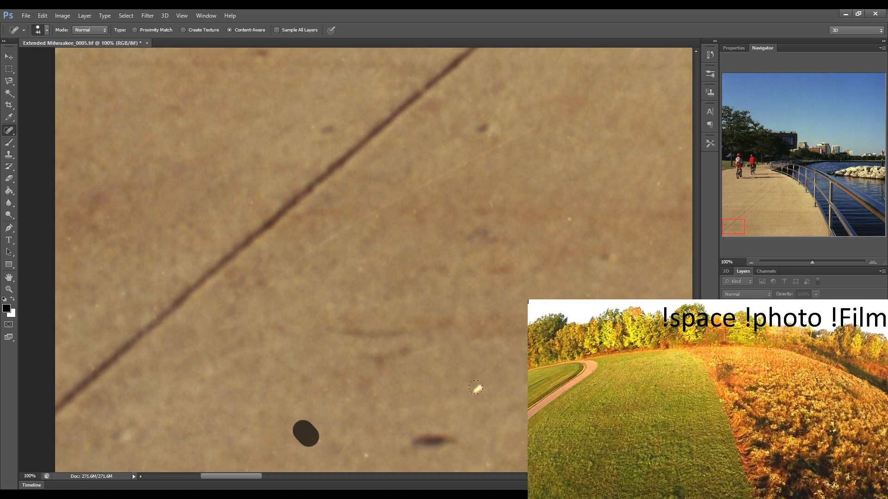
pyautogui.click(370, 459)
pyautogui.click(478, 389)
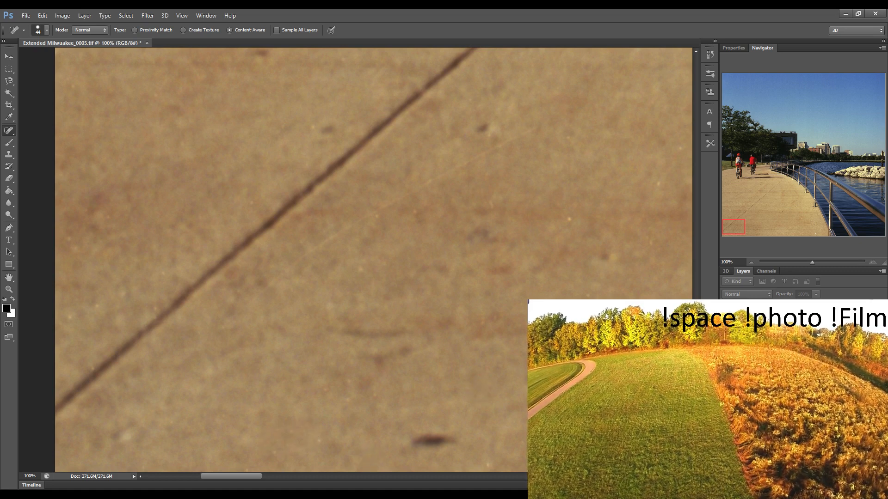
# Heal the light specks on the open pavement further right of the diagonal joint line, including the bright white one
pyautogui.hscroll(5, 357, 362)
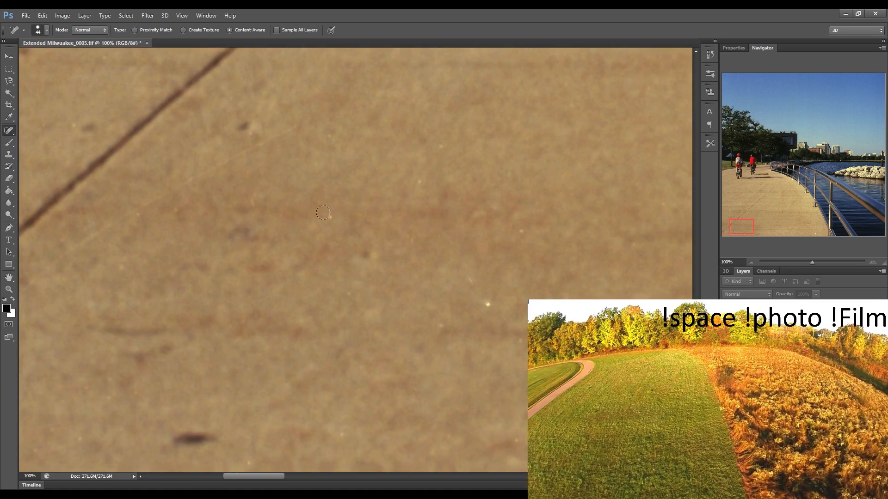
pyautogui.click(323, 212)
pyautogui.click(422, 182)
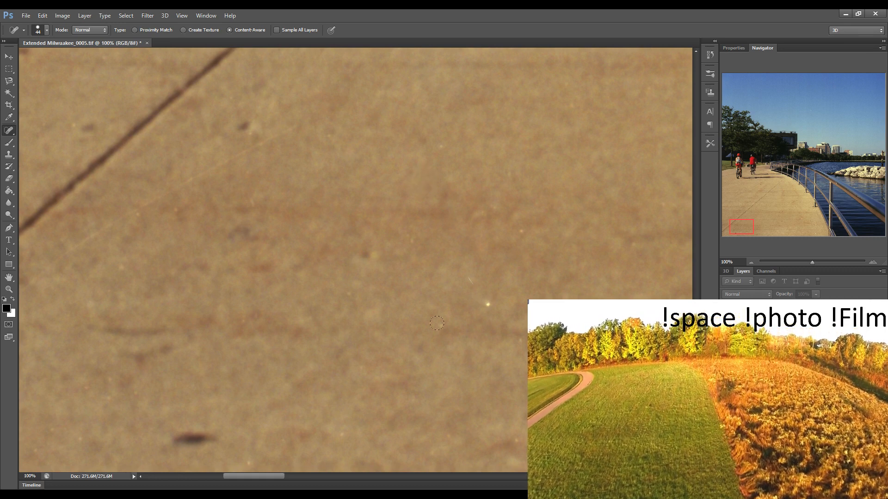
pyautogui.click(488, 305)
# Heal the short vertical scratch, the specks above it and the pale diagonal scratch on the next pavement section
pyautogui.hscroll(10, 485, 314)
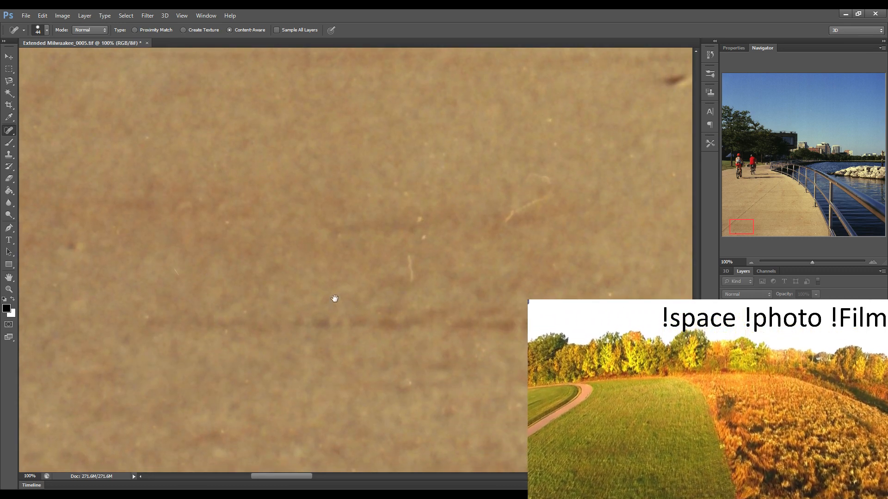
pyautogui.moveTo(227, 245); pyautogui.dragTo(230, 269)
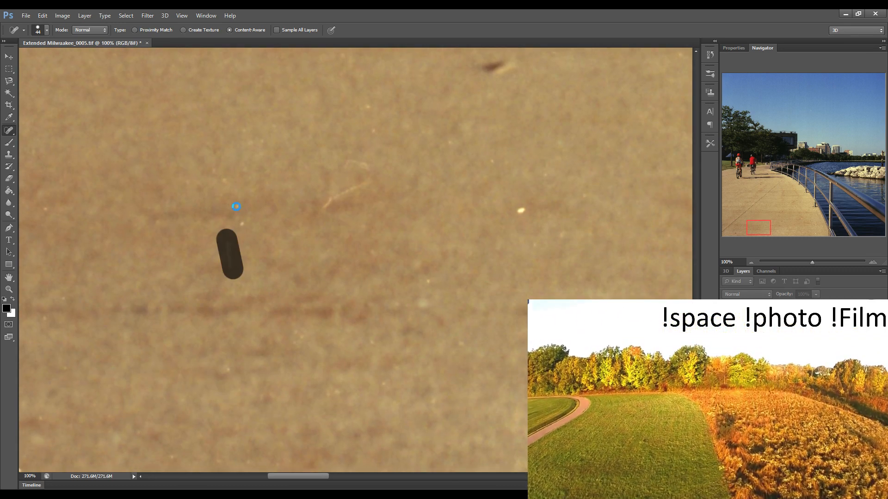
pyautogui.moveTo(238, 201); pyautogui.dragTo(240, 235)
pyautogui.moveTo(366, 174); pyautogui.dragTo(328, 205)
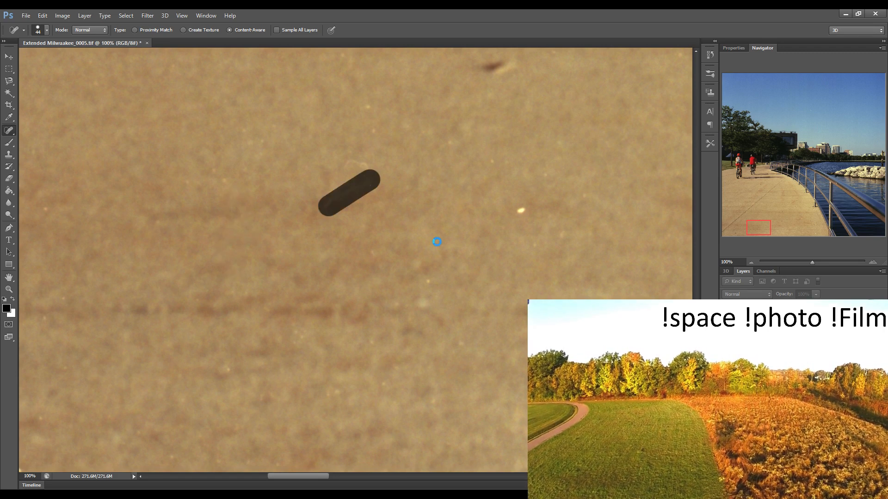
# Heal the remaining light specks around the removed scratches, including the bright white one and those near the section's upper part
pyautogui.click(377, 252)
pyautogui.click(434, 281)
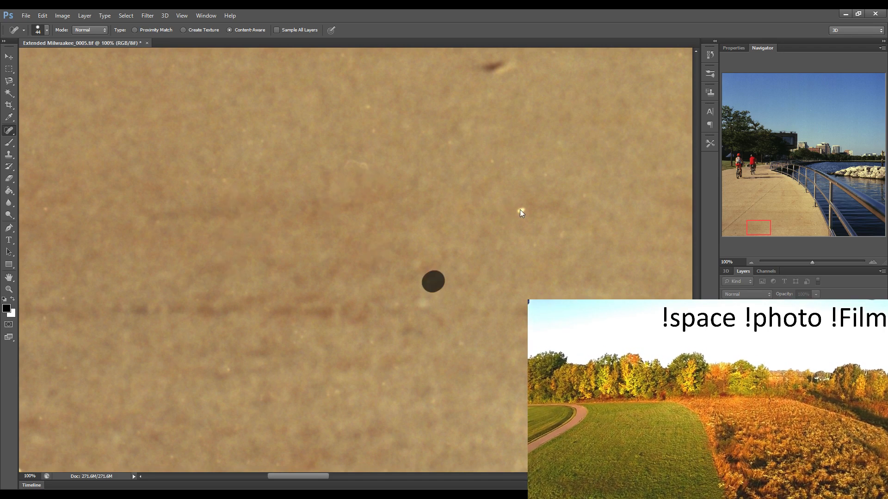
pyautogui.click(519, 208)
pyautogui.click(534, 250)
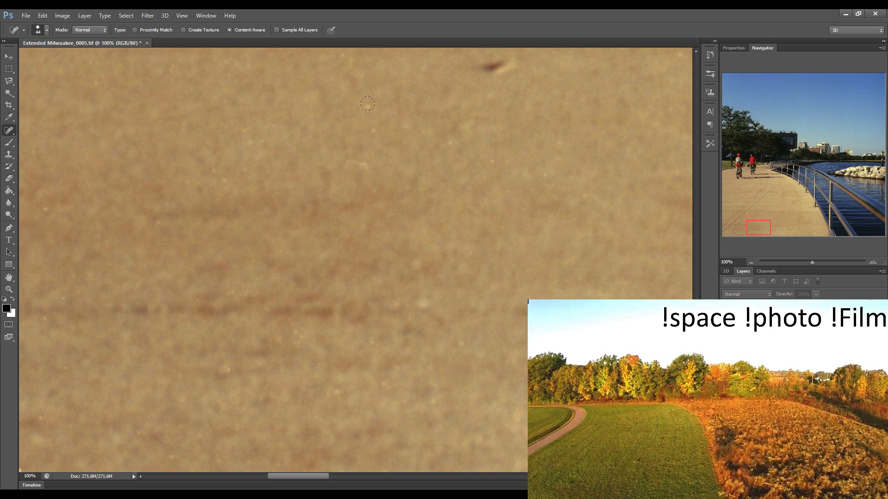
pyautogui.click(366, 106)
pyautogui.moveTo(353, 66); pyautogui.dragTo(374, 130)
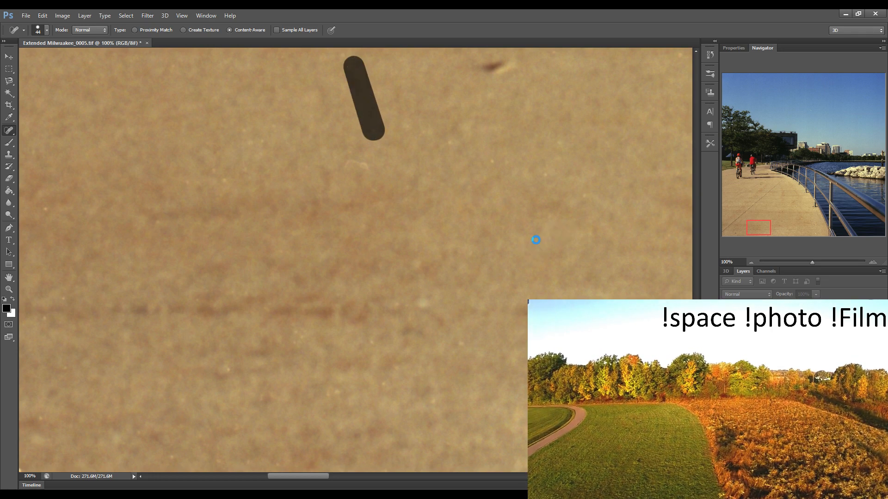
# Heal the light specks on the pavement section between and below the two small dark marks
pyautogui.moveTo(507, 216); pyautogui.dragTo(294, 212)
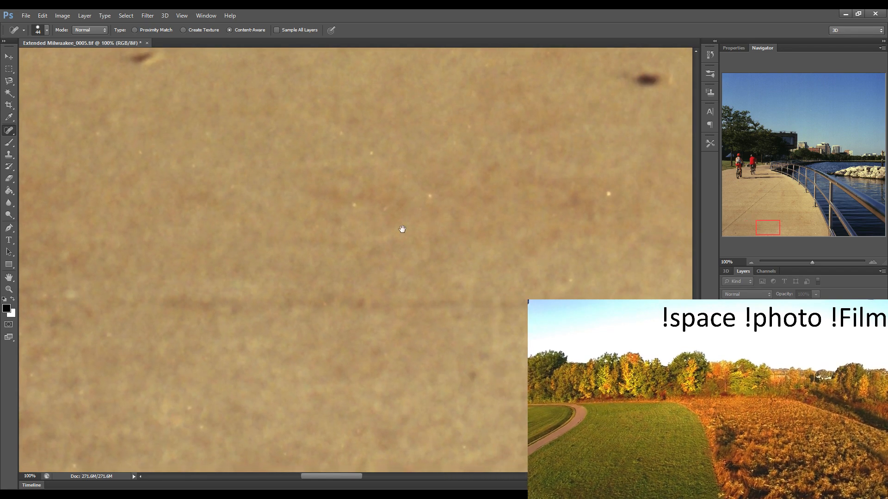
pyautogui.click(357, 205)
pyautogui.click(369, 149)
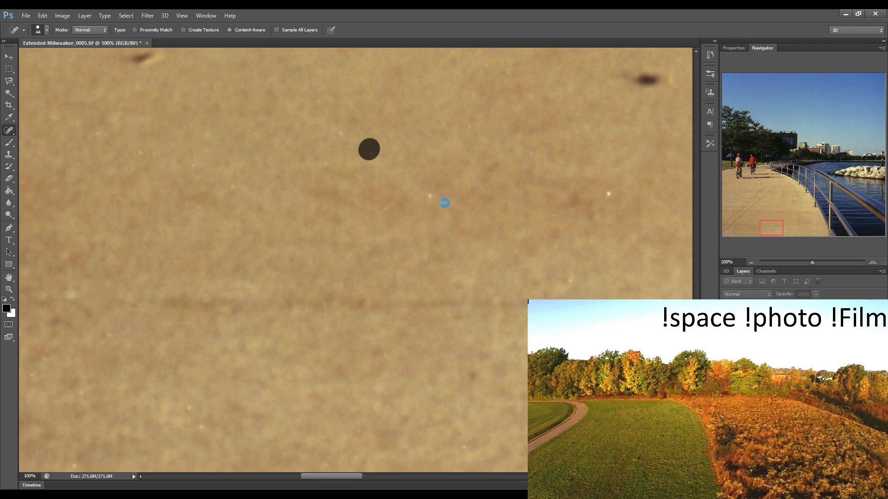
pyautogui.click(342, 134)
pyautogui.click(432, 195)
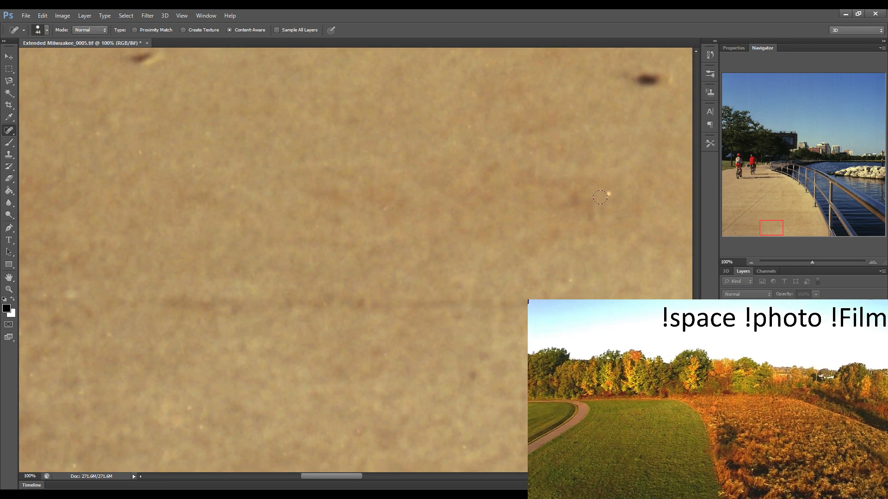
pyautogui.click(609, 194)
pyautogui.moveTo(637, 240); pyautogui.dragTo(649, 252)
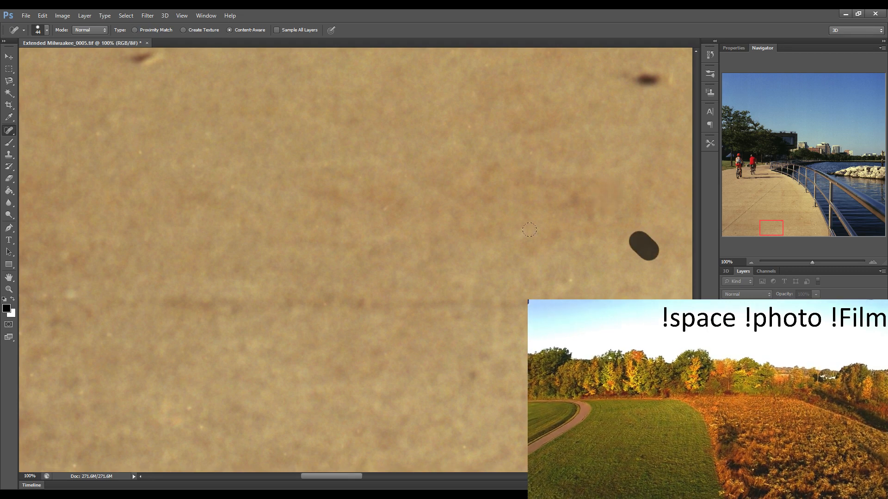
pyautogui.click(572, 277)
# Heal the isolated light specks on the bottom pavement strip, continuing right past the second dark mark toward the railing
pyautogui.press('space')
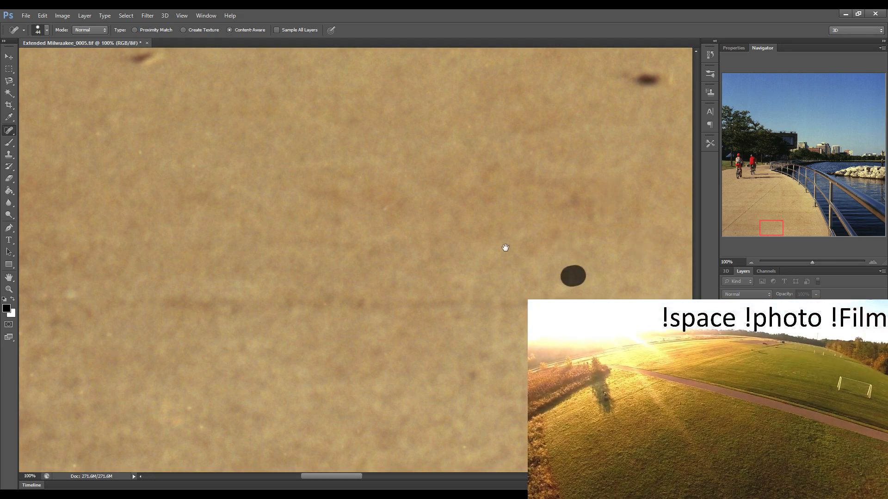
pyautogui.moveTo(506, 247); pyautogui.dragTo(377, 245)
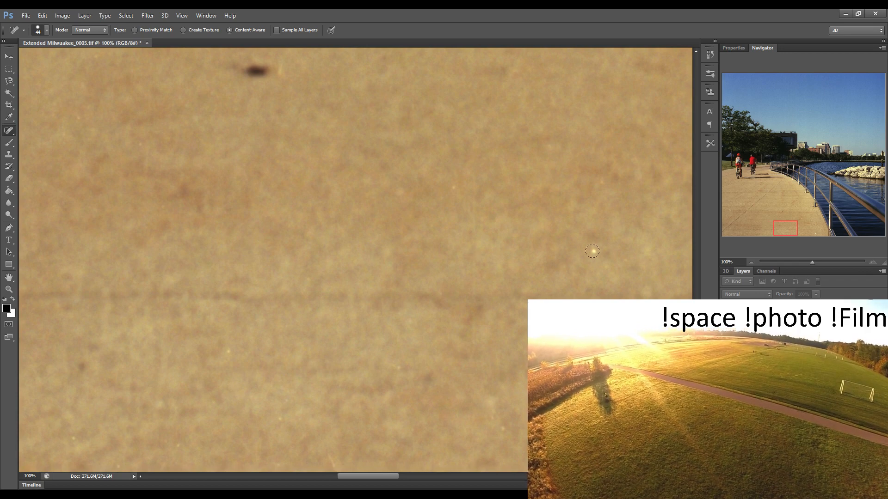
pyautogui.click(595, 251)
pyautogui.press('space')
pyautogui.moveTo(442, 268); pyautogui.dragTo(319, 261)
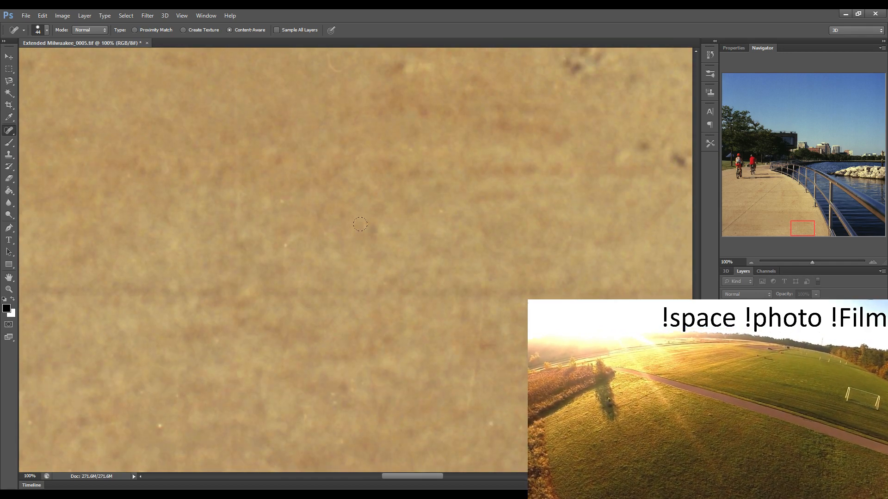
pyautogui.click(289, 247)
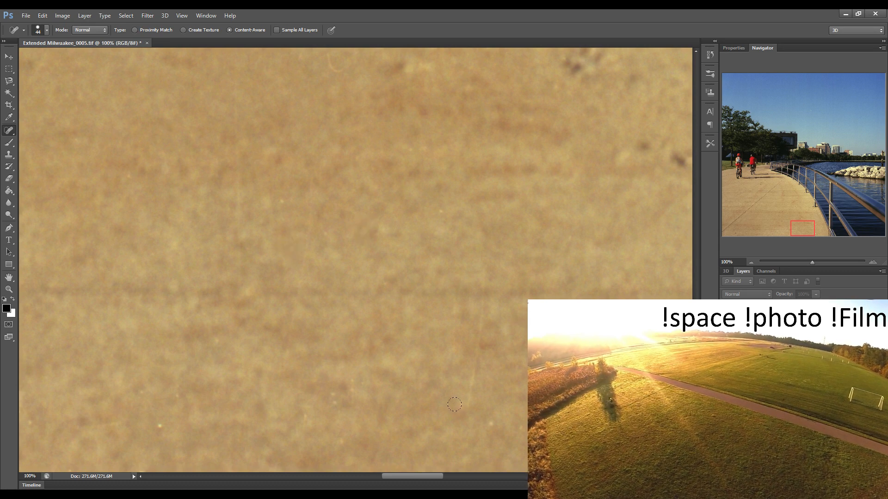
# Heal the faint vertical scratch on the bottom pavement strip and the bright white specks between it and the railing
pyautogui.moveTo(462, 410)
pyautogui.mouseDown()
pyautogui.moveTo(481, 315)
pyautogui.moveTo(477, 286)
pyautogui.mouseUp()
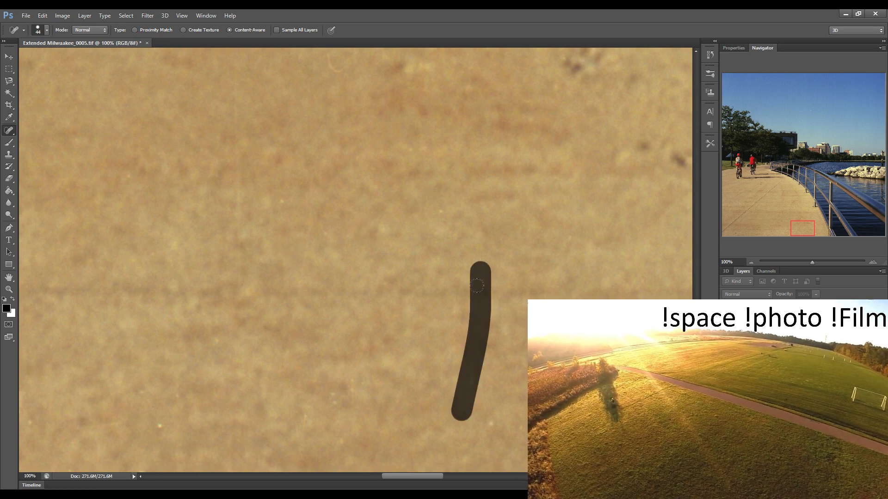
pyautogui.click(483, 425)
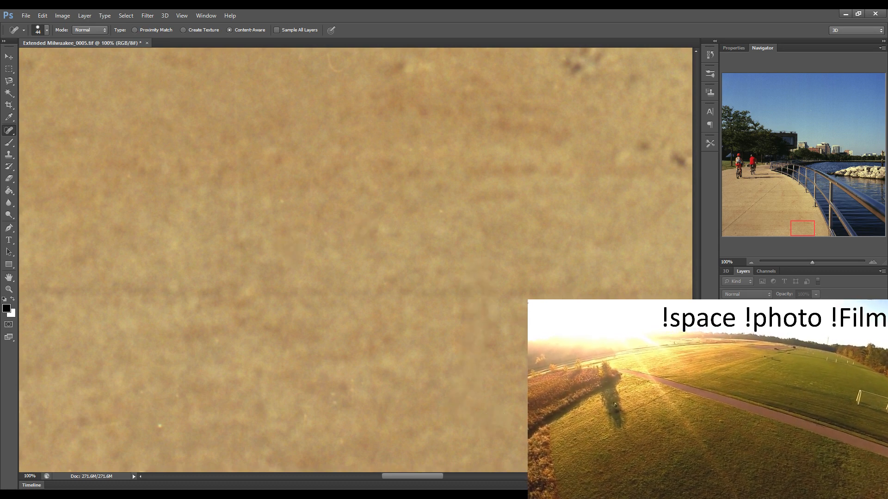
pyautogui.moveTo(691, 405); pyautogui.dragTo(238, 395)
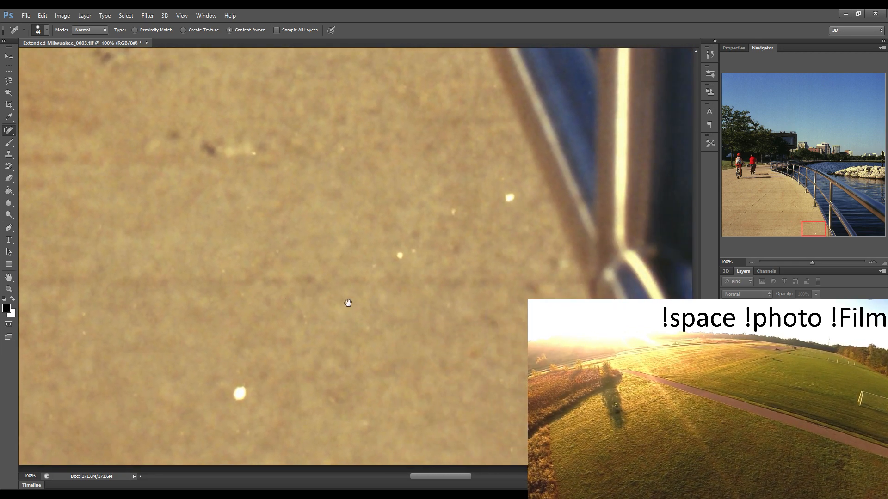
pyautogui.click(237, 395)
pyautogui.click(286, 419)
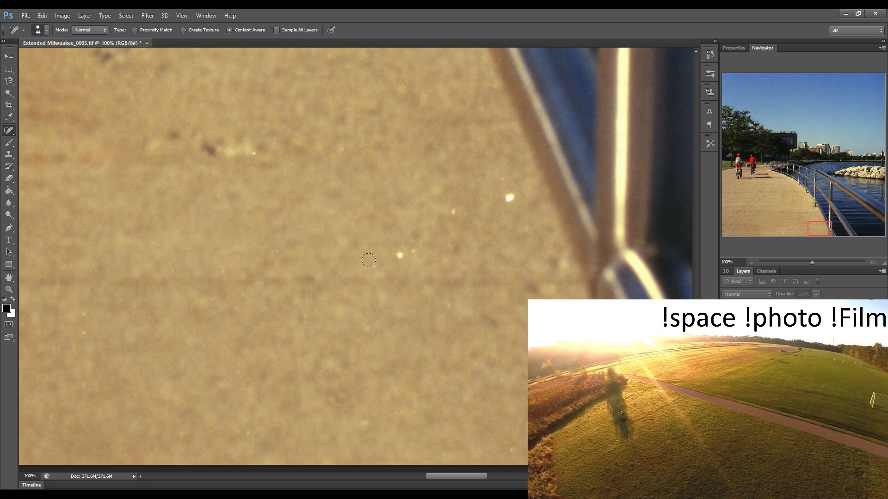
pyautogui.moveTo(365, 262); pyautogui.dragTo(414, 252)
pyautogui.click(458, 206)
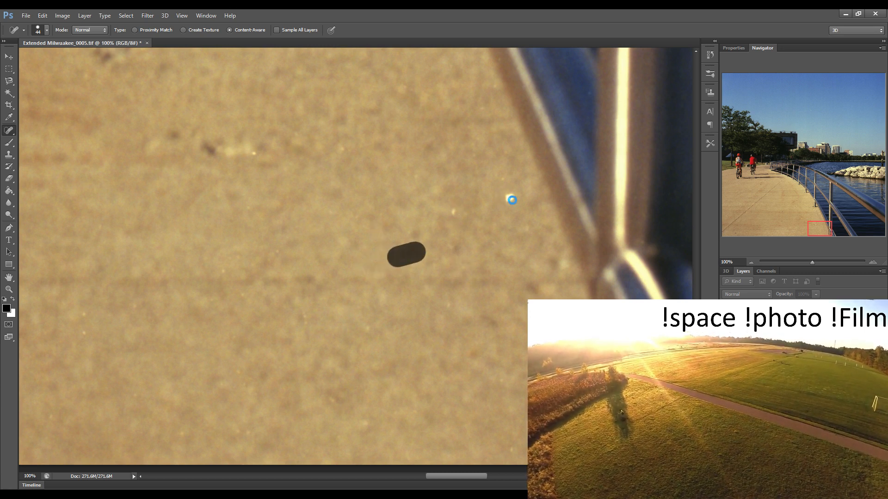
pyautogui.click(511, 198)
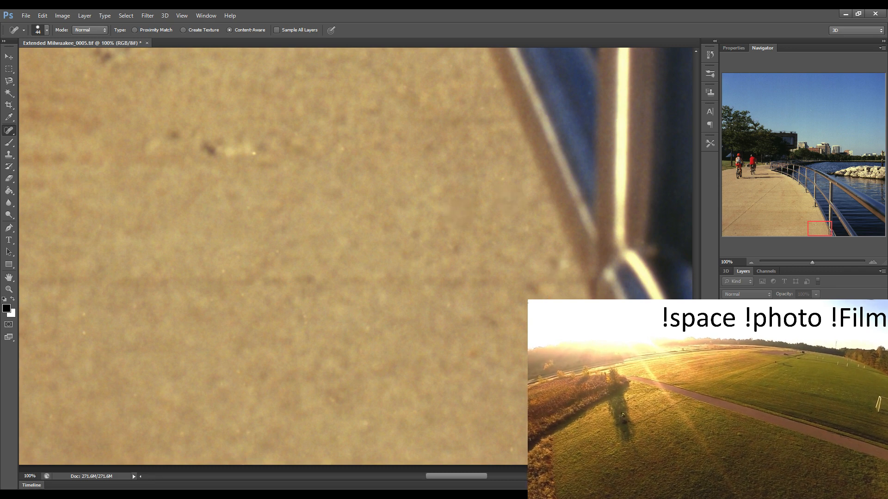
# Heal the light specks on the dark water beside the railing post and on the thick diagonal rail
pyautogui.moveTo(526, 309); pyautogui.dragTo(277, 297)
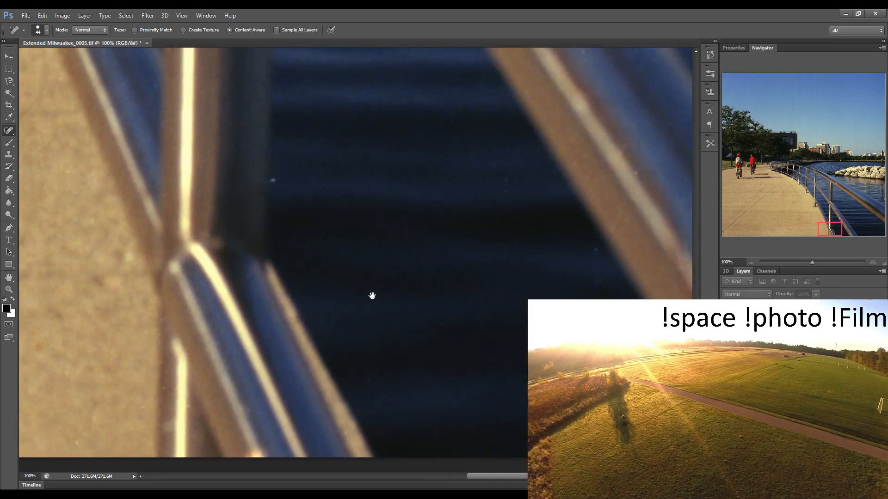
pyautogui.moveTo(371, 295); pyautogui.dragTo(325, 235)
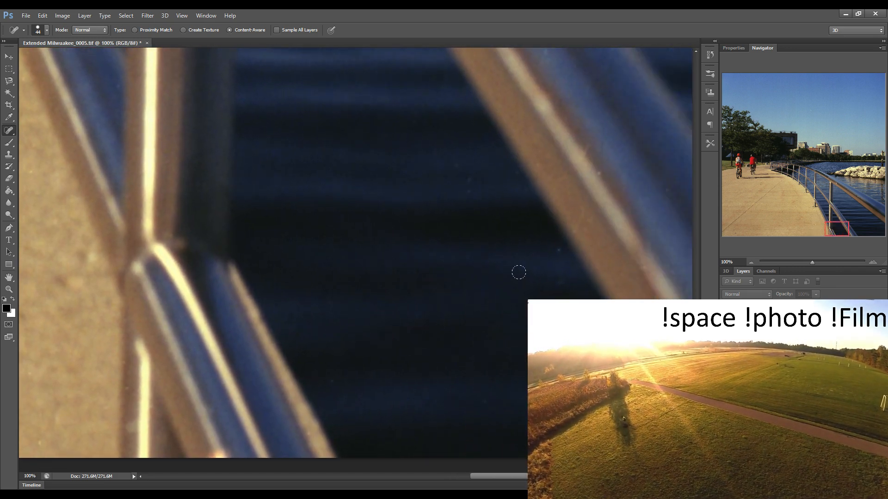
pyautogui.click(556, 253)
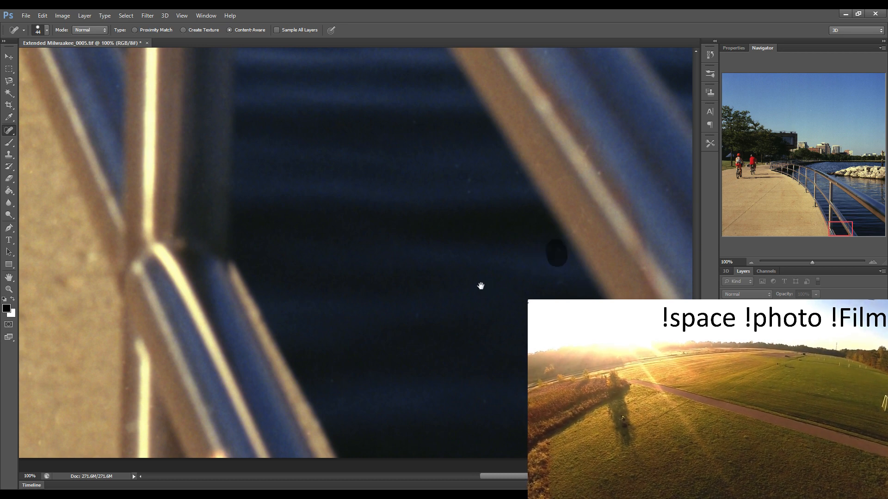
pyautogui.moveTo(480, 285)
pyautogui.mouseDown()
pyautogui.moveTo(375, 274)
pyautogui.moveTo(328, 282)
pyautogui.mouseUp()
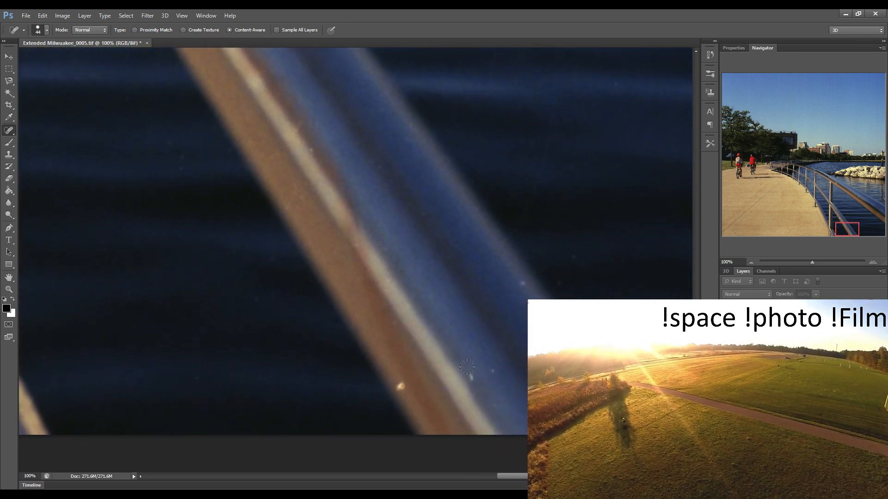
pyautogui.moveTo(489, 368); pyautogui.dragTo(471, 379)
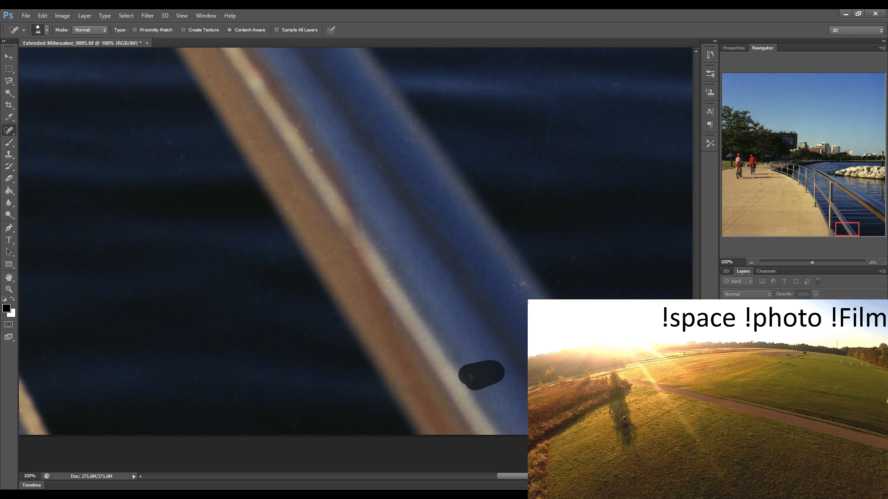
pyautogui.click(520, 285)
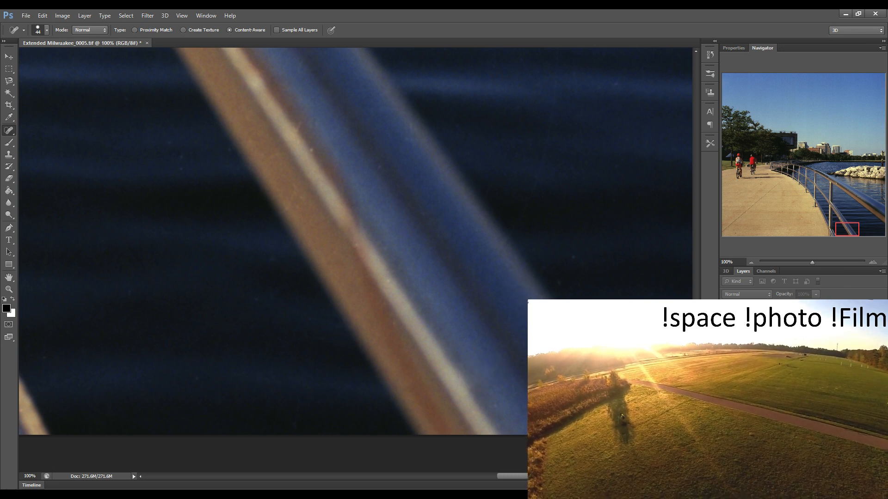
# Heal the light specks on the dark water from the diagonal rail to the photo's bottom-right corner
pyautogui.hscroll(6, 386, 311)
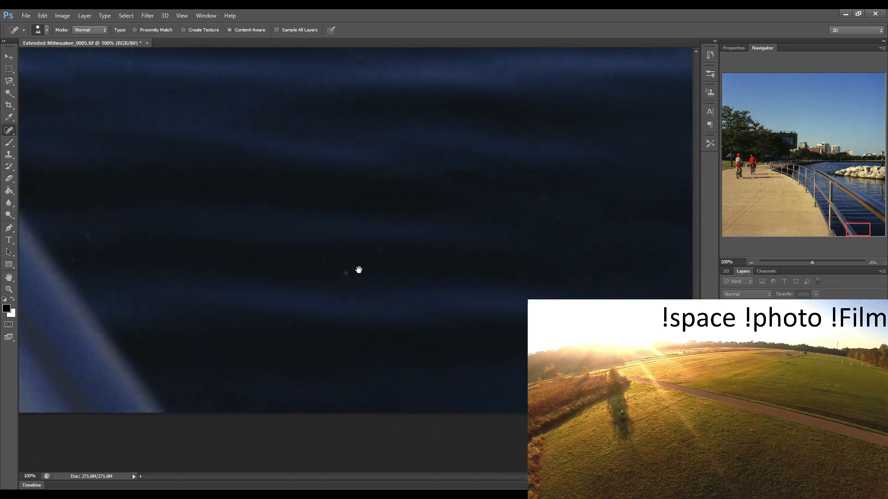
pyautogui.click(349, 273)
pyautogui.moveTo(429, 319)
pyautogui.mouseDown()
pyautogui.moveTo(393, 327)
pyautogui.moveTo(357, 315)
pyautogui.mouseUp()
pyautogui.hscroll(6, 362, 305)
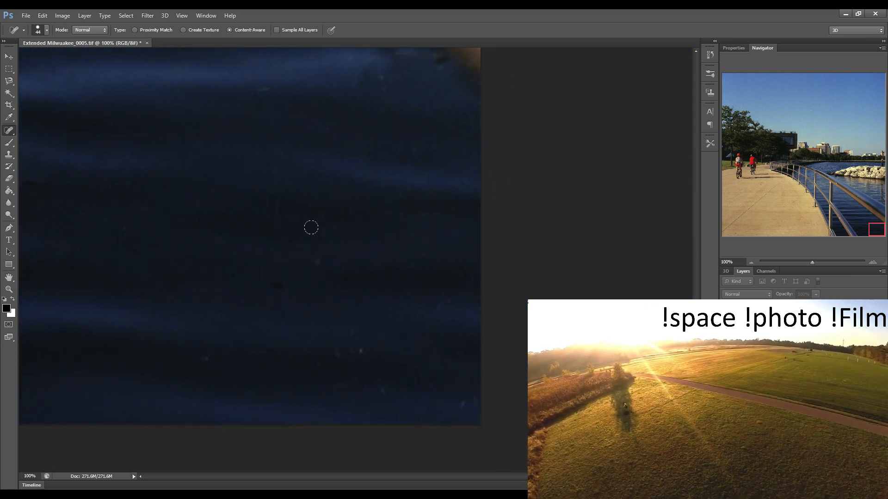
pyautogui.click(323, 263)
pyautogui.click(336, 351)
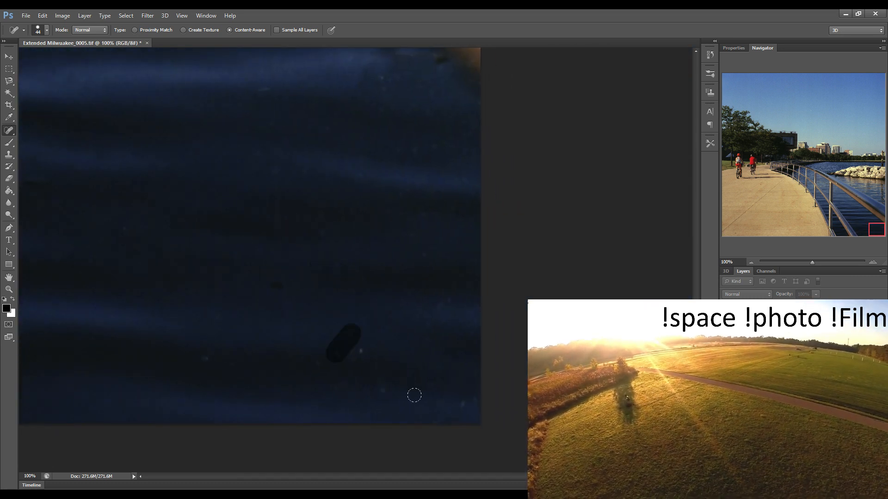
pyautogui.click(385, 394)
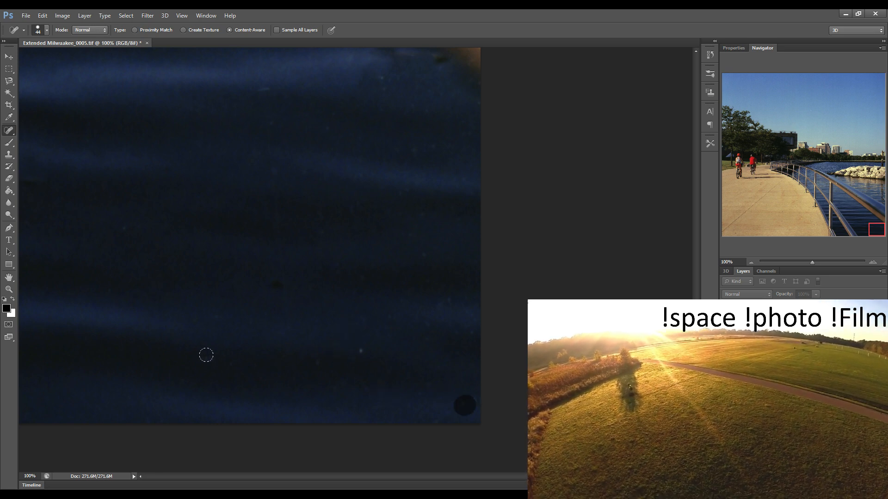
pyautogui.click(364, 354)
# Heal the bright white speck near the small dark mark in the photo's bottom-left pavement corner and the light specks beside it
pyautogui.click(728, 232)
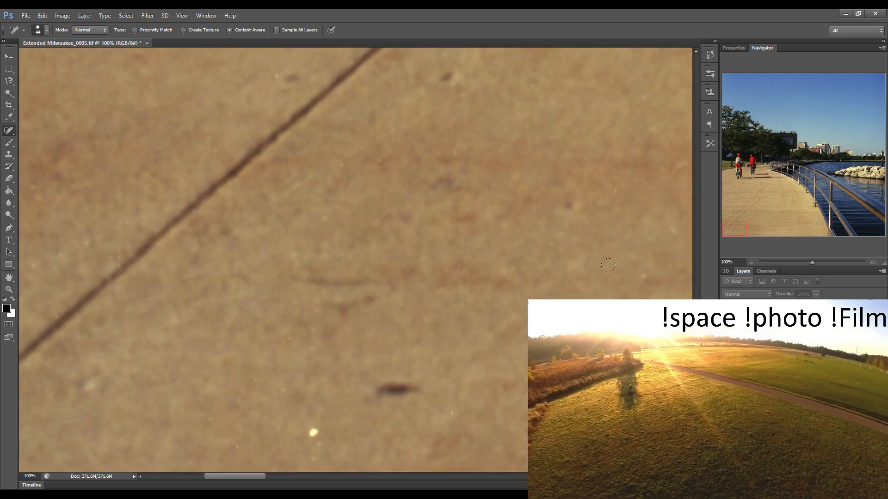
pyautogui.moveTo(303, 309); pyautogui.dragTo(369, 217)
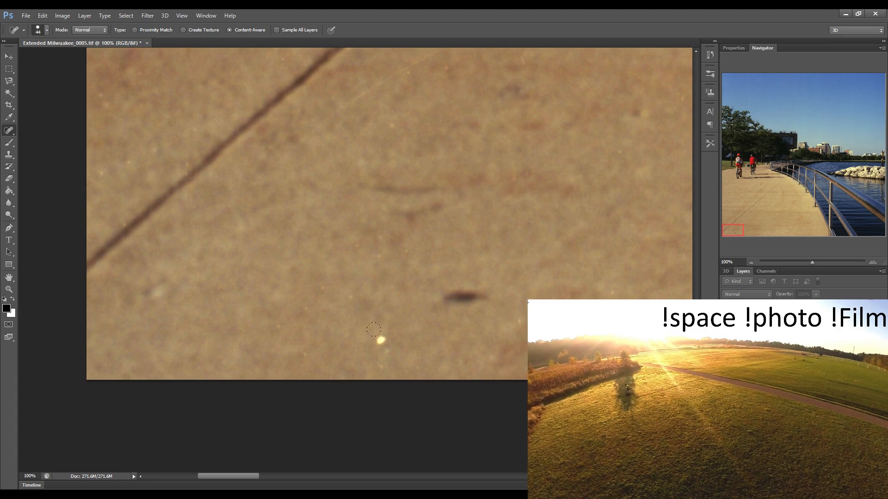
pyautogui.click(382, 342)
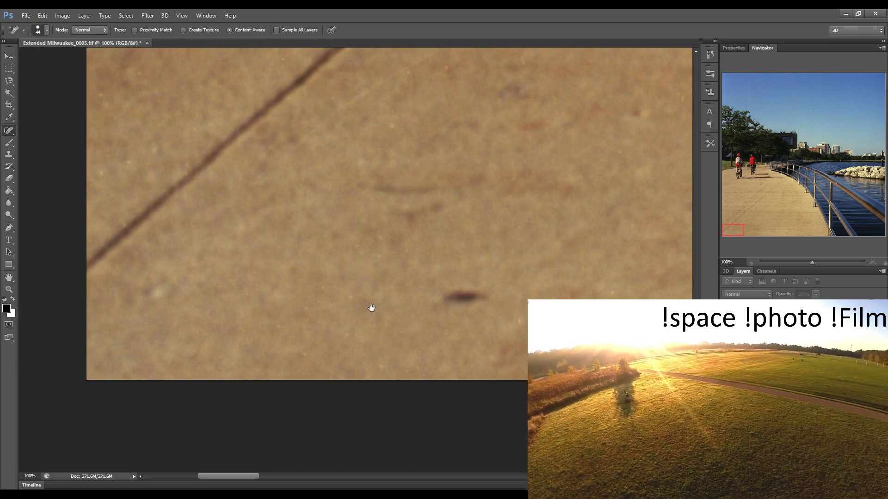
pyautogui.moveTo(372, 308); pyautogui.dragTo(164, 312)
pyautogui.click(316, 327)
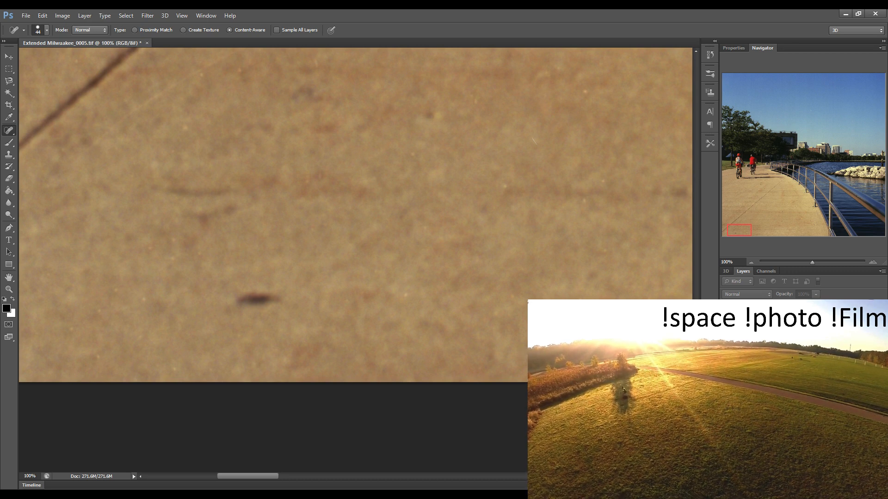
pyautogui.moveTo(350, 344); pyautogui.dragTo(185, 334)
# Heal the remaining bright specks along the middle of the pavement's bottom edge, including the one touching the photo's border
pyautogui.moveTo(495, 307); pyautogui.dragTo(253, 324)
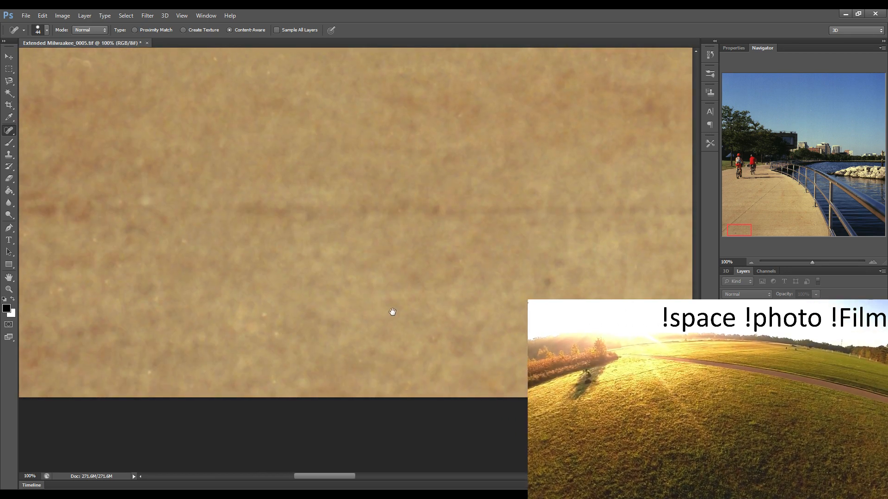
pyautogui.moveTo(453, 311); pyautogui.dragTo(303, 321)
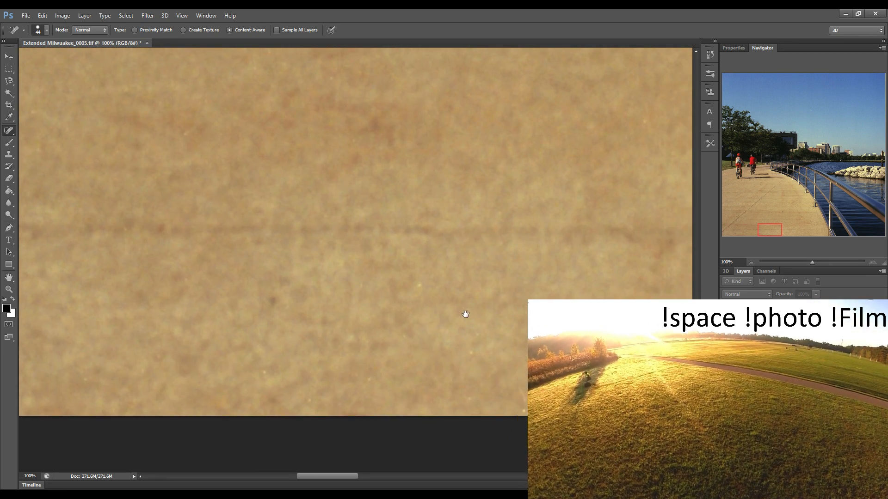
pyautogui.moveTo(463, 311); pyautogui.dragTo(301, 319)
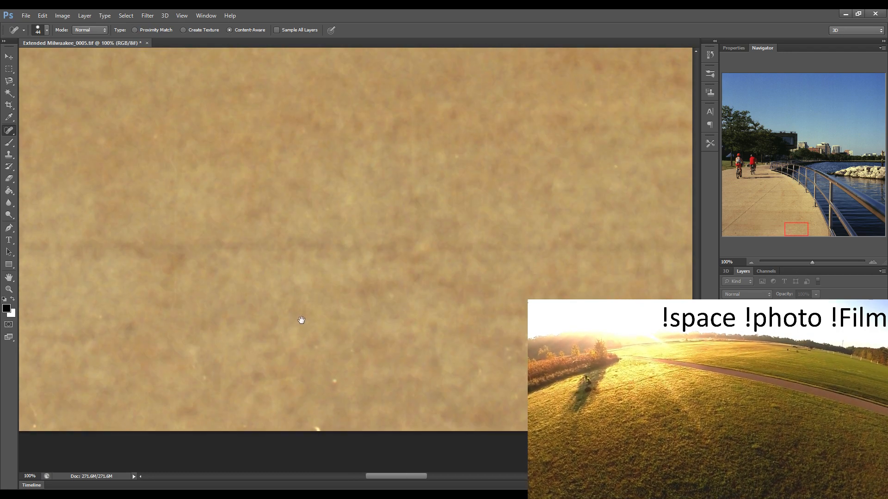
pyautogui.moveTo(331, 377); pyautogui.dragTo(315, 429)
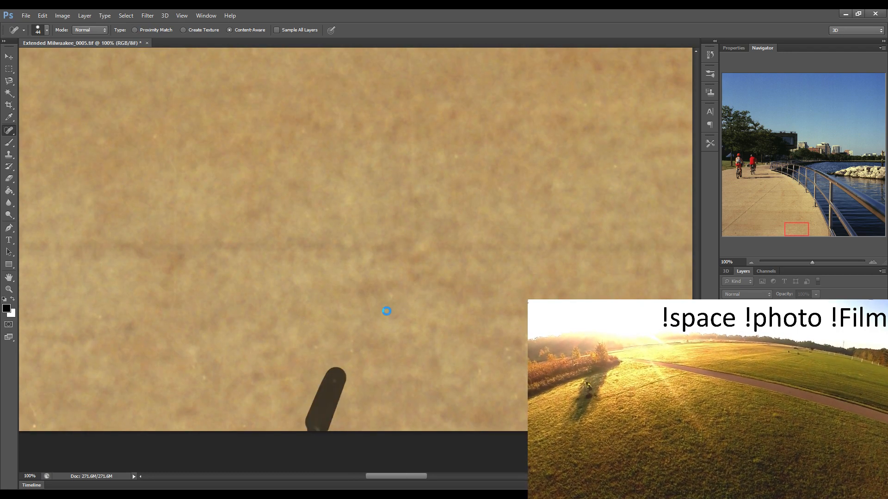
pyautogui.click(393, 296)
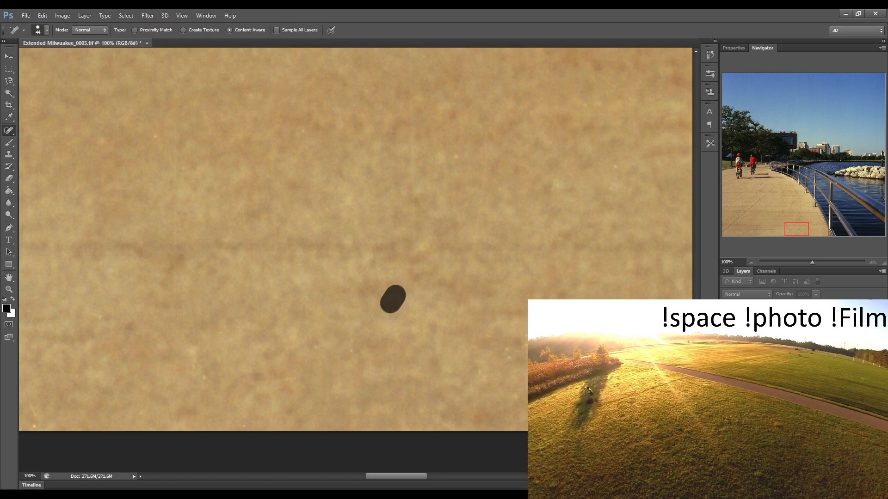
pyautogui.moveTo(506, 357); pyautogui.dragTo(218, 344)
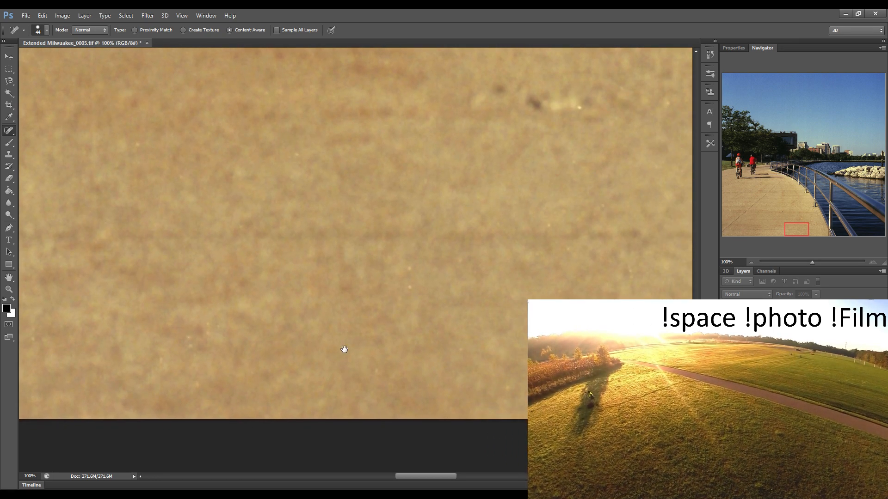
# Heal the small light specks on the pavement next to the base of the railing post
pyautogui.moveTo(641, 323); pyautogui.dragTo(356, 339)
pyautogui.moveTo(689, 357); pyautogui.dragTo(396, 363)
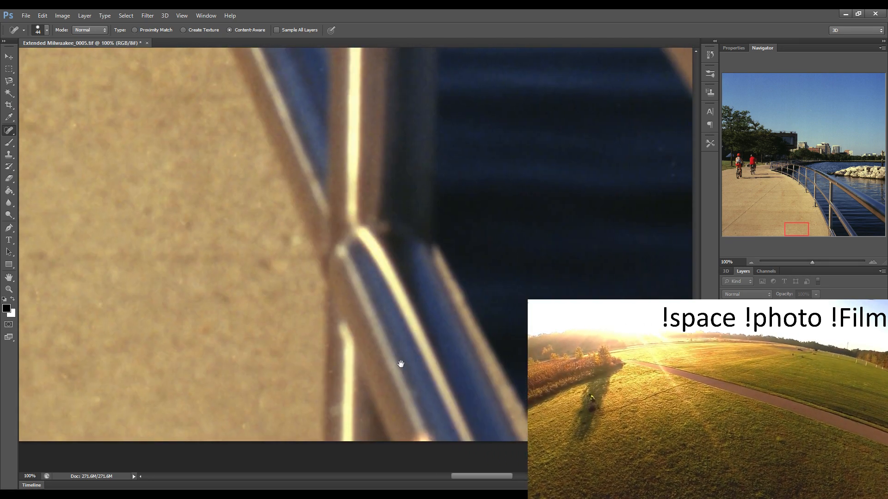
pyautogui.moveTo(261, 396); pyautogui.dragTo(246, 426)
pyautogui.moveTo(339, 411); pyautogui.dragTo(340, 418)
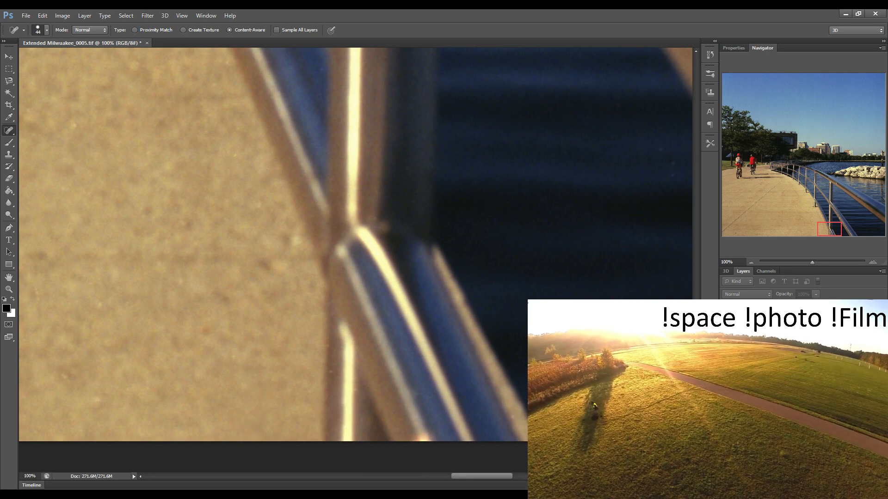
# Check the rail and water along the bottom edge for leftover specks and save the retouched photo
pyautogui.moveTo(503, 355); pyautogui.dragTo(299, 358)
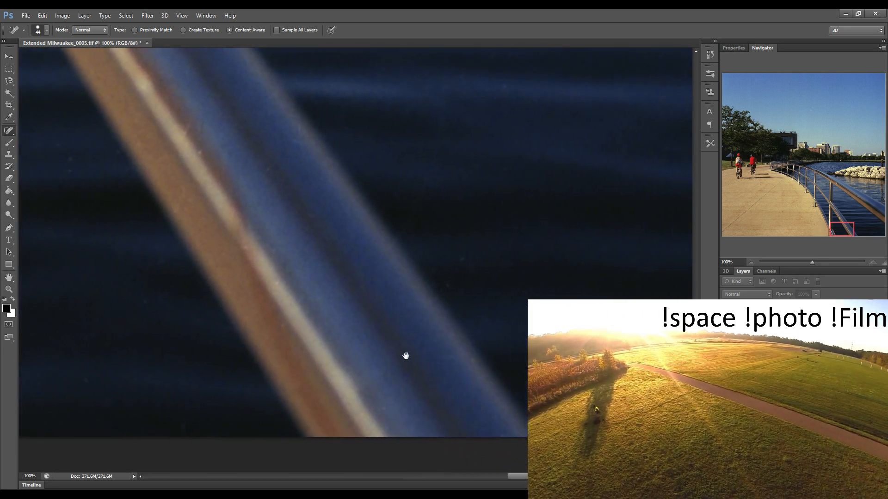
pyautogui.moveTo(467, 346); pyautogui.dragTo(249, 349)
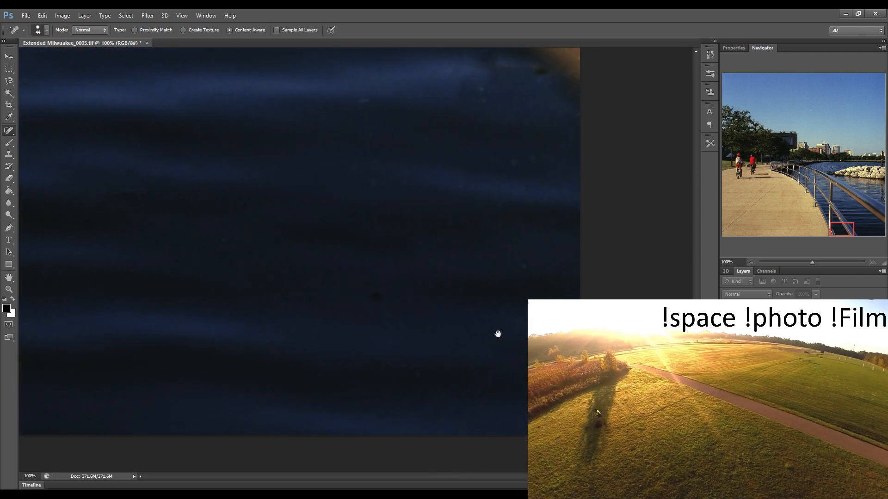
pyautogui.moveTo(497, 335); pyautogui.dragTo(417, 331)
pyautogui.hotkey('ctrl', 's')
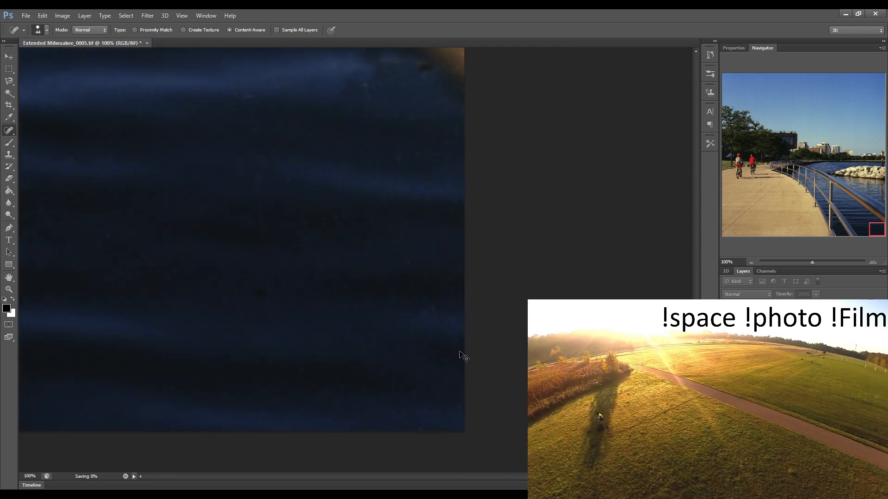
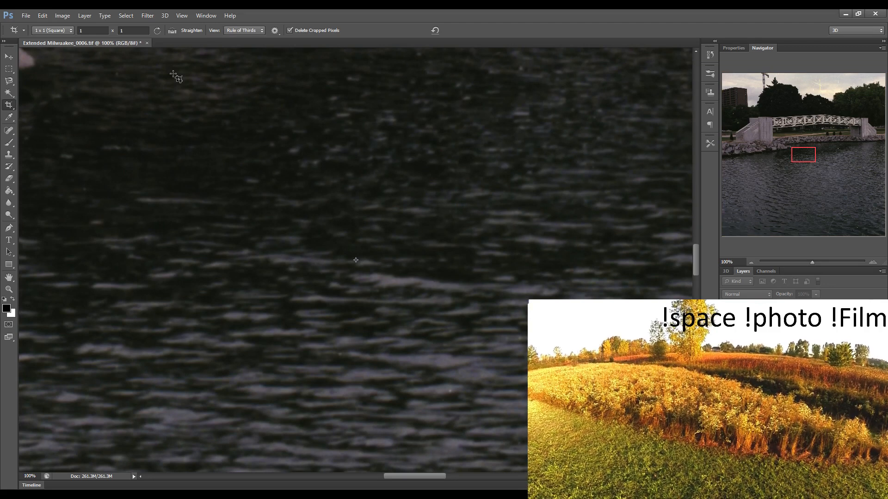
# Heal the light specks in the extreme top-left corner of the bridge photo's sky with the content-aware Spot Healing Brush
pyautogui.moveTo(730, 91); pyautogui.dragTo(725, 76)
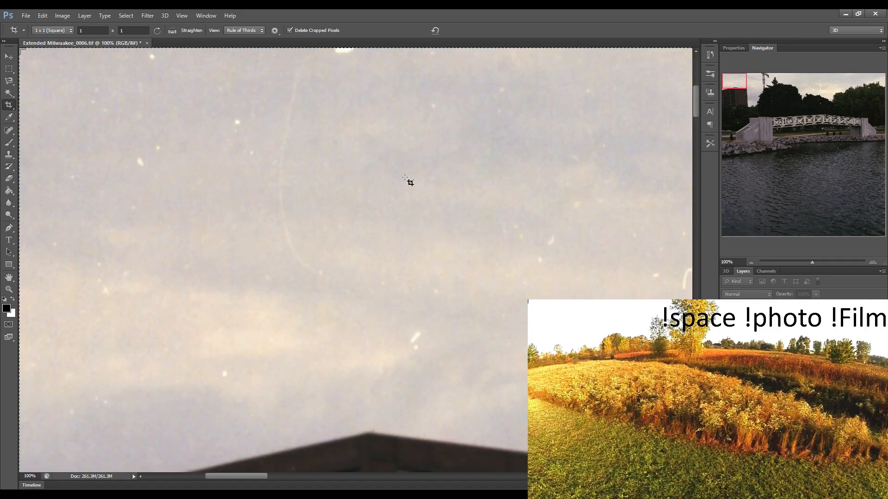
pyautogui.moveTo(269, 195); pyautogui.dragTo(310, 240)
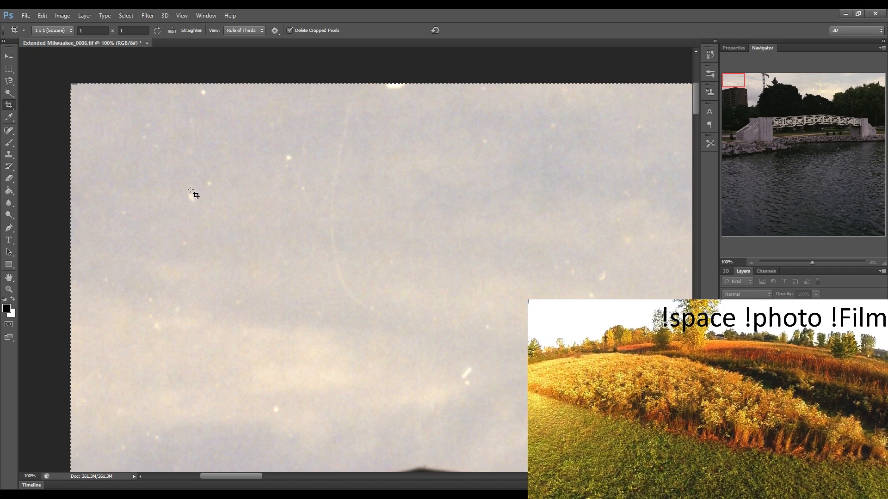
pyautogui.press('j')
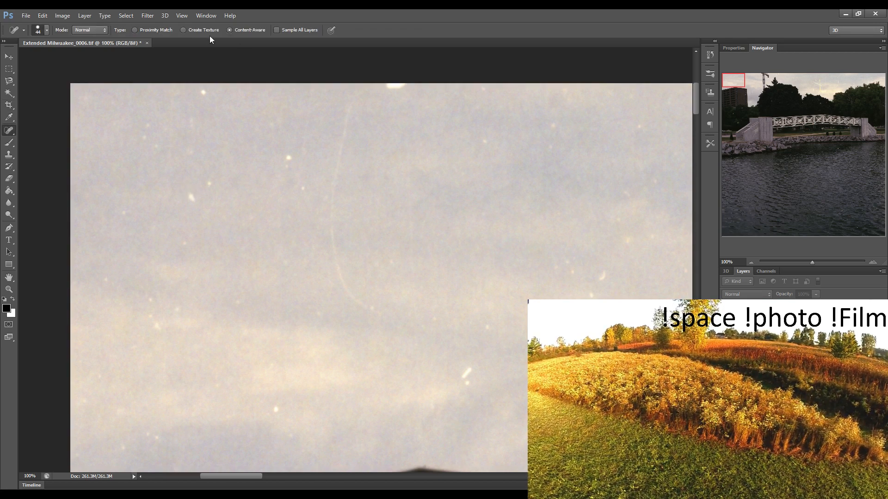
pyautogui.moveTo(81, 92); pyautogui.dragTo(84, 99)
pyautogui.moveTo(147, 135); pyautogui.dragTo(150, 144)
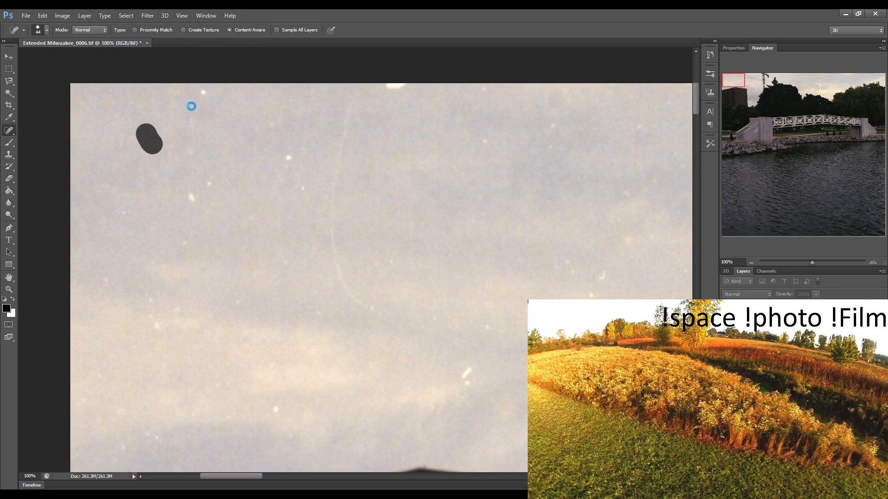
pyautogui.moveTo(192, 120); pyautogui.dragTo(196, 151)
pyautogui.click(201, 93)
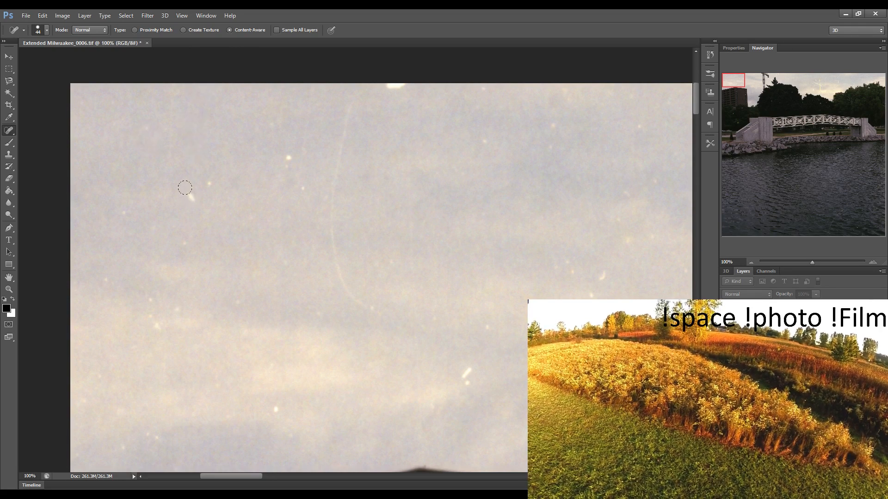
# Heal the bright specks left of the long curved scratch in the top-left sky, and the scratch itself
pyautogui.moveTo(188, 189); pyautogui.dragTo(193, 196)
pyautogui.moveTo(207, 181); pyautogui.dragTo(207, 184)
pyautogui.moveTo(287, 151); pyautogui.dragTo(294, 184)
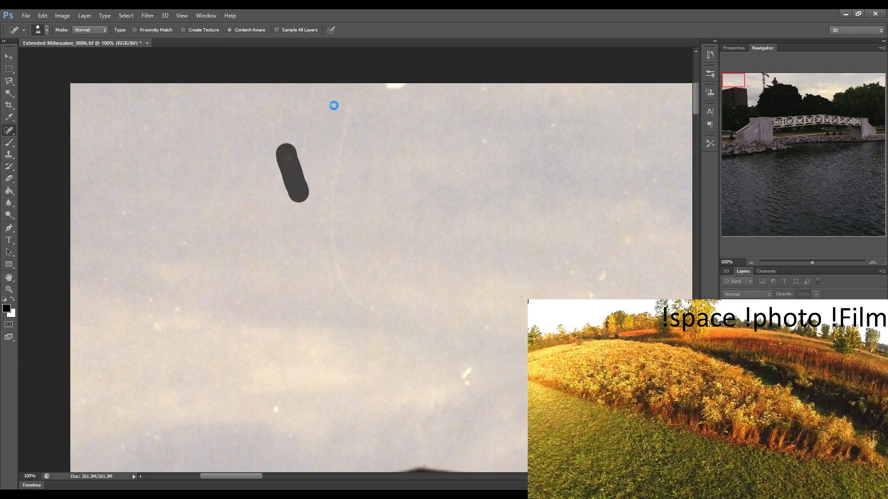
pyautogui.moveTo(355, 88)
pyautogui.mouseDown()
pyautogui.moveTo(319, 211)
pyautogui.moveTo(322, 193)
pyautogui.moveTo(331, 255)
pyautogui.moveTo(371, 310)
pyautogui.mouseUp()
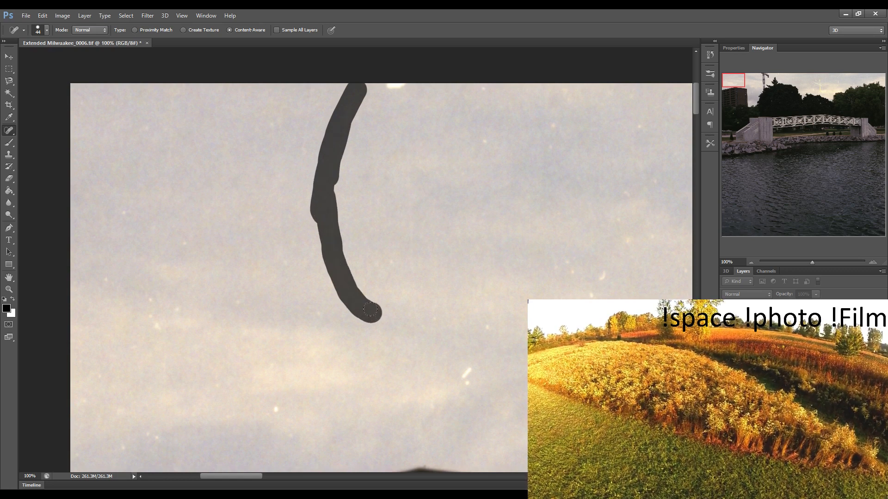
# Heal the bright speck above the building's roof and the cluster of small specks near the photo's left edge
pyautogui.click(276, 411)
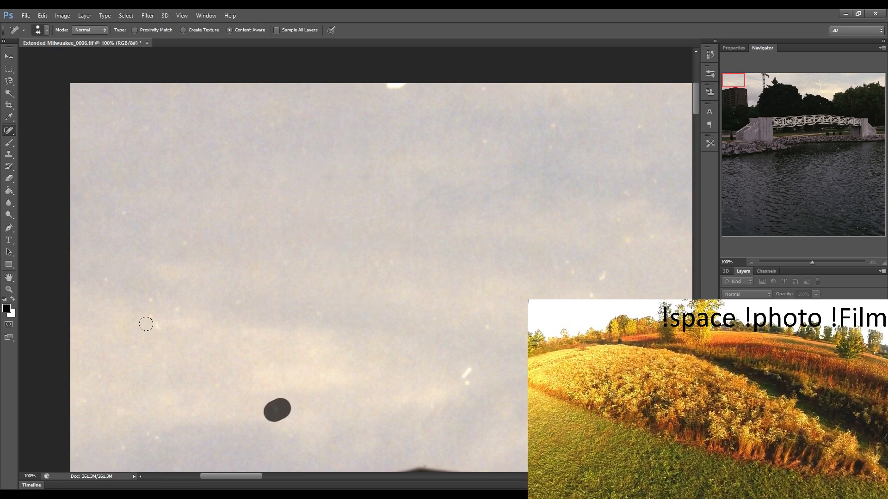
pyautogui.click(150, 326)
pyautogui.click(178, 314)
pyautogui.click(105, 279)
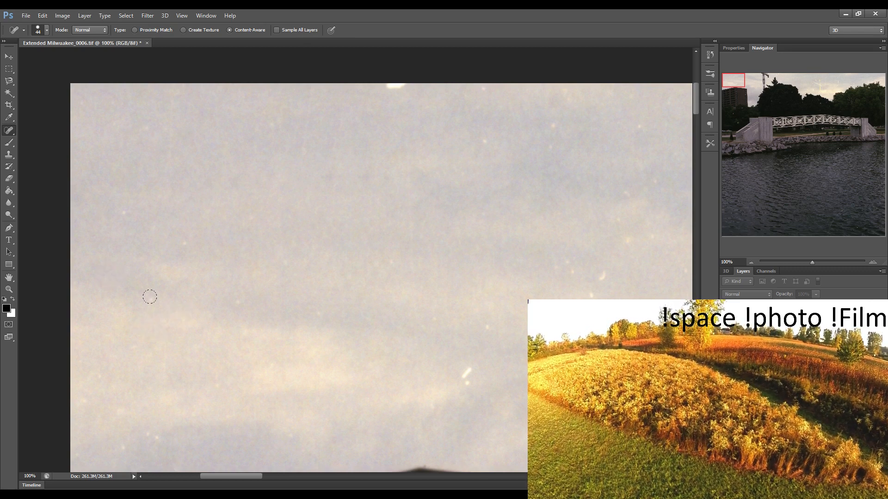
pyautogui.click(151, 299)
# Heal the white mark touching the photo's top border and the small specks in the upper sky beside it
pyautogui.click(392, 86)
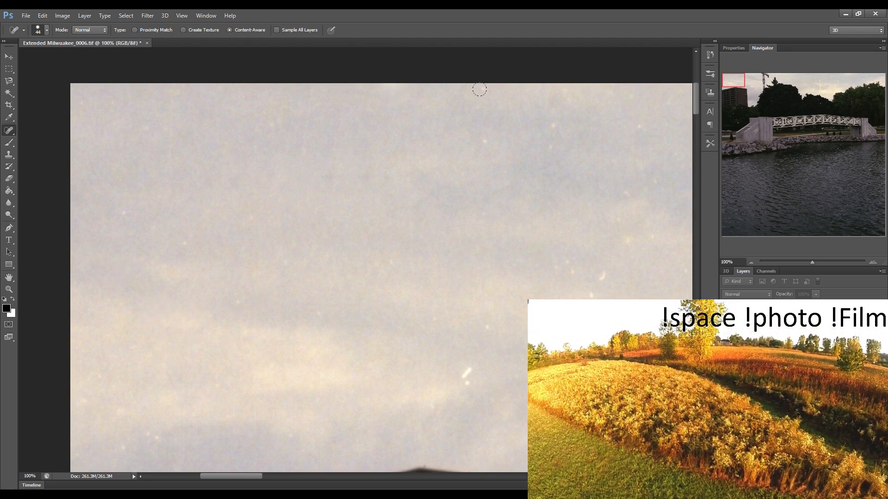
pyautogui.click(482, 139)
pyautogui.click(553, 127)
pyautogui.click(548, 147)
pyautogui.moveTo(545, 99); pyautogui.dragTo(579, 94)
pyautogui.click(640, 129)
# Heal the specks lower in the sky, including the bright double mark above the building's roof
pyautogui.moveTo(581, 262); pyautogui.dragTo(546, 260)
pyautogui.click(588, 293)
pyautogui.moveTo(588, 292); pyautogui.dragTo(601, 275)
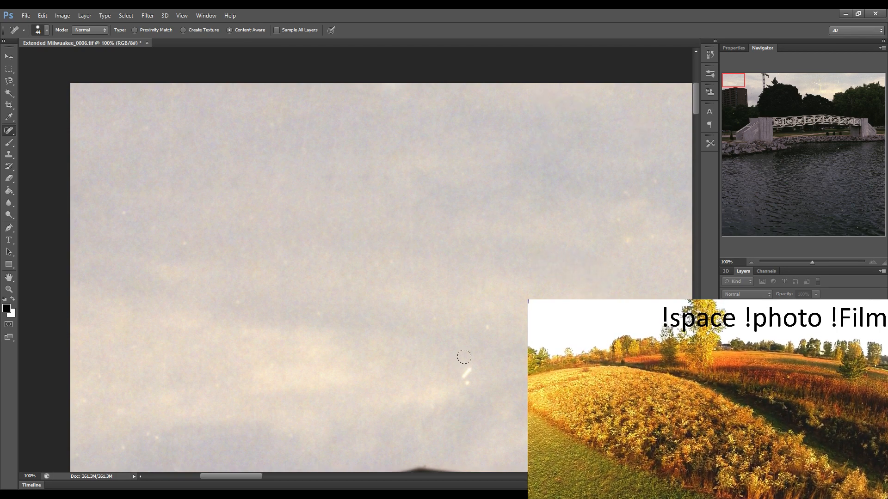
pyautogui.moveTo(464, 357); pyautogui.dragTo(467, 389)
pyautogui.click(487, 327)
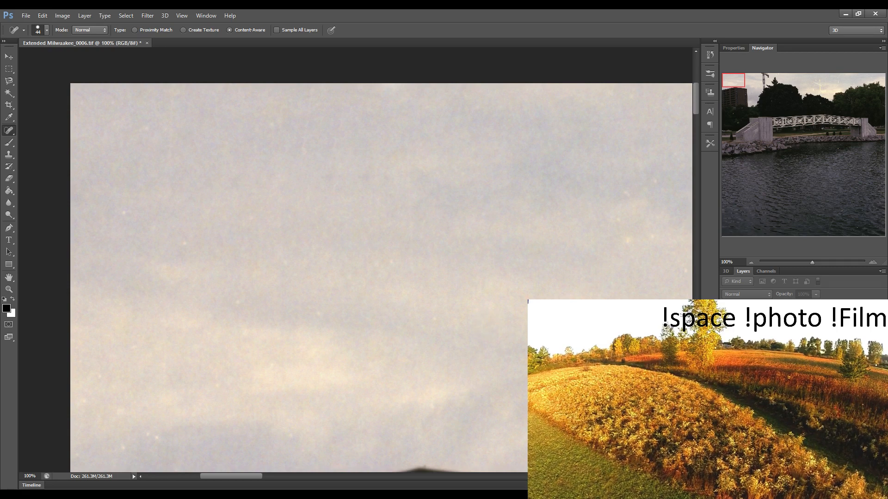
# Heal the hook-shaped scratch in the sky between the building and the crane, along with the specks beside it
pyautogui.moveTo(566, 294); pyautogui.dragTo(259, 275)
pyautogui.moveTo(569, 270); pyautogui.dragTo(396, 260)
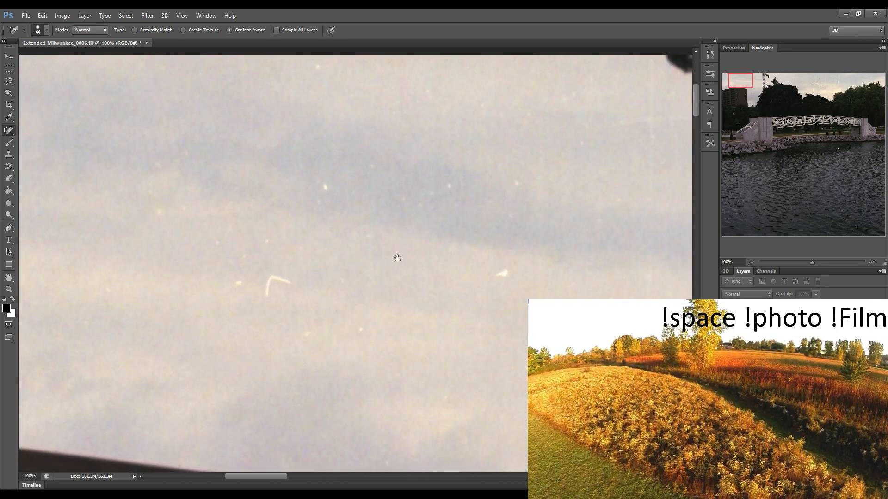
pyautogui.click(235, 278)
pyautogui.click(240, 255)
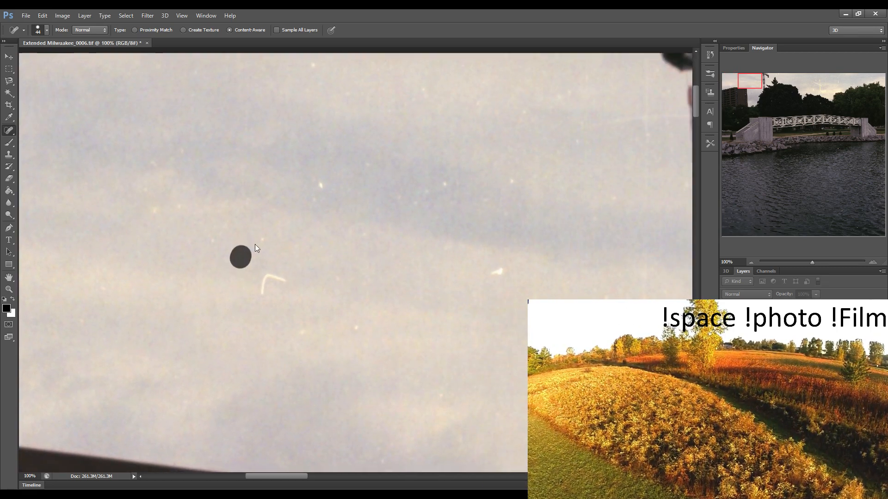
pyautogui.click(204, 243)
pyautogui.click(262, 290)
pyautogui.moveTo(260, 286); pyautogui.dragTo(285, 279)
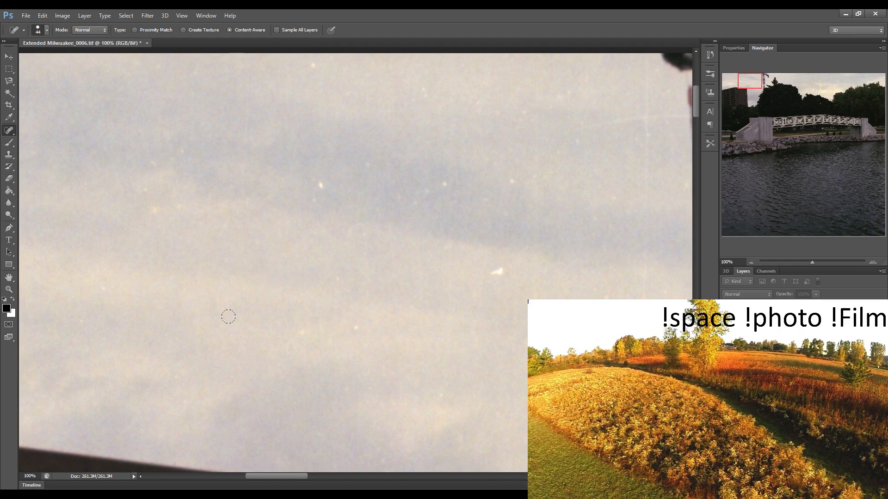
# Heal the two specks below the removed hook-shaped scratch and the bright speck with its neighbours on the blue-grey cloud band
pyautogui.click(355, 327)
pyautogui.click(303, 331)
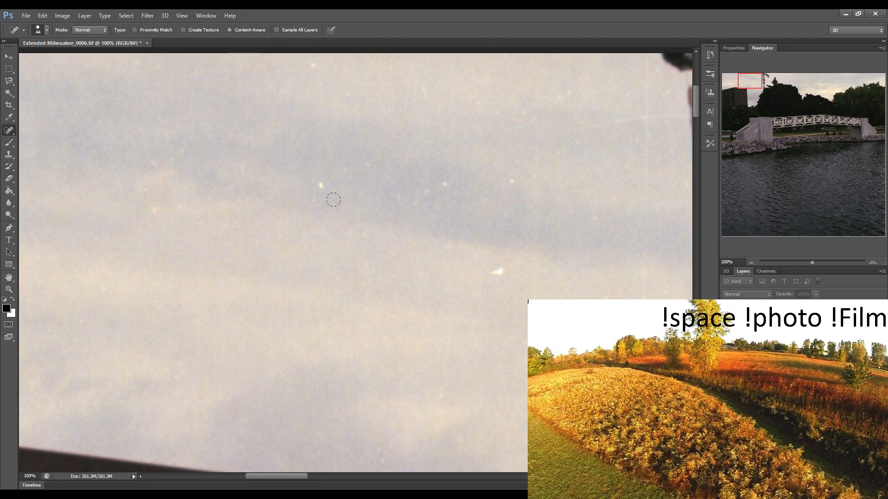
pyautogui.moveTo(319, 180); pyautogui.dragTo(309, 205)
pyautogui.click(352, 232)
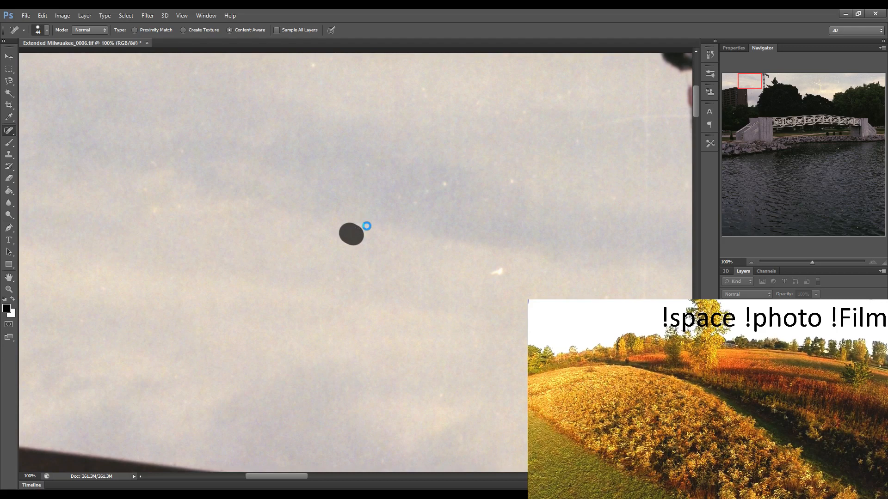
pyautogui.click(393, 219)
# Heal the remaining specks across the blue-grey cloud band and above it, plus the bright white mark below the band
pyautogui.click(368, 166)
pyautogui.click(394, 197)
pyautogui.moveTo(414, 204); pyautogui.dragTo(425, 195)
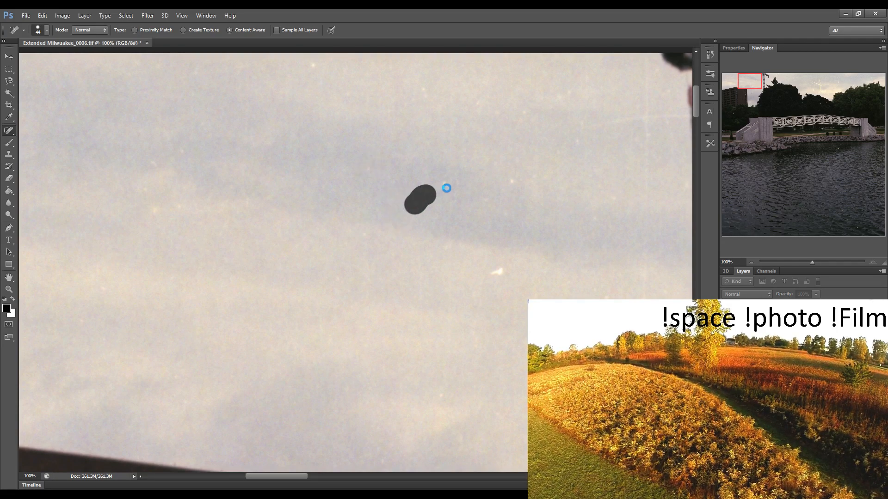
pyautogui.click(447, 188)
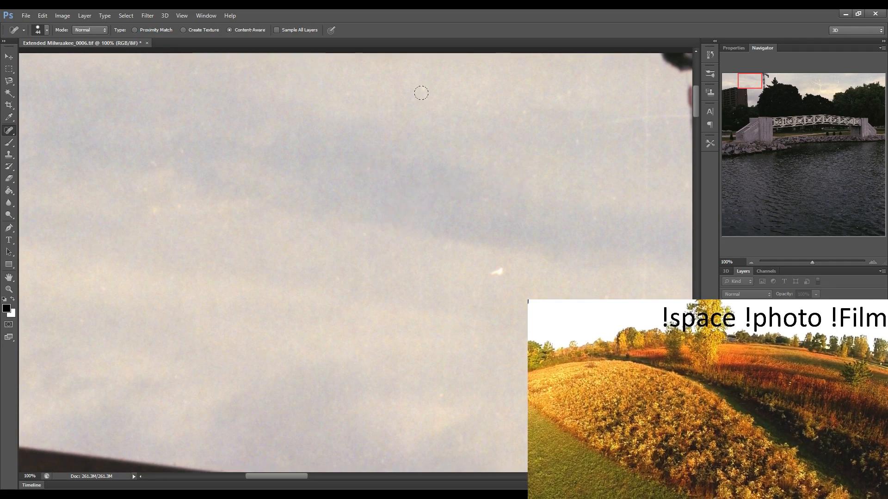
pyautogui.moveTo(421, 89); pyautogui.dragTo(441, 105)
pyautogui.click(498, 268)
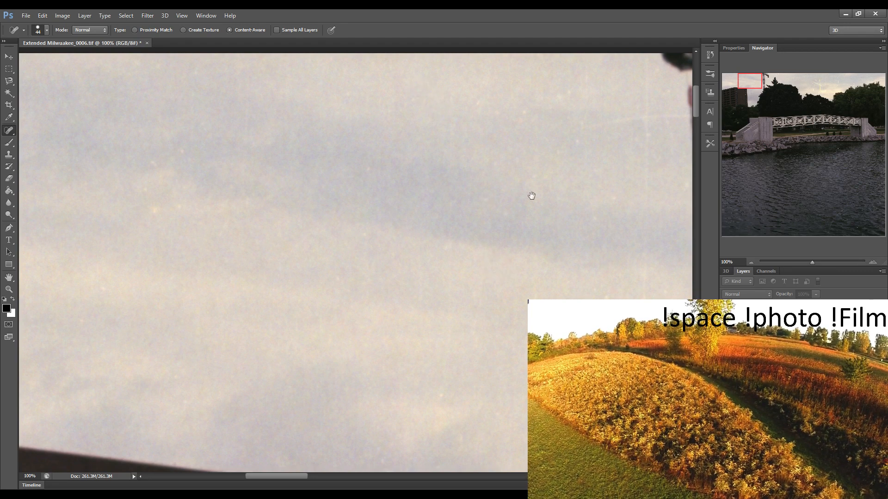
# Heal the specks in the sky left of the crane, plus the faint vertical and slanted scratches beside its mast
pyautogui.moveTo(513, 191); pyautogui.dragTo(327, 200)
pyautogui.click(266, 162)
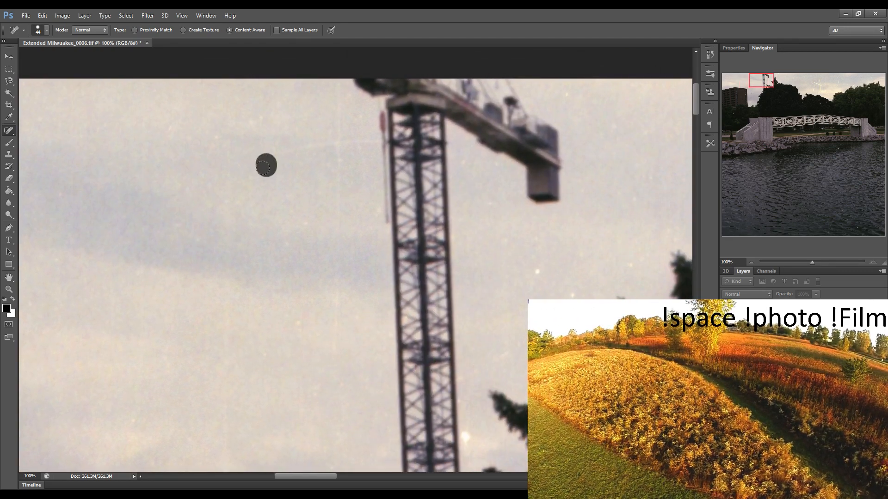
pyautogui.click(256, 115)
pyautogui.click(212, 130)
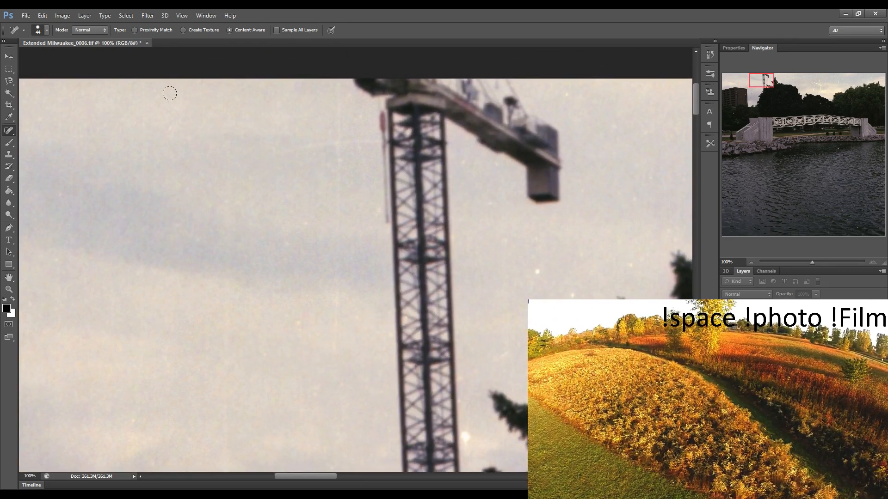
pyautogui.click(169, 123)
pyautogui.moveTo(331, 80); pyautogui.dragTo(331, 218)
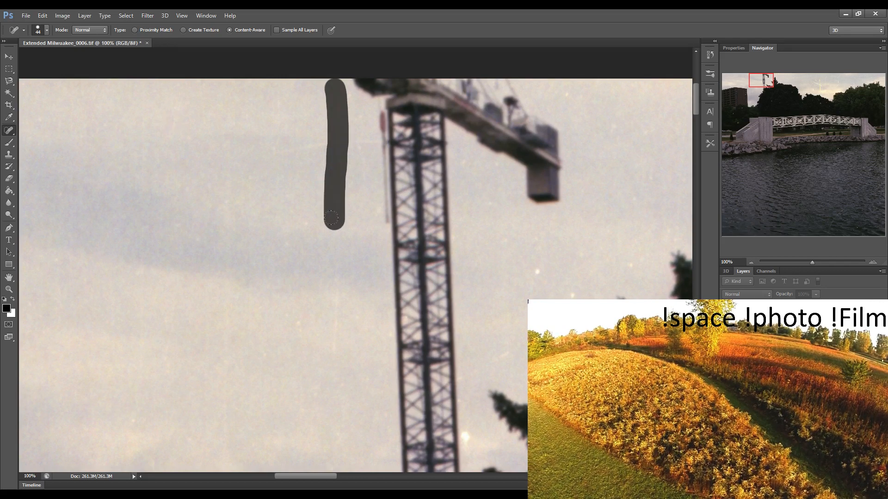
pyautogui.moveTo(307, 143); pyautogui.dragTo(361, 131)
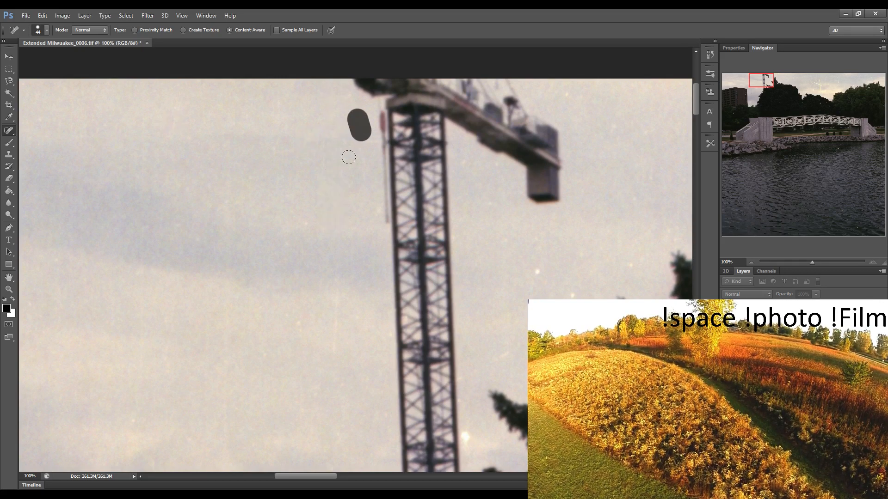
# Heal the bright specks in the sky between the crane's mast and the trees, including the one beside the lower mast
pyautogui.click(534, 268)
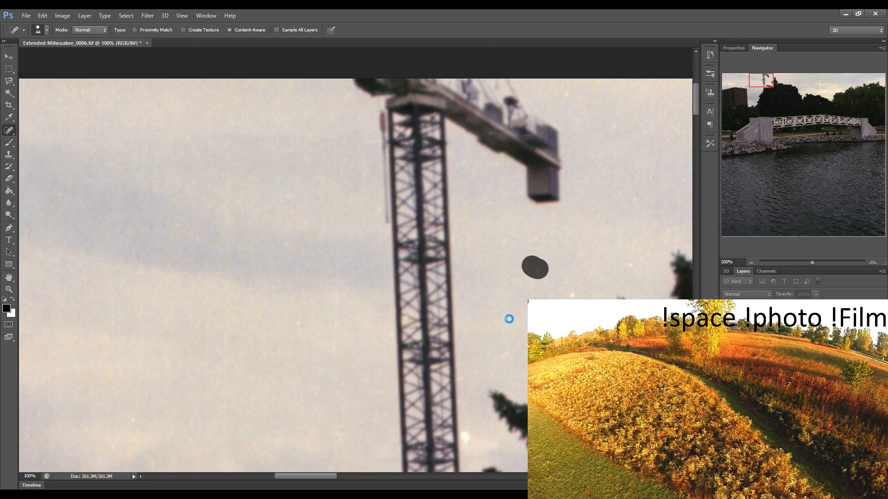
pyautogui.click(500, 357)
pyautogui.click(466, 429)
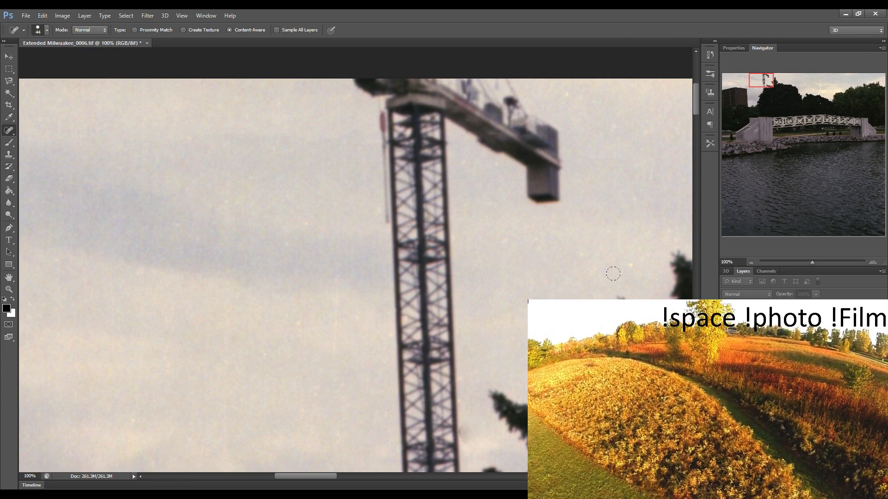
pyautogui.click(627, 260)
pyautogui.click(573, 250)
# Heal the specks between the crane and the pine tree, the vertical scratch above the pine and the curved scratch at the photo's top edge
pyautogui.moveTo(595, 211)
pyautogui.mouseDown()
pyautogui.moveTo(376, 219)
pyautogui.moveTo(338, 166)
pyautogui.mouseUp()
pyautogui.click(240, 110)
pyautogui.click(288, 152)
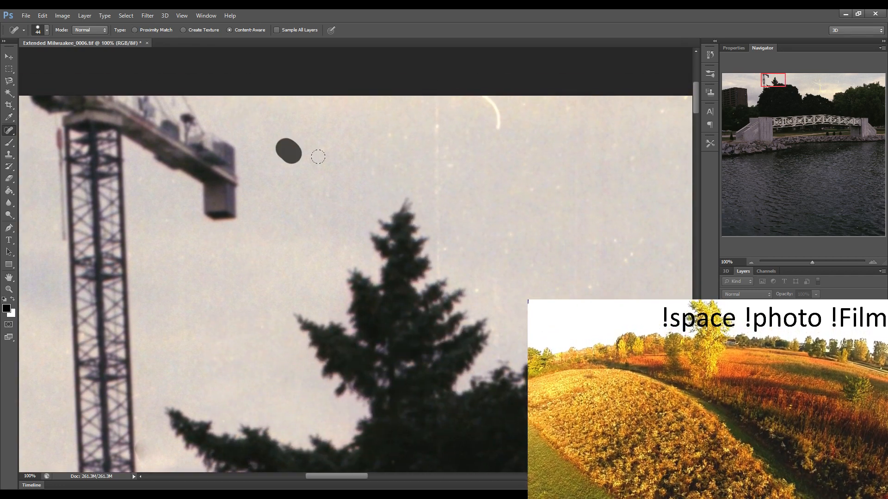
pyautogui.click(389, 143)
pyautogui.click(407, 141)
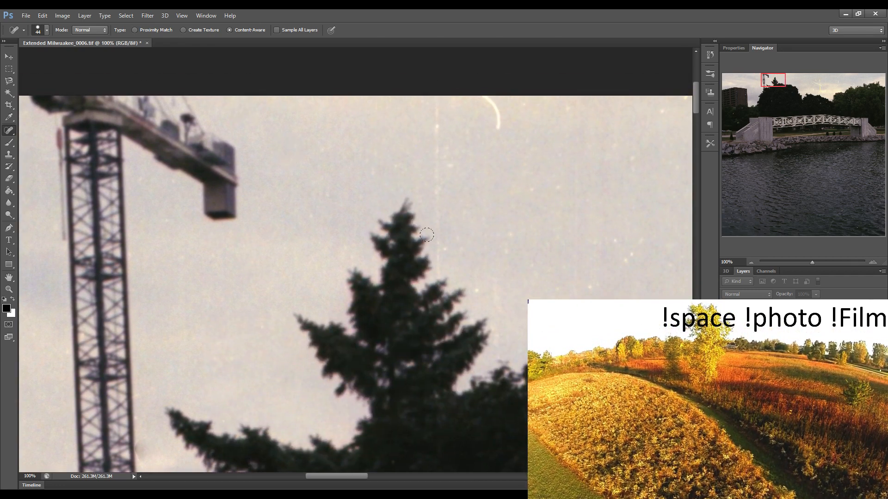
pyautogui.moveTo(438, 262)
pyautogui.mouseDown()
pyautogui.moveTo(438, 93)
pyautogui.moveTo(482, 96)
pyautogui.moveTo(497, 128)
pyautogui.mouseUp()
pyautogui.moveTo(472, 130); pyautogui.dragTo(471, 137)
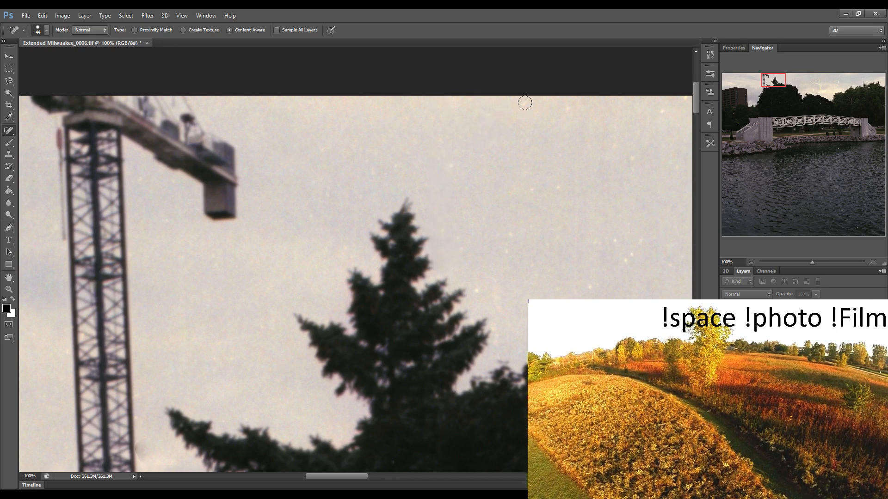
# Heal the specks along the sky's top edge and in the open sky to the right of the pine tree
pyautogui.click(528, 105)
pyautogui.click(573, 107)
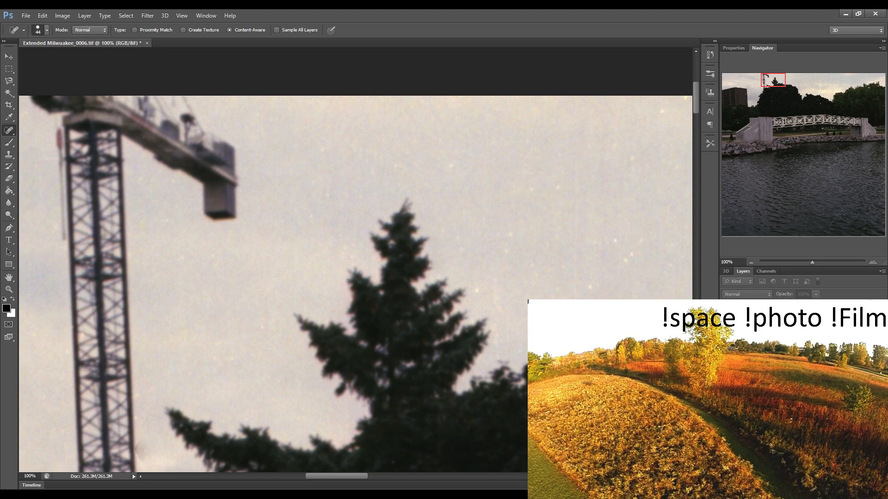
pyautogui.click(508, 232)
pyautogui.moveTo(483, 279); pyautogui.dragTo(490, 297)
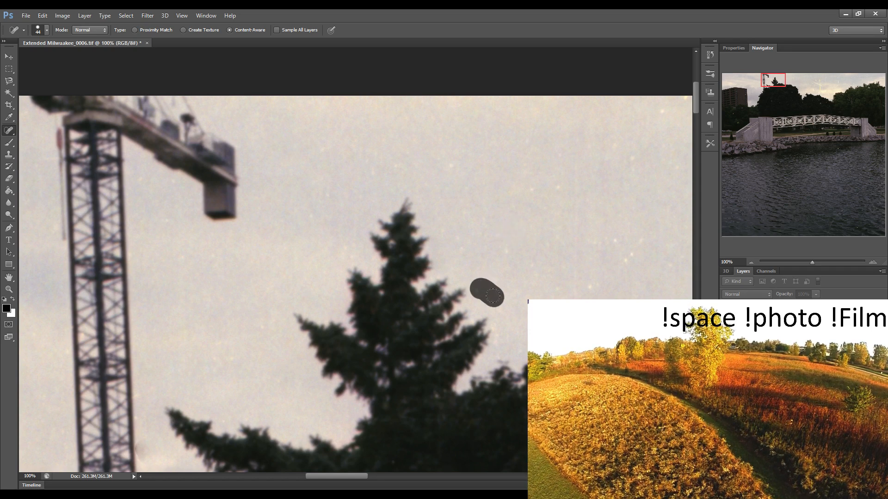
pyautogui.click(595, 287)
pyautogui.moveTo(619, 236)
pyautogui.mouseDown()
pyautogui.moveTo(615, 245)
pyautogui.moveTo(638, 243)
pyautogui.moveTo(644, 231)
pyautogui.moveTo(595, 251)
pyautogui.mouseUp()
pyautogui.click(505, 247)
# Heal the small specks just above and beside the pine's tip and the faint marks farther right in the sky
pyautogui.moveTo(451, 176)
pyautogui.mouseDown()
pyautogui.moveTo(448, 237)
pyautogui.moveTo(456, 246)
pyautogui.moveTo(461, 201)
pyautogui.moveTo(450, 164)
pyautogui.mouseUp()
pyautogui.click(447, 221)
pyautogui.click(443, 231)
pyautogui.click(459, 246)
pyautogui.click(464, 208)
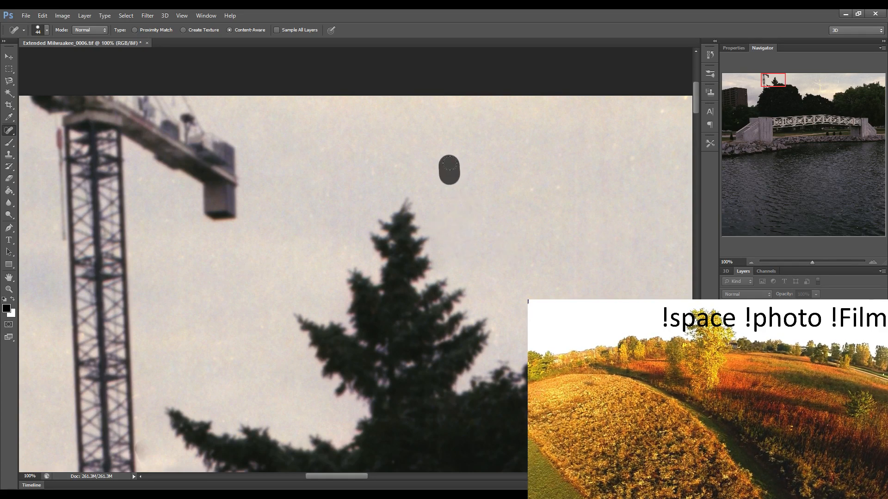
pyautogui.moveTo(555, 186); pyautogui.dragTo(554, 177)
pyautogui.moveTo(578, 135); pyautogui.dragTo(570, 280)
# Heal the specks in the upper sky right of the pine tree, including those near the photo's top border
pyautogui.press('space')
pyautogui.moveTo(556, 194); pyautogui.dragTo(341, 198)
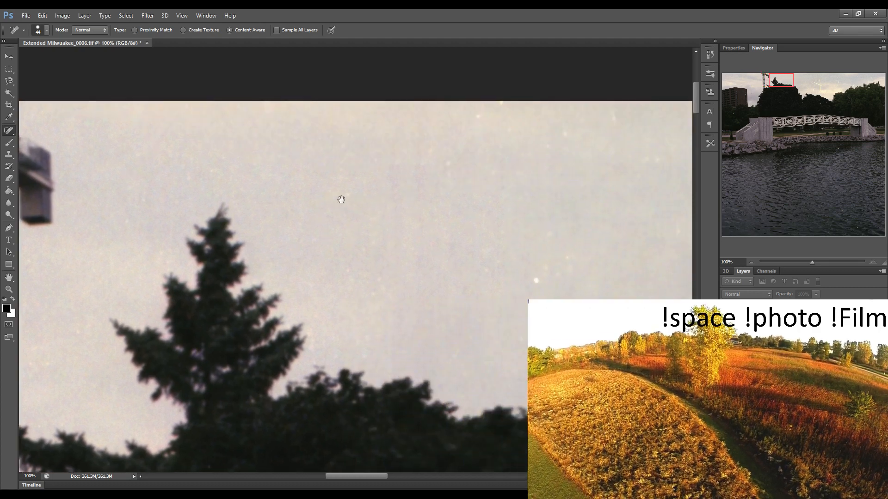
pyautogui.moveTo(280, 148); pyautogui.dragTo(287, 177)
pyautogui.click(265, 145)
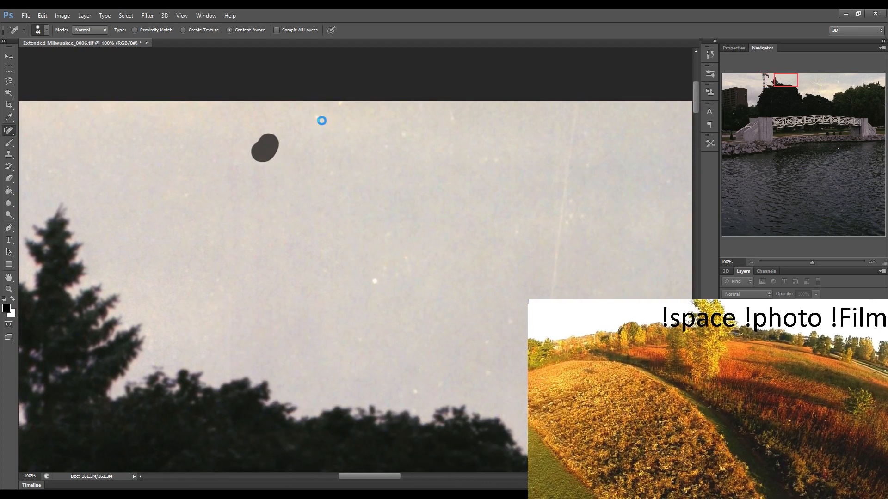
pyautogui.click(312, 117)
pyautogui.click(401, 135)
pyautogui.click(409, 107)
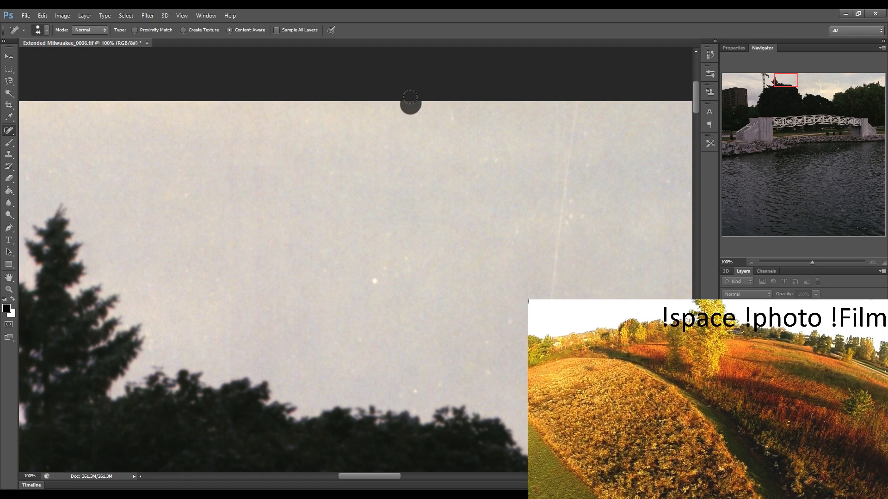
# Heal the bright white speck in the open sky and the small specks around it, down to the dark treetops
pyautogui.click(455, 114)
pyautogui.click(373, 280)
pyautogui.click(398, 272)
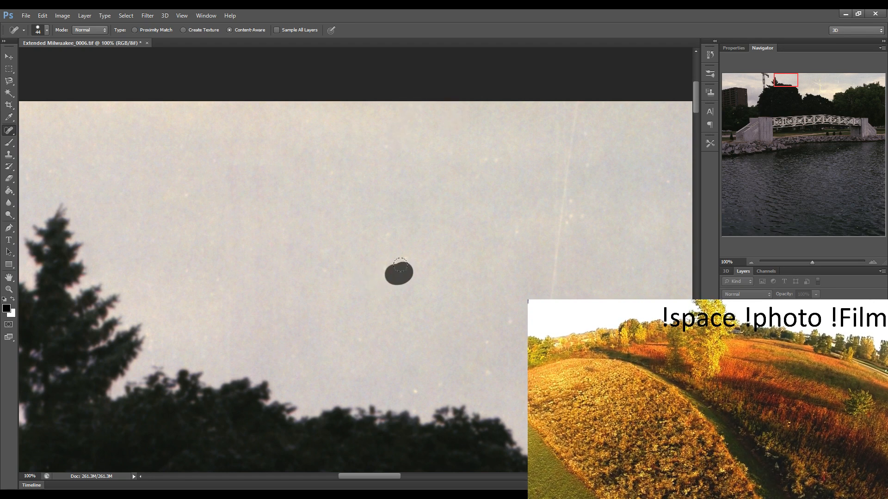
pyautogui.click(385, 234)
pyautogui.click(413, 384)
pyautogui.click(437, 359)
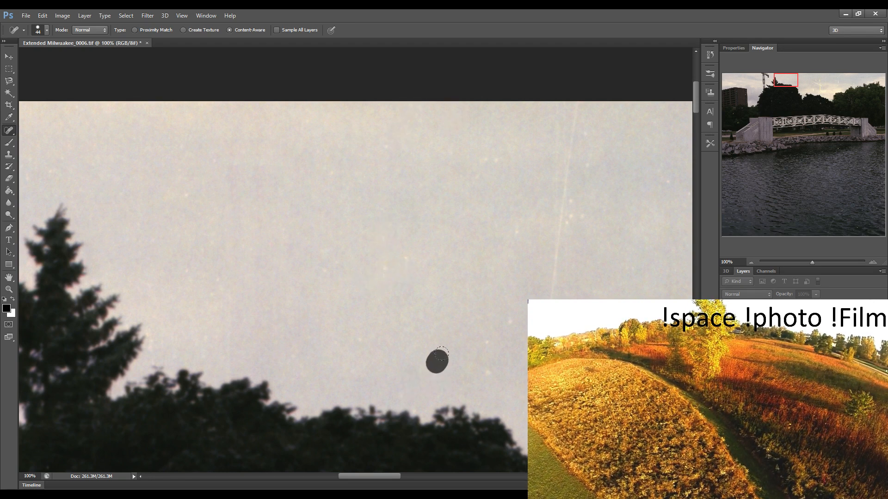
pyautogui.click(483, 371)
pyautogui.click(484, 345)
pyautogui.click(509, 313)
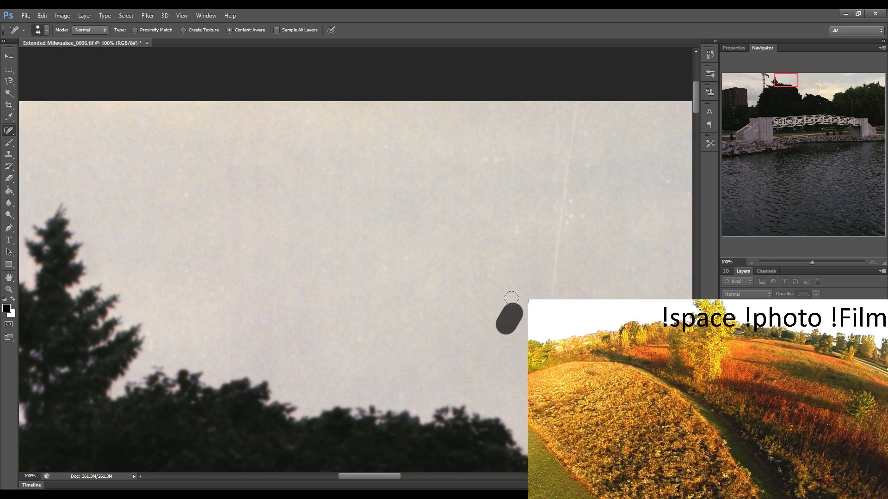
# Heal the long, nearly vertical scratch in the sky right of the pine and the specks between it and the photo's top edge
pyautogui.click(514, 236)
pyautogui.moveTo(550, 298)
pyautogui.mouseDown()
pyautogui.moveTo(580, 139)
pyautogui.moveTo(571, 118)
pyautogui.moveTo(559, 119)
pyautogui.mouseUp()
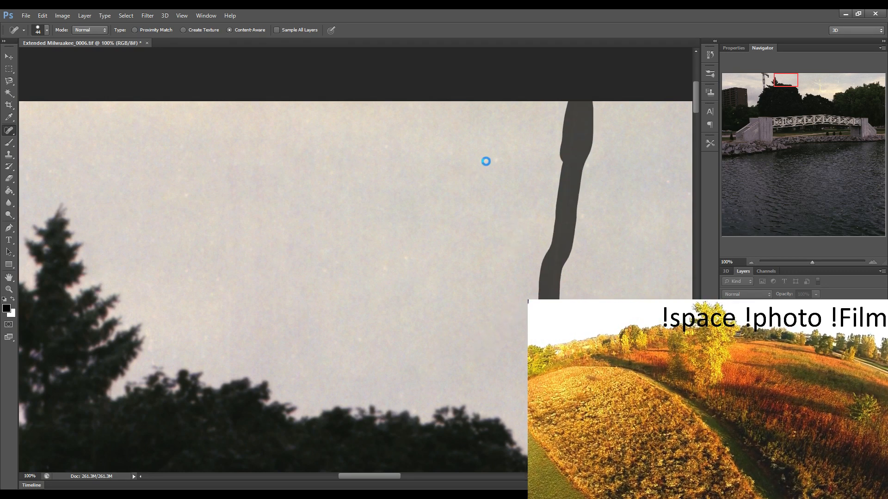
pyautogui.moveTo(470, 181); pyautogui.dragTo(507, 147)
pyautogui.click(452, 152)
pyautogui.click(420, 121)
pyautogui.moveTo(351, 133); pyautogui.dragTo(353, 111)
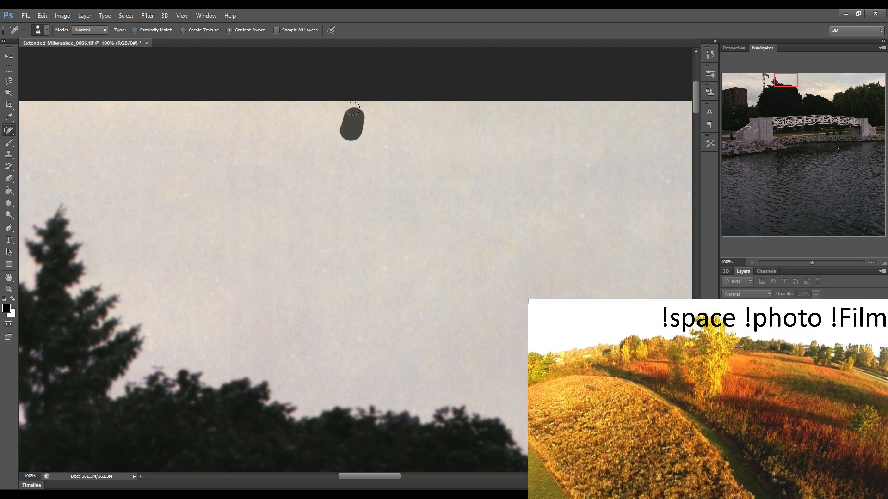
pyautogui.moveTo(567, 463); pyautogui.dragTo(558, 225)
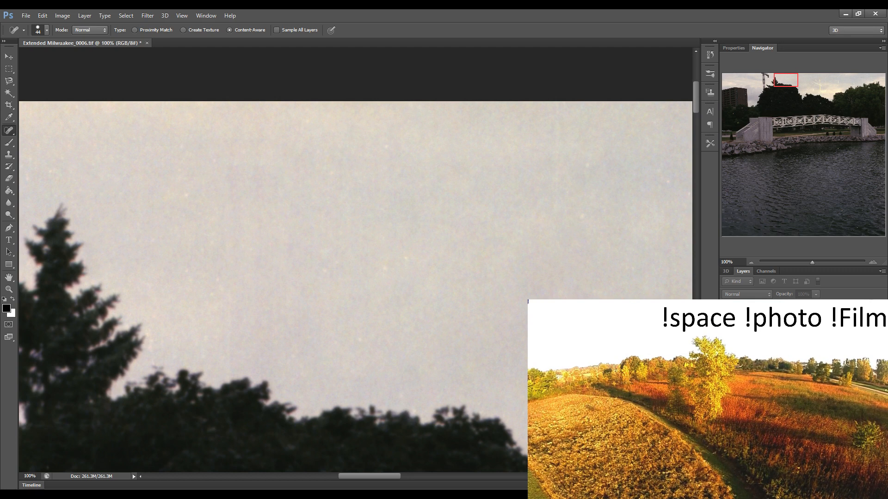
# Heal the specks near the top edge of the next sky section to the right and the slanted scratch running up to that edge
pyautogui.moveTo(564, 305); pyautogui.dragTo(314, 294)
pyautogui.click(283, 137)
pyautogui.click(305, 124)
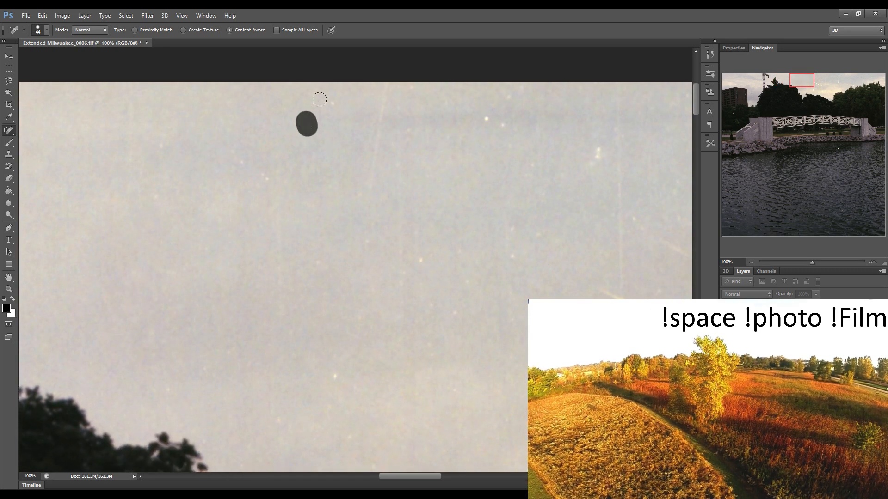
pyautogui.click(331, 99)
pyautogui.moveTo(364, 185); pyautogui.dragTo(386, 78)
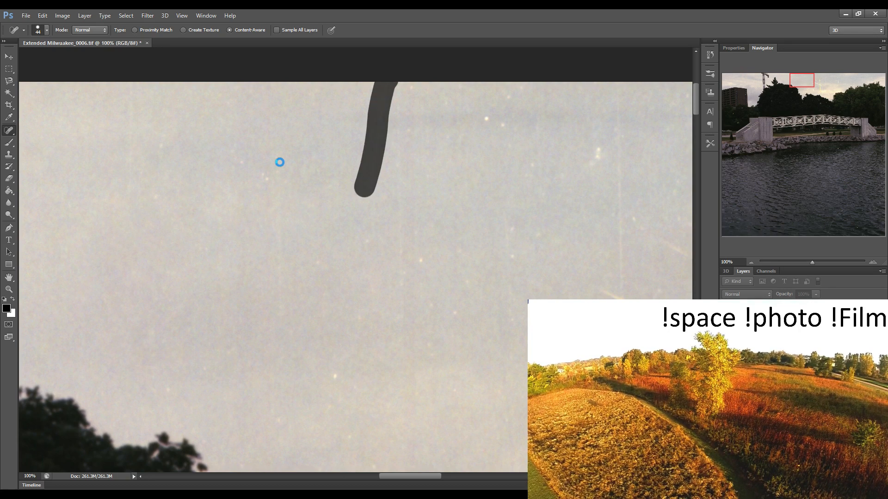
# Heal the upper-sky specks left of the removed slanted scratch, plus the faint vertical streaks among them
pyautogui.click(240, 159)
pyautogui.click(165, 146)
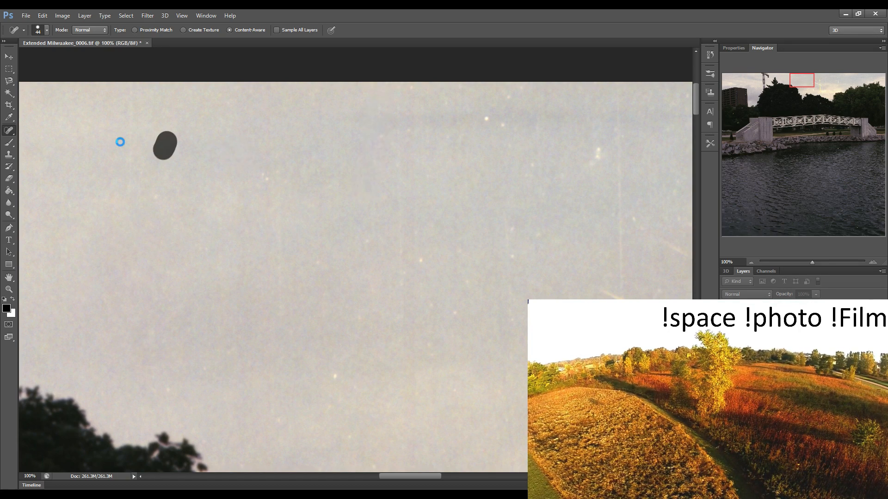
pyautogui.moveTo(126, 203); pyautogui.dragTo(131, 126)
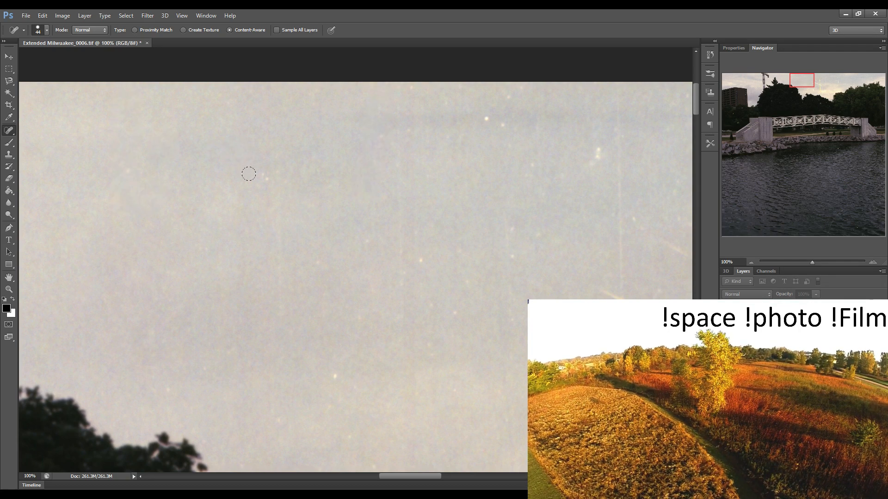
pyautogui.click(261, 178)
pyautogui.moveTo(269, 151); pyautogui.dragTo(264, 278)
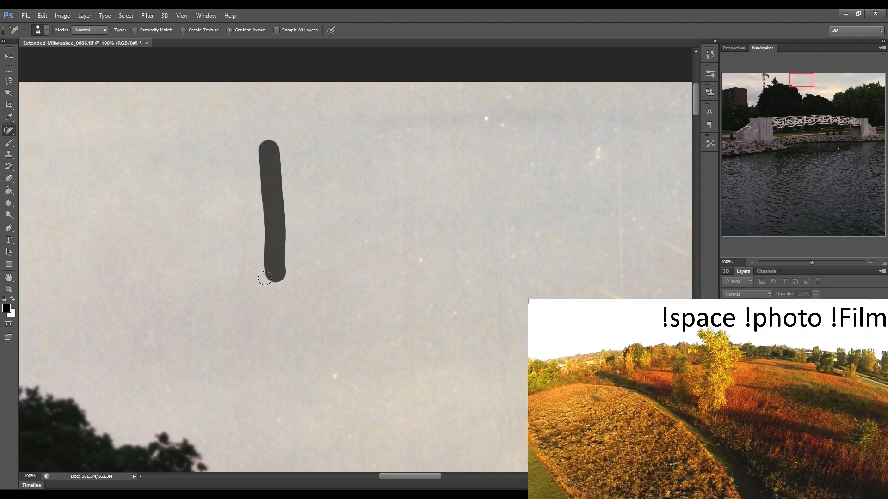
# Heal the specks in the lower sky above and beside the treetops, including the bright one farther right
pyautogui.moveTo(206, 306); pyautogui.dragTo(231, 324)
pyautogui.click(277, 307)
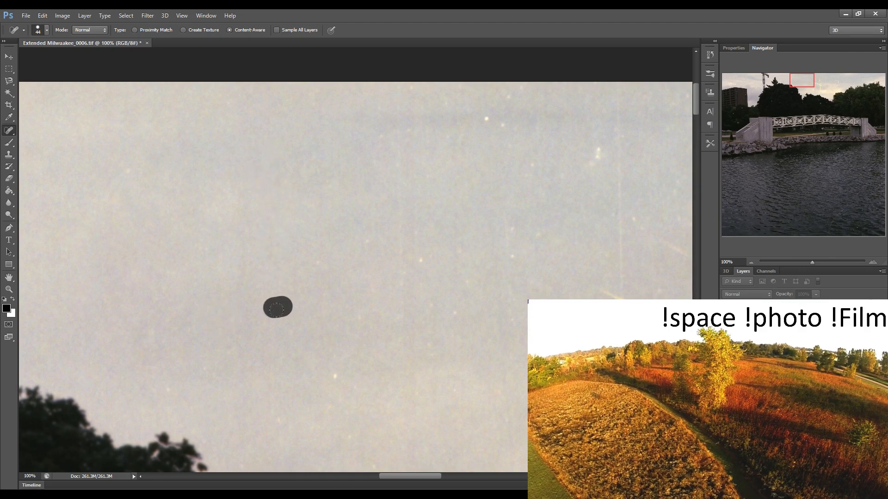
pyautogui.moveTo(165, 380)
pyautogui.mouseDown()
pyautogui.moveTo(166, 320)
pyautogui.moveTo(155, 322)
pyautogui.mouseUp()
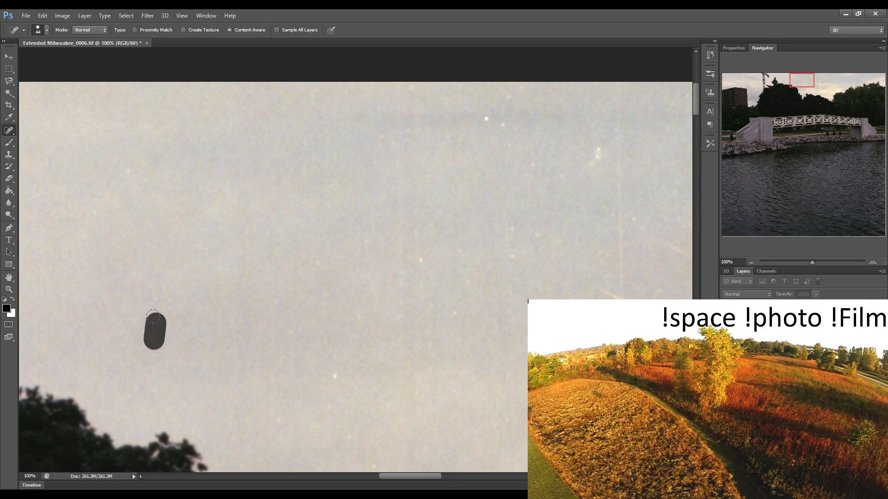
pyautogui.click(162, 284)
pyautogui.click(335, 377)
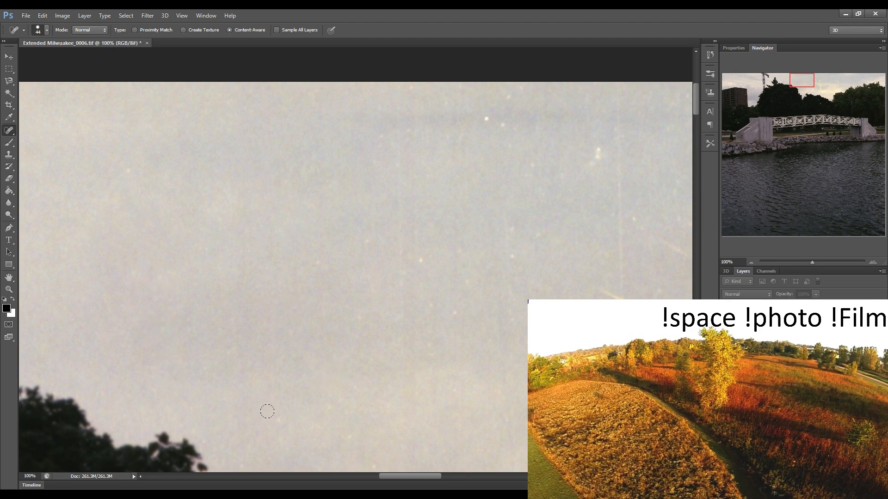
pyautogui.moveTo(267, 412); pyautogui.dragTo(293, 424)
pyautogui.click(282, 443)
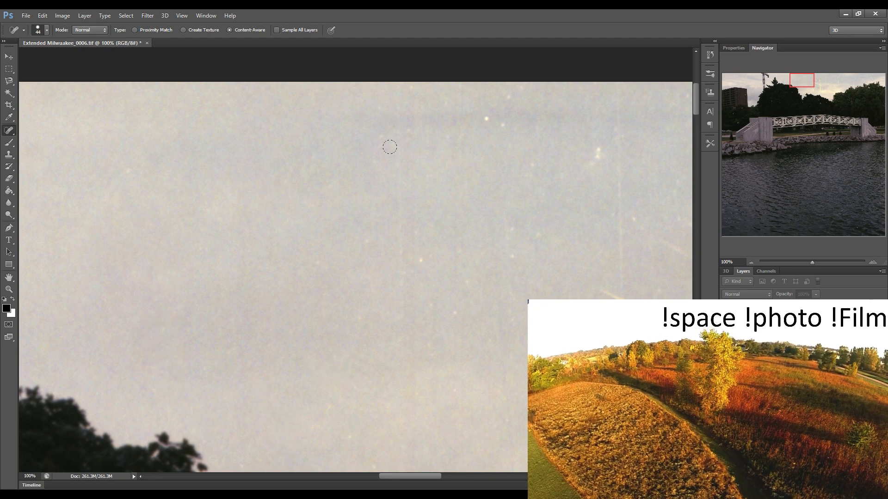
# Heal the faint vertical streak in the middle of the sky section and the specks on both sides of it
pyautogui.moveTo(394, 93); pyautogui.dragTo(398, 312)
pyautogui.click(371, 239)
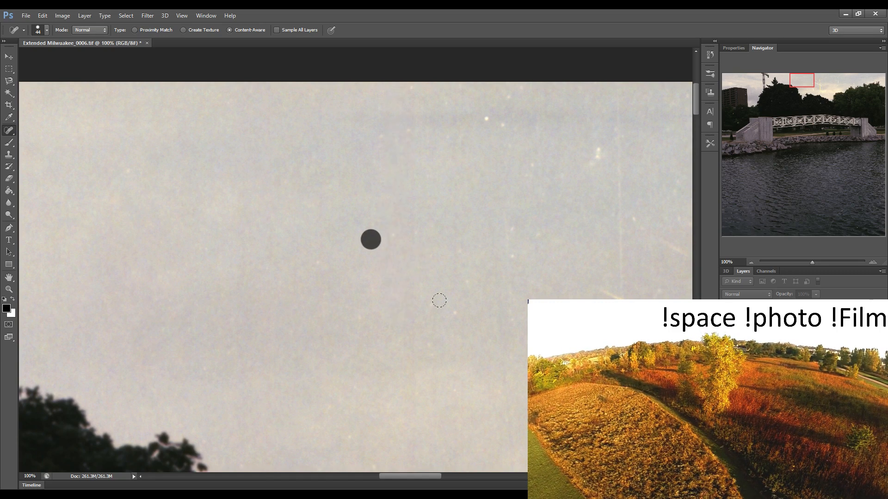
pyautogui.click(454, 310)
pyautogui.click(467, 283)
pyautogui.click(511, 249)
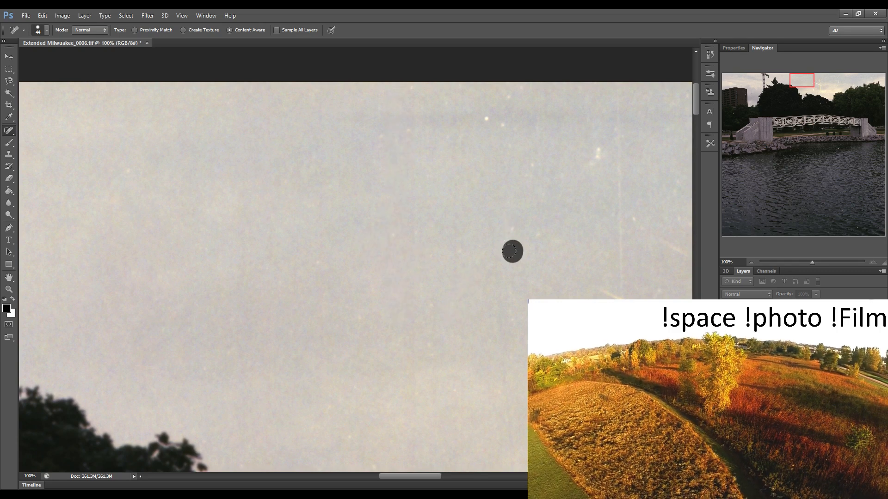
pyautogui.click(515, 230)
# Heal the bright speck clusters below the photo's top edge, the thin vertical scratch to their right and two mid-sky specks
pyautogui.moveTo(485, 119)
pyautogui.mouseDown()
pyautogui.moveTo(502, 129)
pyautogui.moveTo(525, 83)
pyautogui.mouseUp()
pyautogui.moveTo(598, 149); pyautogui.dragTo(599, 156)
pyautogui.click(539, 128)
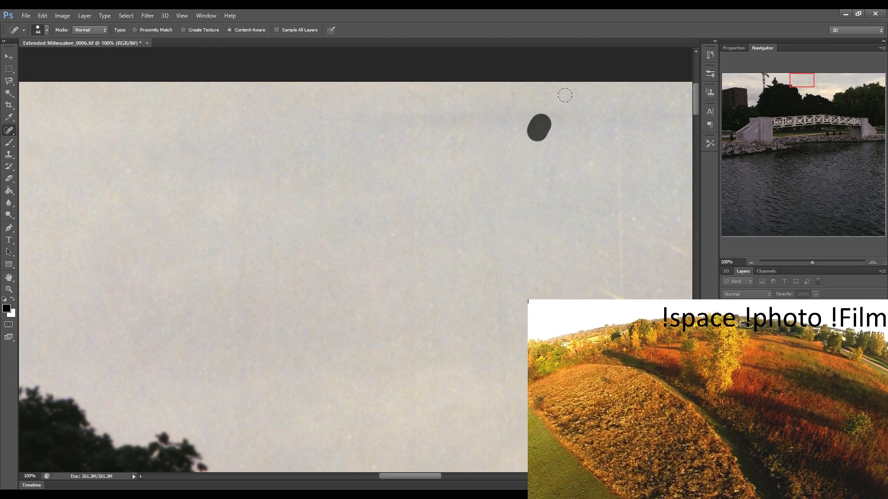
pyautogui.click(572, 93)
pyautogui.click(594, 167)
pyautogui.moveTo(612, 88); pyautogui.dragTo(617, 282)
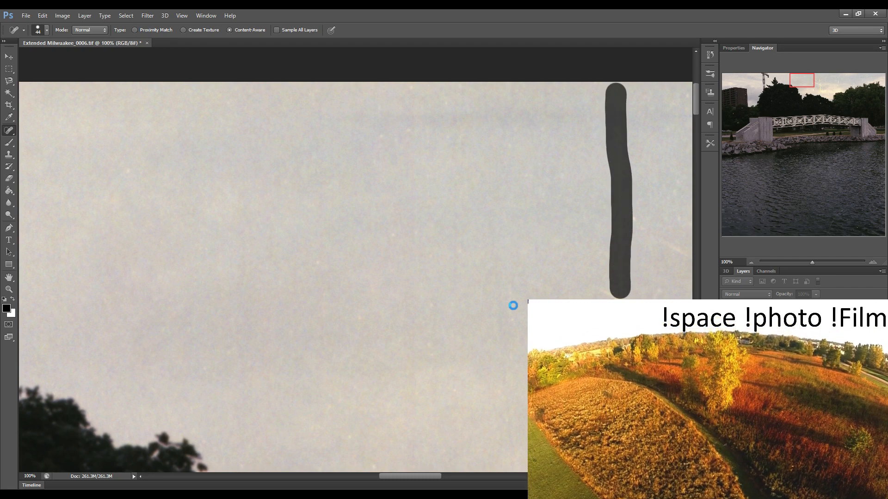
pyautogui.click(402, 343)
pyautogui.click(350, 318)
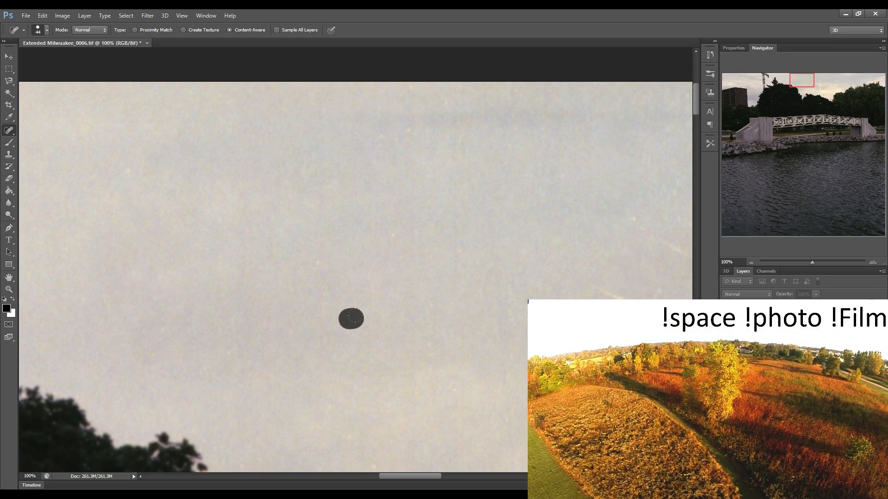
# Heal the short diagonal scratch with the yellow blob, the faint diagonal line above it and the upper vertical yellow scratch
pyautogui.moveTo(545, 296); pyautogui.dragTo(384, 294)
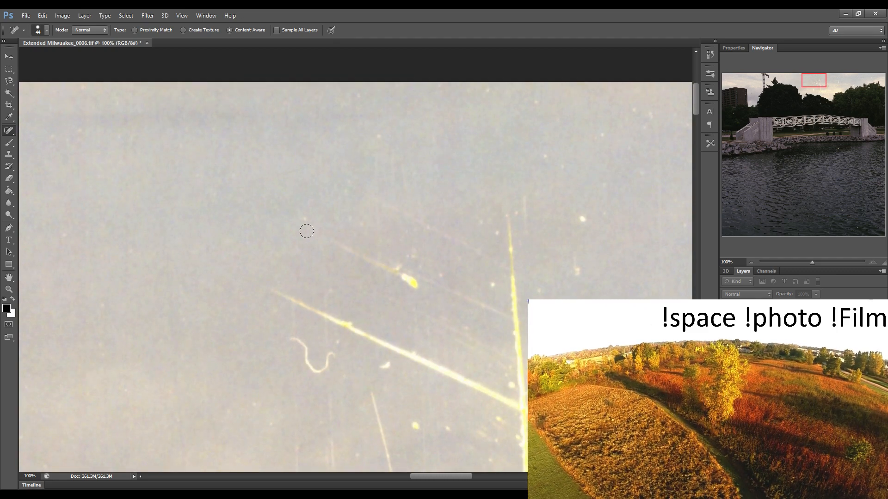
pyautogui.moveTo(307, 232); pyautogui.dragTo(399, 273)
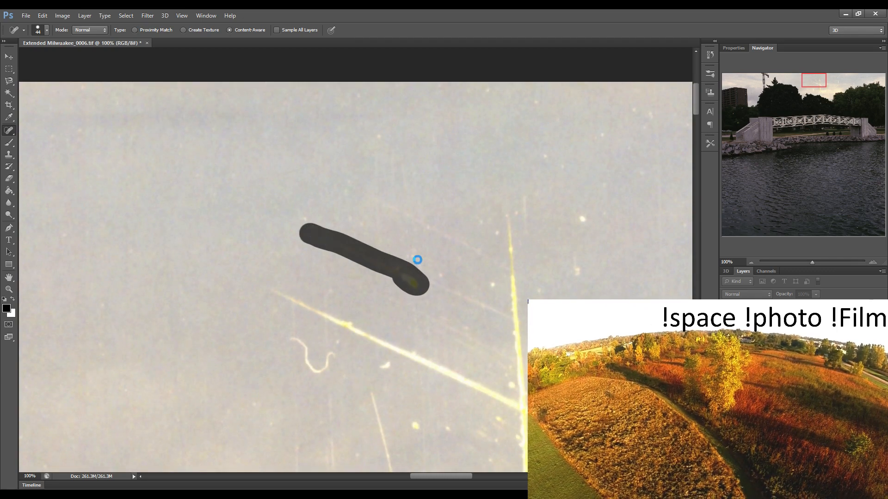
pyautogui.click(439, 275)
pyautogui.moveTo(377, 196); pyautogui.dragTo(485, 252)
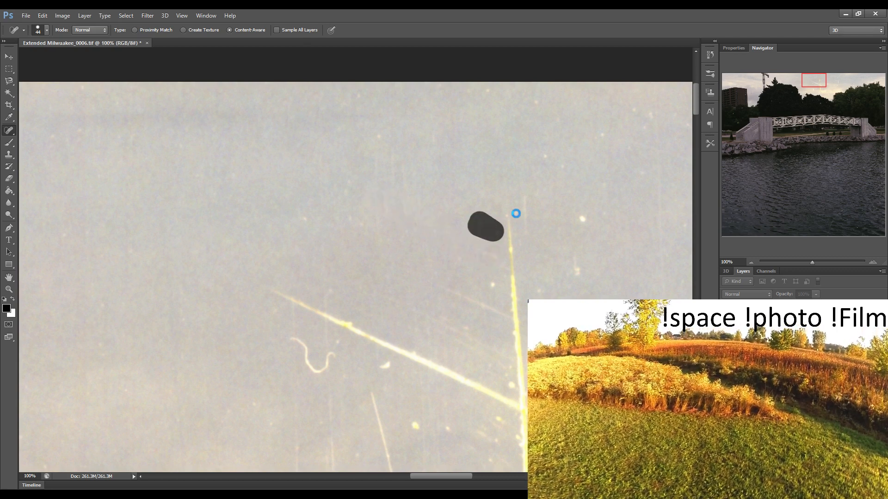
pyautogui.moveTo(506, 196); pyautogui.dragTo(518, 373)
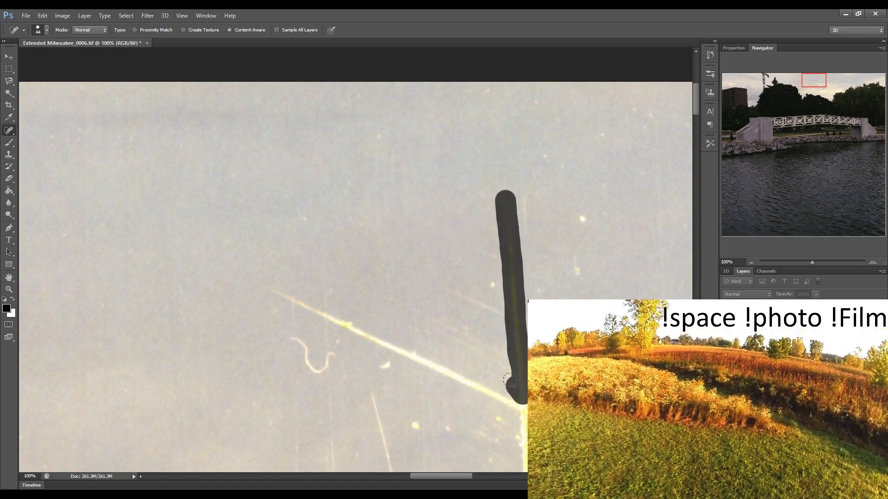
# Heal the white specks around the removed vertical yellow scratch and the short faint vertical mark beside its upper end
pyautogui.click(490, 283)
pyautogui.click(541, 288)
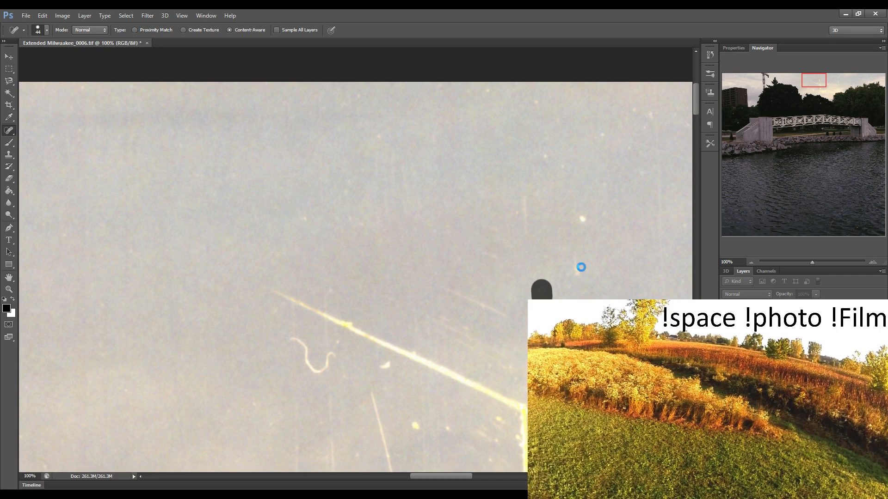
pyautogui.click(577, 267)
pyautogui.click(583, 221)
pyautogui.moveTo(516, 191); pyautogui.dragTo(521, 234)
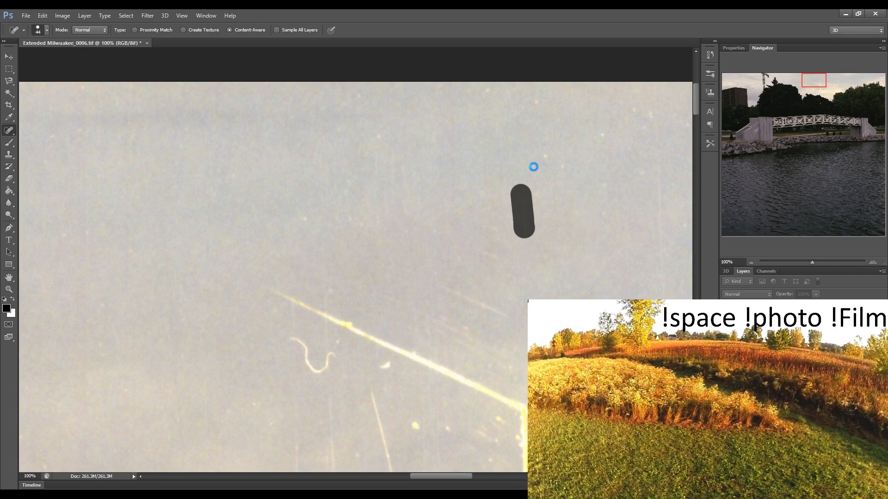
# Heal the small specks near the photo's top edge above the yellow scratches and the long faint vertical streak to their right
pyautogui.click(540, 156)
pyautogui.click(559, 164)
pyautogui.click(557, 121)
pyautogui.click(537, 93)
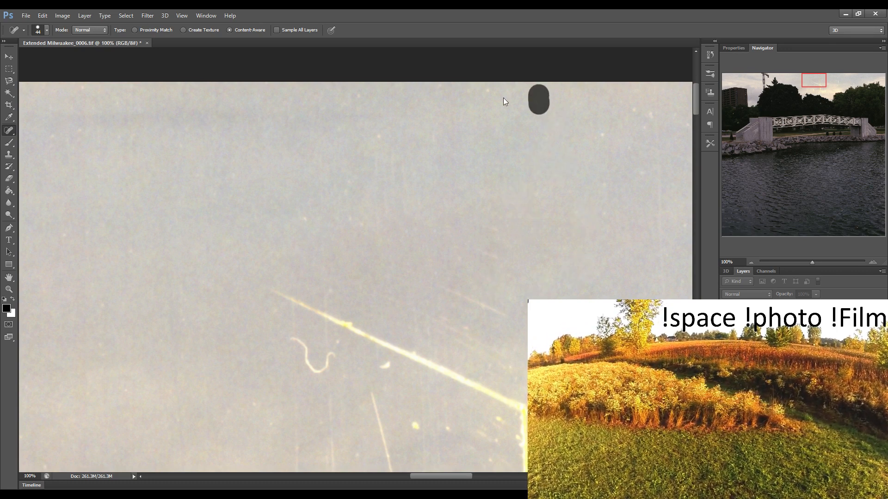
pyautogui.click(490, 95)
pyautogui.click(601, 137)
pyautogui.click(630, 116)
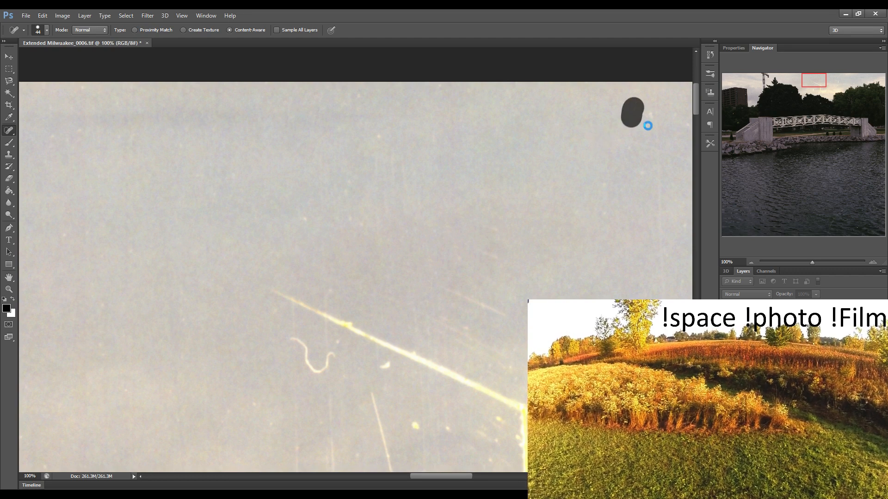
pyautogui.moveTo(647, 107); pyautogui.dragTo(663, 295)
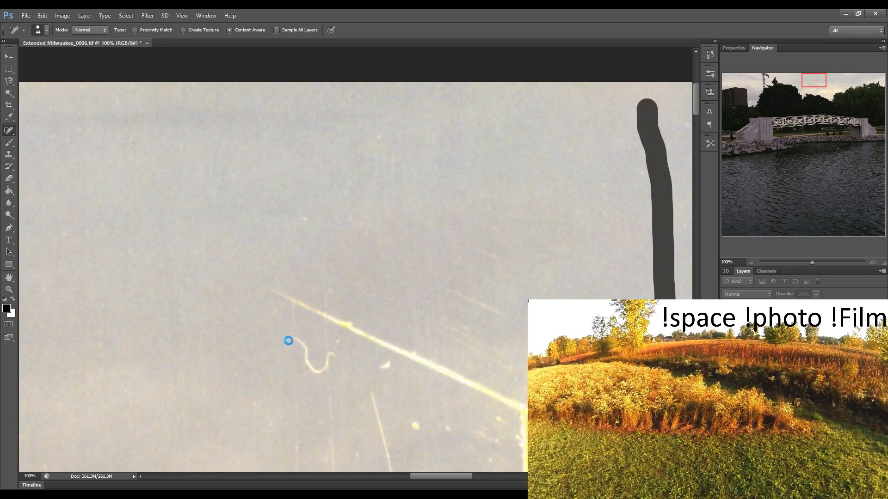
# Heal the curly hair mark, the long diagonal yellow scratch and the small white and yellow marks just below them
pyautogui.moveTo(288, 341)
pyautogui.mouseDown()
pyautogui.moveTo(310, 367)
pyautogui.moveTo(331, 354)
pyautogui.mouseUp()
pyautogui.moveTo(278, 297); pyautogui.dragTo(532, 410)
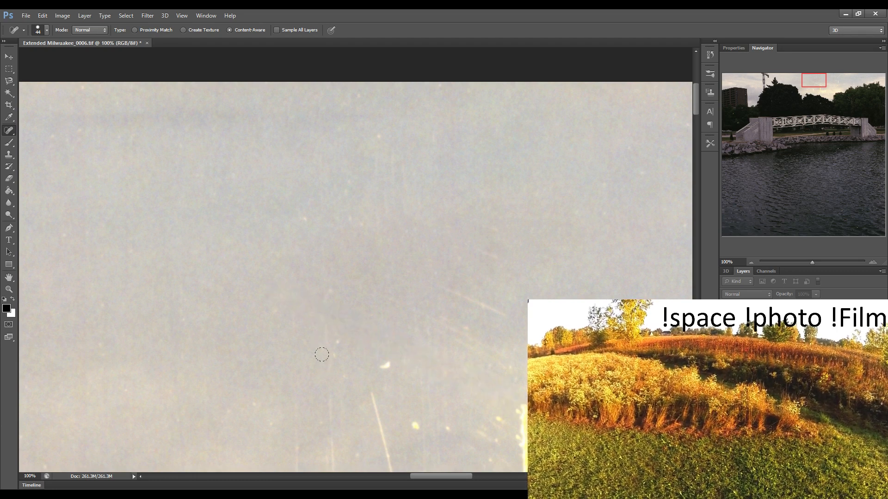
pyautogui.moveTo(321, 345)
pyautogui.mouseDown()
pyautogui.moveTo(336, 335)
pyautogui.moveTo(326, 354)
pyautogui.moveTo(391, 364)
pyautogui.mouseUp()
pyautogui.moveTo(325, 386)
pyautogui.mouseDown()
pyautogui.moveTo(330, 438)
pyautogui.moveTo(288, 422)
pyautogui.moveTo(287, 396)
pyautogui.mouseUp()
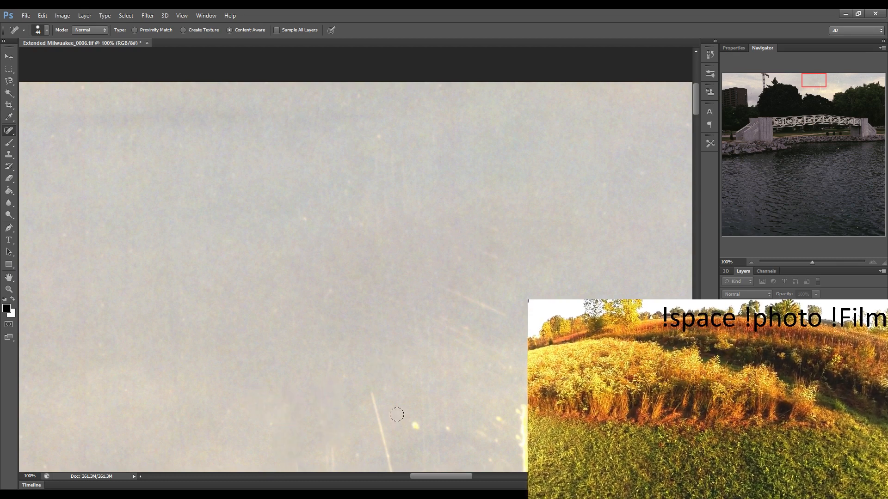
pyautogui.click(418, 427)
pyautogui.moveTo(443, 431); pyautogui.dragTo(440, 422)
# Heal the two long vertical scratches lower in the sky, the yellow speck beside them and the slanted scratch to their right
pyautogui.moveTo(531, 377)
pyautogui.mouseDown()
pyautogui.moveTo(476, 282)
pyautogui.moveTo(473, 228)
pyautogui.mouseUp()
pyautogui.moveTo(229, 306); pyautogui.dragTo(237, 456)
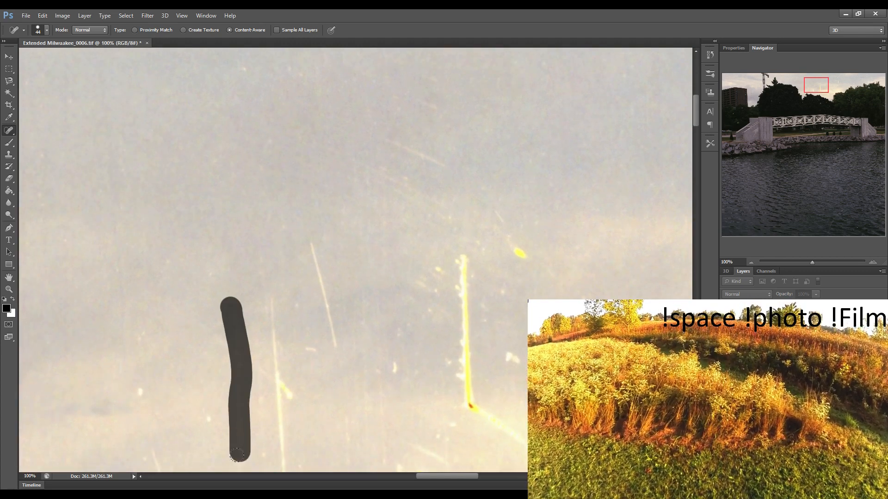
pyautogui.moveTo(268, 280); pyautogui.dragTo(279, 461)
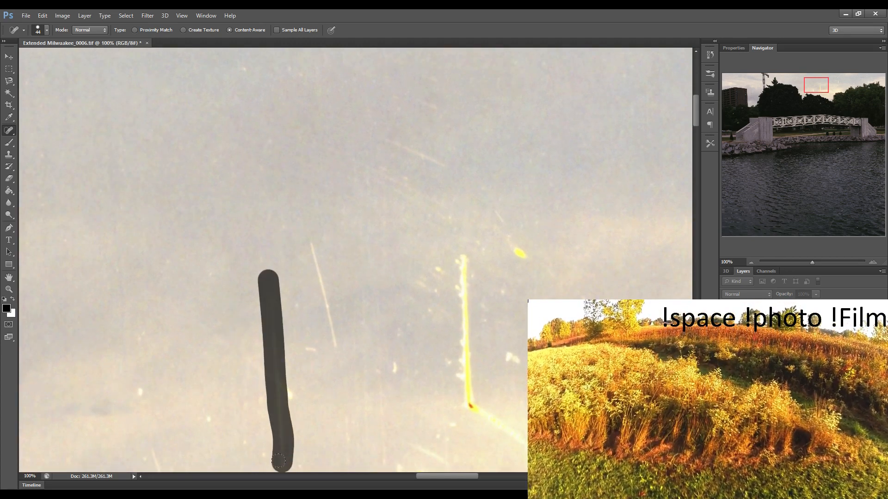
pyautogui.click(288, 389)
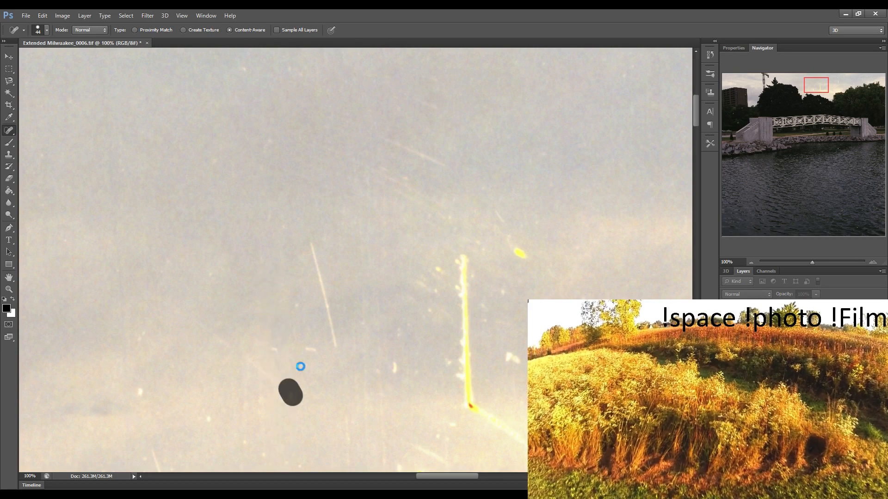
pyautogui.moveTo(306, 236); pyautogui.dragTo(335, 349)
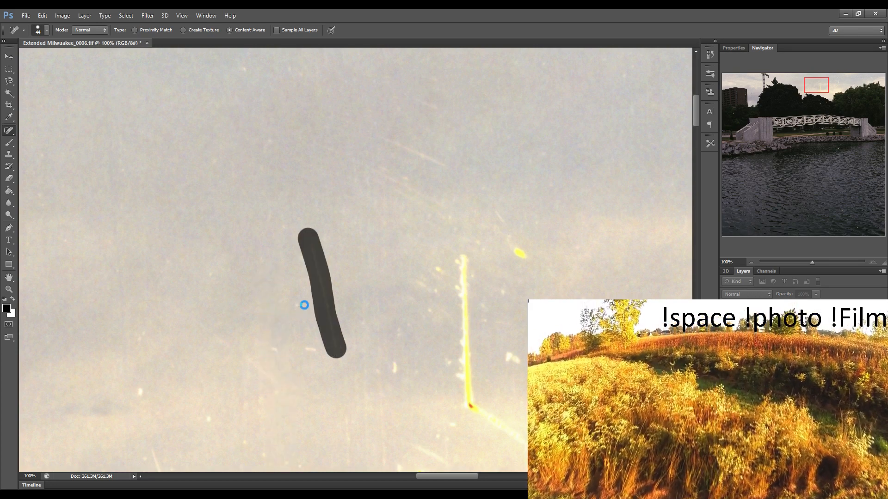
# Heal the short horizontal marks, the small specks beside them and the bright vertical yellow scratch in the sky
pyautogui.moveTo(303, 306)
pyautogui.mouseDown()
pyautogui.moveTo(315, 352)
pyautogui.moveTo(390, 369)
pyautogui.mouseUp()
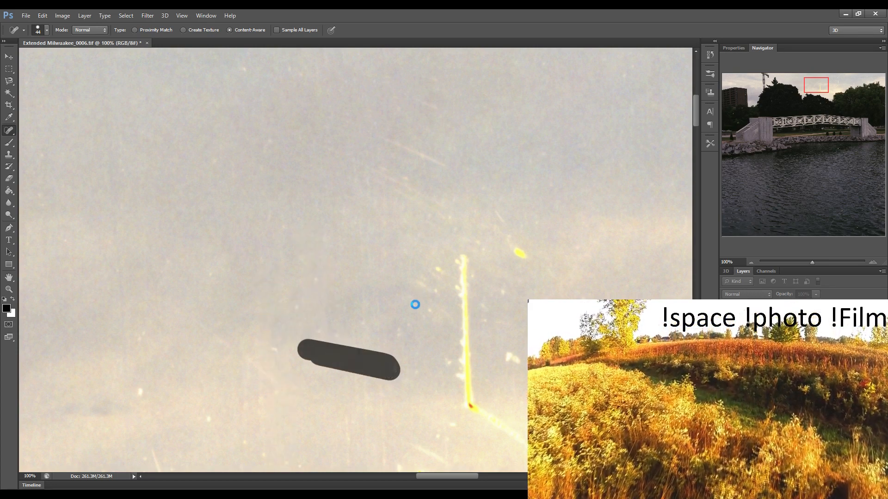
pyautogui.moveTo(430, 313)
pyautogui.mouseDown()
pyautogui.moveTo(432, 258)
pyautogui.moveTo(434, 319)
pyautogui.mouseUp()
pyautogui.moveTo(454, 265)
pyautogui.mouseDown()
pyautogui.moveTo(461, 255)
pyautogui.moveTo(468, 402)
pyautogui.moveTo(443, 357)
pyautogui.mouseUp()
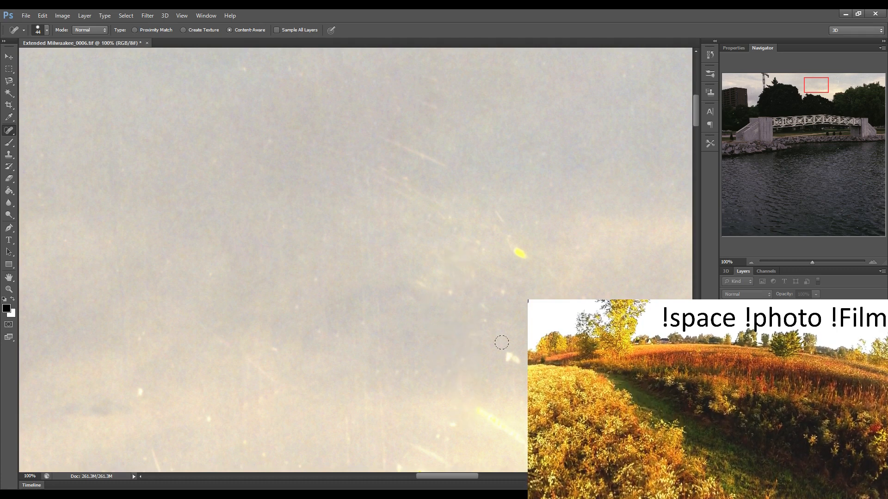
# Heal the specks around the removed vertical yellow scratch, the faint diagonal streaks above it and the bright yellow spot beside them
pyautogui.click(451, 297)
pyautogui.click(471, 281)
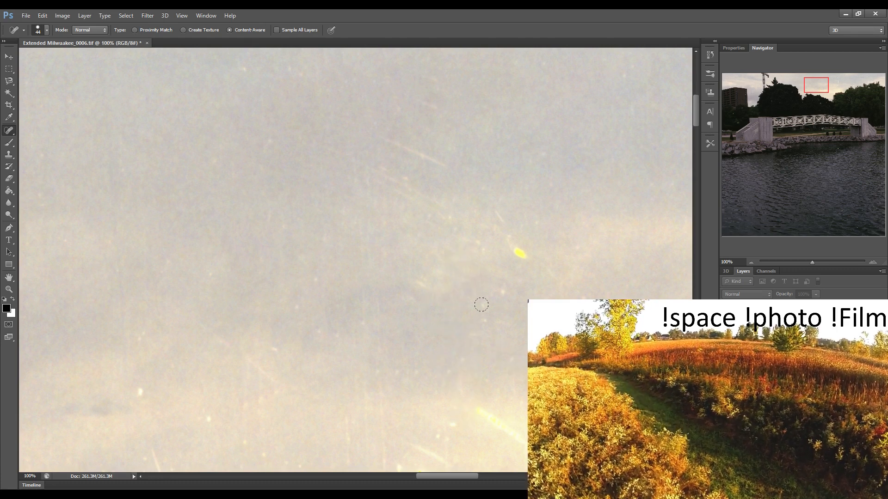
pyautogui.click(485, 310)
pyautogui.click(485, 320)
pyautogui.click(502, 289)
pyautogui.click(482, 247)
pyautogui.moveTo(441, 208); pyautogui.dragTo(465, 245)
pyautogui.moveTo(506, 250); pyautogui.dragTo(525, 255)
# Heal the scattered small specks in the sky near the photo's top edge, beside the long curved hair mark
pyautogui.moveTo(500, 204); pyautogui.dragTo(291, 245)
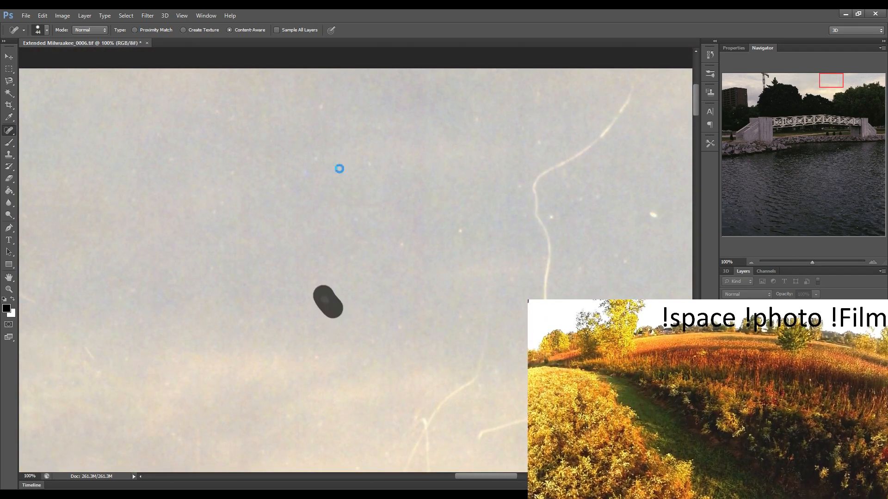
pyautogui.moveTo(324, 116); pyautogui.dragTo(321, 96)
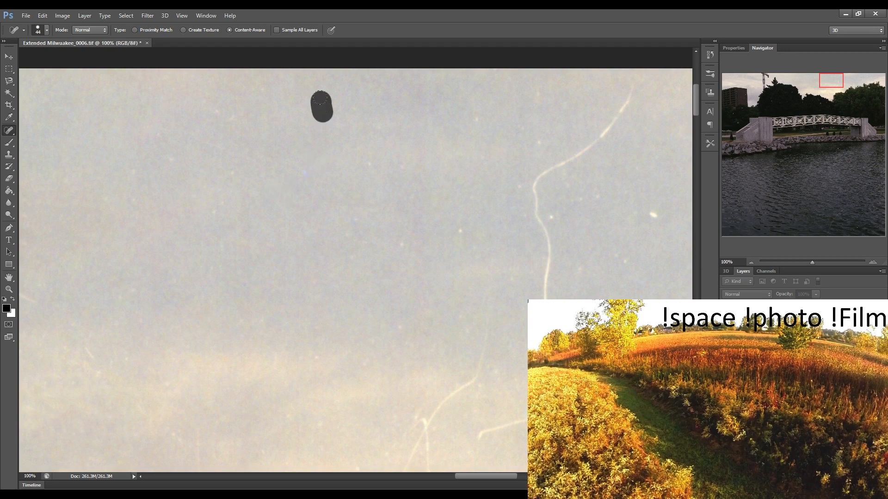
pyautogui.click(366, 167)
pyautogui.click(400, 241)
pyautogui.click(458, 231)
pyautogui.click(479, 117)
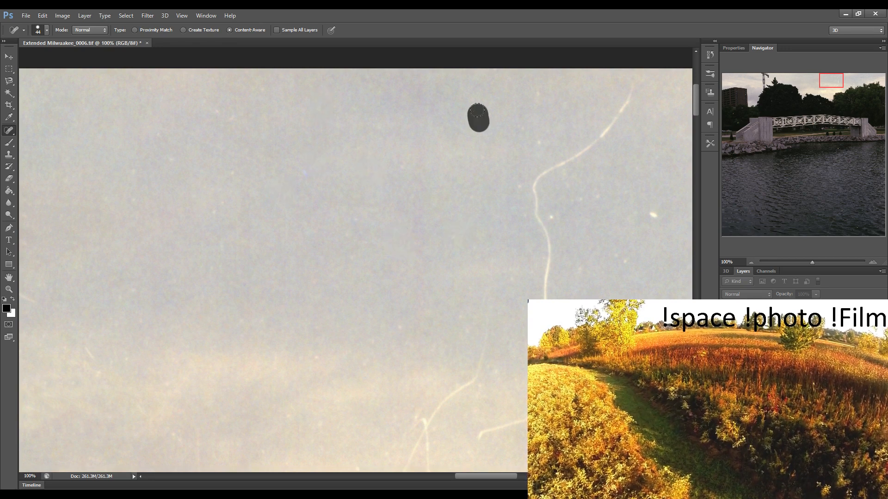
pyautogui.click(539, 91)
pyautogui.click(541, 139)
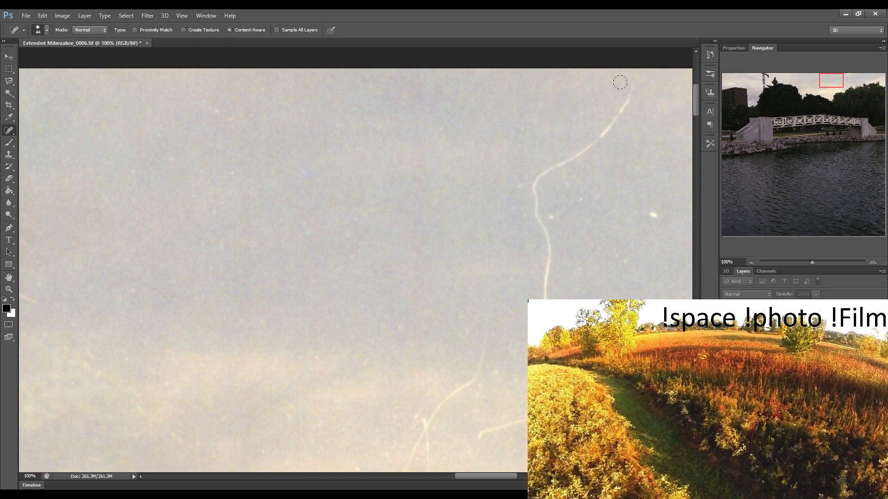
# Heal the long curved hair mark running down from the photo's top edge and the thin forked scratches below it
pyautogui.moveTo(632, 81)
pyautogui.mouseDown()
pyautogui.moveTo(599, 128)
pyautogui.moveTo(540, 174)
pyautogui.moveTo(541, 296)
pyautogui.mouseUp()
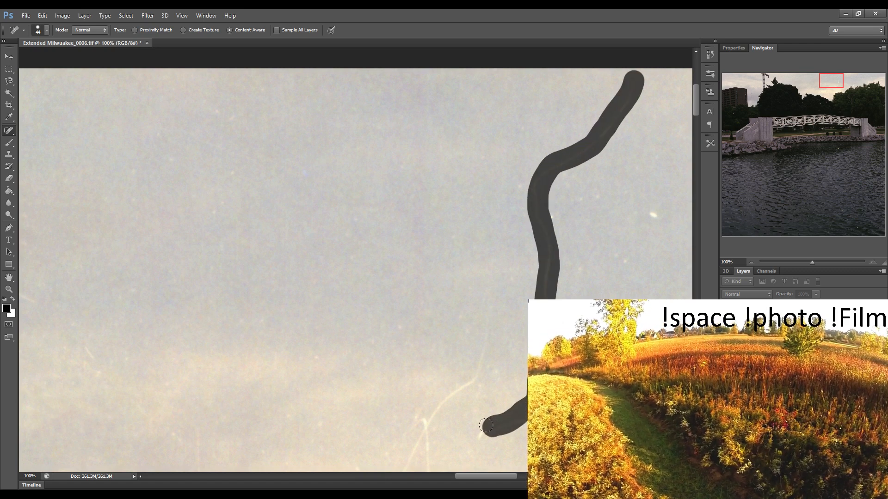
pyautogui.moveTo(486, 425); pyautogui.dragTo(482, 428)
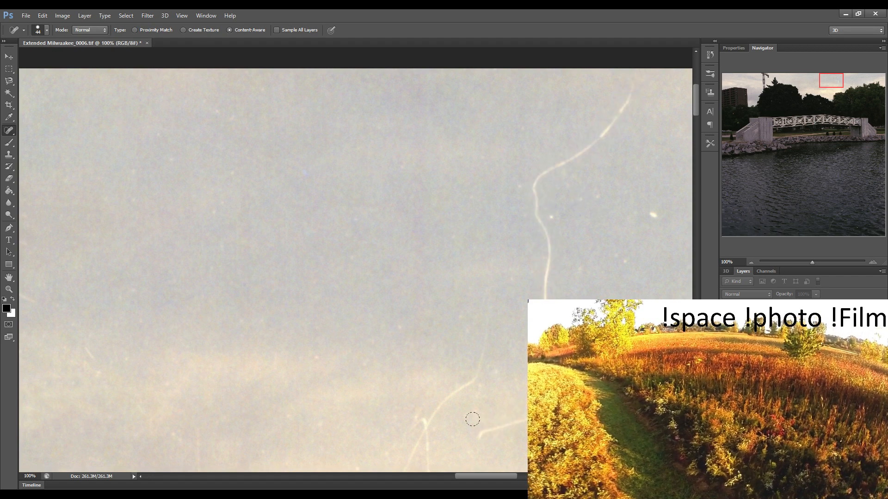
pyautogui.moveTo(407, 460)
pyautogui.mouseDown()
pyautogui.moveTo(433, 407)
pyautogui.moveTo(480, 356)
pyautogui.moveTo(491, 319)
pyautogui.mouseUp()
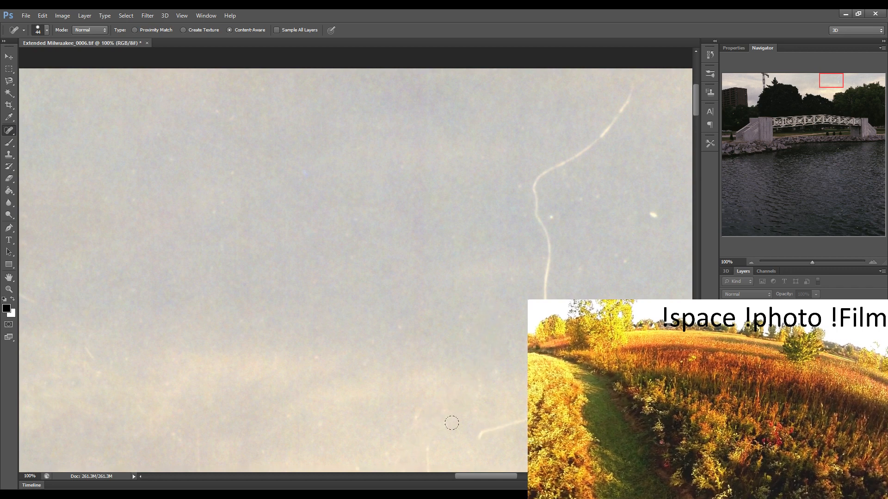
pyautogui.click(416, 415)
pyautogui.moveTo(424, 442); pyautogui.dragTo(423, 461)
pyautogui.moveTo(471, 435)
pyautogui.mouseDown()
pyautogui.moveTo(510, 419)
pyautogui.moveTo(552, 277)
pyautogui.moveTo(544, 214)
pyautogui.moveTo(529, 190)
pyautogui.moveTo(539, 216)
pyautogui.moveTo(539, 180)
pyautogui.moveTo(584, 147)
pyautogui.moveTo(633, 79)
pyautogui.mouseUp()
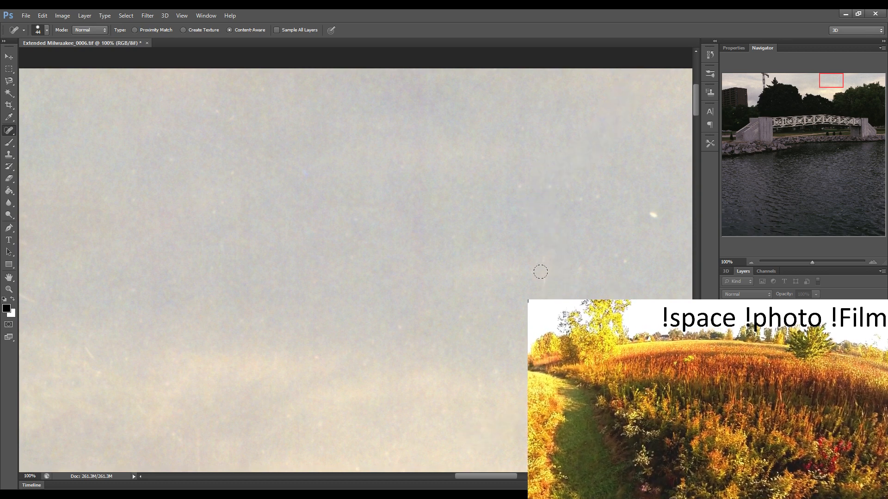
pyautogui.moveTo(481, 369); pyautogui.dragTo(479, 380)
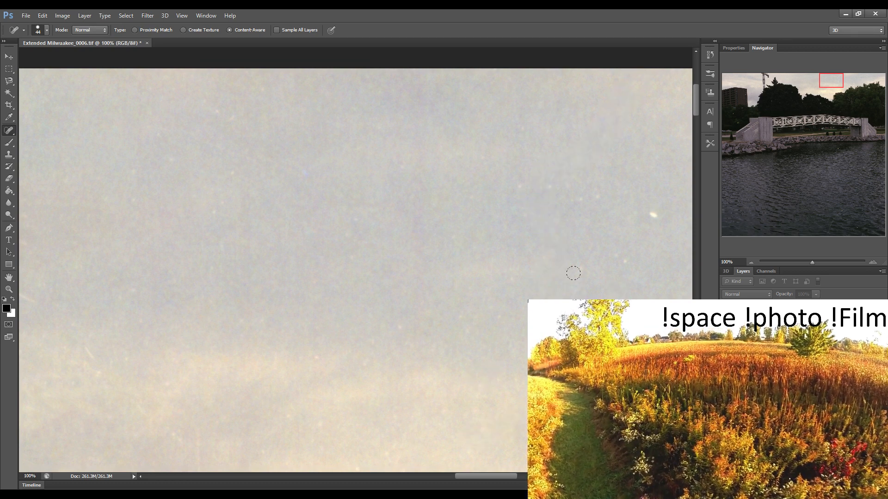
# Heal the faint specks around the removed curved hair mark and the bright white speck to their right
pyautogui.click(521, 178)
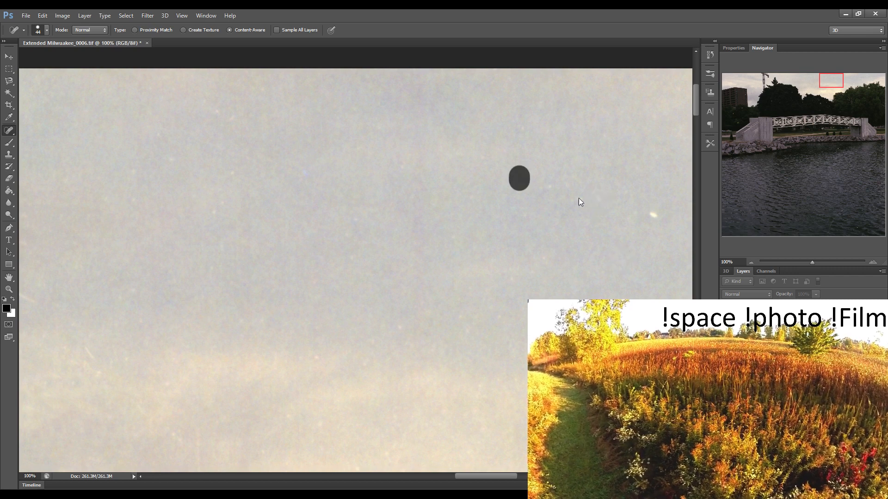
pyautogui.click(582, 203)
pyautogui.click(651, 212)
# Heal the specks near the top edge in the next sky section and the white specks down to the small treetop
pyautogui.moveTo(606, 202); pyautogui.dragTo(196, 180)
pyautogui.moveTo(283, 137); pyautogui.dragTo(284, 158)
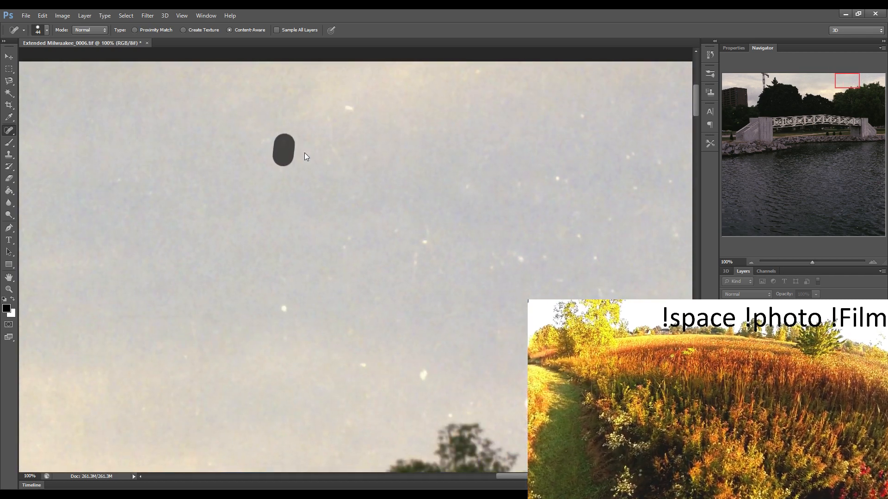
pyautogui.click(320, 113)
pyautogui.moveTo(320, 112); pyautogui.dragTo(340, 168)
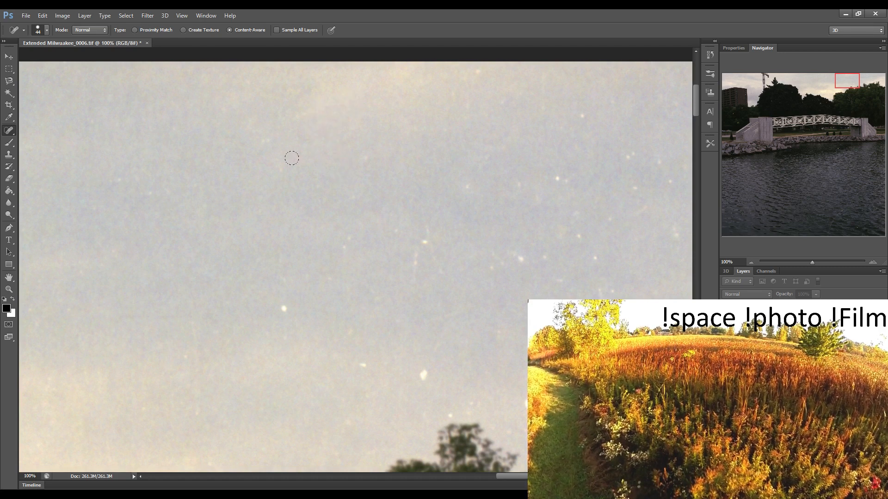
pyautogui.moveTo(282, 156)
pyautogui.mouseDown()
pyautogui.moveTo(292, 169)
pyautogui.moveTo(251, 120)
pyautogui.moveTo(247, 79)
pyautogui.mouseUp()
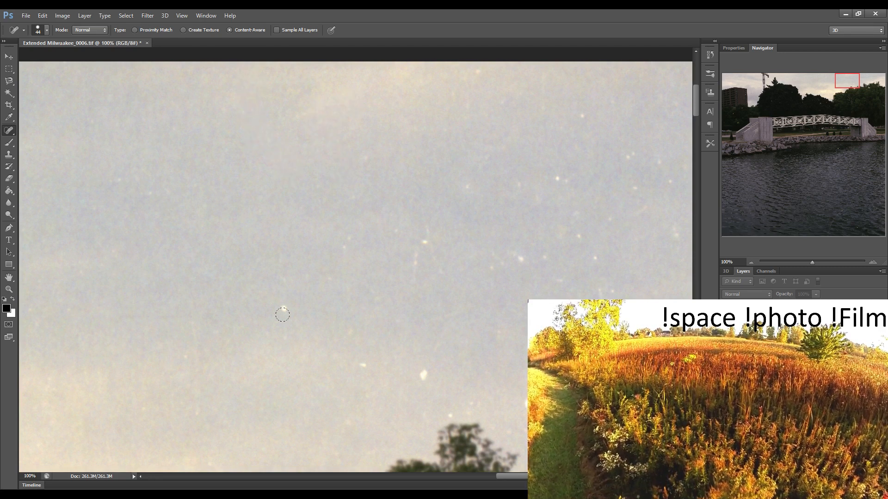
pyautogui.moveTo(283, 299); pyautogui.dragTo(283, 309)
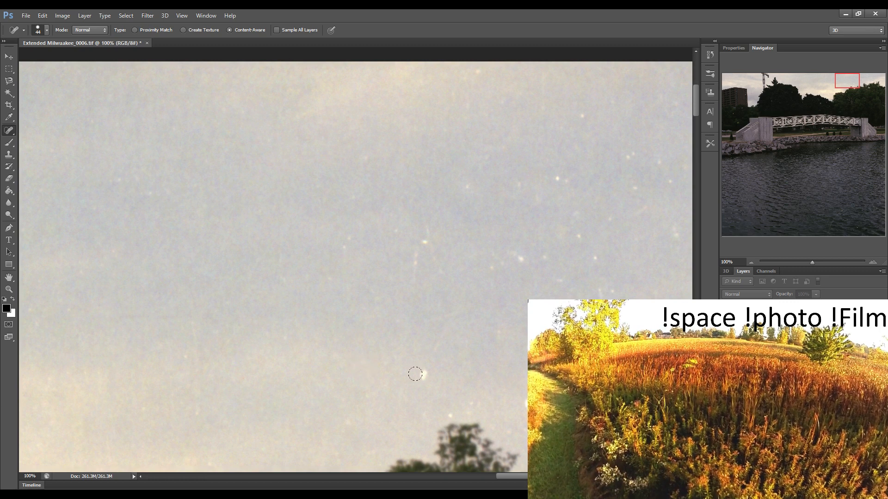
pyautogui.click(448, 413)
pyautogui.moveTo(412, 278)
pyautogui.mouseDown()
pyautogui.moveTo(421, 232)
pyautogui.moveTo(437, 278)
pyautogui.mouseUp()
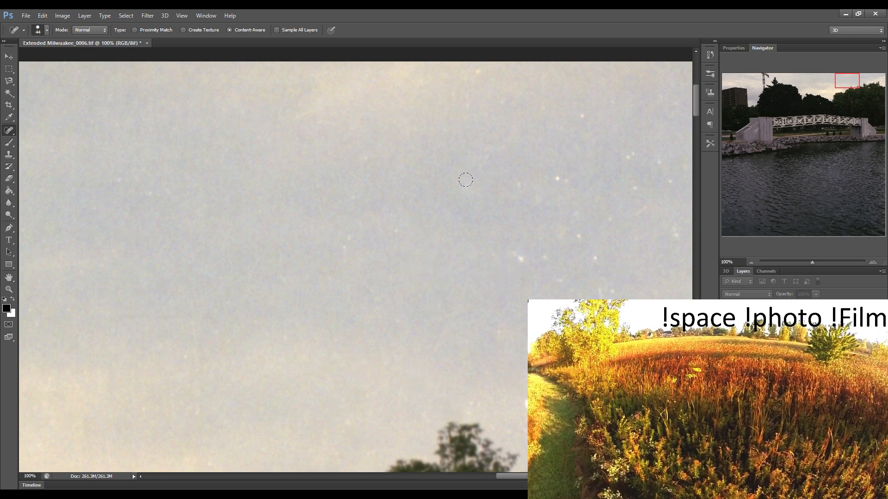
# Heal the white specks in the sky directly above and to the right of the small treetop
pyautogui.click(501, 255)
pyautogui.click(536, 254)
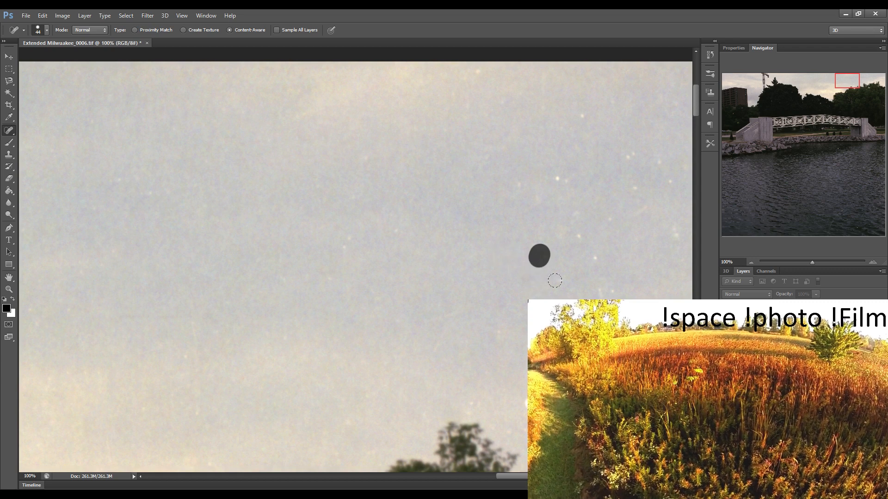
pyautogui.click(556, 280)
pyautogui.click(520, 347)
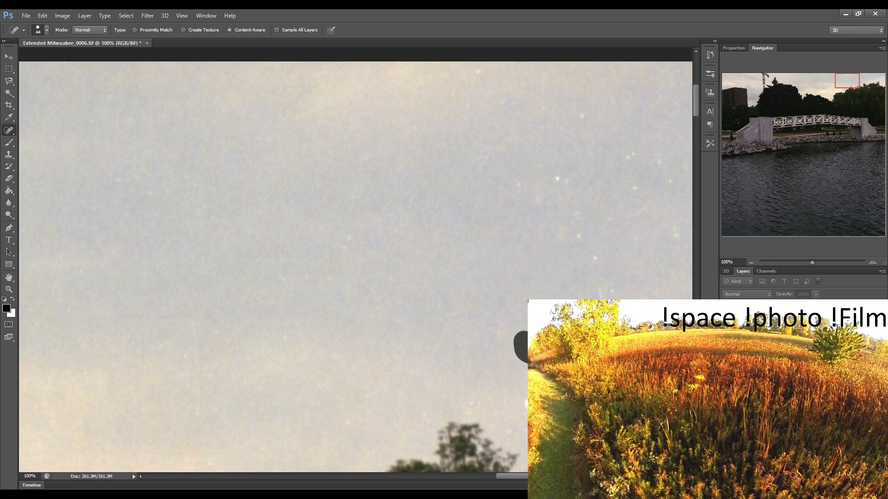
pyautogui.click(494, 329)
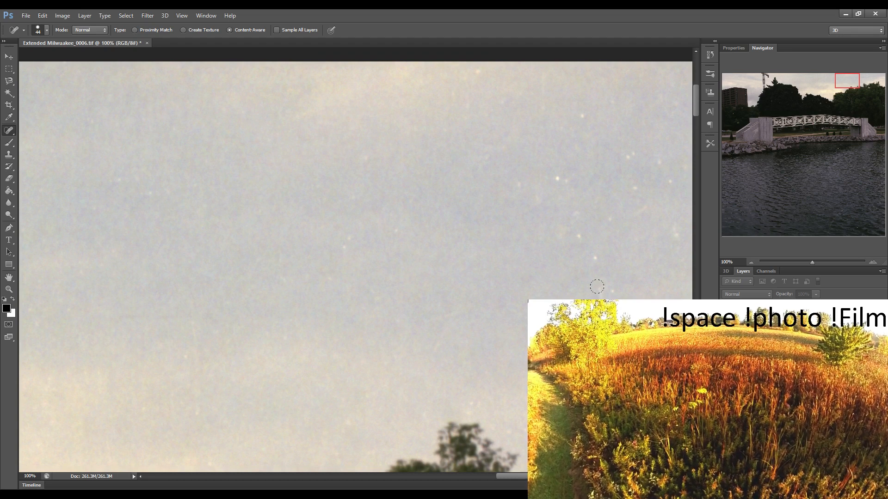
# Heal the column of bright white specks rising toward the top edge, up and right of the small treetop
pyautogui.click(559, 237)
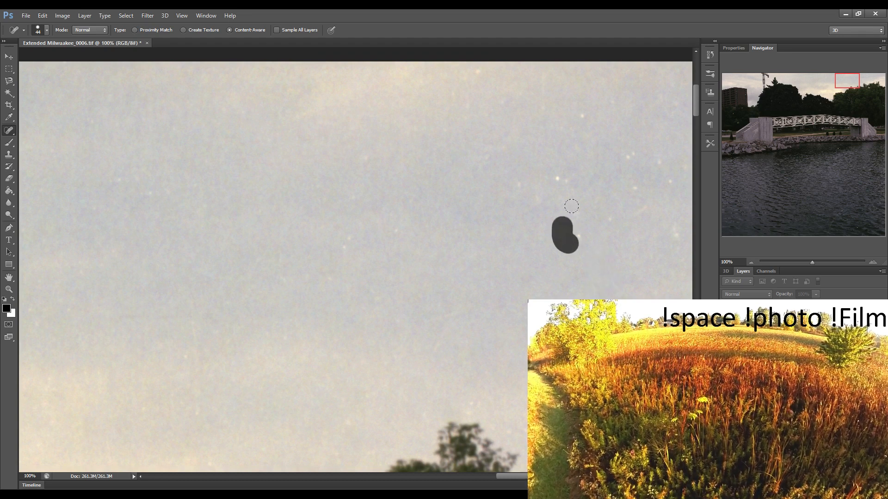
pyautogui.click(524, 187)
pyautogui.click(557, 178)
pyautogui.click(581, 118)
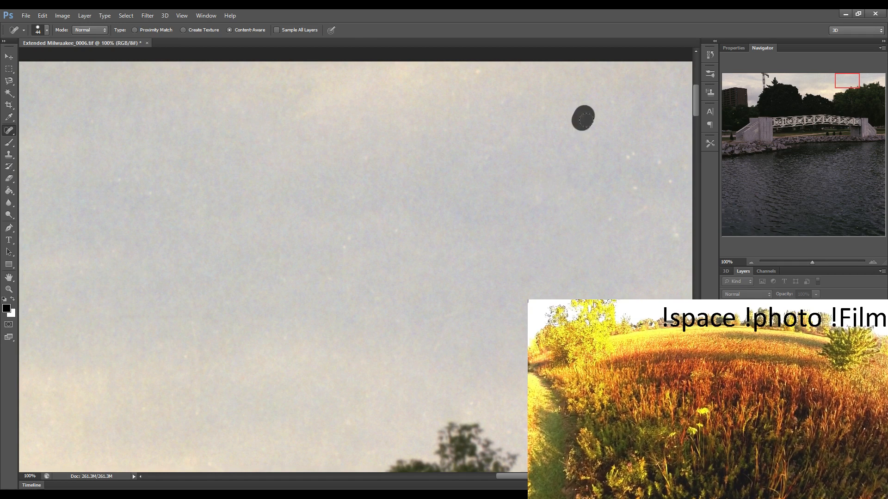
# Heal the remaining group of white specks farther right in the same sky section
pyautogui.click(626, 154)
pyautogui.click(636, 188)
pyautogui.click(614, 216)
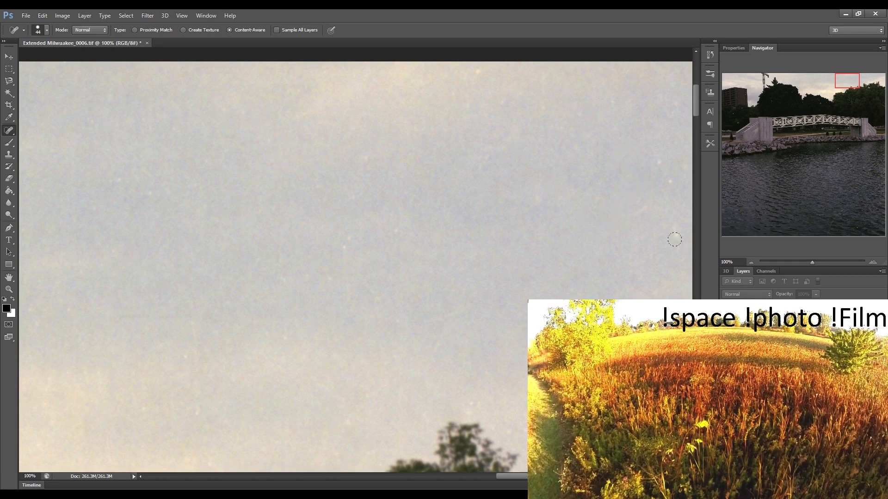
pyautogui.click(676, 237)
pyautogui.click(653, 158)
pyautogui.click(670, 186)
# Heal the small specks in the middle of the next sky section, above the thin treetop branches
pyautogui.moveTo(549, 173); pyautogui.dragTo(410, 196)
pyautogui.click(358, 299)
pyautogui.click(471, 297)
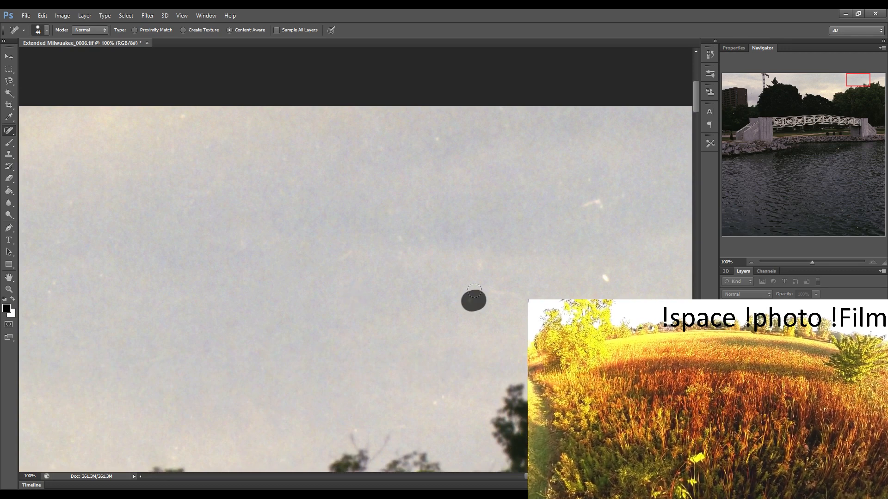
pyautogui.moveTo(483, 251); pyautogui.dragTo(483, 265)
pyautogui.click(400, 239)
pyautogui.moveTo(401, 254); pyautogui.dragTo(411, 257)
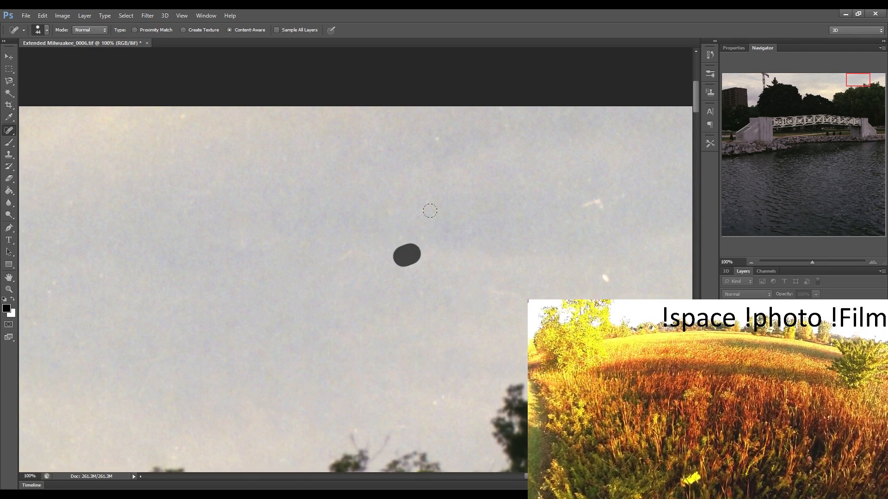
# Heal the specks along the top edge, the faint spots below them and the white angled mark to their right
pyautogui.moveTo(436, 124)
pyautogui.mouseDown()
pyautogui.moveTo(439, 144)
pyautogui.moveTo(406, 117)
pyautogui.mouseUp()
pyautogui.moveTo(497, 130); pyautogui.dragTo(509, 113)
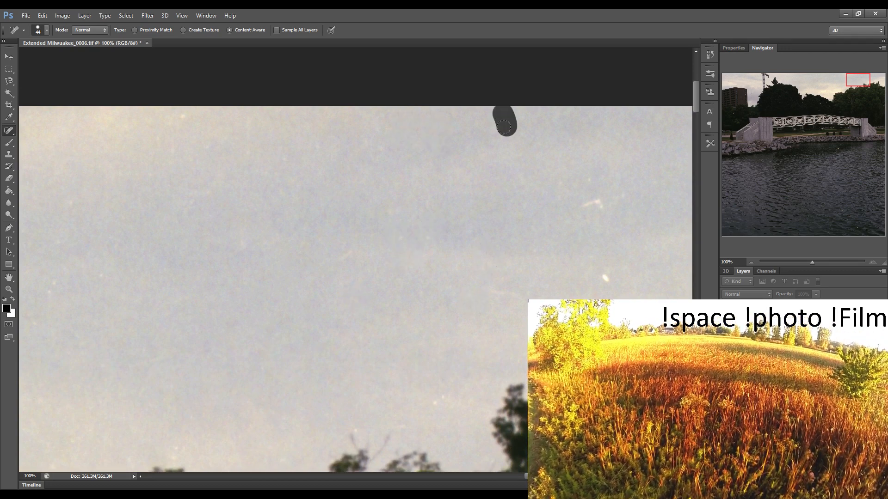
pyautogui.moveTo(521, 166); pyautogui.dragTo(523, 216)
pyautogui.moveTo(576, 201); pyautogui.dragTo(606, 202)
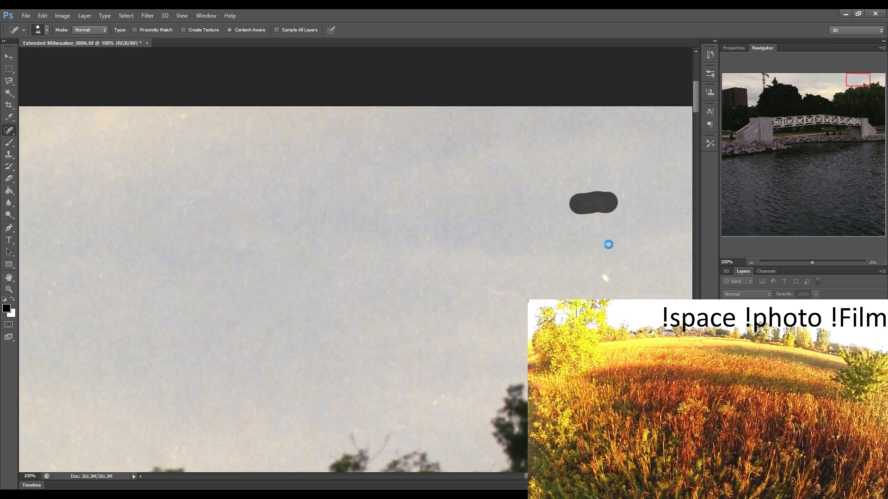
# Heal the curved white hair mark in the right part of the sky and the small marks below it above the trees
pyautogui.moveTo(591, 252); pyautogui.dragTo(405, 256)
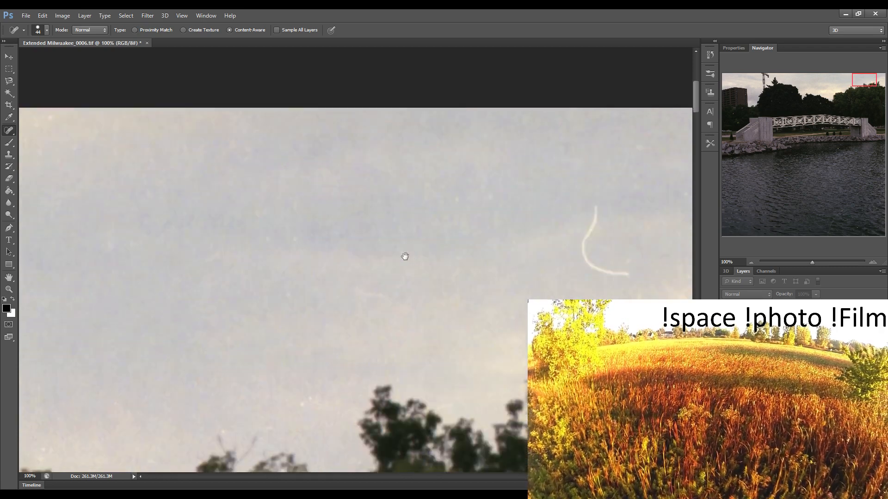
pyautogui.moveTo(314, 209)
pyautogui.mouseDown()
pyautogui.moveTo(301, 259)
pyautogui.moveTo(317, 275)
pyautogui.moveTo(355, 280)
pyautogui.mouseUp()
pyautogui.moveTo(319, 351); pyautogui.dragTo(313, 330)
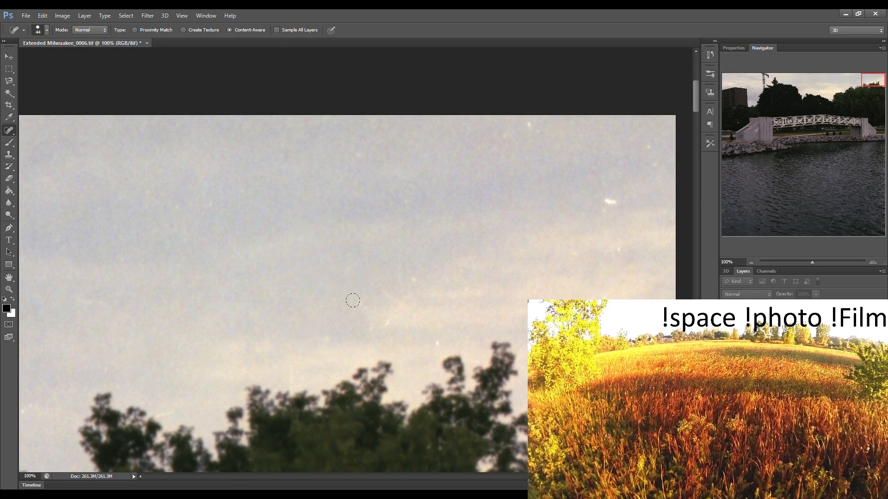
# Heal the faint marks and white specks above the trees and across the photo's upper-right corner
pyautogui.moveTo(353, 301); pyautogui.dragTo(385, 325)
pyautogui.click(390, 322)
pyautogui.click(436, 344)
pyautogui.click(413, 278)
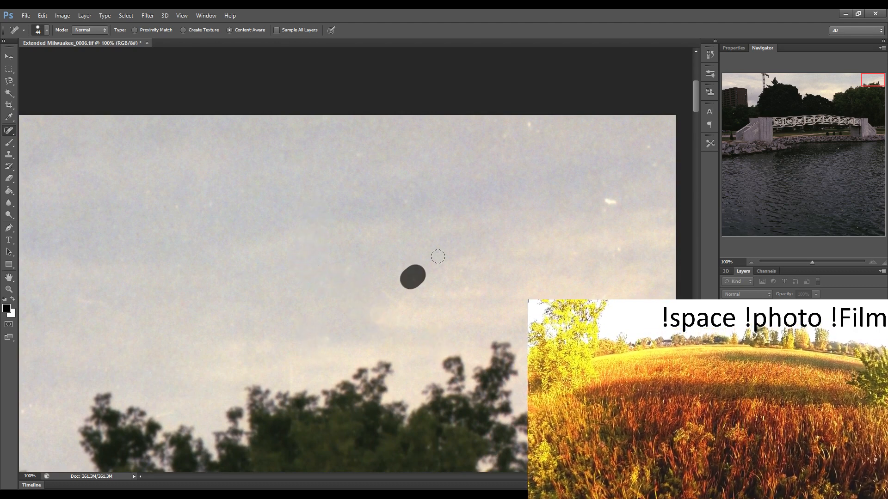
pyautogui.click(530, 124)
pyautogui.click(608, 201)
pyautogui.click(616, 251)
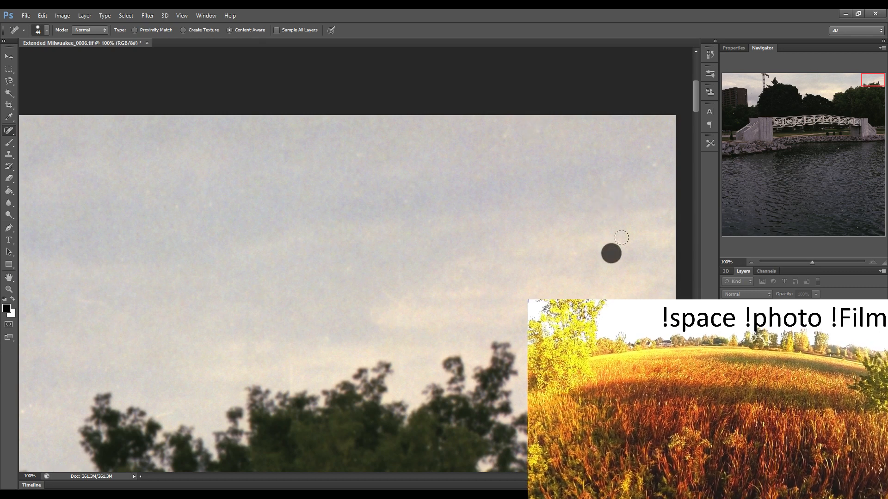
pyautogui.click(647, 149)
# Heal the white specks on the apartment building's windows and the dark spot in the sky beside its right wall
pyautogui.click(726, 95)
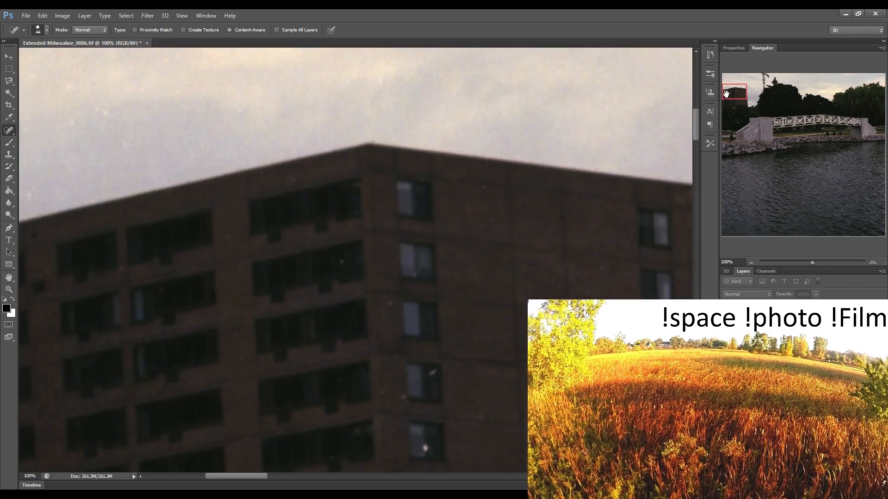
pyautogui.moveTo(203, 133)
pyautogui.mouseDown()
pyautogui.moveTo(162, 109)
pyautogui.moveTo(101, 106)
pyautogui.mouseUp()
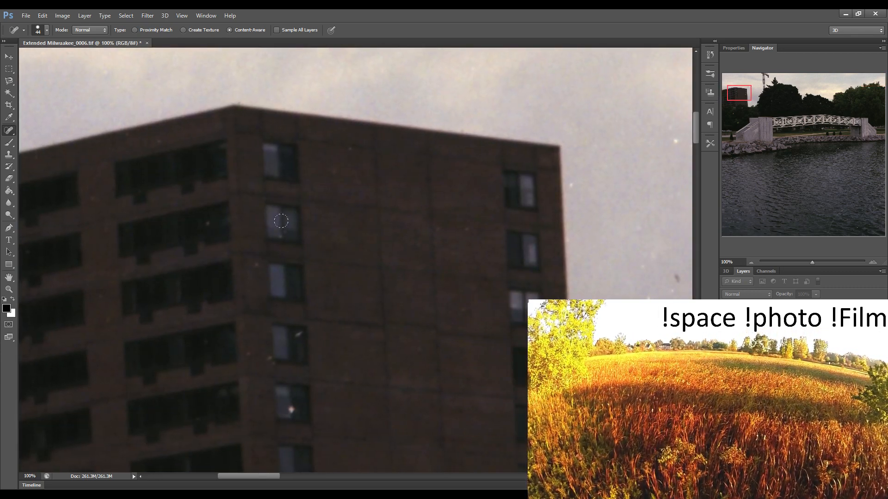
pyautogui.click(302, 332)
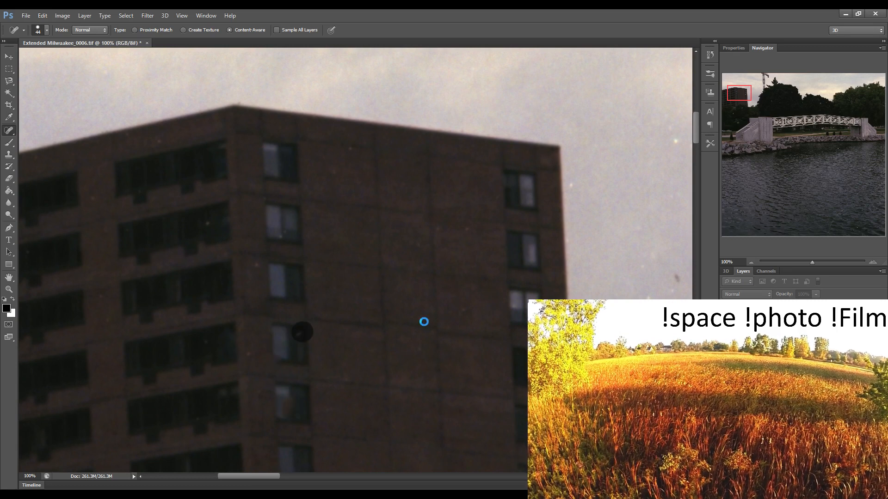
pyautogui.click(646, 257)
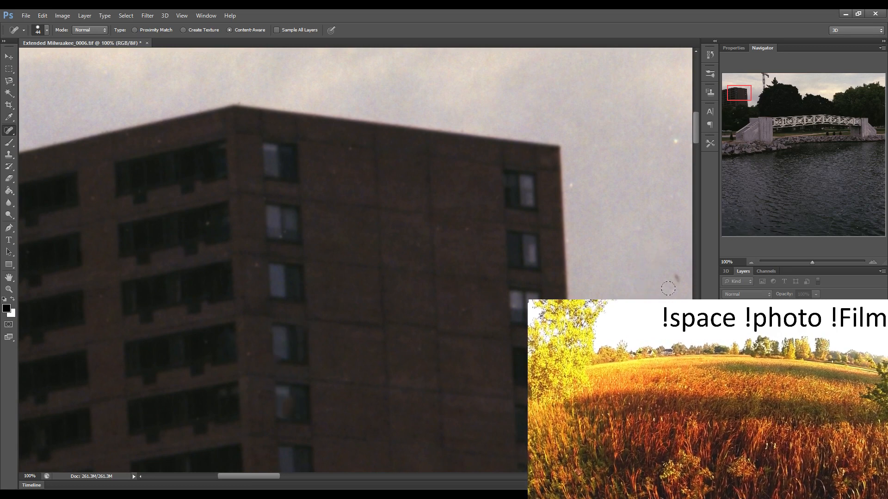
pyautogui.moveTo(674, 266); pyautogui.dragTo(674, 289)
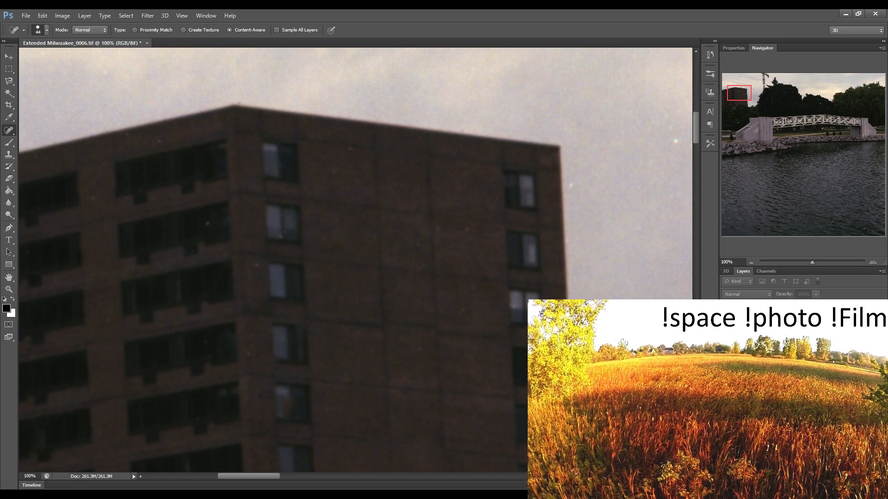
# Heal the white specks in the sky just beside the building's upper right corner
pyautogui.moveTo(631, 284); pyautogui.dragTo(439, 264)
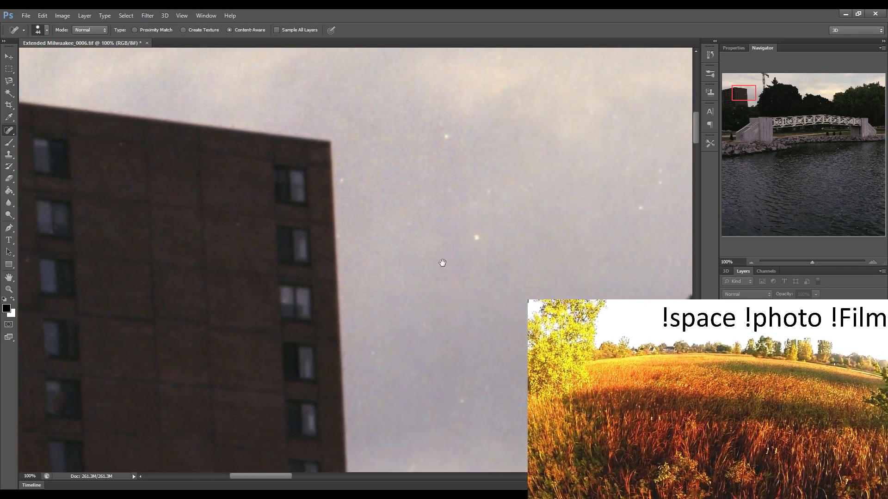
pyautogui.click(408, 136)
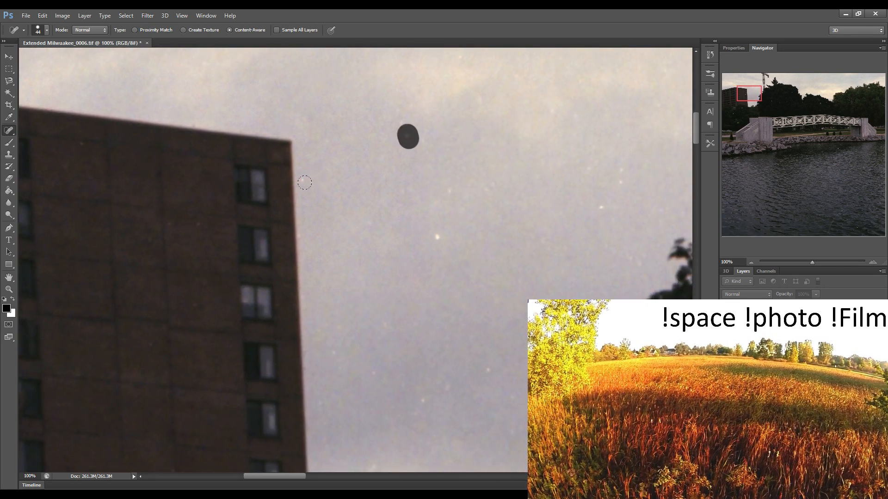
pyautogui.moveTo(308, 178); pyautogui.dragTo(308, 187)
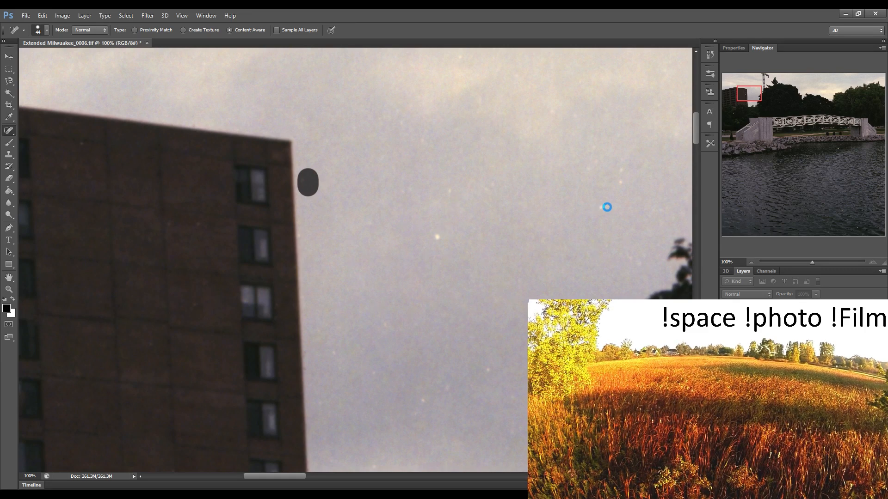
pyautogui.click(438, 241)
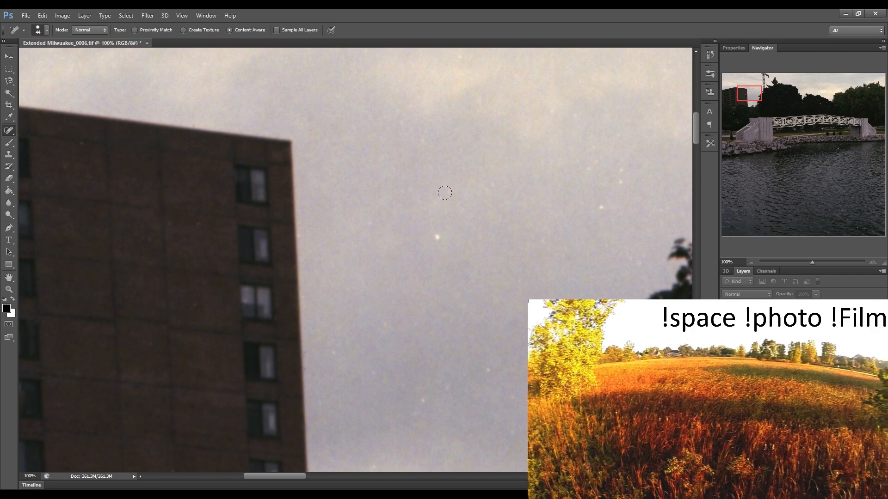
pyautogui.moveTo(448, 195); pyautogui.dragTo(448, 201)
pyautogui.moveTo(434, 234); pyautogui.dragTo(434, 241)
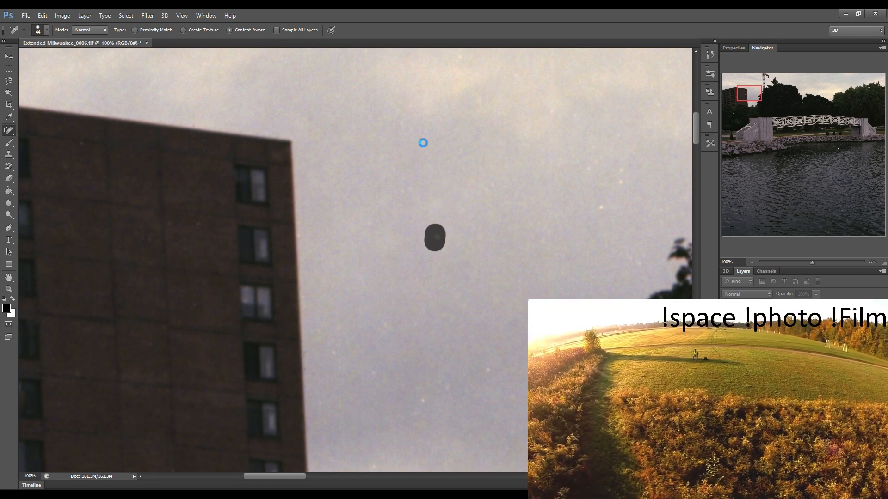
pyautogui.click(419, 148)
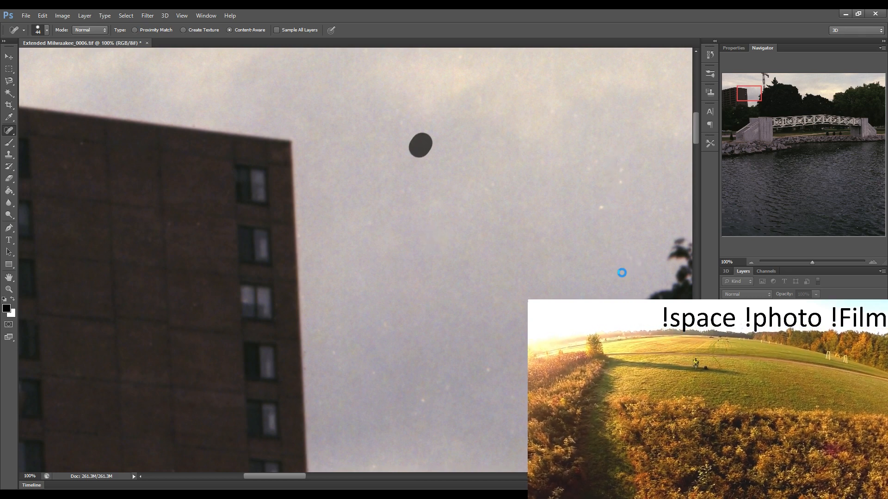
# Heal the remaining specks in the sky near the tree branch and in the lower sky between building and tree
pyautogui.click(599, 205)
pyautogui.moveTo(621, 168); pyautogui.dragTo(621, 183)
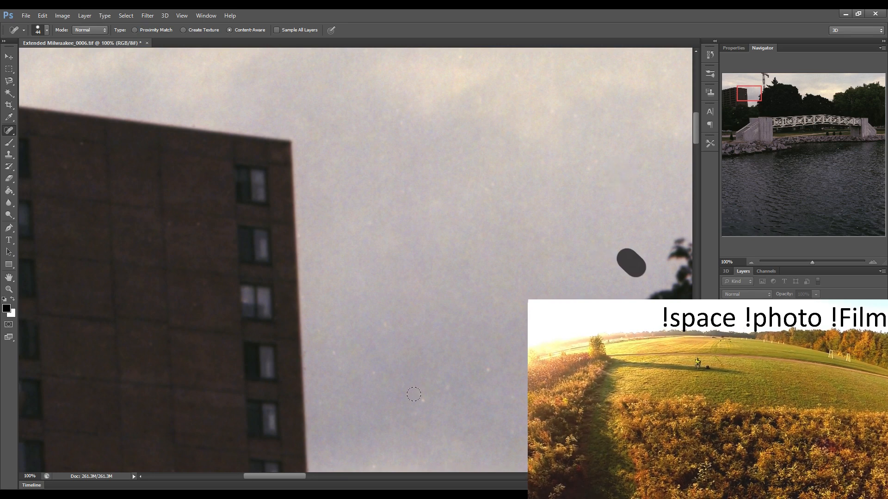
pyautogui.click(372, 375)
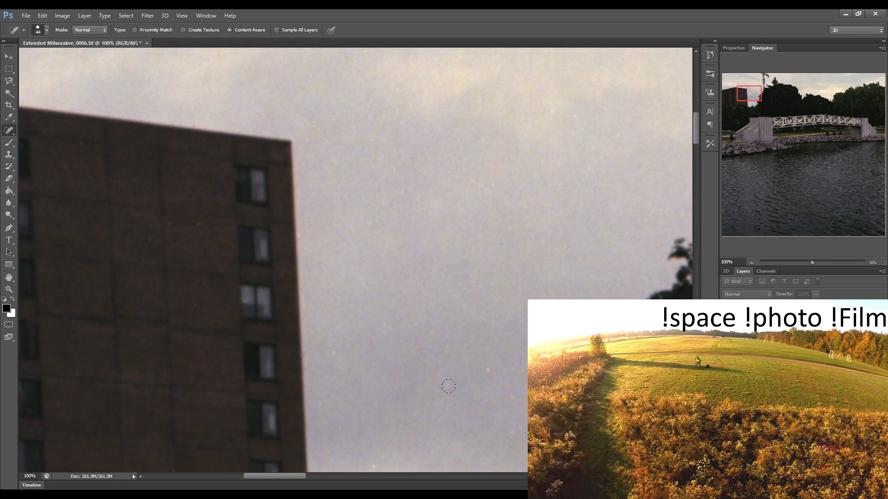
pyautogui.click(450, 387)
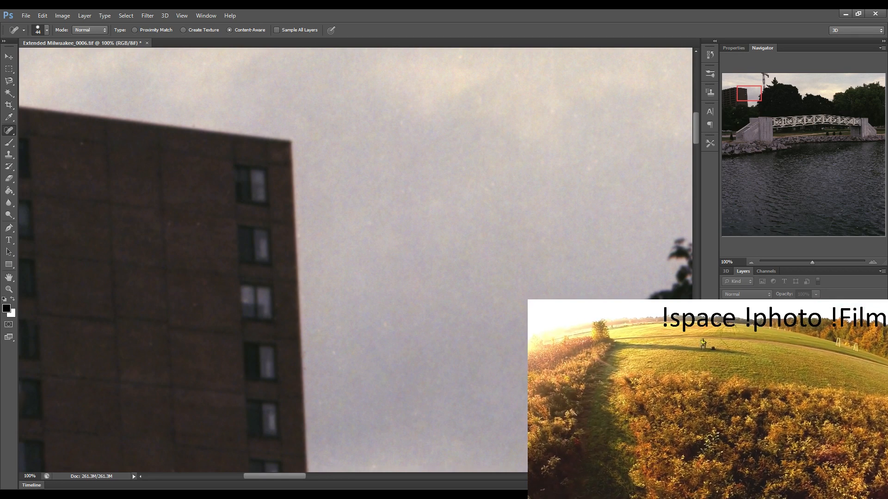
# Heal the bright pinkish-white specks in the dark foliage of the large tree
pyautogui.moveTo(534, 304); pyautogui.dragTo(301, 294)
pyautogui.moveTo(418, 287); pyautogui.dragTo(317, 284)
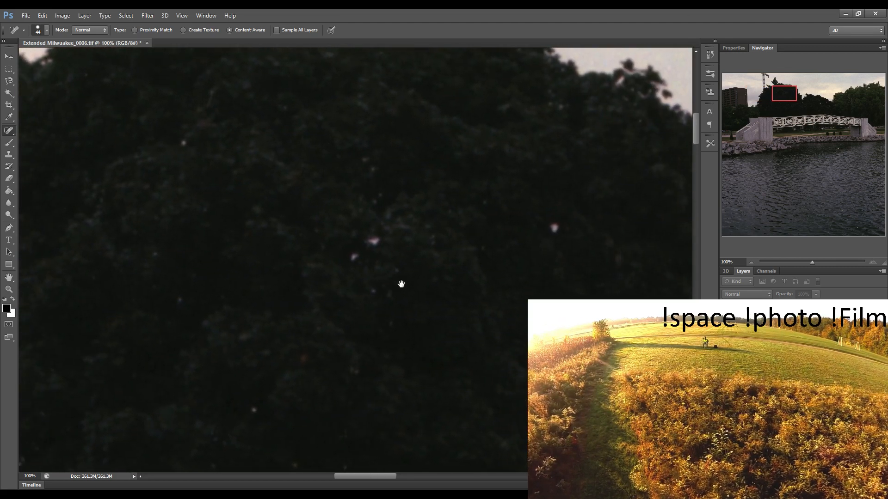
pyautogui.moveTo(400, 284); pyautogui.dragTo(575, 275)
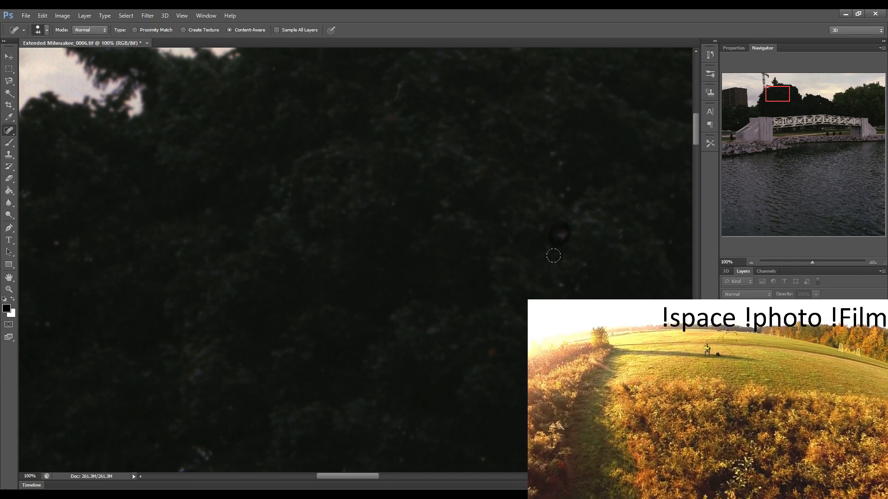
pyautogui.moveTo(576, 265); pyautogui.dragTo(323, 214)
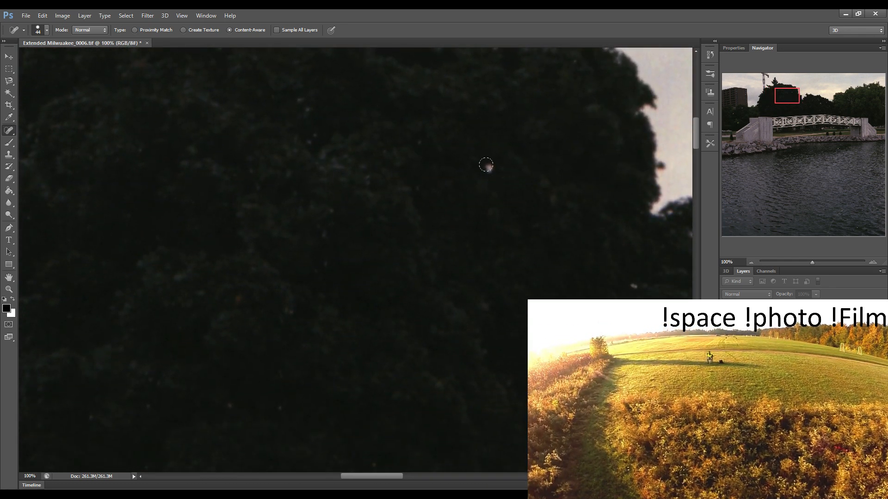
# Heal the specks in the sky gap between the trees, plus the large white spots and slanted scratch above the treetops
pyautogui.moveTo(522, 217); pyautogui.dragTo(266, 243)
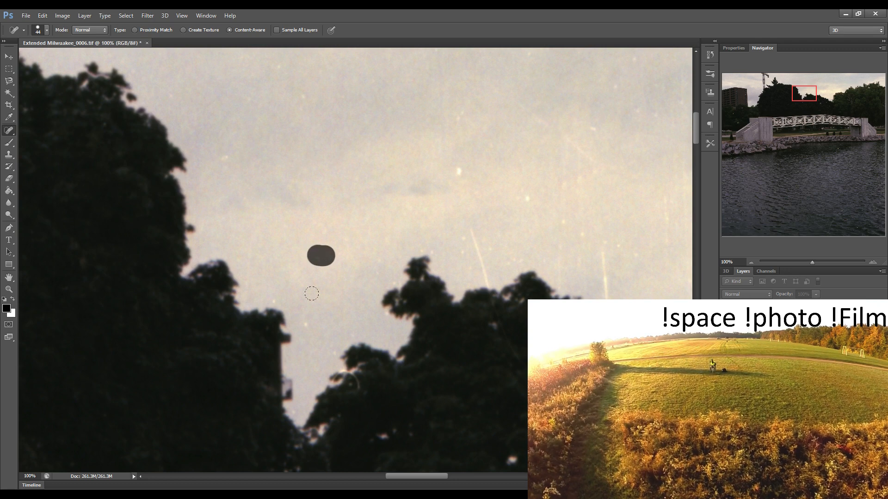
pyautogui.click(307, 323)
pyautogui.click(273, 297)
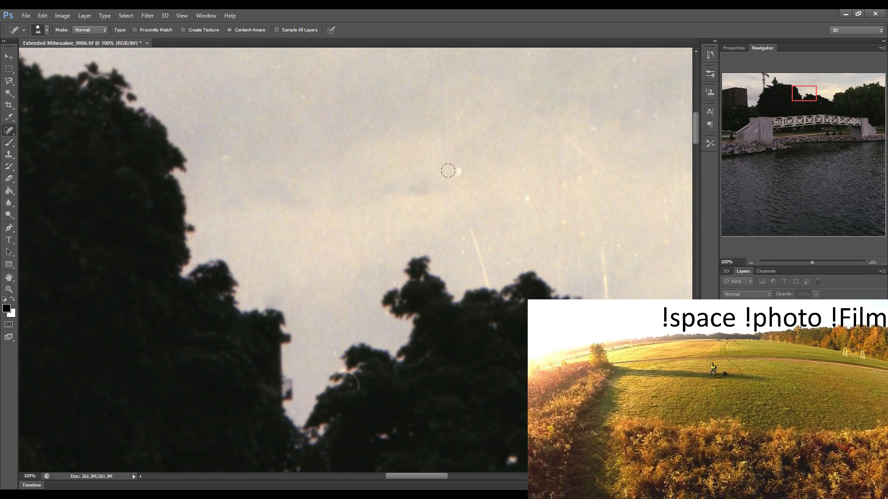
pyautogui.click(458, 171)
pyautogui.moveTo(472, 246); pyautogui.dragTo(482, 277)
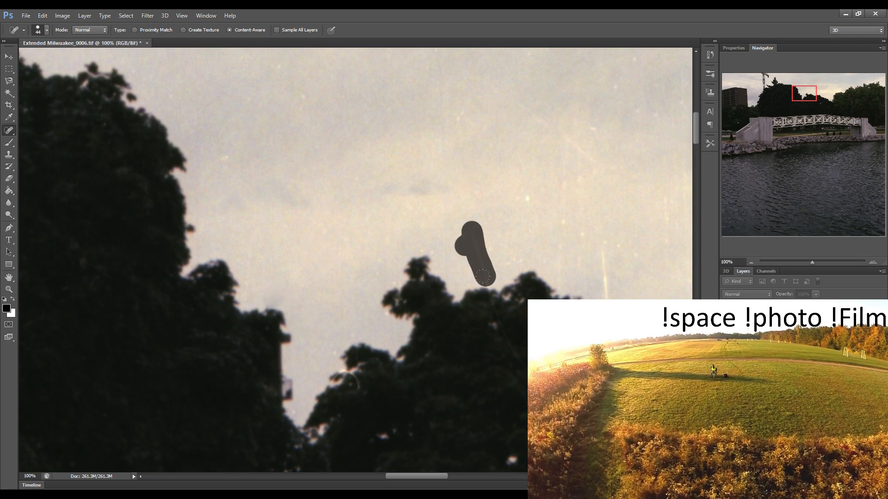
pyautogui.click(529, 203)
# Heal the long vertical scratches and nearby specks in the right part of this sky section
pyautogui.moveTo(562, 169)
pyautogui.mouseDown()
pyautogui.moveTo(558, 250)
pyautogui.moveTo(577, 202)
pyautogui.moveTo(581, 143)
pyautogui.mouseUp()
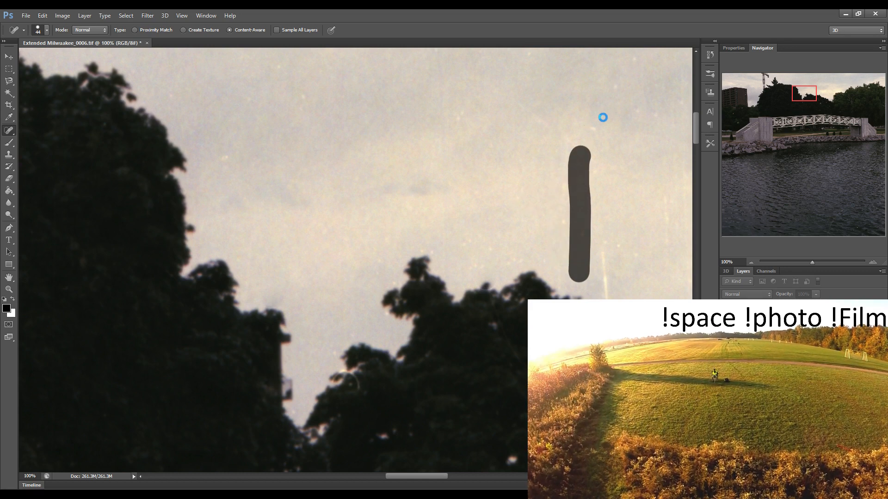
pyautogui.moveTo(621, 63); pyautogui.dragTo(590, 127)
pyautogui.click(613, 84)
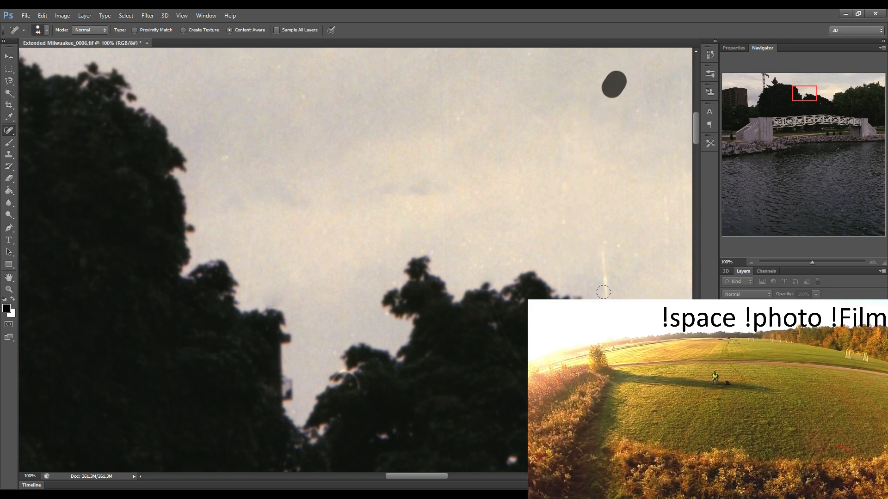
pyautogui.moveTo(627, 54); pyautogui.dragTo(600, 283)
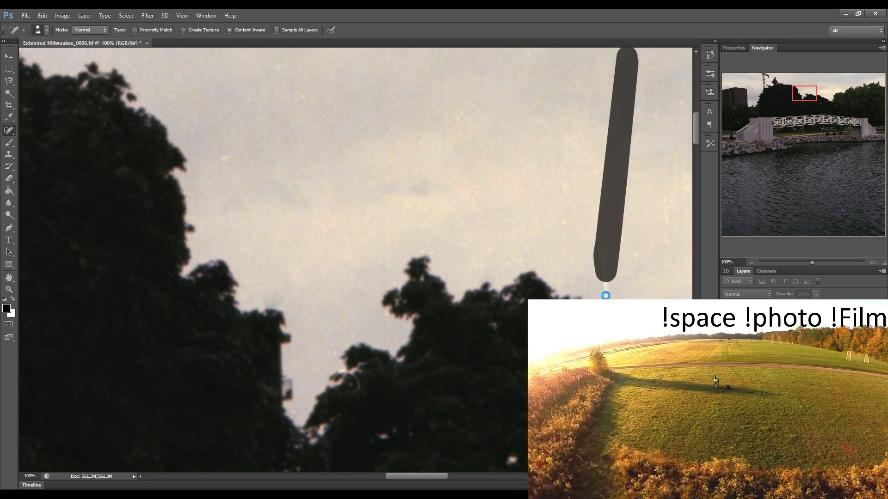
pyautogui.click(584, 54)
pyautogui.moveTo(605, 245); pyautogui.dragTo(606, 293)
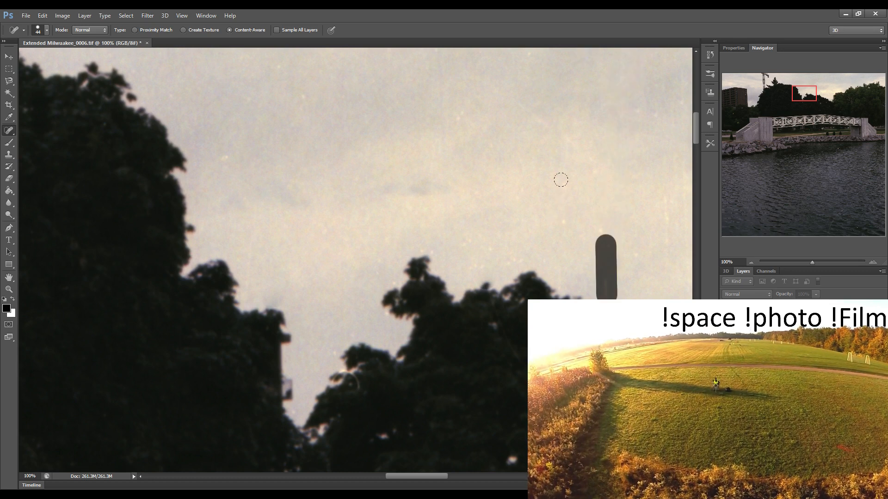
pyautogui.moveTo(560, 179)
pyautogui.mouseDown()
pyautogui.moveTo(557, 216)
pyautogui.moveTo(554, 204)
pyautogui.moveTo(647, 284)
pyautogui.mouseUp()
pyautogui.moveTo(666, 196); pyautogui.dragTo(671, 224)
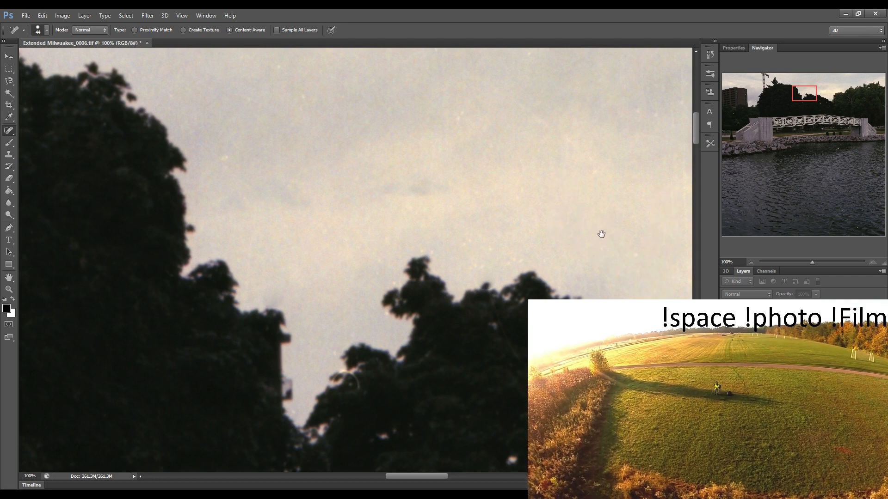
# Heal the faint vertical streaks and the cluster of small scratches above the treetops in the next sky section
pyautogui.moveTo(601, 234)
pyautogui.mouseDown()
pyautogui.moveTo(357, 232)
pyautogui.moveTo(458, 224)
pyautogui.moveTo(428, 236)
pyautogui.mouseUp()
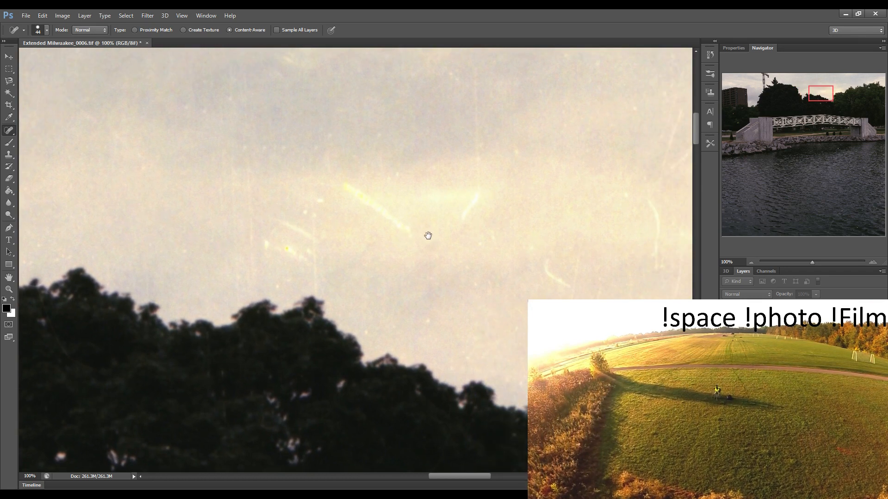
pyautogui.moveTo(230, 246)
pyautogui.mouseDown()
pyautogui.moveTo(228, 103)
pyautogui.moveTo(251, 214)
pyautogui.moveTo(252, 283)
pyautogui.mouseUp()
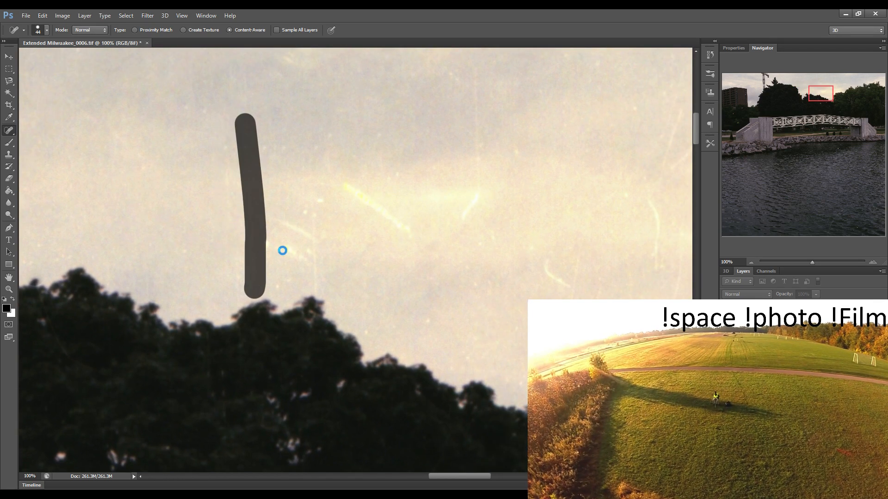
pyautogui.moveTo(268, 242)
pyautogui.mouseDown()
pyautogui.moveTo(310, 268)
pyautogui.moveTo(290, 227)
pyautogui.mouseUp()
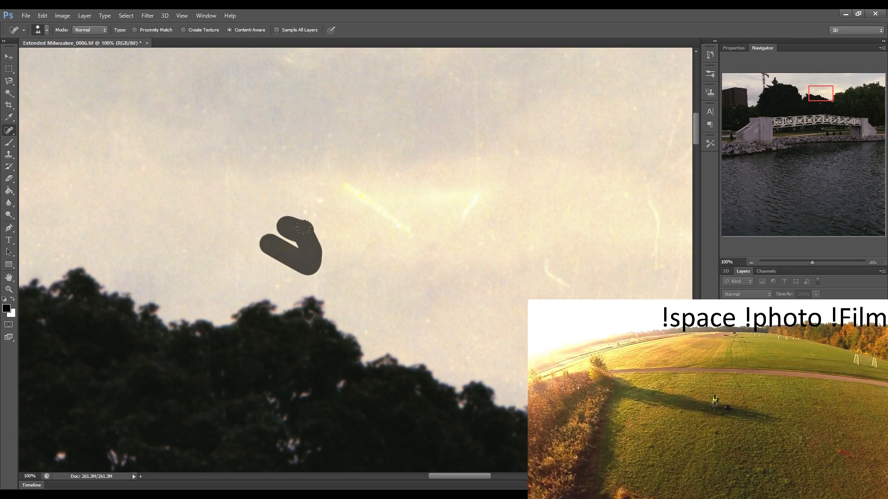
pyautogui.click(278, 281)
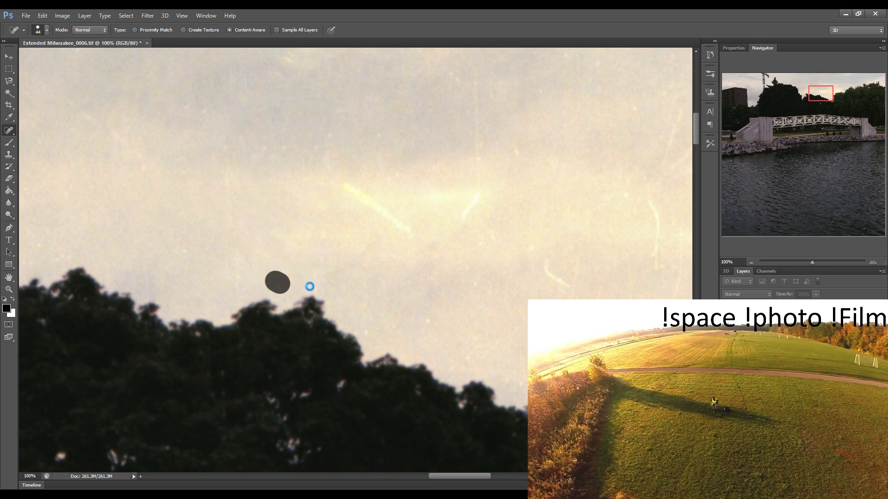
pyautogui.moveTo(314, 296); pyautogui.dragTo(314, 267)
pyautogui.moveTo(229, 221); pyautogui.dragTo(234, 289)
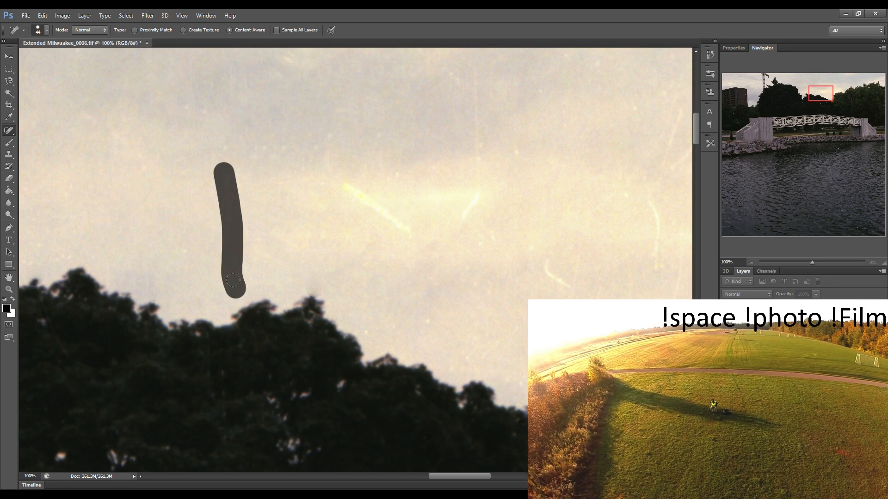
# Heal the yellow diagonal scratch, the short scratch with its vertical line, and the curved mark and faint lines to their right
pyautogui.moveTo(338, 181); pyautogui.dragTo(416, 237)
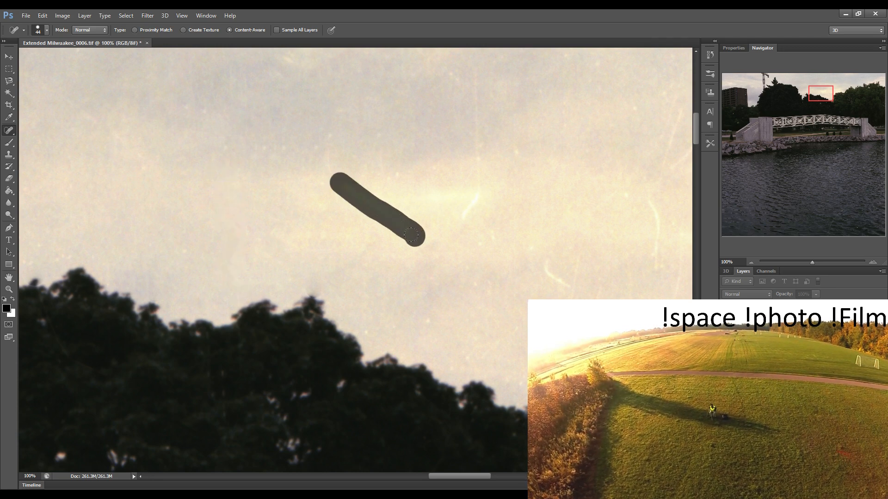
pyautogui.moveTo(467, 200); pyautogui.dragTo(477, 56)
pyautogui.click(517, 148)
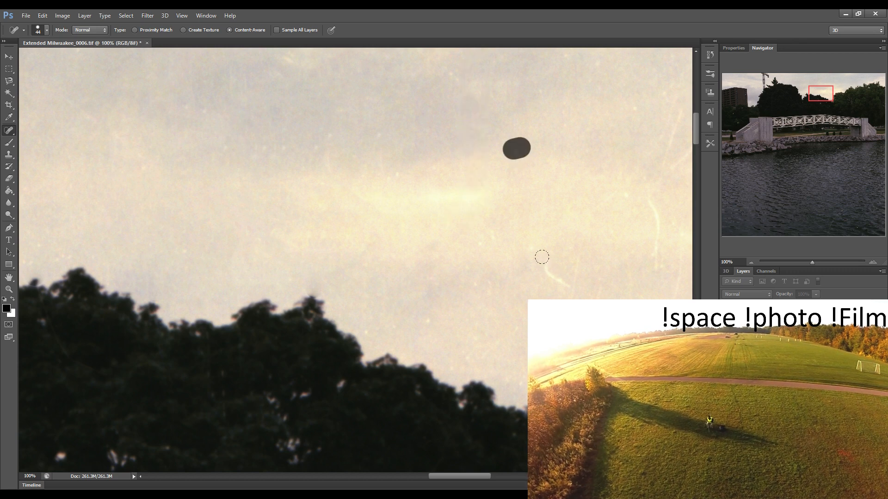
pyautogui.moveTo(538, 255)
pyautogui.mouseDown()
pyautogui.moveTo(545, 264)
pyautogui.moveTo(580, 262)
pyautogui.moveTo(568, 303)
pyautogui.mouseUp()
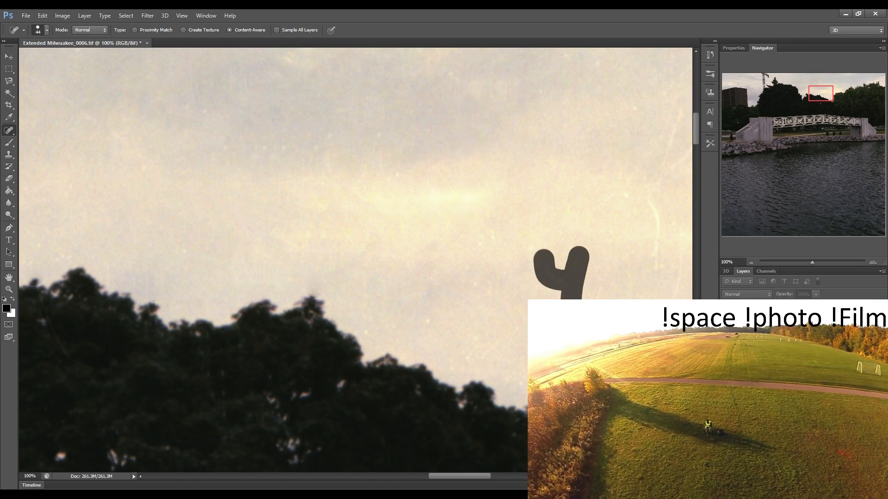
pyautogui.click(596, 296)
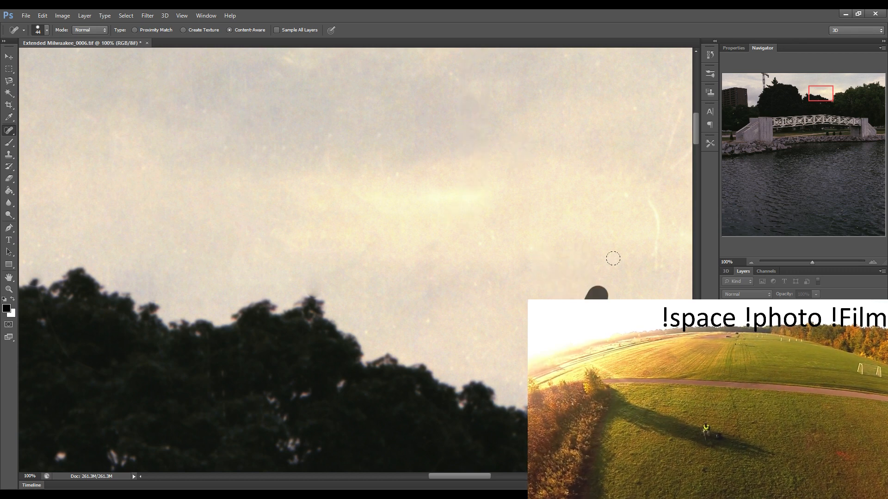
pyautogui.moveTo(622, 252); pyautogui.dragTo(626, 303)
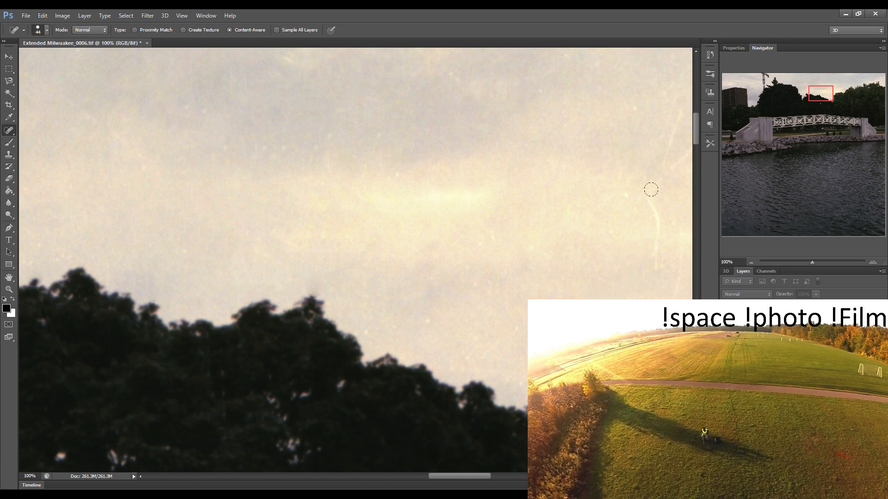
# Heal the curved scratch and the marks below it in the right part of the sky, plus the specks above the treetops
pyautogui.moveTo(652, 190)
pyautogui.mouseDown()
pyautogui.moveTo(658, 272)
pyautogui.moveTo(670, 279)
pyautogui.moveTo(679, 238)
pyautogui.mouseUp()
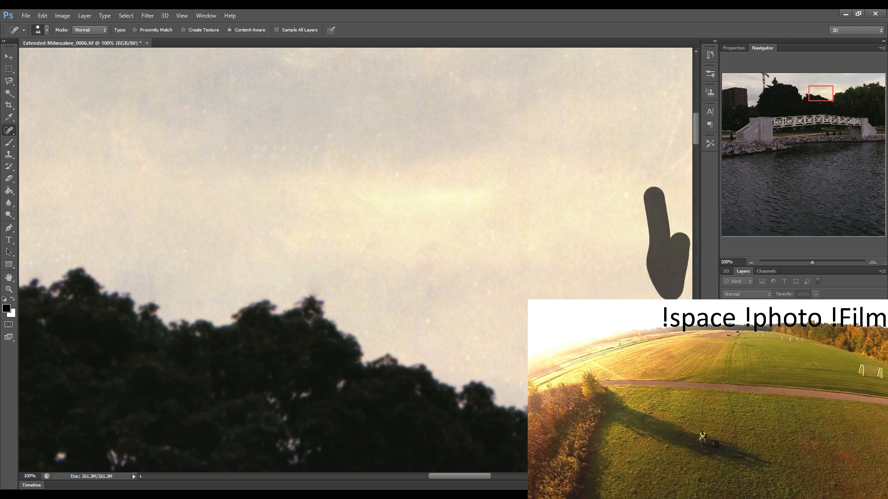
pyautogui.click(467, 359)
pyautogui.click(425, 311)
pyautogui.moveTo(612, 292)
pyautogui.mouseDown()
pyautogui.moveTo(478, 281)
pyautogui.moveTo(448, 264)
pyautogui.moveTo(387, 270)
pyautogui.mouseUp()
pyautogui.moveTo(300, 135)
pyautogui.mouseDown()
pyautogui.moveTo(288, 193)
pyautogui.moveTo(322, 157)
pyautogui.mouseUp()
# Heal the curved white fibre across the treetops and the long diagonal scratch in the sky at the photo's right edge
pyautogui.moveTo(399, 189)
pyautogui.mouseDown()
pyautogui.moveTo(141, 222)
pyautogui.moveTo(258, 189)
pyautogui.moveTo(113, 212)
pyautogui.mouseUp()
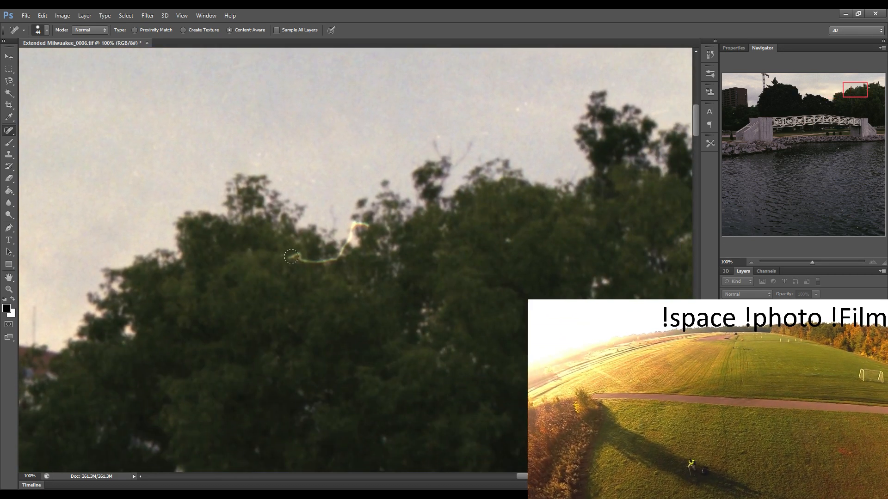
pyautogui.moveTo(291, 257)
pyautogui.mouseDown()
pyautogui.moveTo(337, 254)
pyautogui.moveTo(372, 218)
pyautogui.mouseUp()
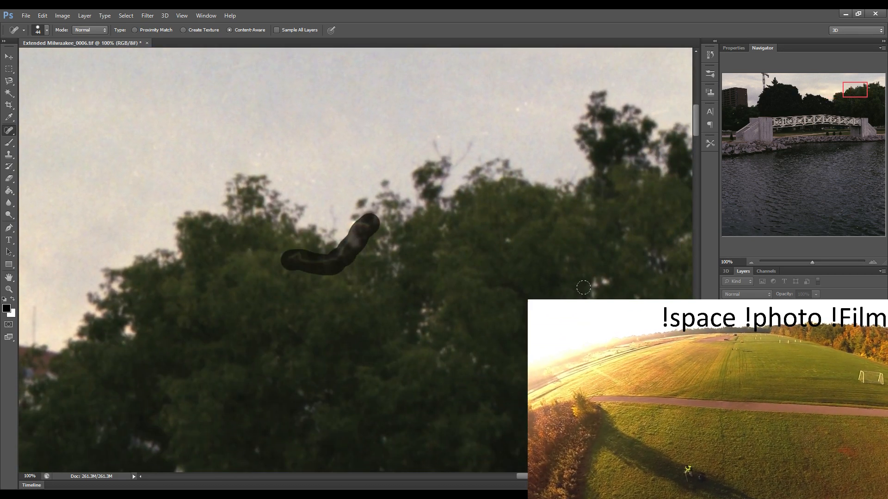
pyautogui.scroll(-2, 356, 259)
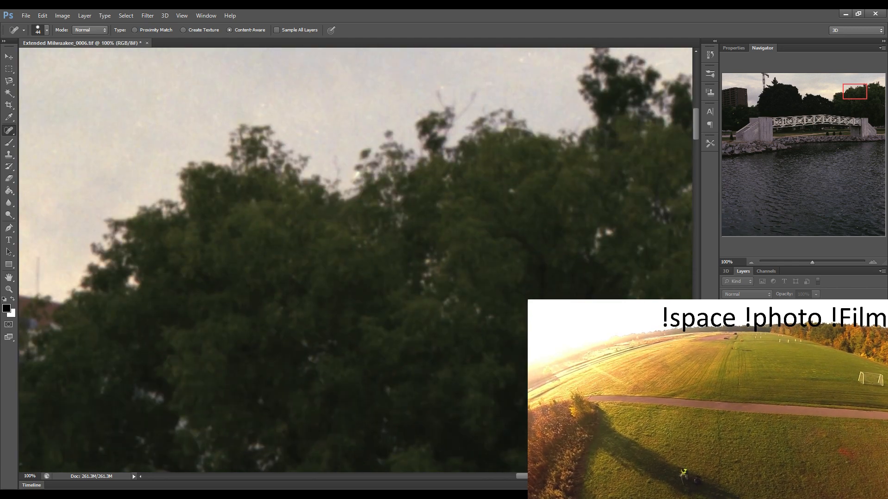
pyautogui.moveTo(587, 312); pyautogui.dragTo(356, 272)
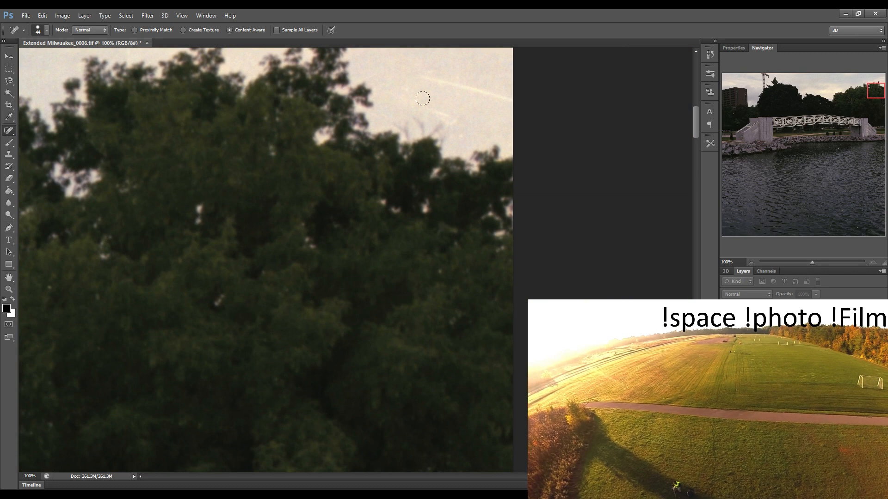
pyautogui.moveTo(438, 81)
pyautogui.mouseDown()
pyautogui.moveTo(503, 99)
pyautogui.moveTo(511, 111)
pyautogui.mouseUp()
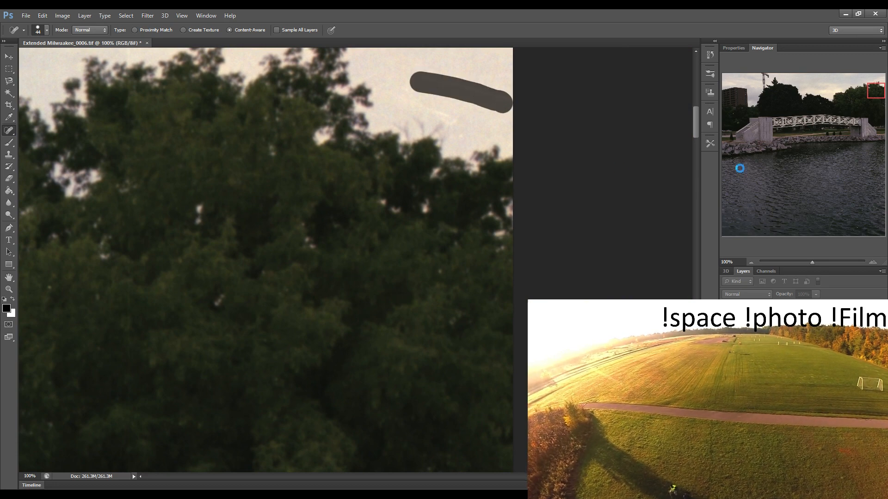
# Heal the bright orange spot in the trees, the curved scratch and speck in the sky beside the building, and the white speck in the foliage
pyautogui.click(729, 114)
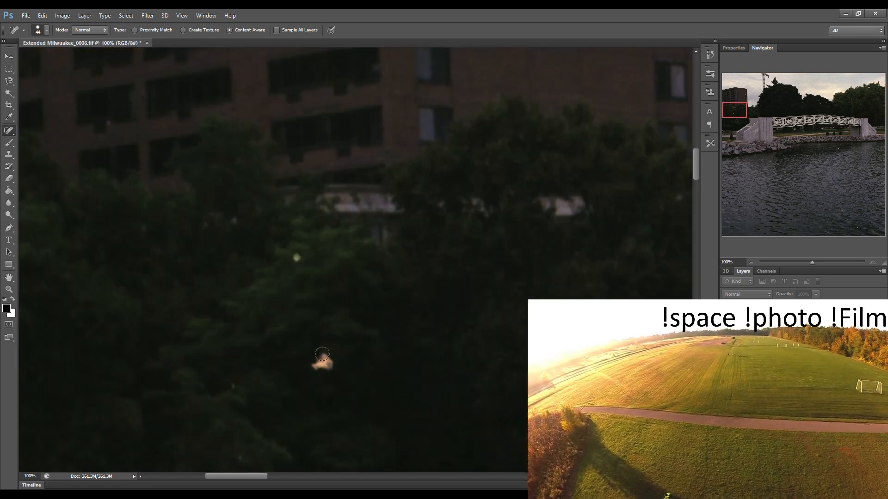
pyautogui.moveTo(321, 354); pyautogui.dragTo(326, 359)
pyautogui.moveTo(507, 288); pyautogui.dragTo(331, 278)
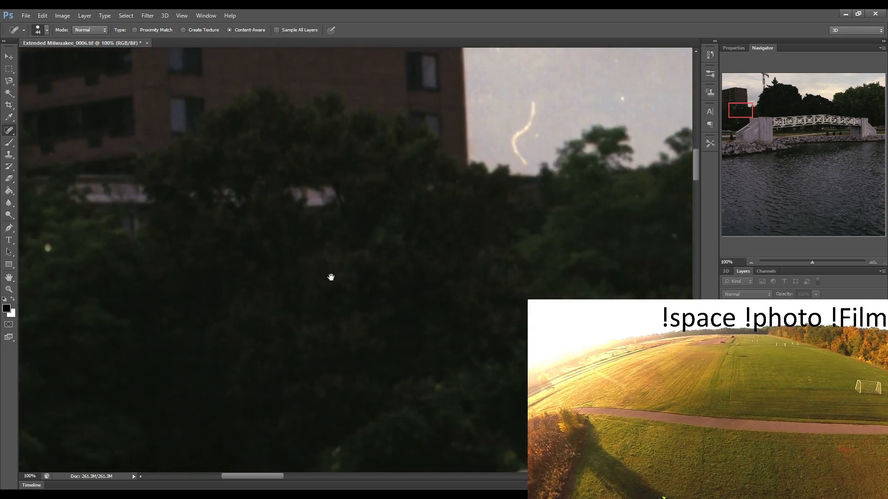
pyautogui.moveTo(343, 151)
pyautogui.mouseDown()
pyautogui.moveTo(343, 117)
pyautogui.moveTo(359, 97)
pyautogui.mouseUp()
pyautogui.click(444, 88)
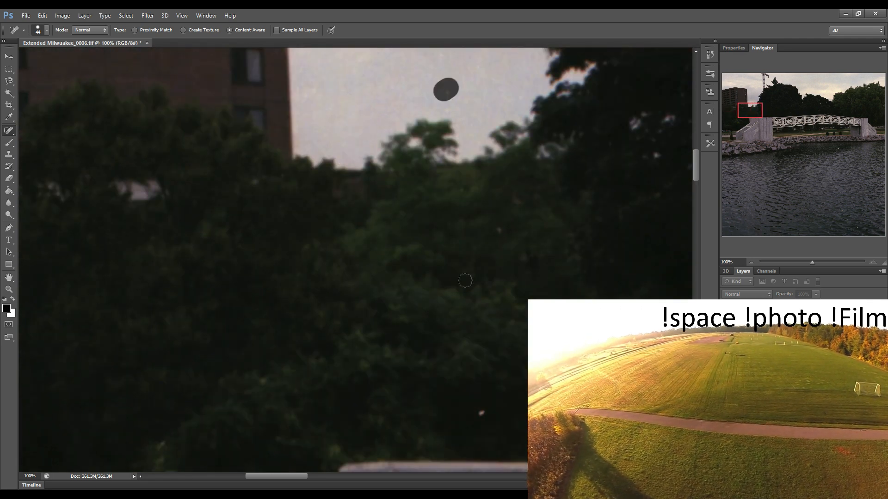
pyautogui.click(480, 414)
# Heal the small bright specks and the lower end of the faint scratch in the dark trees above the left part of the bridge railing
pyautogui.moveTo(556, 253); pyautogui.dragTo(287, 248)
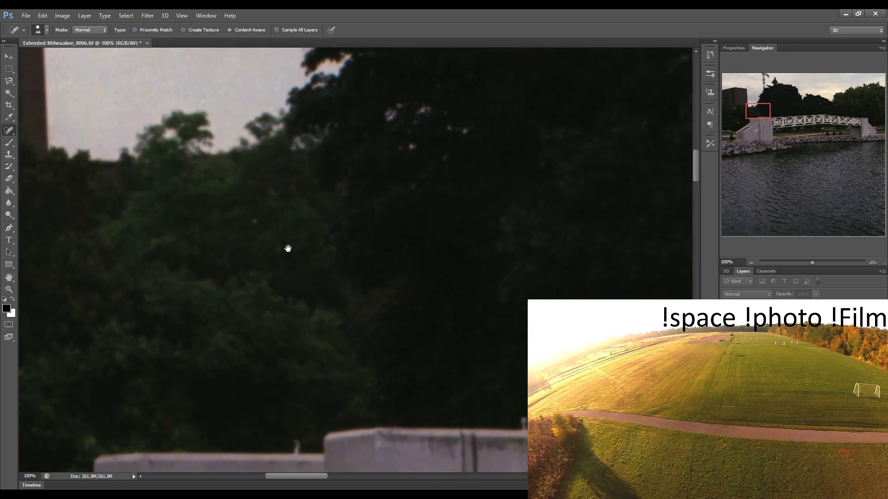
pyautogui.moveTo(428, 254); pyautogui.dragTo(285, 249)
pyautogui.moveTo(584, 252); pyautogui.dragTo(376, 254)
pyautogui.moveTo(330, 117); pyautogui.dragTo(349, 119)
pyautogui.click(378, 114)
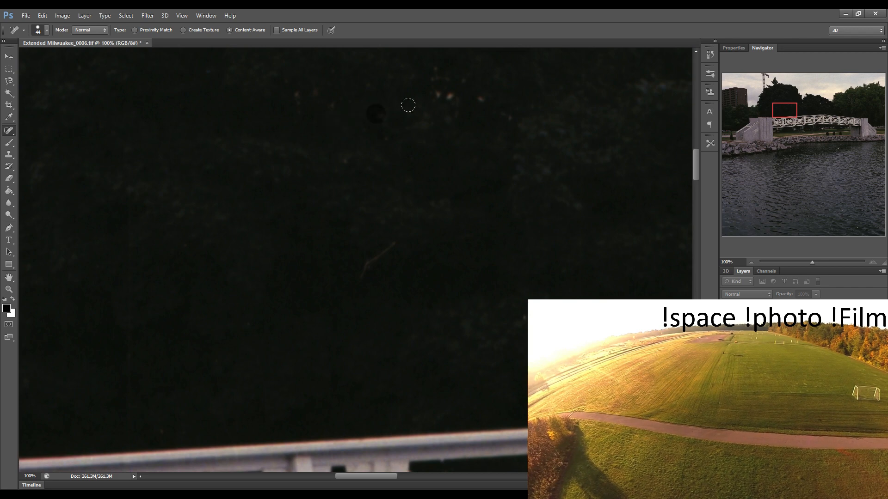
pyautogui.moveTo(431, 98)
pyautogui.mouseDown()
pyautogui.moveTo(468, 95)
pyautogui.moveTo(488, 99)
pyautogui.mouseUp()
pyautogui.moveTo(361, 255); pyautogui.dragTo(363, 269)
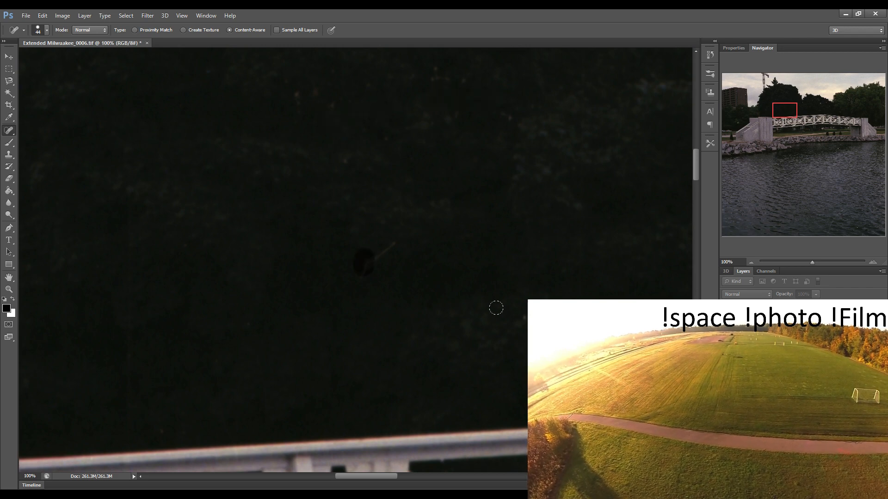
# Heal the curved hair mark in the dark trees just above the peak of the bridge railing
pyautogui.moveTo(574, 268); pyautogui.dragTo(325, 249)
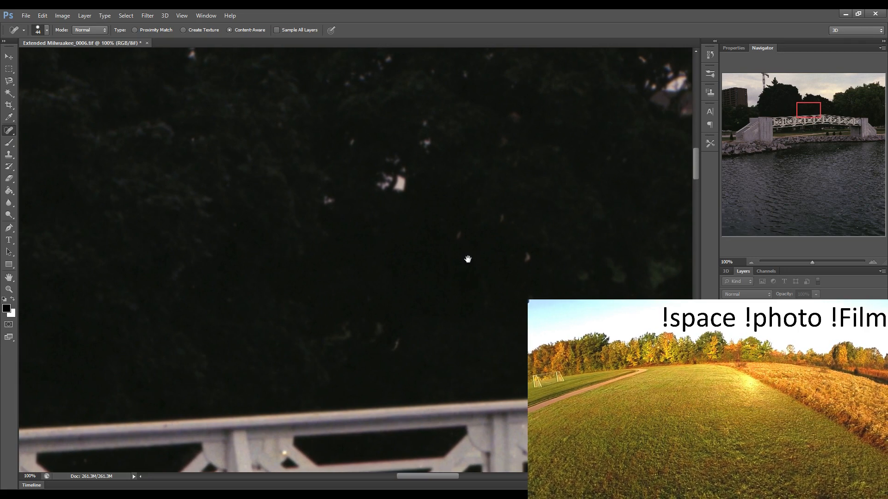
pyautogui.moveTo(467, 258); pyautogui.dragTo(287, 255)
pyautogui.moveTo(553, 252); pyautogui.dragTo(282, 252)
pyautogui.moveTo(407, 288); pyautogui.dragTo(350, 287)
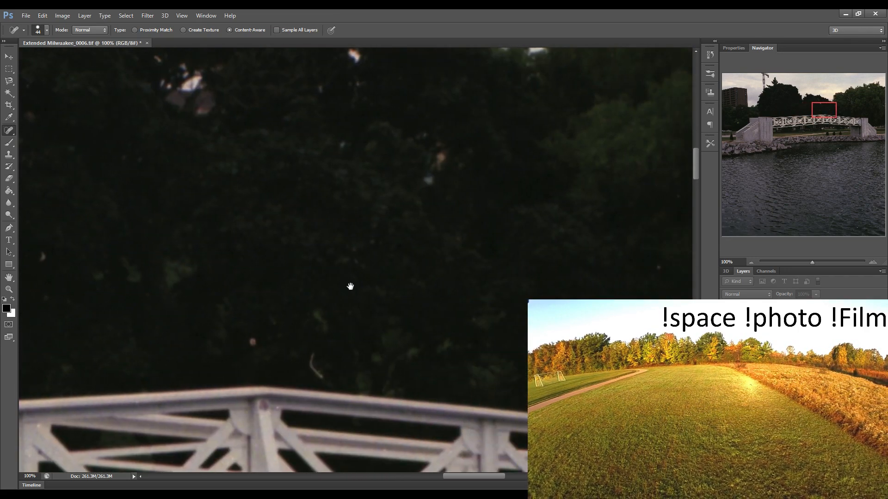
pyautogui.moveTo(321, 369); pyautogui.dragTo(316, 357)
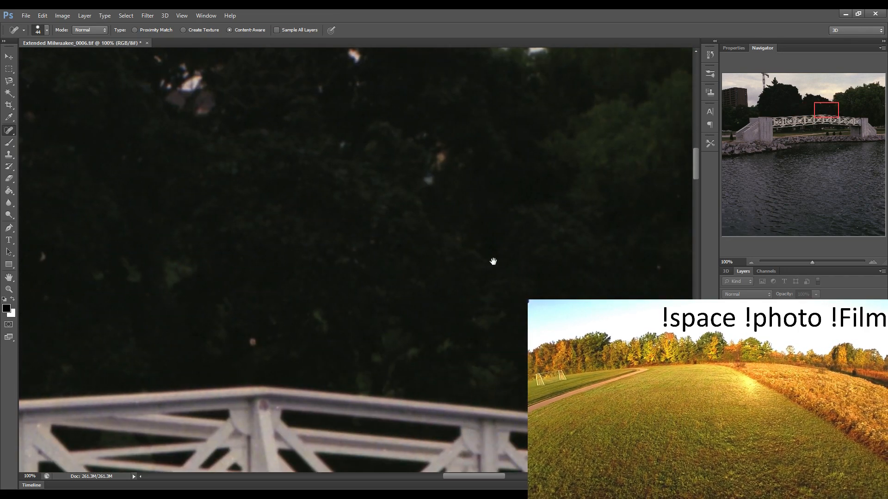
# Heal the cluster of small white specks in the dark trees above the right end of the bridge
pyautogui.moveTo(492, 259); pyautogui.dragTo(262, 260)
pyautogui.moveTo(416, 250); pyautogui.dragTo(311, 254)
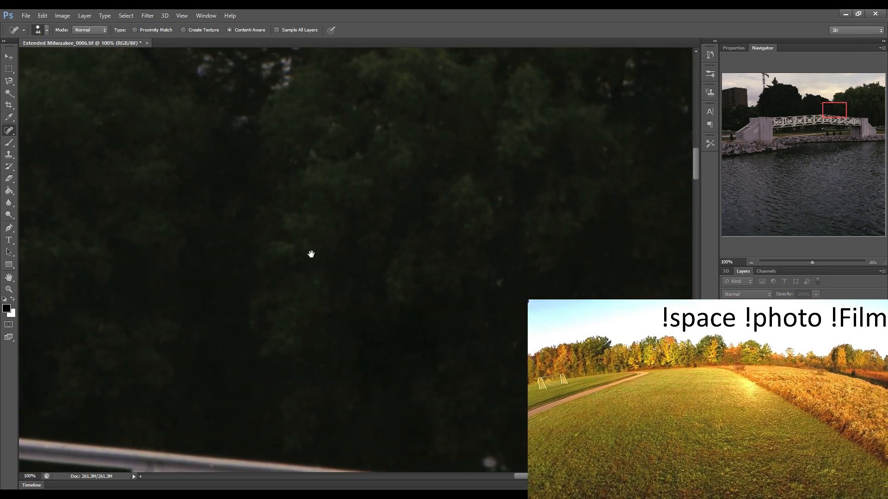
pyautogui.moveTo(657, 260); pyautogui.dragTo(324, 247)
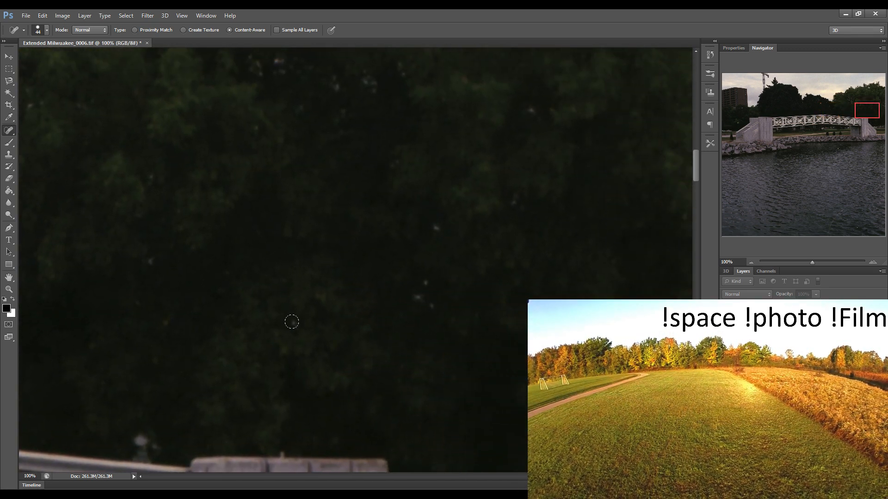
pyautogui.click(291, 321)
pyautogui.moveTo(420, 297); pyautogui.dragTo(424, 278)
pyautogui.click(435, 227)
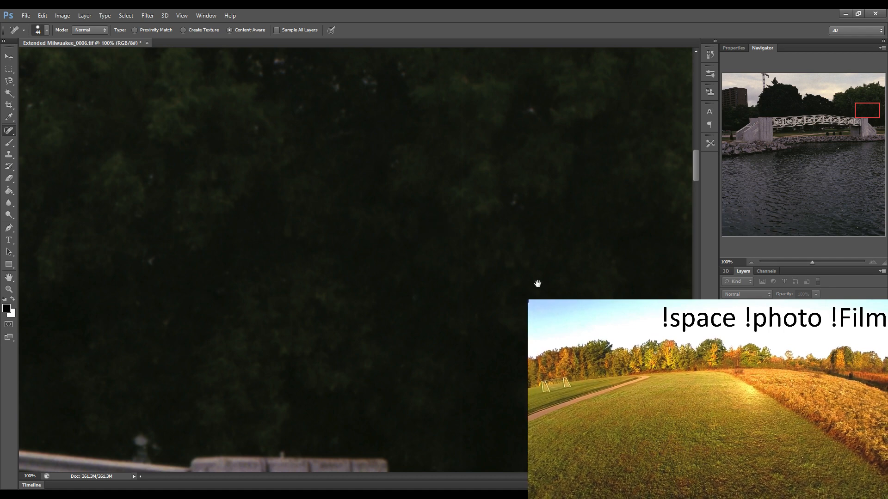
# Heal the small specks on the side walls of the concrete stairway at the bridge's left end and around its lower steps
pyautogui.moveTo(514, 273); pyautogui.dragTo(324, 276)
pyautogui.moveTo(596, 277); pyautogui.dragTo(413, 282)
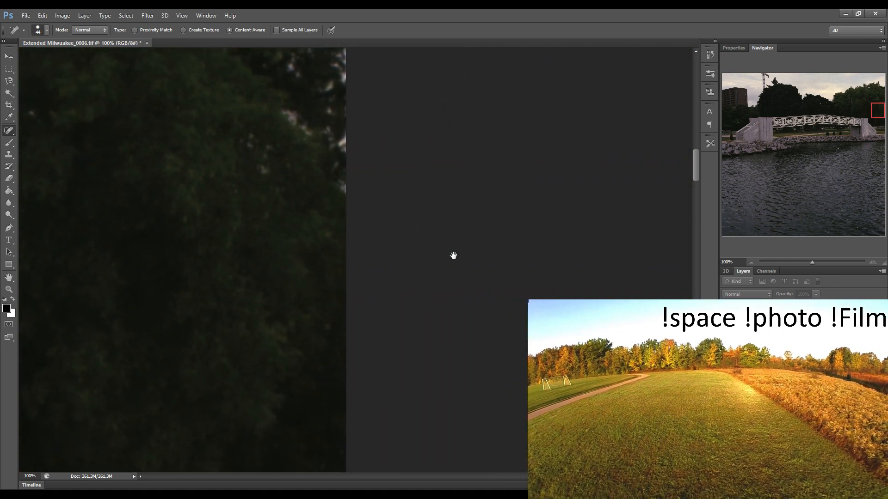
pyautogui.click(724, 135)
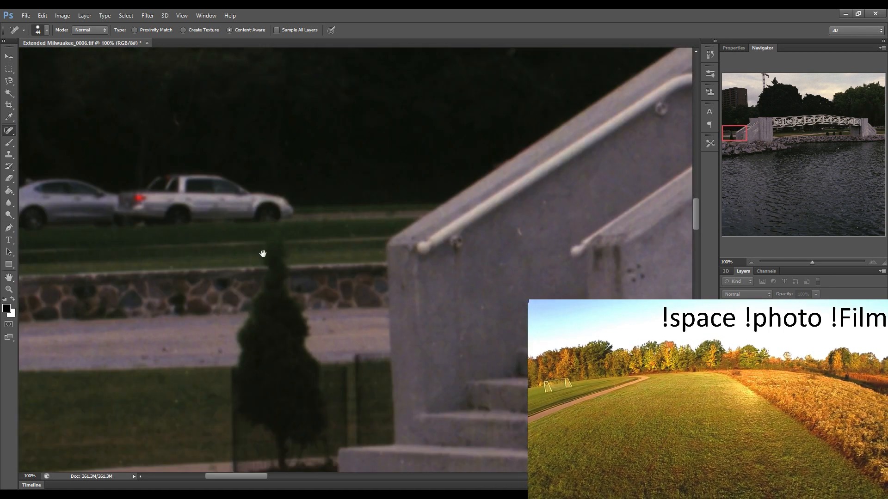
pyautogui.moveTo(232, 266); pyautogui.dragTo(245, 244)
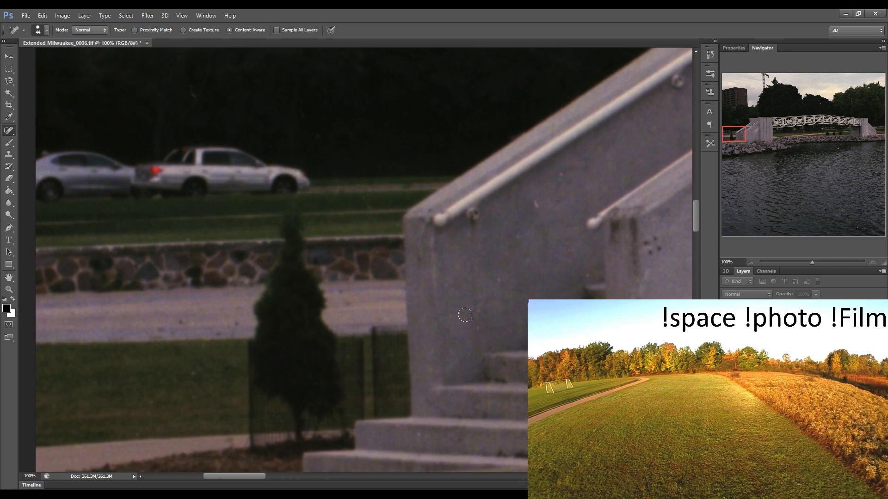
pyautogui.click(473, 316)
pyautogui.click(503, 278)
pyautogui.click(535, 206)
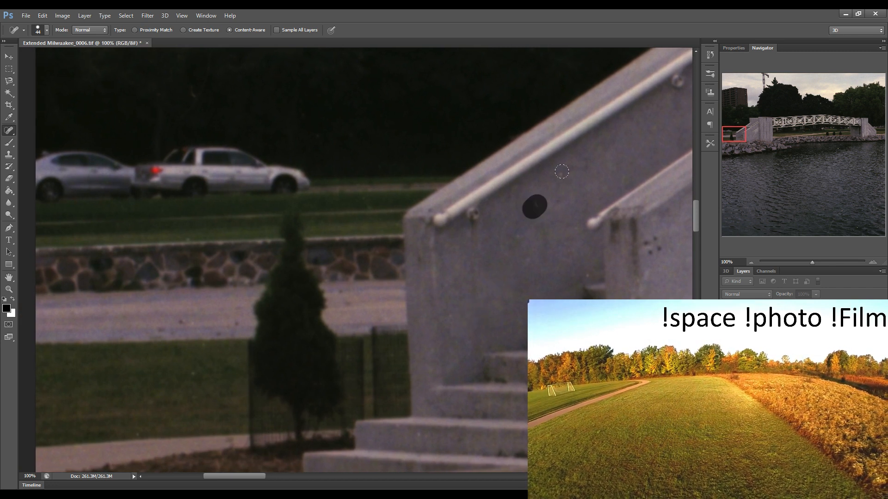
pyautogui.click(562, 172)
pyautogui.click(629, 296)
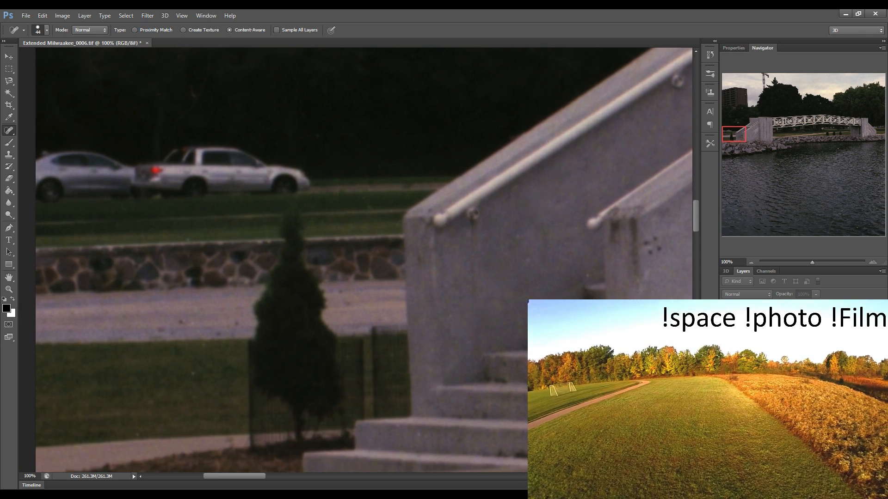
pyautogui.moveTo(527, 356); pyautogui.dragTo(490, 267)
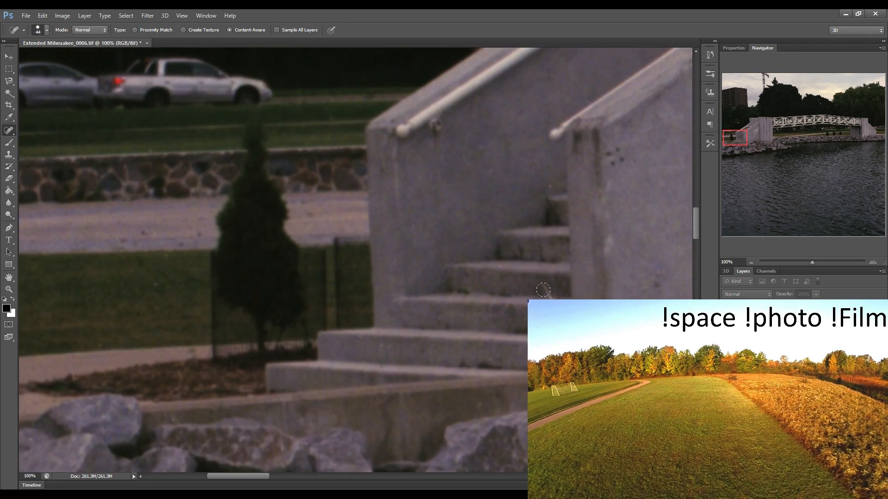
pyautogui.moveTo(544, 290)
pyautogui.mouseDown()
pyautogui.moveTo(554, 293)
pyautogui.moveTo(412, 293)
pyautogui.moveTo(281, 270)
pyautogui.moveTo(399, 246)
pyautogui.mouseUp()
pyautogui.click(304, 335)
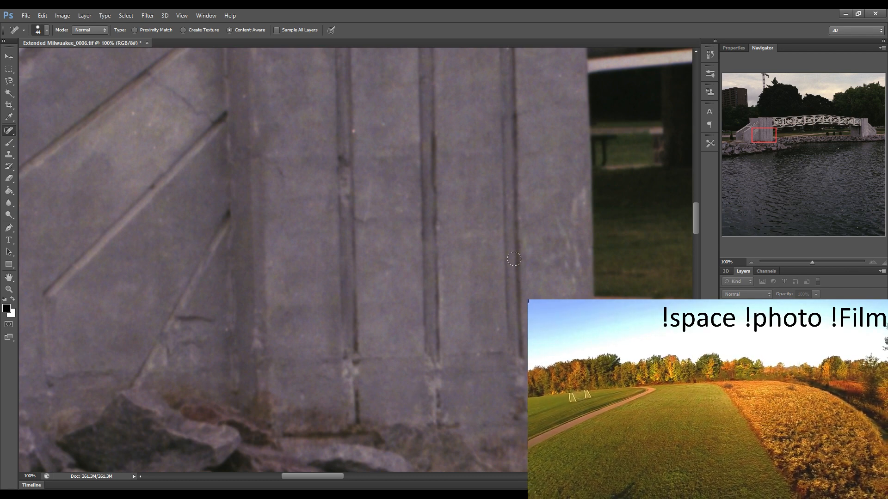
# Spot-heal the bright specks on the concrete ledge, the grass strip and the gravel path's edge behind the shoreline rocks, near the first shrub
pyautogui.moveTo(531, 256); pyautogui.dragTo(328, 252)
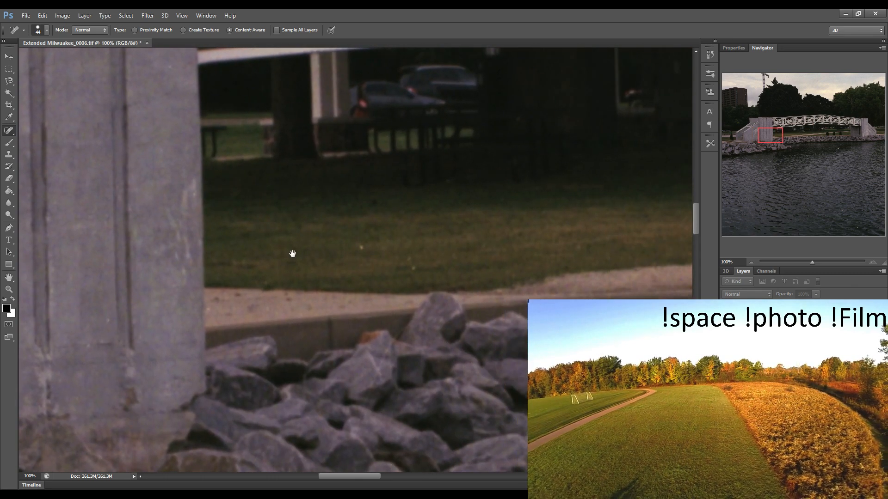
pyautogui.moveTo(527, 254); pyautogui.dragTo(264, 242)
pyautogui.moveTo(476, 252); pyautogui.dragTo(235, 254)
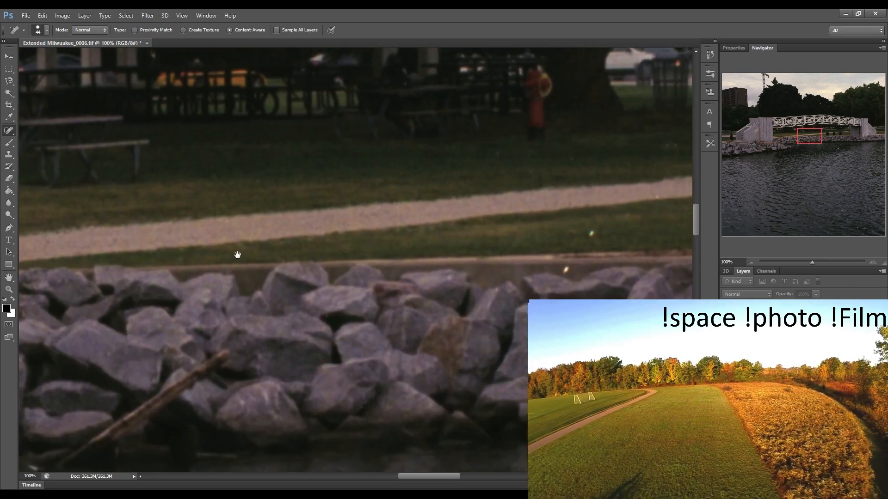
pyautogui.moveTo(439, 250); pyautogui.dragTo(281, 244)
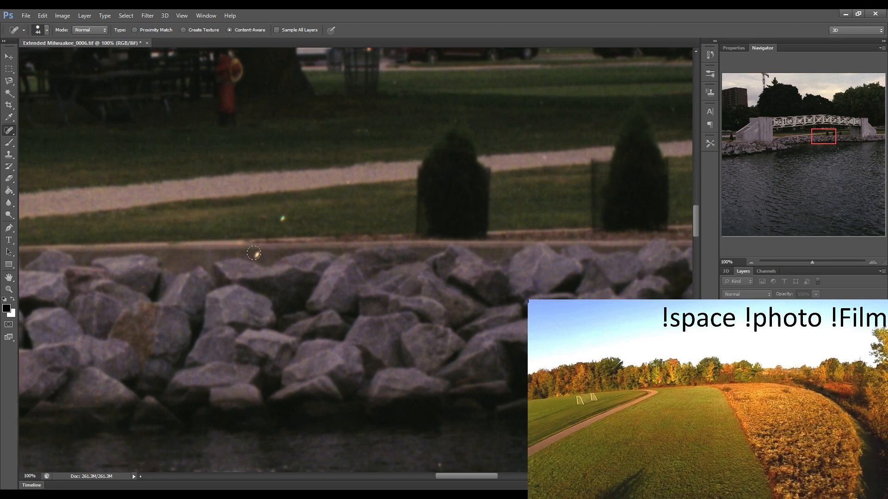
pyautogui.click(257, 255)
pyautogui.click(284, 221)
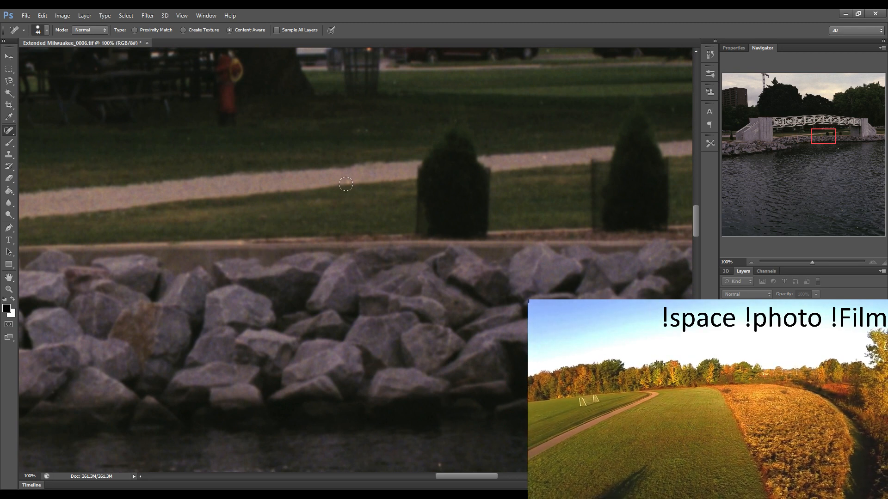
pyautogui.click(350, 187)
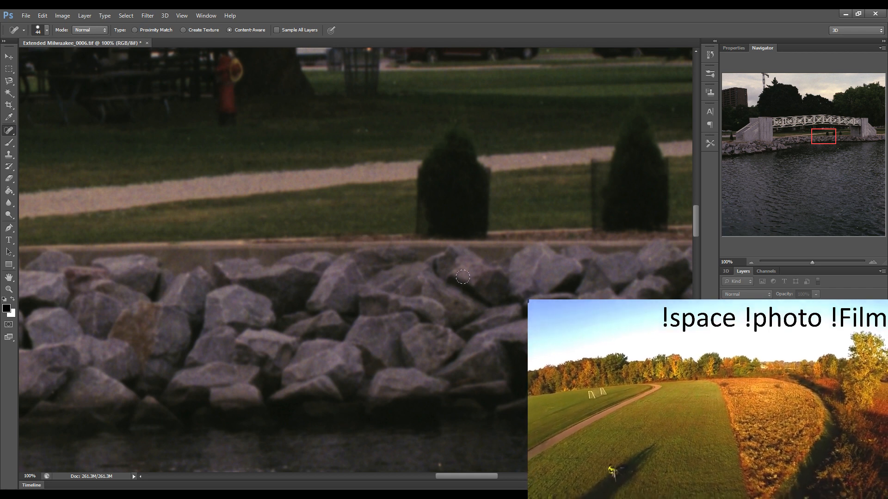
# Spot-heal the white blotches on the shaded face of the far bridge pier and the diagonal scratch crossing its dark stain
pyautogui.moveTo(587, 280); pyautogui.dragTo(208, 266)
pyautogui.moveTo(547, 264); pyautogui.dragTo(234, 273)
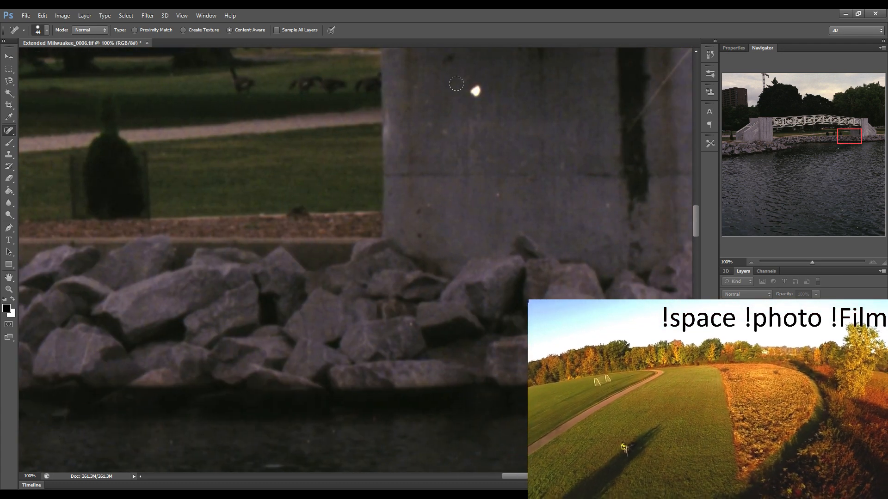
pyautogui.click(474, 89)
pyautogui.click(493, 194)
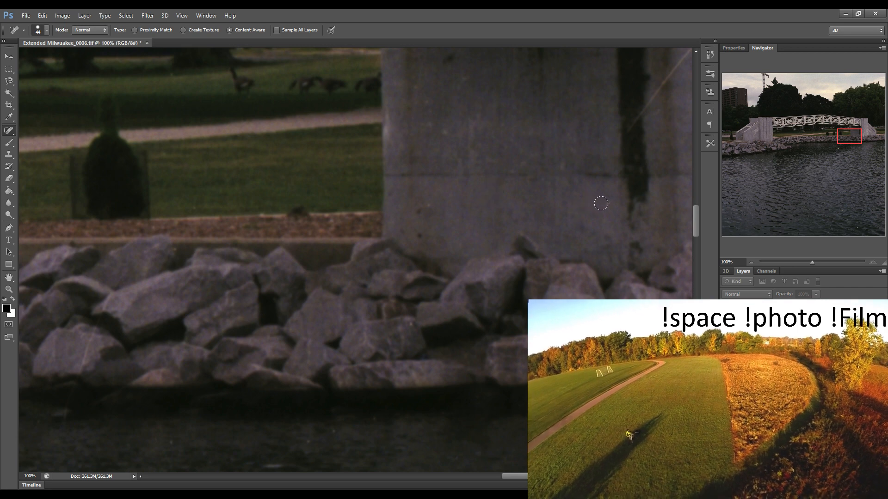
pyautogui.moveTo(684, 167)
pyautogui.mouseDown()
pyautogui.moveTo(388, 190)
pyautogui.moveTo(303, 212)
pyautogui.mouseUp()
pyautogui.moveTo(241, 151); pyautogui.dragTo(290, 100)
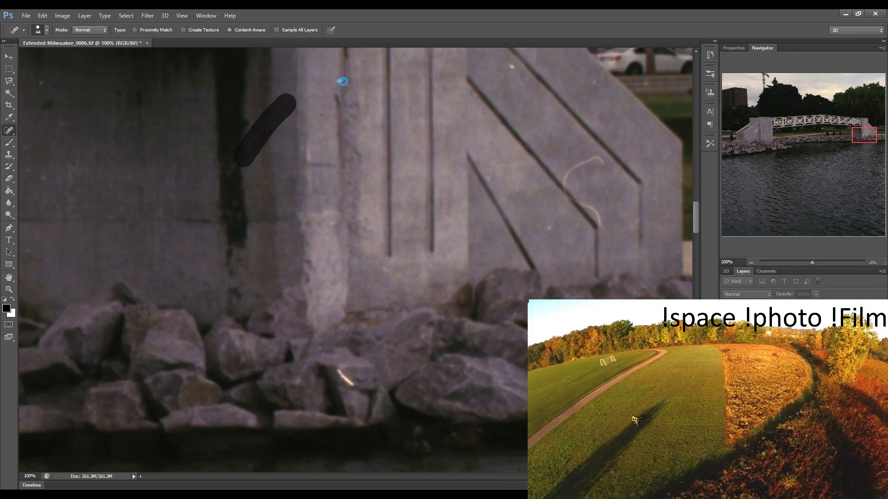
# Spot-heal the bright speck and the curved hair mark on the angled, grooved concrete of the far bridge abutment
pyautogui.click(508, 70)
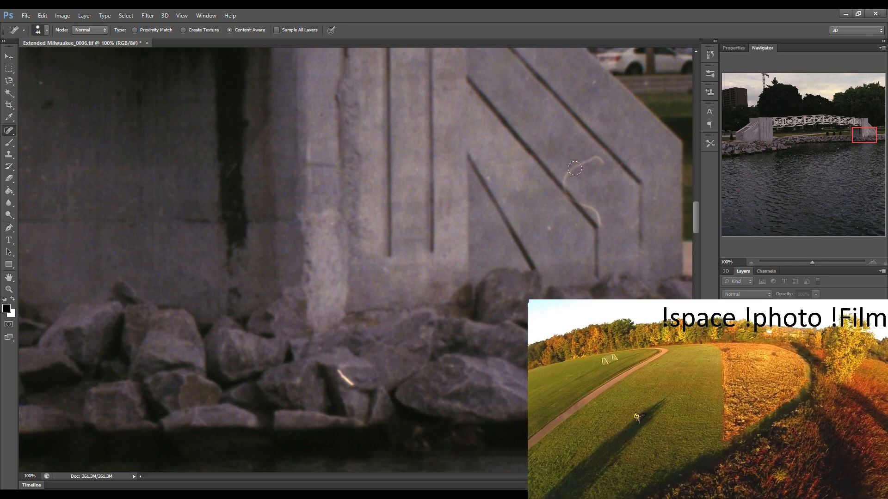
pyautogui.moveTo(569, 187)
pyautogui.mouseDown()
pyautogui.moveTo(568, 172)
pyautogui.moveTo(604, 226)
pyautogui.mouseUp()
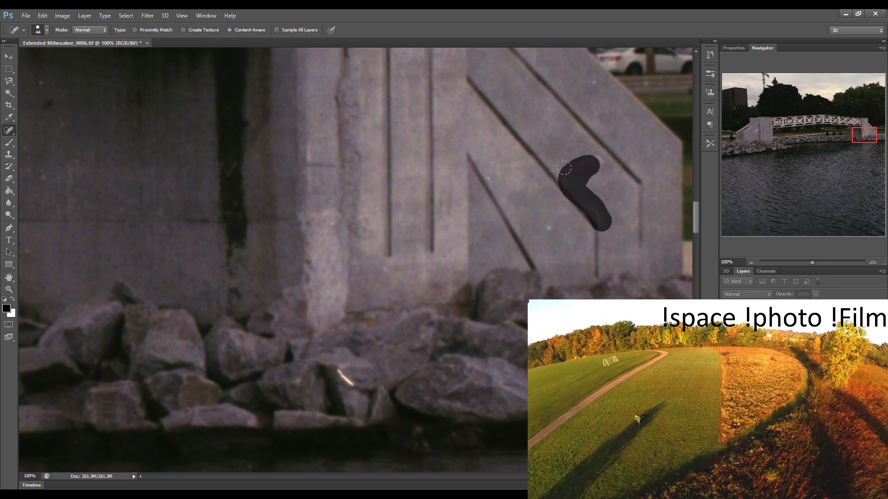
pyautogui.click(589, 86)
# Spot-heal the light streak on the rocks below the abutment and the thin scratch on the grass near the photo's edge
pyautogui.moveTo(573, 172); pyautogui.dragTo(553, 176)
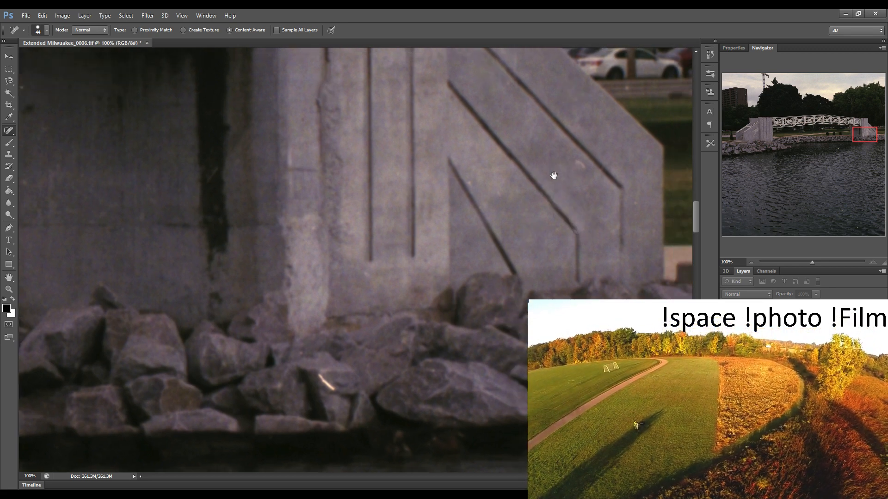
pyautogui.moveTo(322, 376); pyautogui.dragTo(332, 387)
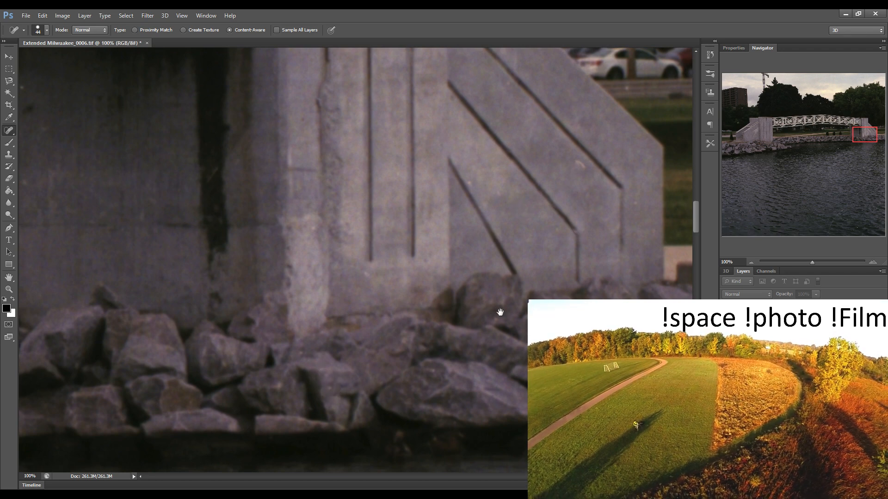
pyautogui.moveTo(684, 309); pyautogui.dragTo(335, 299)
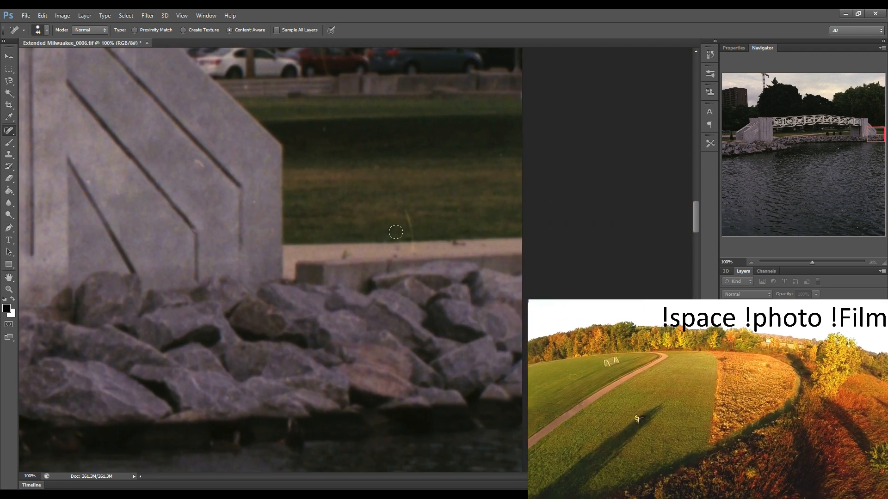
pyautogui.moveTo(408, 242); pyautogui.dragTo(407, 211)
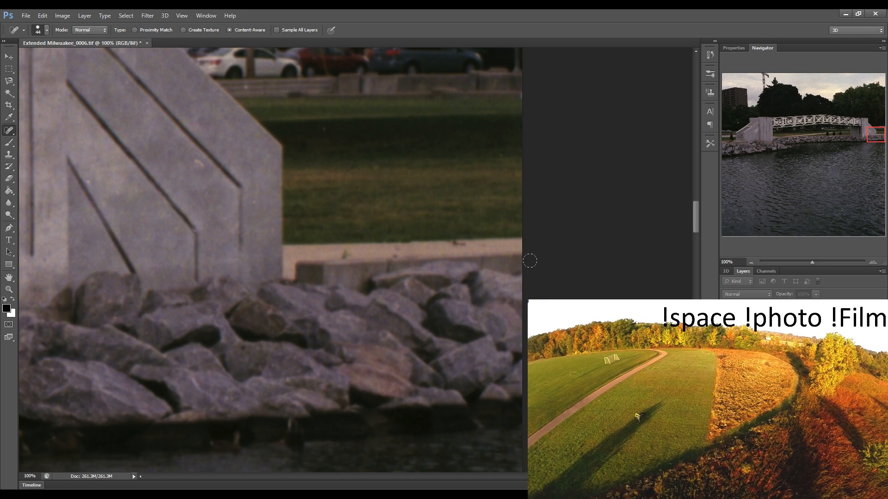
# Spot-heal the curved hair on the water below the near-shore rocks and the small specks on the darker water beside them
pyautogui.click(727, 155)
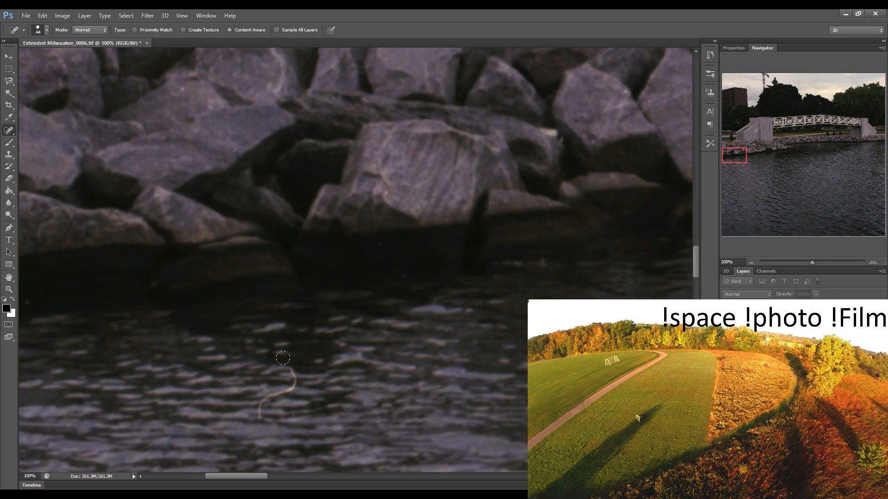
pyautogui.moveTo(260, 414); pyautogui.dragTo(294, 362)
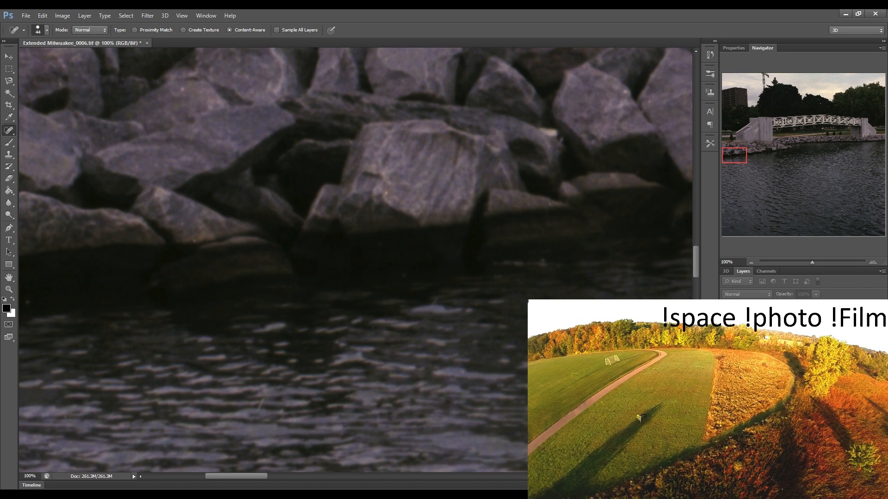
pyautogui.moveTo(471, 329); pyautogui.dragTo(296, 316)
pyautogui.moveTo(436, 342); pyautogui.dragTo(234, 312)
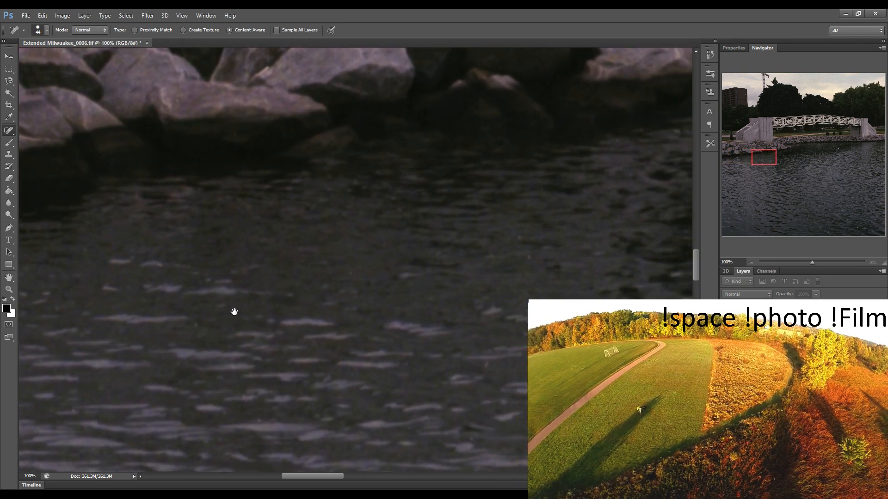
pyautogui.moveTo(481, 323); pyautogui.dragTo(349, 315)
pyautogui.click(338, 353)
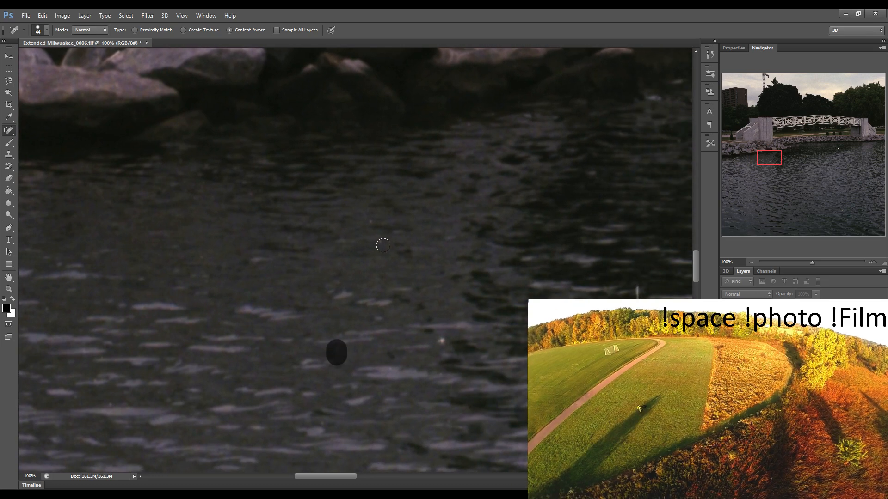
pyautogui.moveTo(371, 221); pyautogui.dragTo(378, 248)
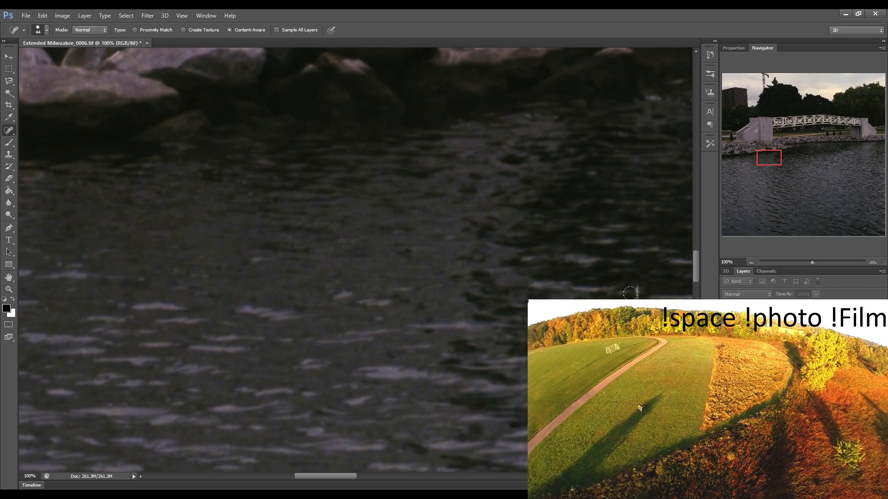
# Spot-heal the small specks and short light marks scattered over the rippled water below the middle of the bridge
pyautogui.moveTo(474, 327); pyautogui.dragTo(300, 324)
pyautogui.moveTo(481, 319); pyautogui.dragTo(291, 309)
pyautogui.moveTo(500, 305); pyautogui.dragTo(262, 304)
pyautogui.moveTo(406, 303); pyautogui.dragTo(291, 295)
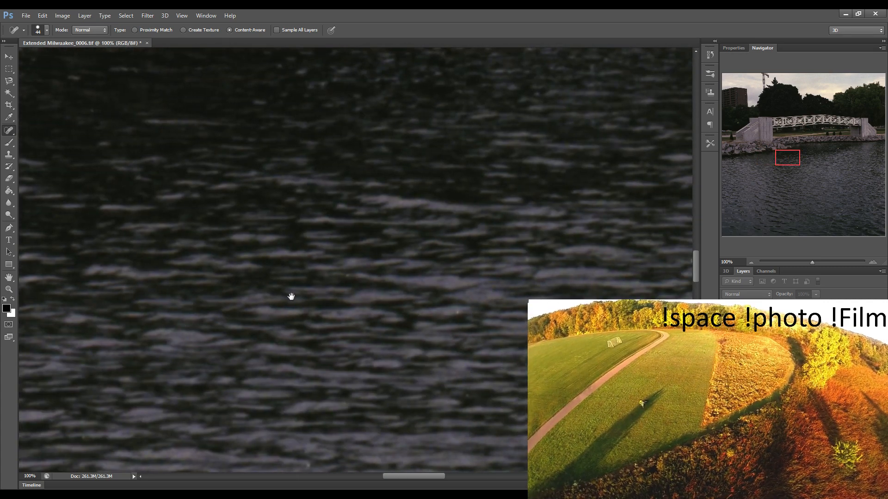
pyautogui.moveTo(358, 293)
pyautogui.mouseDown()
pyautogui.moveTo(240, 294)
pyautogui.moveTo(290, 293)
pyautogui.mouseUp()
pyautogui.moveTo(550, 294); pyautogui.dragTo(367, 289)
pyautogui.click(234, 192)
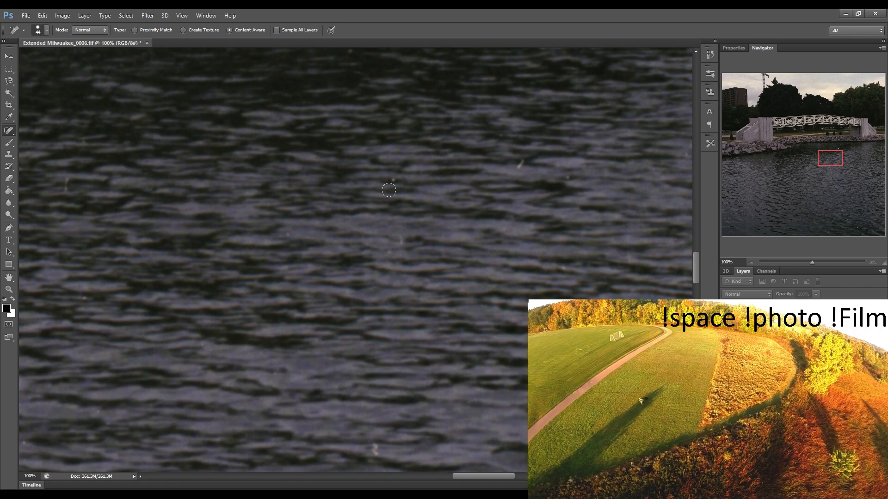
pyautogui.click(390, 180)
pyautogui.moveTo(402, 230); pyautogui.dragTo(398, 254)
pyautogui.moveTo(451, 162); pyautogui.dragTo(568, 180)
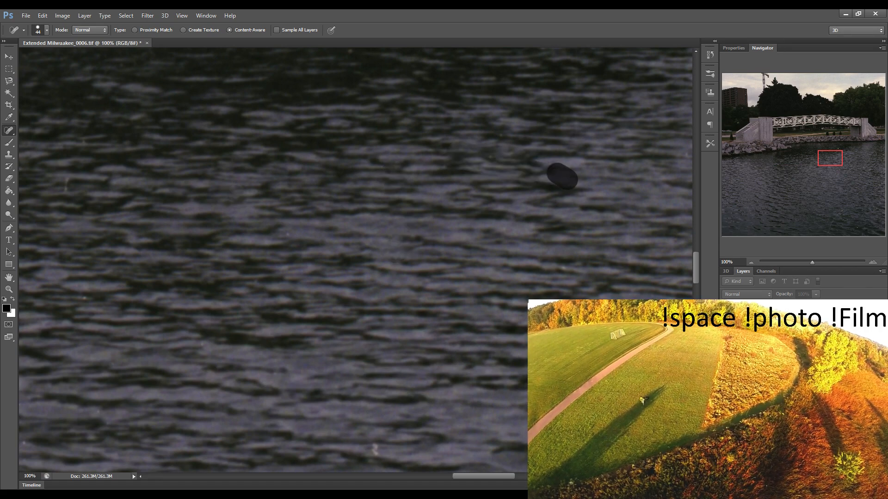
pyautogui.click(374, 446)
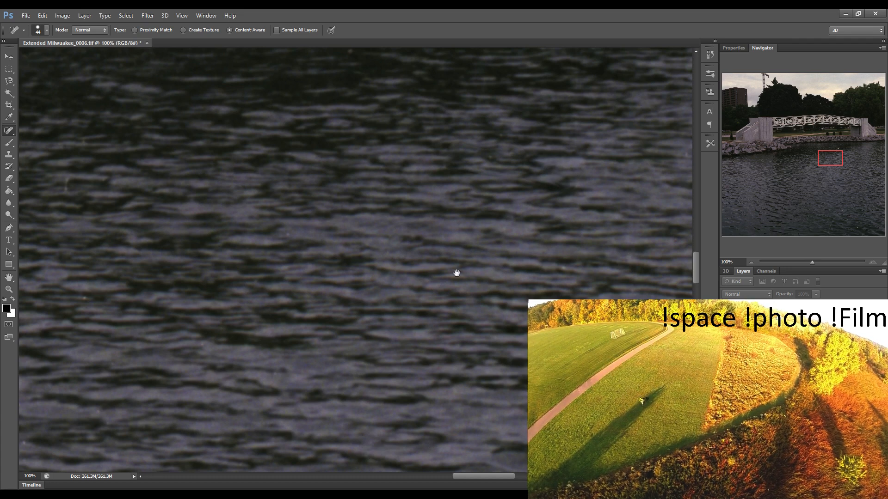
# Spot-heal the pale specks and the larger white blotch on the water toward the far abutment
pyautogui.moveTo(457, 274); pyautogui.dragTo(295, 271)
pyautogui.click(354, 324)
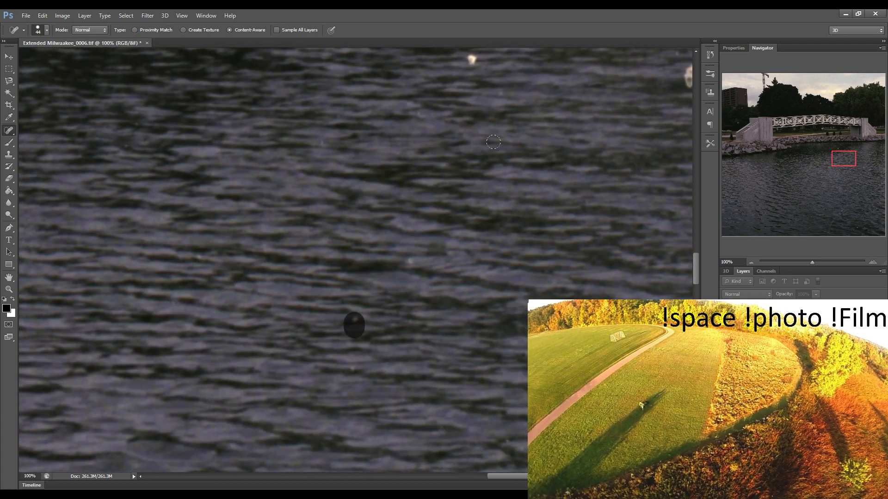
pyautogui.click(474, 65)
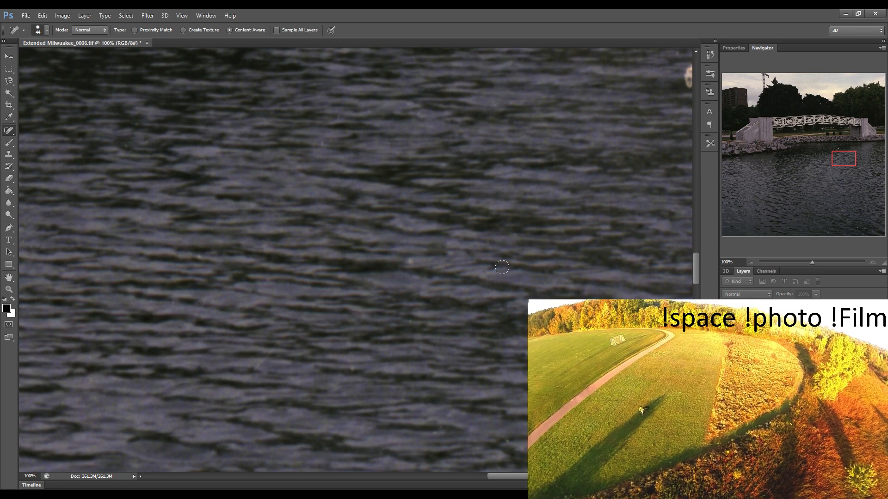
pyautogui.moveTo(485, 260); pyautogui.dragTo(293, 251)
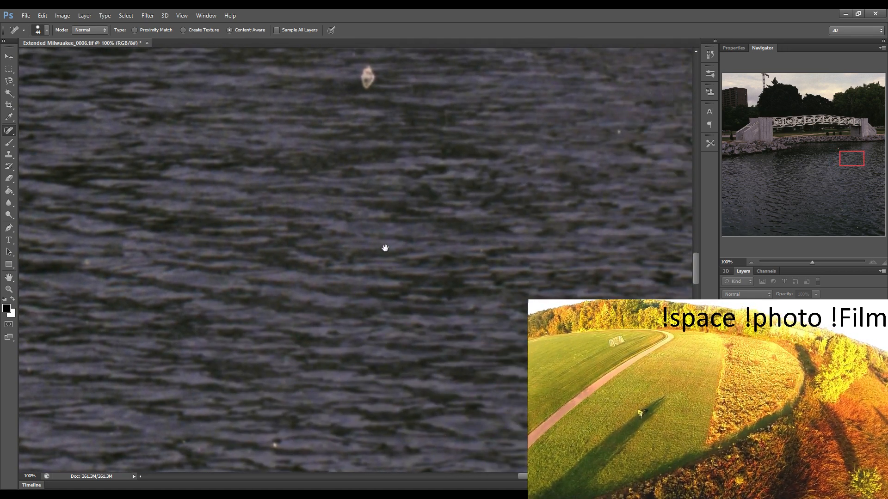
pyautogui.moveTo(384, 248); pyautogui.dragTo(335, 244)
pyautogui.click(291, 70)
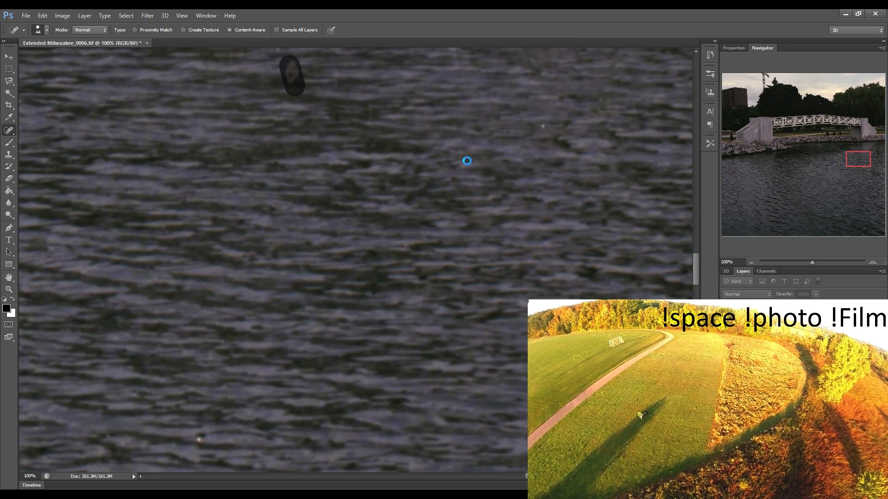
pyautogui.click(541, 126)
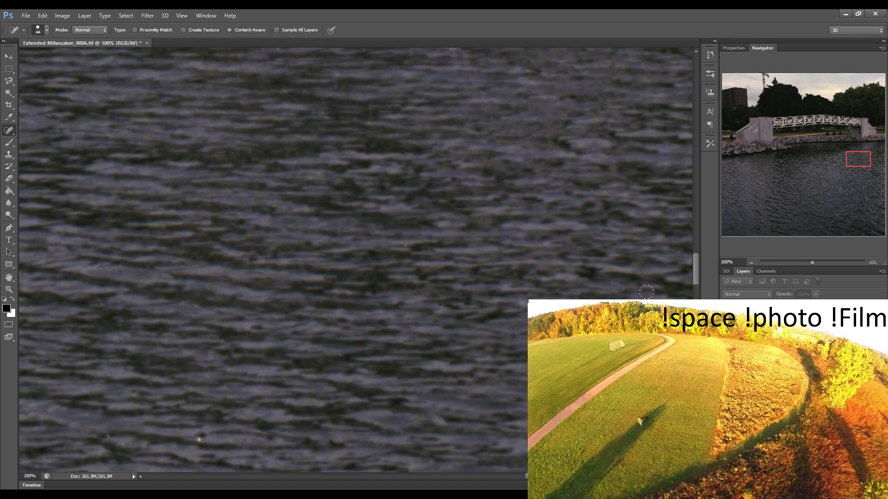
# Check the water up to the photo's edge and spot-heal the two bright marks on the dark water below the far pier
pyautogui.moveTo(546, 278); pyautogui.dragTo(298, 277)
pyautogui.moveTo(467, 279); pyautogui.dragTo(424, 281)
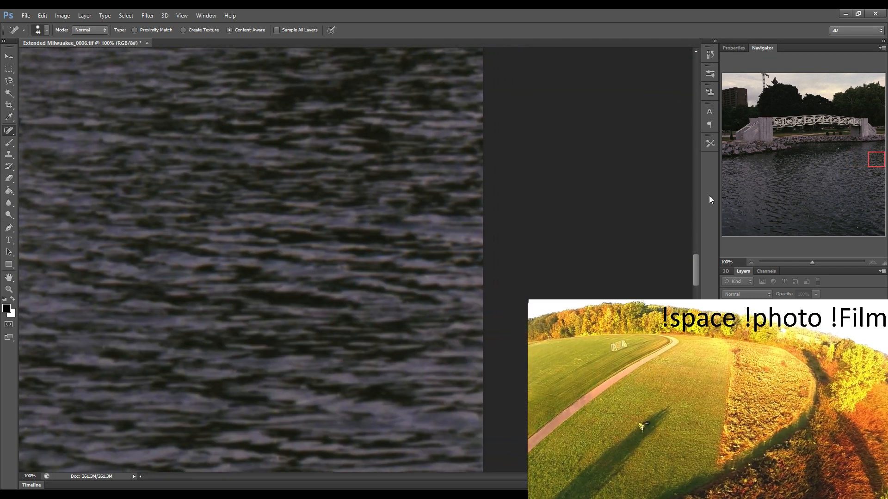
pyautogui.moveTo(847, 154); pyautogui.dragTo(841, 159)
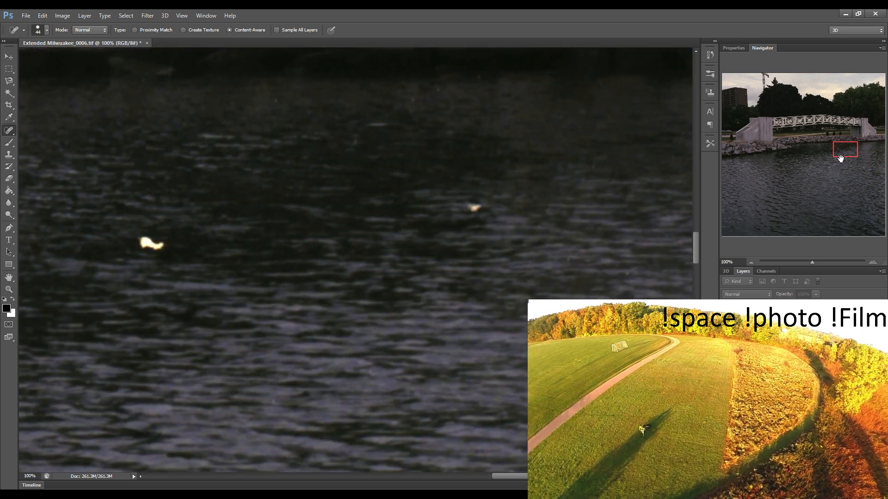
pyautogui.moveTo(161, 245); pyautogui.dragTo(158, 236)
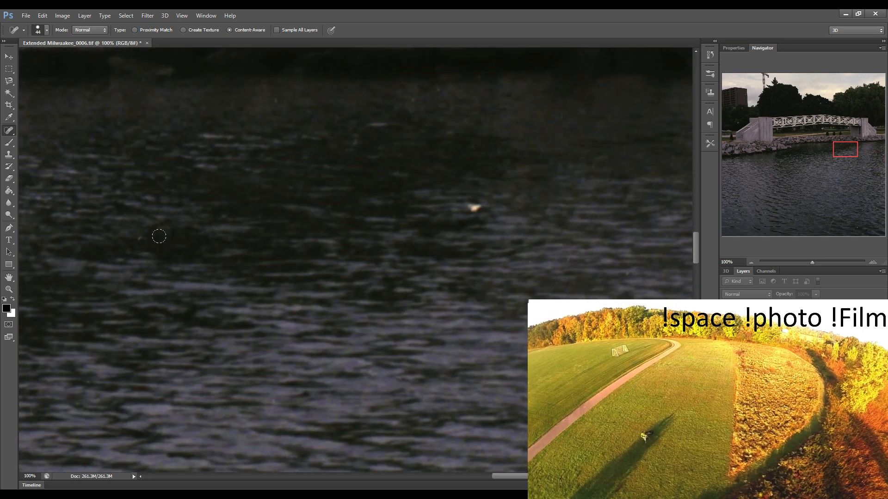
pyautogui.click(473, 208)
# Spot-heal the cluster of pinkish specks in the next band of water down, close to the photo's near-shore edge
pyautogui.click(726, 167)
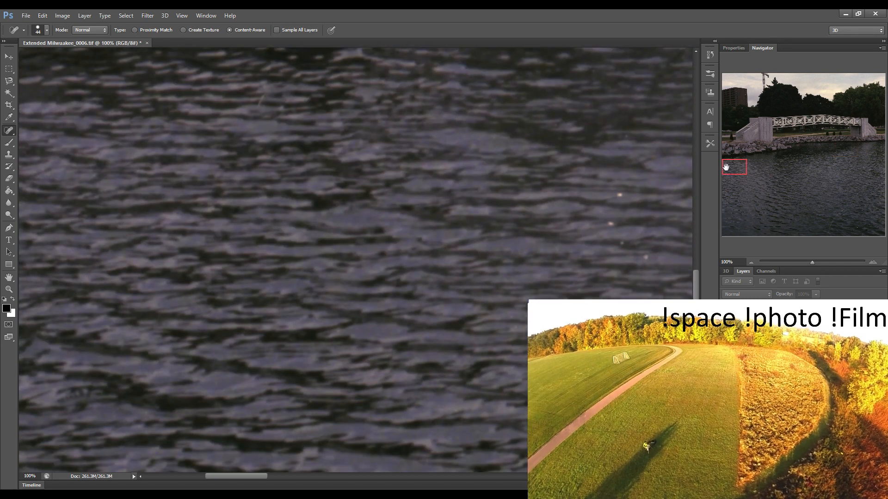
pyautogui.moveTo(204, 179); pyautogui.dragTo(93, 171)
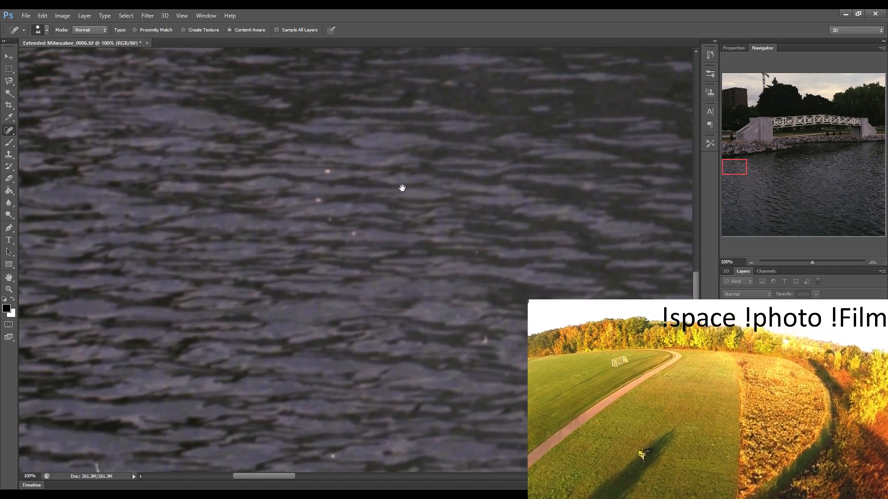
pyautogui.click(325, 170)
pyautogui.click(319, 203)
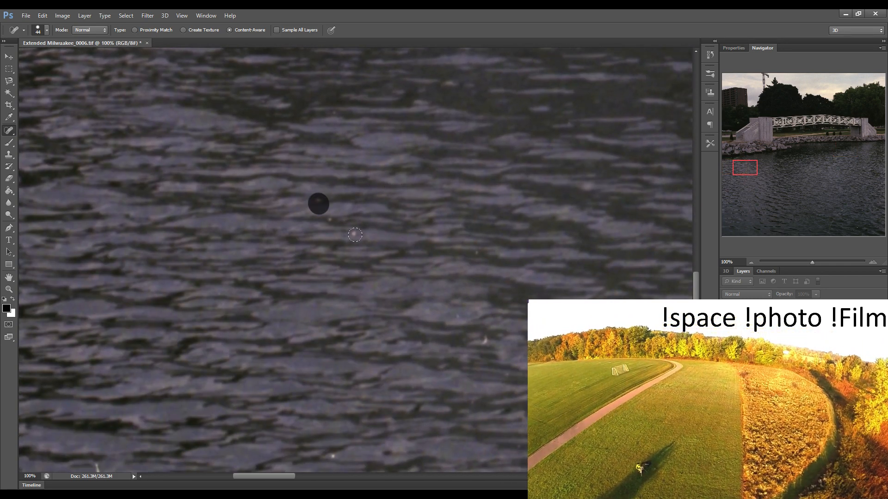
pyautogui.moveTo(357, 237); pyautogui.dragTo(363, 245)
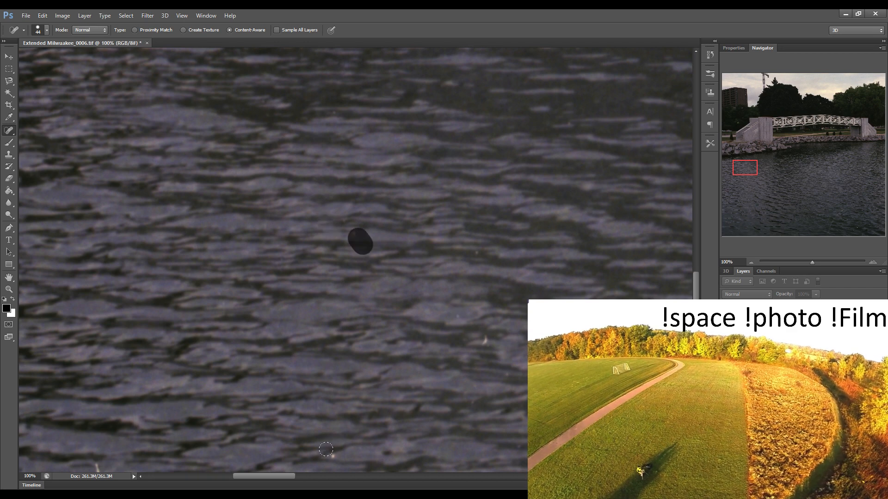
# Spot-heal the small light specks and the short pale mark on the water near the start of this band
pyautogui.click(462, 319)
pyautogui.click(484, 341)
pyautogui.click(330, 457)
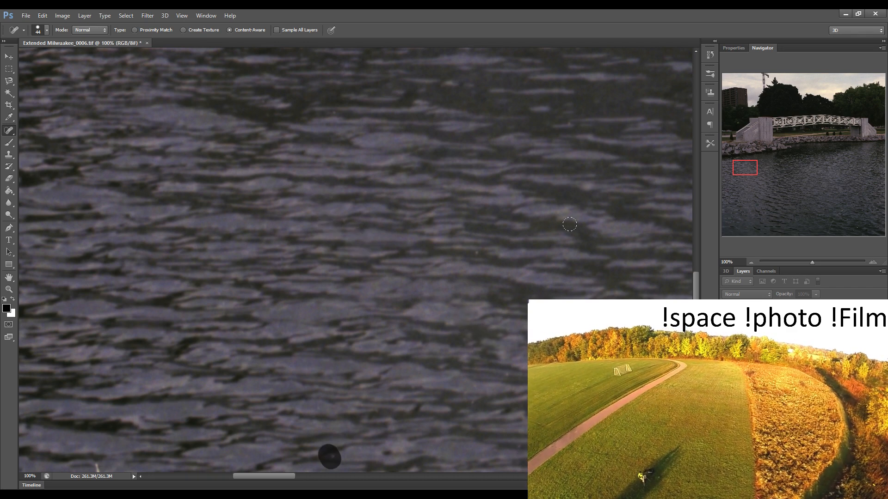
pyautogui.click(530, 455)
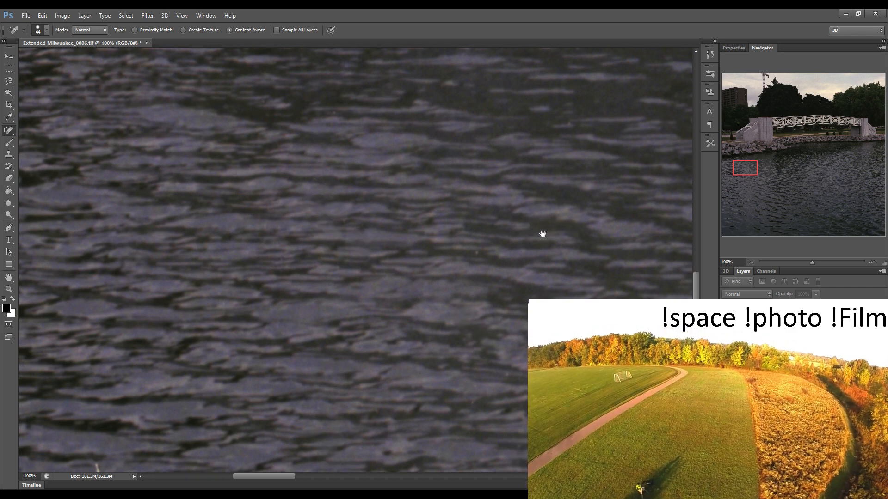
# Spot-heal the bright speck, the white oval blotch and the faint specks farther along the same band of water
pyautogui.moveTo(549, 265); pyautogui.dragTo(403, 246)
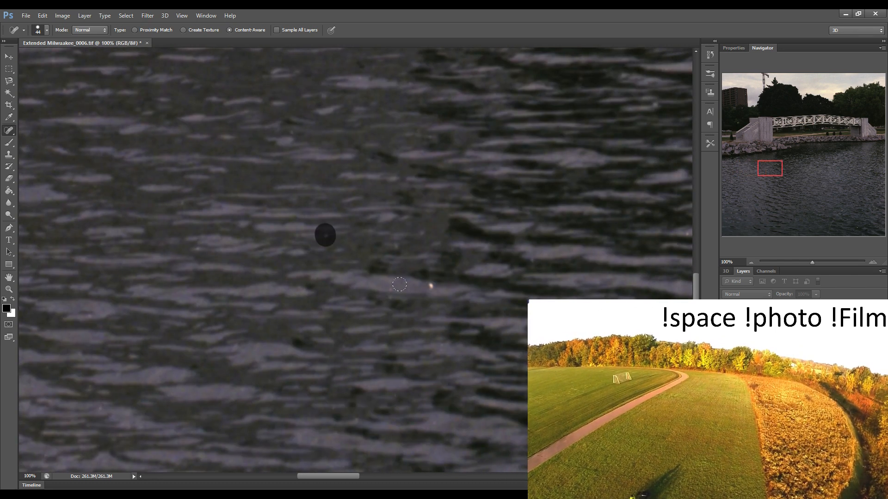
pyautogui.moveTo(388, 295)
pyautogui.mouseDown()
pyautogui.moveTo(433, 283)
pyautogui.moveTo(463, 260)
pyautogui.moveTo(310, 259)
pyautogui.mouseUp()
pyautogui.moveTo(467, 277)
pyautogui.mouseDown()
pyautogui.moveTo(248, 272)
pyautogui.moveTo(404, 259)
pyautogui.moveTo(329, 282)
pyautogui.mouseUp()
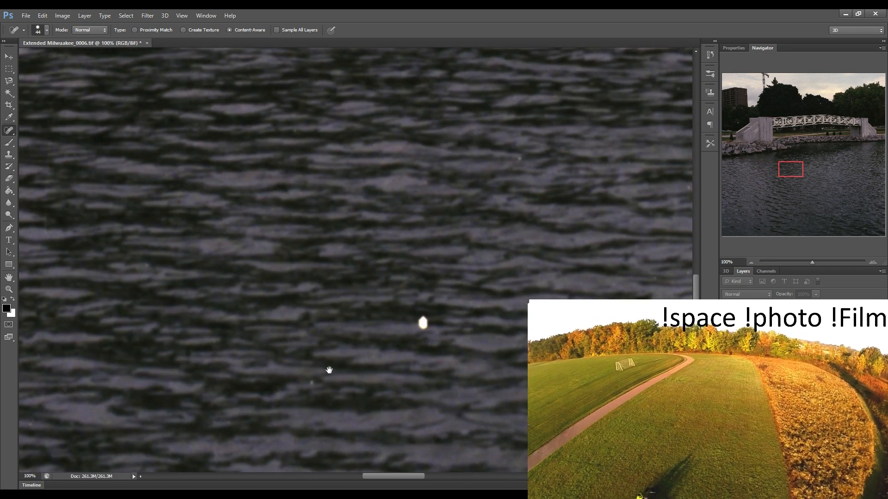
pyautogui.click(312, 384)
pyautogui.click(422, 322)
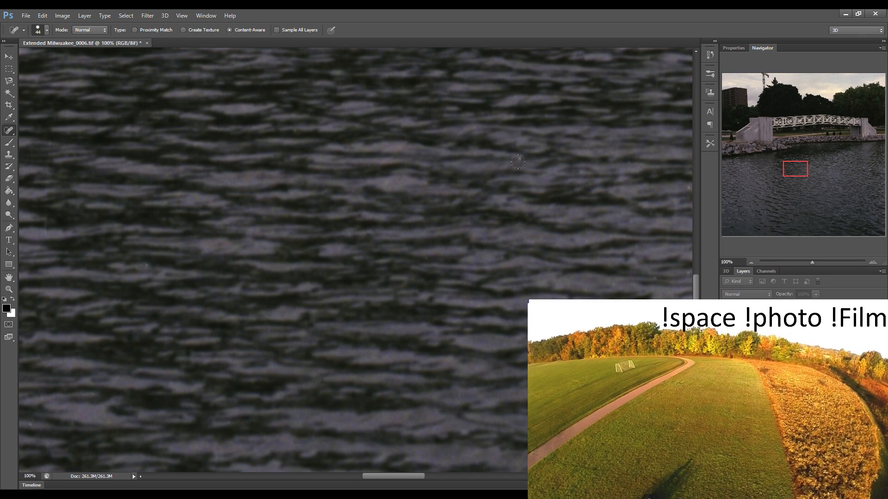
pyautogui.click(521, 163)
# Spot-heal the scattered fine specks and the small white fleck on the ripples below the far half of the bridge
pyautogui.moveTo(514, 308); pyautogui.dragTo(324, 300)
pyautogui.click(454, 189)
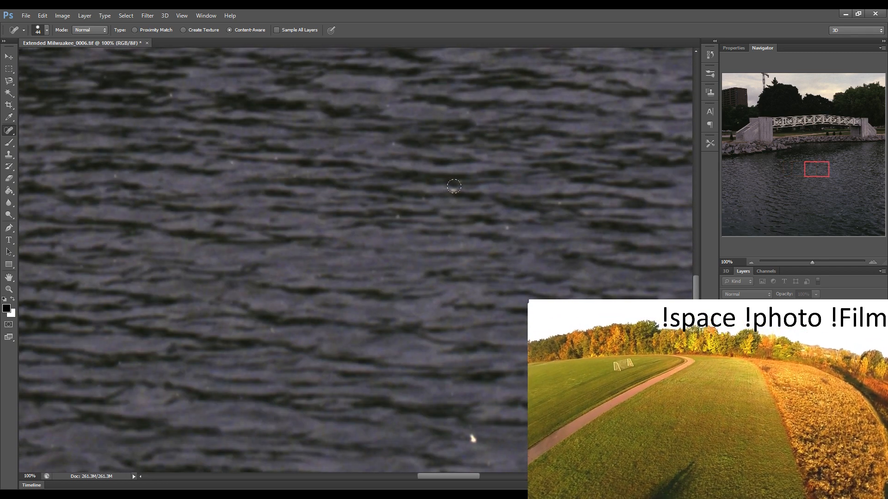
pyautogui.click(398, 218)
pyautogui.moveTo(400, 149); pyautogui.dragTo(256, 162)
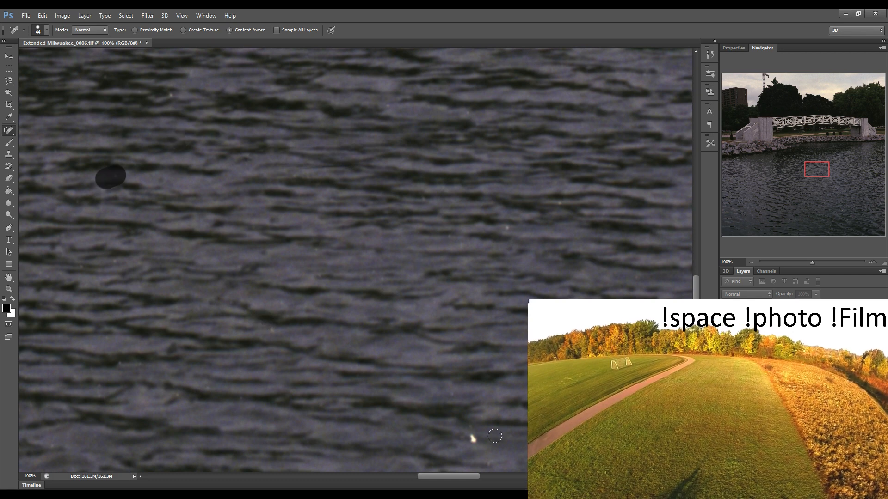
pyautogui.moveTo(266, 326); pyautogui.dragTo(476, 400)
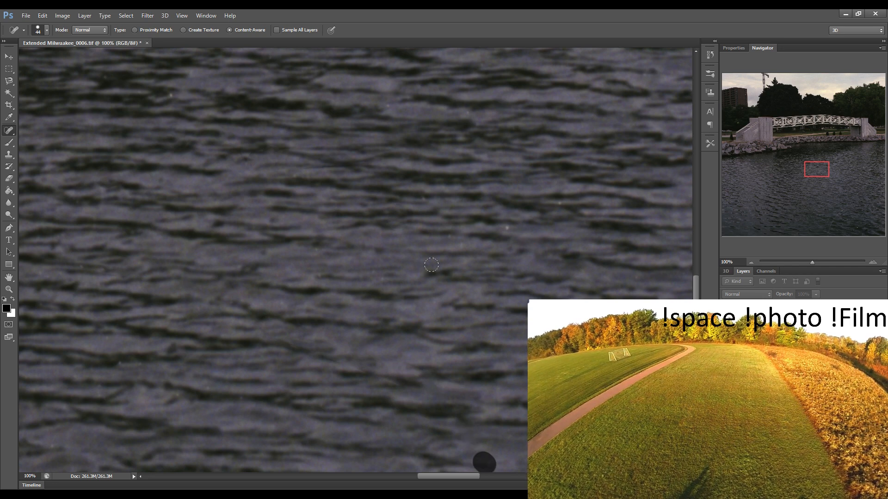
pyautogui.click(507, 222)
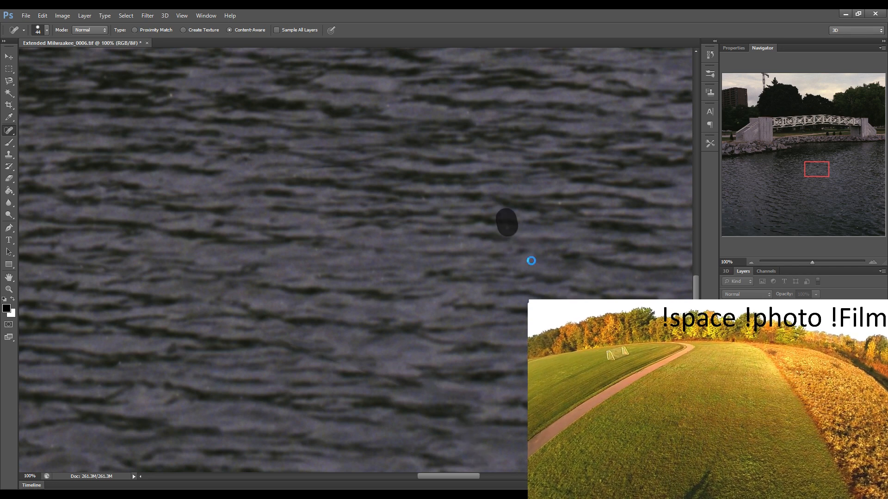
pyautogui.click(557, 200)
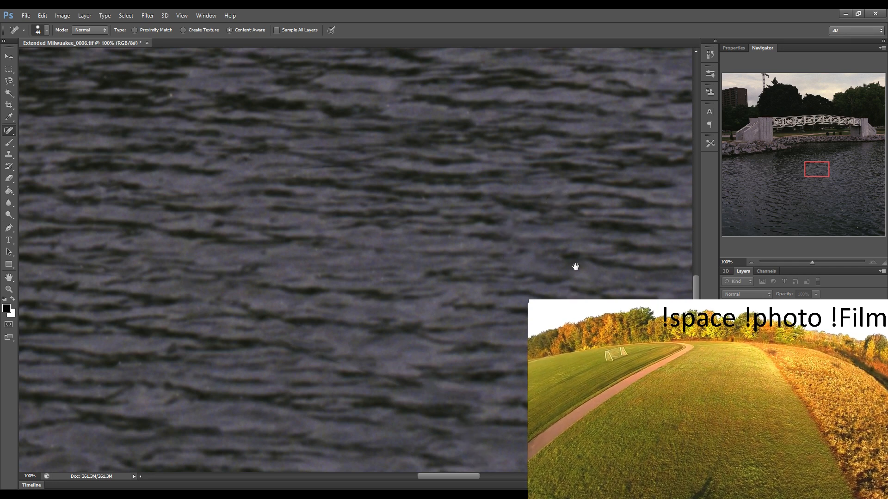
# Spot-heal the orange speck, the bright angular fleck and the thin scratch on the water toward the band's far end
pyautogui.moveTo(575, 263); pyautogui.dragTo(280, 259)
pyautogui.moveTo(409, 259)
pyautogui.mouseDown()
pyautogui.moveTo(250, 265)
pyautogui.moveTo(258, 283)
pyautogui.mouseUp()
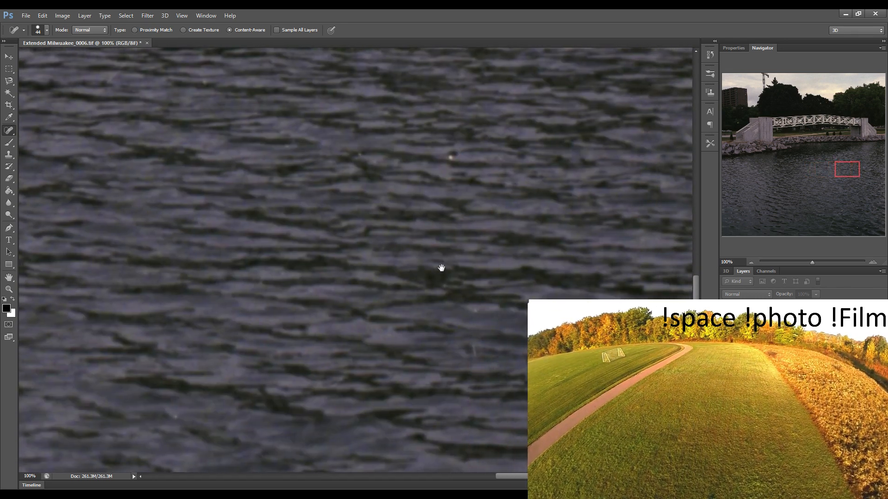
pyautogui.click(444, 156)
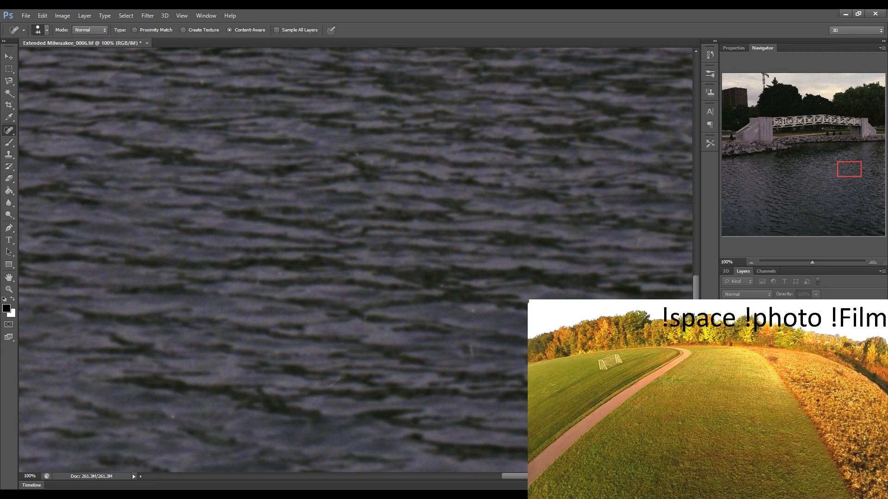
pyautogui.moveTo(469, 317); pyautogui.dragTo(333, 317)
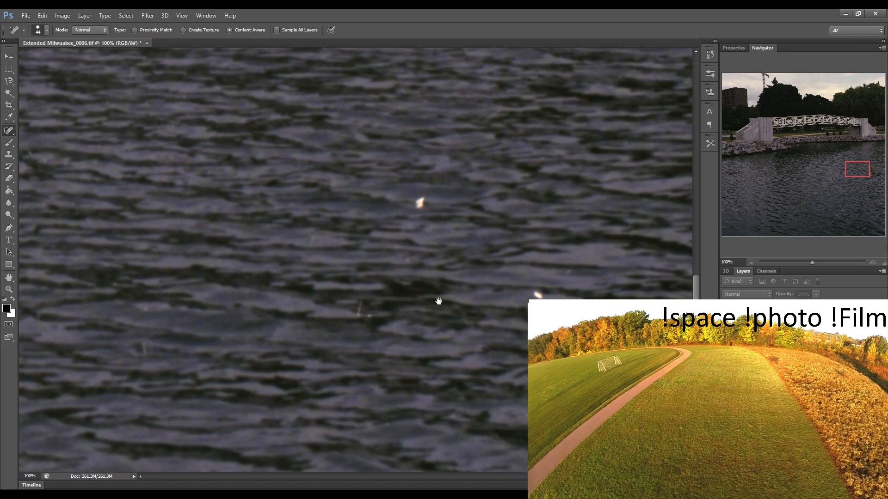
pyautogui.click(420, 202)
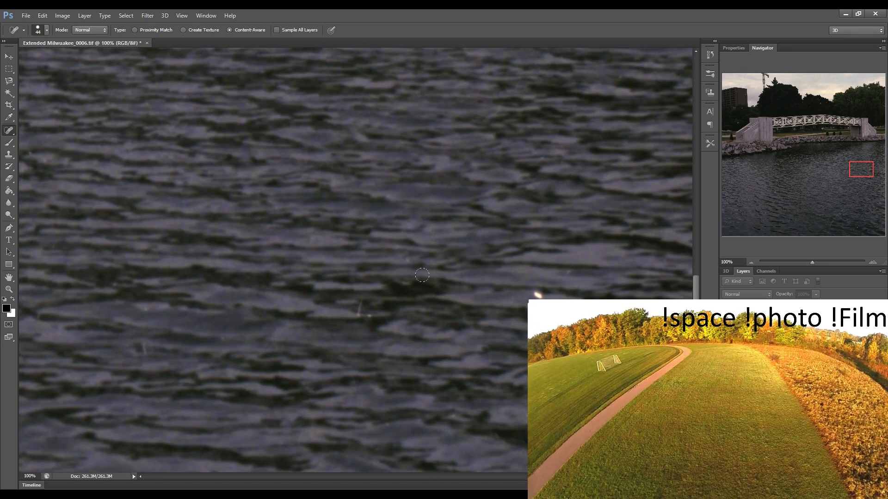
pyautogui.click(361, 312)
pyautogui.moveTo(507, 304); pyautogui.dragTo(315, 287)
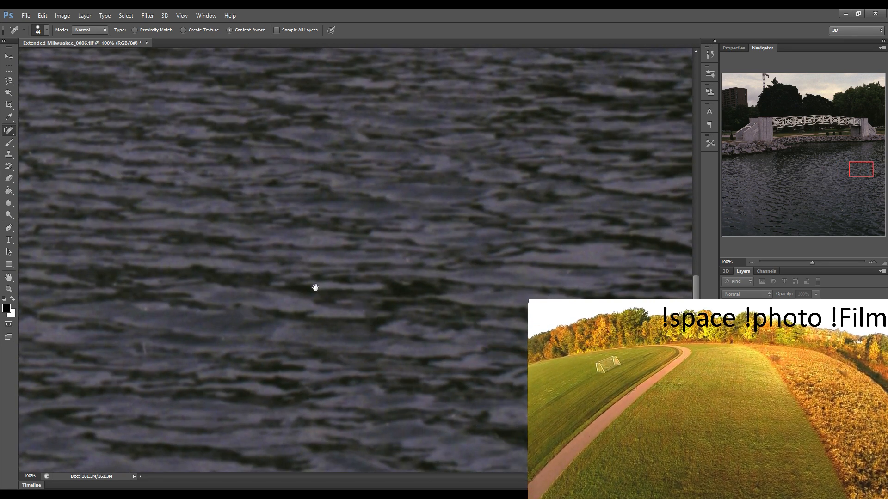
pyautogui.moveTo(559, 286); pyautogui.dragTo(373, 285)
# Move to the start of the next lower band of water and spot-heal its pale specks and faint vertical scratch
pyautogui.click(740, 184)
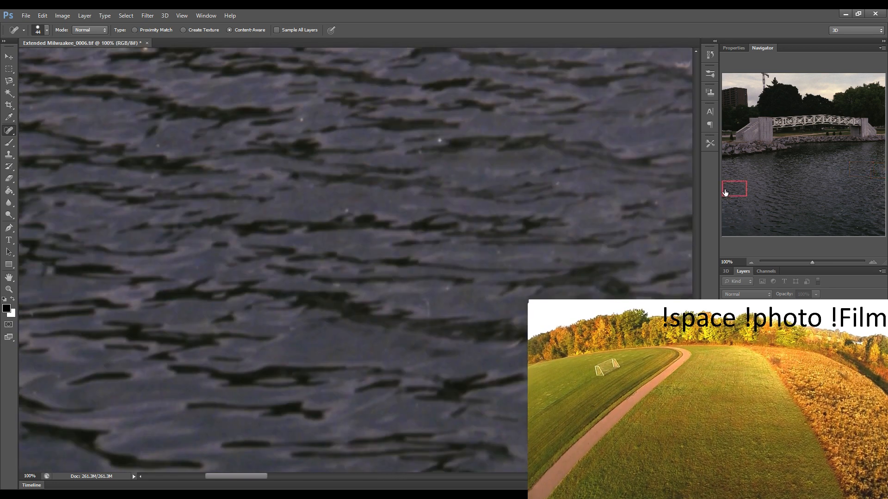
pyautogui.click(299, 106)
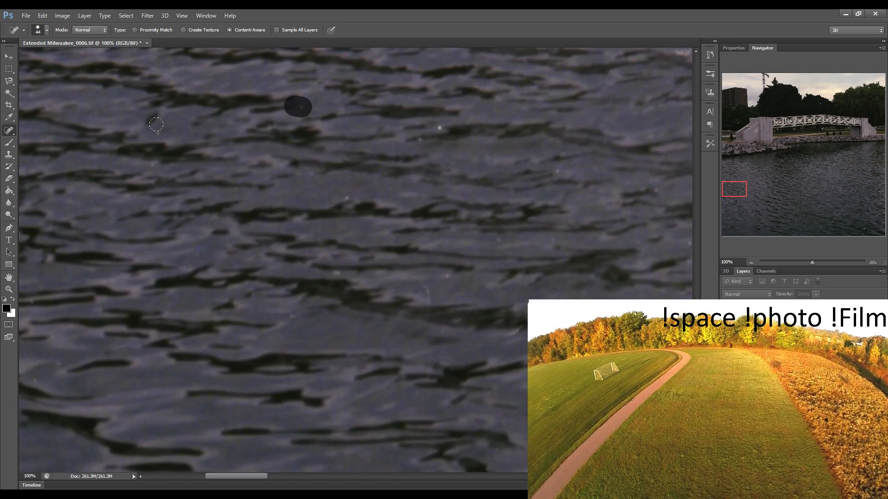
pyautogui.click(160, 129)
pyautogui.click(54, 260)
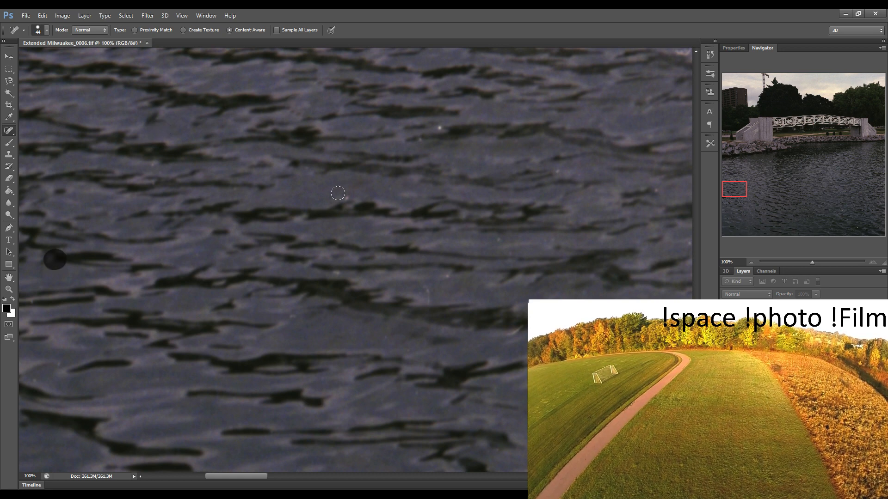
pyautogui.moveTo(337, 202); pyautogui.dragTo(393, 155)
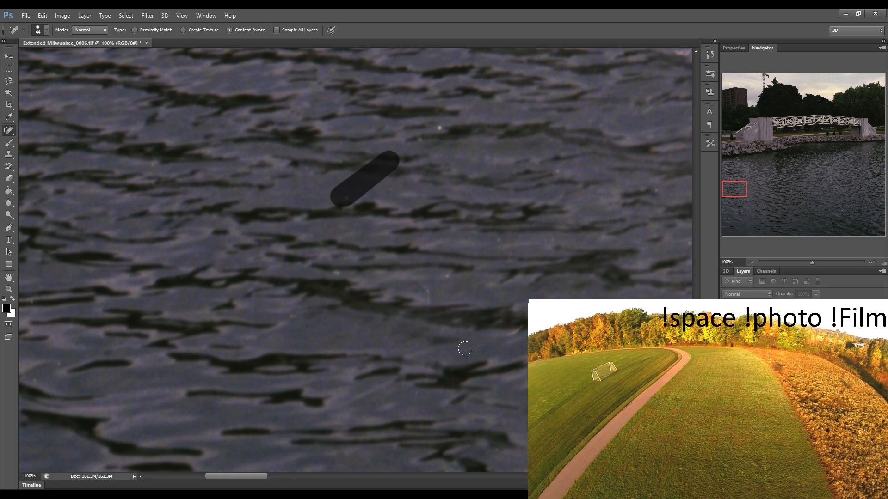
pyautogui.click(436, 127)
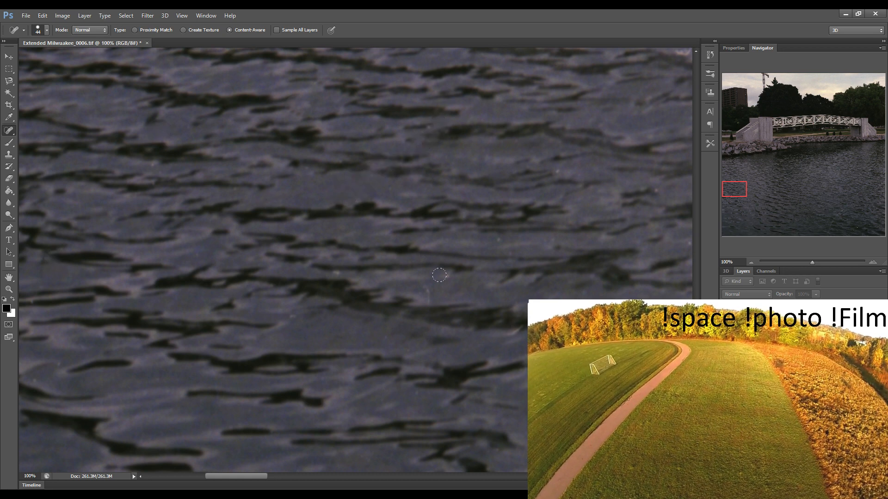
pyautogui.moveTo(429, 291); pyautogui.dragTo(429, 297)
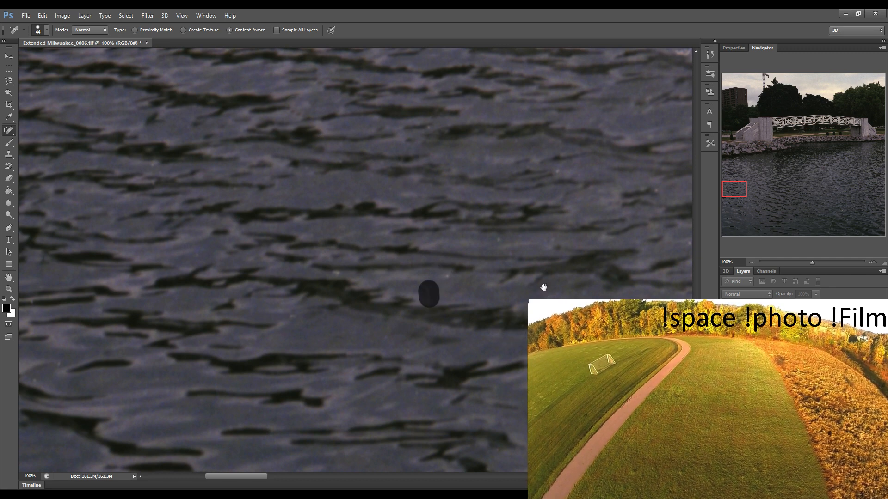
# Spot-heal the white fleck, the short light scratch and the pinkish specks in the adjoining stretch of the lower band
pyautogui.moveTo(485, 280); pyautogui.dragTo(341, 269)
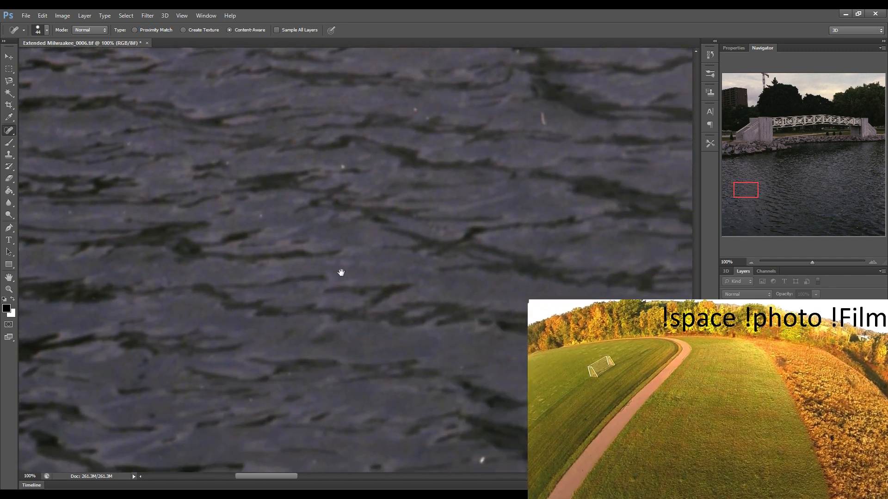
pyautogui.click(379, 452)
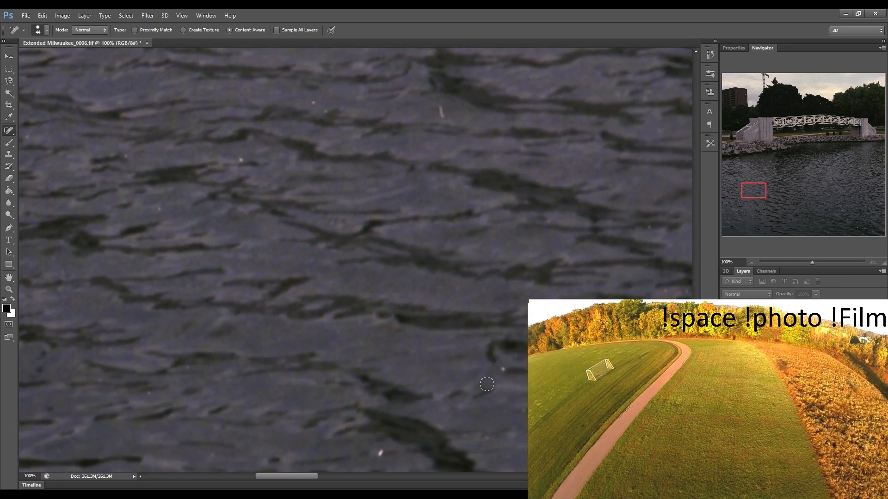
pyautogui.click(437, 109)
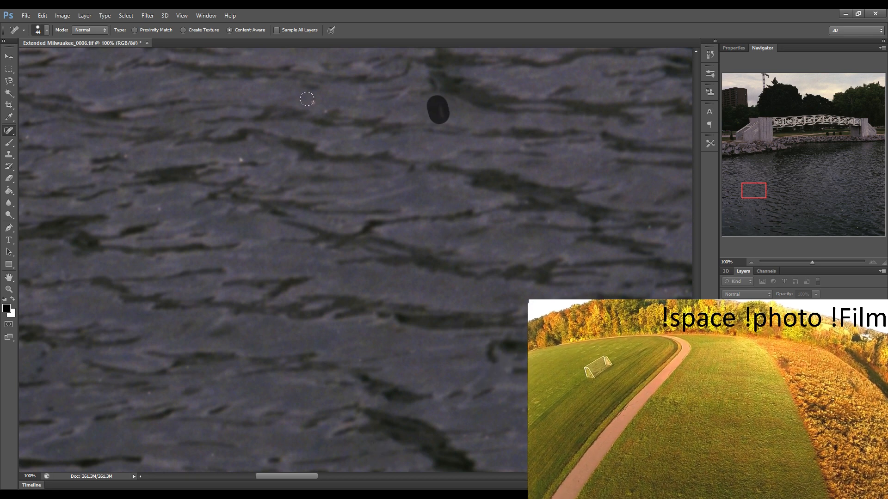
pyautogui.click(313, 103)
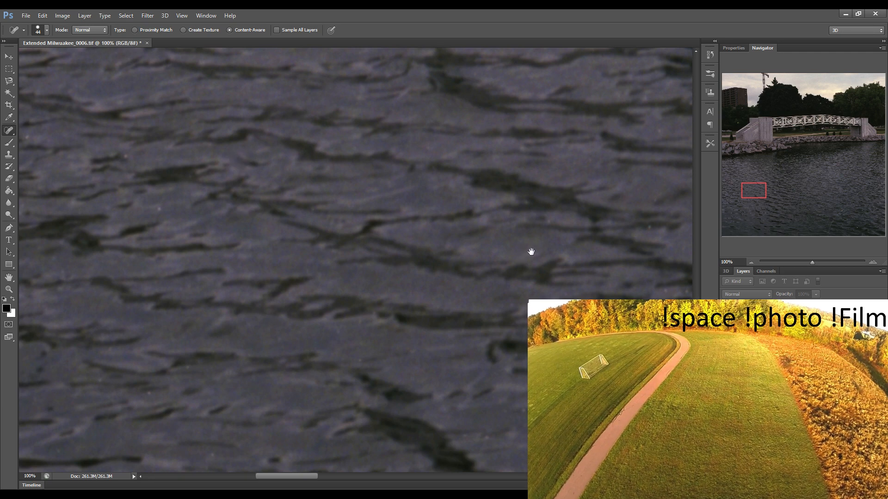
# Spot-heal the large cream-coloured blotch, the curved hair and the small specks beside it on the darker ripples
pyautogui.moveTo(467, 250); pyautogui.dragTo(238, 245)
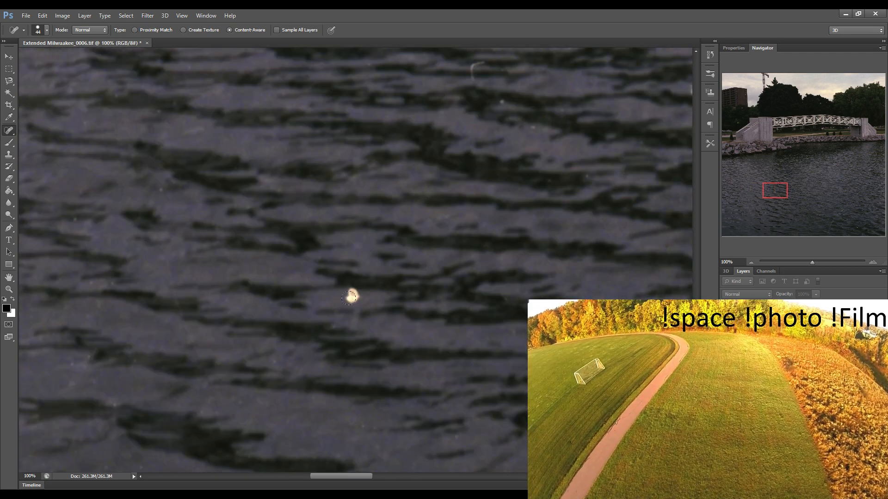
pyautogui.click(350, 296)
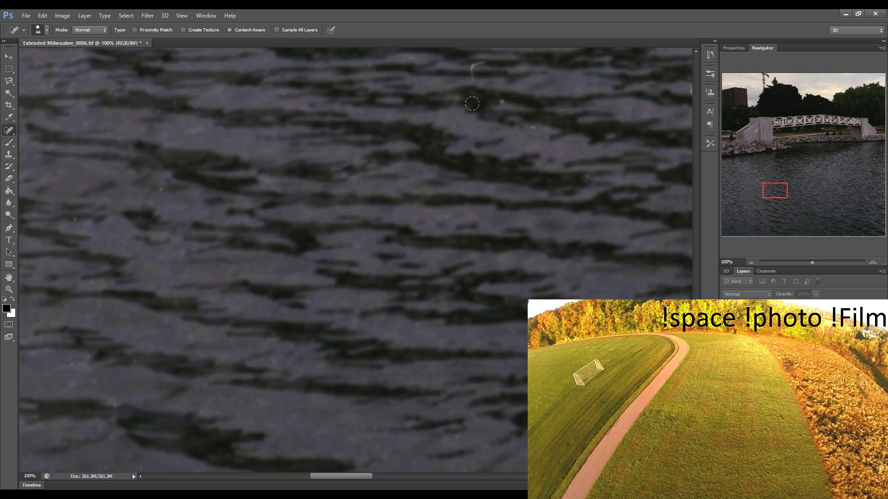
pyautogui.moveTo(468, 62); pyautogui.dragTo(493, 98)
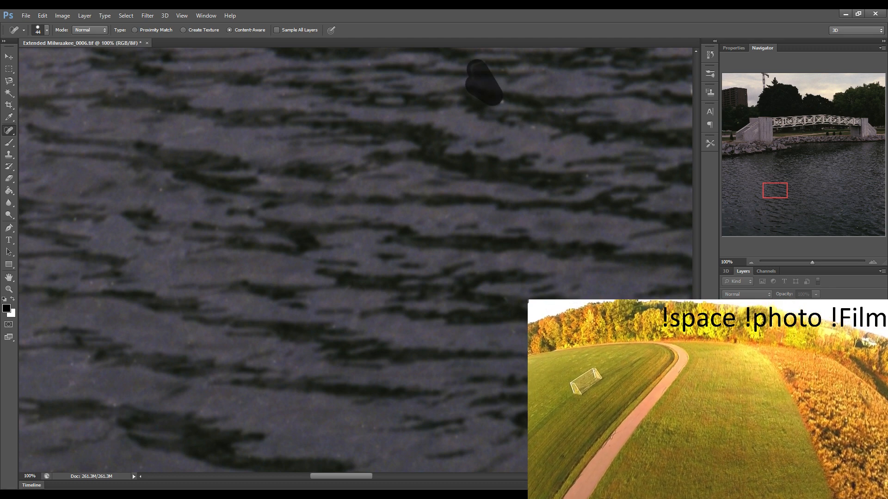
pyautogui.moveTo(531, 121); pyautogui.dragTo(534, 134)
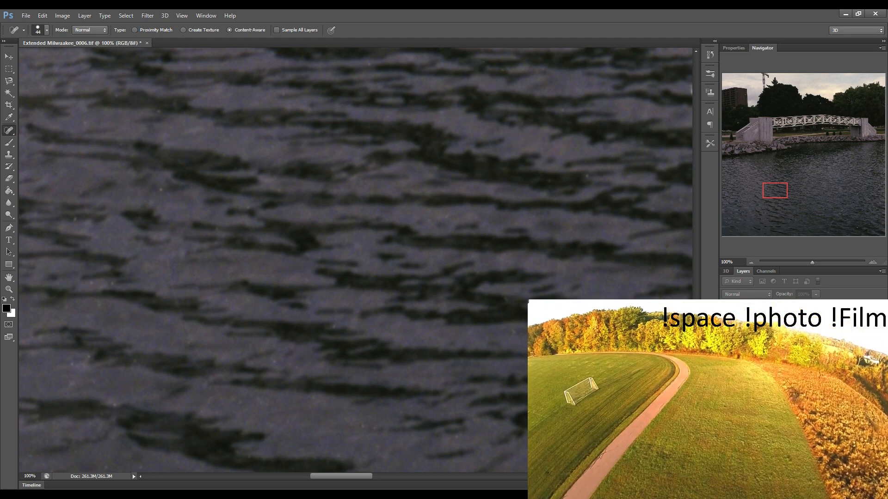
# Spot-heal the V-shaped hair, the looped hair and the pair of light specks farther along the lower band
pyautogui.moveTo(478, 350); pyautogui.dragTo(318, 341)
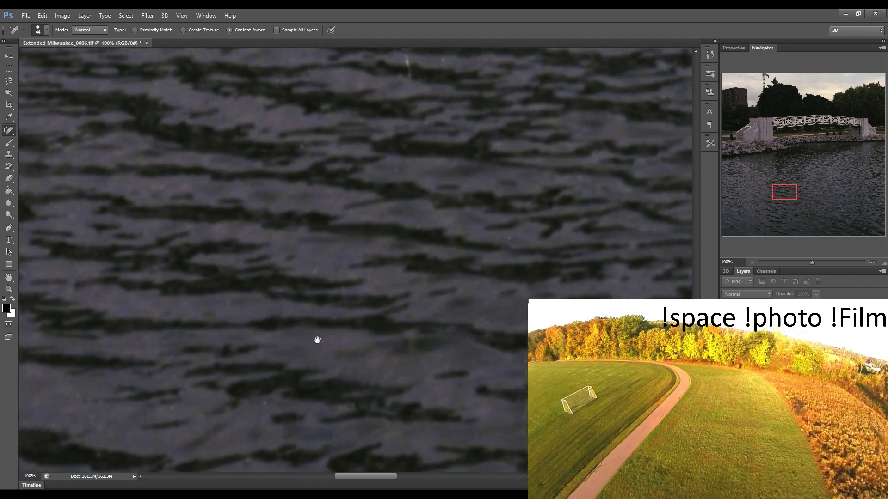
pyautogui.moveTo(251, 331)
pyautogui.mouseDown()
pyautogui.moveTo(427, 298)
pyautogui.moveTo(307, 288)
pyautogui.moveTo(327, 294)
pyautogui.moveTo(325, 279)
pyautogui.mouseUp()
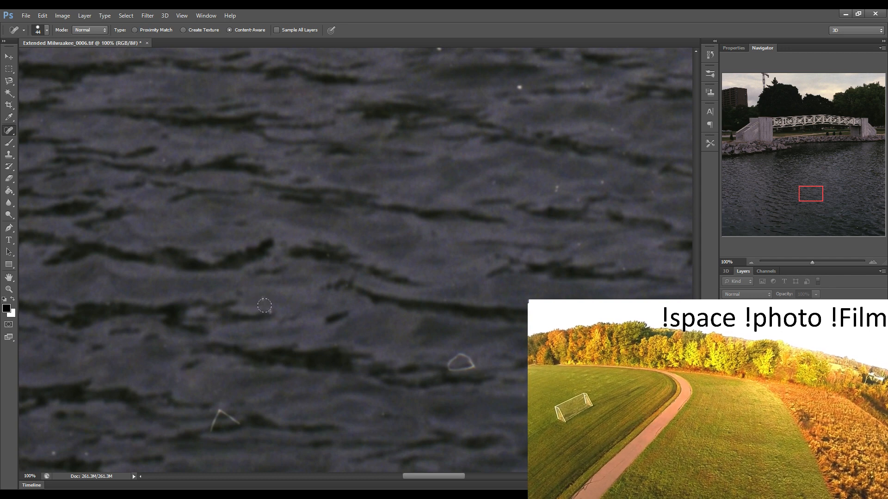
pyautogui.moveTo(264, 306); pyautogui.dragTo(264, 319)
pyautogui.moveTo(215, 425); pyautogui.dragTo(235, 424)
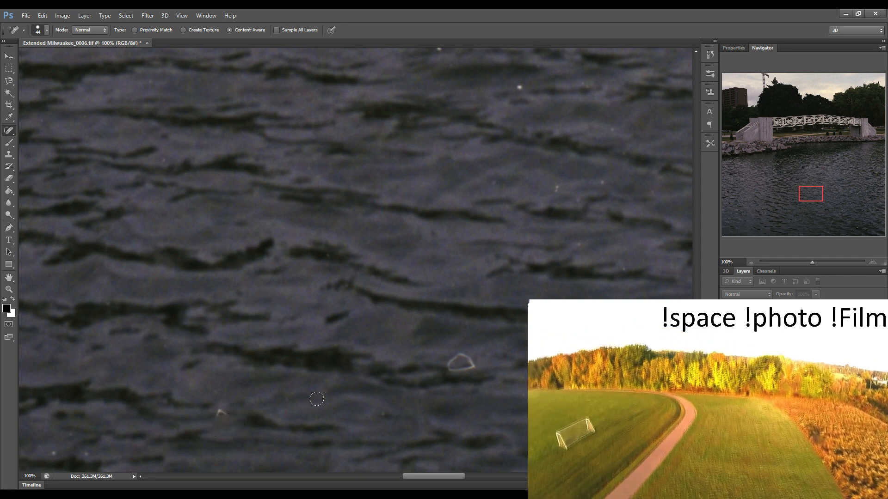
pyautogui.click(213, 414)
pyautogui.moveTo(457, 351); pyautogui.dragTo(447, 361)
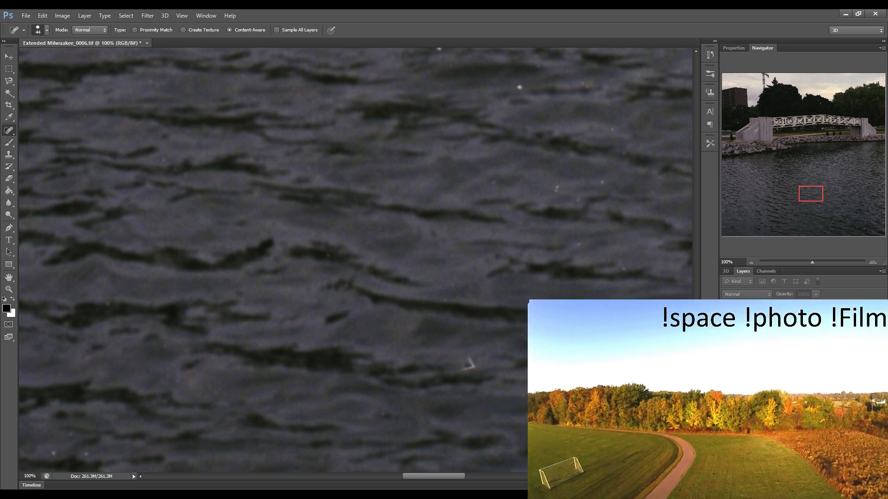
pyautogui.moveTo(467, 363); pyautogui.dragTo(461, 371)
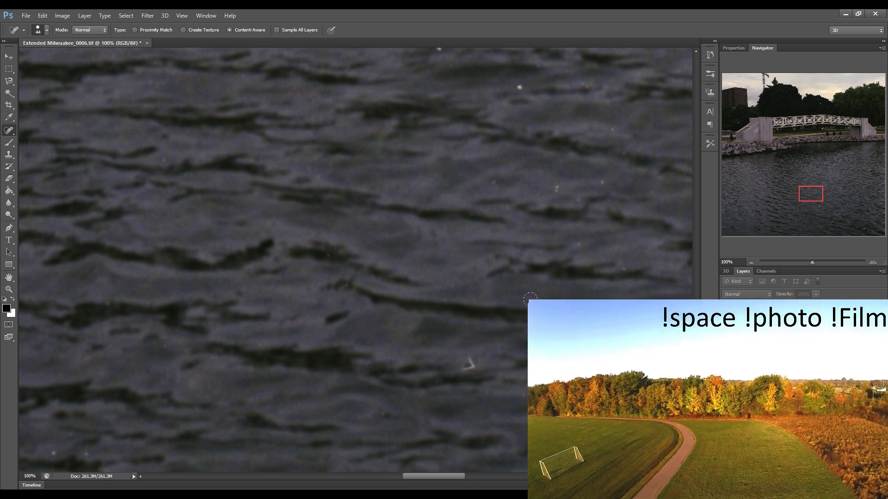
pyautogui.moveTo(601, 174); pyautogui.dragTo(552, 192)
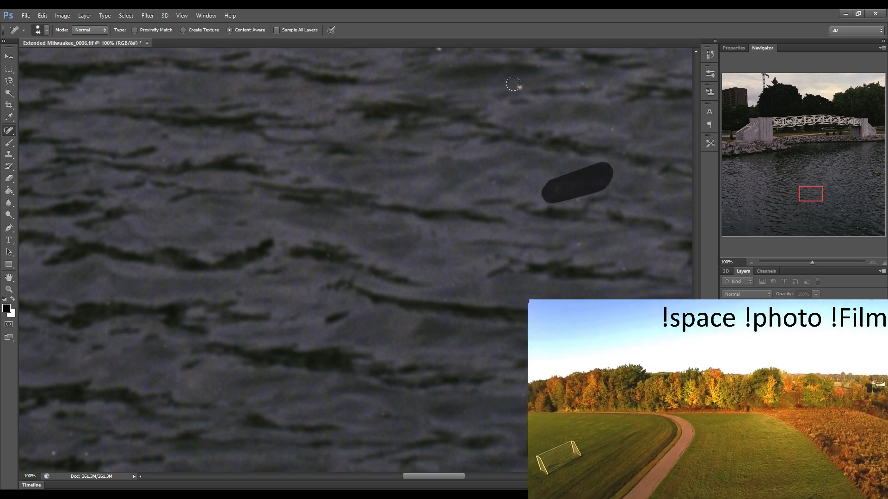
# Spot-heal the remaining light speck, and in the adjoining stretch of water the cream fleck, short diagonal scratch and small specks beside it
pyautogui.click(438, 49)
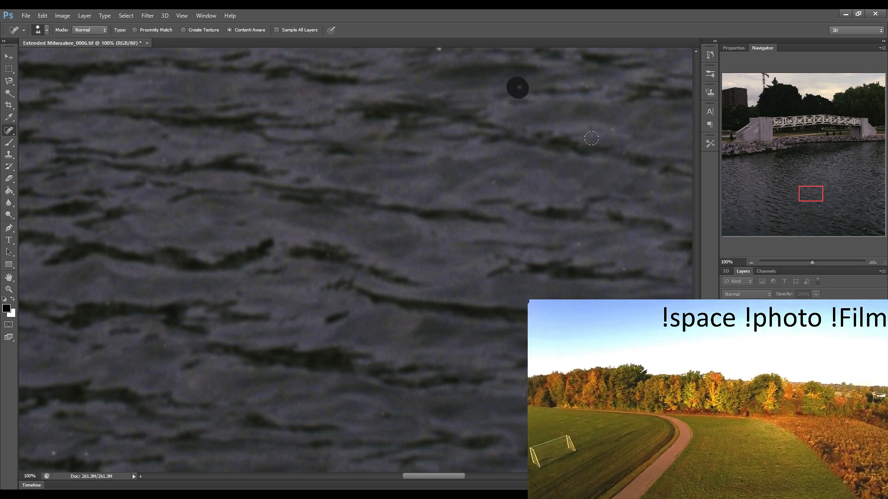
pyautogui.press('space')
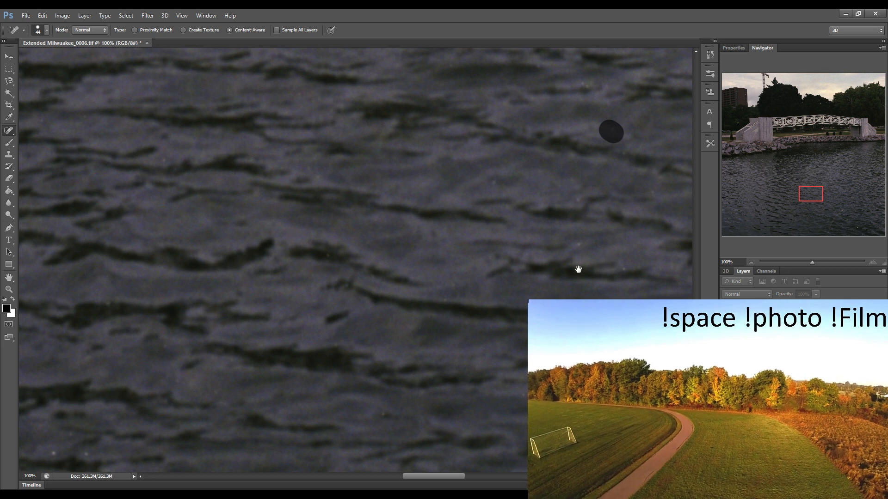
pyautogui.moveTo(578, 270); pyautogui.dragTo(519, 265)
pyautogui.moveTo(411, 253); pyautogui.dragTo(313, 252)
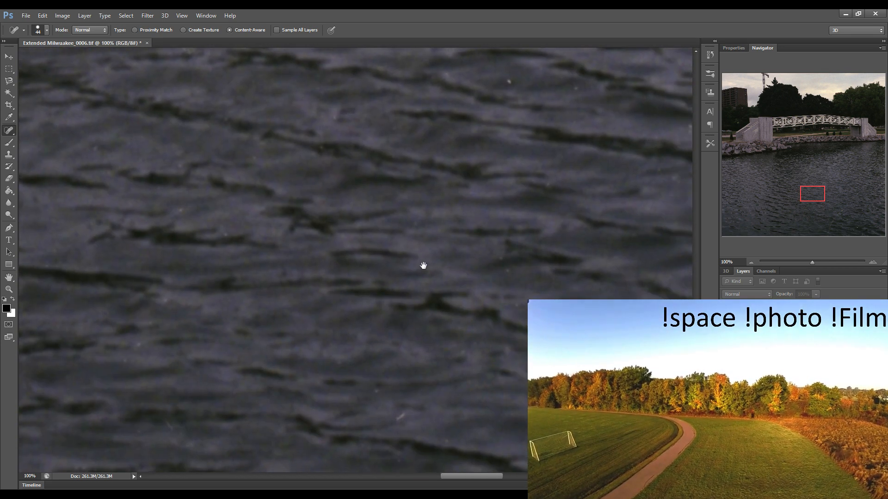
pyautogui.click(509, 82)
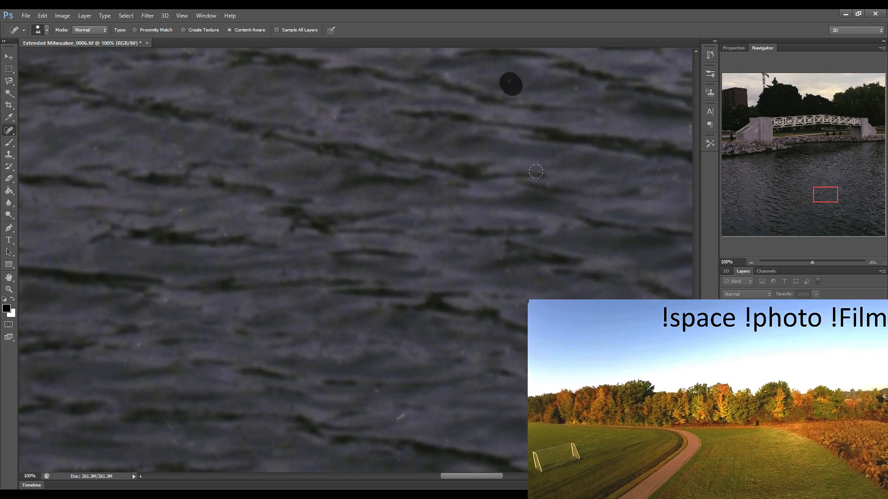
pyautogui.click(394, 414)
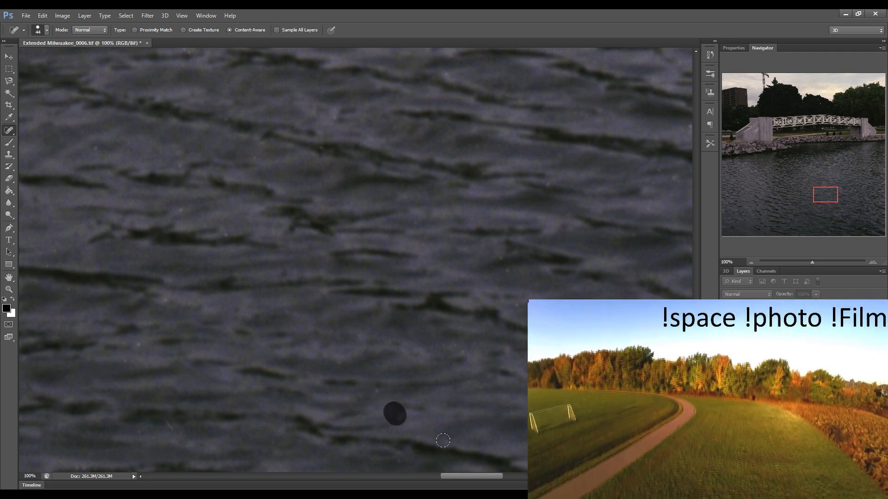
pyautogui.click(376, 391)
pyautogui.click(447, 444)
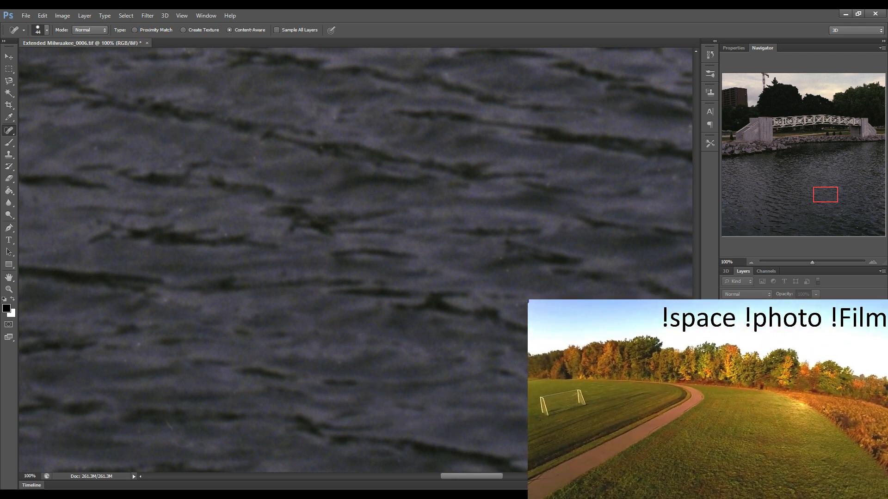
# Spot-heal the long white hair, the yellowish and whitish marks beside it and the small speck below on the next ripples
pyautogui.moveTo(363, 329); pyautogui.dragTo(175, 317)
pyautogui.moveTo(647, 319); pyautogui.dragTo(431, 306)
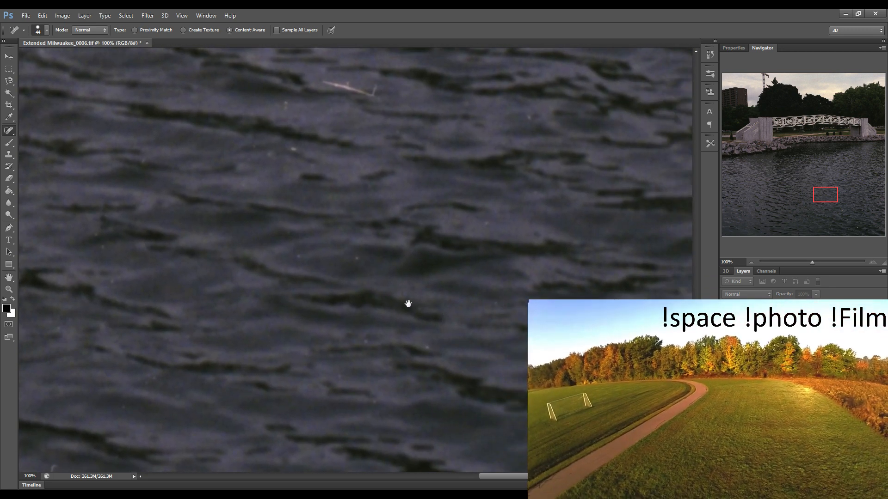
pyautogui.click(282, 104)
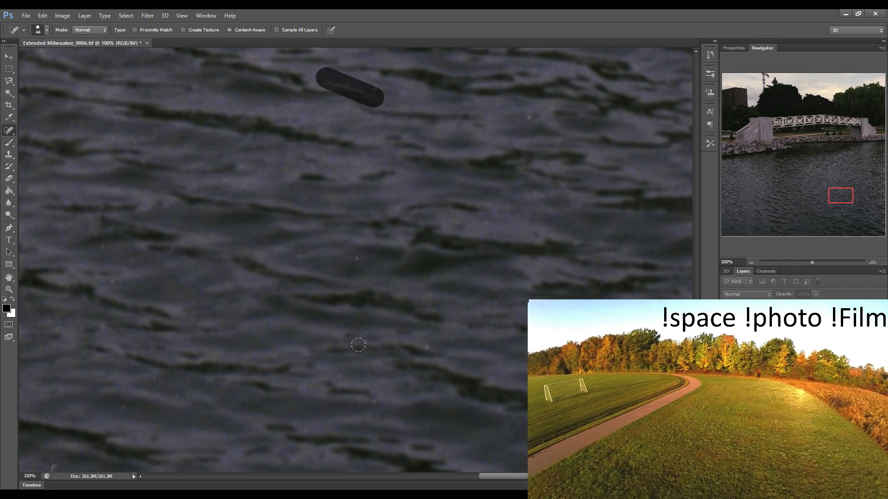
pyautogui.moveTo(354, 258); pyautogui.dragTo(359, 264)
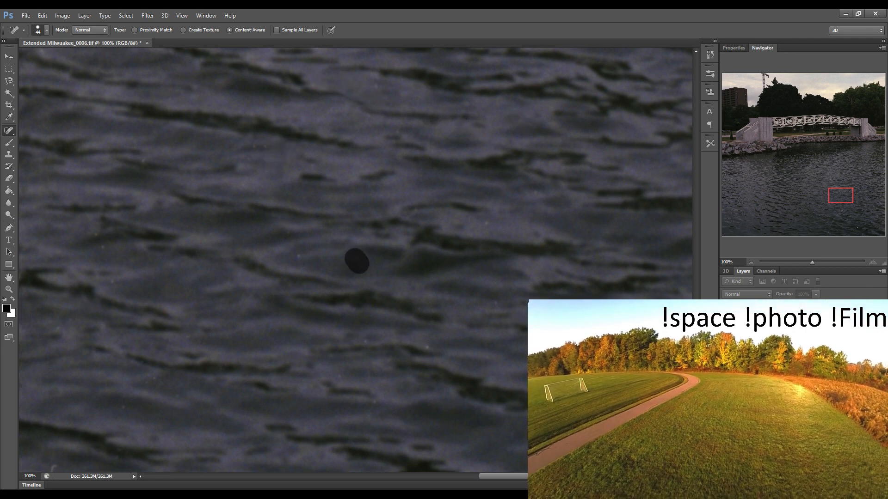
# Spot-heal the bright white fleck and the scattered pale specks around it farther along the lower band
pyautogui.moveTo(568, 308); pyautogui.dragTo(390, 286)
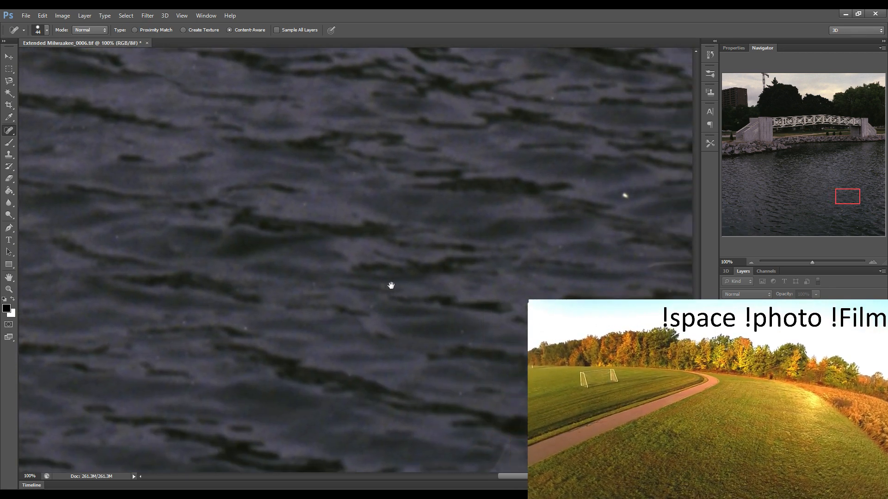
pyautogui.moveTo(541, 293)
pyautogui.mouseDown()
pyautogui.moveTo(452, 280)
pyautogui.moveTo(438, 292)
pyautogui.mouseUp()
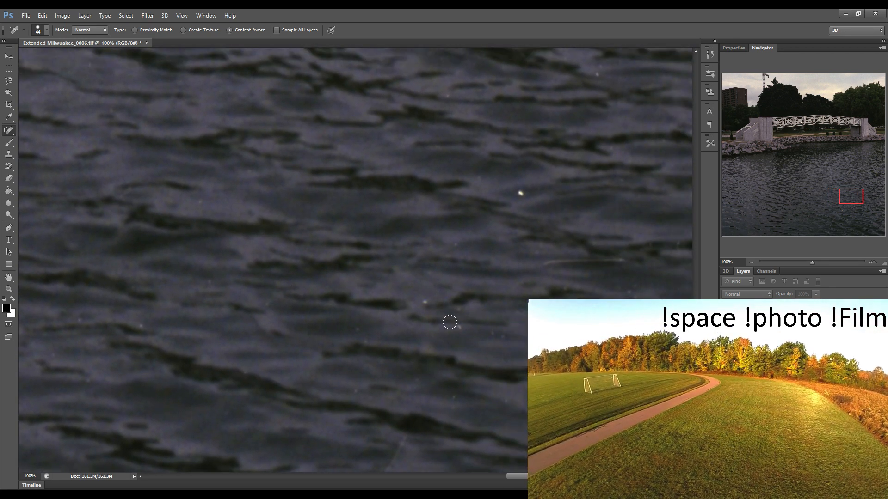
pyautogui.click(458, 329)
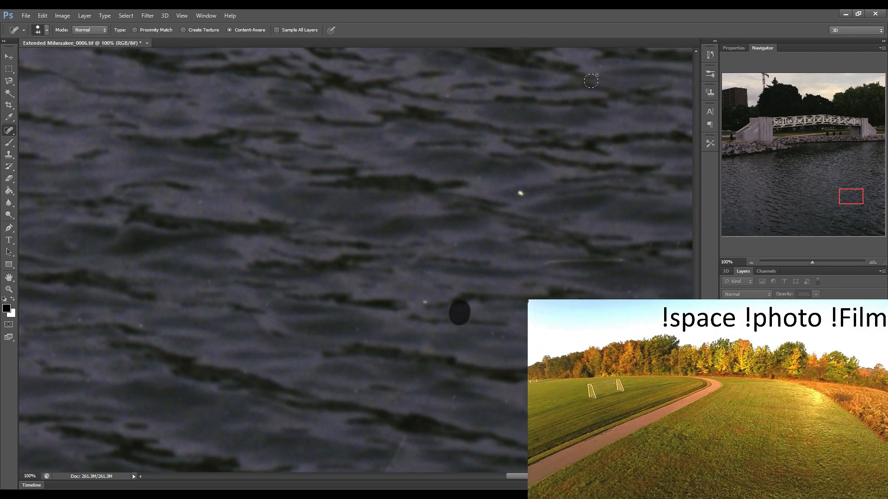
pyautogui.click(523, 193)
pyautogui.click(598, 79)
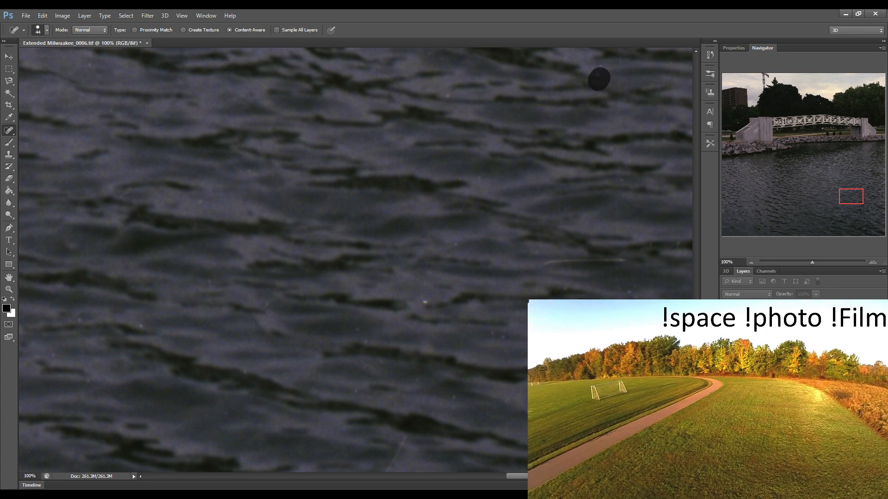
pyautogui.click(448, 100)
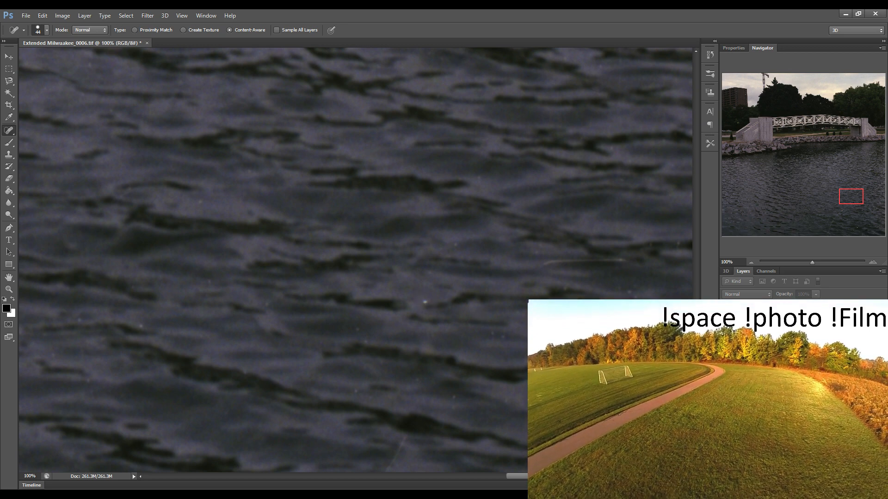
pyautogui.click(422, 303)
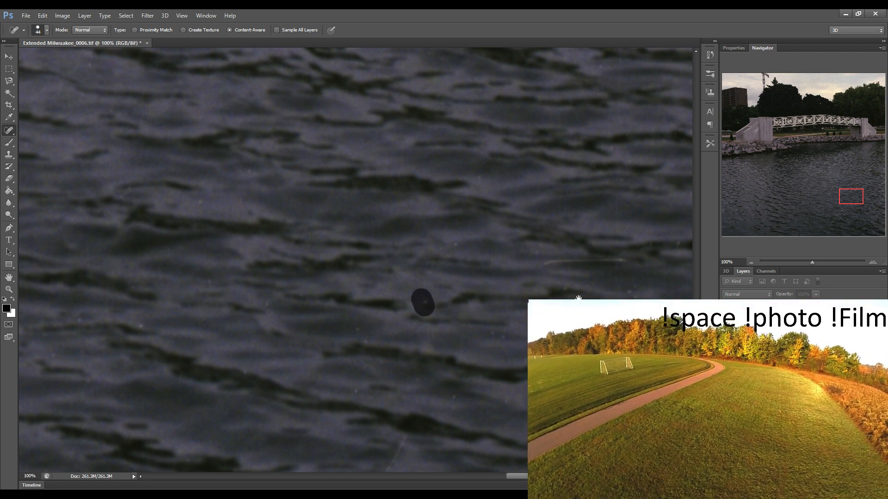
# Spot-heal the pinkish smudge, the bright cream dot and the small specks, finishing the band at the photo's right edge
pyautogui.moveTo(521, 295); pyautogui.dragTo(407, 273)
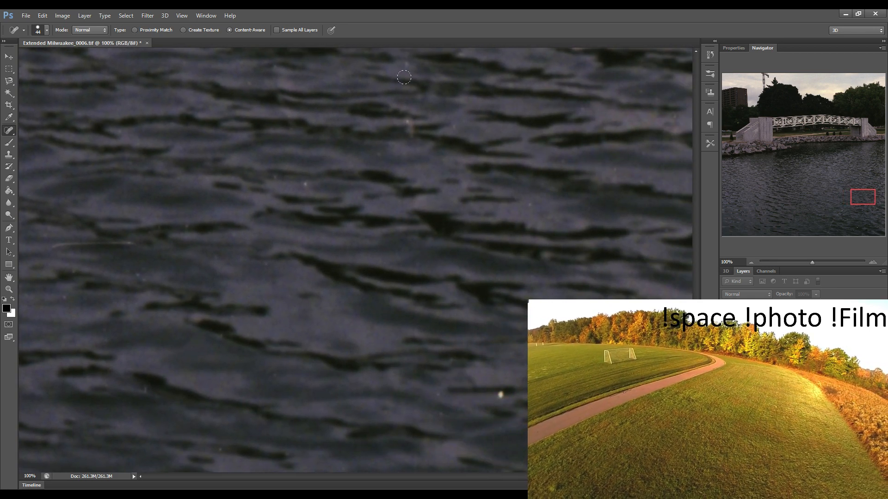
pyautogui.click(307, 187)
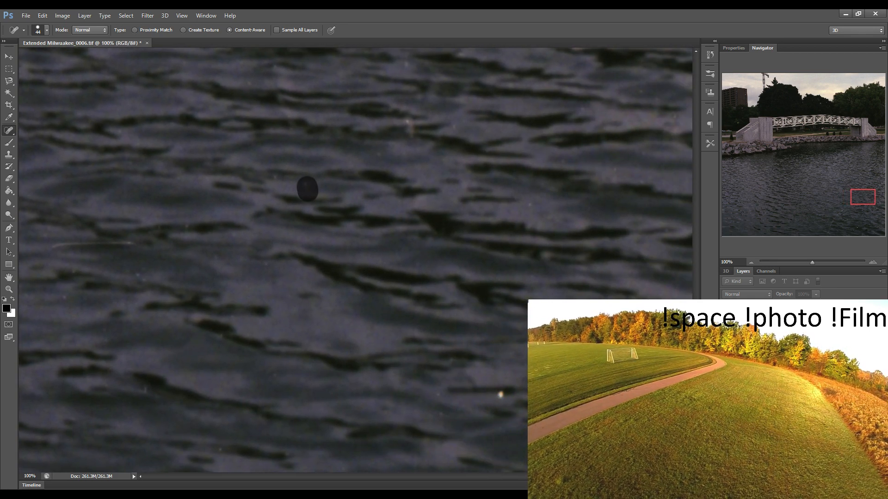
pyautogui.click(413, 129)
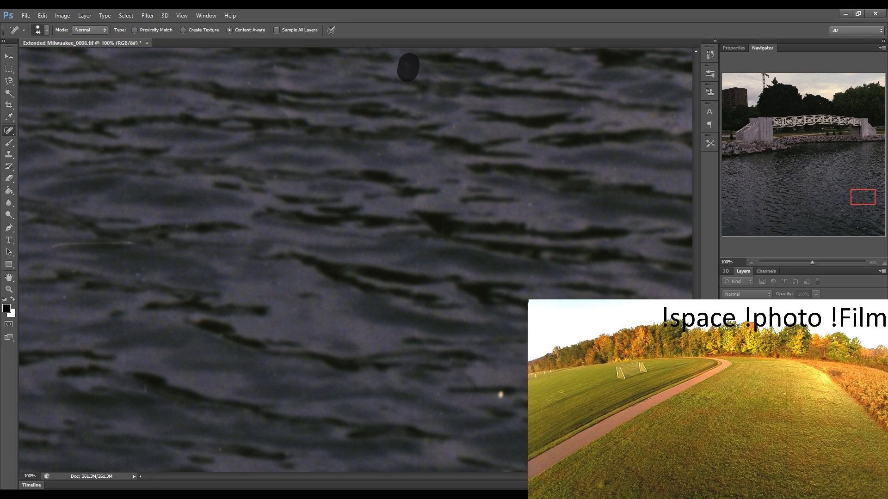
pyautogui.click(500, 395)
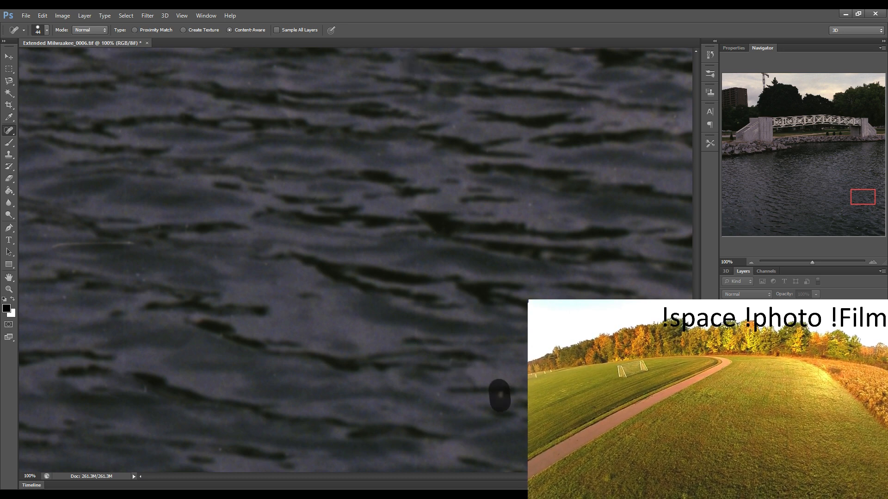
pyautogui.moveTo(504, 332); pyautogui.dragTo(338, 324)
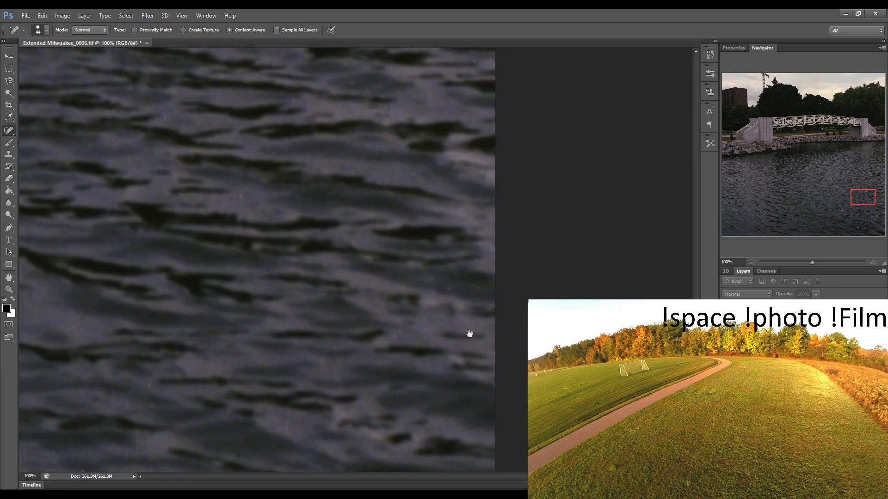
# Start the next lower band at the photo's left edge and spot-heal its bright white sliver, thin curved hair, pale smudge and specks
pyautogui.click(726, 214)
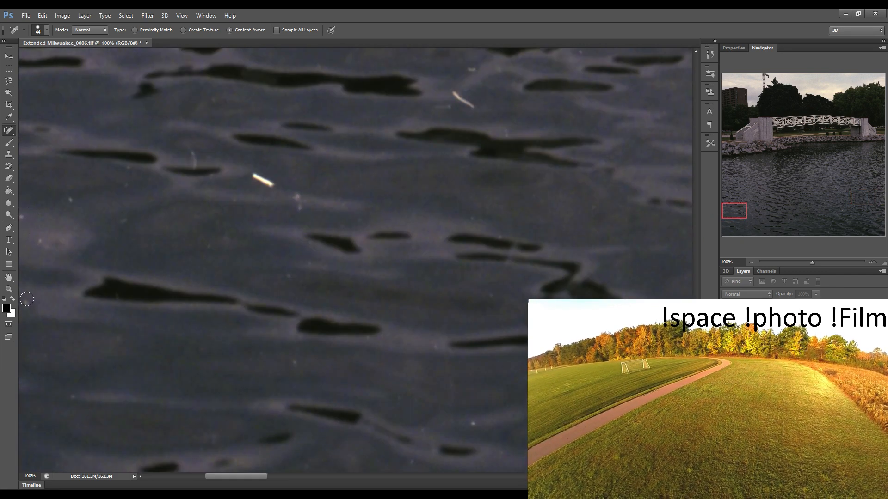
pyautogui.click(28, 218)
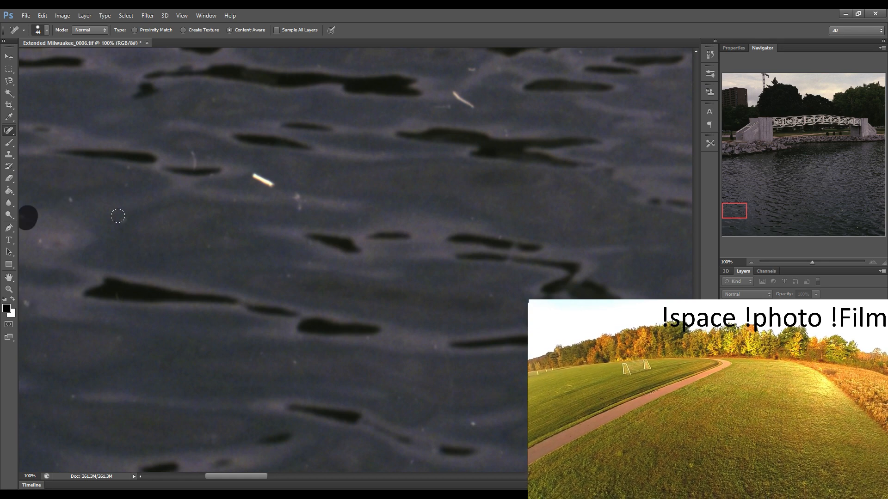
pyautogui.moveTo(124, 220); pyautogui.dragTo(40, 241)
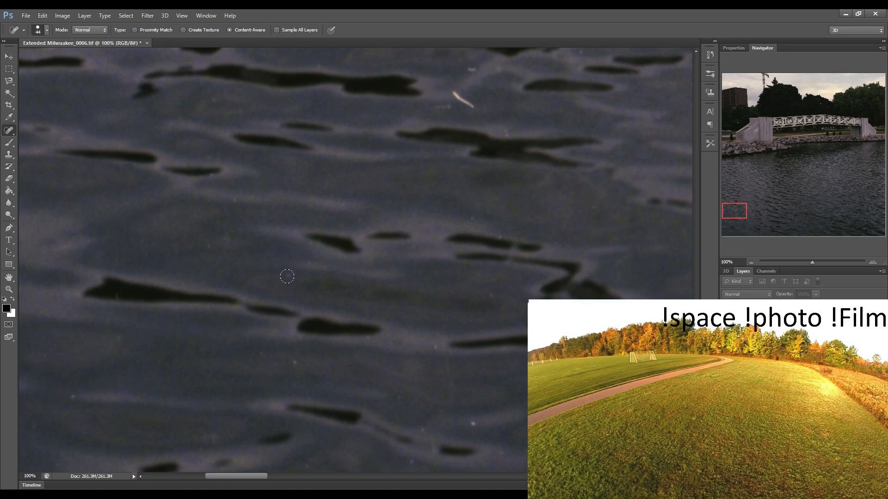
pyautogui.click(287, 272)
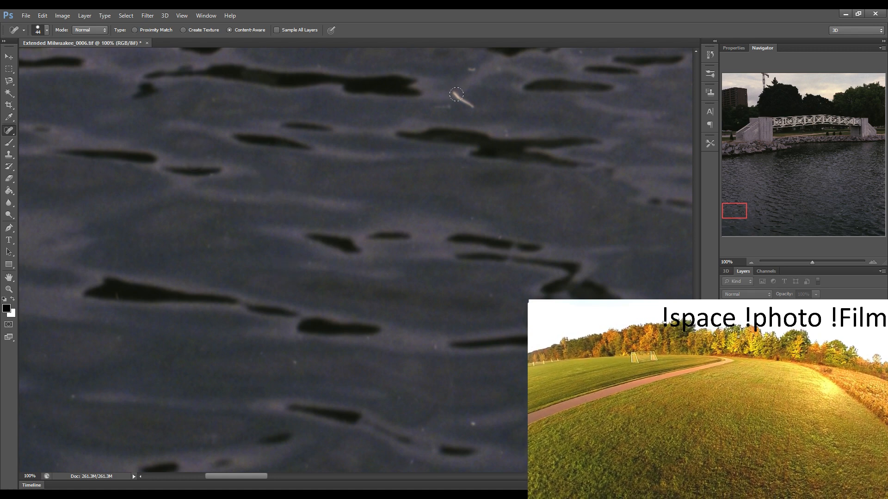
# Spot-heal the curved white hair, the faint mark above it and the small specks among the dark ripples below
pyautogui.moveTo(467, 71)
pyautogui.mouseDown()
pyautogui.moveTo(491, 101)
pyautogui.moveTo(481, 121)
pyautogui.moveTo(496, 133)
pyautogui.mouseUp()
pyautogui.click(502, 130)
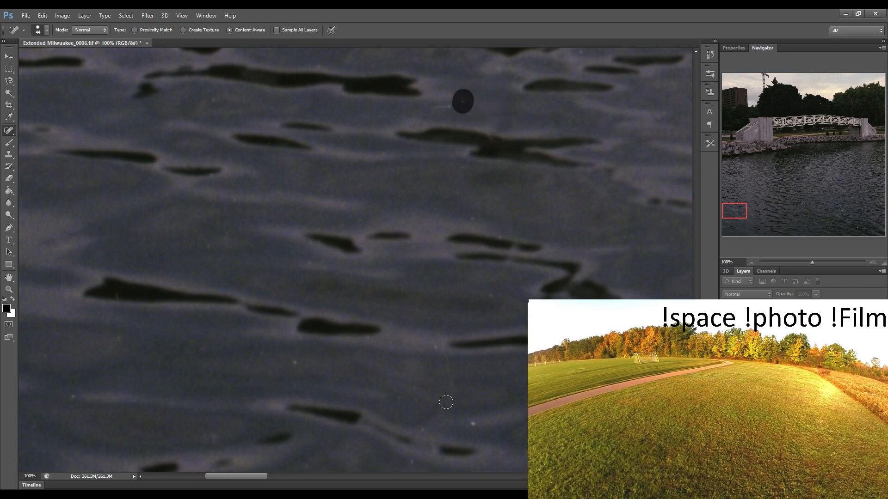
pyautogui.click(500, 230)
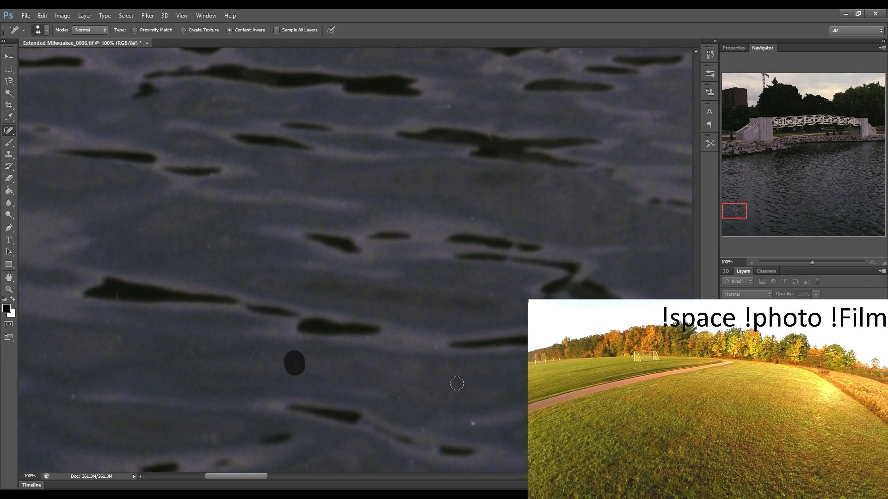
pyautogui.click(472, 421)
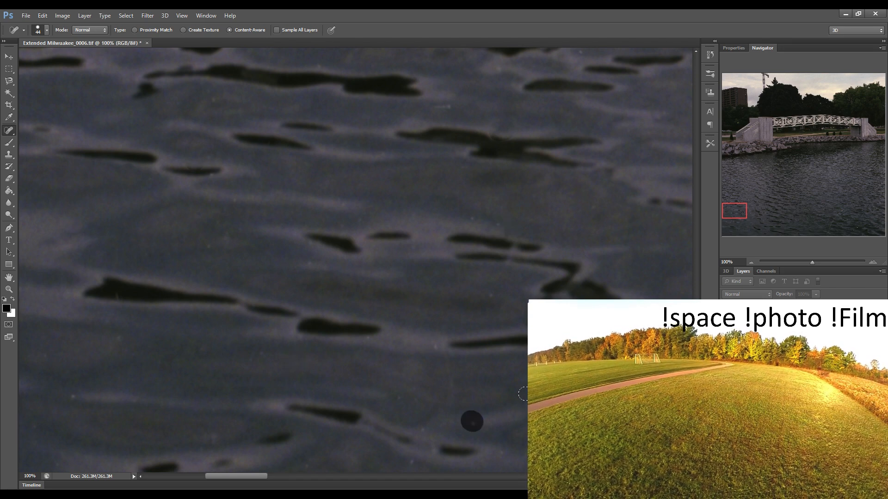
pyautogui.click(432, 349)
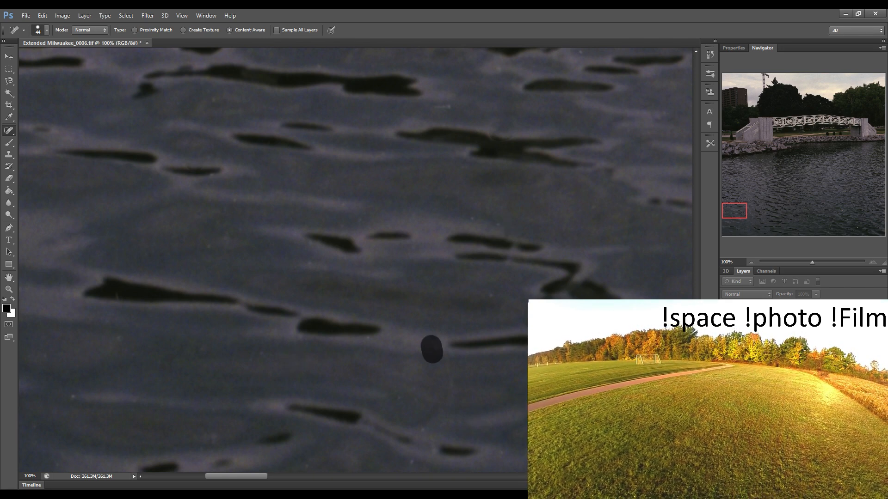
# Spot-heal the faint vertical streak, the small specks around the dark ripples and the two bright white flecks in the adjoining stretch
pyautogui.moveTo(551, 300); pyautogui.dragTo(316, 301)
pyautogui.click(268, 442)
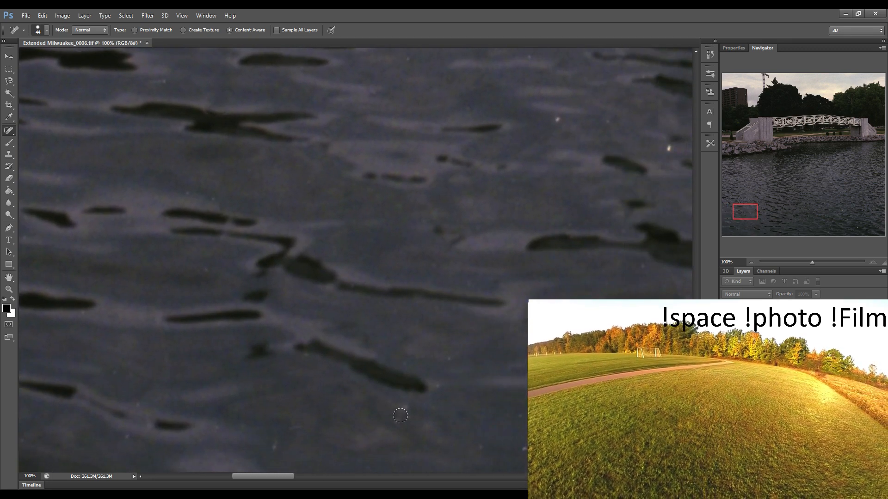
pyautogui.moveTo(511, 416); pyautogui.dragTo(407, 416)
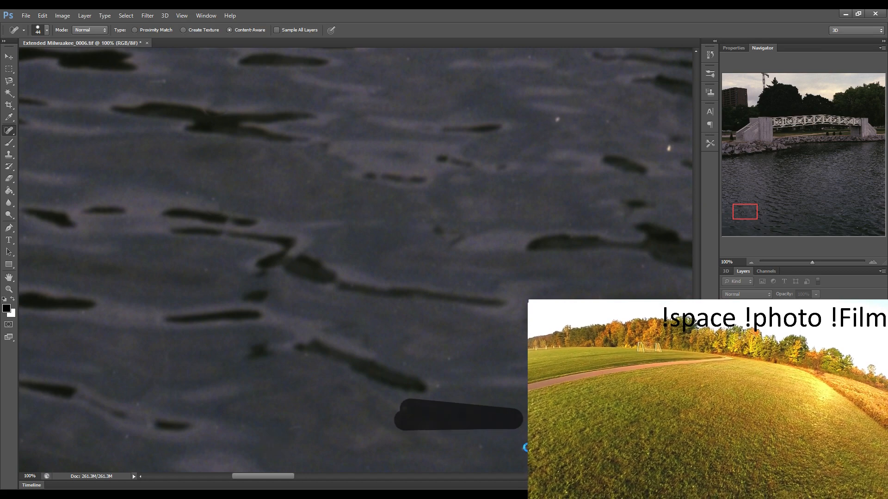
pyautogui.click(451, 357)
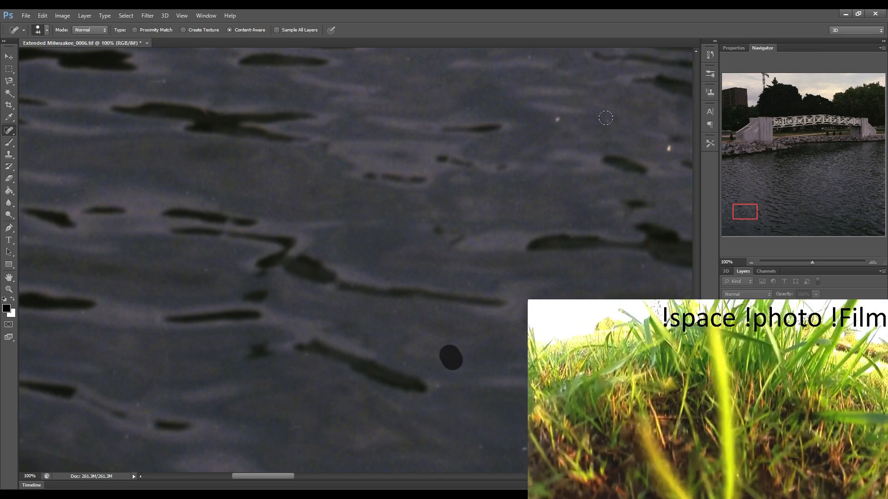
pyautogui.click(518, 419)
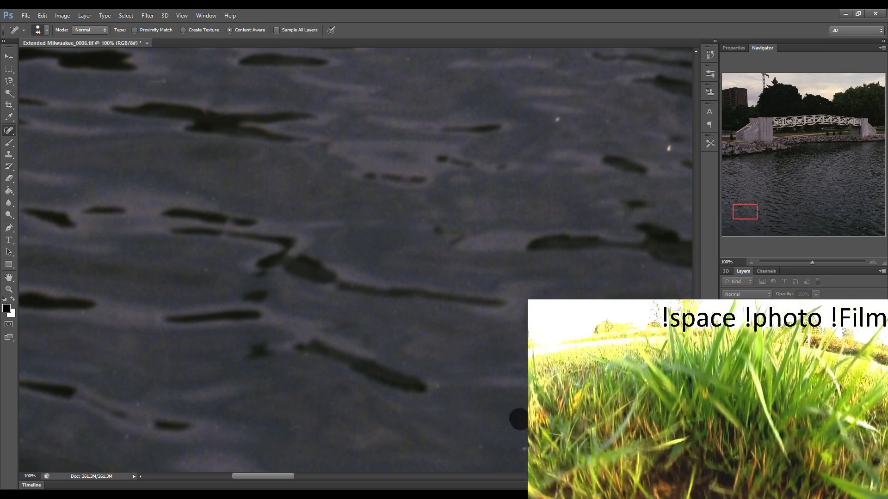
pyautogui.click(555, 124)
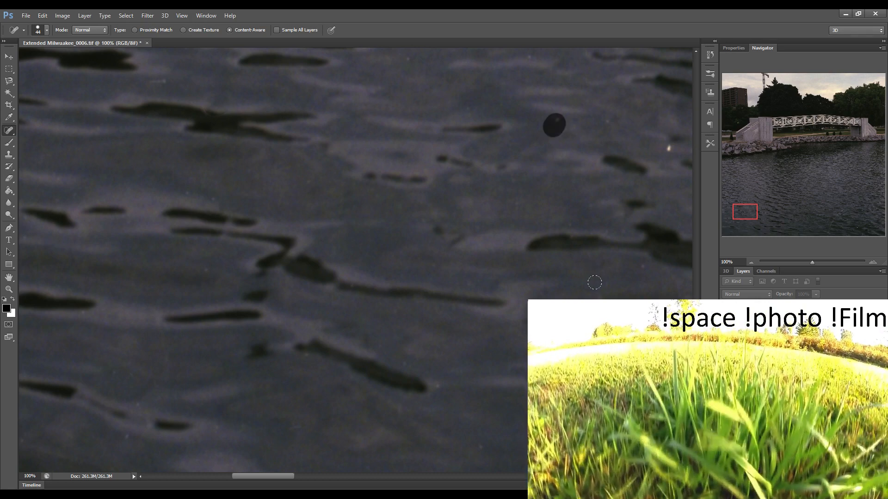
pyautogui.click(608, 122)
pyautogui.click(669, 148)
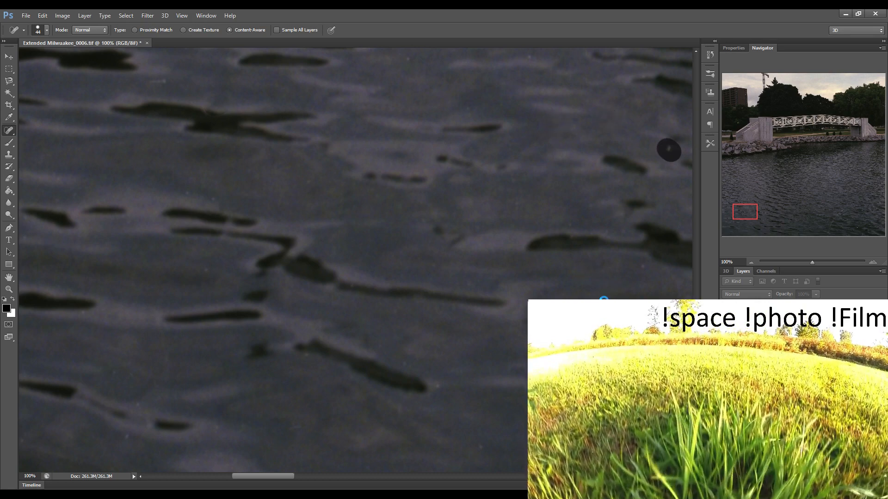
pyautogui.moveTo(488, 285); pyautogui.dragTo(303, 279)
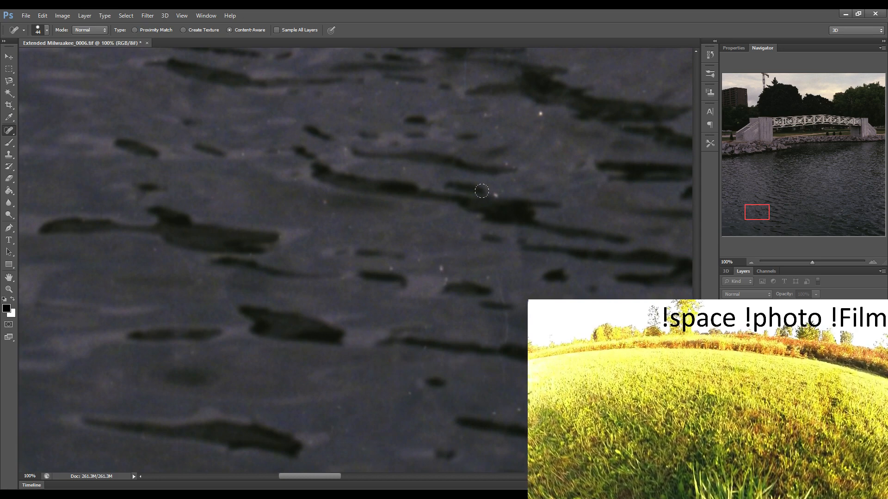
# Spot-heal the bright white dot beneath the upper dark ripple, the faint vertical streak and the small pale specks among the ripples below
pyautogui.click(441, 274)
pyautogui.click(504, 161)
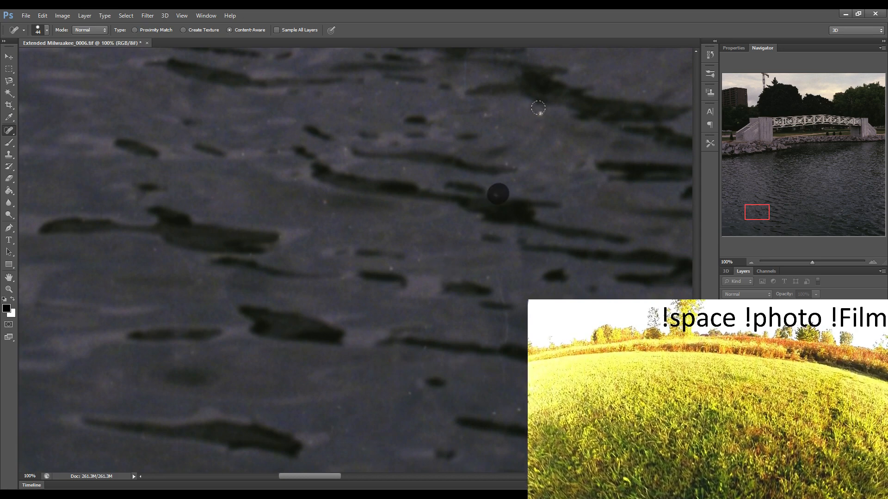
pyautogui.moveTo(540, 112); pyautogui.dragTo(505, 340)
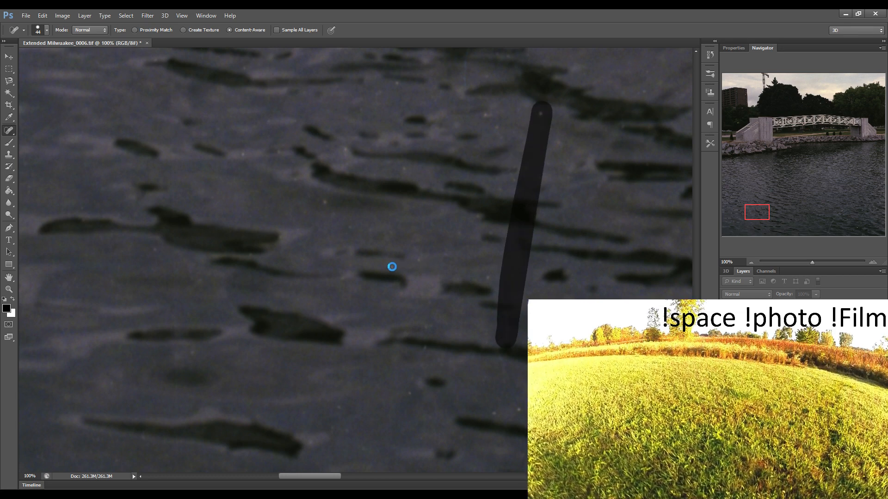
pyautogui.moveTo(318, 199); pyautogui.dragTo(396, 264)
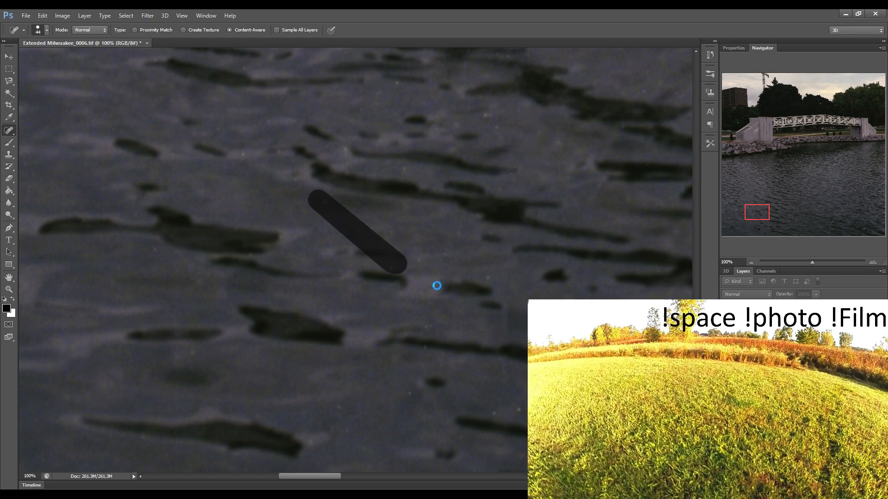
pyautogui.moveTo(491, 279); pyautogui.dragTo(505, 342)
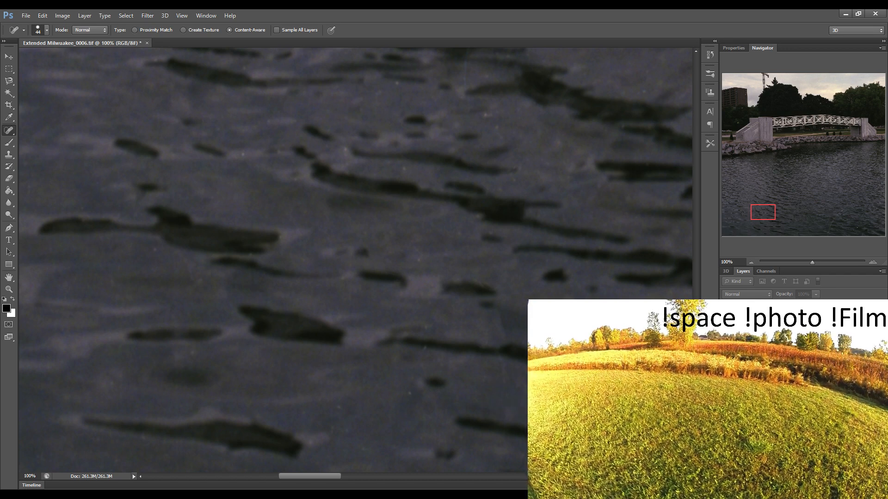
# In the adjoining stretch of water, spot-heal the thin slanted hair below the long dark ripple and the small specks around it
pyautogui.moveTo(419, 313); pyautogui.dragTo(313, 301)
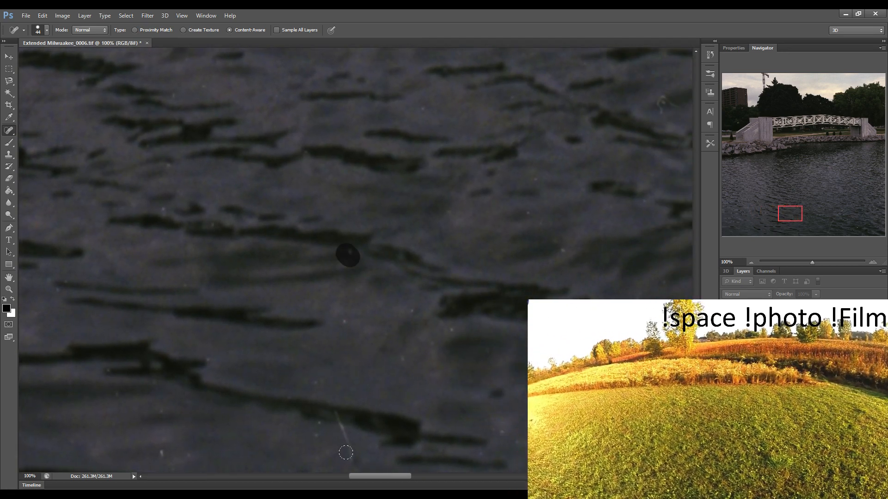
pyautogui.moveTo(345, 451)
pyautogui.mouseDown()
pyautogui.moveTo(337, 420)
pyautogui.moveTo(334, 430)
pyautogui.mouseUp()
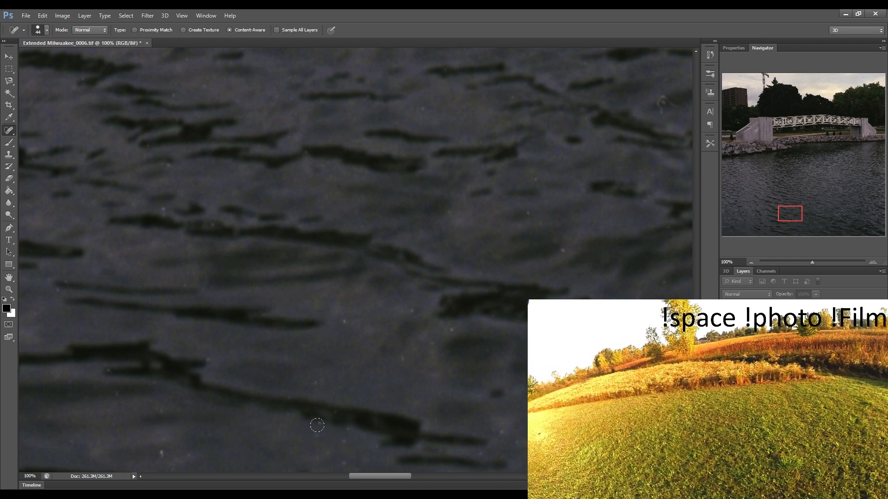
pyautogui.click(317, 425)
pyautogui.click(344, 326)
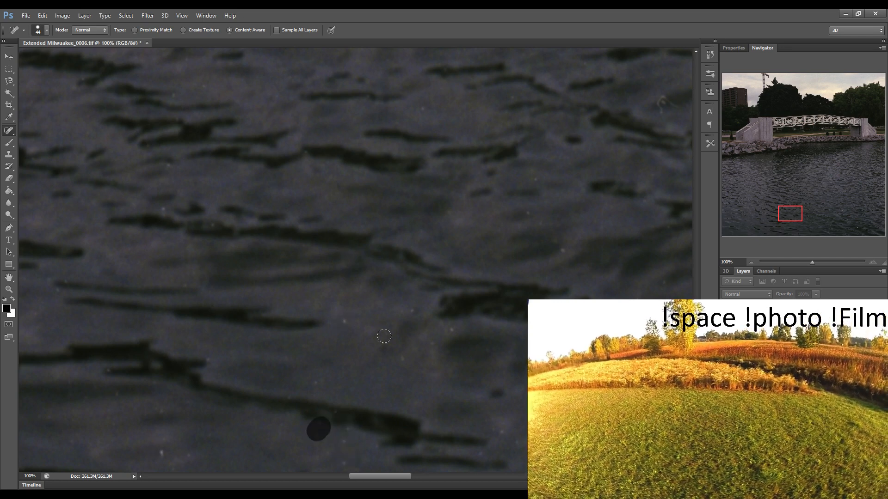
pyautogui.click(406, 362)
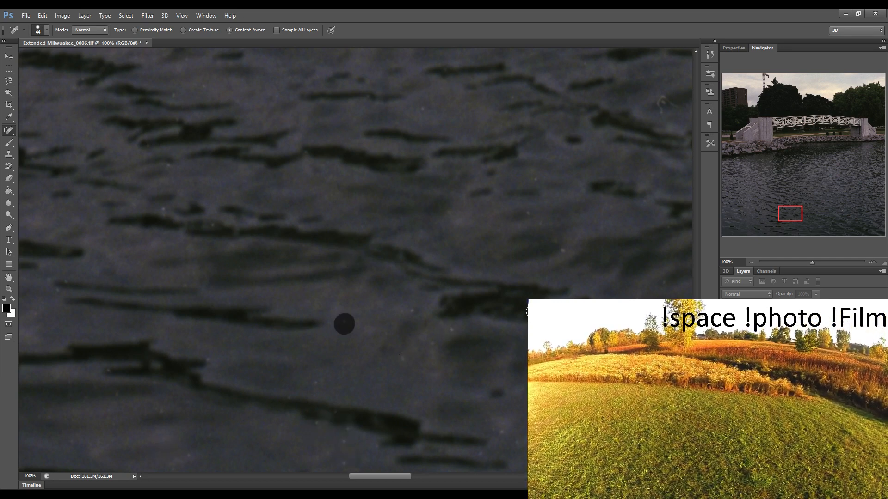
pyautogui.click(451, 333)
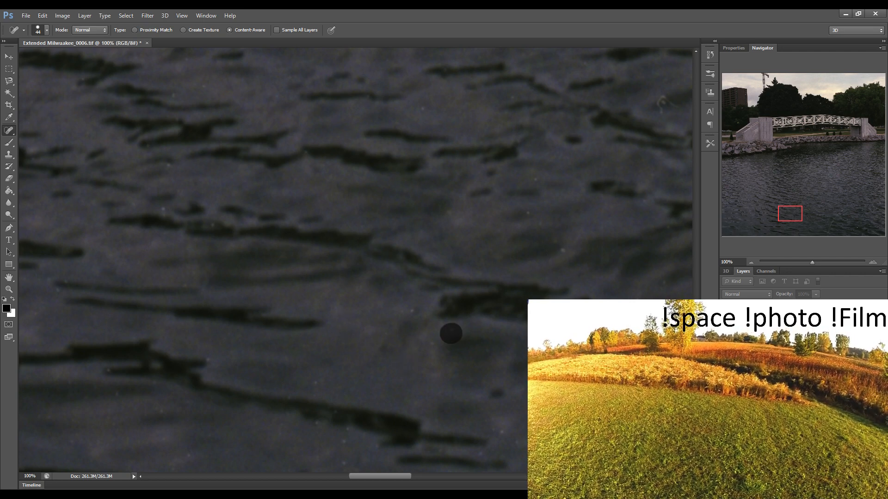
pyautogui.click(557, 253)
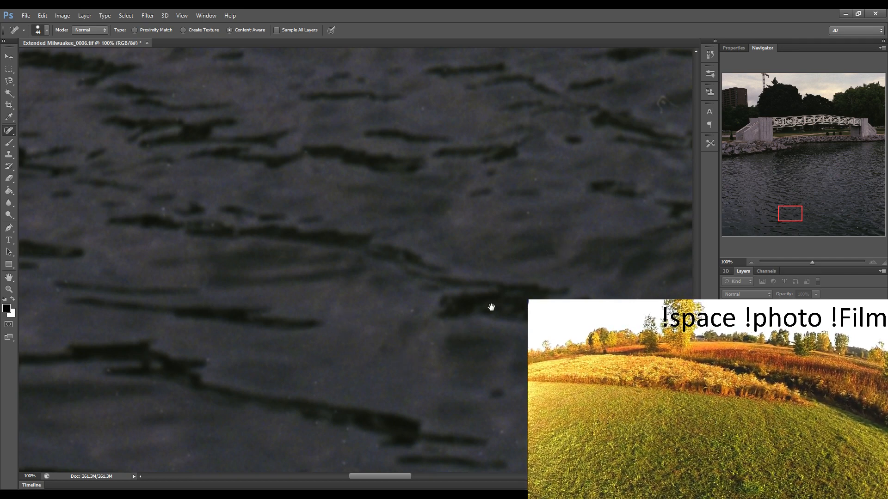
# Continue along the band and spot-heal the long thin vertical scratch, the bright dot beside it and the scattered white specks
pyautogui.moveTo(292, 292); pyautogui.dragTo(185, 289)
pyautogui.moveTo(414, 295); pyautogui.dragTo(169, 288)
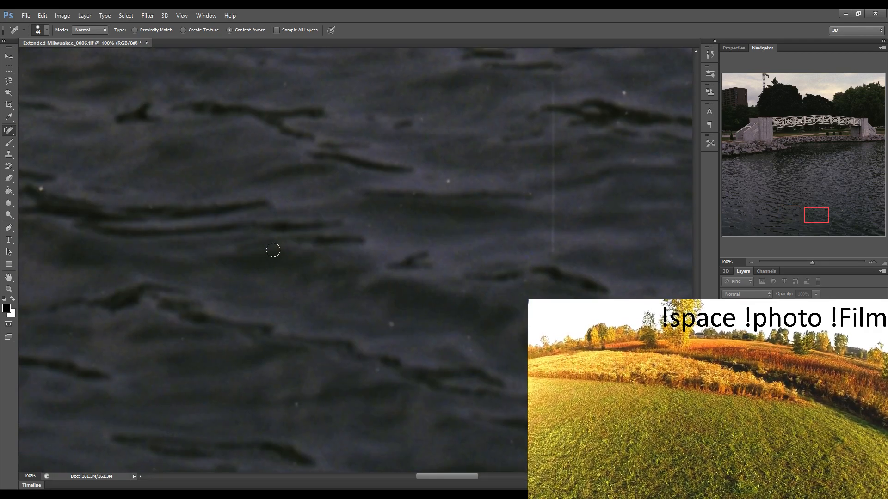
pyautogui.keyDown('shift'); pyautogui.click(383, 321); pyautogui.keyUp('shift')
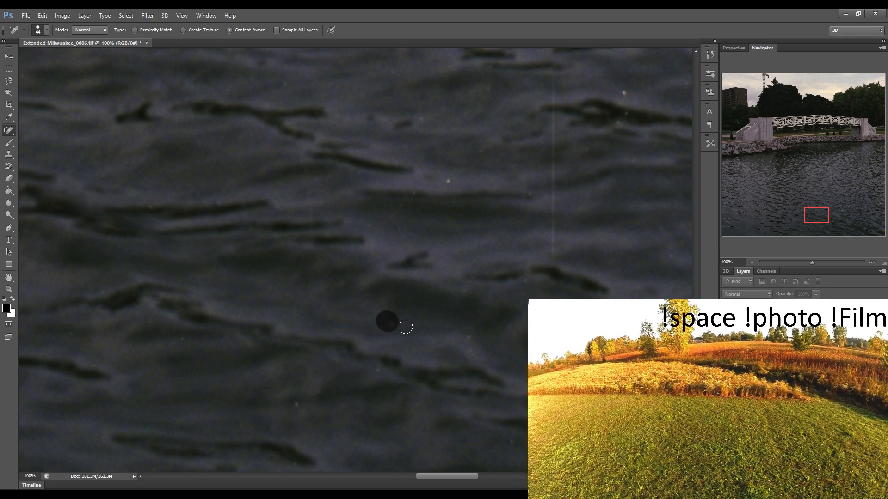
pyautogui.click(446, 181)
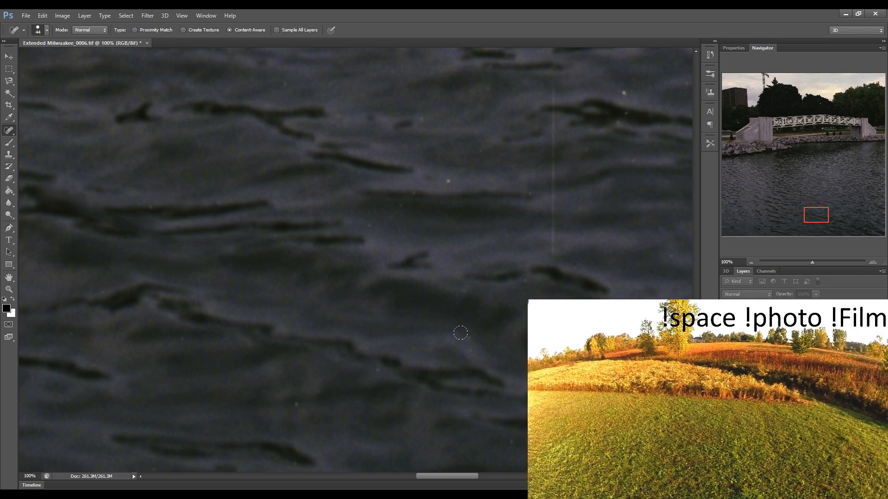
pyautogui.click(292, 402)
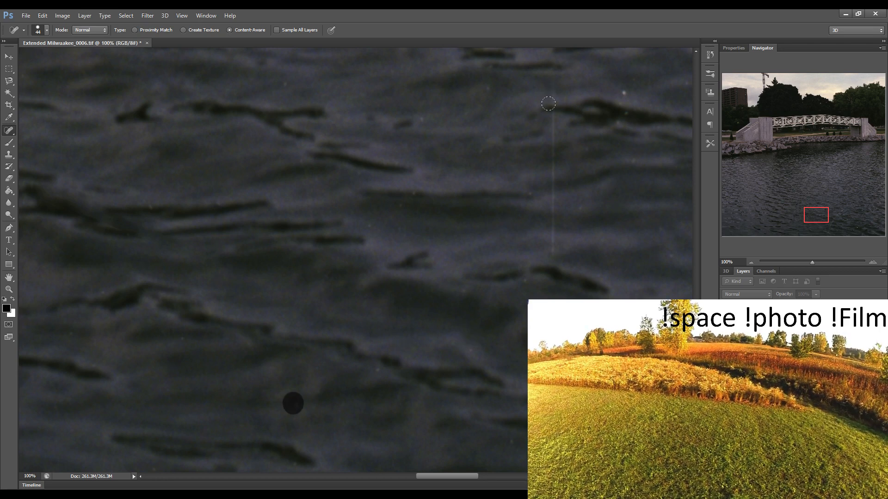
pyautogui.moveTo(550, 143); pyautogui.dragTo(553, 243)
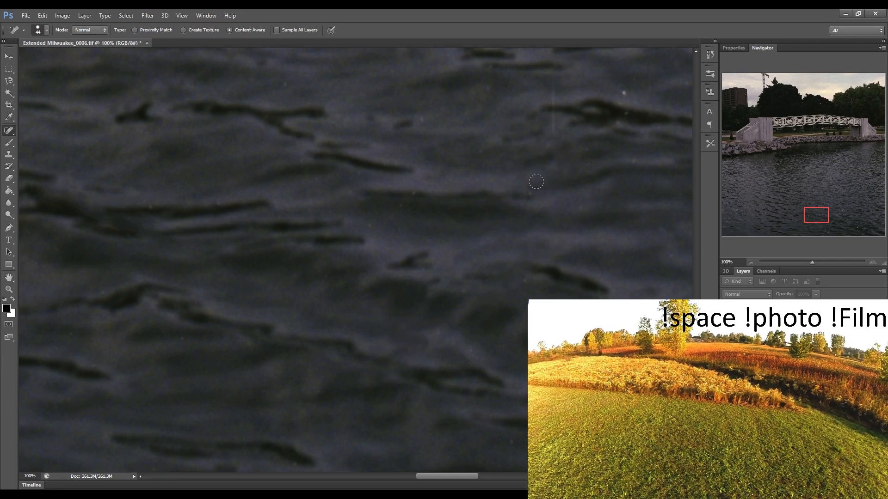
pyautogui.moveTo(551, 131); pyautogui.dragTo(551, 88)
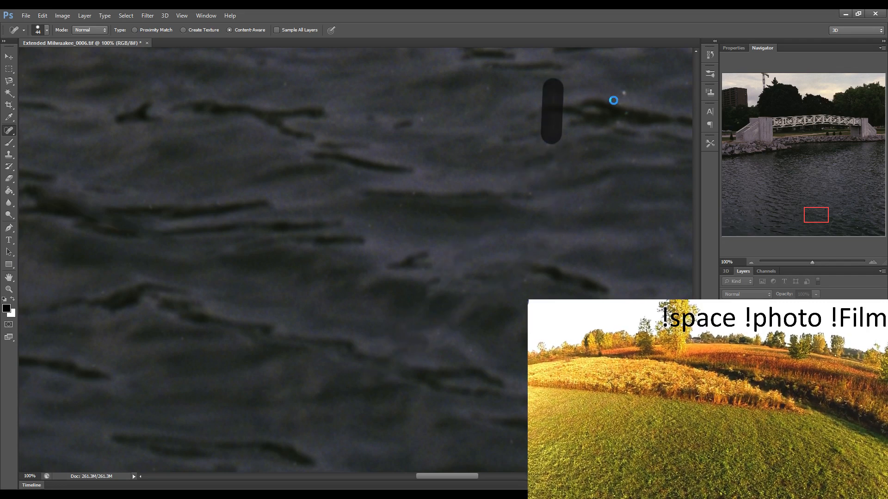
pyautogui.click(625, 94)
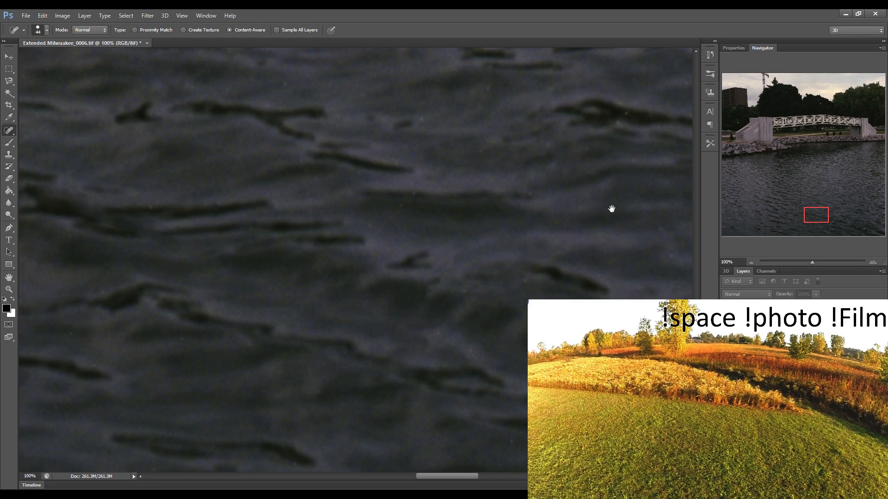
# Spot-heal the long curved orange hair crossing the next stretch of water, together with the bright white flecks on both sides of it
pyautogui.moveTo(531, 237); pyautogui.dragTo(228, 224)
pyautogui.moveTo(491, 224); pyautogui.dragTo(377, 222)
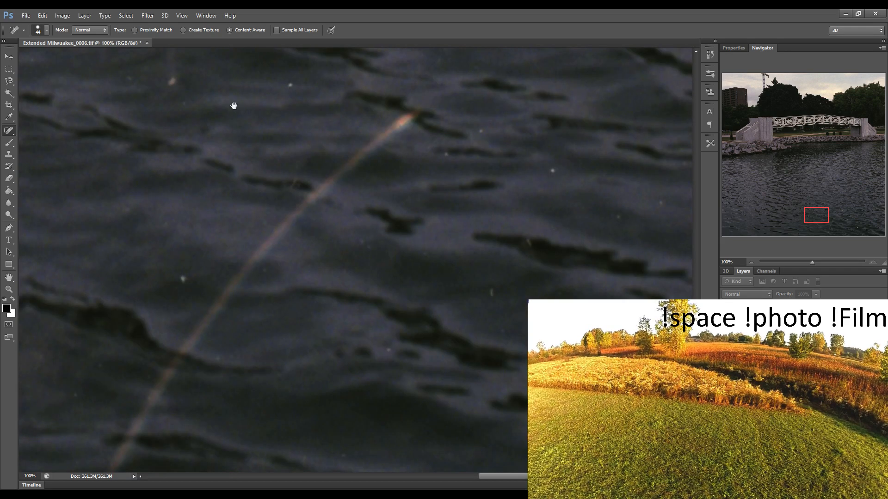
pyautogui.click(174, 82)
pyautogui.click(291, 84)
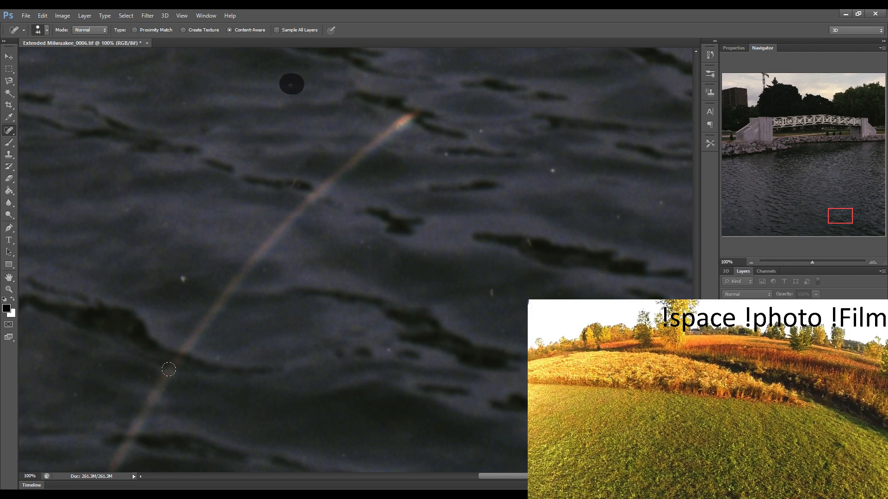
pyautogui.click(183, 279)
pyautogui.moveTo(120, 457)
pyautogui.mouseDown()
pyautogui.moveTo(202, 313)
pyautogui.moveTo(326, 180)
pyautogui.moveTo(415, 111)
pyautogui.mouseUp()
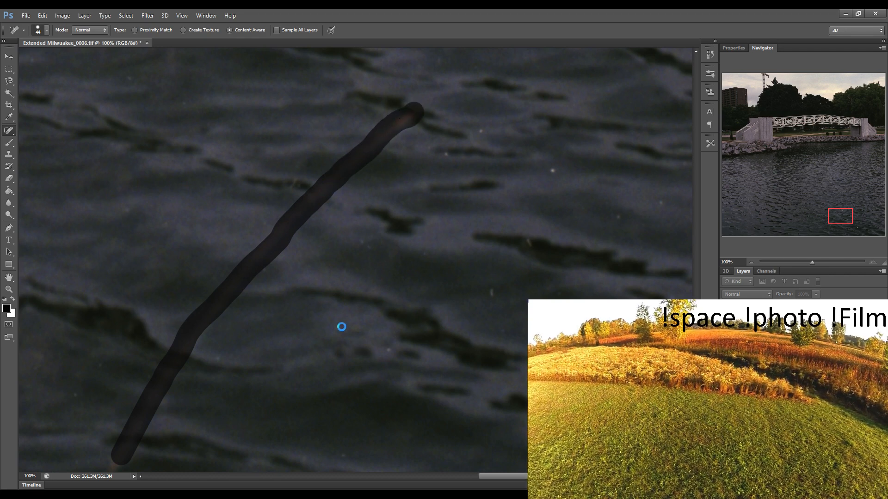
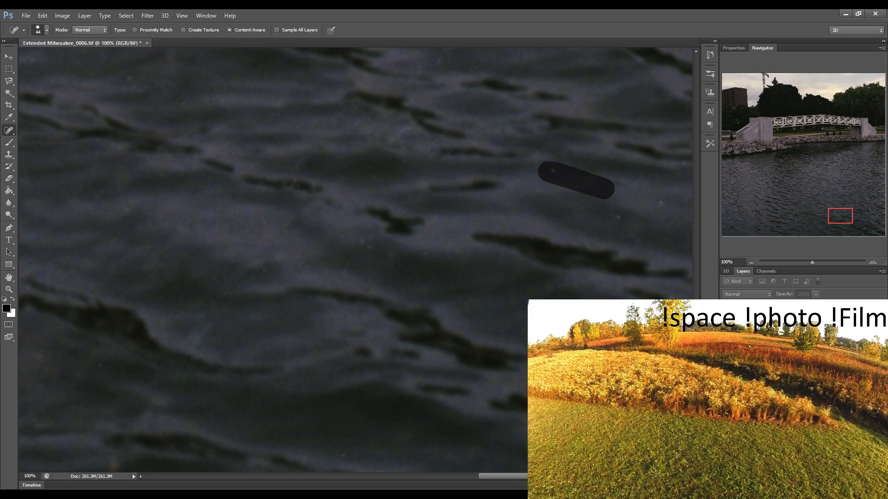
pyautogui.moveTo(617, 218); pyautogui.dragTo(624, 220)
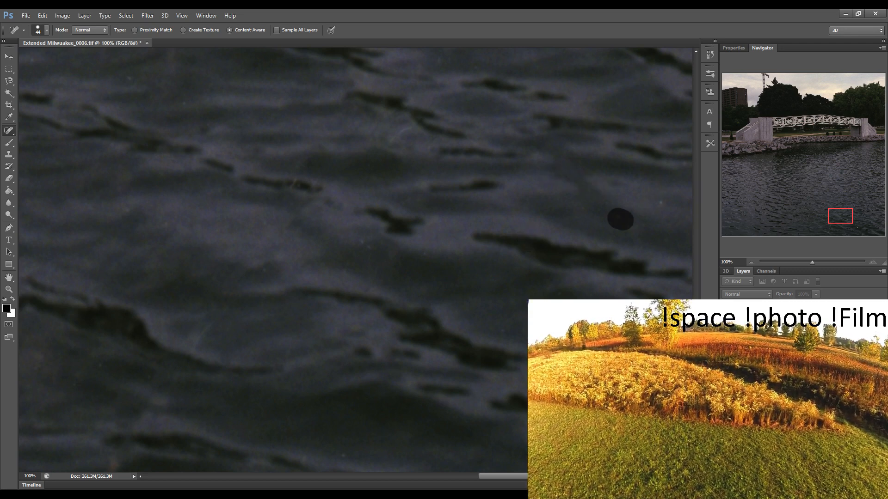
pyautogui.click(658, 206)
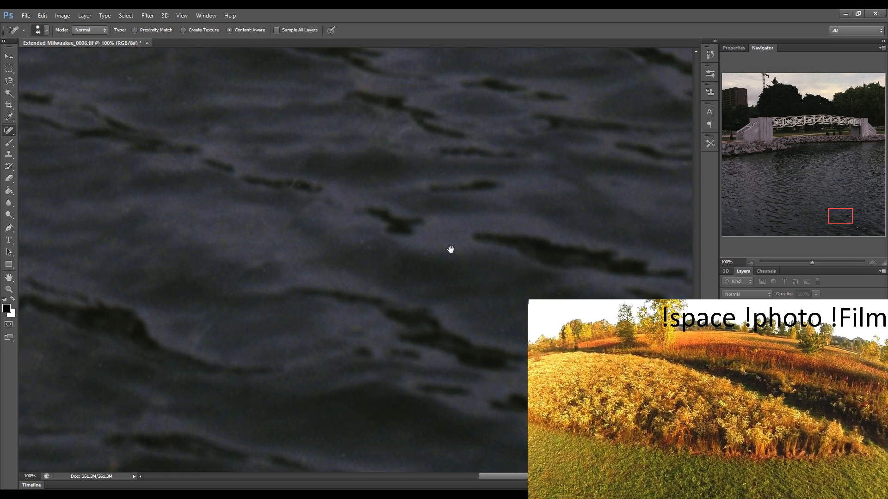
# Further along the band, spot-heal the bright cream blob, the short curved hair, the slanted scratch with its white dot and the nearby specks
pyautogui.moveTo(313, 240); pyautogui.dragTo(292, 239)
pyautogui.moveTo(450, 253); pyautogui.dragTo(289, 251)
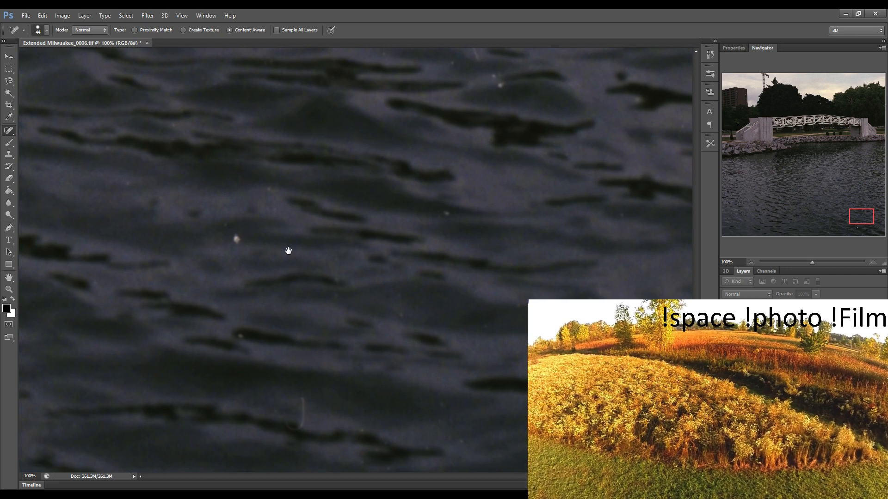
pyautogui.click(266, 192)
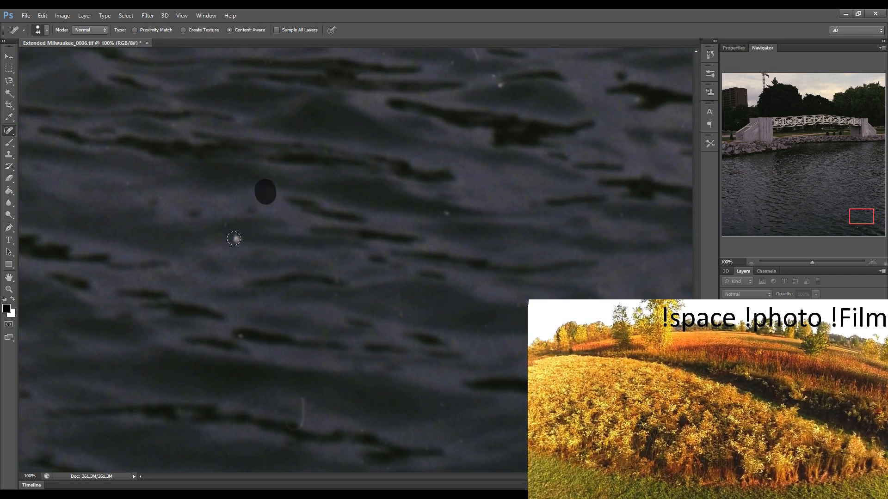
pyautogui.moveTo(278, 210); pyautogui.dragTo(234, 237)
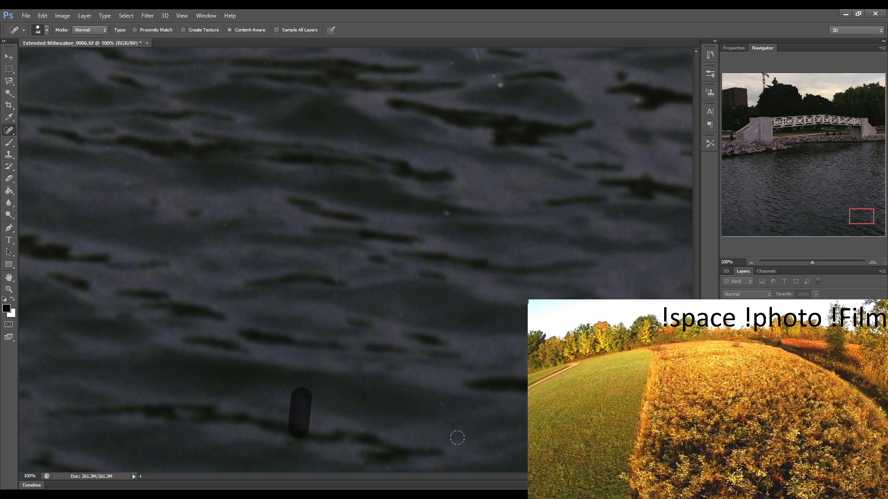
pyautogui.click(359, 432)
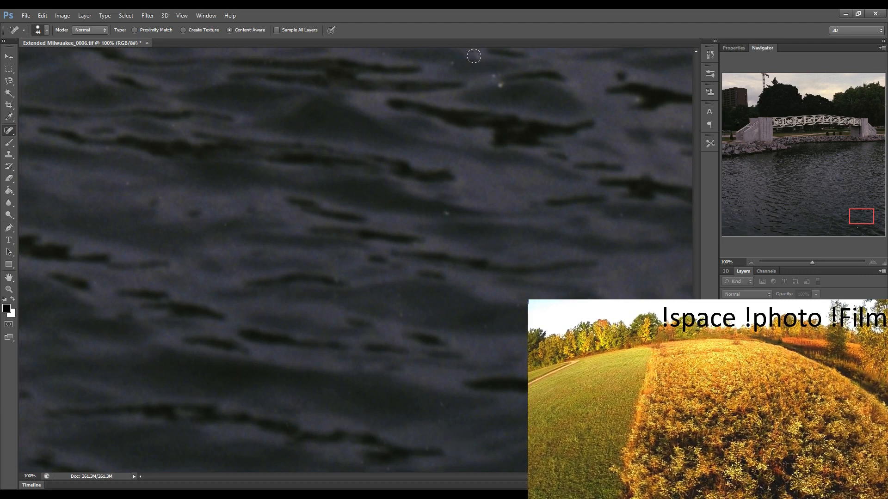
pyautogui.moveTo(445, 216); pyautogui.dragTo(449, 216)
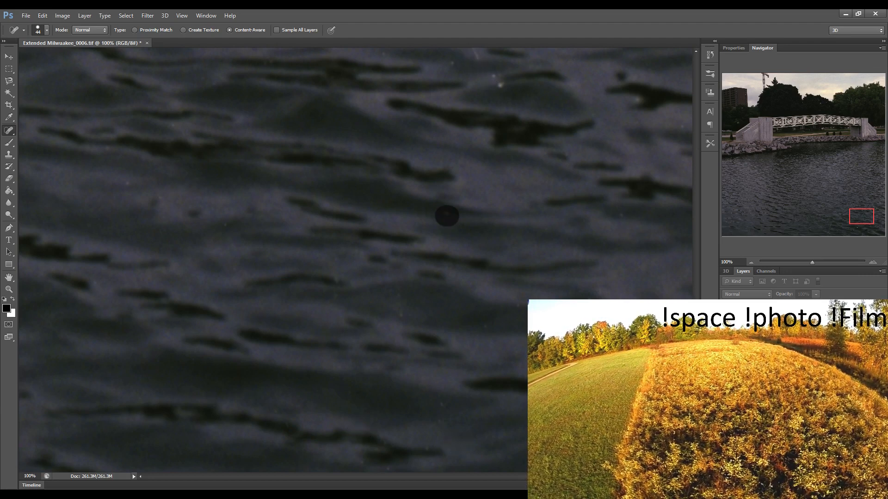
pyautogui.moveTo(471, 51); pyautogui.dragTo(626, 293)
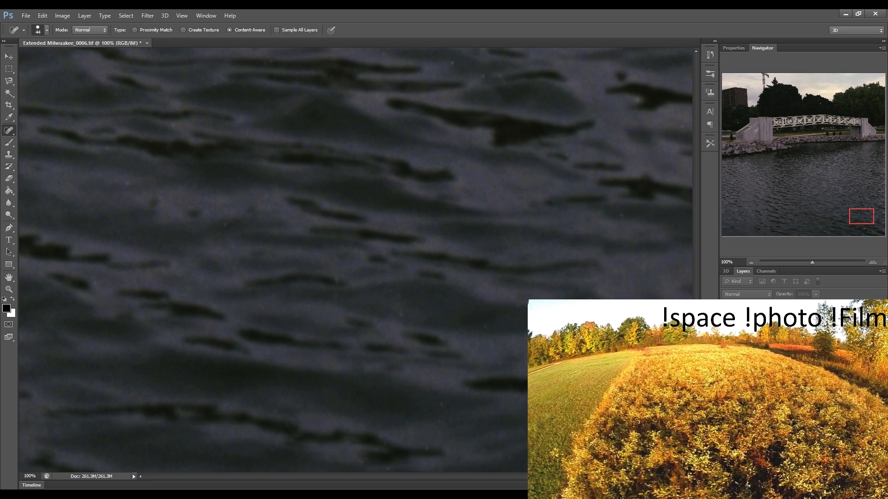
# At the photo's right-hand edge, spot-heal the small white specks around the short dark ripples in the water
pyautogui.moveTo(647, 308); pyautogui.dragTo(172, 333)
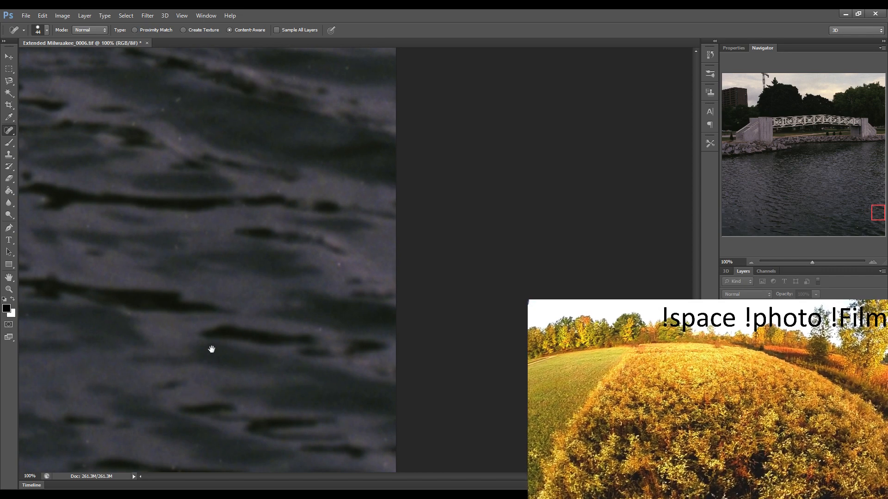
pyautogui.moveTo(248, 283); pyautogui.dragTo(267, 270)
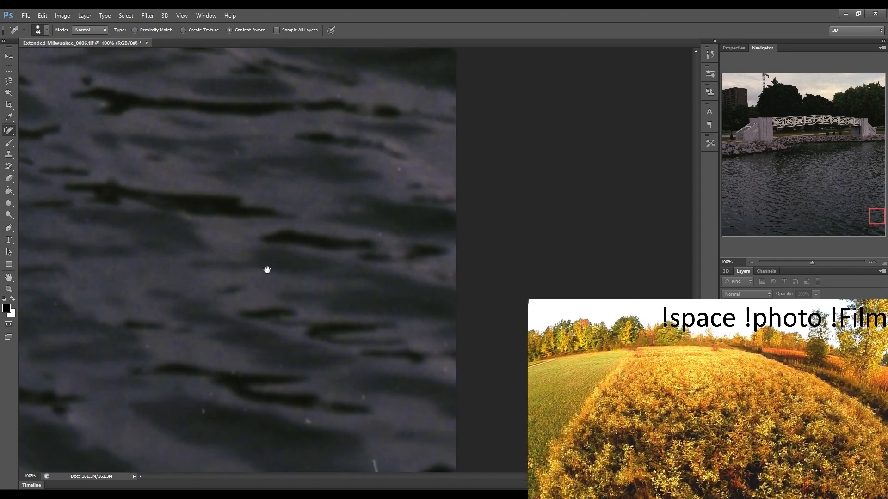
pyautogui.click(201, 411)
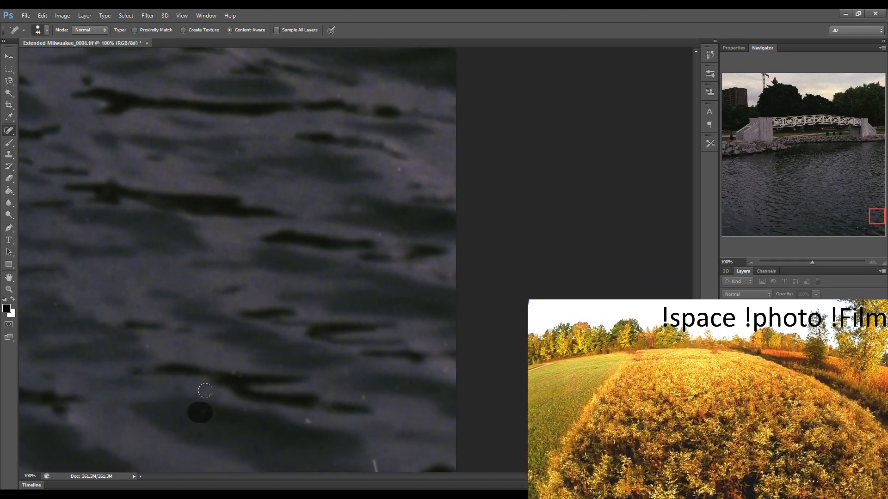
pyautogui.click(205, 391)
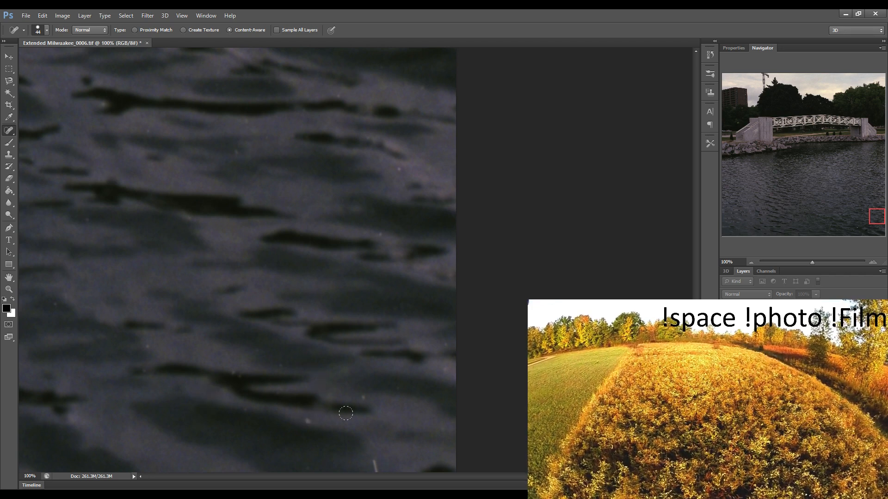
pyautogui.click(362, 399)
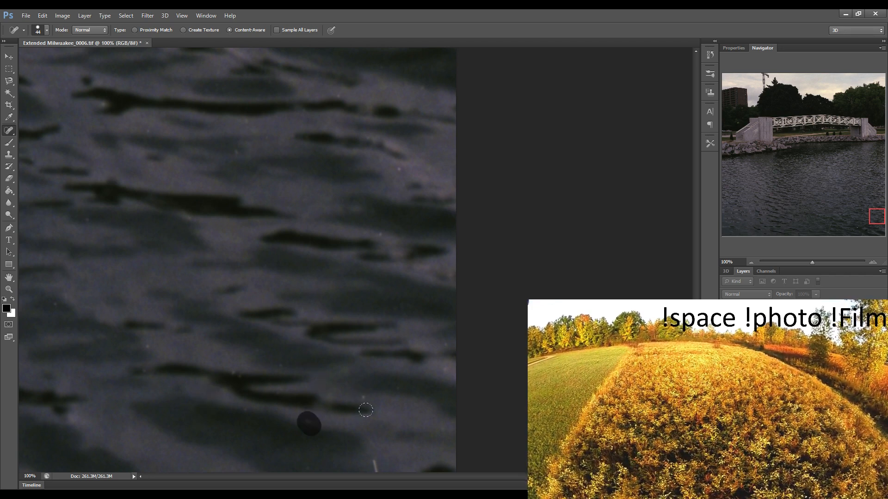
pyautogui.click(439, 424)
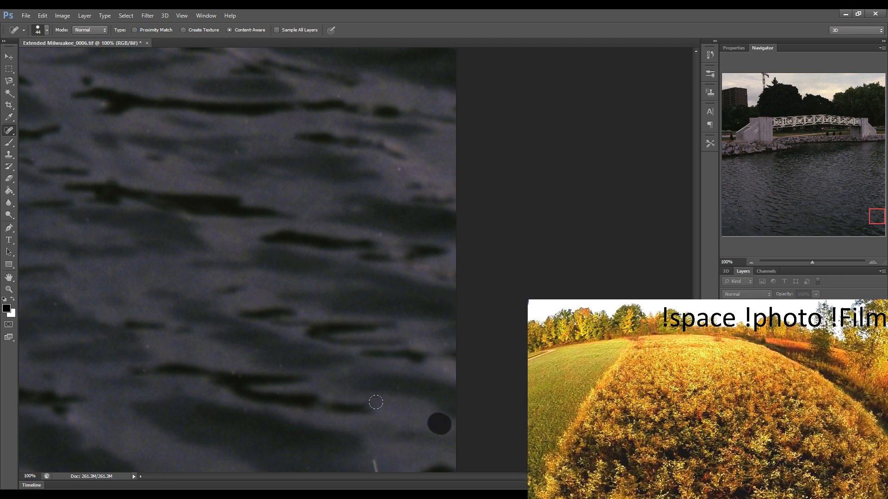
# Slightly lower along the photo's right edge, spot-heal the short vertical scratch and the remaining specks beneath the dark ripples
pyautogui.press('space')
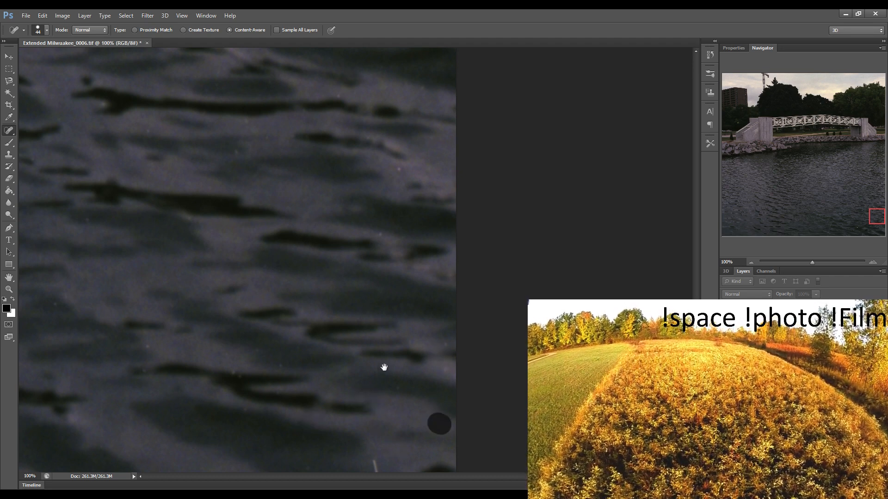
pyautogui.moveTo(383, 367)
pyautogui.mouseDown()
pyautogui.moveTo(388, 324)
pyautogui.moveTo(396, 375)
pyautogui.mouseUp()
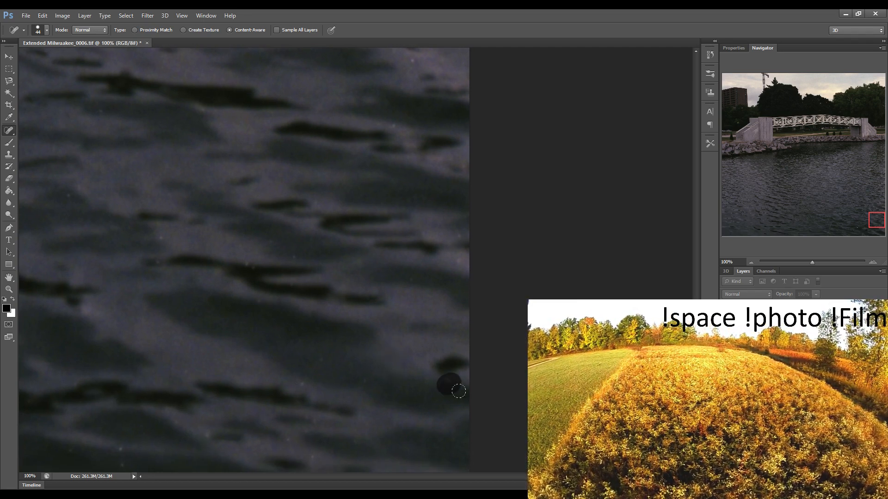
pyautogui.click(304, 385)
pyautogui.click(208, 434)
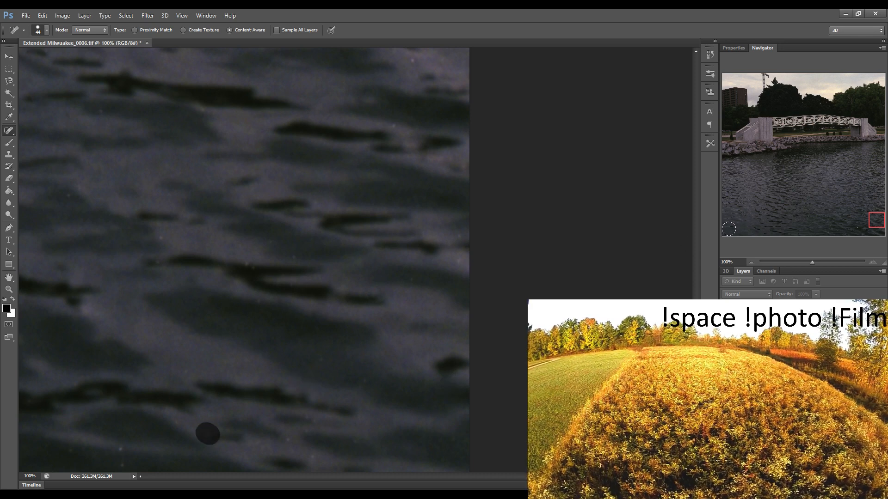
# Start the lowest band at the photo's bottom-left corner, spot-healing the short dark hair, the bright fleck beside the ripple and the scattered white specks
pyautogui.click(728, 231)
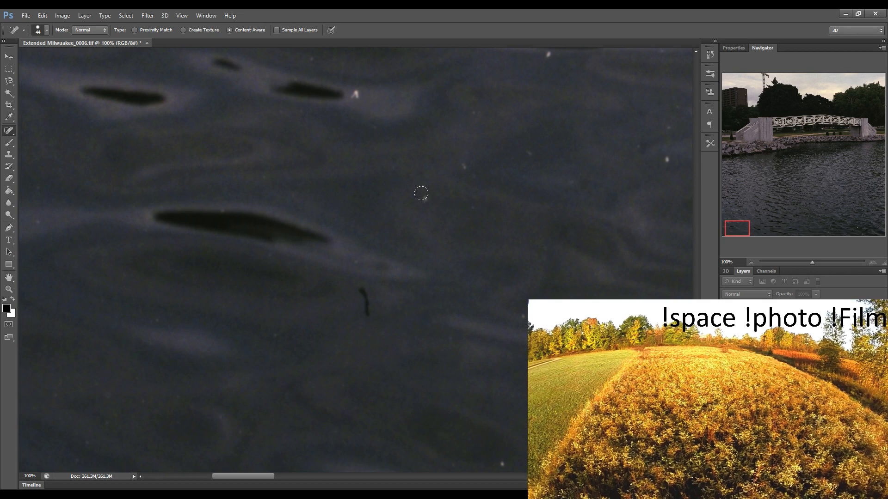
pyautogui.moveTo(422, 201)
pyautogui.mouseDown()
pyautogui.moveTo(369, 306)
pyautogui.moveTo(369, 283)
pyautogui.moveTo(360, 290)
pyautogui.moveTo(363, 316)
pyautogui.mouseUp()
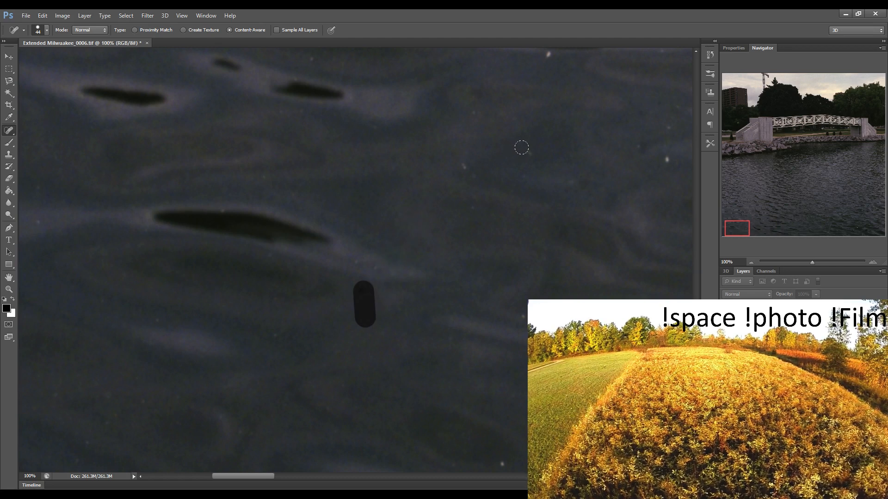
pyautogui.click(464, 166)
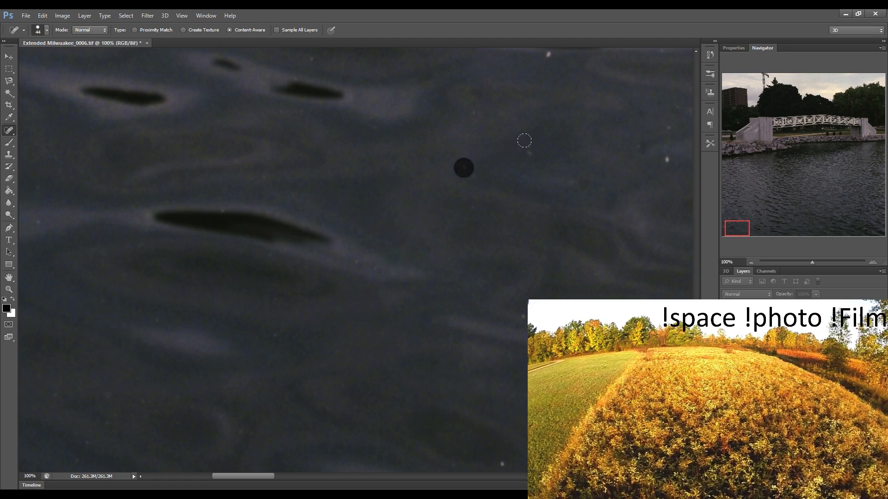
pyautogui.click(549, 57)
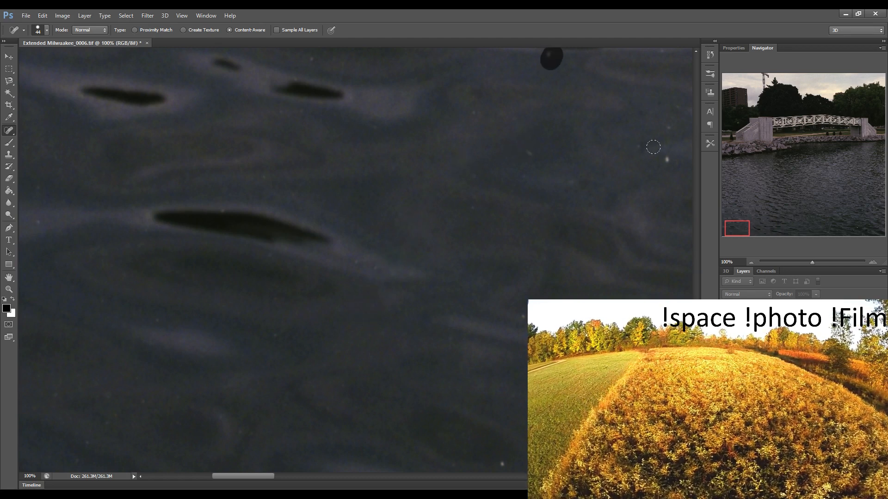
pyautogui.click(530, 145)
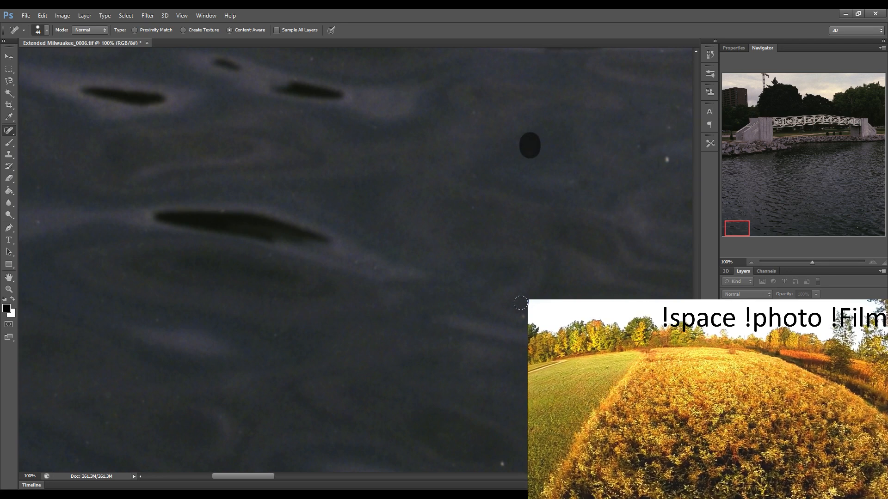
pyautogui.click(664, 154)
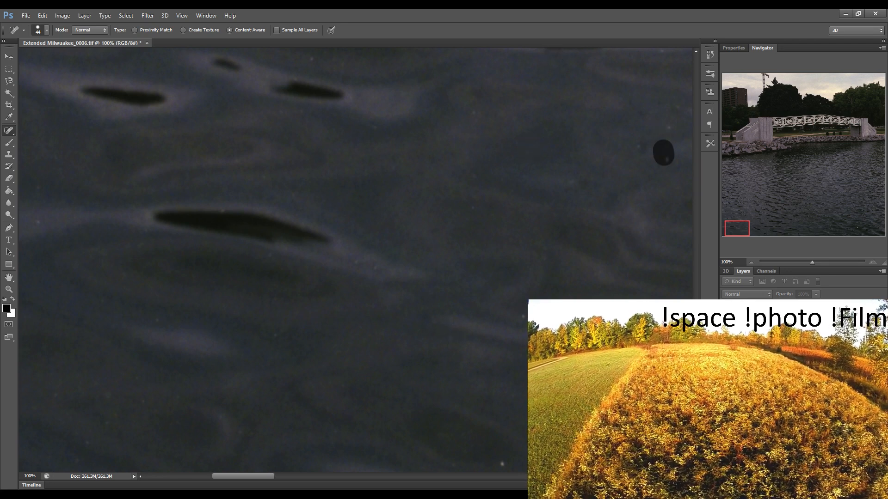
pyautogui.click(667, 127)
pyautogui.click(522, 309)
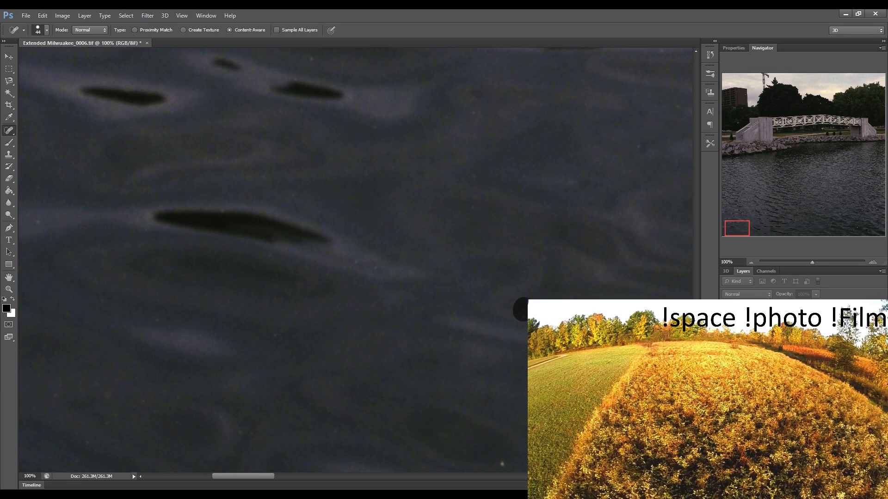
pyautogui.click(454, 337)
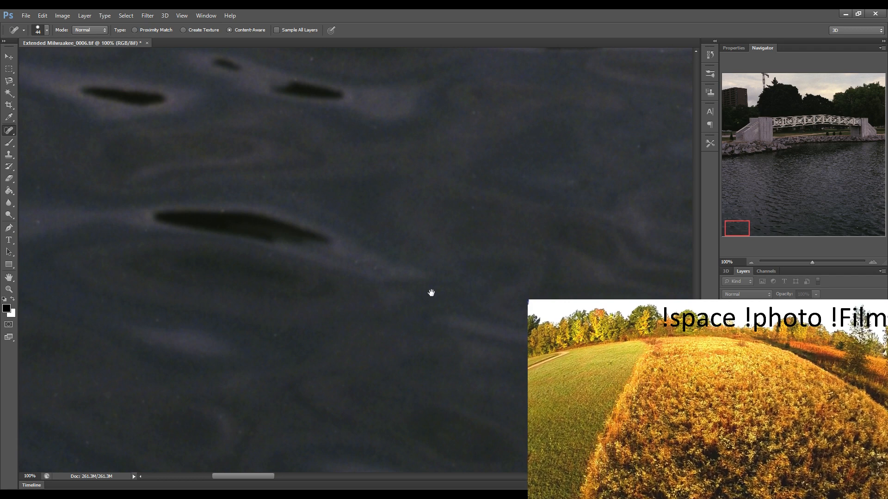
# In the adjoining stretch along the photo's bottom edge, spot-heal the small branching white scratch, the bright dot above it and nearby specks
pyautogui.moveTo(432, 293); pyautogui.dragTo(230, 289)
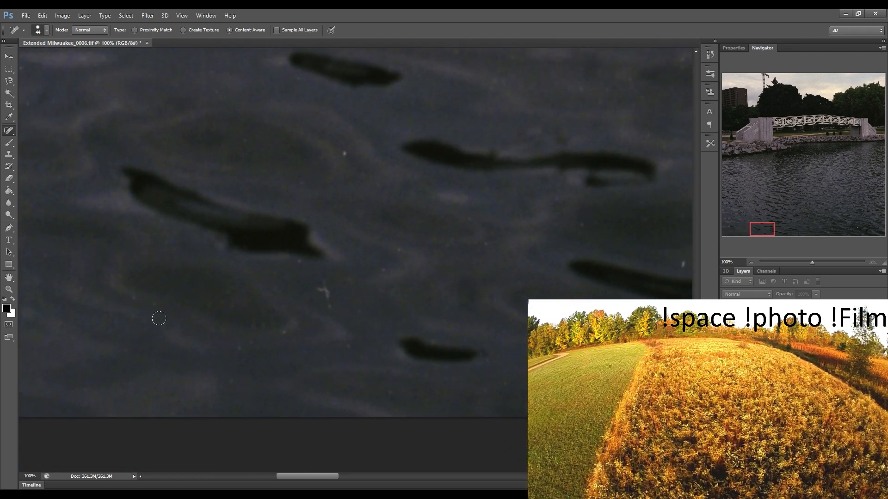
pyautogui.click(132, 297)
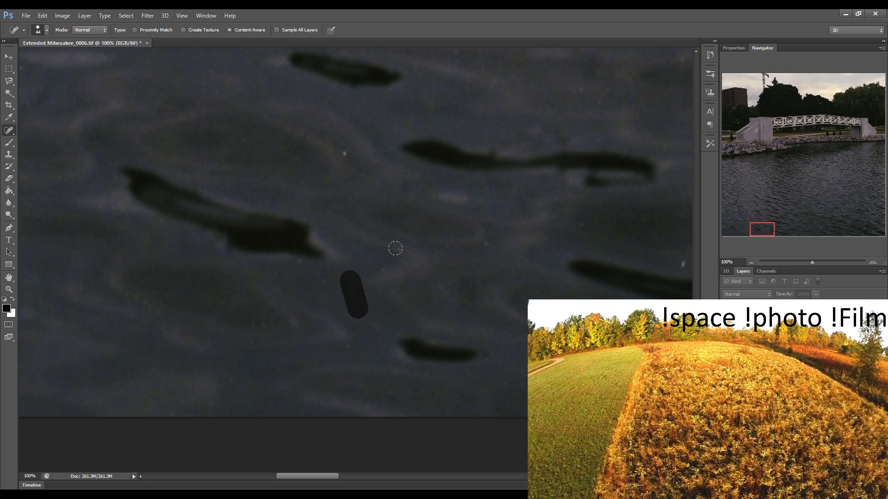
pyautogui.moveTo(335, 155); pyautogui.dragTo(385, 269)
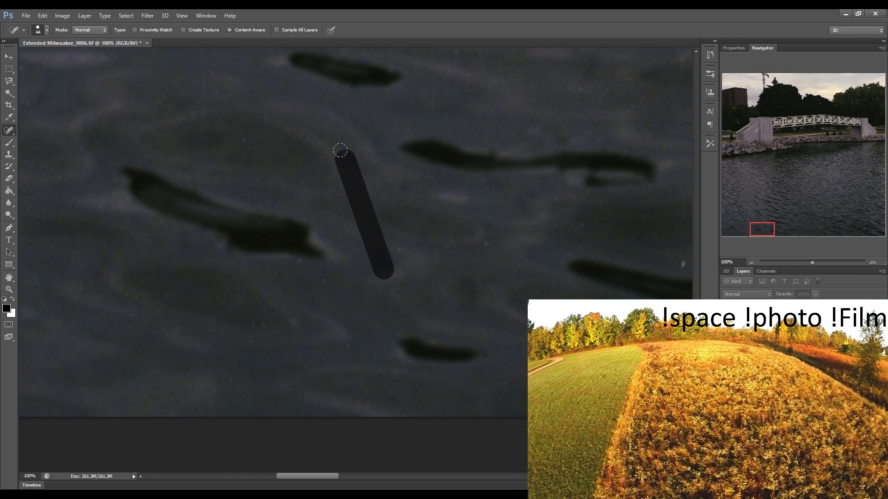
pyautogui.click(400, 253)
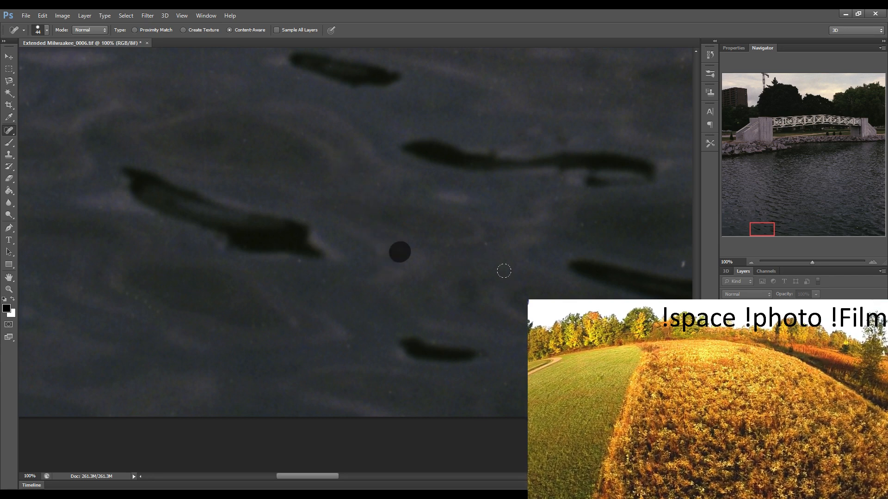
# Continue along the bottom band to the cluster of short dark ripples and spot-heal the light specks below and beside them
pyautogui.moveTo(342, 149)
pyautogui.mouseDown()
pyautogui.moveTo(395, 276)
pyautogui.moveTo(375, 273)
pyautogui.moveTo(408, 276)
pyautogui.moveTo(325, 265)
pyautogui.moveTo(143, 266)
pyautogui.mouseUp()
pyautogui.moveTo(314, 227); pyautogui.dragTo(271, 229)
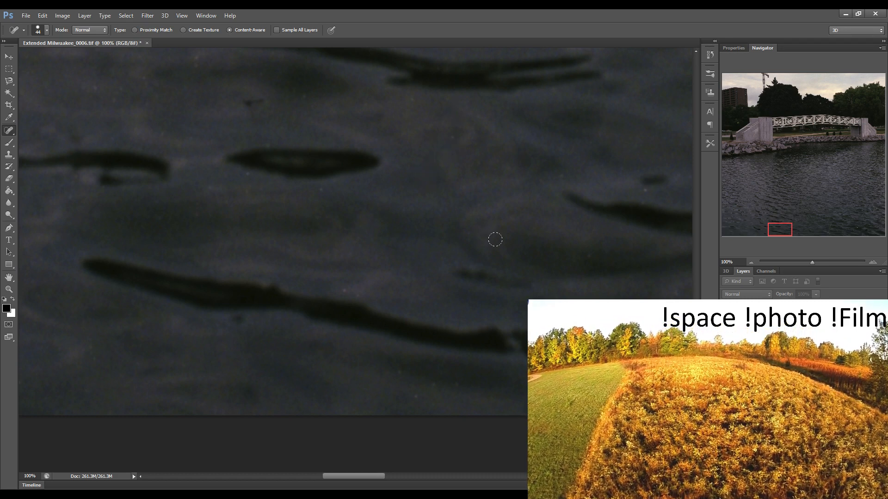
pyautogui.press('space')
pyautogui.moveTo(320, 233); pyautogui.dragTo(184, 237)
pyautogui.moveTo(486, 254); pyautogui.dragTo(325, 251)
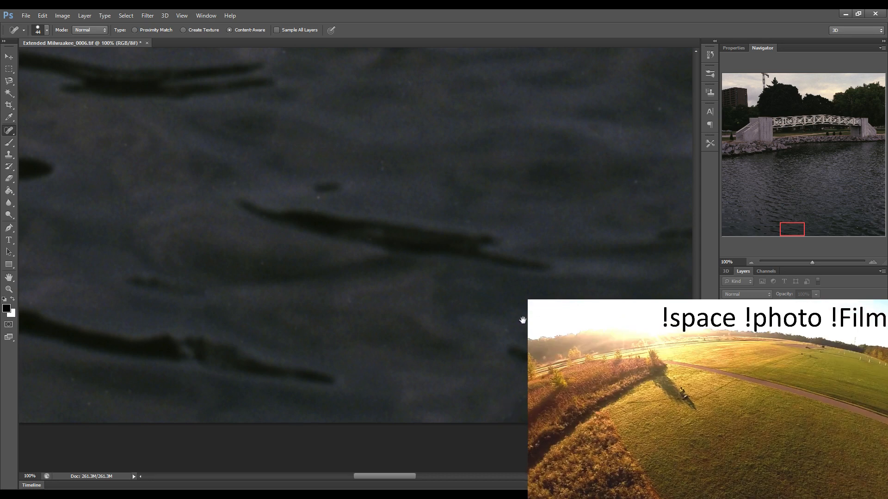
pyautogui.moveTo(382, 327); pyautogui.dragTo(254, 333)
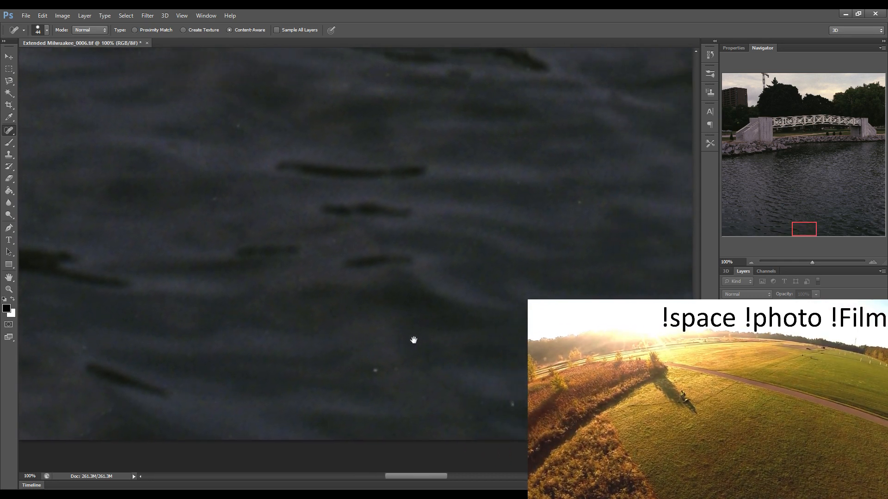
pyautogui.moveTo(382, 364)
pyautogui.mouseDown()
pyautogui.moveTo(348, 394)
pyautogui.moveTo(400, 419)
pyautogui.mouseUp()
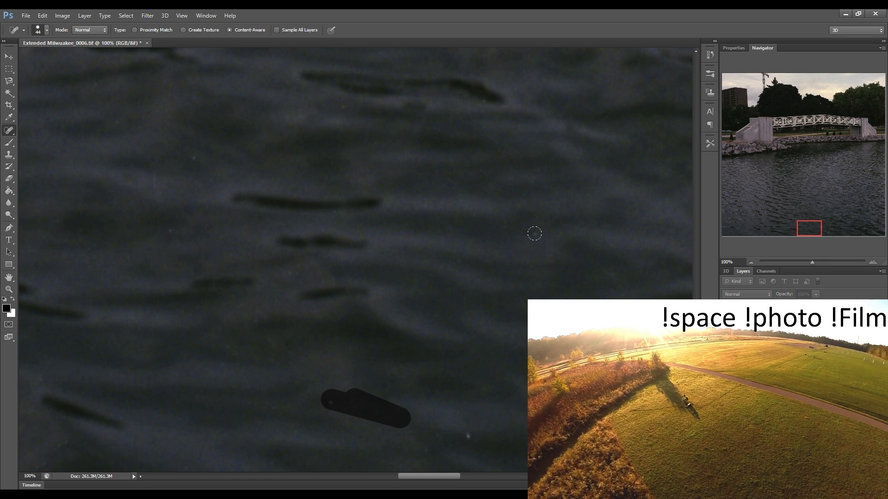
pyautogui.click(467, 436)
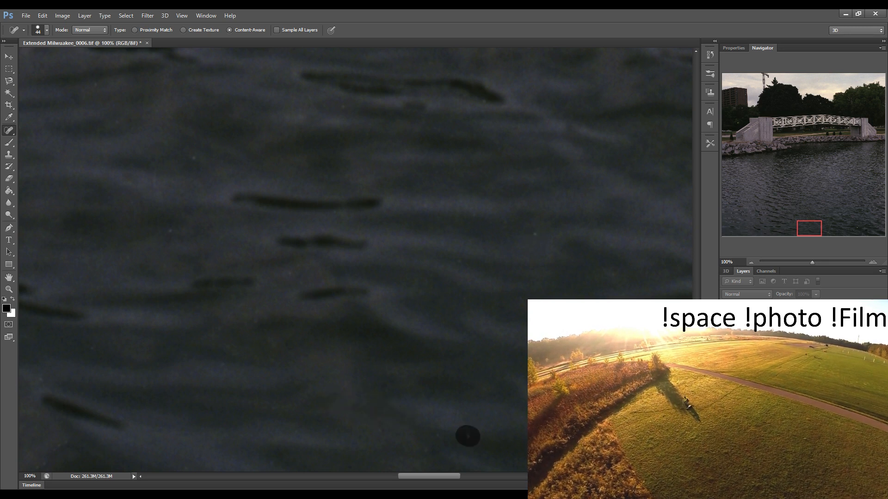
pyautogui.click(538, 242)
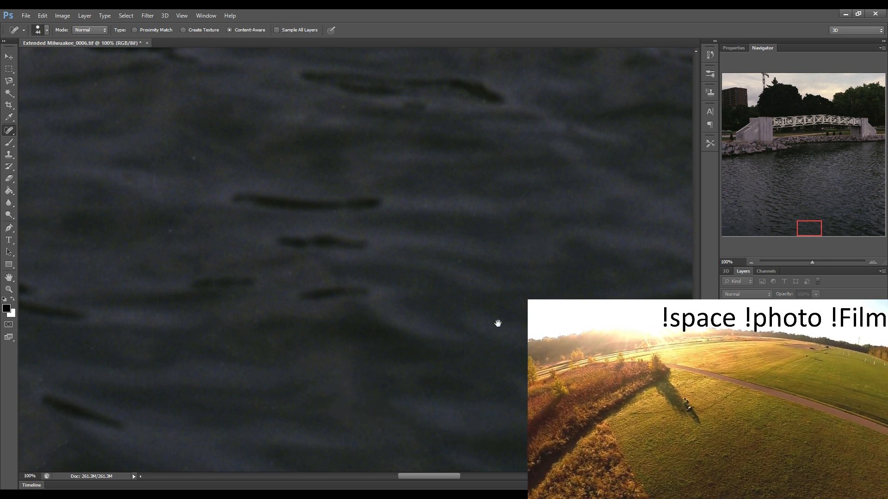
# Spot-heal the long faint orange hair crossing the next stretch of the bottom band, together with the white specks around it
pyautogui.moveTo(498, 324); pyautogui.dragTo(278, 330)
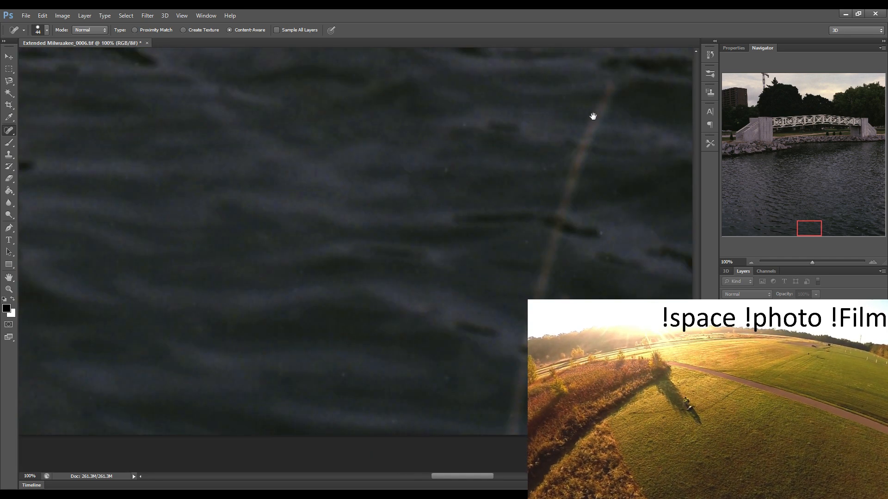
pyautogui.moveTo(610, 79)
pyautogui.mouseDown()
pyautogui.moveTo(546, 228)
pyautogui.moveTo(508, 421)
pyautogui.moveTo(612, 87)
pyautogui.mouseUp()
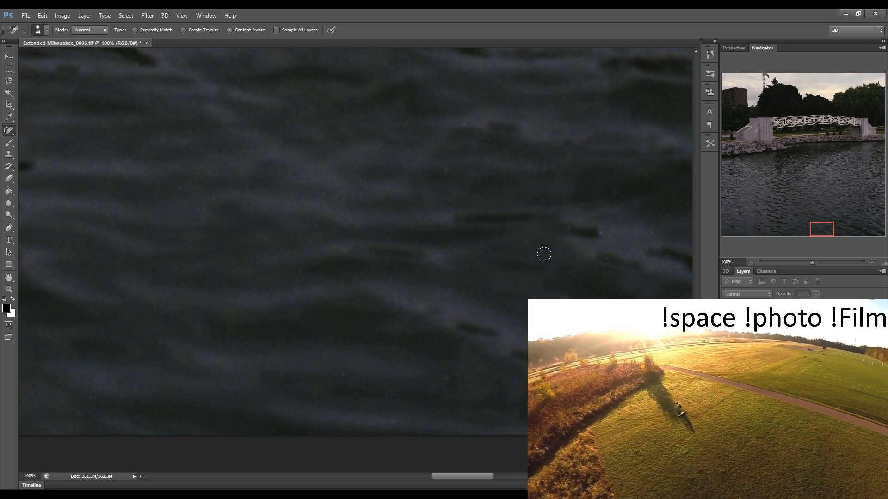
pyautogui.click(447, 168)
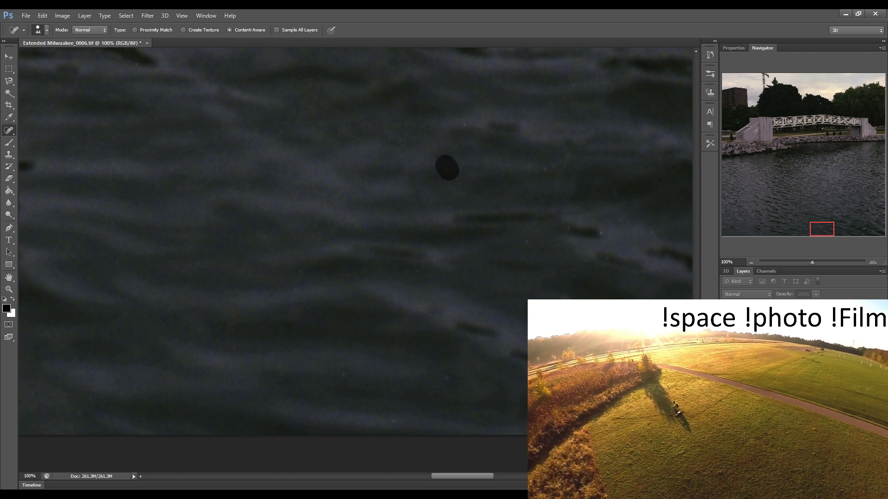
pyautogui.click(466, 127)
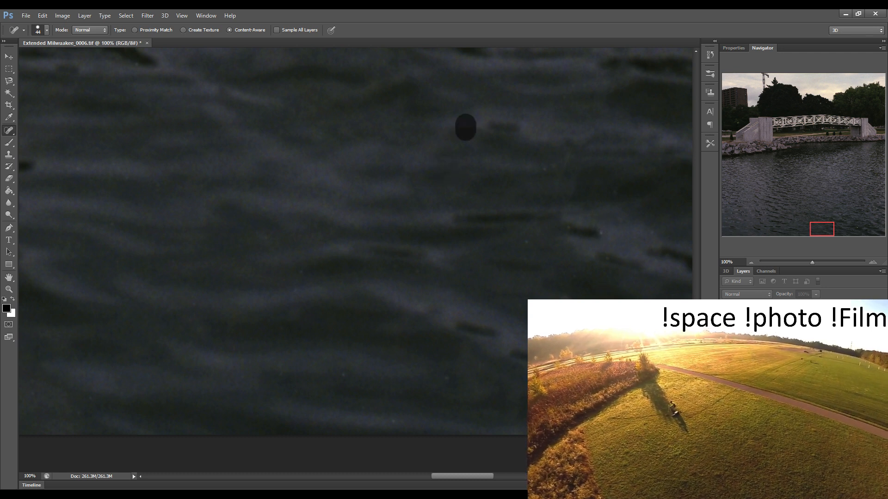
pyautogui.click(562, 297)
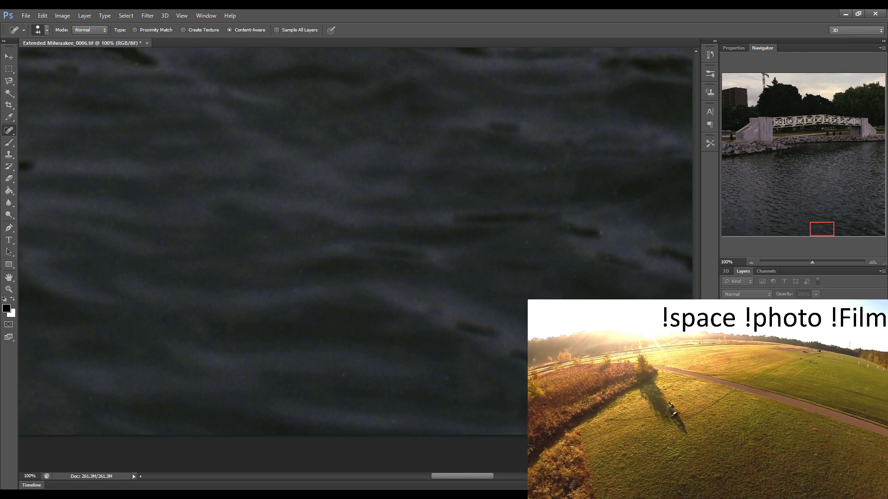
pyautogui.click(605, 240)
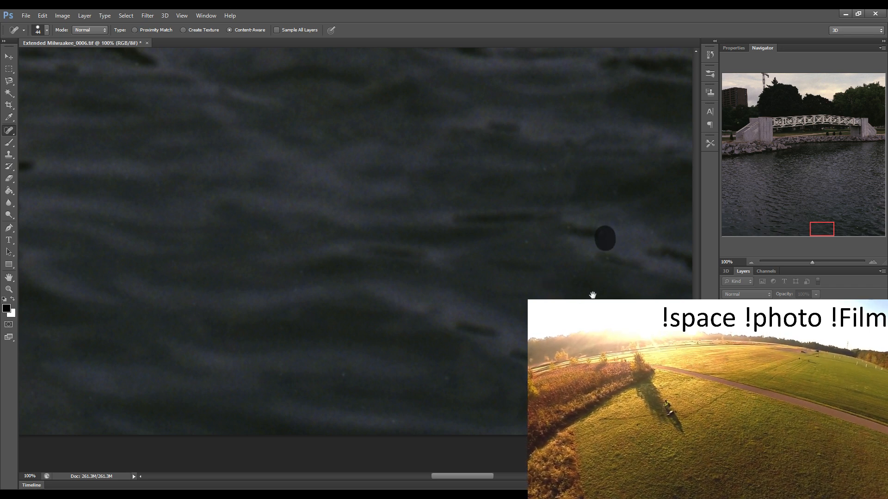
# In the next stretch of the bottom water band, spot-heal the thin vertical scratch, the bright white dot and the surrounding specks
pyautogui.moveTo(528, 293); pyautogui.dragTo(290, 290)
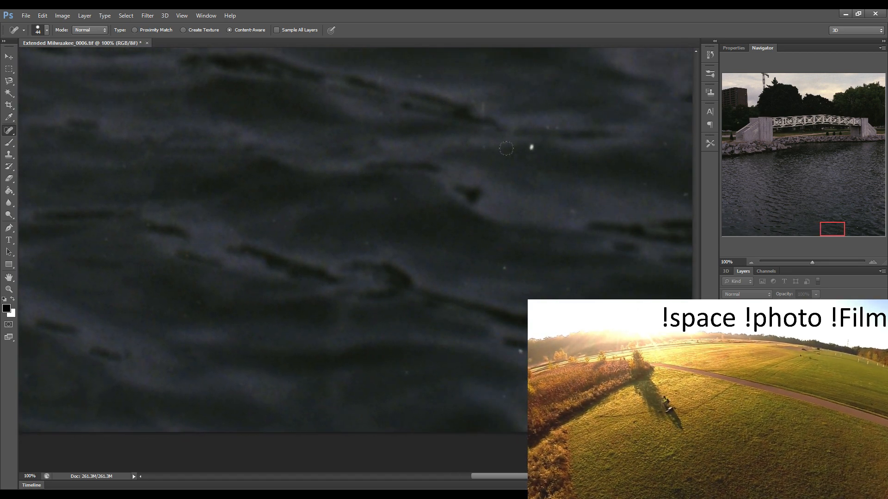
pyautogui.moveTo(482, 92); pyautogui.dragTo(484, 158)
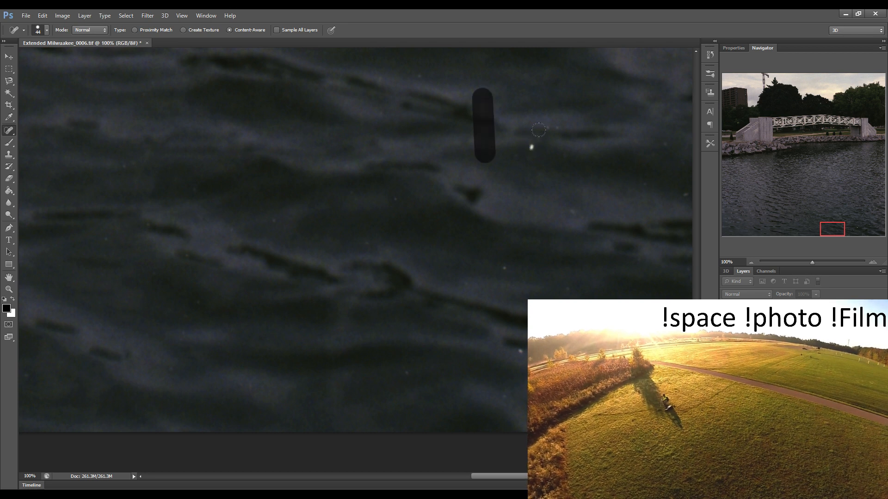
pyautogui.click(531, 147)
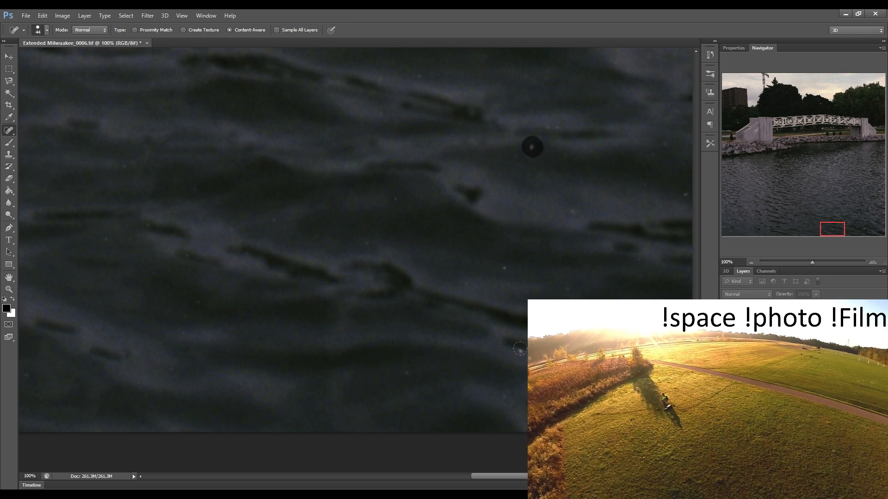
pyautogui.click(549, 130)
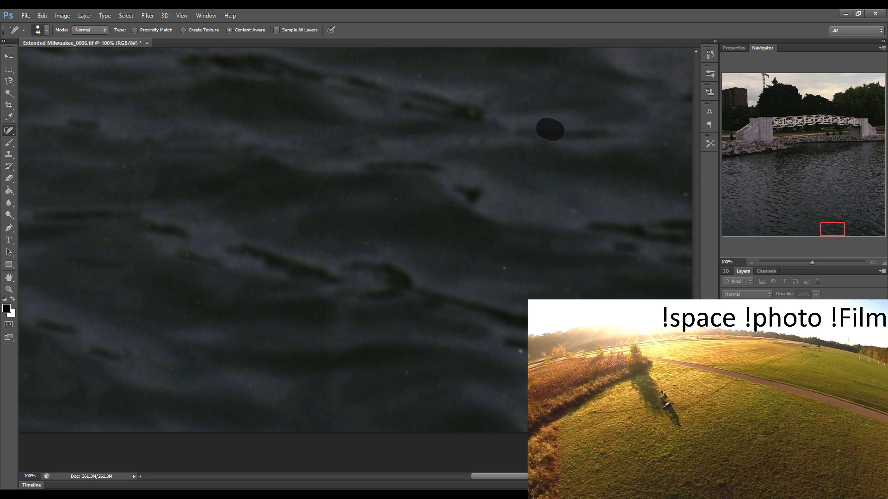
pyautogui.click(502, 265)
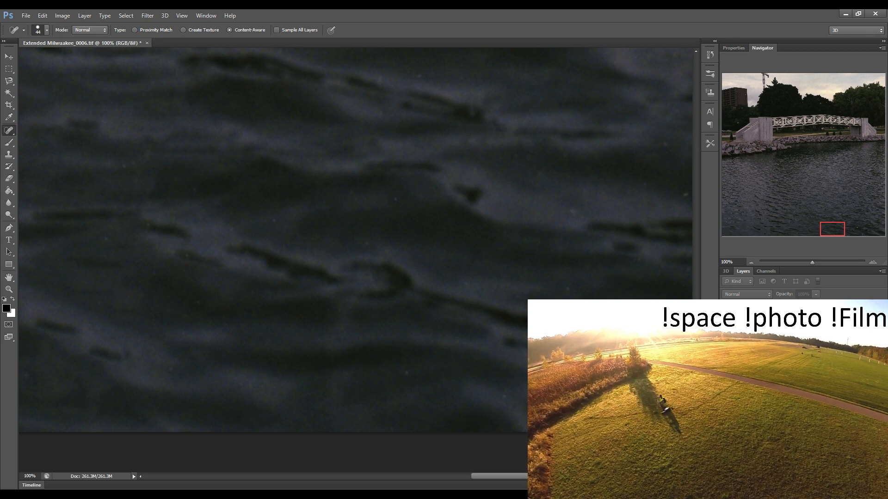
pyautogui.click(559, 284)
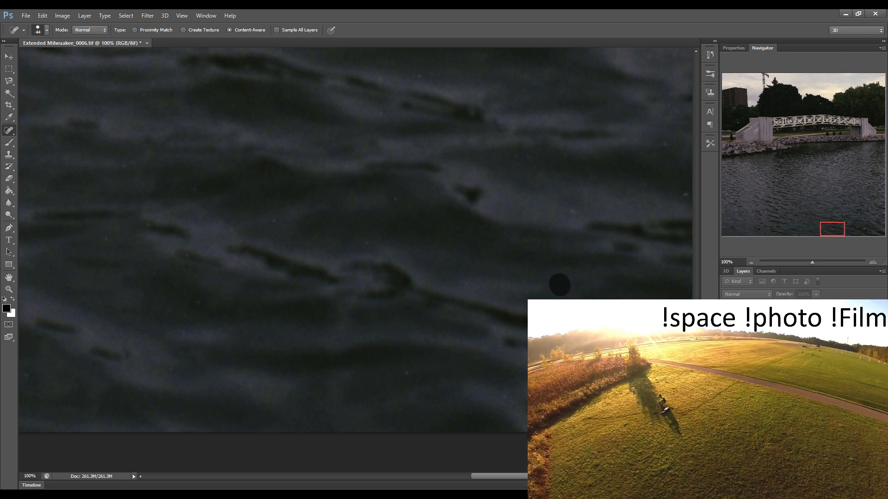
# Continue to the photo's bottom-right corner, spot-healing the small specks along the bottom edge and between the dark ripples
pyautogui.moveTo(507, 299); pyautogui.dragTo(303, 299)
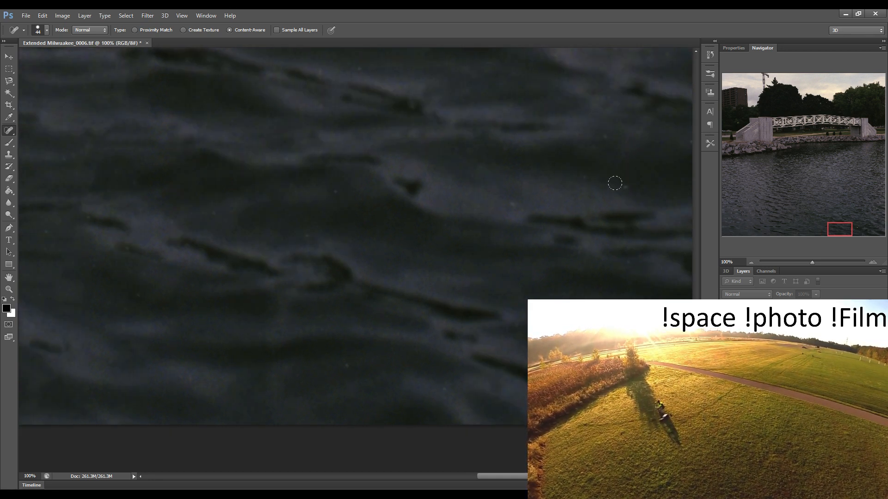
pyautogui.moveTo(618, 186); pyautogui.dragTo(625, 189)
pyautogui.moveTo(653, 316); pyautogui.dragTo(253, 300)
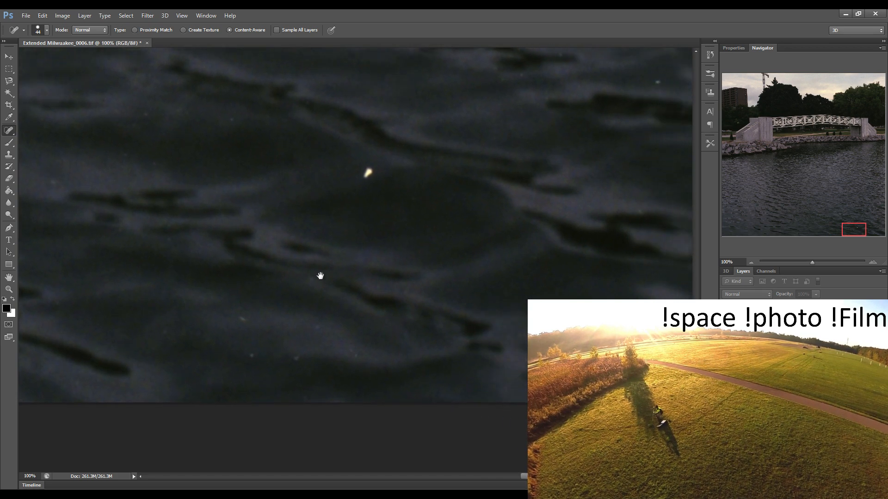
pyautogui.click(251, 356)
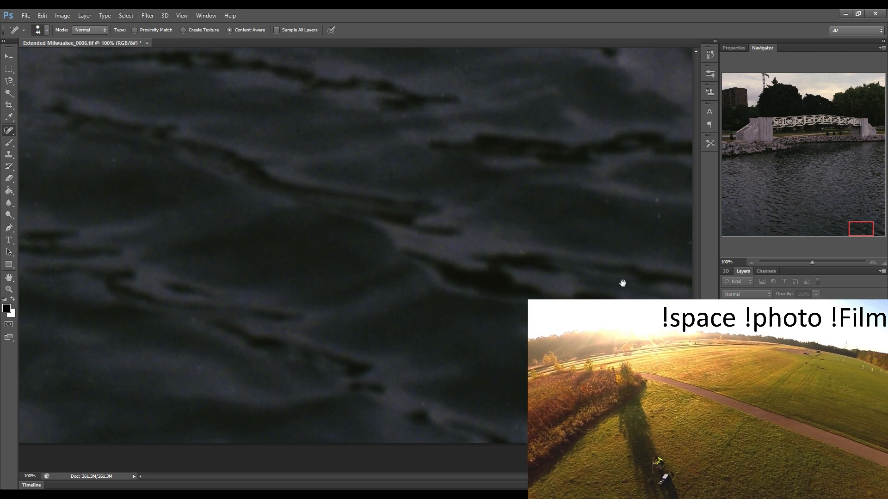
pyautogui.moveTo(497, 290)
pyautogui.mouseDown()
pyautogui.moveTo(361, 293)
pyautogui.moveTo(301, 283)
pyautogui.mouseUp()
pyautogui.moveTo(330, 209); pyautogui.dragTo(331, 222)
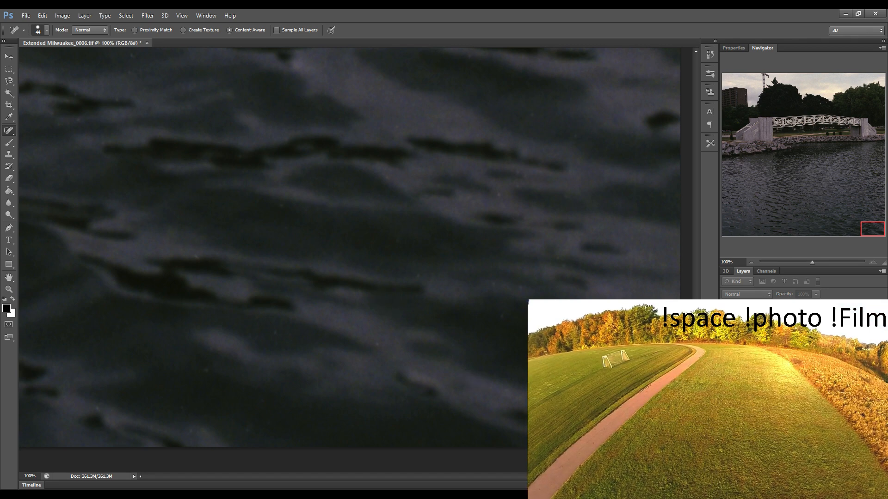
# Save the cleaned bridge photo and fit the whole image in view
pyautogui.hotkey('ctrl', 's')
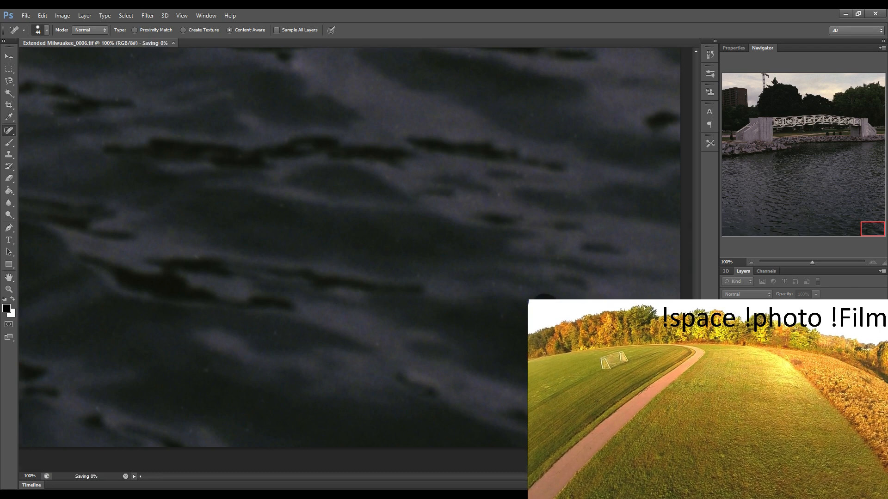
pyautogui.hotkey('ctrl', '0')
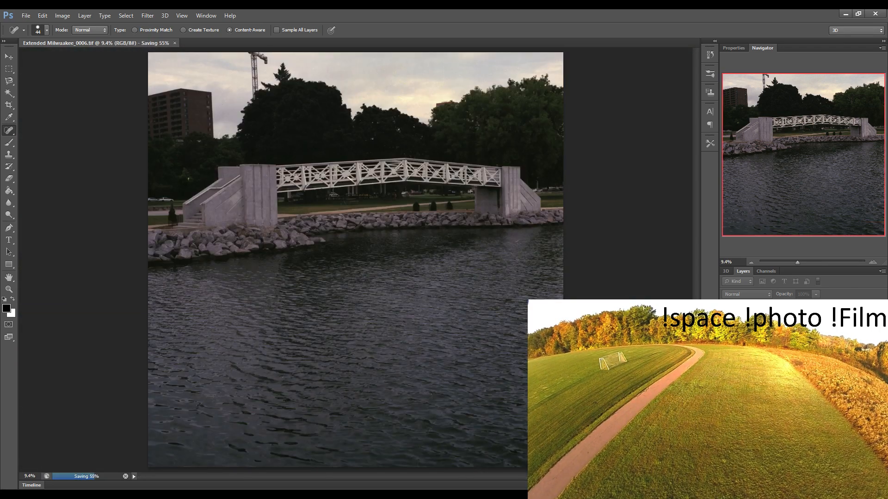
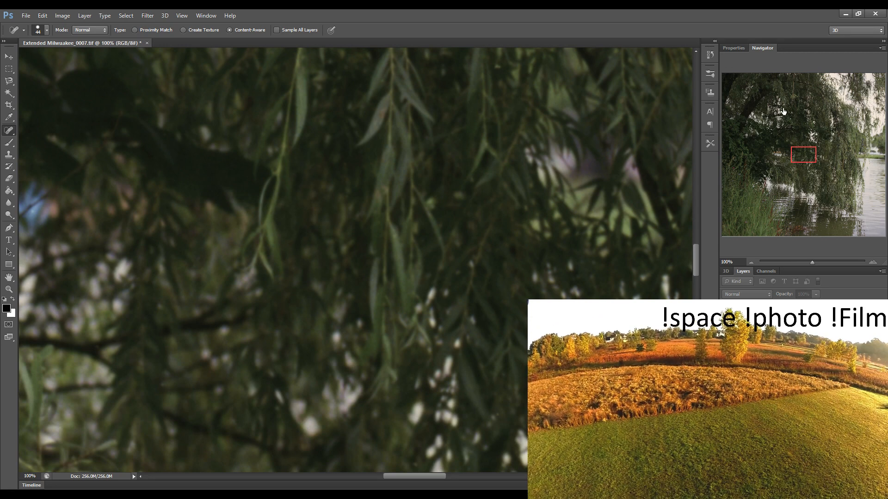
# Examine the top strip of the willow photo at 100% from the left edge to the right for dust, hairs and scratches
pyautogui.moveTo(783, 111); pyautogui.dragTo(731, 74)
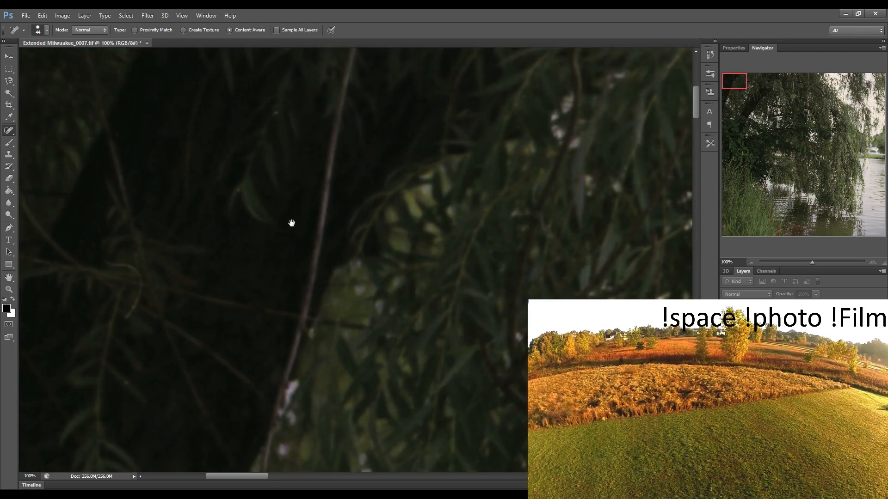
pyautogui.moveTo(291, 223); pyautogui.dragTo(273, 190)
pyautogui.moveTo(421, 224); pyautogui.dragTo(335, 246)
pyautogui.moveTo(252, 203); pyautogui.dragTo(509, 238)
pyautogui.moveTo(179, 238); pyautogui.dragTo(214, 243)
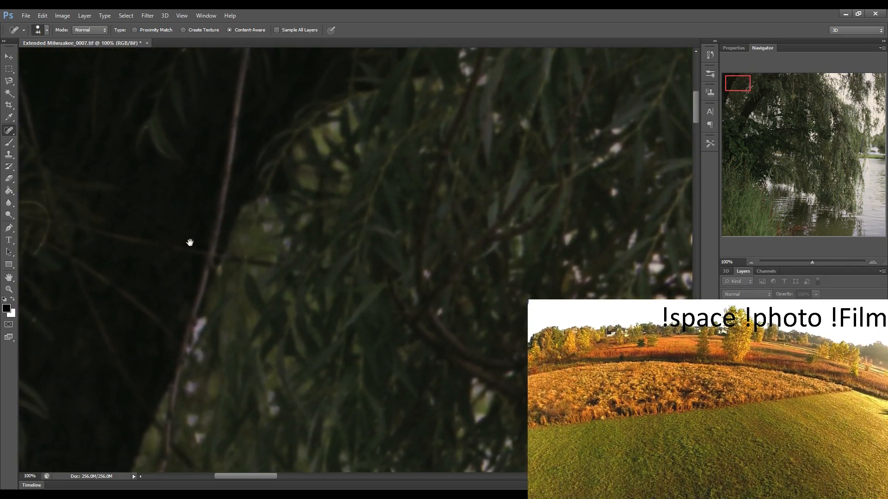
pyautogui.moveTo(326, 240); pyautogui.dragTo(152, 282)
pyautogui.moveTo(434, 263); pyautogui.dragTo(37, 273)
pyautogui.moveTo(415, 252); pyautogui.dragTo(42, 255)
pyautogui.moveTo(578, 234); pyautogui.dragTo(46, 260)
pyautogui.moveTo(192, 248); pyautogui.dragTo(223, 46)
pyautogui.moveTo(135, 294); pyautogui.dragTo(155, 200)
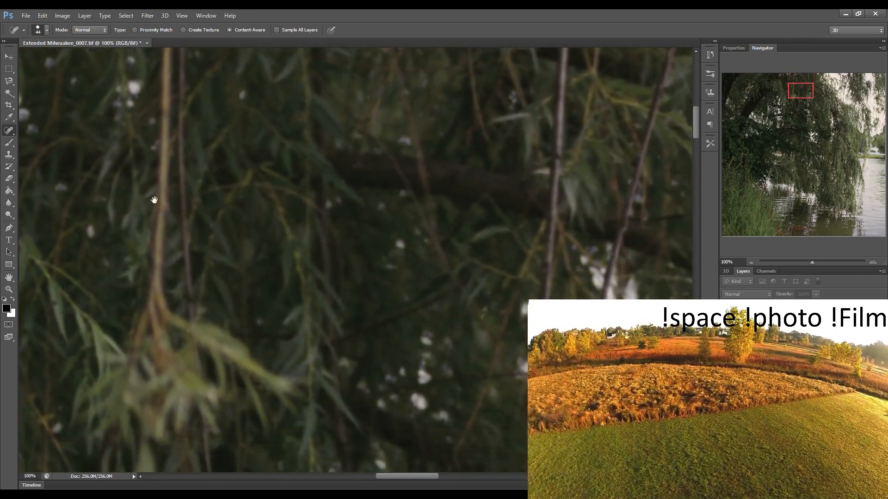
pyautogui.moveTo(248, 121); pyautogui.dragTo(85, 354)
pyautogui.moveTo(296, 129); pyautogui.dragTo(167, 330)
pyautogui.moveTo(398, 255); pyautogui.dragTo(71, 267)
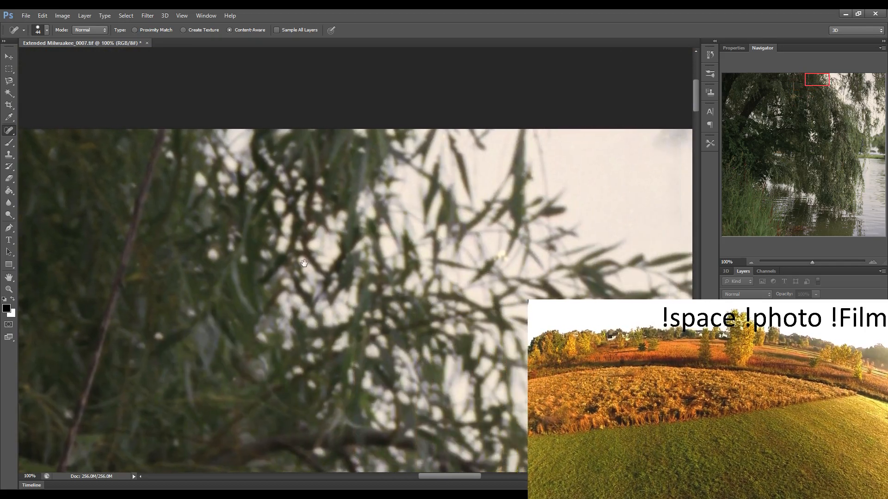
pyautogui.moveTo(350, 257); pyautogui.dragTo(91, 241)
pyautogui.moveTo(476, 245); pyautogui.dragTo(59, 250)
pyautogui.moveTo(291, 241); pyautogui.dragTo(128, 237)
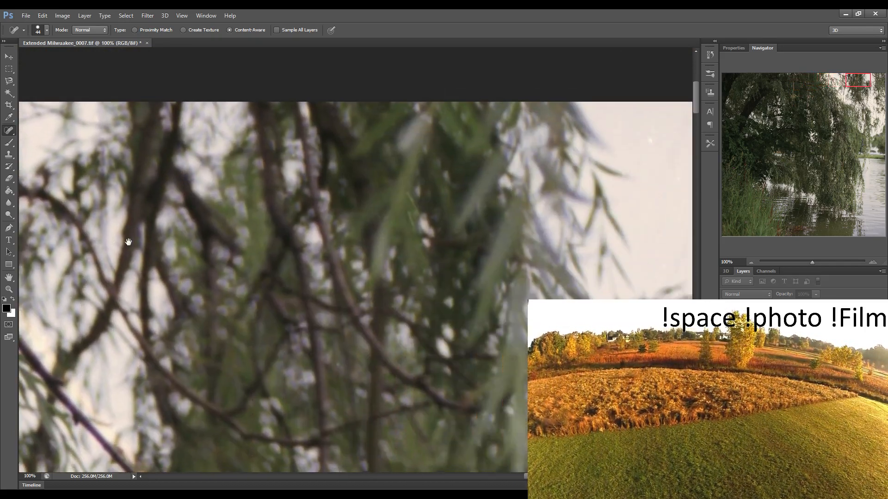
pyautogui.moveTo(421, 250); pyautogui.dragTo(180, 249)
pyautogui.moveTo(288, 249); pyautogui.dragTo(137, 246)
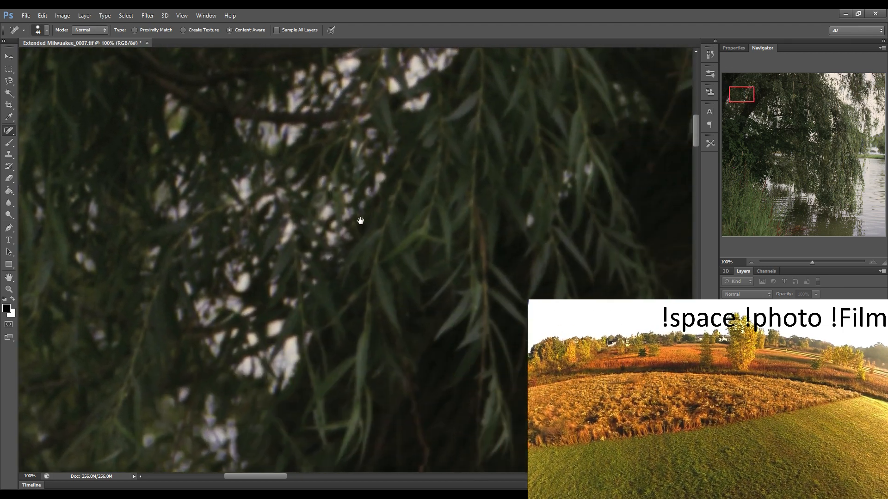
# Inspect the second strip of willow branches at 100%, from the dark foliage on the left to the photo's right edge, for dust
pyautogui.moveTo(360, 221); pyautogui.dragTo(229, 236)
pyautogui.moveTo(463, 270); pyautogui.dragTo(160, 277)
pyautogui.moveTo(370, 276); pyautogui.dragTo(232, 278)
pyautogui.moveTo(475, 272); pyautogui.dragTo(202, 291)
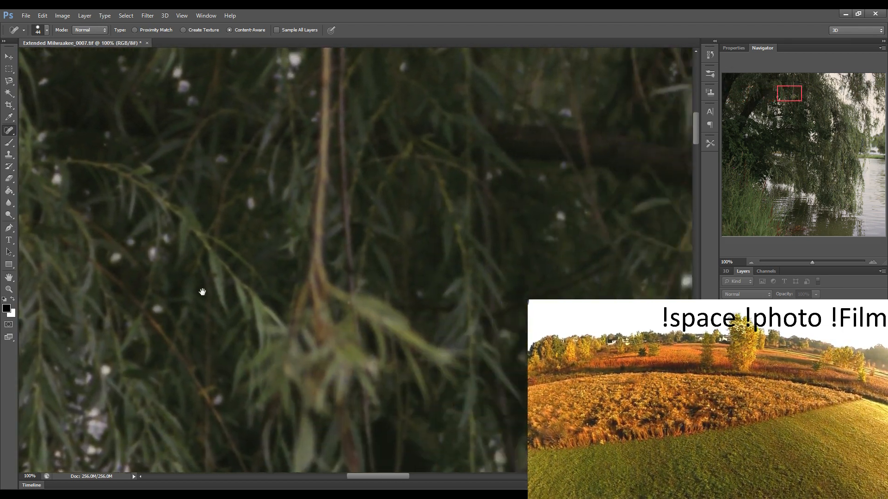
pyautogui.moveTo(401, 273); pyautogui.dragTo(272, 277)
pyautogui.moveTo(647, 289); pyautogui.dragTo(321, 297)
pyautogui.moveTo(434, 284); pyautogui.dragTo(279, 288)
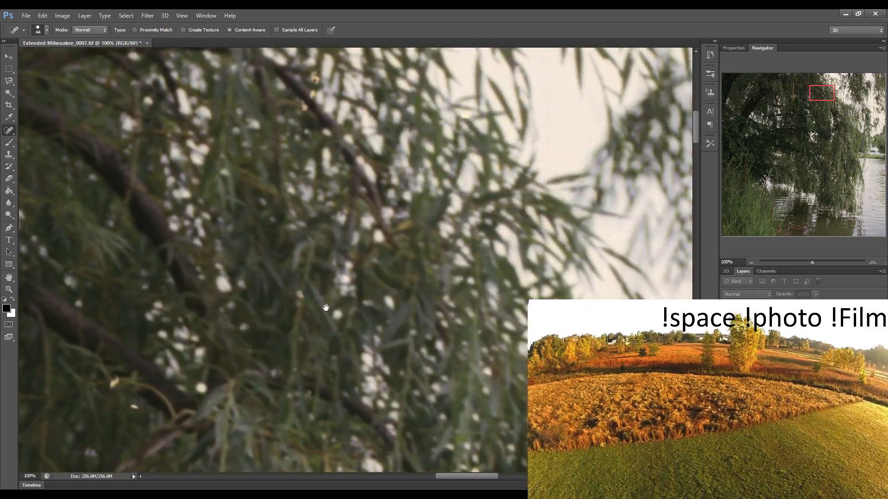
pyautogui.moveTo(326, 308); pyautogui.dragTo(162, 292)
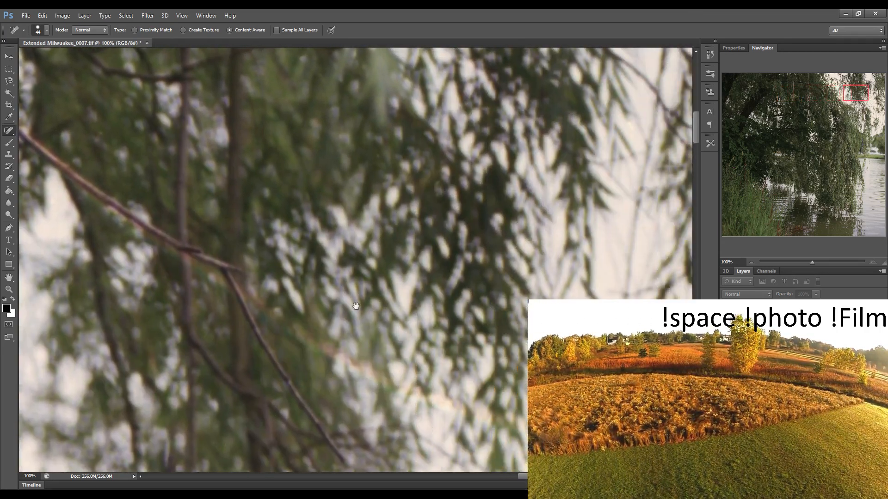
pyautogui.moveTo(356, 305); pyautogui.dragTo(147, 302)
pyautogui.moveTo(343, 279); pyautogui.dragTo(279, 291)
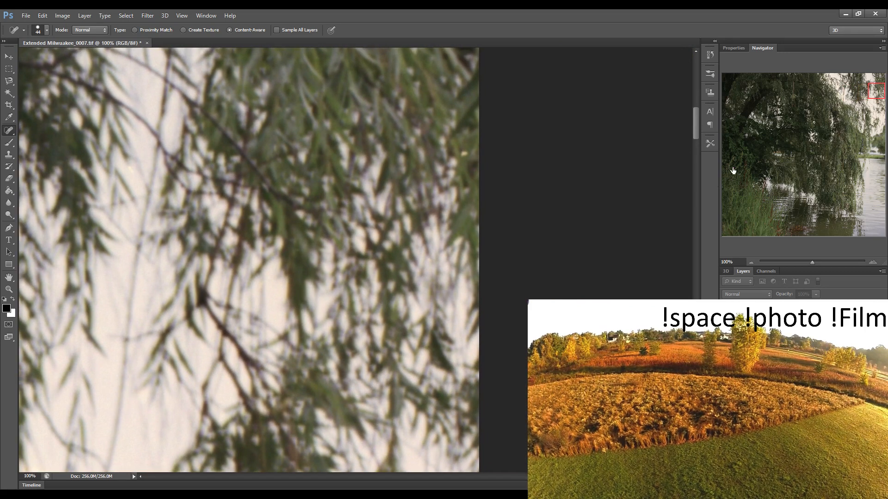
# Check the third strip of the willow photo for blemishes, from the dark leaning trunk across the hanging branches to the right edge
pyautogui.moveTo(732, 116); pyautogui.dragTo(698, 113)
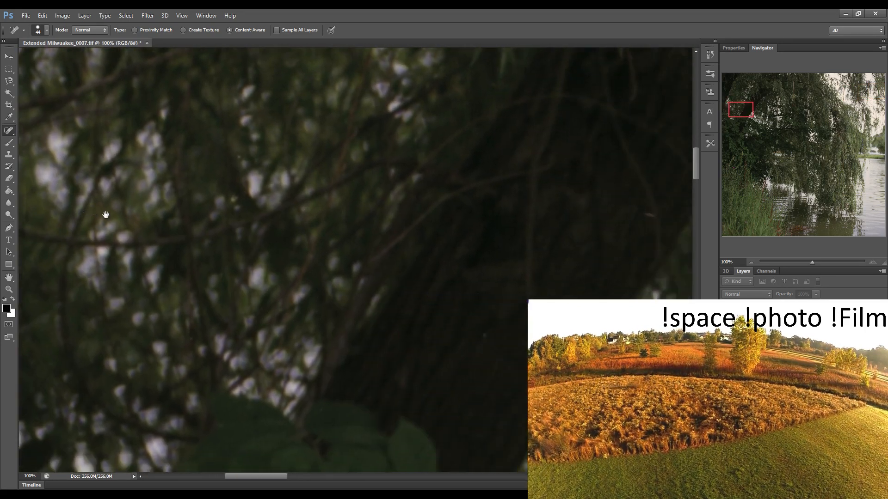
pyautogui.moveTo(342, 237); pyautogui.dragTo(357, 214)
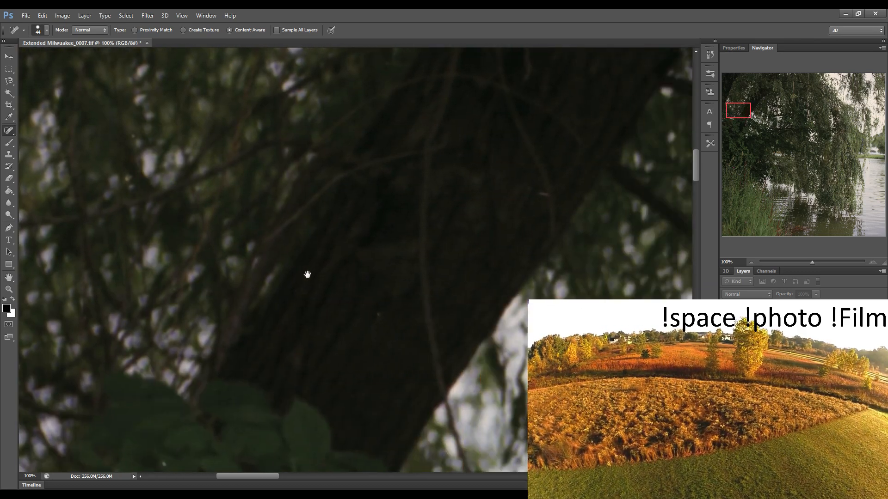
pyautogui.moveTo(307, 275); pyautogui.dragTo(172, 260)
pyautogui.moveTo(380, 253); pyautogui.dragTo(83, 241)
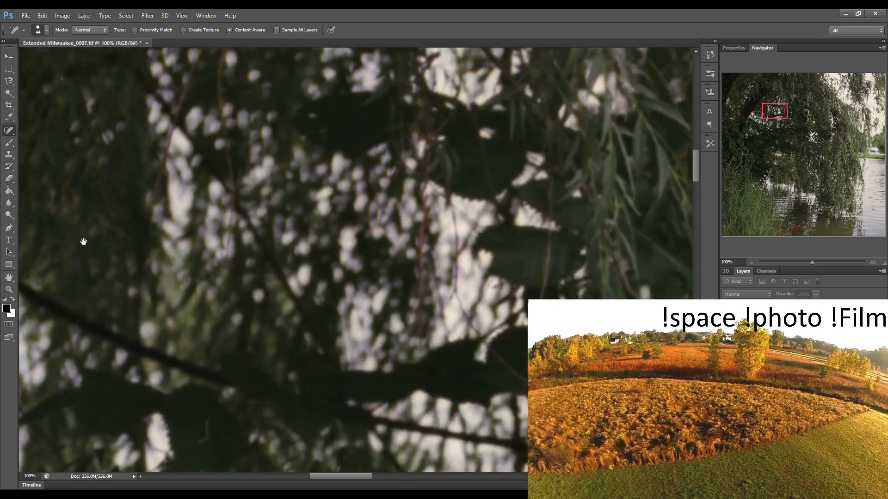
pyautogui.moveTo(344, 257); pyautogui.dragTo(157, 257)
pyautogui.moveTo(348, 297); pyautogui.dragTo(208, 275)
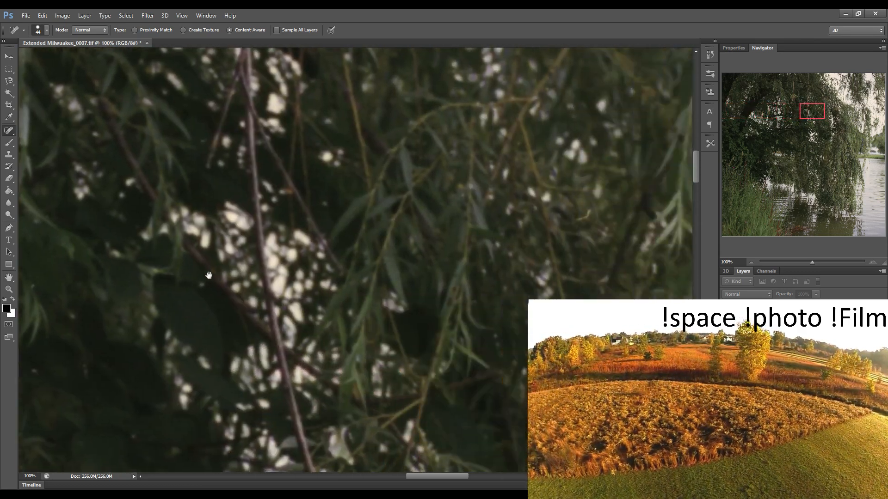
pyautogui.moveTo(363, 295); pyautogui.dragTo(171, 287)
pyautogui.moveTo(380, 280); pyautogui.dragTo(183, 281)
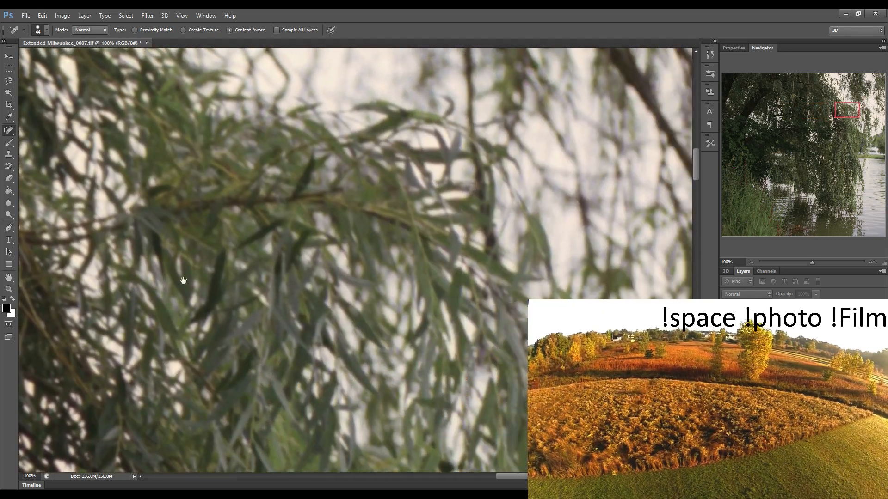
pyautogui.moveTo(342, 286); pyautogui.dragTo(162, 287)
pyautogui.moveTo(361, 305); pyautogui.dragTo(158, 289)
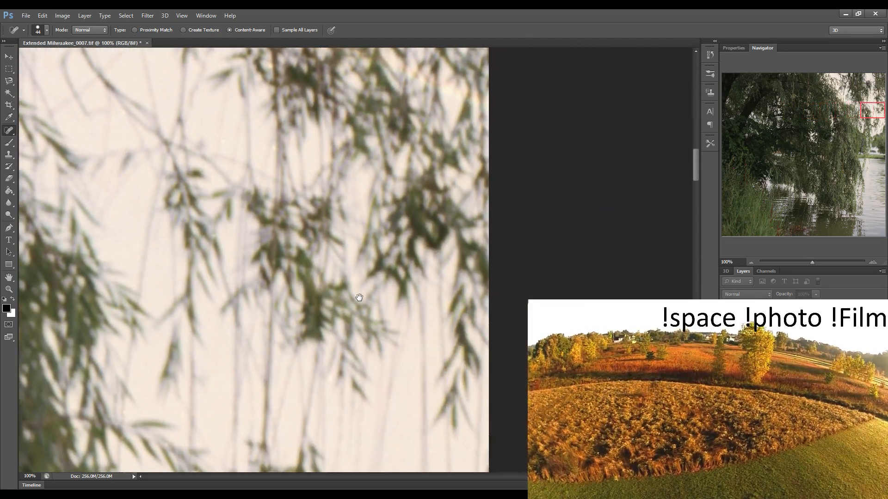
# Inspect the fourth strip of the willow photo at 100%, from the dark leaves on the left to the photo's right edge
pyautogui.click(727, 124)
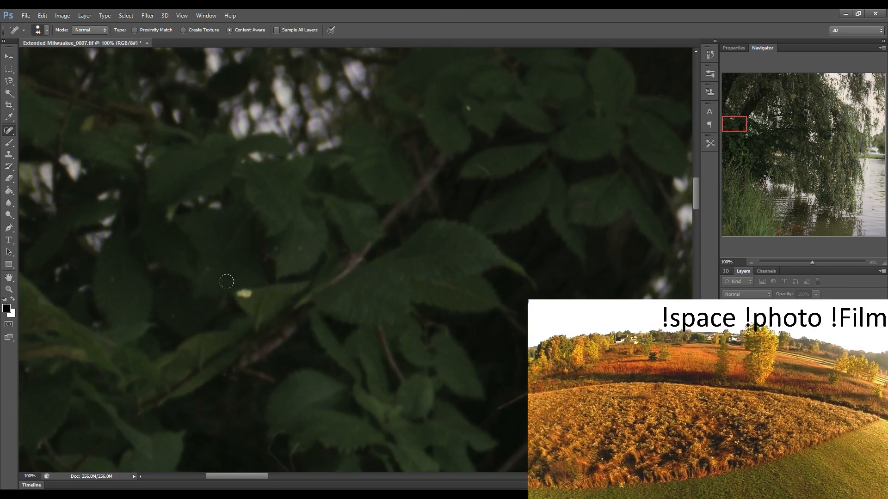
pyautogui.moveTo(390, 308); pyautogui.dragTo(218, 297)
pyautogui.moveTo(374, 293); pyautogui.dragTo(228, 293)
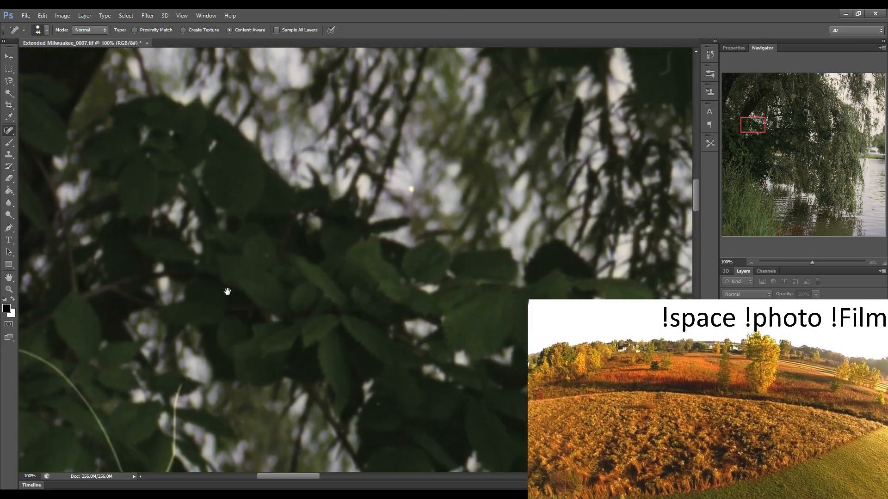
pyautogui.moveTo(370, 282); pyautogui.dragTo(231, 289)
pyautogui.moveTo(396, 262); pyautogui.dragTo(227, 284)
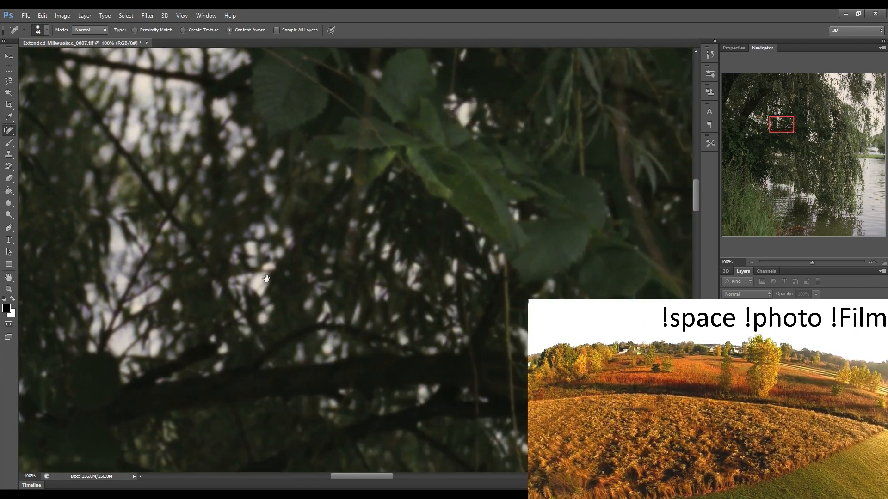
pyautogui.moveTo(378, 263); pyautogui.dragTo(198, 283)
pyautogui.moveTo(390, 298); pyautogui.dragTo(263, 307)
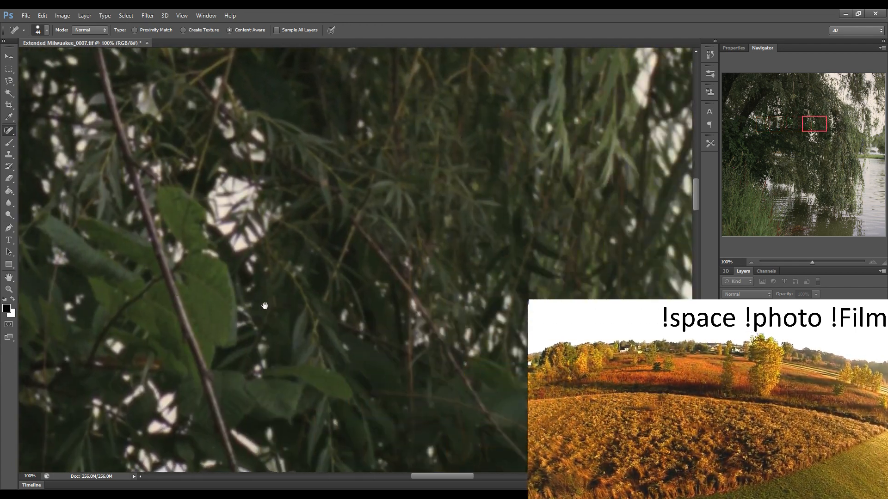
pyautogui.moveTo(366, 287); pyautogui.dragTo(222, 296)
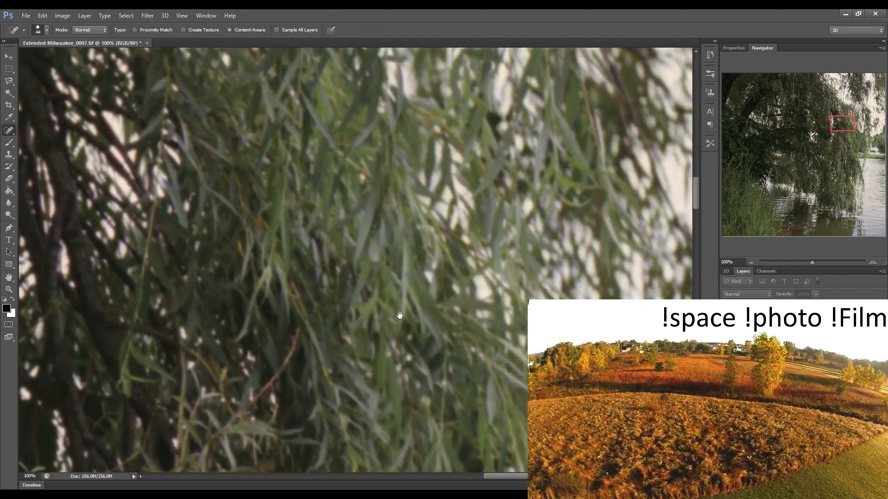
pyautogui.moveTo(387, 291); pyautogui.dragTo(215, 305)
pyautogui.moveTo(394, 325); pyautogui.dragTo(222, 310)
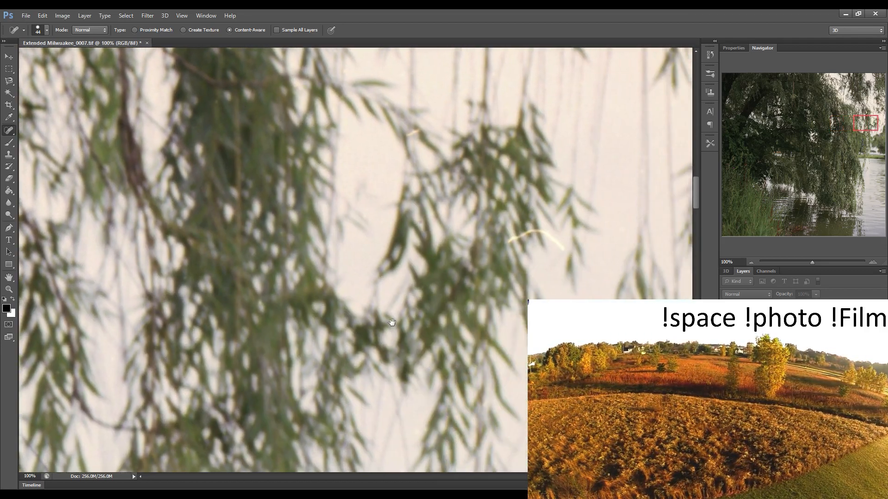
pyautogui.moveTo(391, 323); pyautogui.dragTo(217, 314)
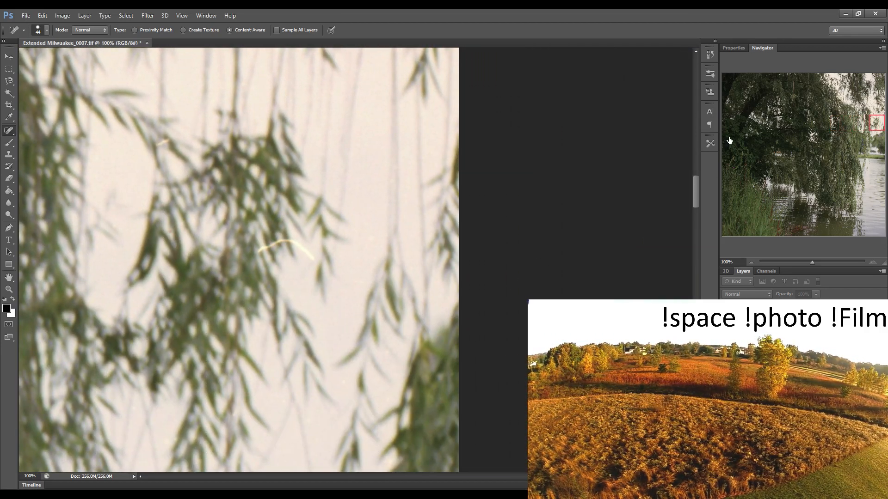
# Heal the dust spot and the long, curved light hair in the dark foliage of the fifth strip with the Spot Healing Brush
pyautogui.click(730, 140)
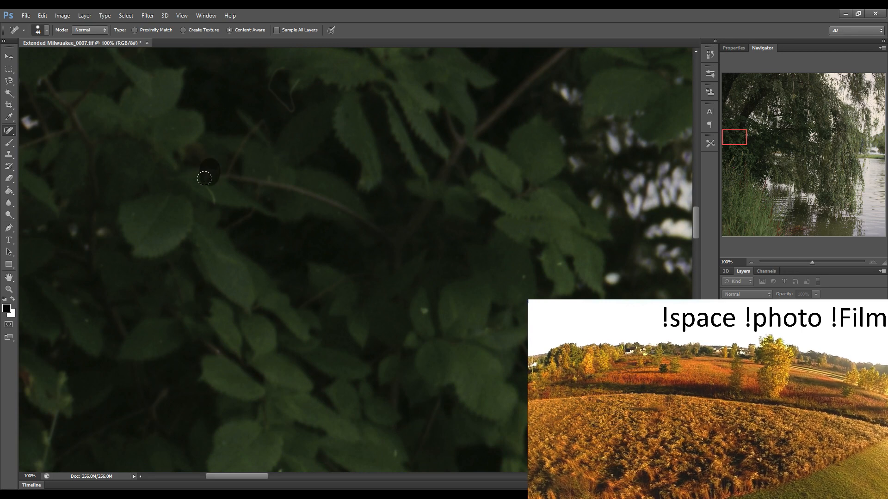
pyautogui.moveTo(370, 290)
pyautogui.mouseDown()
pyautogui.moveTo(245, 262)
pyautogui.moveTo(194, 262)
pyautogui.moveTo(282, 276)
pyautogui.moveTo(219, 345)
pyautogui.mouseUp()
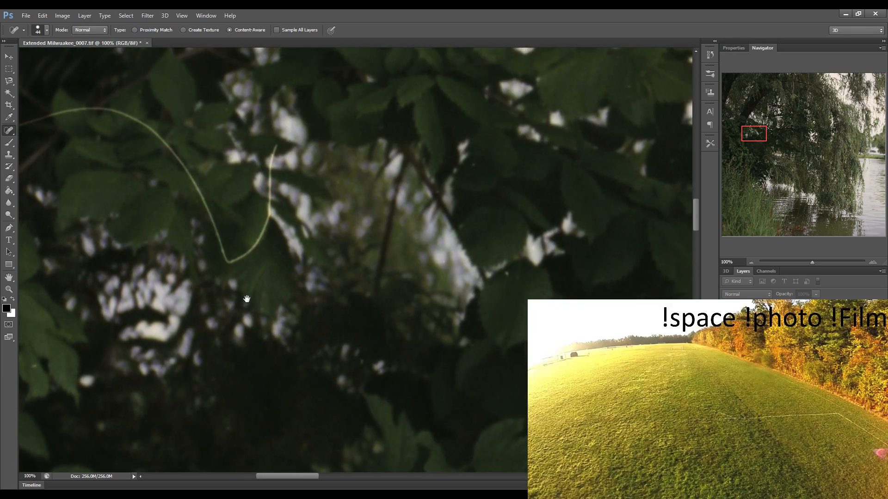
pyautogui.moveTo(28, 123); pyautogui.dragTo(119, 113)
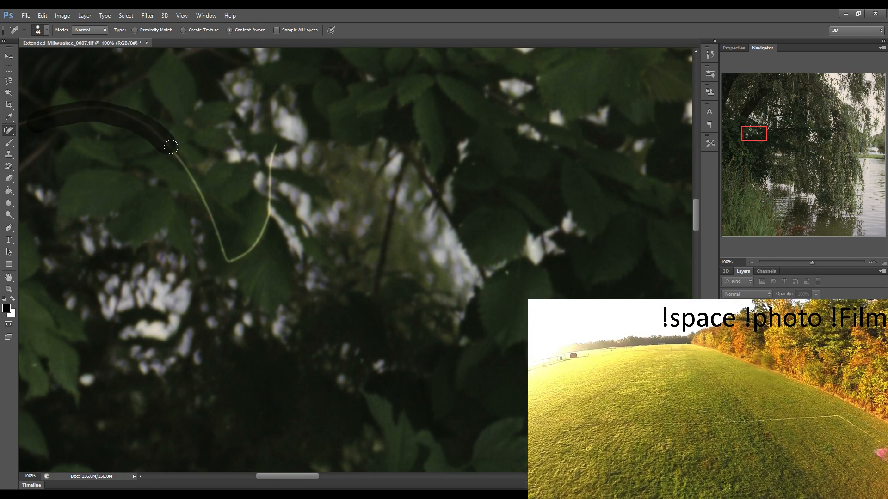
pyautogui.moveTo(170, 147); pyautogui.dragTo(203, 206)
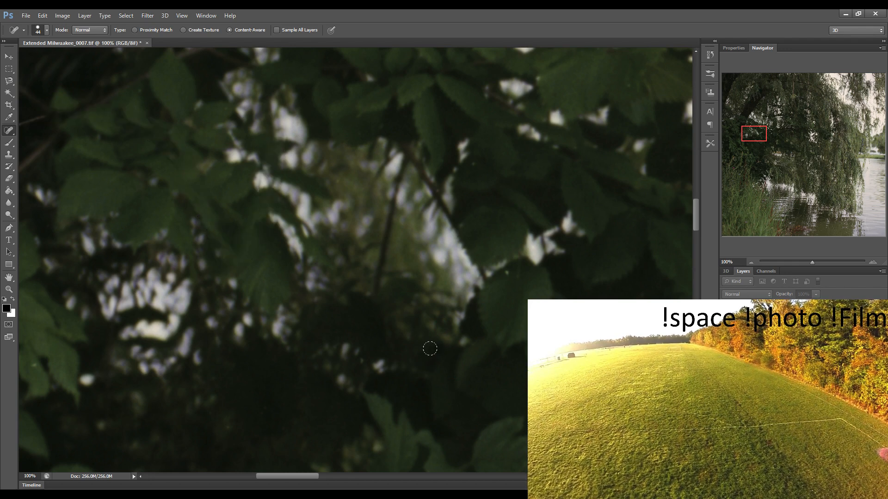
# Heal the long, thin curved hair crossing the dark leaves beside the hanging willow branches in the fifth strip
pyautogui.press('space')
pyautogui.moveTo(433, 341); pyautogui.dragTo(176, 296)
pyautogui.moveTo(518, 319); pyautogui.dragTo(240, 293)
pyautogui.moveTo(384, 324)
pyautogui.mouseDown()
pyautogui.moveTo(286, 317)
pyautogui.moveTo(202, 283)
pyautogui.moveTo(116, 279)
pyautogui.mouseUp()
pyautogui.moveTo(555, 326); pyautogui.dragTo(116, 291)
pyautogui.moveTo(435, 326); pyautogui.dragTo(139, 296)
pyautogui.moveTo(370, 317); pyautogui.dragTo(224, 301)
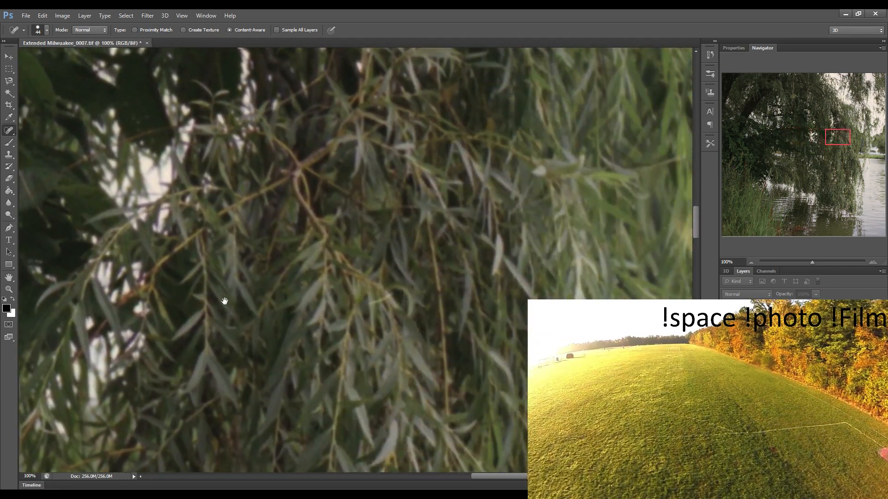
pyautogui.moveTo(41, 263)
pyautogui.mouseDown()
pyautogui.moveTo(244, 276)
pyautogui.moveTo(260, 304)
pyautogui.mouseUp()
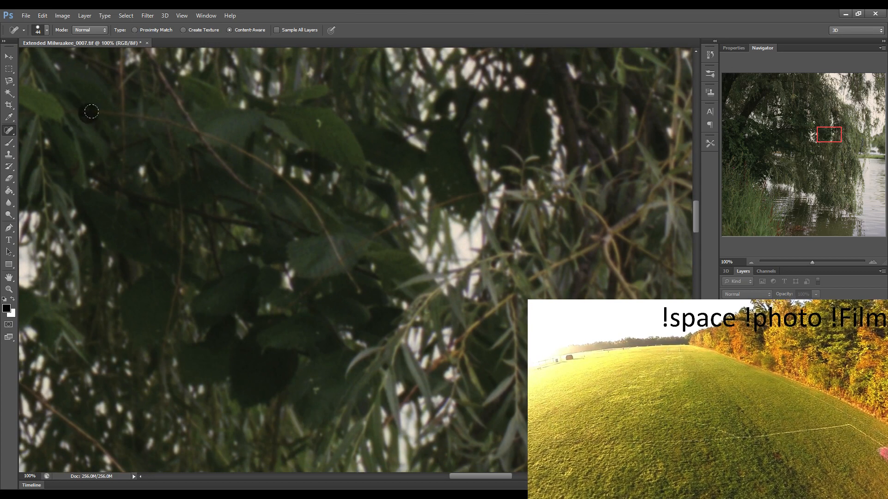
pyautogui.moveTo(91, 112)
pyautogui.mouseDown()
pyautogui.moveTo(177, 133)
pyautogui.moveTo(287, 180)
pyautogui.moveTo(362, 290)
pyautogui.mouseUp()
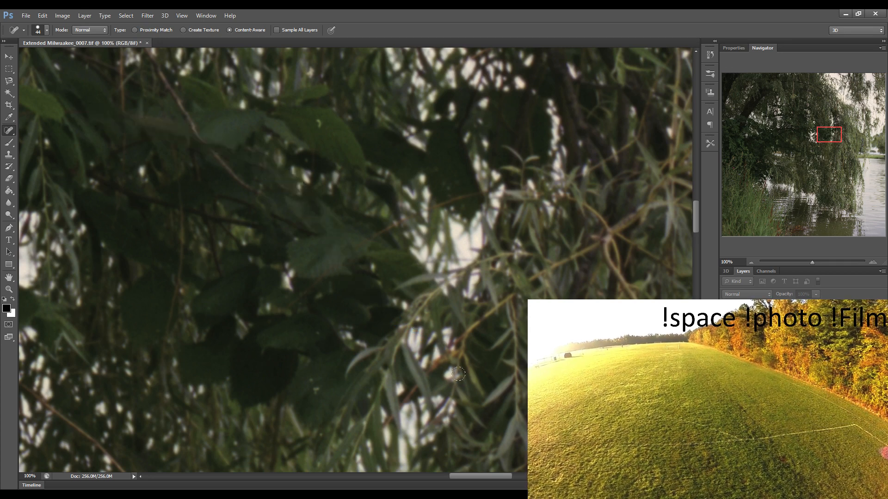
# Check the rest of the fifth strip, across the hanging willow branches to the distant trees at the photo's right edge
pyautogui.moveTo(473, 356); pyautogui.dragTo(361, 344)
pyautogui.moveTo(601, 370); pyautogui.dragTo(331, 333)
pyautogui.moveTo(469, 333); pyautogui.dragTo(240, 301)
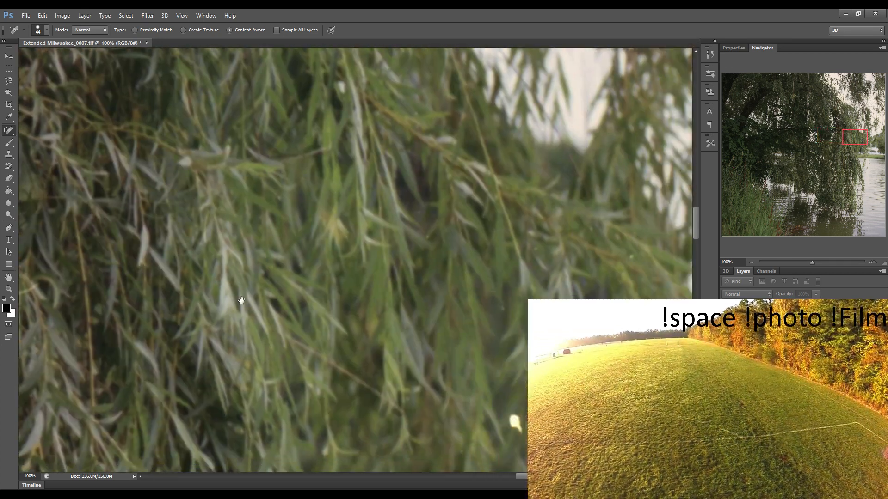
pyautogui.moveTo(517, 329); pyautogui.dragTo(294, 320)
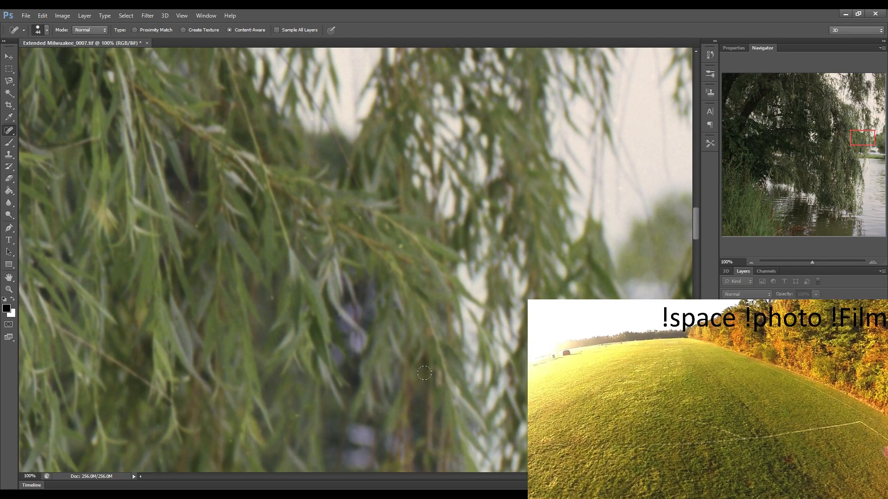
pyautogui.moveTo(367, 351); pyautogui.dragTo(139, 333)
pyautogui.moveTo(564, 346); pyautogui.dragTo(277, 335)
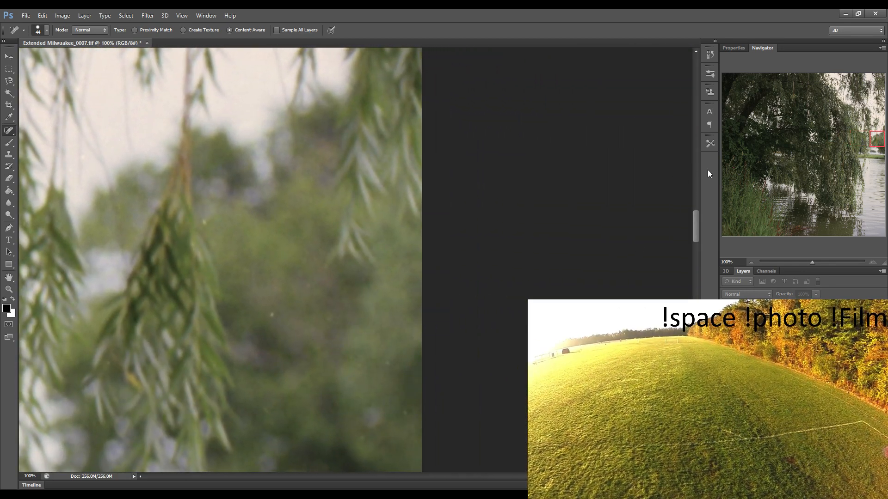
# Examine the sixth strip at 100%, from the foliage on the left past the hanging branches to the far shore, for blemishes
pyautogui.click(726, 165)
pyautogui.moveTo(374, 230); pyautogui.dragTo(153, 226)
pyautogui.moveTo(379, 273); pyautogui.dragTo(182, 252)
pyautogui.moveTo(389, 277); pyautogui.dragTo(135, 274)
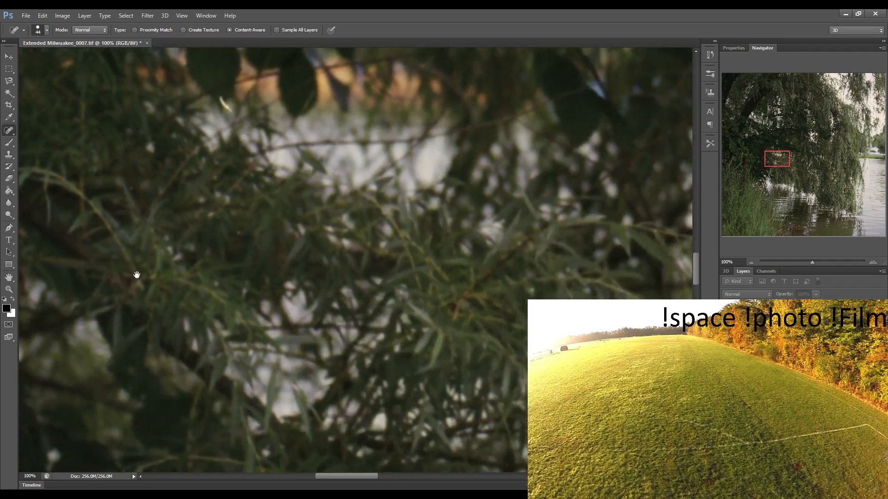
pyautogui.moveTo(376, 271); pyautogui.dragTo(115, 277)
pyautogui.moveTo(396, 285); pyautogui.dragTo(133, 264)
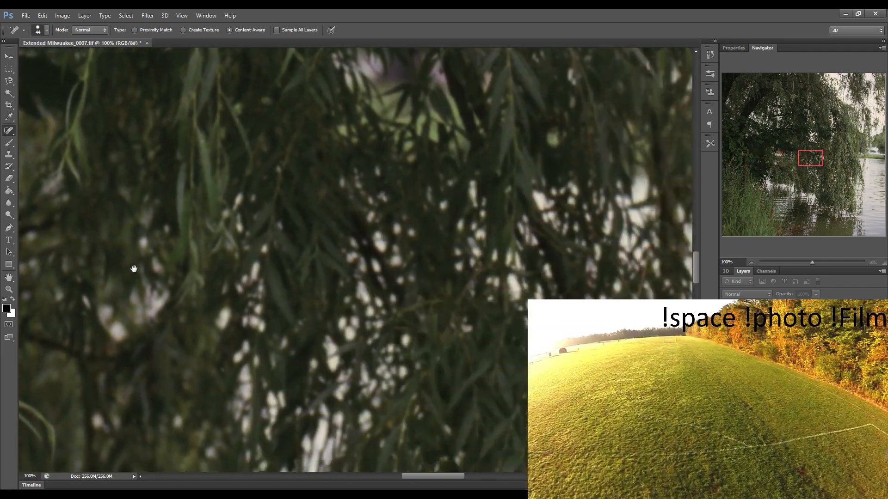
pyautogui.moveTo(367, 290); pyautogui.dragTo(190, 263)
pyautogui.moveTo(380, 262); pyautogui.dragTo(119, 263)
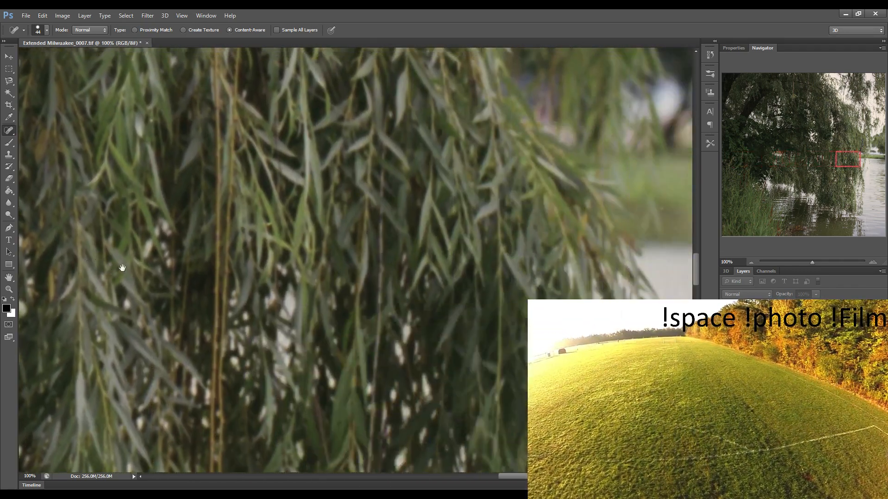
pyautogui.moveTo(359, 283); pyautogui.dragTo(119, 263)
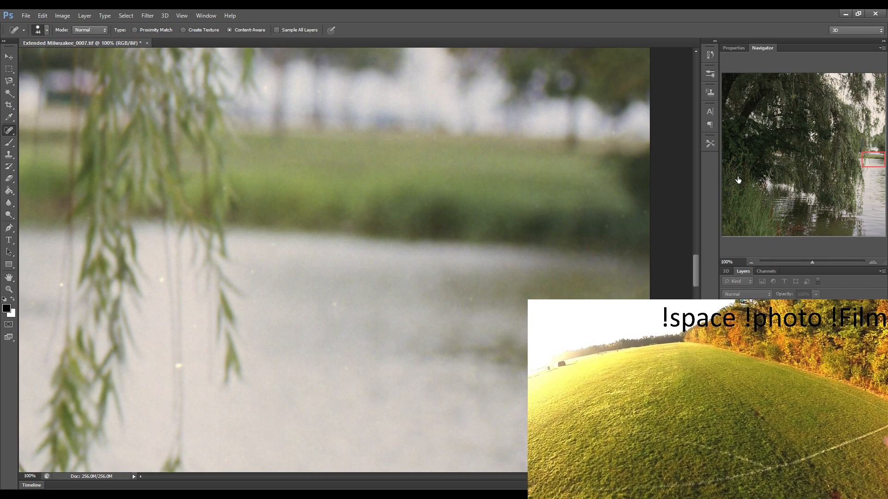
# Check the seventh strip from the wildflowers on the bank to the right edge and heal a spot on the rippled water
pyautogui.moveTo(738, 180); pyautogui.dragTo(735, 174)
pyautogui.moveTo(425, 281); pyautogui.dragTo(228, 277)
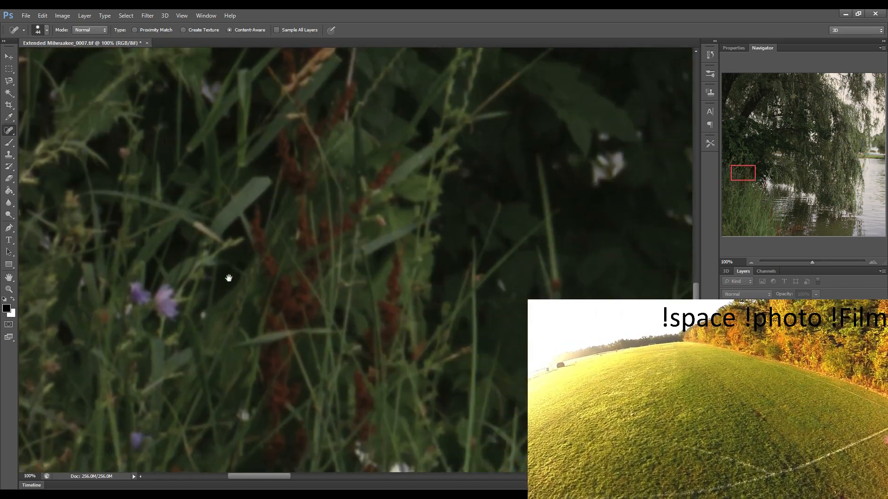
pyautogui.moveTo(363, 271); pyautogui.dragTo(252, 286)
pyautogui.moveTo(396, 300); pyautogui.dragTo(268, 284)
pyautogui.moveTo(388, 278); pyautogui.dragTo(277, 285)
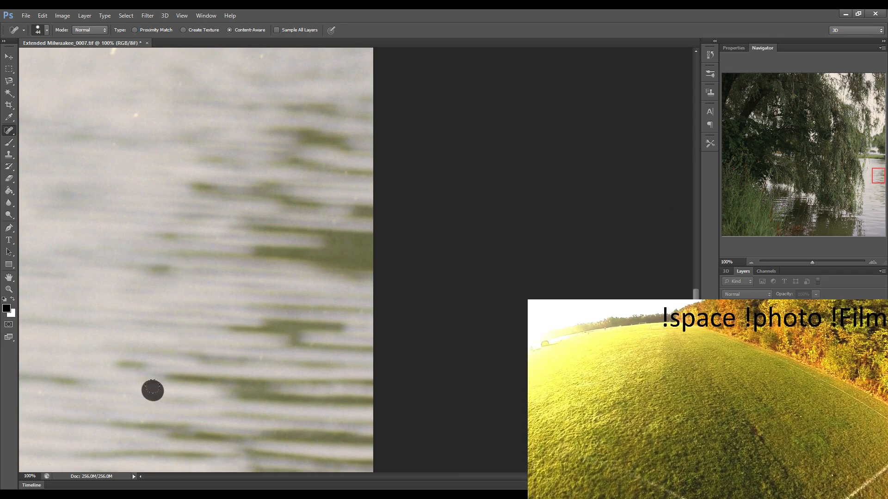
# Inspect the eighth strip from the grassy bank across the hanging branches to the open water at the right edge for dust
pyautogui.click(724, 193)
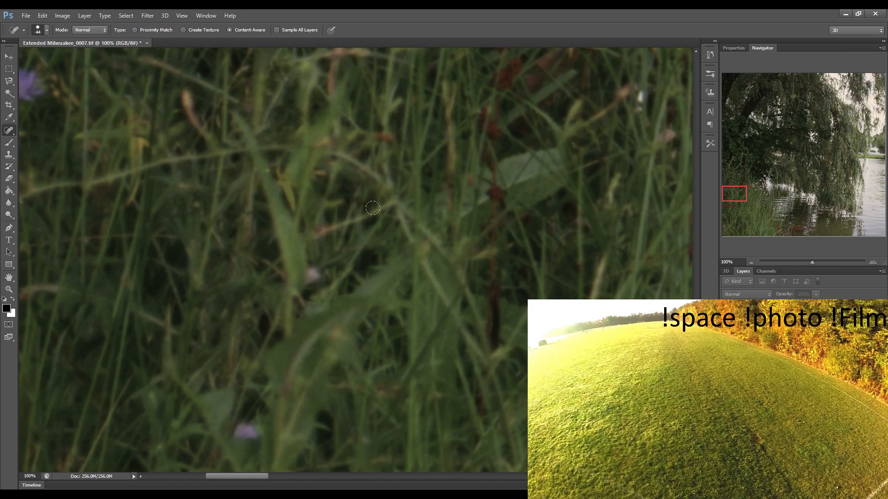
pyautogui.moveTo(343, 191); pyautogui.dragTo(129, 183)
pyautogui.moveTo(554, 239); pyautogui.dragTo(127, 199)
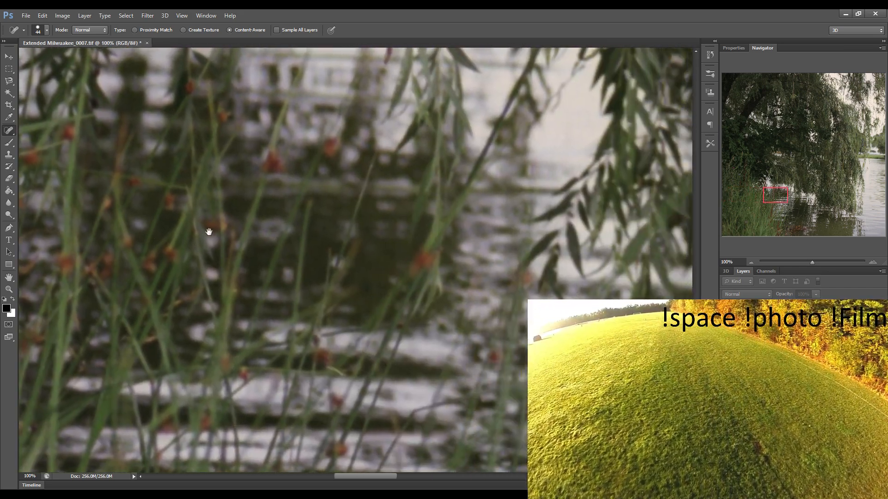
pyautogui.moveTo(603, 241); pyautogui.dragTo(189, 257)
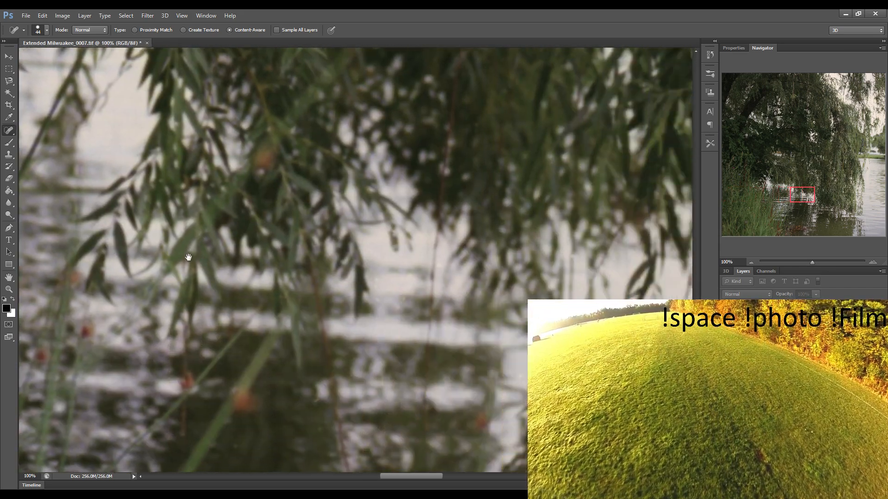
pyautogui.moveTo(647, 286); pyautogui.dragTo(279, 288)
pyautogui.moveTo(606, 291); pyautogui.dragTo(165, 270)
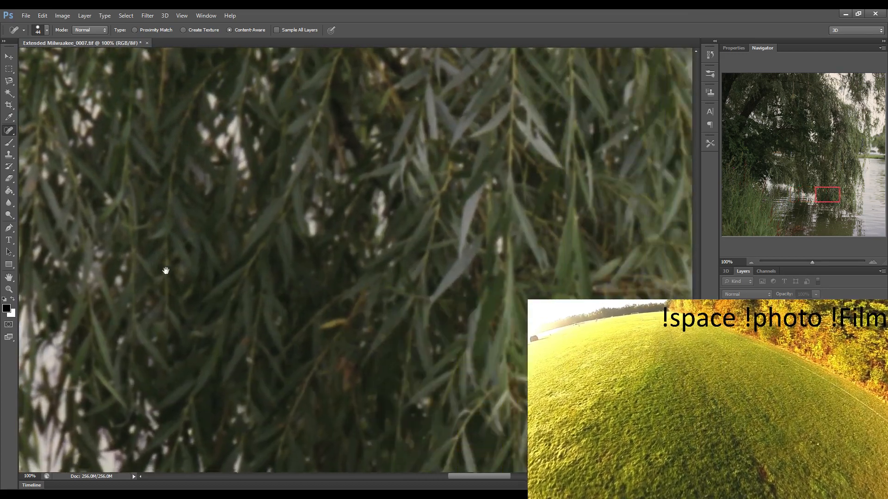
pyautogui.moveTo(537, 305); pyautogui.dragTo(175, 287)
pyautogui.moveTo(606, 301); pyautogui.dragTo(194, 296)
pyautogui.moveTo(469, 273); pyautogui.dragTo(234, 267)
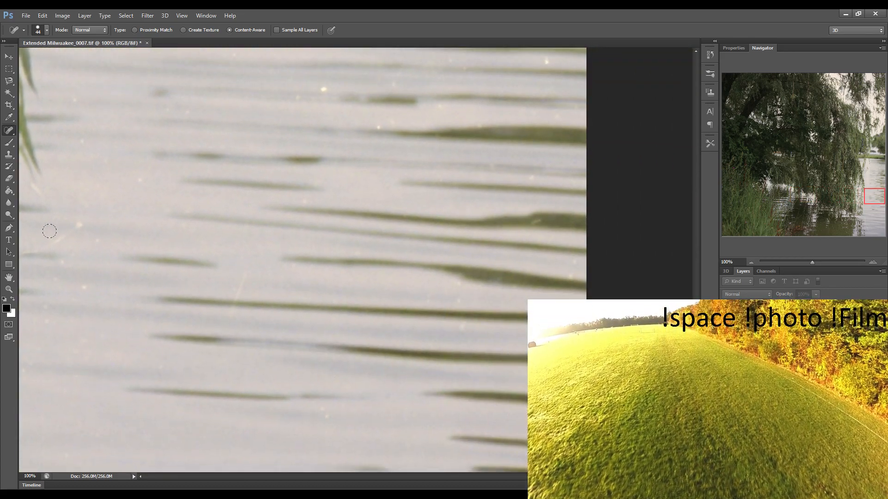
# Heal the short scratch and the bright dust specks on the open rippled water at the right end of the strip
pyautogui.moveTo(50, 240); pyautogui.dragTo(80, 221)
pyautogui.click(78, 285)
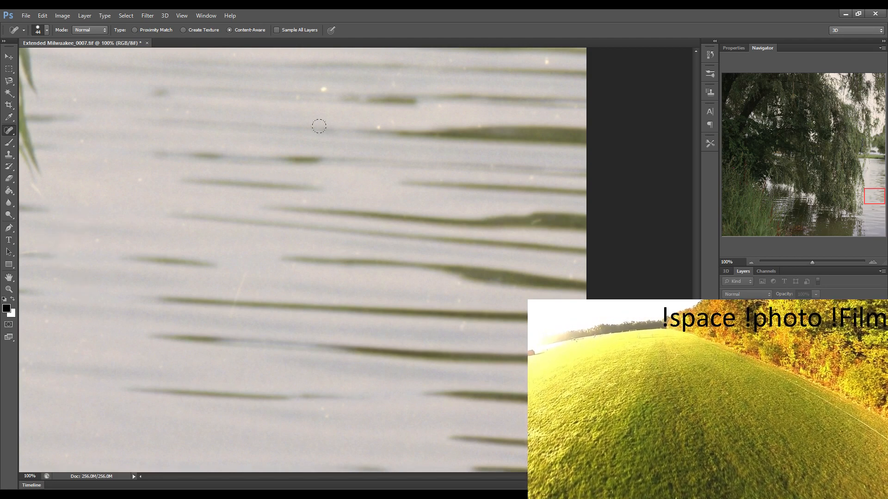
pyautogui.click(325, 91)
pyautogui.click(379, 129)
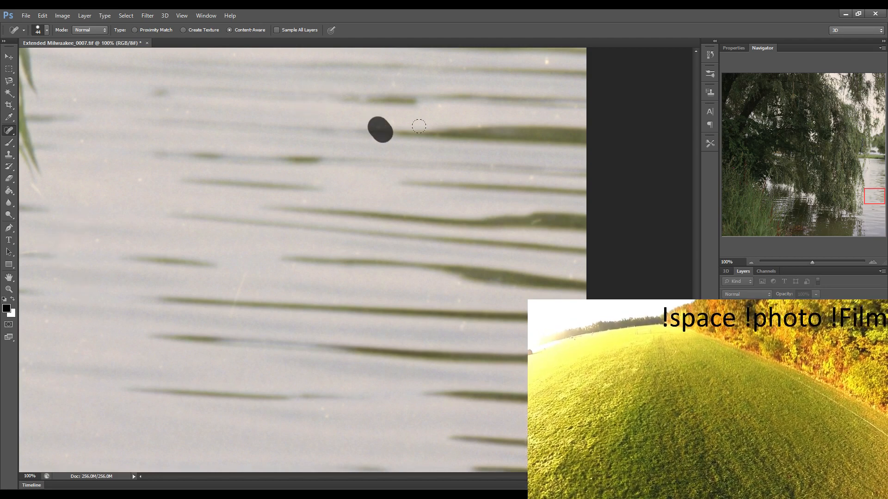
pyautogui.click(547, 61)
pyautogui.moveTo(448, 328); pyautogui.dragTo(461, 330)
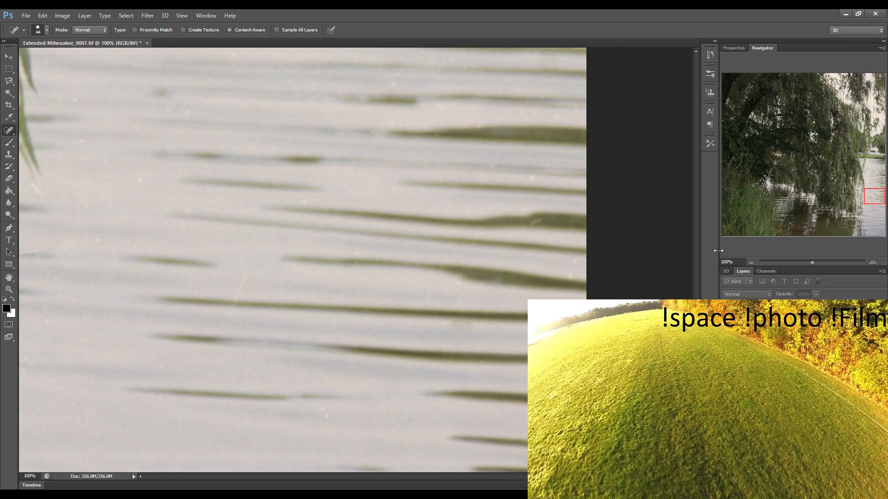
# Heal the small blemish in the grass near the left end of the bottom strip
pyautogui.click(730, 216)
pyautogui.moveTo(387, 236); pyautogui.dragTo(88, 227)
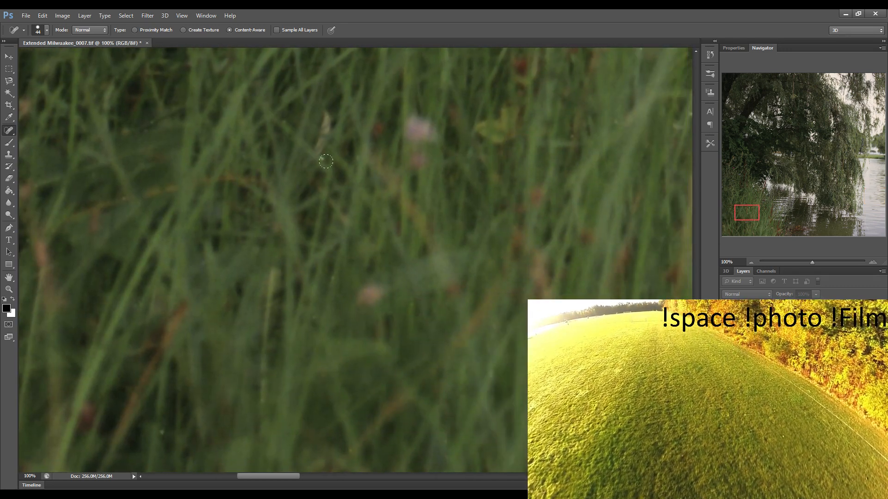
pyautogui.click(326, 162)
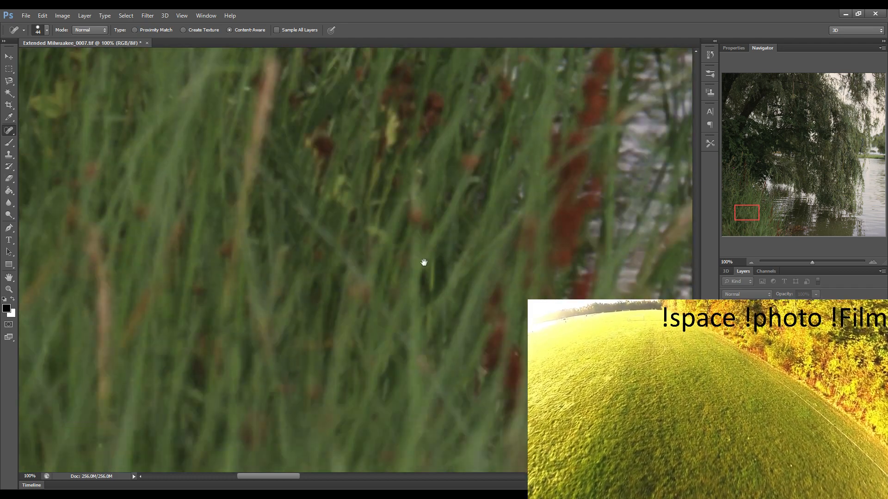
# Check the strip from the reeds across the dark water and heal the bright speck below the hanging branches
pyautogui.moveTo(423, 258); pyautogui.dragTo(254, 240)
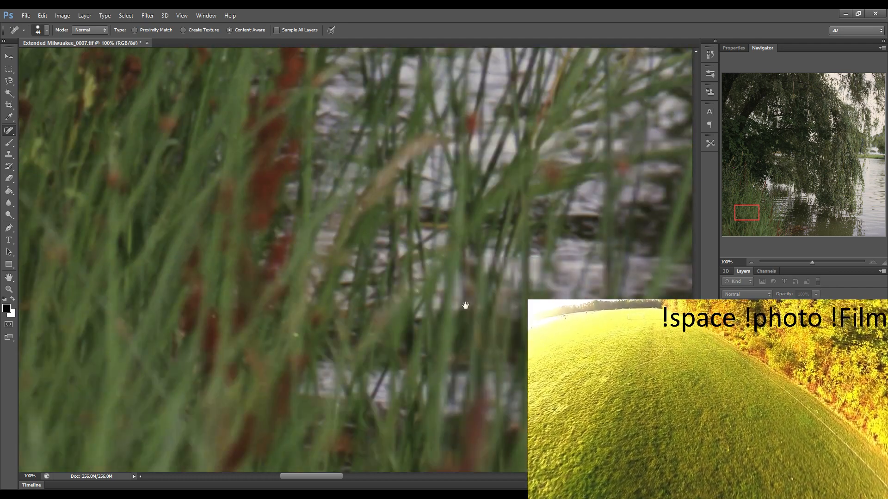
pyautogui.moveTo(464, 303); pyautogui.dragTo(396, 290)
pyautogui.moveTo(309, 285); pyautogui.dragTo(226, 280)
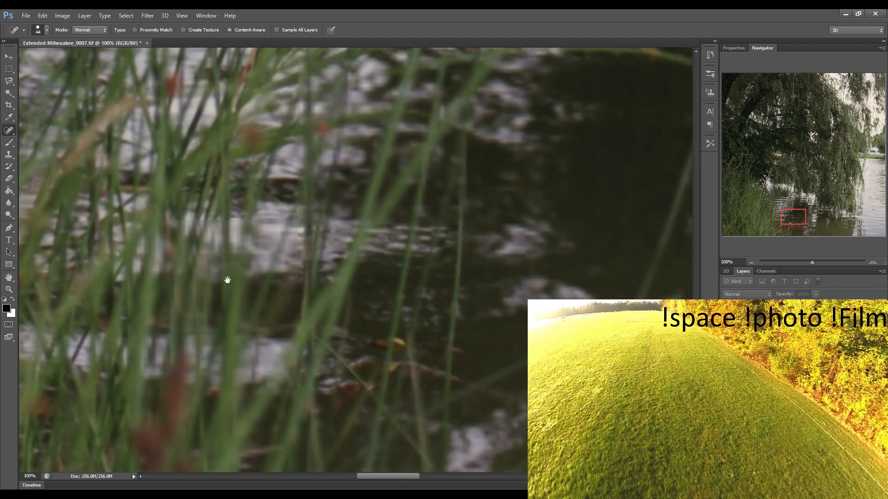
pyautogui.moveTo(509, 315); pyautogui.dragTo(244, 277)
pyautogui.moveTo(458, 277); pyautogui.dragTo(183, 269)
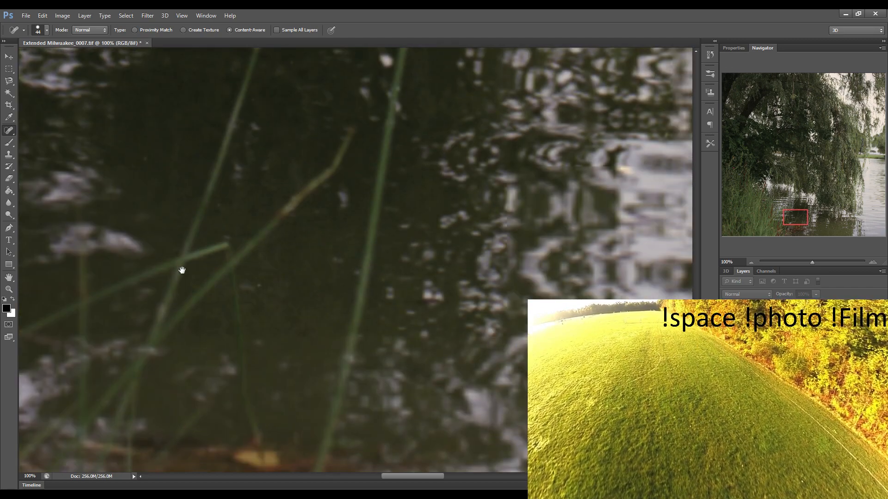
pyautogui.moveTo(434, 299); pyautogui.dragTo(227, 274)
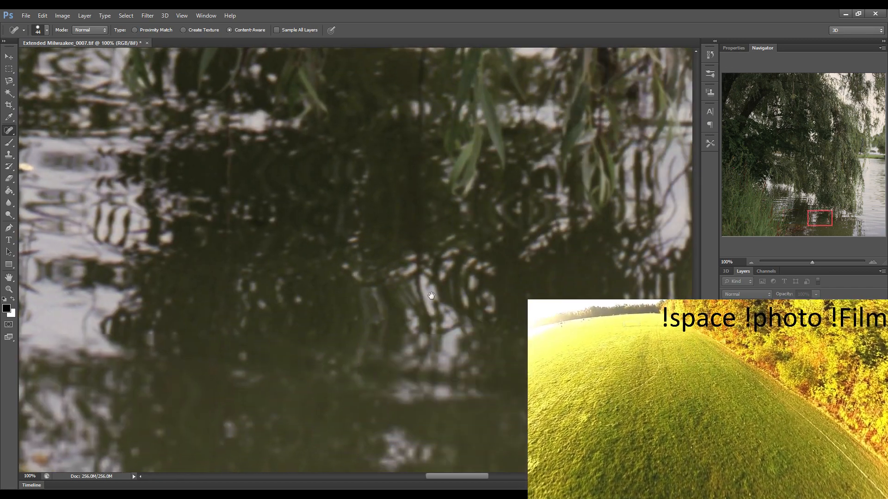
pyautogui.moveTo(432, 293); pyautogui.dragTo(246, 291)
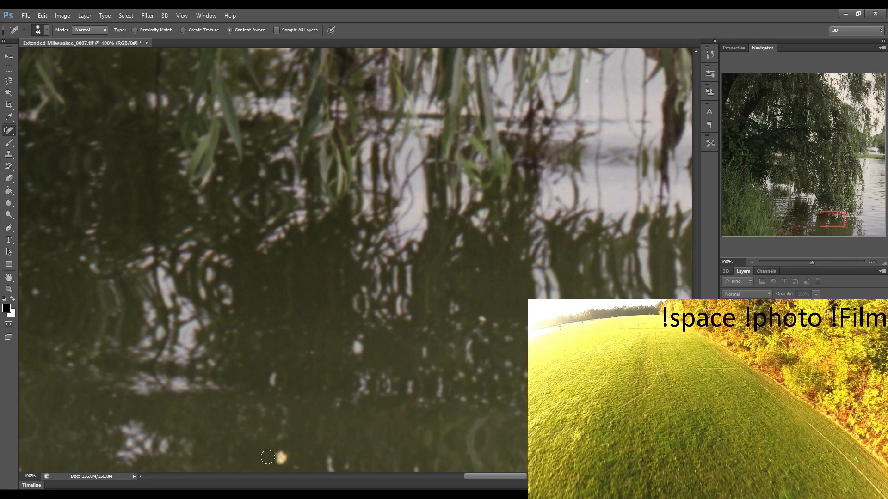
pyautogui.moveTo(280, 454); pyautogui.dragTo(285, 461)
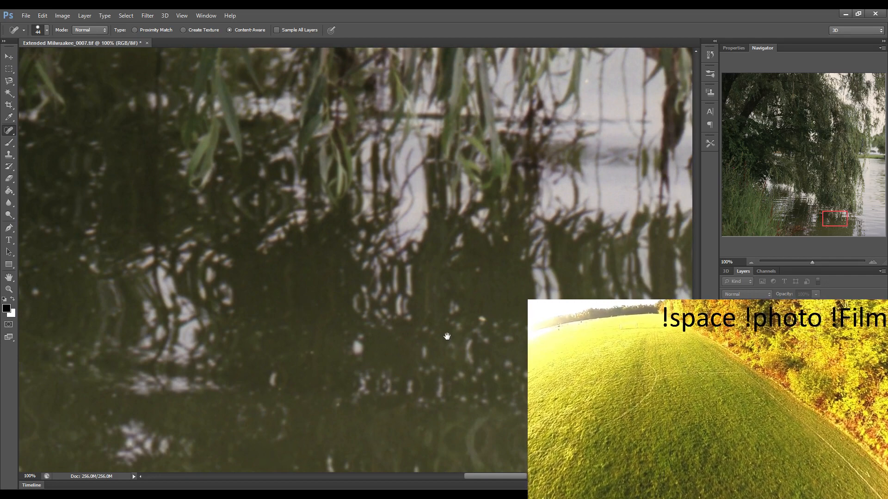
# Heal the long curved hair on the open water beside the leaf reflections, along with the two bright specks near it
pyautogui.moveTo(445, 338); pyautogui.dragTo(163, 318)
pyautogui.moveTo(364, 329); pyautogui.dragTo(258, 337)
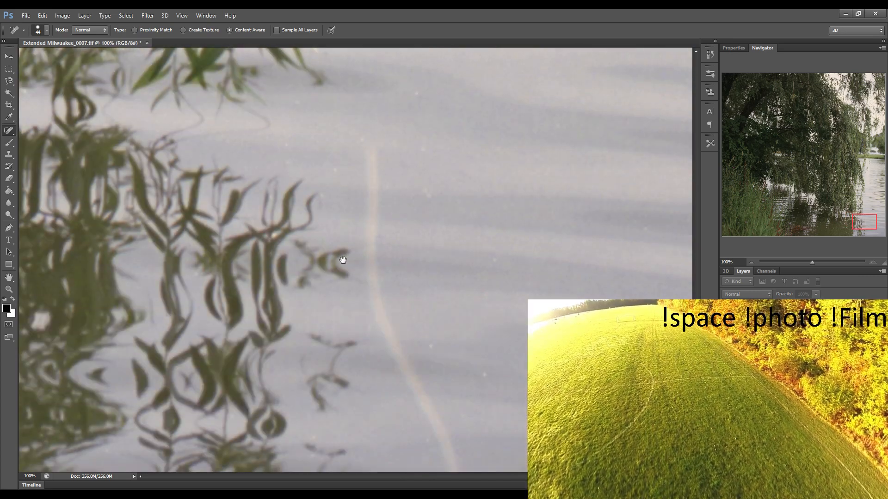
pyautogui.moveTo(367, 139)
pyautogui.mouseDown()
pyautogui.moveTo(368, 259)
pyautogui.moveTo(388, 352)
pyautogui.moveTo(438, 461)
pyautogui.moveTo(446, 446)
pyautogui.moveTo(410, 357)
pyautogui.moveTo(385, 235)
pyautogui.moveTo(387, 197)
pyautogui.mouseUp()
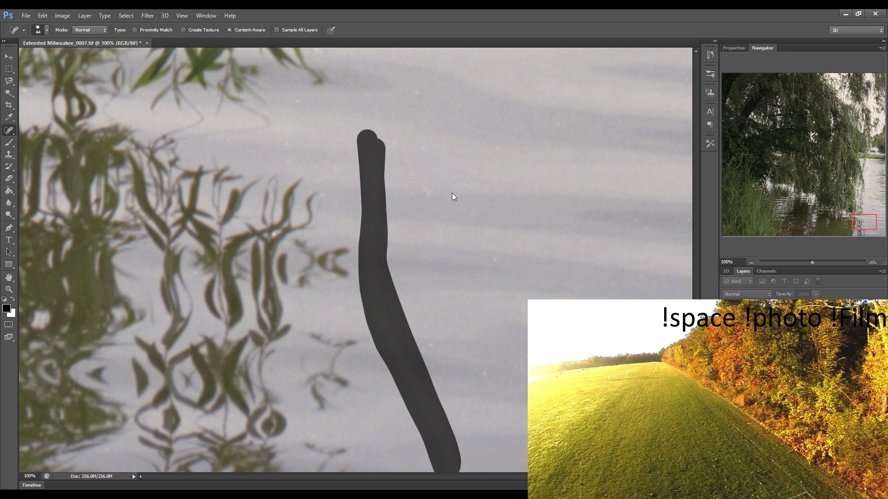
pyautogui.click(483, 373)
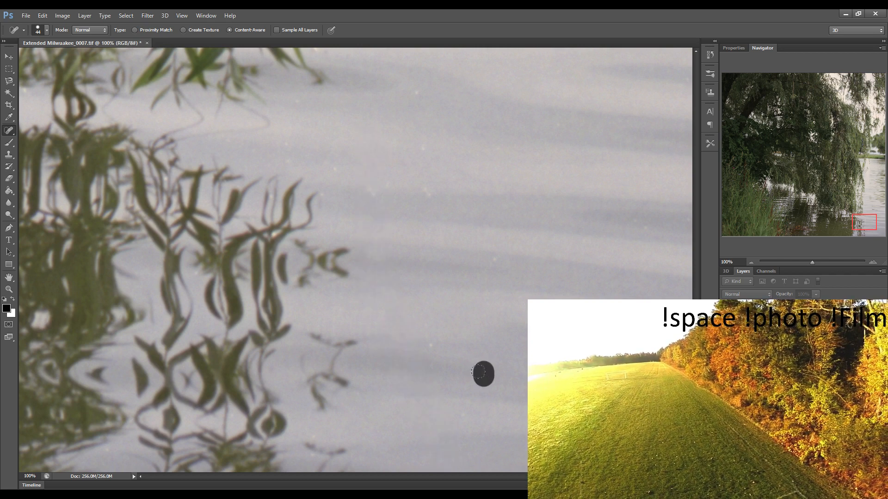
pyautogui.click(431, 343)
pyautogui.press('space')
# Heal the bright dust specks on the open water at the right edge of the strip
pyautogui.moveTo(493, 269); pyautogui.dragTo(345, 252)
pyautogui.moveTo(404, 172); pyautogui.dragTo(442, 132)
pyautogui.click(378, 87)
pyautogui.click(309, 79)
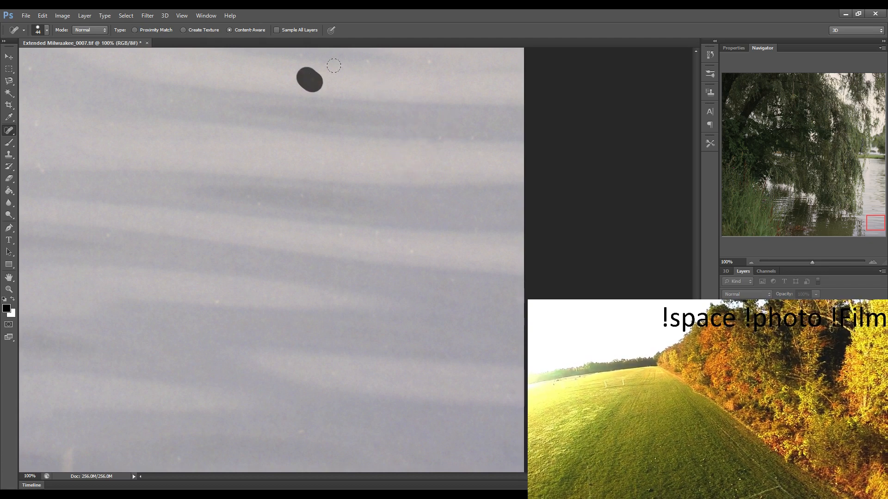
pyautogui.click(426, 62)
# Heal three small light specks among the grass blades in the bottom-left corner of the photo
pyautogui.click(724, 233)
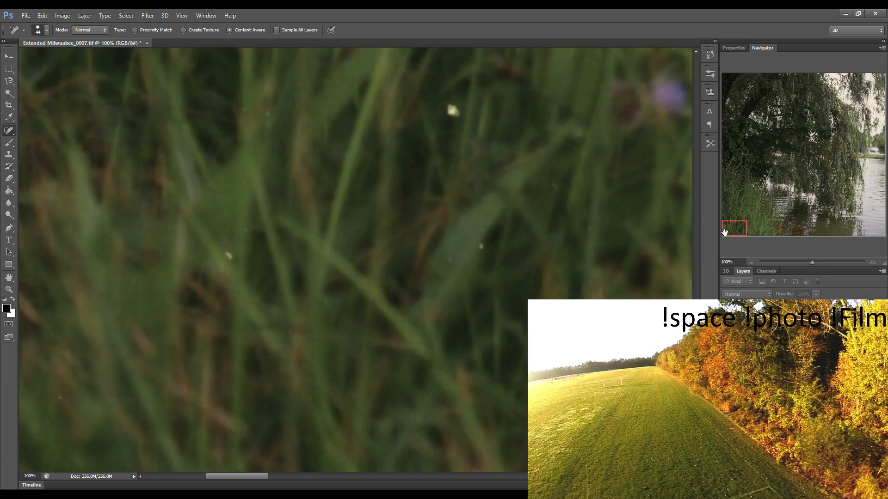
pyautogui.click(229, 254)
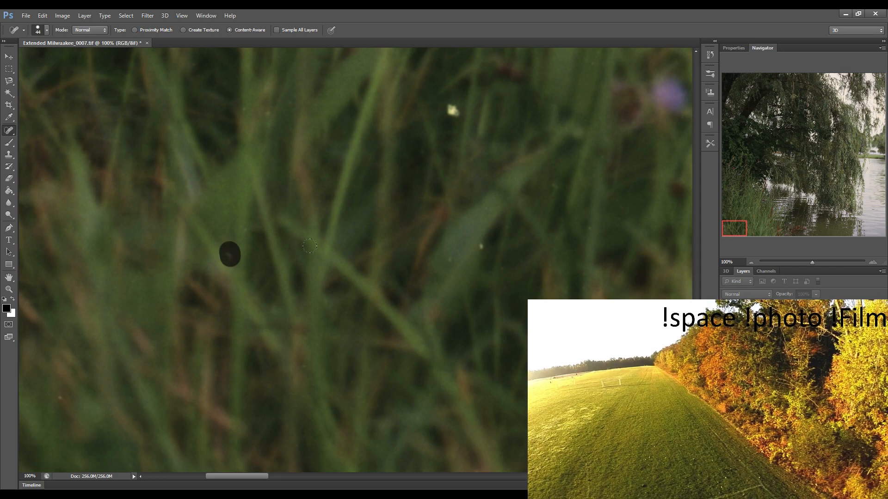
pyautogui.click(482, 245)
pyautogui.click(448, 255)
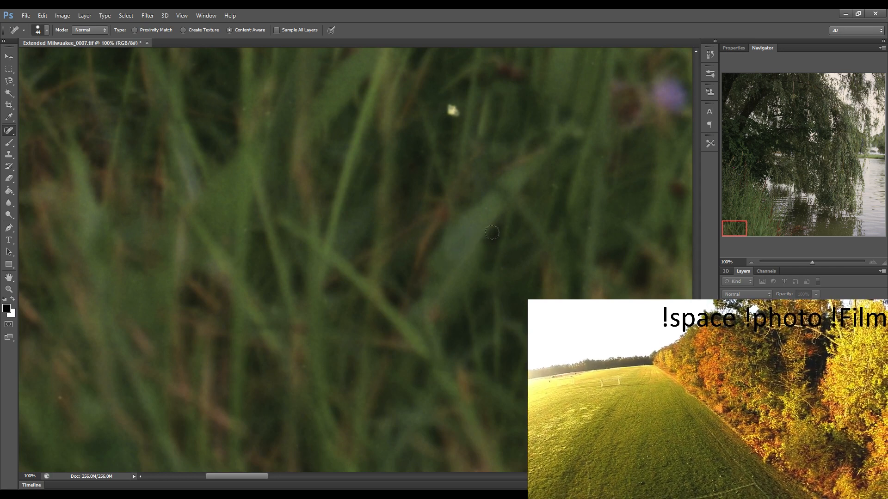
# Heal the small spot in the grass near the bottom edge, right of the corner area
pyautogui.moveTo(481, 254); pyautogui.dragTo(276, 238)
pyautogui.moveTo(443, 250)
pyautogui.mouseDown()
pyautogui.moveTo(218, 237)
pyautogui.moveTo(258, 231)
pyautogui.mouseUp()
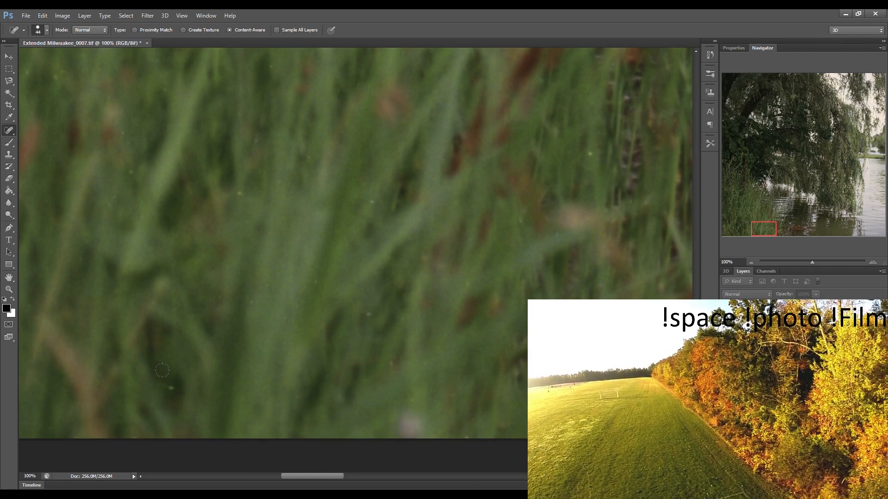
pyautogui.click(169, 380)
# Check the bottom strip from the reeds across the fallen leaves and dark water, and heal the short scratch on the open water
pyautogui.moveTo(403, 299); pyautogui.dragTo(236, 301)
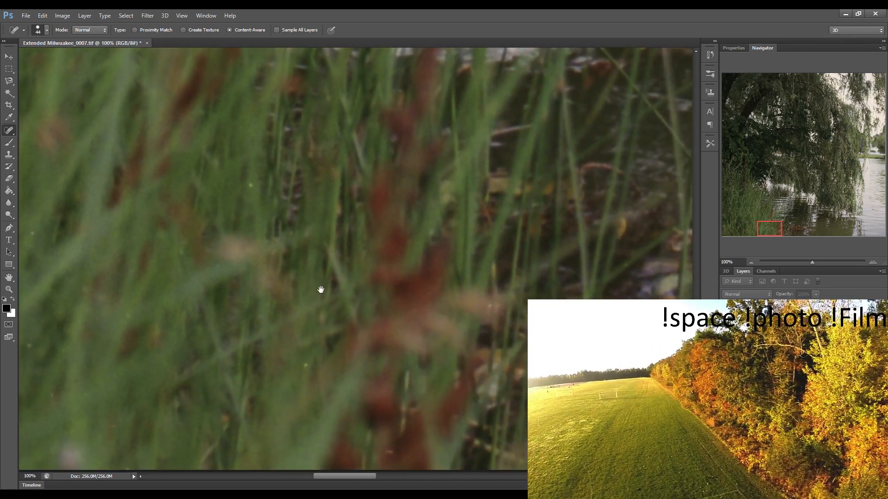
pyautogui.moveTo(462, 323); pyautogui.dragTo(250, 314)
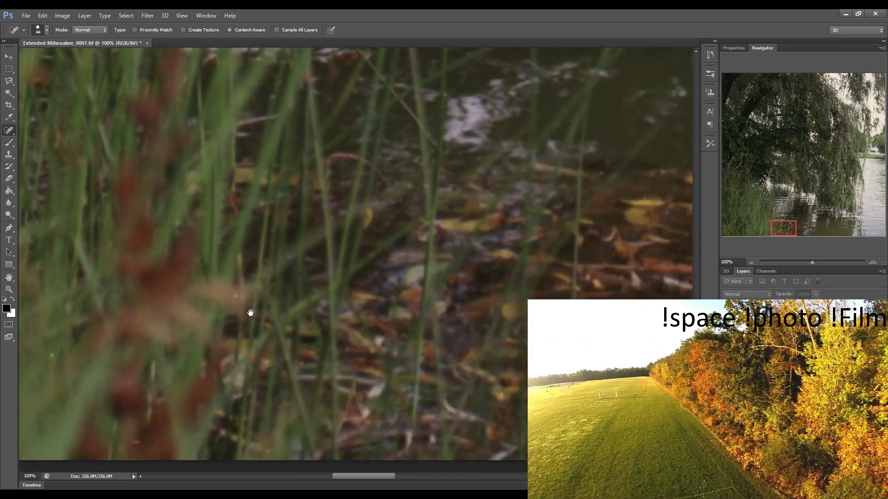
pyautogui.moveTo(365, 315); pyautogui.dragTo(258, 307)
pyautogui.moveTo(397, 319); pyautogui.dragTo(259, 319)
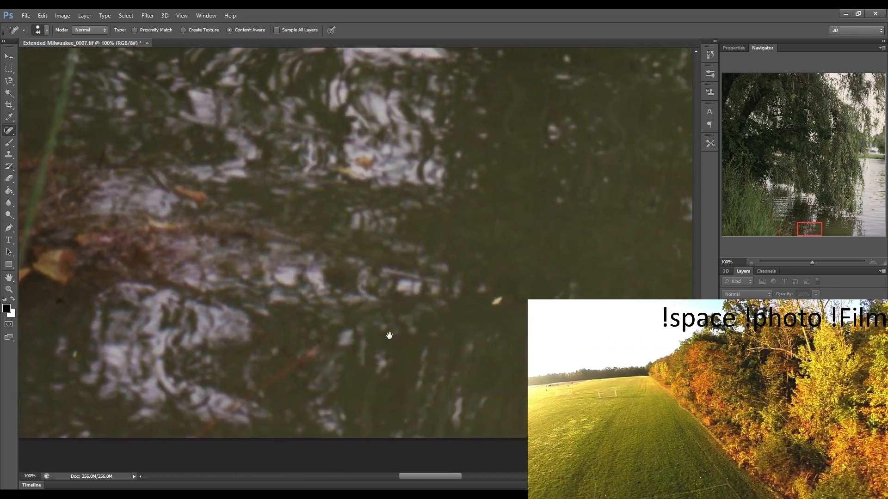
pyautogui.moveTo(373, 331); pyautogui.dragTo(184, 331)
pyautogui.moveTo(367, 321); pyautogui.dragTo(216, 326)
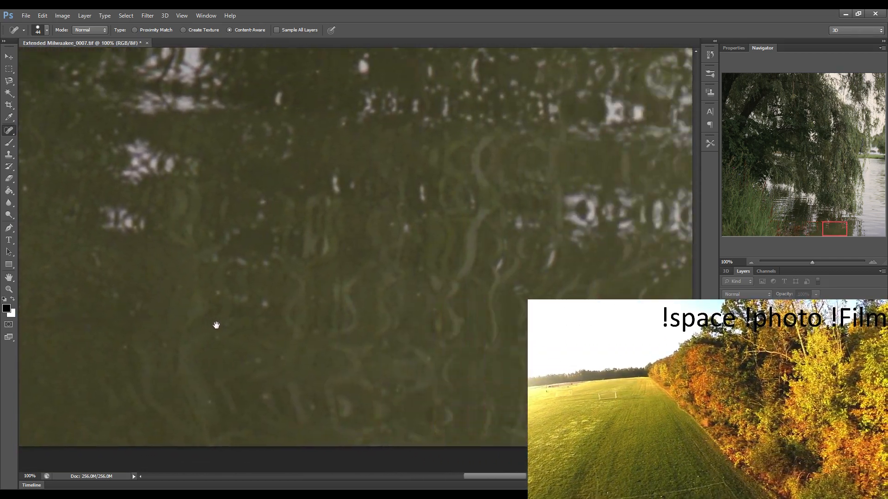
pyautogui.moveTo(416, 356); pyautogui.dragTo(339, 367)
pyautogui.moveTo(416, 363); pyautogui.dragTo(326, 365)
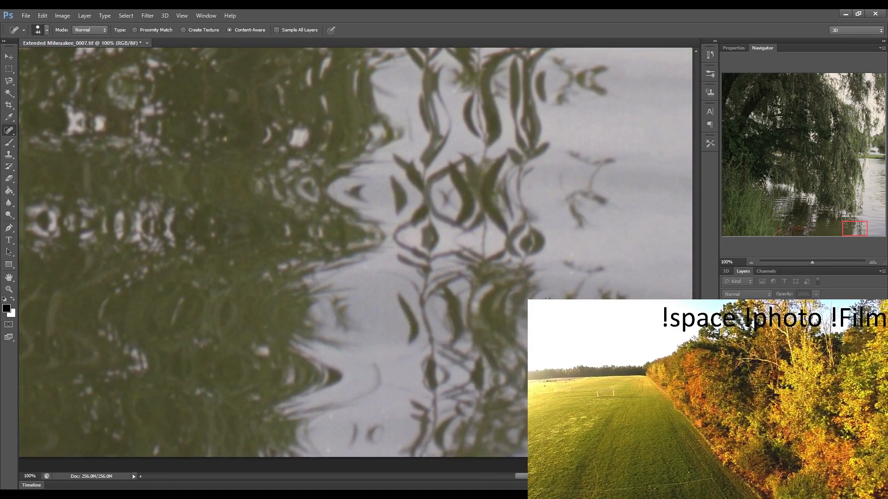
pyautogui.moveTo(525, 311); pyautogui.dragTo(426, 305)
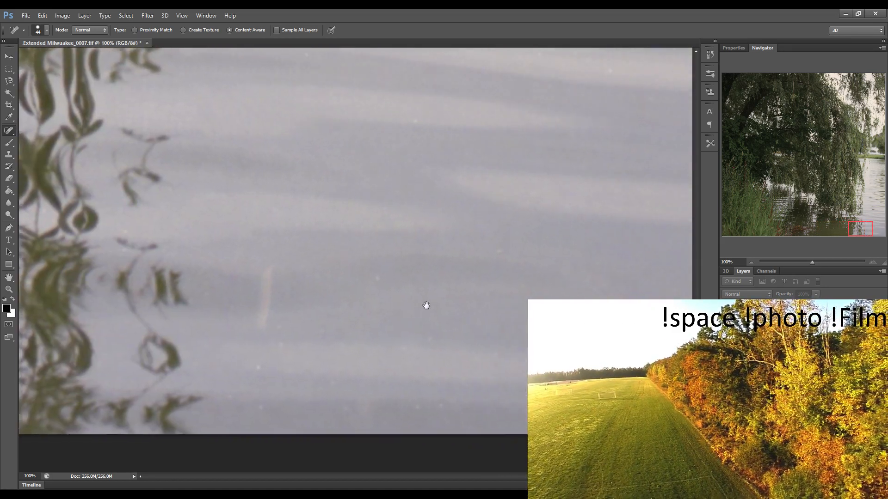
pyautogui.moveTo(210, 267); pyautogui.dragTo(214, 338)
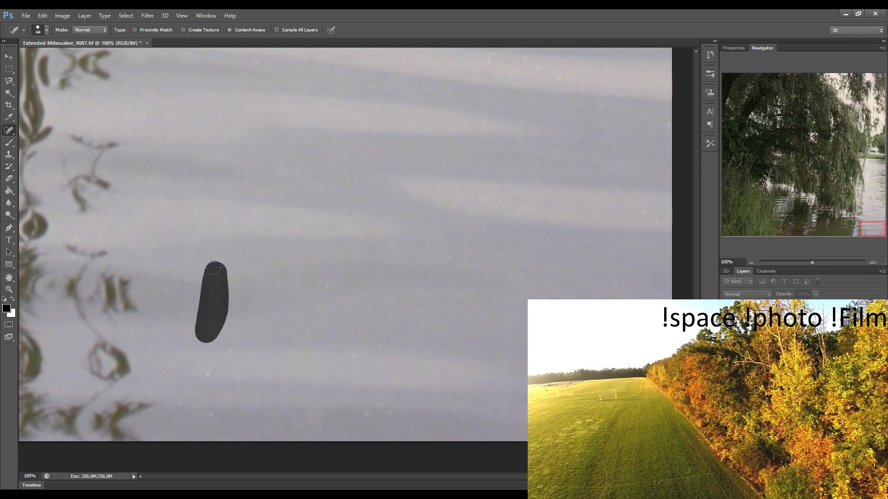
# Check the bottom-right corner of the willow photo, save the file and show the whole picture
pyautogui.moveTo(550, 352); pyautogui.dragTo(385, 343)
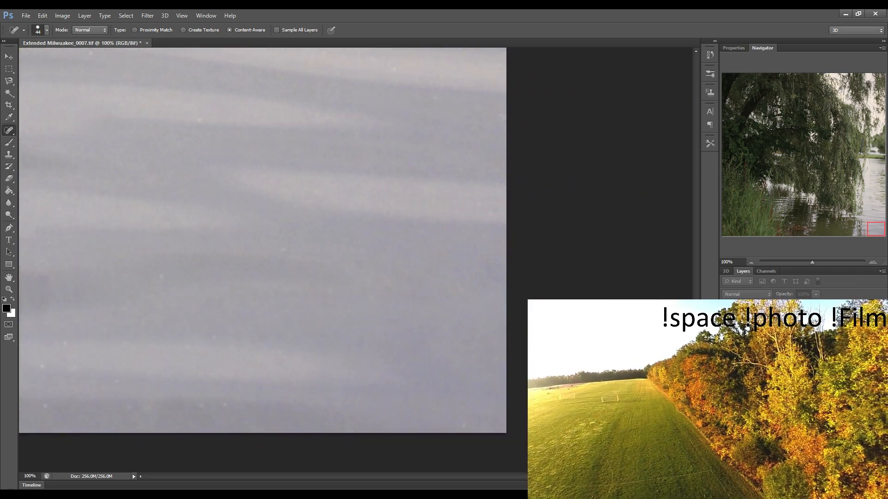
pyautogui.hotkey('ctrl', 's')
pyautogui.hotkey('ctrl', '0')
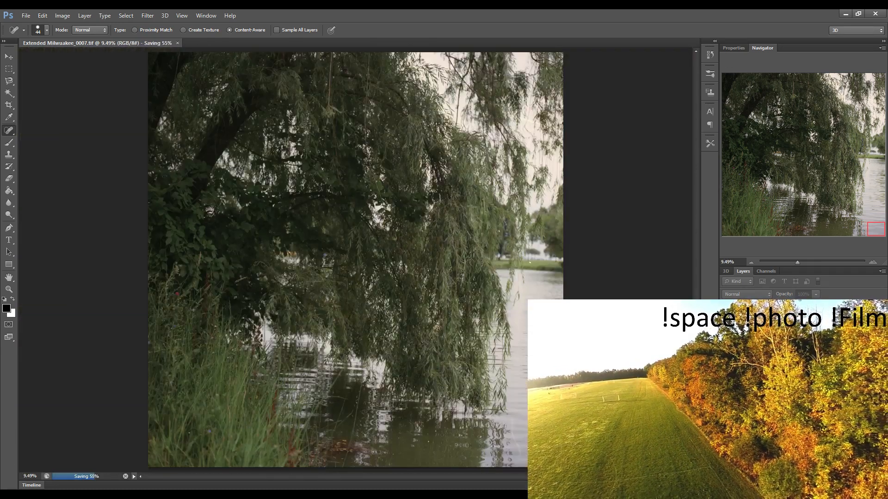
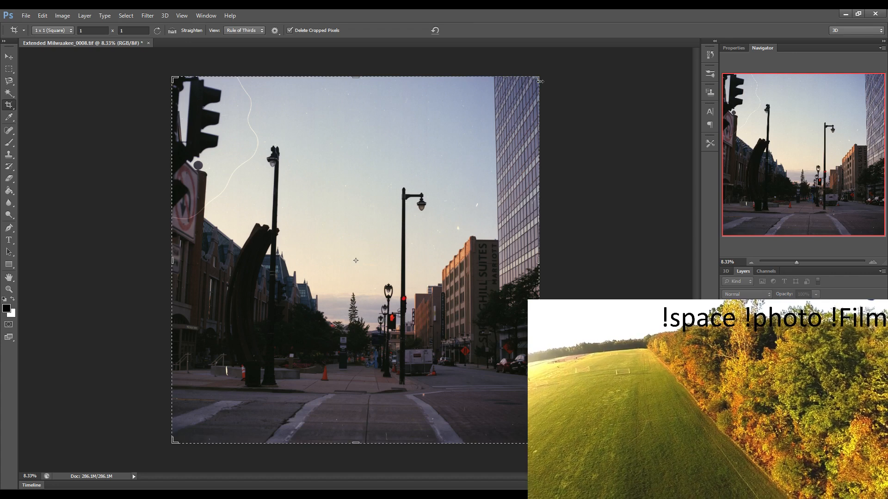
# Apply the square crop to the street photo and heal the white speck beside the traffic light in the top-left corner
pyautogui.press('j')
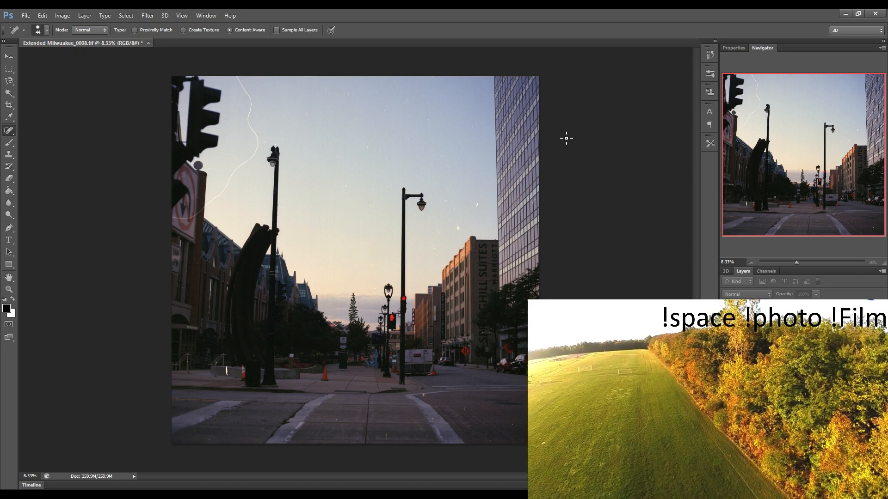
pyautogui.hotkey('ctrl', '1')
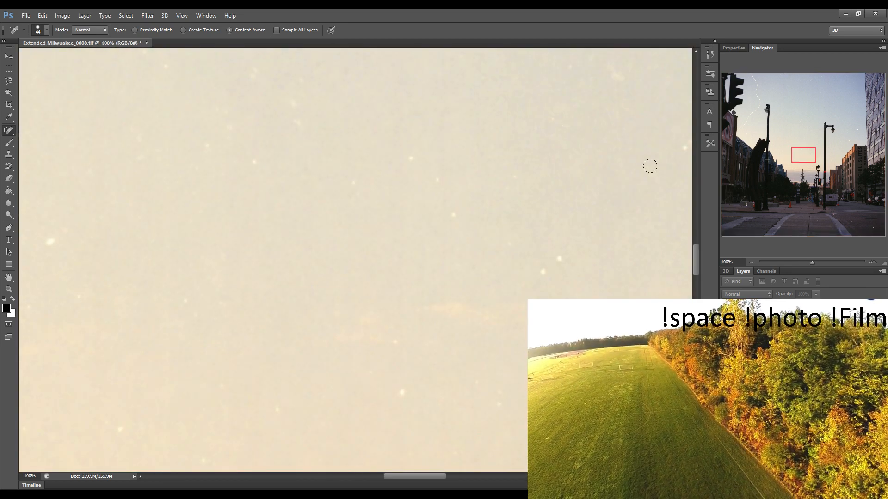
pyautogui.moveTo(729, 130); pyautogui.dragTo(734, 81)
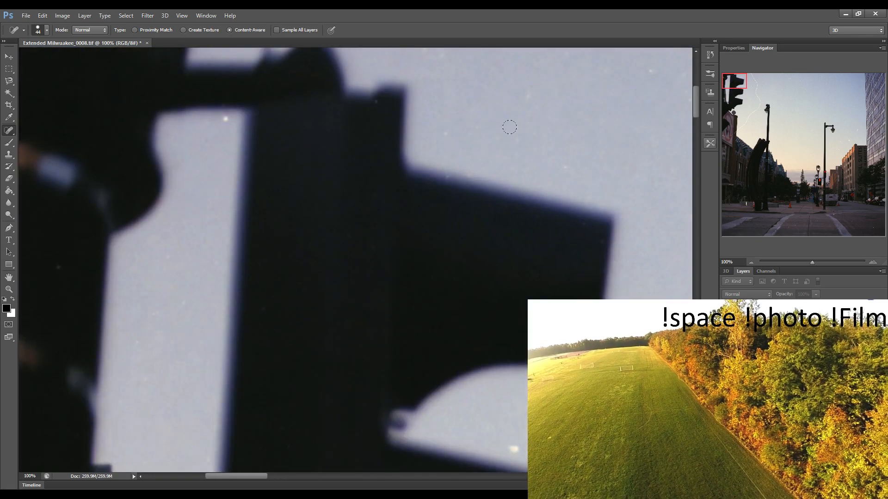
pyautogui.click(225, 120)
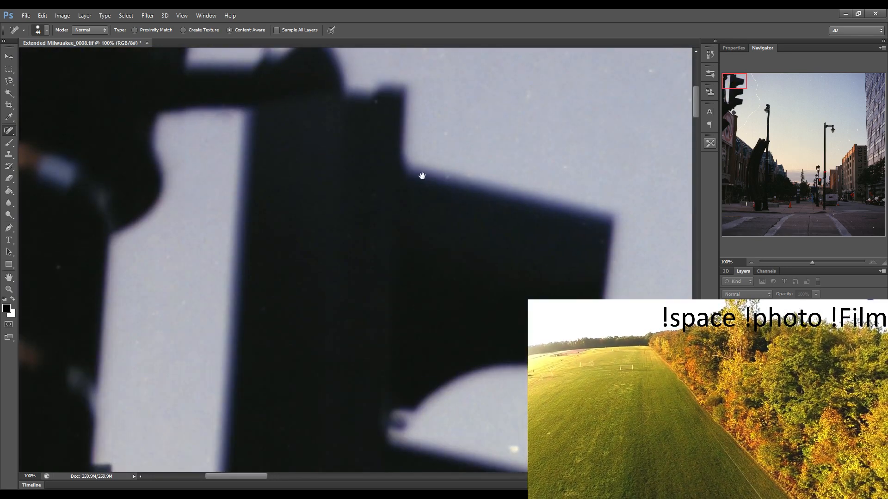
# Heal the two larger bright specks in the sky just right of the traffic light
pyautogui.moveTo(422, 176); pyautogui.dragTo(185, 174)
pyautogui.moveTo(306, 156); pyautogui.dragTo(262, 108)
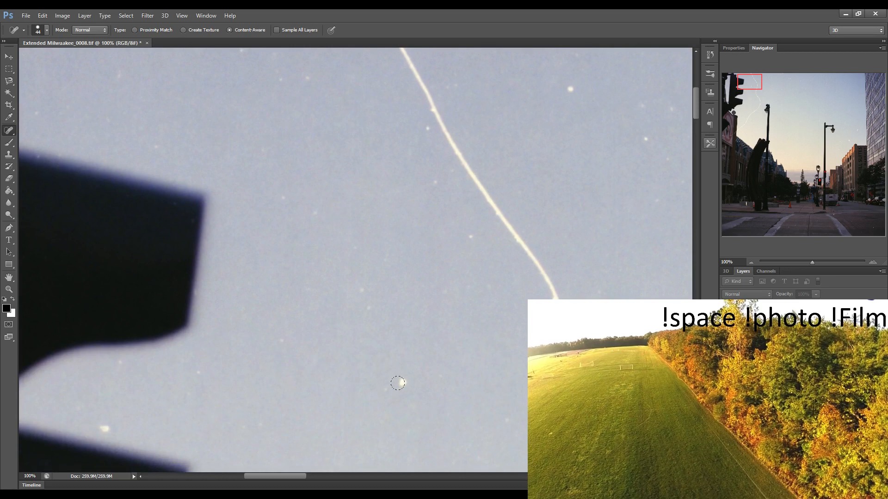
pyautogui.click(398, 383)
pyautogui.click(104, 427)
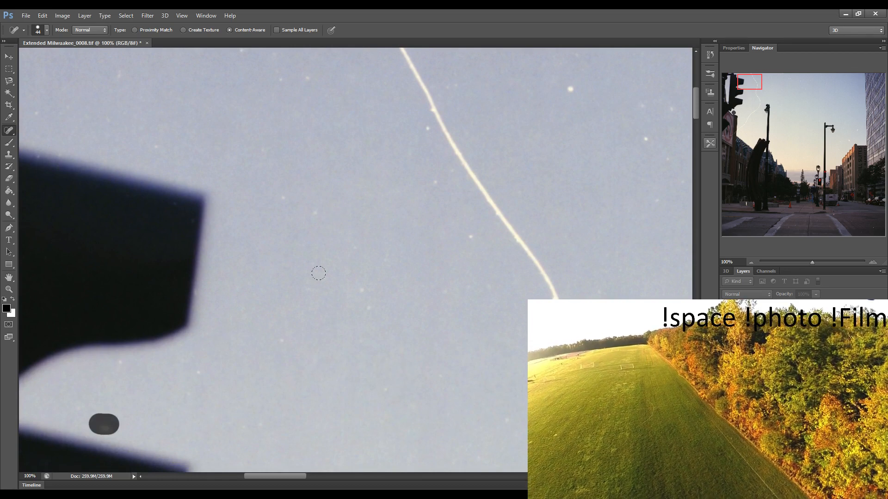
# Heal the small dust specks in the sky between the traffic light and the long white hair
pyautogui.click(469, 238)
pyautogui.click(422, 132)
pyautogui.click(432, 185)
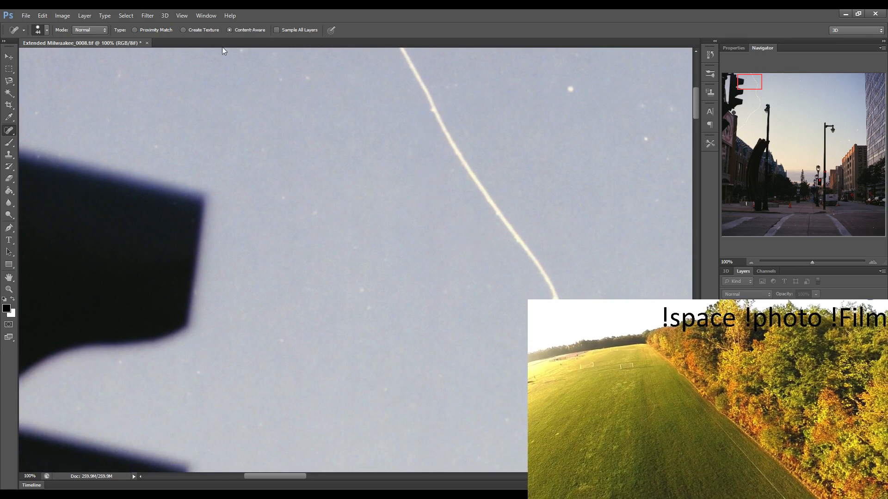
pyautogui.click(239, 51)
pyautogui.click(284, 57)
pyautogui.click(282, 81)
pyautogui.click(307, 79)
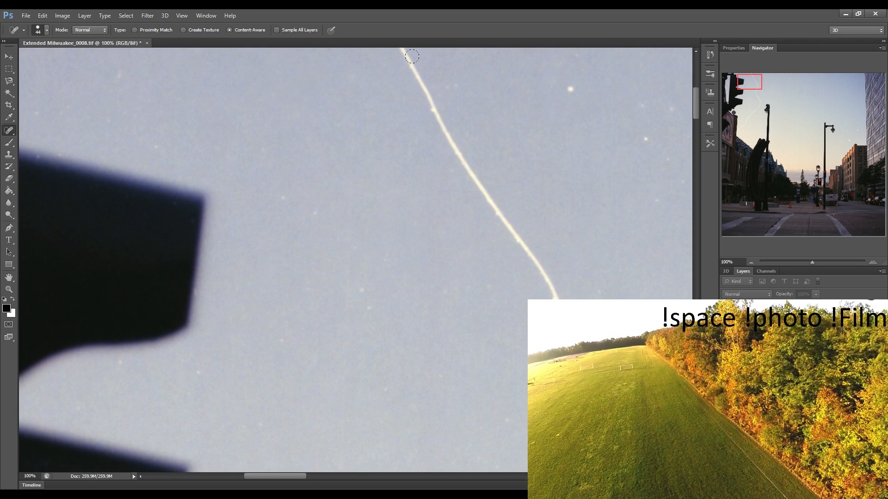
# Heal the long white hair's upper section in the sky, plus one bright speck on each side of it
pyautogui.moveTo(390, 52); pyautogui.dragTo(534, 278)
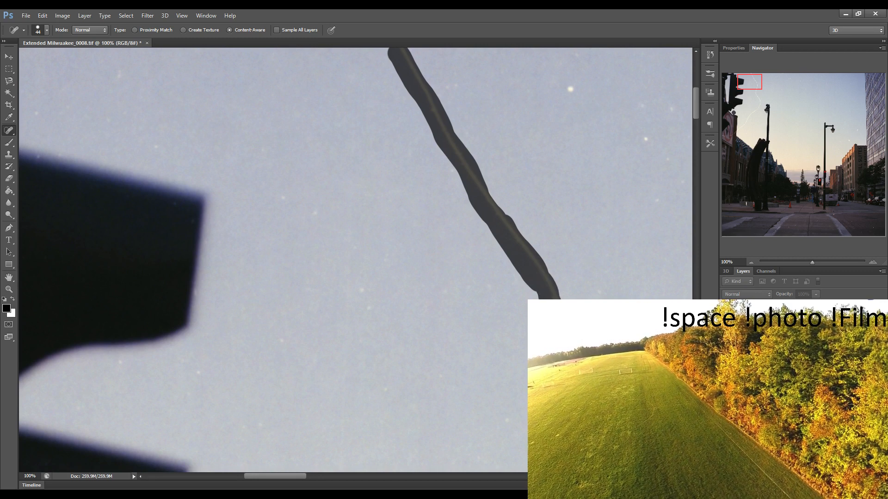
pyautogui.click(278, 203)
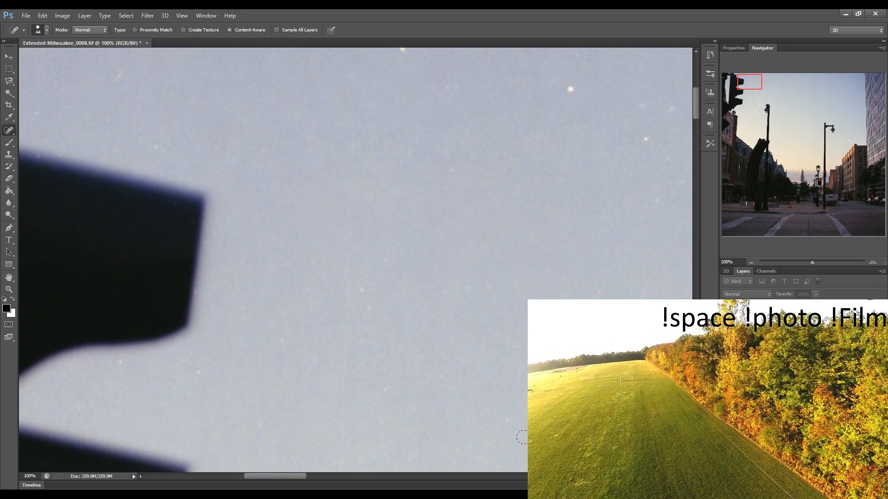
pyautogui.click(571, 89)
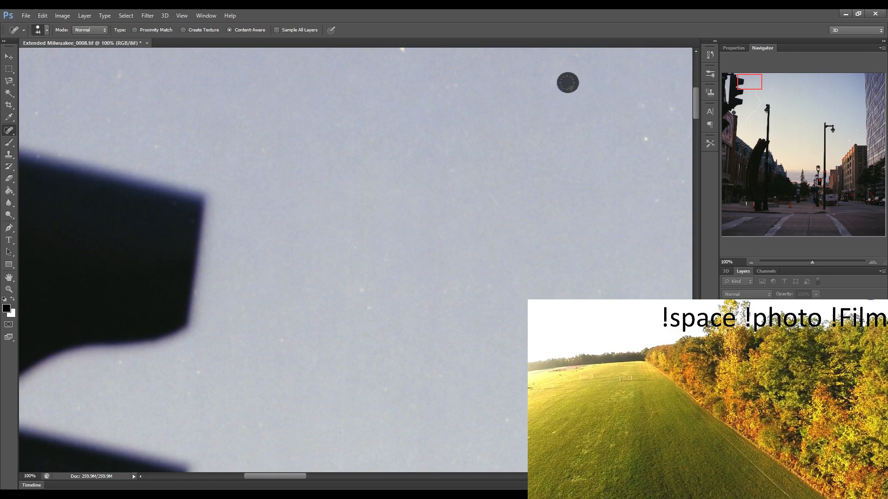
# Heal the bright speck in the sky beside the traffic light and the short white hair at the photo's top edge
pyautogui.click(403, 49)
pyautogui.click(644, 137)
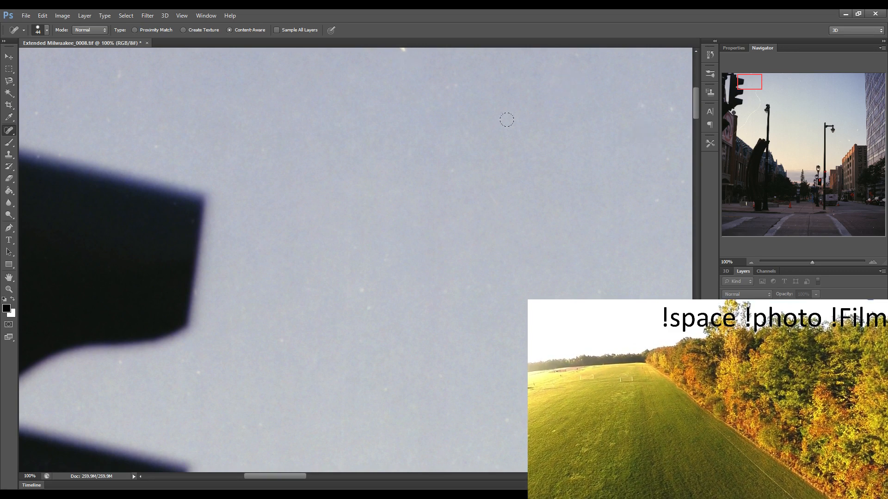
pyautogui.moveTo(545, 151); pyautogui.dragTo(367, 214)
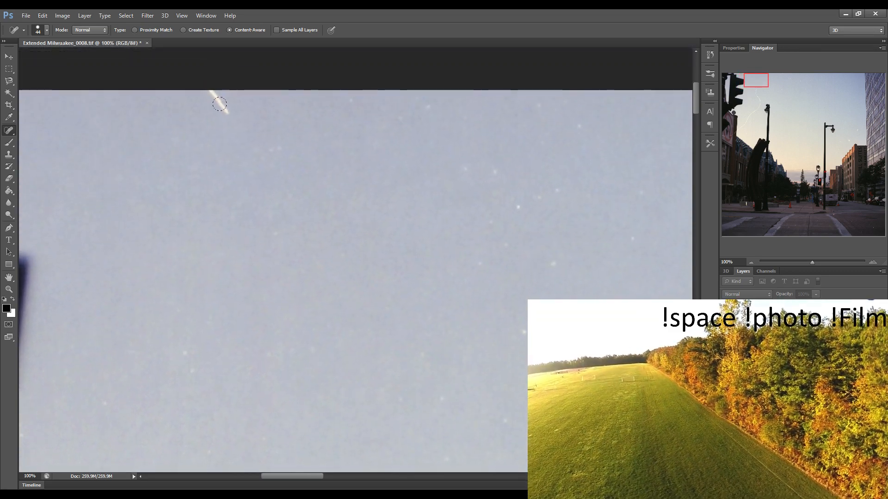
pyautogui.moveTo(228, 113); pyautogui.dragTo(210, 93)
# Heal the scattered small dust specks in the upper sky just right of the top-edge hair
pyautogui.moveTo(422, 194); pyautogui.dragTo(252, 151)
pyautogui.click(101, 110)
pyautogui.click(131, 113)
pyautogui.click(154, 148)
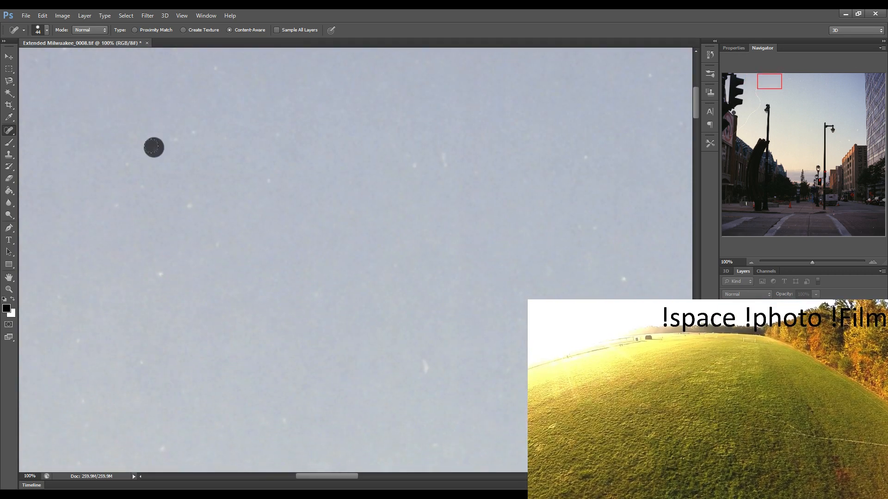
pyautogui.click(191, 134)
pyautogui.moveTo(172, 144); pyautogui.dragTo(173, 150)
pyautogui.click(189, 201)
pyautogui.click(158, 274)
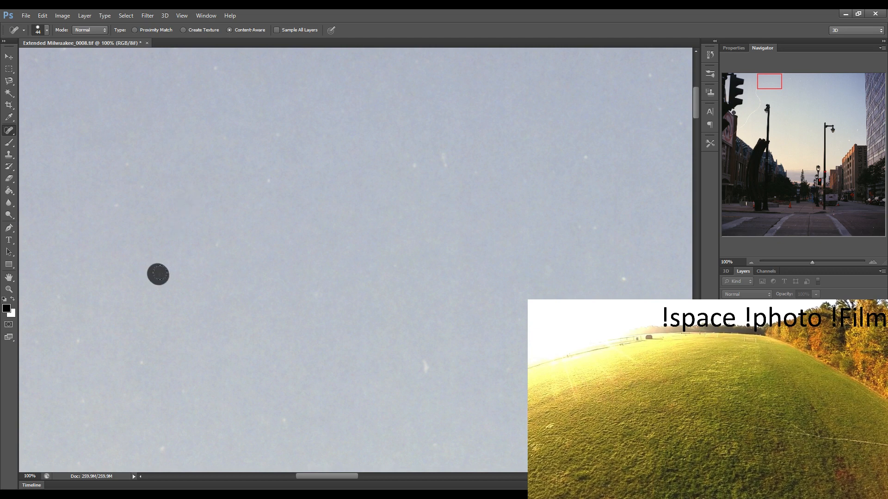
pyautogui.click(219, 241)
pyautogui.moveTo(266, 179); pyautogui.dragTo(270, 167)
# Heal the two elongated white flecks in the upper sky and the specks on either side of them
pyautogui.click(419, 166)
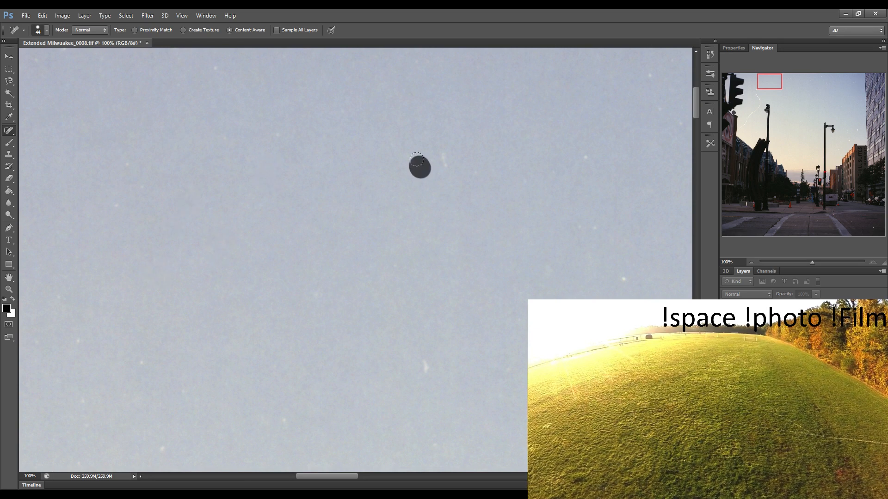
pyautogui.moveTo(438, 155); pyautogui.dragTo(441, 170)
pyautogui.moveTo(423, 364); pyautogui.dragTo(425, 374)
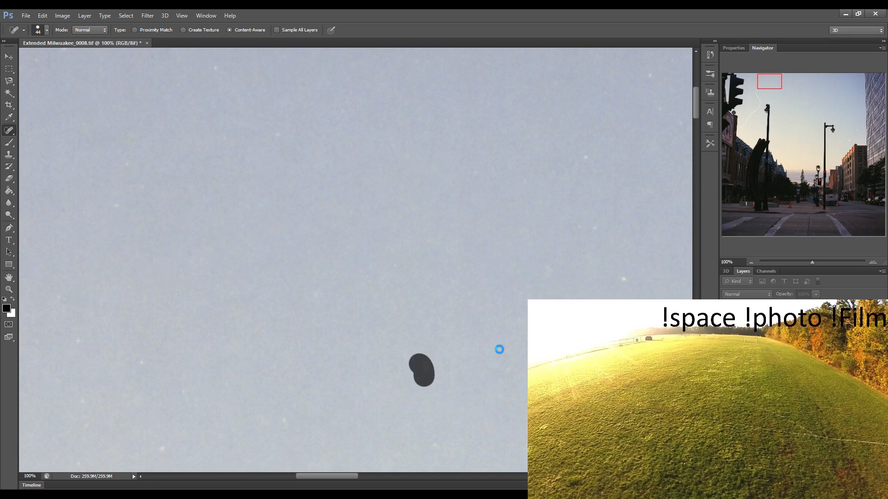
pyautogui.click(623, 278)
# Heal the large round white spot farther right in the upper sky, plus the small fleck and specks beside it
pyautogui.moveTo(503, 275); pyautogui.dragTo(137, 258)
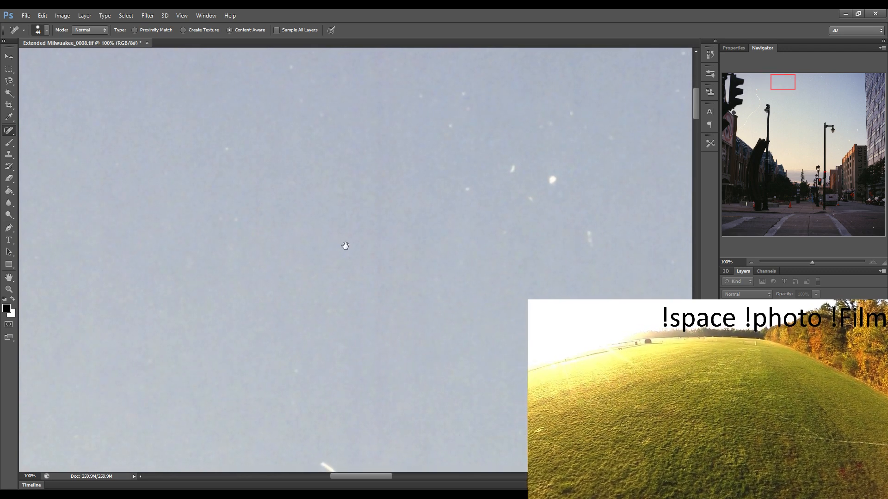
pyautogui.click(467, 187)
pyautogui.moveTo(489, 214); pyautogui.dragTo(499, 237)
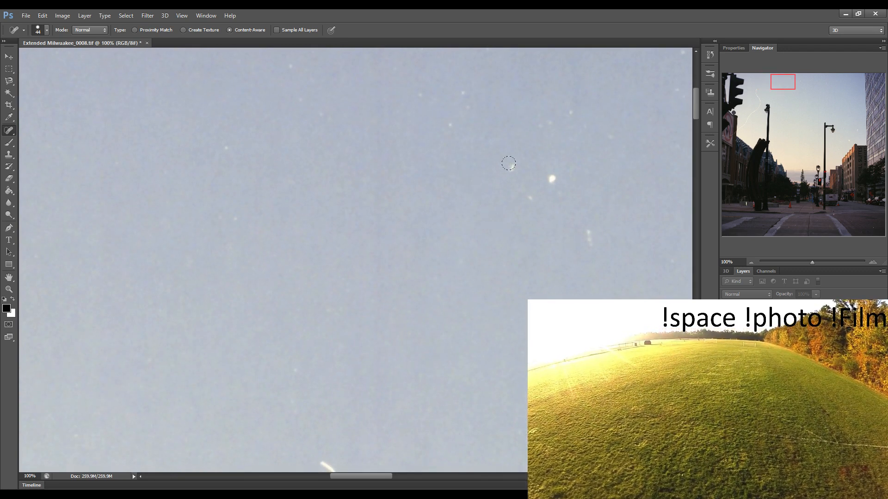
pyautogui.click(513, 165)
pyautogui.click(551, 179)
# Heal the four small specks up and to the left of the removed round spot
pyautogui.click(450, 123)
pyautogui.click(463, 92)
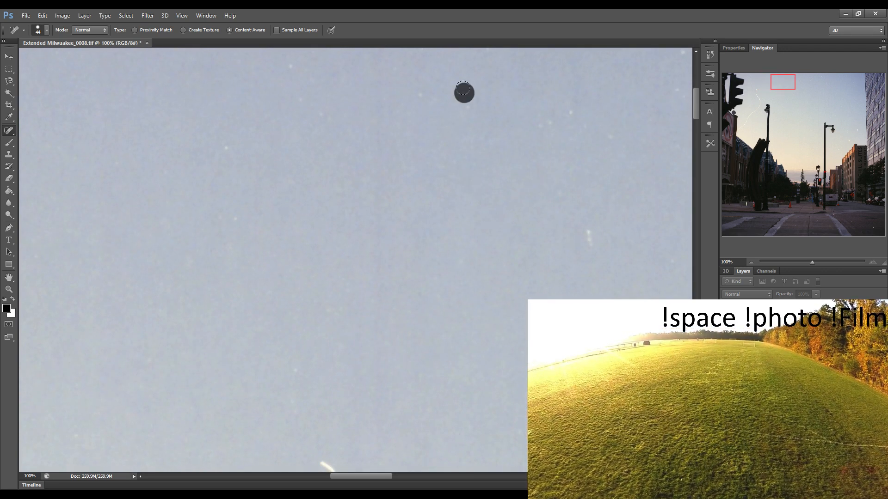
pyautogui.click(420, 95)
pyautogui.click(296, 65)
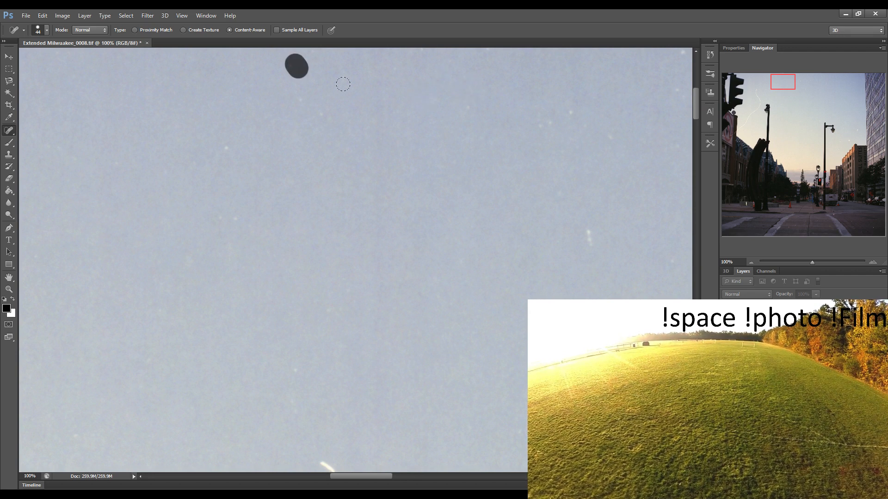
# Heal the remaining specks around the removed round spot, including the faint elongated mark below it
pyautogui.click(466, 103)
pyautogui.click(549, 124)
pyautogui.click(571, 113)
pyautogui.moveTo(590, 129); pyautogui.dragTo(612, 142)
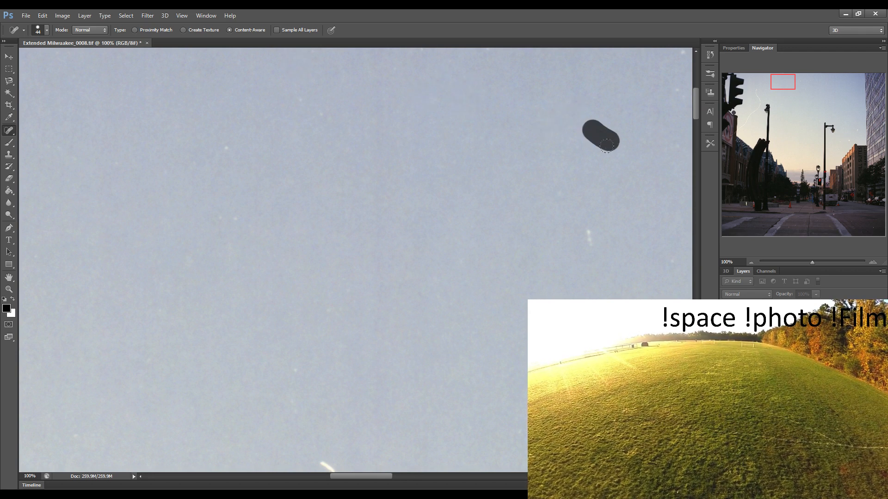
pyautogui.moveTo(583, 227); pyautogui.dragTo(595, 253)
pyautogui.moveTo(559, 185); pyautogui.dragTo(560, 202)
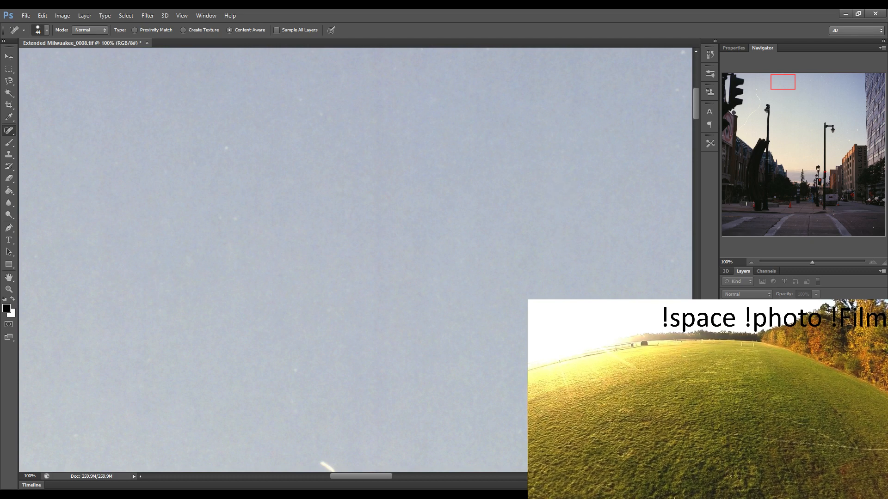
# Heal the cluster of small specks and adjacent bright fleck in the upper-middle sky, plus the bright specks around them
pyautogui.moveTo(568, 245); pyautogui.dragTo(380, 238)
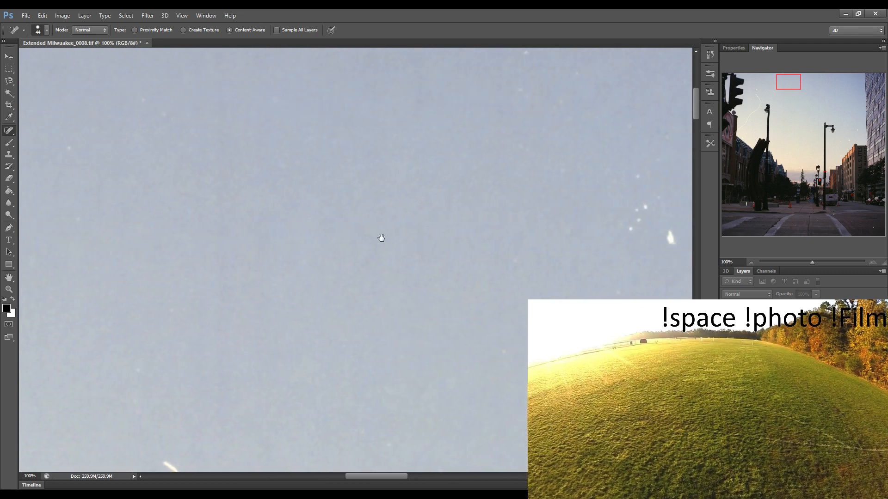
pyautogui.moveTo(596, 235); pyautogui.dragTo(357, 241)
pyautogui.click(393, 176)
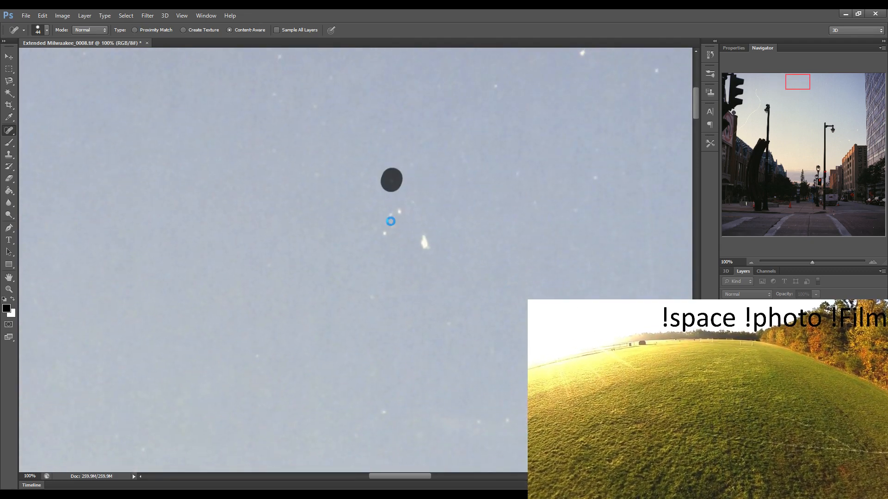
pyautogui.moveTo(405, 207); pyautogui.dragTo(375, 237)
pyautogui.click(427, 244)
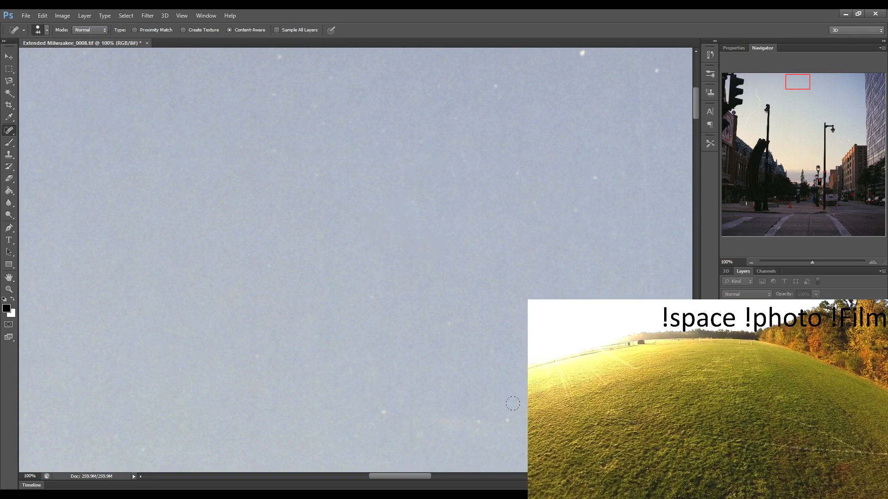
pyautogui.click(385, 406)
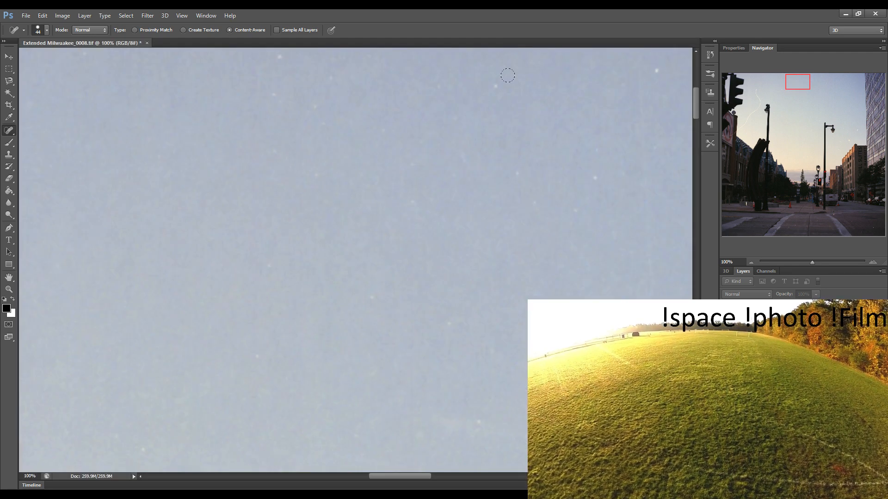
pyautogui.click(597, 178)
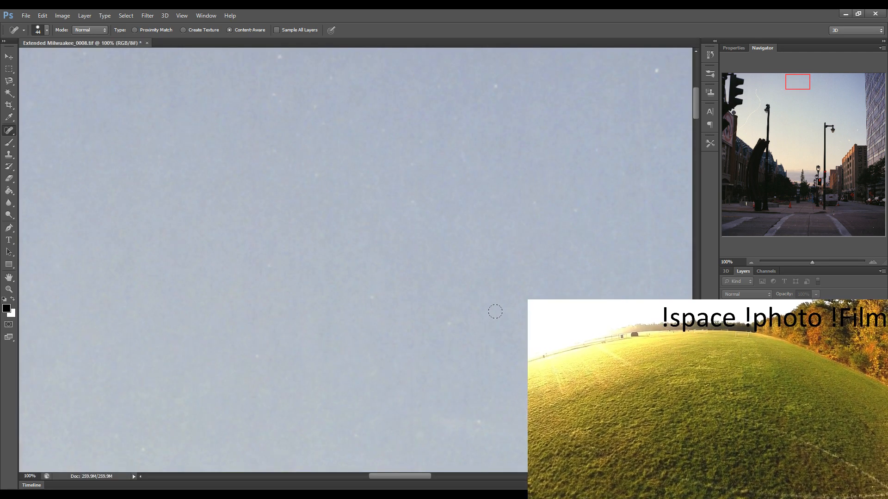
# Heal the long faint vertical scratch in the upper sky and the specks on both sides of its upper end
pyautogui.moveTo(492, 251); pyautogui.dragTo(303, 242)
pyautogui.moveTo(607, 232); pyautogui.dragTo(361, 232)
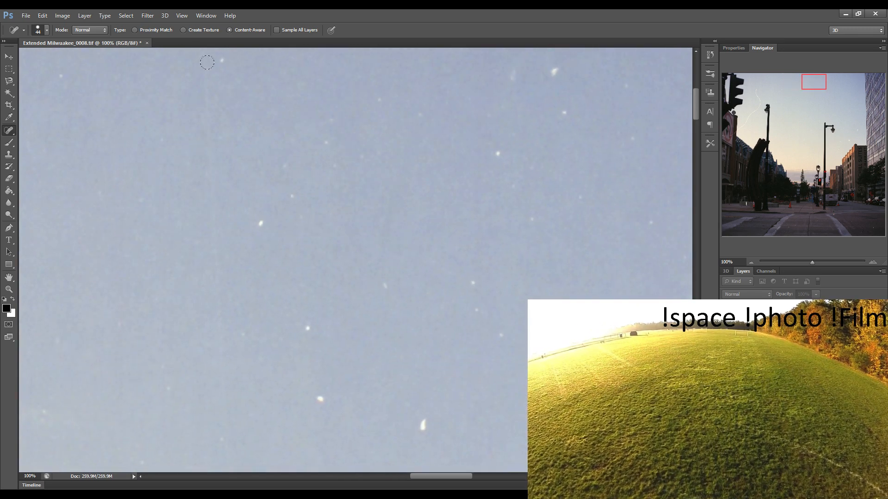
pyautogui.moveTo(201, 52); pyautogui.dragTo(216, 363)
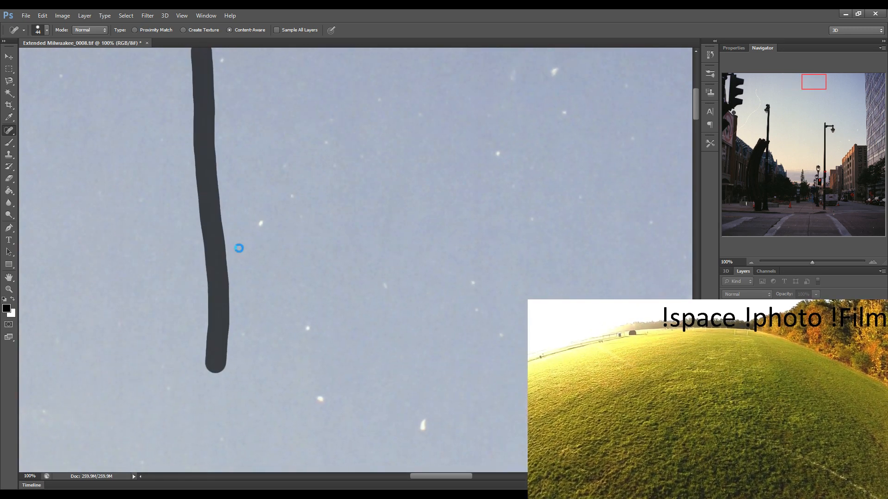
pyautogui.click(223, 60)
pyautogui.click(62, 73)
# Heal the faint specks just right of the removed vertical scratch's upper half
pyautogui.click(280, 166)
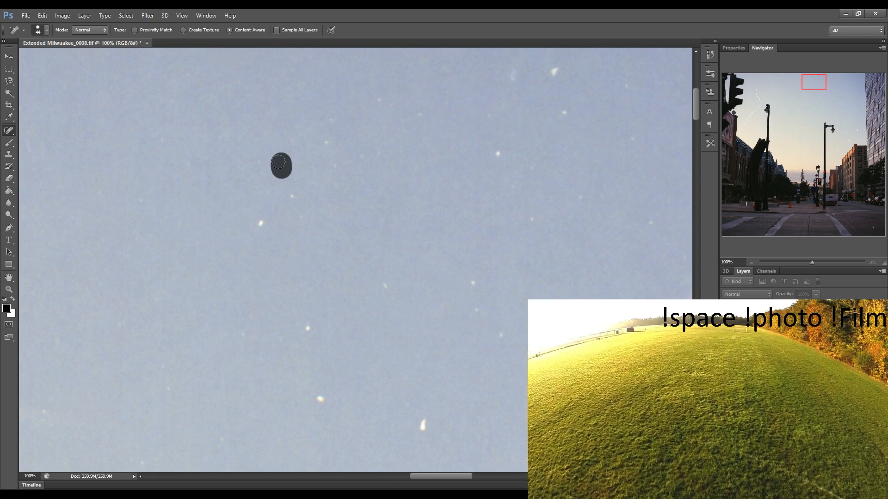
pyautogui.click(259, 162)
pyautogui.click(297, 139)
pyautogui.click(326, 140)
pyautogui.click(291, 196)
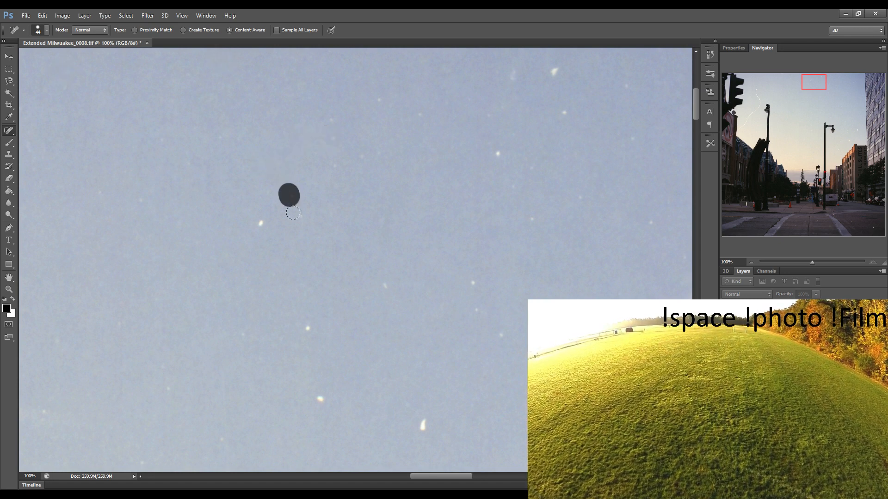
# Heal the bright white specks running diagonally down and right from the removed vertical scratch
pyautogui.click(298, 228)
pyautogui.click(261, 224)
pyautogui.click(306, 327)
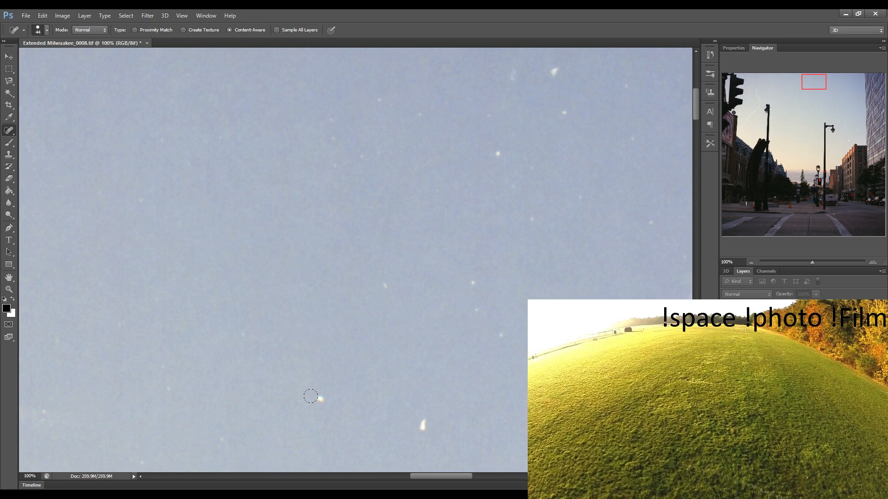
pyautogui.click(318, 399)
pyautogui.click(381, 285)
pyautogui.click(422, 428)
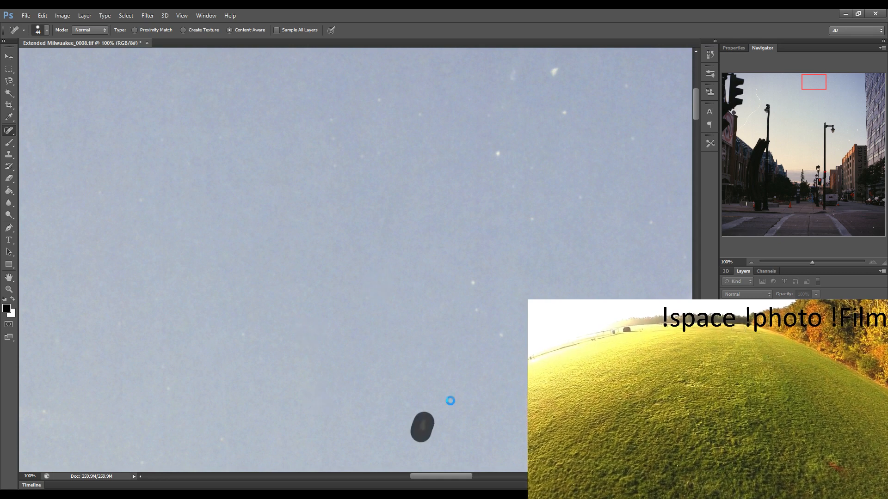
# Heal the small specks in the sky up and to the right of the removed diagonal row
pyautogui.click(502, 333)
pyautogui.click(479, 309)
pyautogui.click(530, 220)
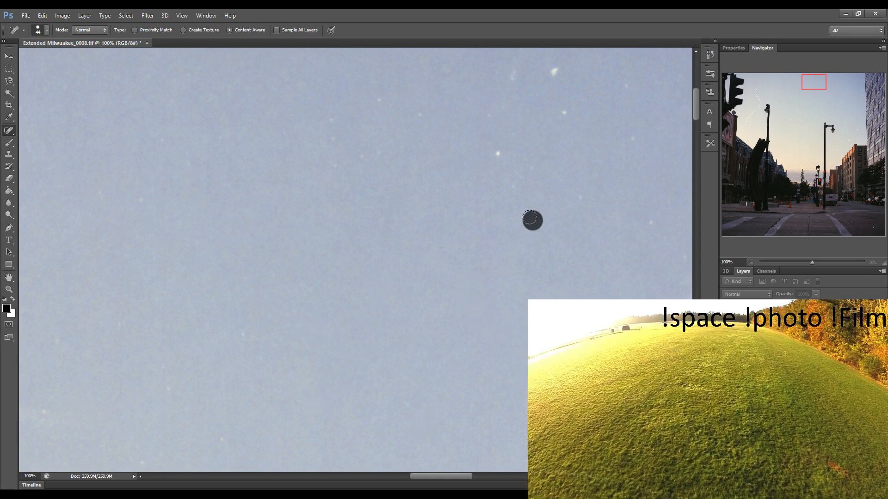
pyautogui.click(583, 193)
pyautogui.click(495, 150)
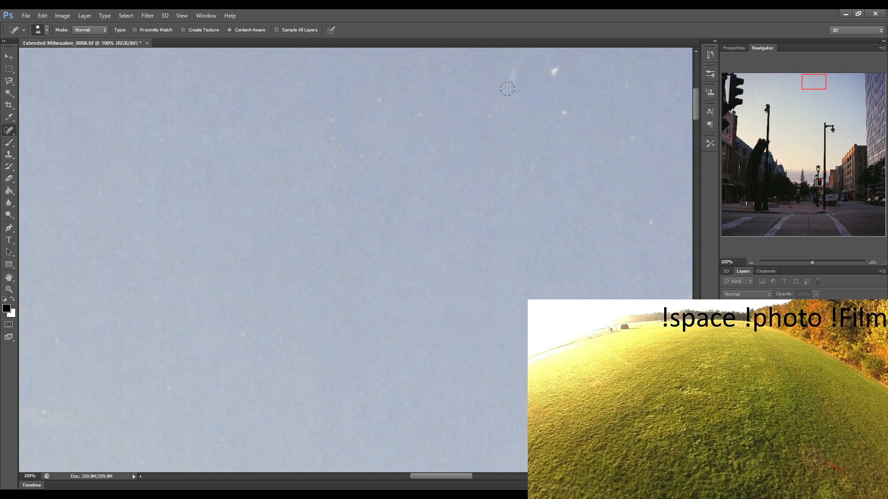
# Heal the pale smudge and bright fleck near the photo's upper edge, plus the specks below and right of them
pyautogui.moveTo(508, 88); pyautogui.dragTo(518, 66)
pyautogui.click(551, 64)
pyautogui.click(562, 112)
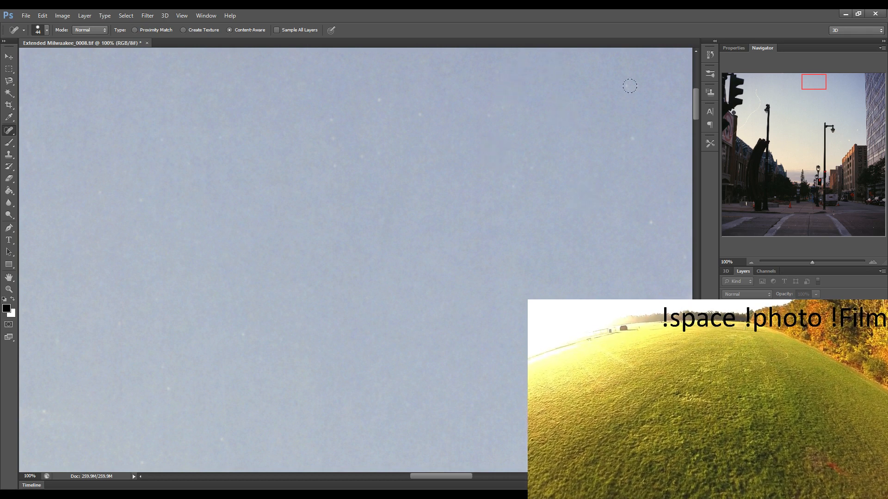
pyautogui.click(624, 86)
pyautogui.click(629, 142)
pyautogui.click(652, 219)
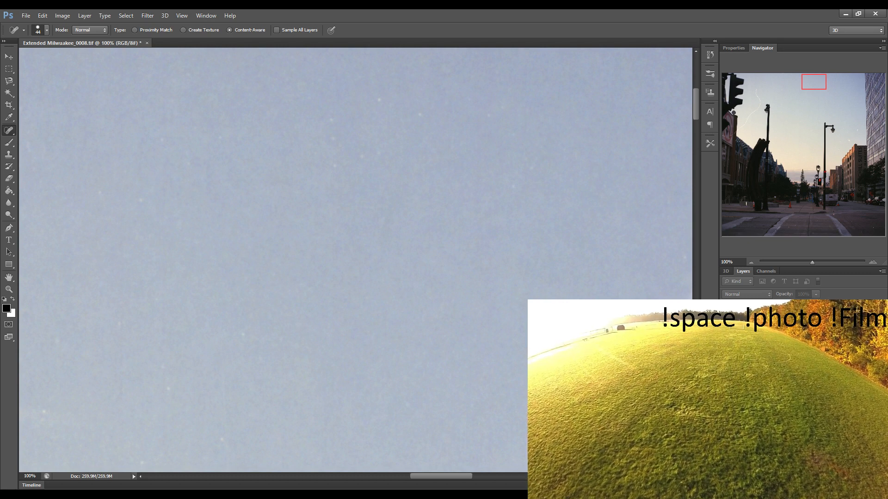
# Heal the two short white scratches in the sky above the tall street lamp, plus the bright specks around them
pyautogui.hscroll(5, 382, 307)
pyautogui.moveTo(306, 295)
pyautogui.mouseDown()
pyautogui.moveTo(306, 323)
pyautogui.moveTo(306, 347)
pyautogui.moveTo(329, 297)
pyautogui.mouseUp()
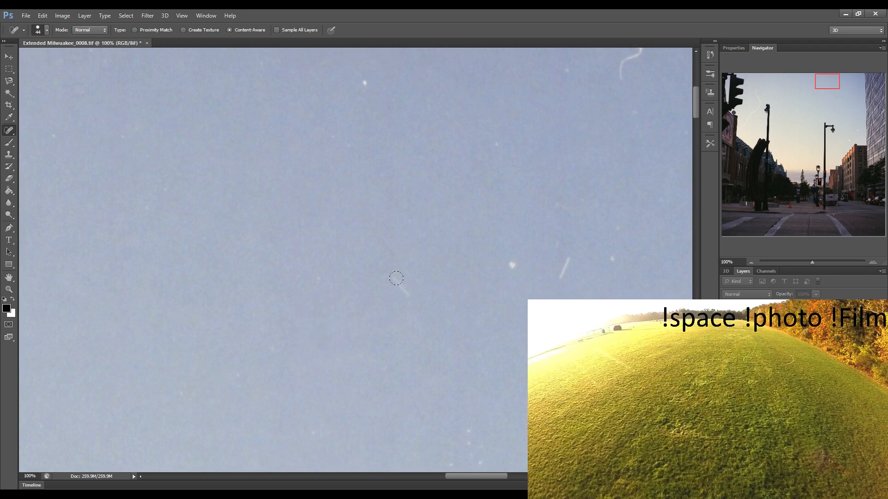
pyautogui.moveTo(395, 279); pyautogui.dragTo(406, 302)
pyautogui.moveTo(365, 73); pyautogui.dragTo(365, 86)
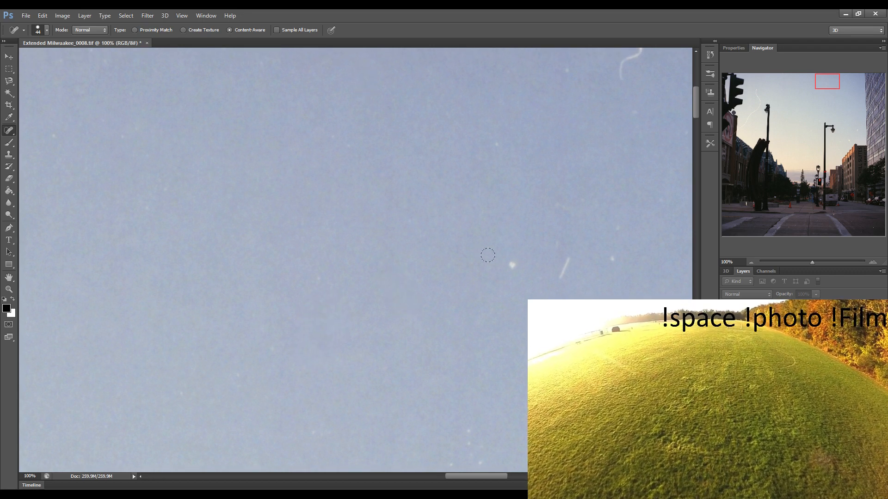
pyautogui.moveTo(503, 264); pyautogui.dragTo(513, 265)
pyautogui.moveTo(560, 279)
pyautogui.mouseDown()
pyautogui.moveTo(572, 255)
pyautogui.moveTo(431, 306)
pyautogui.mouseUp()
pyautogui.click(612, 260)
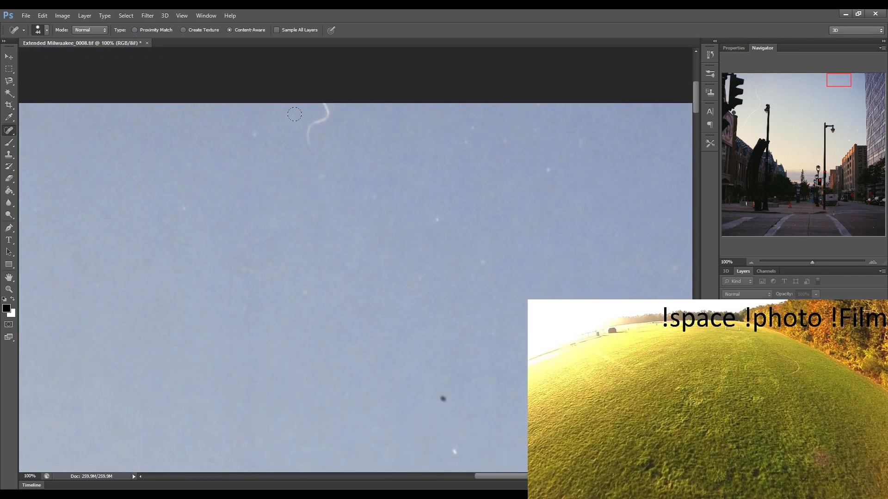
# Heal the curved white hair at the photo's top edge and the small specks around it
pyautogui.click(253, 131)
pyautogui.moveTo(308, 141); pyautogui.dragTo(327, 105)
pyautogui.click(440, 229)
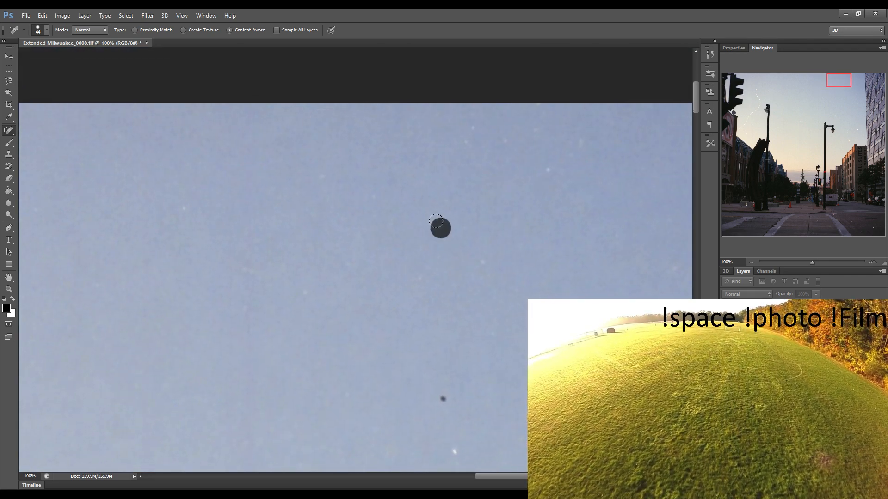
pyautogui.click(545, 170)
pyautogui.moveTo(472, 142)
pyautogui.mouseDown()
pyautogui.moveTo(509, 136)
pyautogui.moveTo(491, 144)
pyautogui.moveTo(552, 114)
pyautogui.moveTo(580, 146)
pyautogui.mouseUp()
pyautogui.click(492, 147)
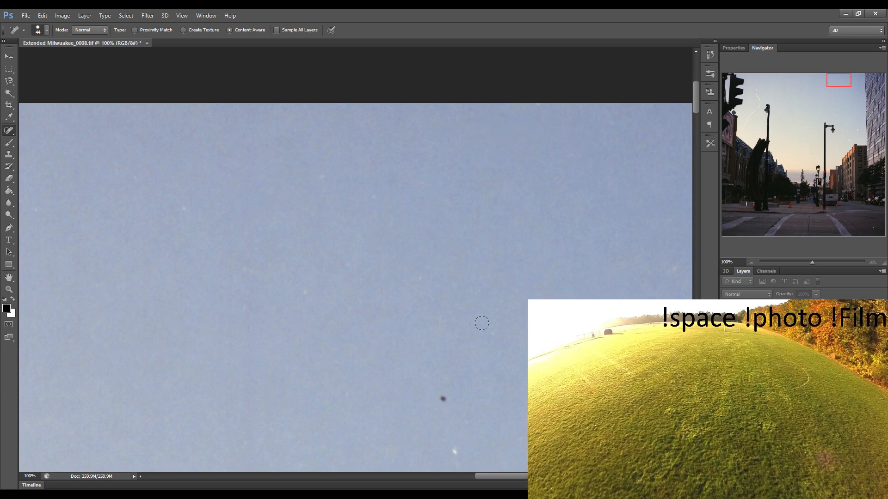
# Heal the white speck and dark spot below the removed curved hair, plus the small white hair nearer the glass building
pyautogui.click(451, 451)
pyautogui.click(443, 398)
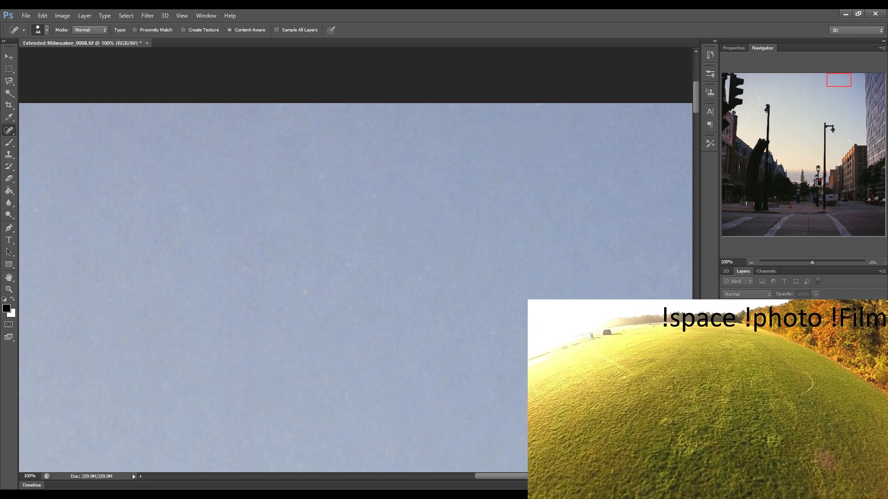
pyautogui.moveTo(650, 327); pyautogui.dragTo(454, 309)
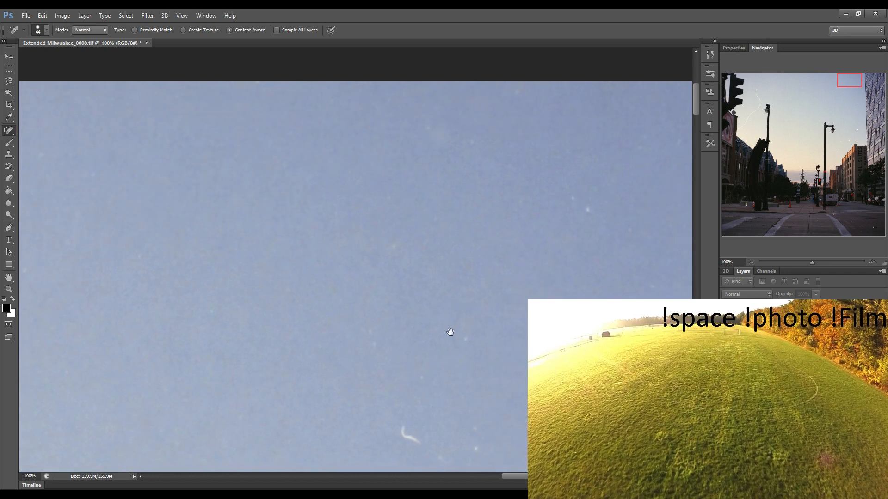
pyautogui.moveTo(393, 421)
pyautogui.mouseDown()
pyautogui.moveTo(468, 461)
pyautogui.moveTo(481, 424)
pyautogui.moveTo(377, 353)
pyautogui.mouseUp()
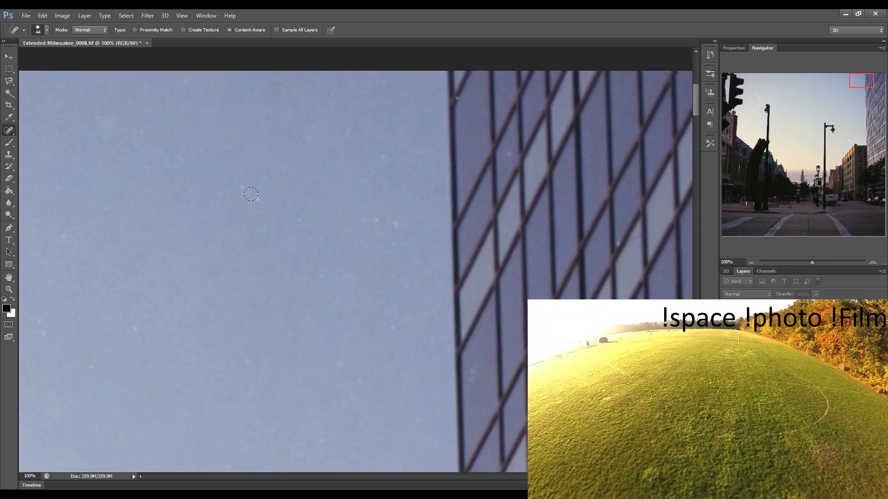
# Heal the small white specks scattered across the sky just beside the glass building
pyautogui.moveTo(251, 194); pyautogui.dragTo(252, 204)
pyautogui.moveTo(368, 221)
pyautogui.mouseDown()
pyautogui.moveTo(388, 220)
pyautogui.moveTo(380, 250)
pyautogui.mouseUp()
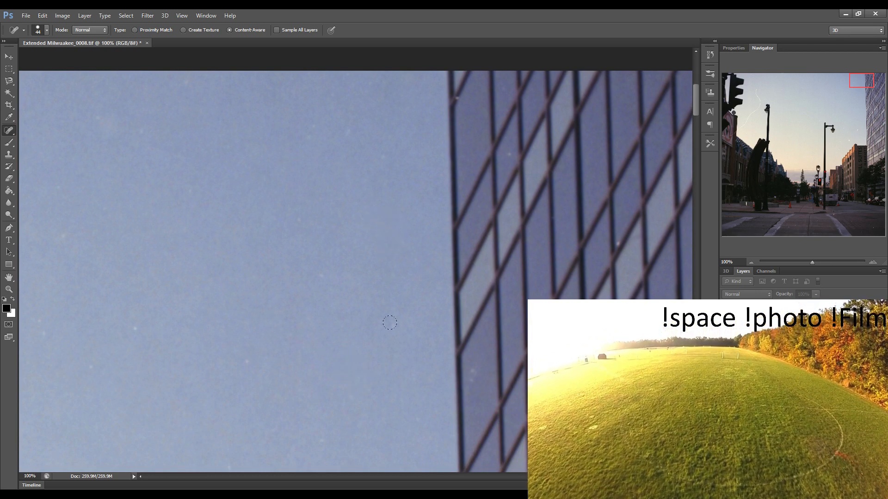
pyautogui.moveTo(390, 323); pyautogui.dragTo(392, 303)
pyautogui.moveTo(323, 423); pyautogui.dragTo(303, 451)
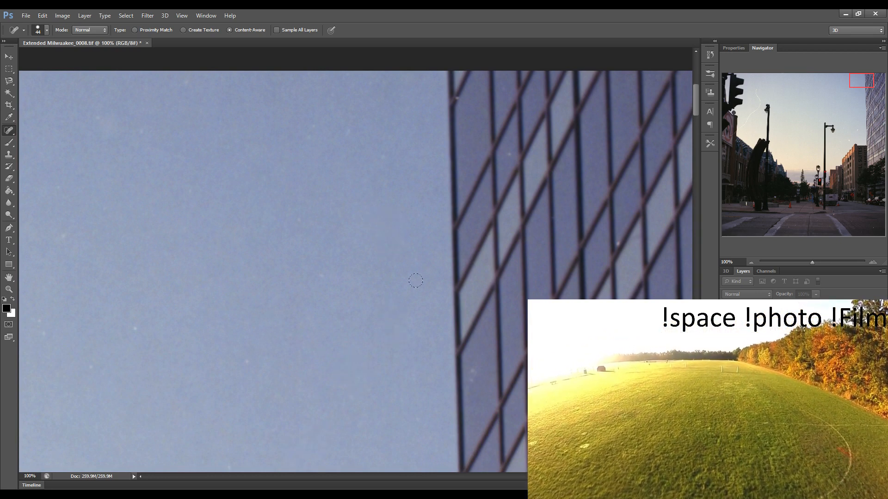
# Heal the bright white spot and the smaller specks on the glass building's facade, as far as the photo's edge
pyautogui.moveTo(416, 281); pyautogui.dragTo(315, 286)
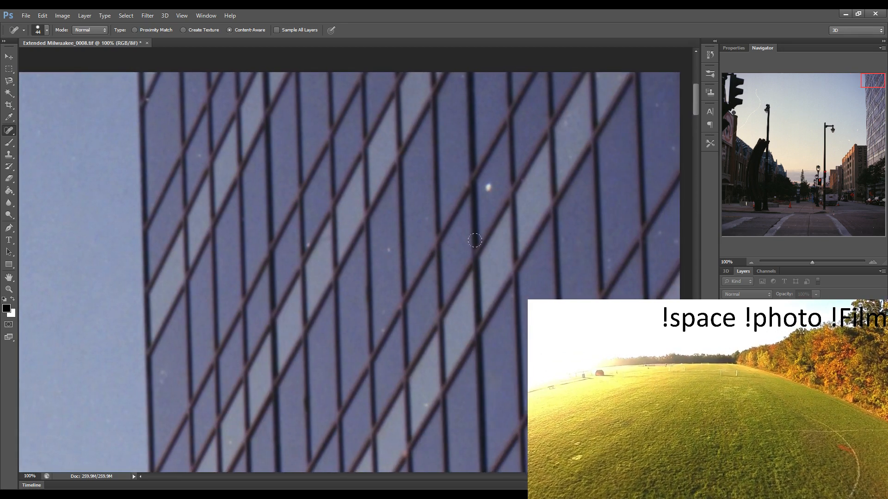
pyautogui.click(487, 186)
pyautogui.click(384, 251)
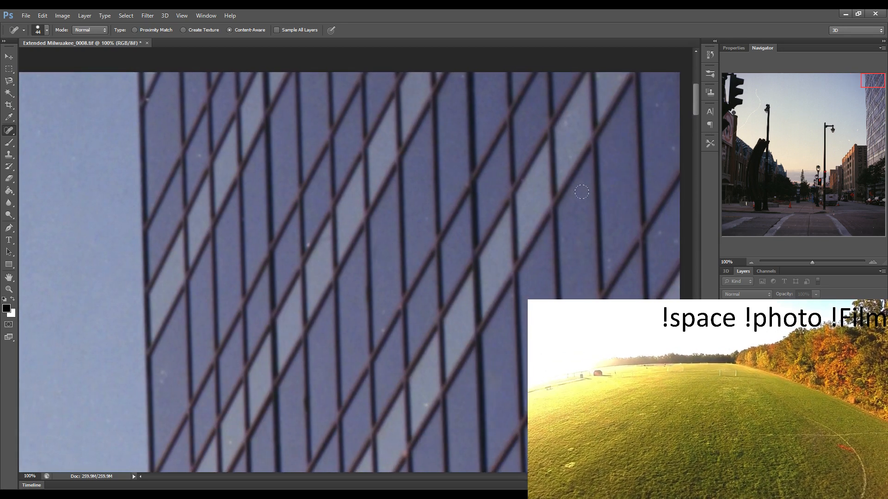
pyautogui.moveTo(523, 210)
pyautogui.mouseDown()
pyautogui.moveTo(447, 220)
pyautogui.moveTo(407, 203)
pyautogui.mouseUp()
pyautogui.click(414, 166)
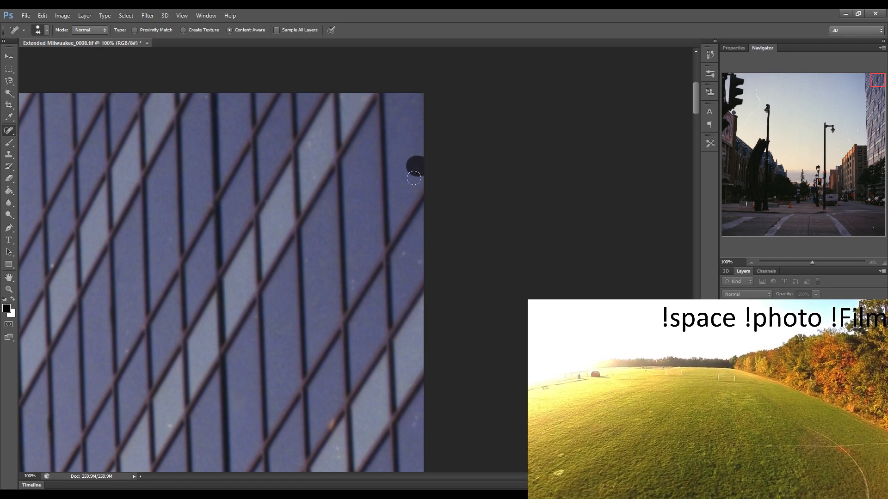
pyautogui.click(407, 260)
# Heal the bright specks in the strip of sky between the traffic light and the building beside it
pyautogui.click(724, 95)
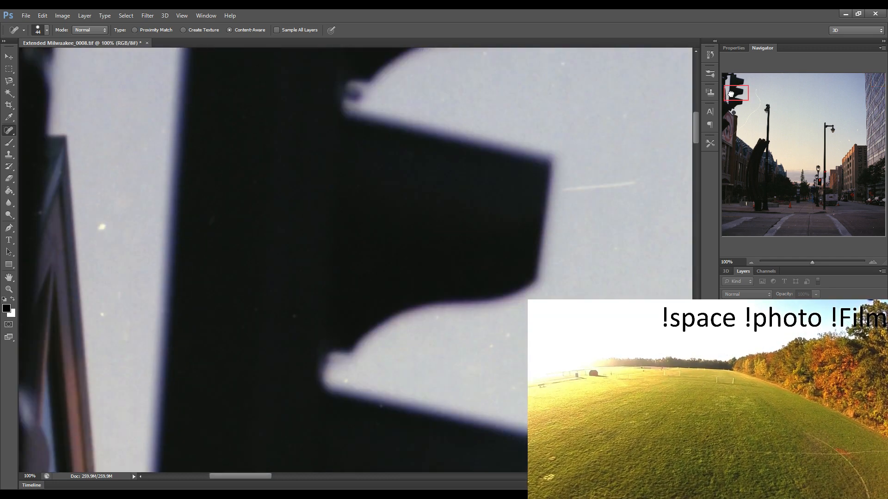
pyautogui.click(114, 226)
pyautogui.click(119, 310)
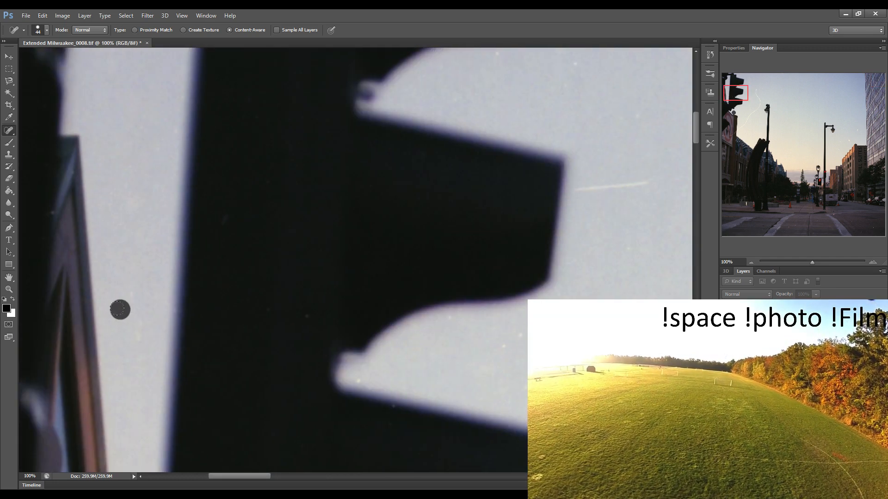
pyautogui.click(135, 339)
# Heal the bright spots and the short thin white scratch in the sky beside the traffic light's visors
pyautogui.moveTo(343, 242); pyautogui.dragTo(145, 238)
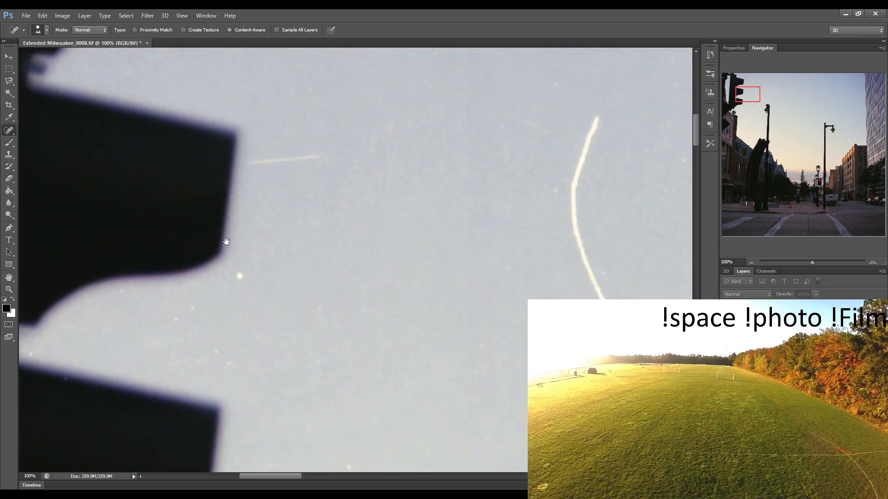
pyautogui.click(175, 316)
pyautogui.moveTo(196, 359); pyautogui.dragTo(215, 347)
pyautogui.click(229, 364)
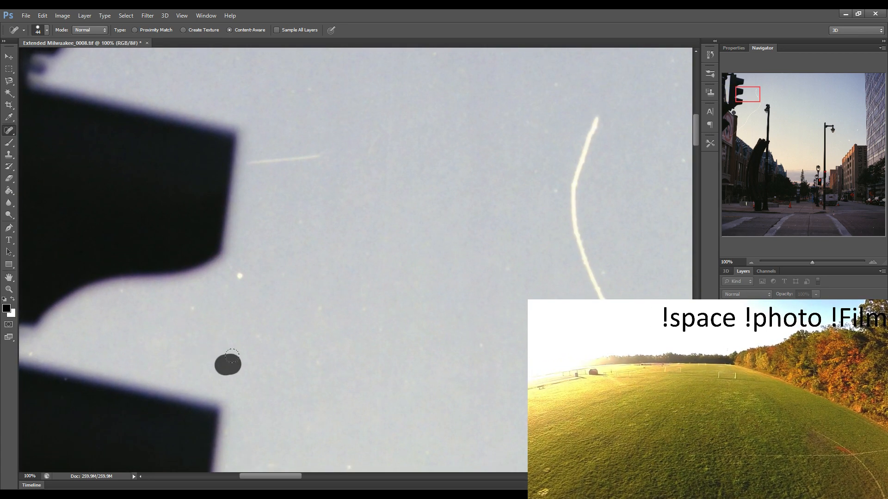
pyautogui.click(257, 330)
pyautogui.click(239, 276)
pyautogui.moveTo(247, 163); pyautogui.dragTo(321, 155)
pyautogui.click(319, 309)
# Heal the specks above and to the right of the long curved white hair in the sky
pyautogui.moveTo(527, 224); pyautogui.dragTo(282, 221)
pyautogui.click(279, 75)
pyautogui.click(414, 151)
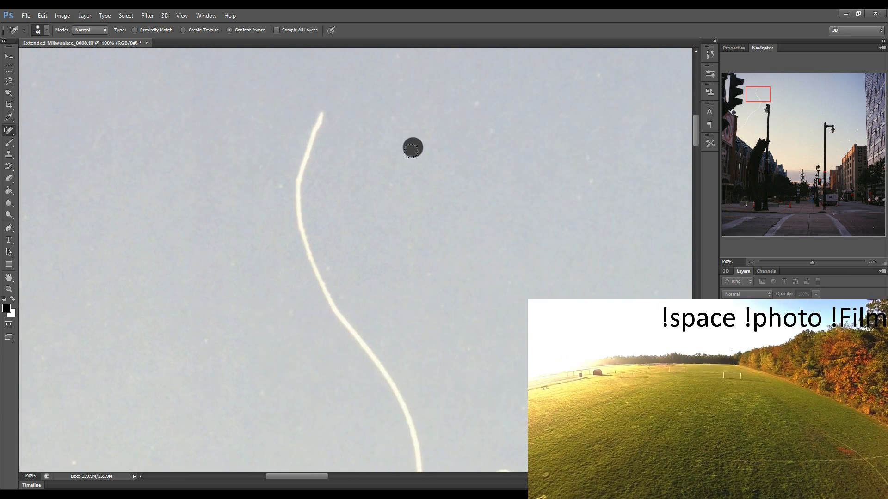
pyautogui.click(481, 99)
pyautogui.click(488, 134)
pyautogui.click(591, 161)
pyautogui.click(586, 185)
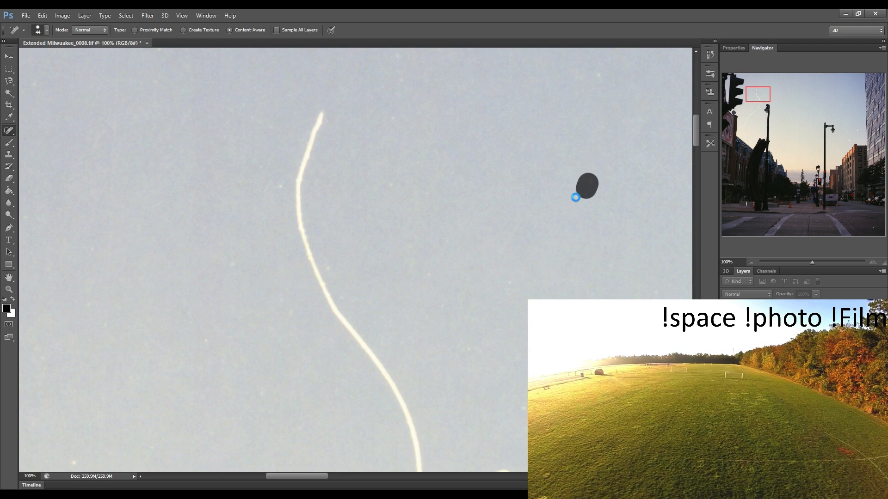
# Heal the specks left of the long curved white hair and paint over the hair itself to remove it
pyautogui.moveTo(275, 183); pyautogui.dragTo(276, 194)
pyautogui.click(252, 214)
pyautogui.click(229, 260)
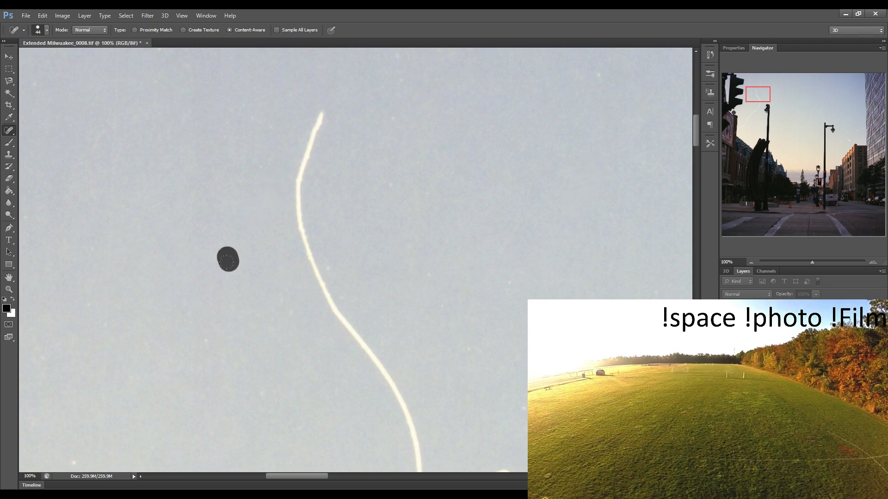
pyautogui.moveTo(326, 107)
pyautogui.mouseDown()
pyautogui.moveTo(300, 163)
pyautogui.moveTo(303, 238)
pyautogui.moveTo(329, 298)
pyautogui.moveTo(401, 403)
pyautogui.moveTo(414, 455)
pyautogui.mouseUp()
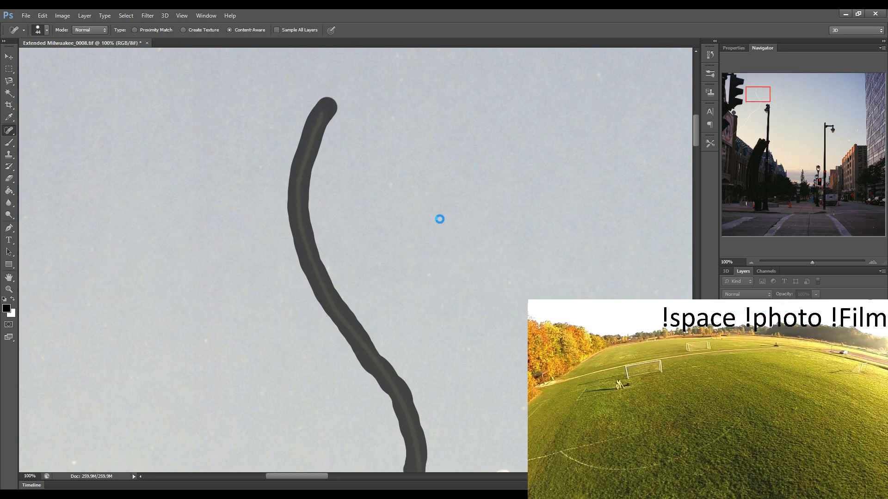
# Heal the short diagonal white scratch in the sky right of the removed long hair, plus the specks below it
pyautogui.moveTo(423, 201); pyautogui.dragTo(151, 208)
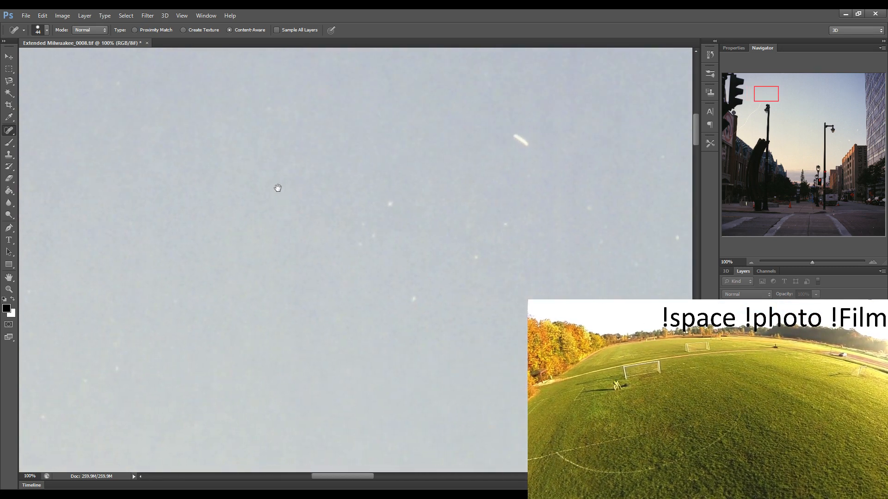
pyautogui.click(334, 201)
pyautogui.moveTo(335, 201)
pyautogui.mouseDown()
pyautogui.moveTo(303, 217)
pyautogui.moveTo(312, 223)
pyautogui.moveTo(299, 247)
pyautogui.mouseUp()
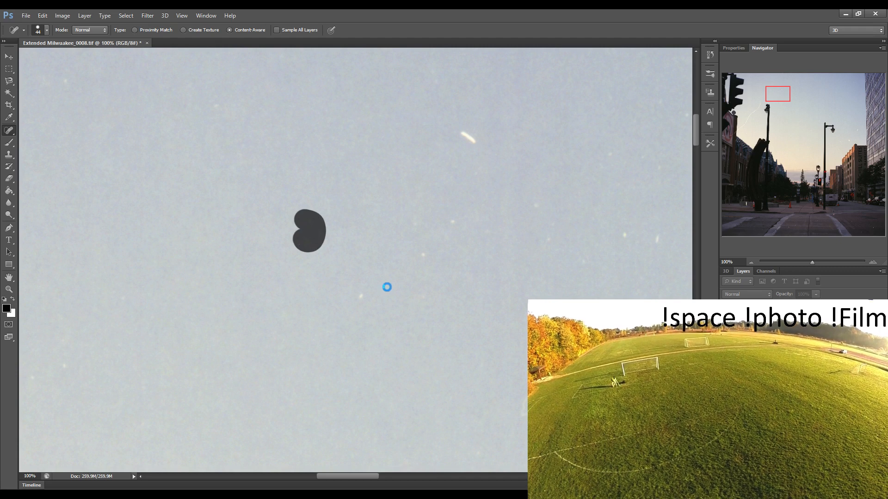
pyautogui.click(415, 255)
pyautogui.click(448, 221)
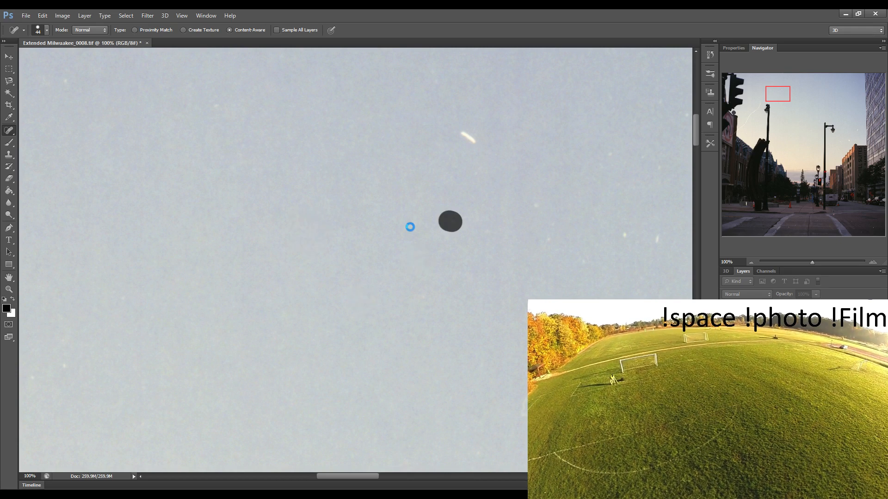
pyautogui.click(410, 222)
pyautogui.moveTo(460, 133); pyautogui.dragTo(468, 139)
# Heal the small specks and the two brighter flecks to the right of the removed diagonal scratch
pyautogui.click(528, 202)
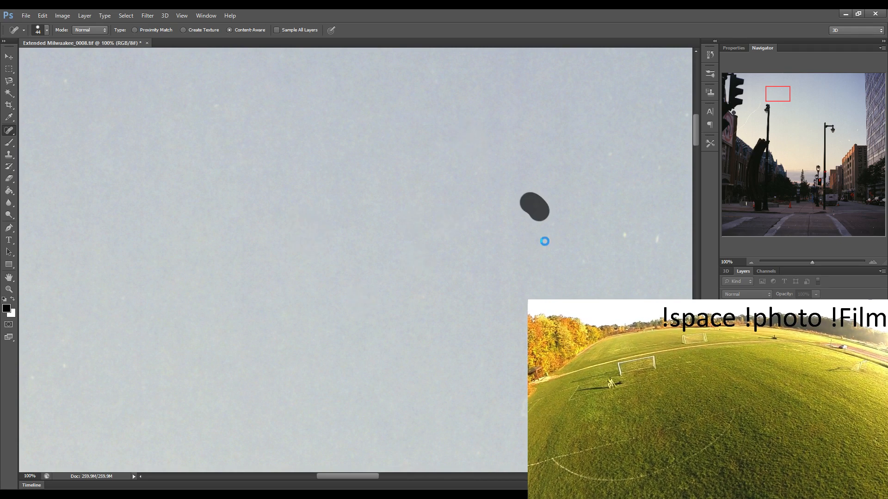
pyautogui.click(545, 241)
pyautogui.click(608, 155)
pyautogui.moveTo(658, 175); pyautogui.dragTo(659, 155)
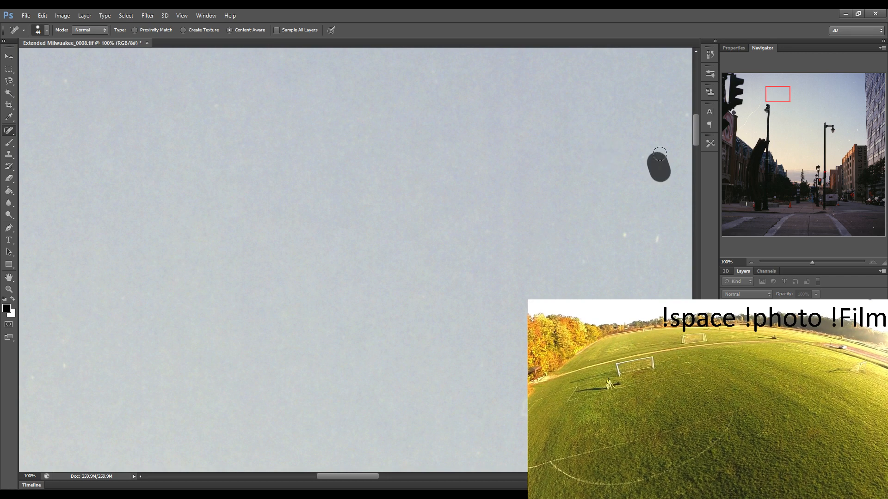
pyautogui.click(681, 113)
pyautogui.click(622, 237)
pyautogui.click(657, 239)
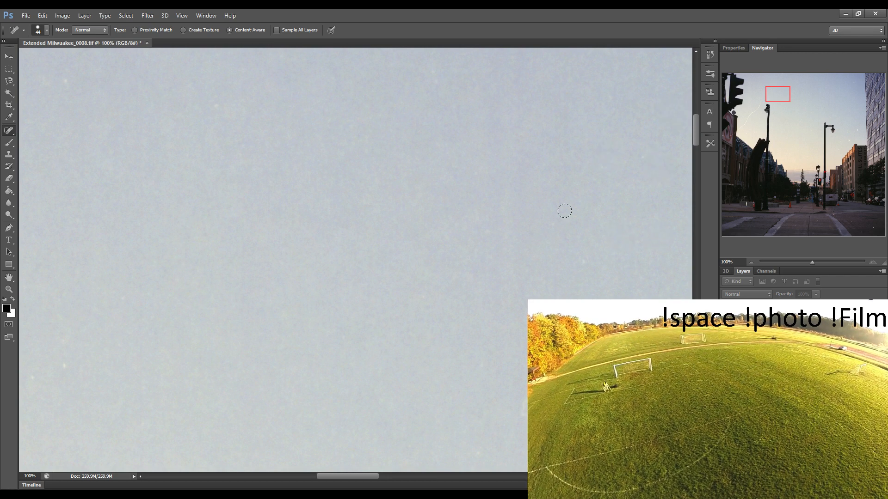
# Heal the specks in the next stretch of sky to the right, plus the faint squiggly hair low in that area
pyautogui.moveTo(554, 245)
pyautogui.mouseDown()
pyautogui.moveTo(424, 250)
pyautogui.moveTo(289, 231)
pyautogui.mouseUp()
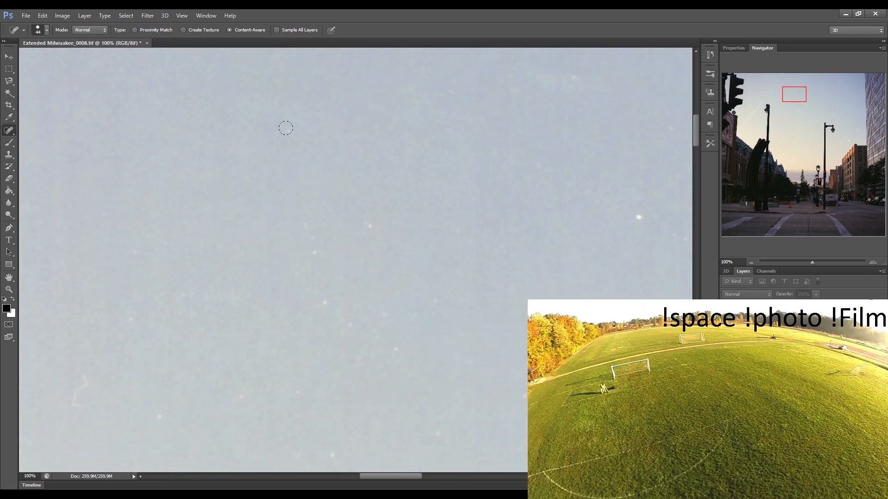
pyautogui.moveTo(285, 130); pyautogui.dragTo(272, 134)
pyautogui.moveTo(311, 237); pyautogui.dragTo(314, 260)
pyautogui.moveTo(270, 277); pyautogui.dragTo(284, 291)
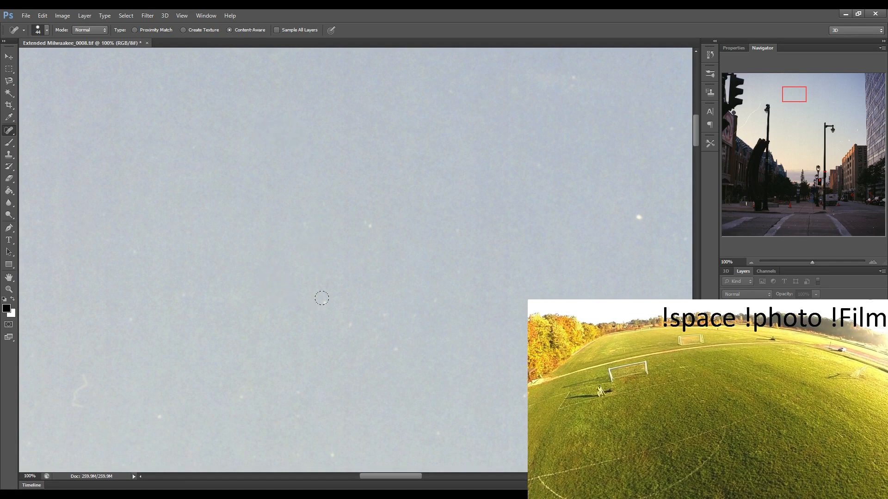
pyautogui.moveTo(68, 391)
pyautogui.mouseDown()
pyautogui.moveTo(74, 406)
pyautogui.moveTo(97, 380)
pyautogui.mouseUp()
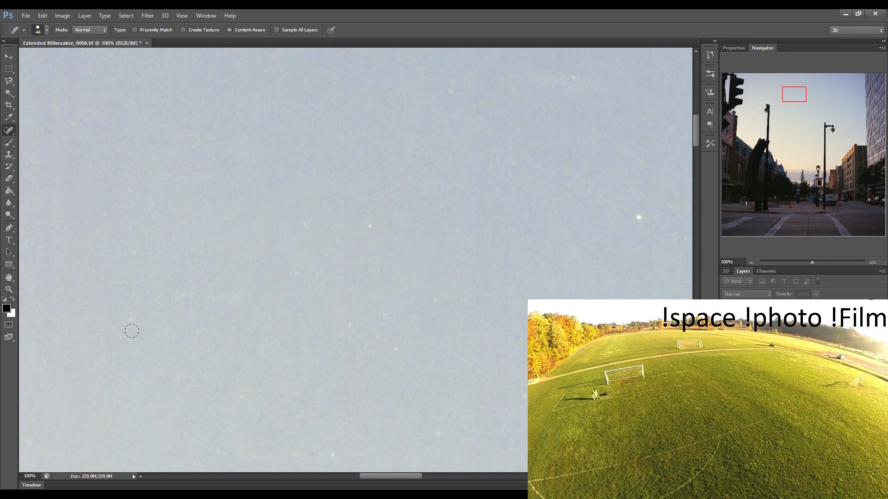
# Heal the remaining specks around the removed squiggly hair and the brightest white spot farther right in the sky
pyautogui.moveTo(132, 331); pyautogui.dragTo(127, 309)
pyautogui.moveTo(241, 394); pyautogui.dragTo(248, 400)
pyautogui.moveTo(322, 453); pyautogui.dragTo(336, 452)
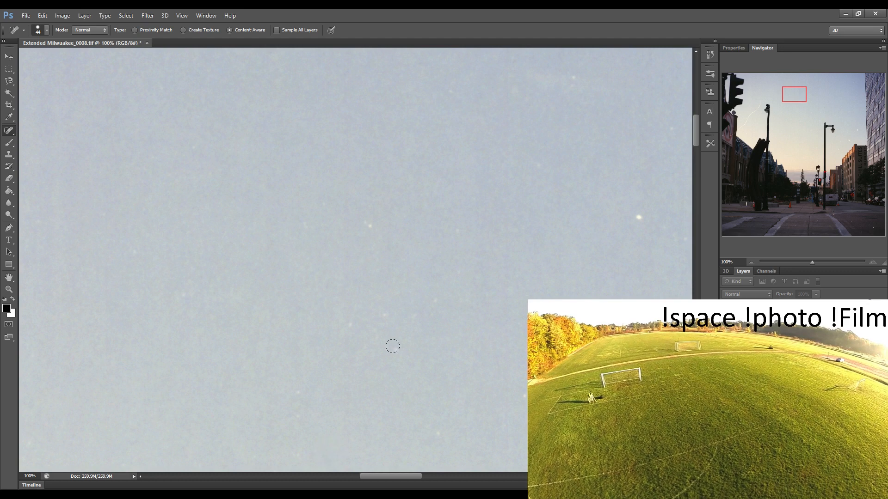
pyautogui.click(372, 339)
pyautogui.click(386, 313)
pyautogui.moveTo(371, 213); pyautogui.dragTo(369, 234)
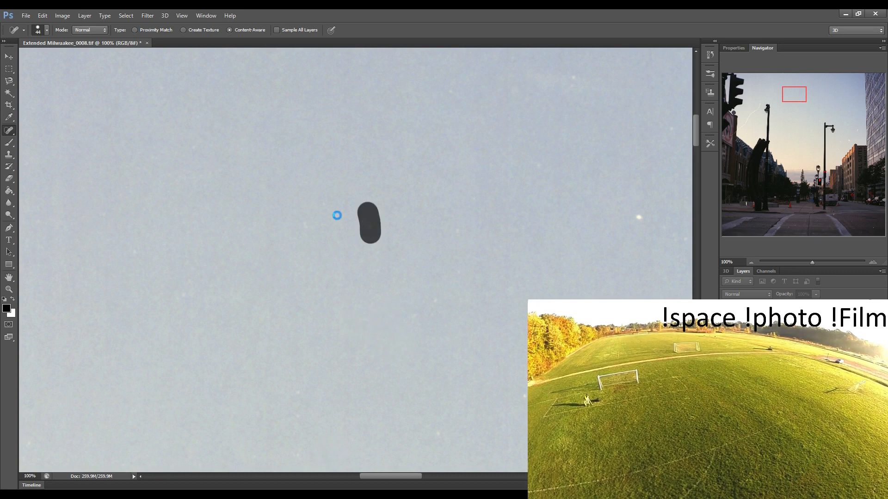
pyautogui.moveTo(296, 219); pyautogui.dragTo(312, 226)
pyautogui.click(638, 216)
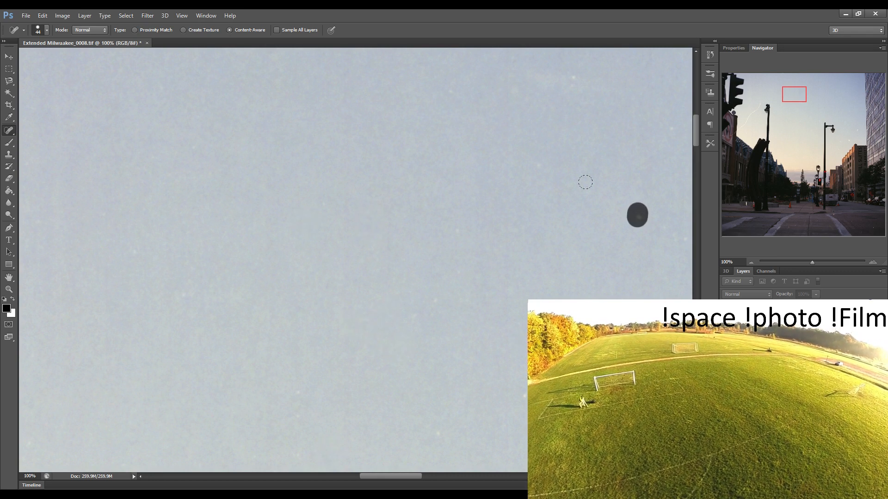
# Heal the bright speck left of the faint curved hair and the long, faint vertical scratch in the sky
pyautogui.moveTo(490, 220); pyautogui.dragTo(275, 231)
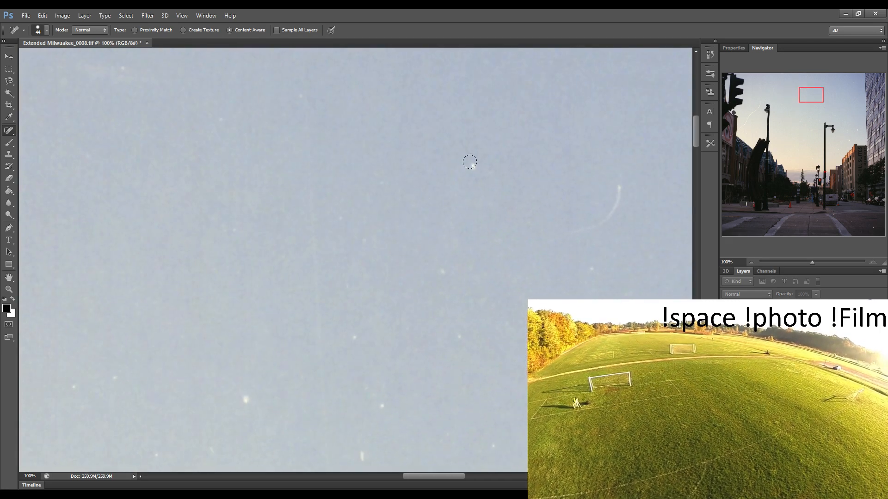
pyautogui.moveTo(478, 162); pyautogui.dragTo(461, 186)
pyautogui.click(363, 242)
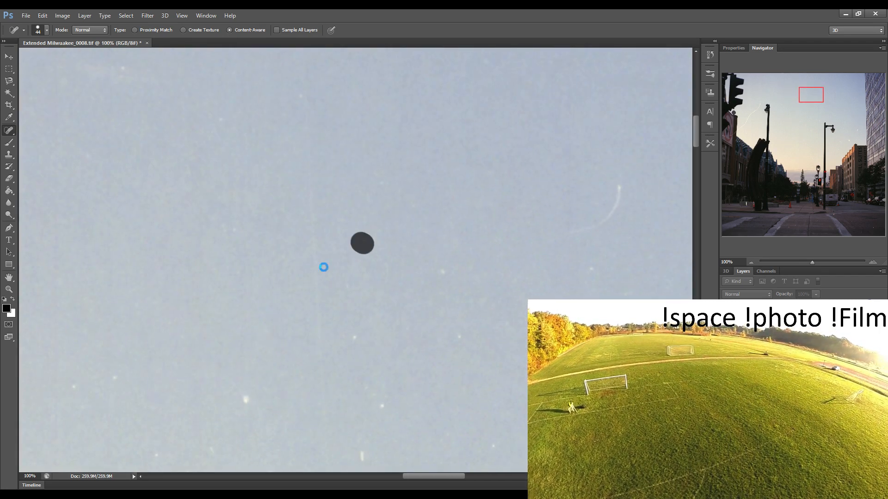
pyautogui.moveTo(306, 174); pyautogui.dragTo(317, 413)
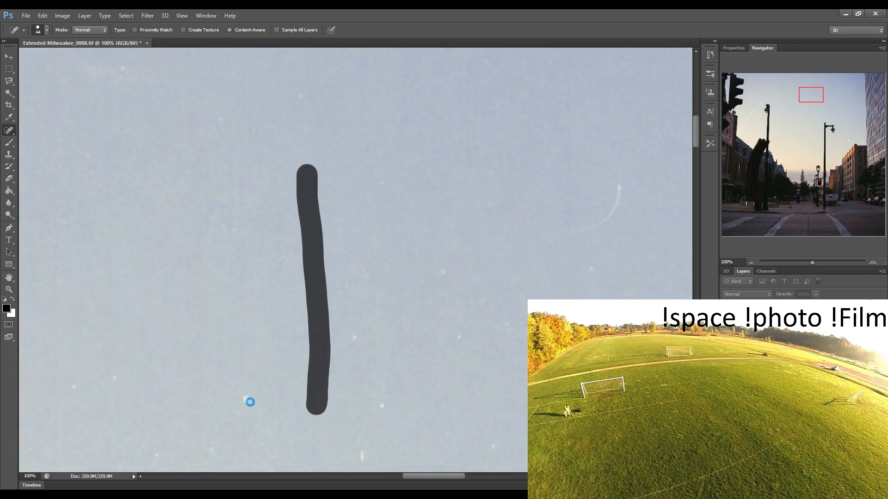
# Heal the white specks on both sides of the lower end of the removed vertical scratch
pyautogui.click(113, 375)
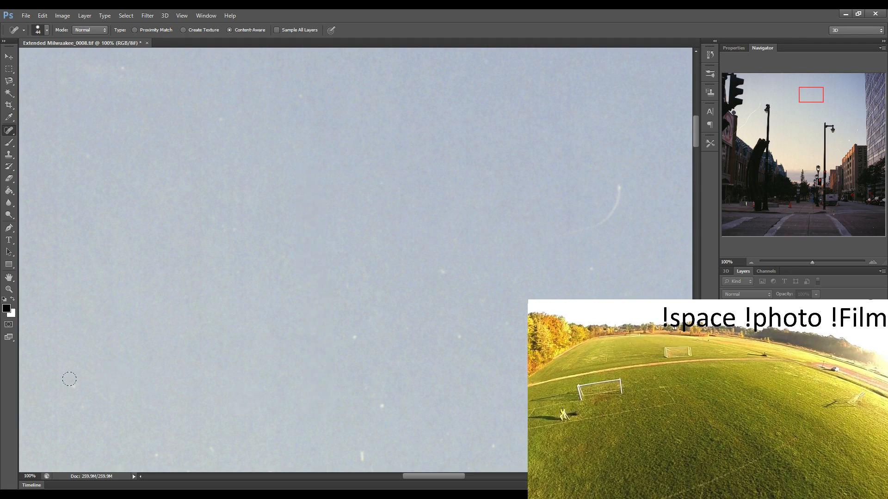
pyautogui.click(79, 410)
pyautogui.click(111, 392)
pyautogui.click(154, 452)
pyautogui.click(203, 444)
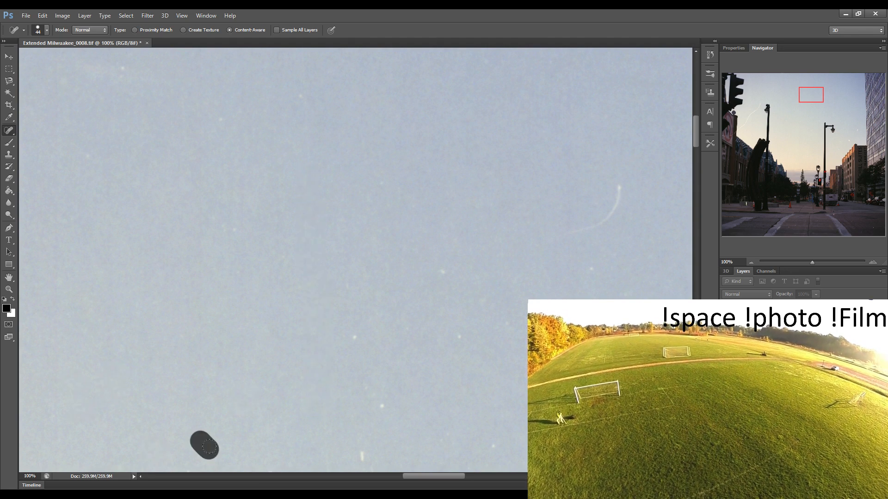
pyautogui.click(358, 456)
pyautogui.moveTo(383, 413); pyautogui.dragTo(382, 398)
pyautogui.moveTo(357, 348); pyautogui.dragTo(356, 334)
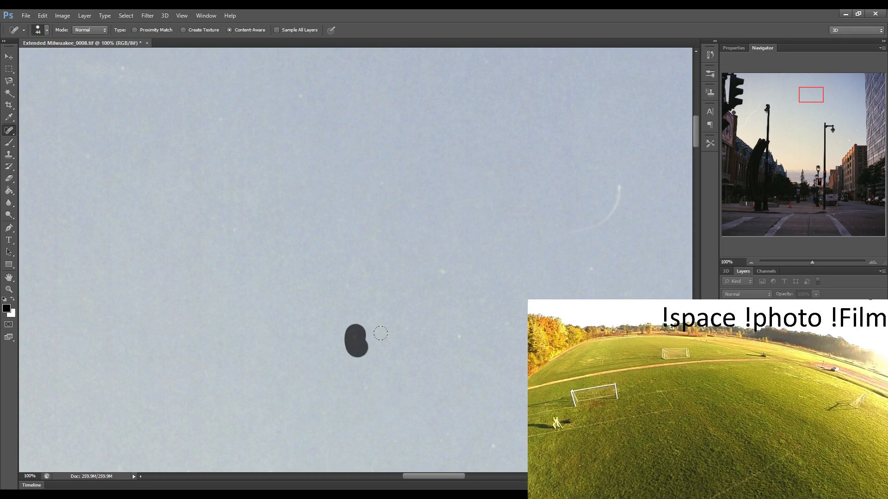
# Heal the faint curved white hair in the sky and the specks to its lower left
pyautogui.click(449, 330)
pyautogui.click(482, 297)
pyautogui.click(445, 271)
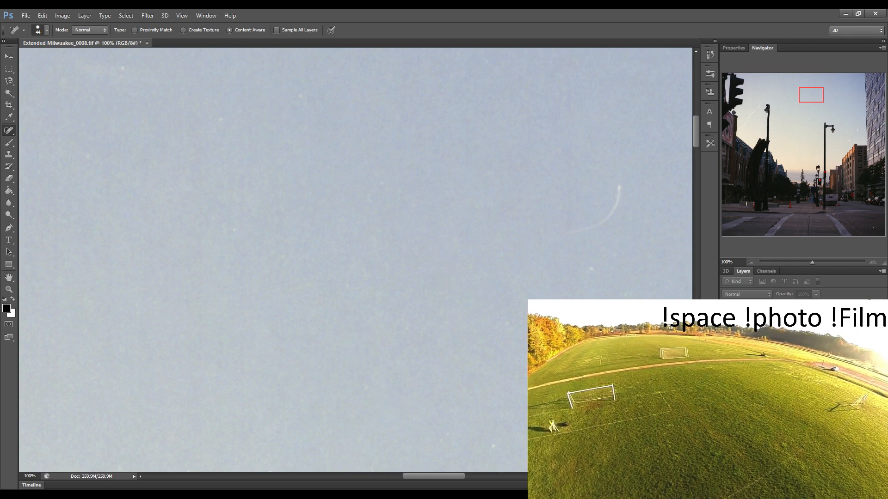
pyautogui.click(501, 321)
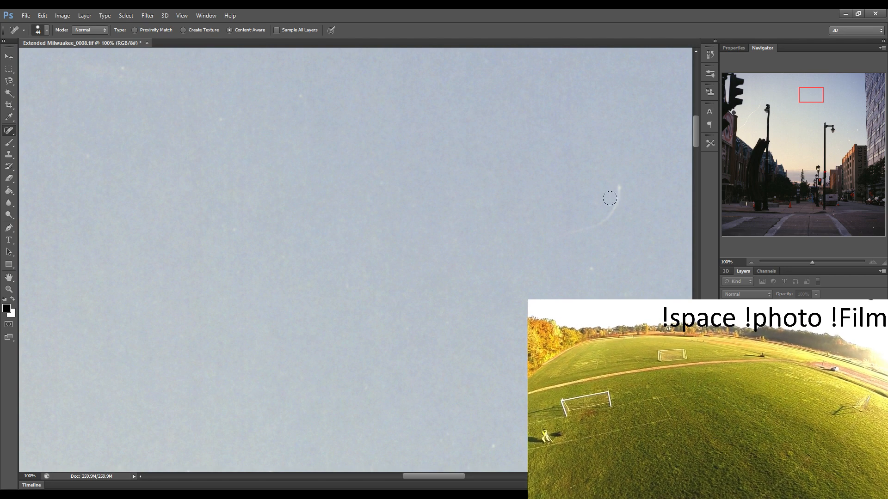
pyautogui.moveTo(617, 176); pyautogui.dragTo(587, 240)
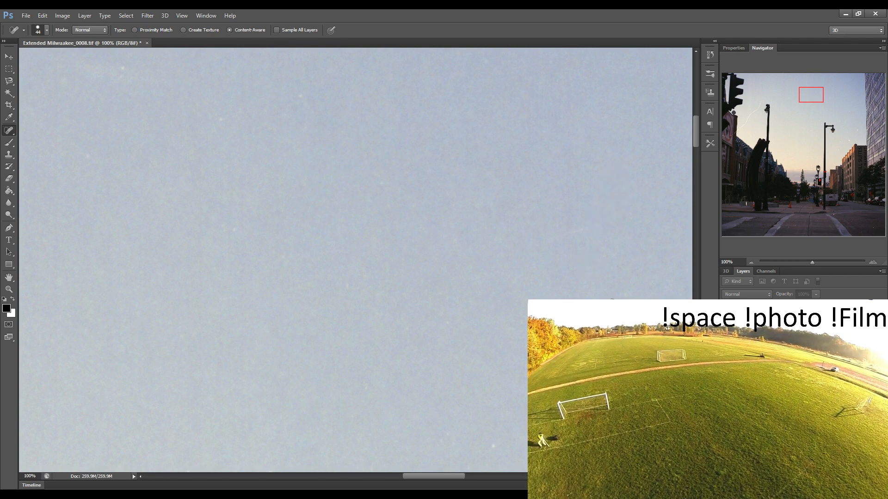
pyautogui.moveTo(550, 280); pyautogui.dragTo(407, 272)
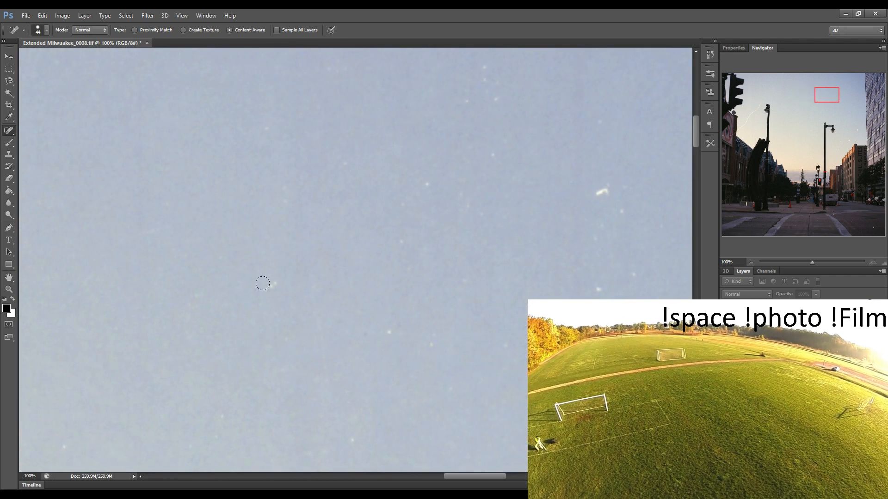
# Remove the scattered white dust specks from the sky above the right-hand street lamp with the content-aware Spot Healing Brush
pyautogui.moveTo(263, 283); pyautogui.dragTo(280, 277)
pyautogui.click(387, 331)
pyautogui.click(402, 239)
pyautogui.click(427, 182)
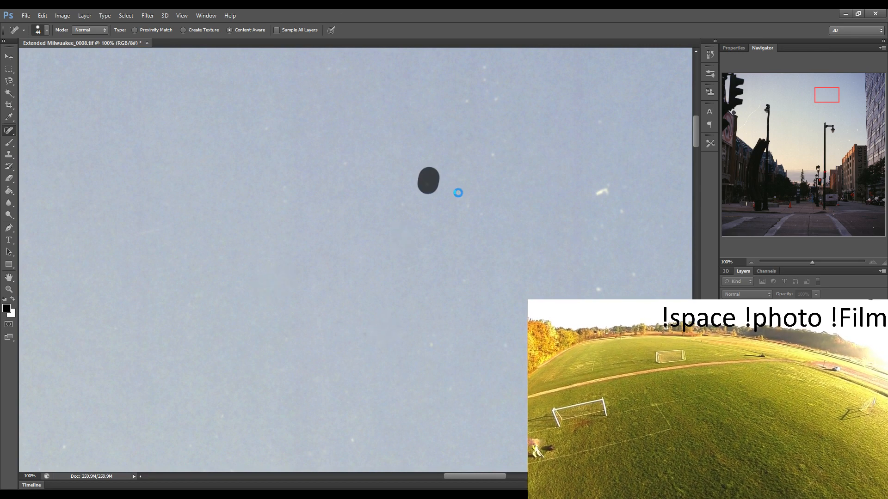
pyautogui.click(462, 193)
pyautogui.click(491, 152)
pyautogui.moveTo(462, 106); pyautogui.dragTo(484, 65)
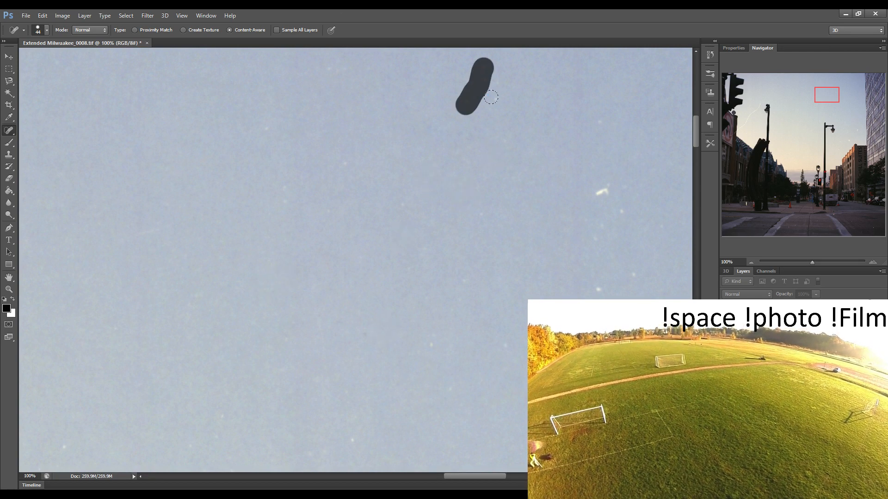
# Heal the bright elongated fleck and the small specks around and below it in the sky above the right-hand street lamp
pyautogui.moveTo(595, 195); pyautogui.dragTo(607, 188)
pyautogui.click(622, 211)
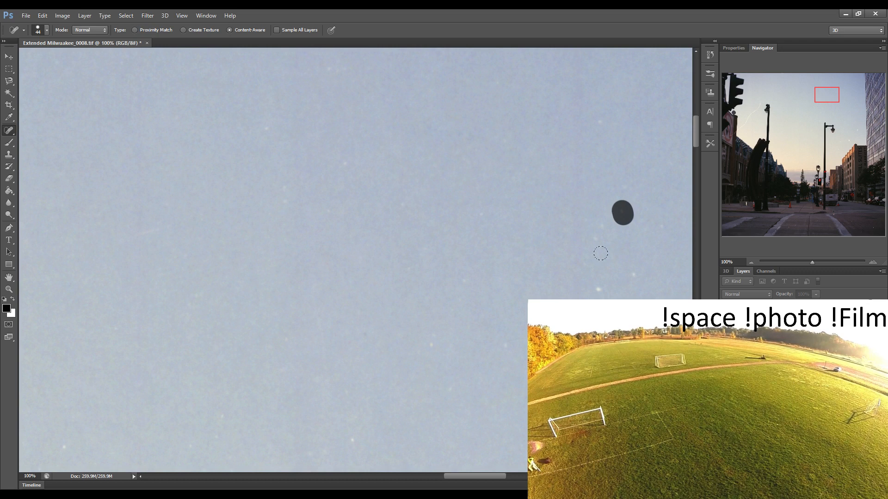
pyautogui.click(523, 316)
pyautogui.click(598, 285)
pyautogui.click(635, 274)
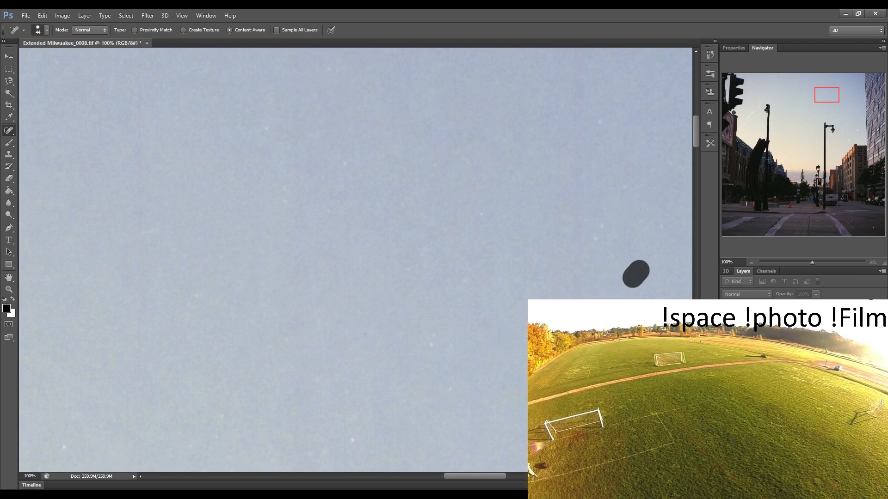
pyautogui.click(350, 436)
pyautogui.click(308, 451)
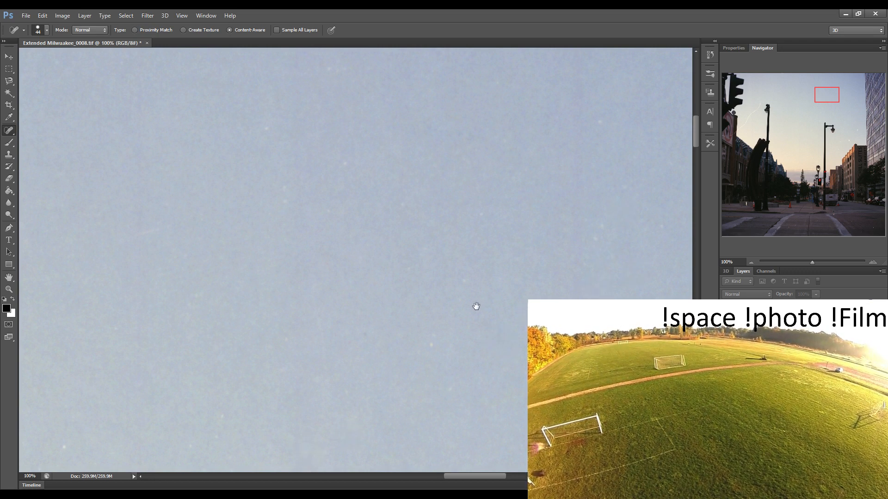
# Heal the white dust specks in the neighbouring patch of sky between the right-hand street lamp and the glass high-rise
pyautogui.moveTo(476, 307); pyautogui.dragTo(257, 317)
pyautogui.moveTo(394, 299); pyautogui.dragTo(389, 299)
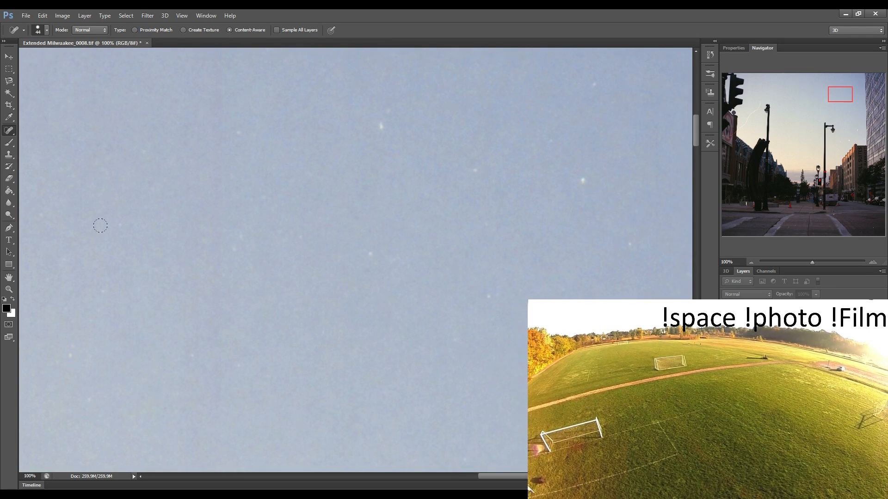
pyautogui.moveTo(378, 126); pyautogui.dragTo(389, 106)
pyautogui.click(393, 55)
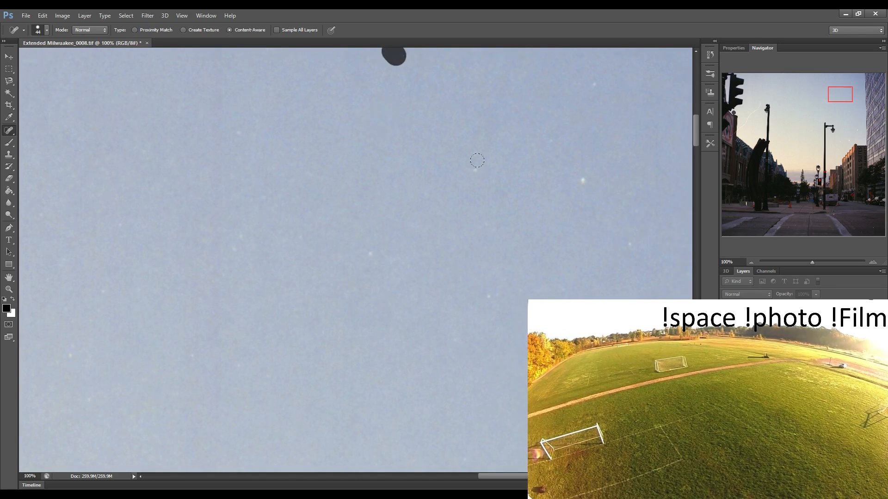
pyautogui.moveTo(474, 165); pyautogui.dragTo(474, 172)
pyautogui.moveTo(369, 251); pyautogui.dragTo(370, 264)
pyautogui.moveTo(336, 294); pyautogui.dragTo(377, 307)
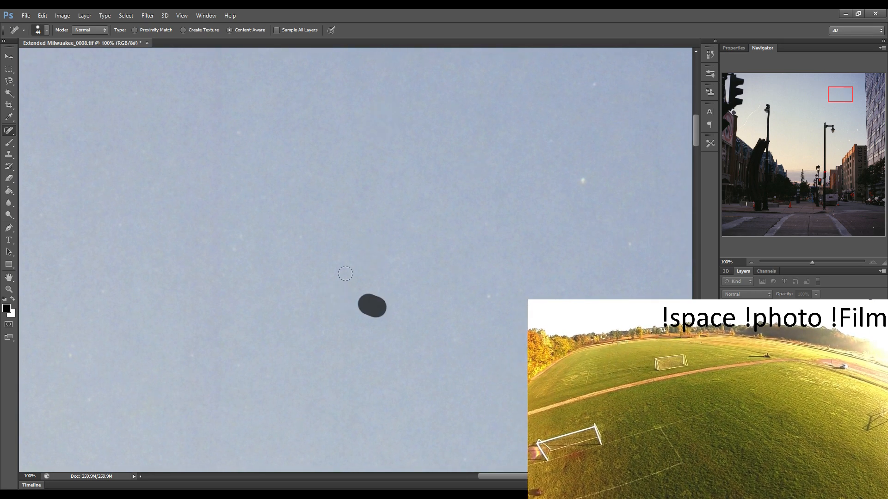
pyautogui.moveTo(235, 255)
pyautogui.mouseDown()
pyautogui.moveTo(242, 234)
pyautogui.moveTo(245, 363)
pyautogui.mouseUp()
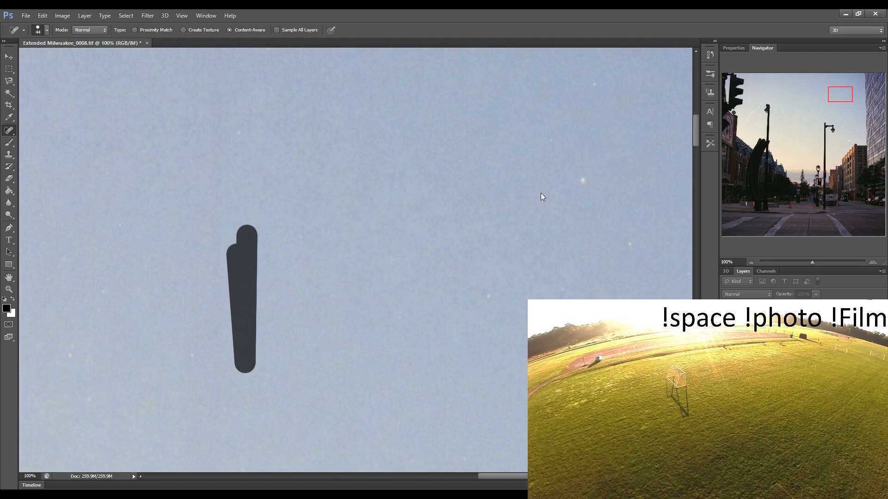
pyautogui.click(583, 177)
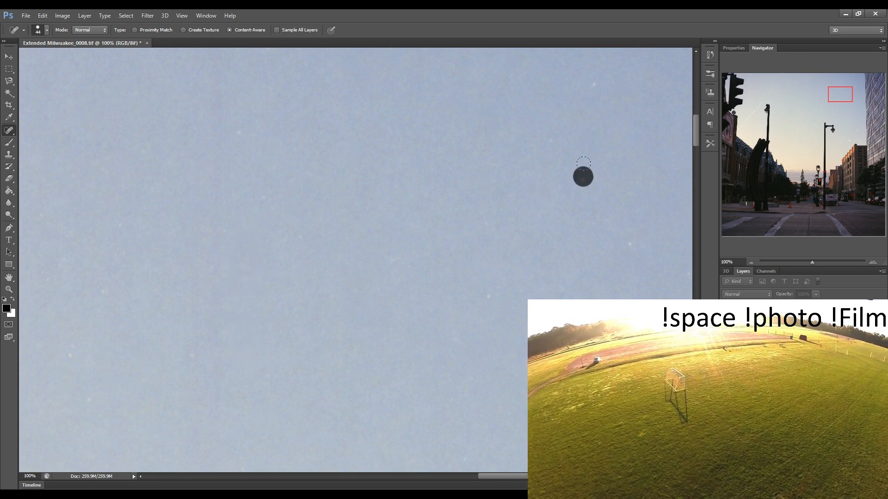
pyautogui.click(595, 80)
pyautogui.click(632, 245)
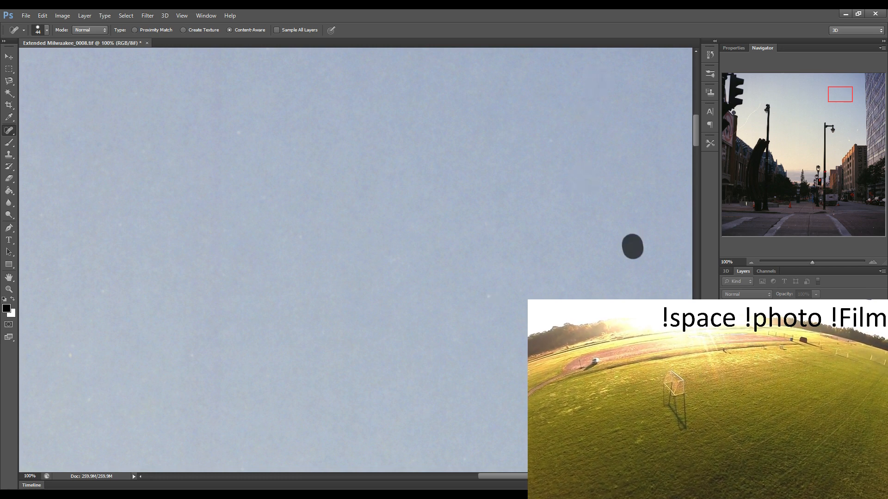
# Heal the brightest dust spots and the speck cluster in the sky just beside the glass high-rise
pyautogui.moveTo(570, 256); pyautogui.dragTo(313, 232)
pyautogui.click(353, 232)
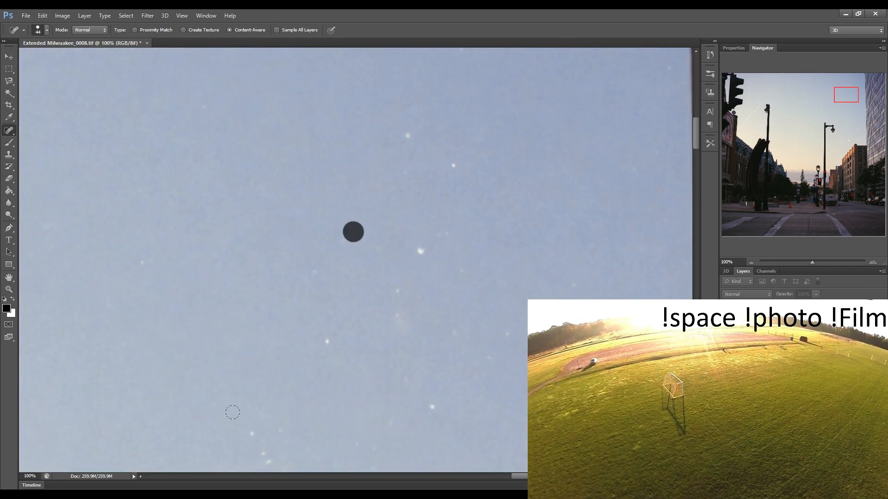
pyautogui.moveTo(248, 432); pyautogui.dragTo(270, 464)
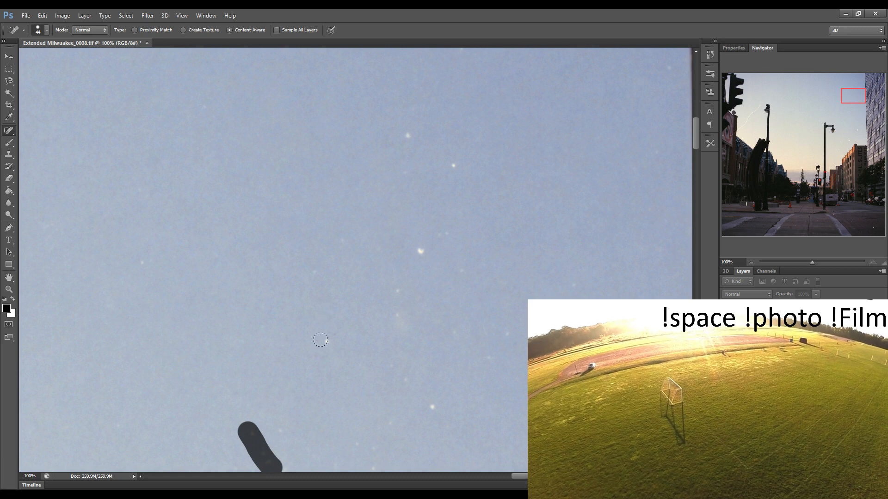
pyautogui.click(329, 342)
pyautogui.moveTo(398, 326); pyautogui.dragTo(398, 288)
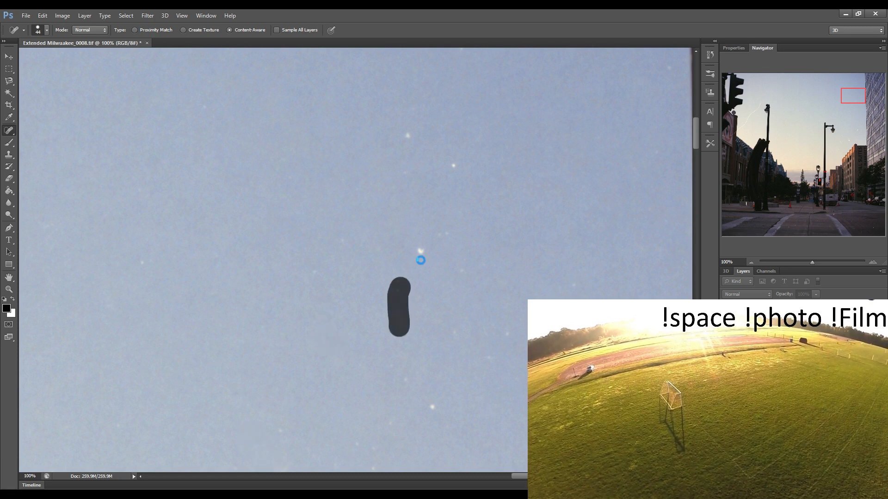
pyautogui.click(420, 250)
pyautogui.click(456, 165)
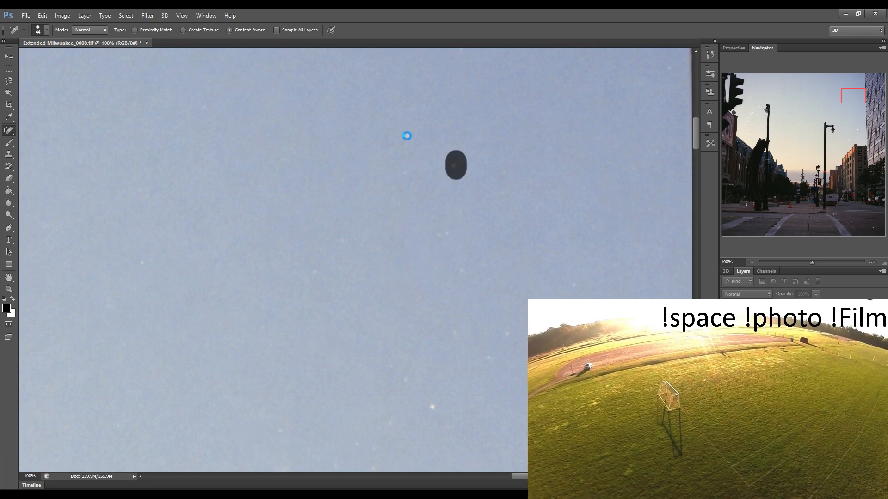
pyautogui.click(405, 130)
# Clean up the remaining bright spot and the fainter specks in the lower part of the sky beside the high-rise
pyautogui.click(431, 406)
pyautogui.click(384, 427)
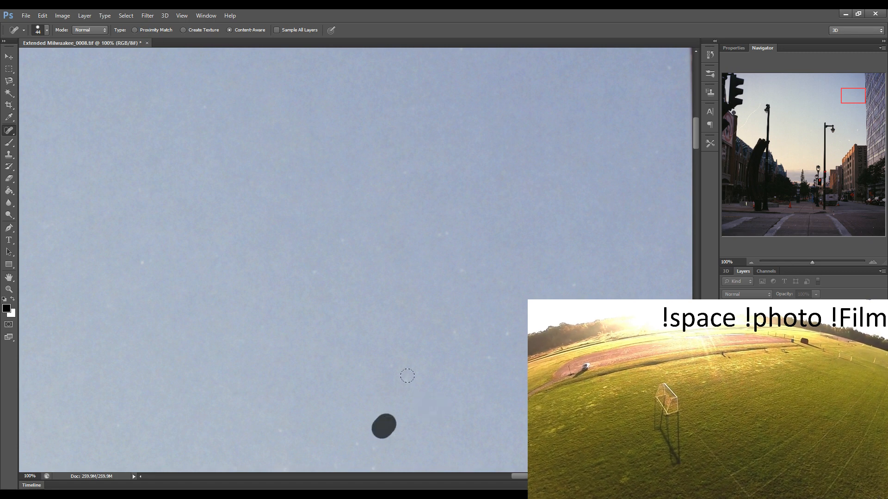
pyautogui.click(410, 378)
pyautogui.moveTo(459, 332); pyautogui.dragTo(464, 269)
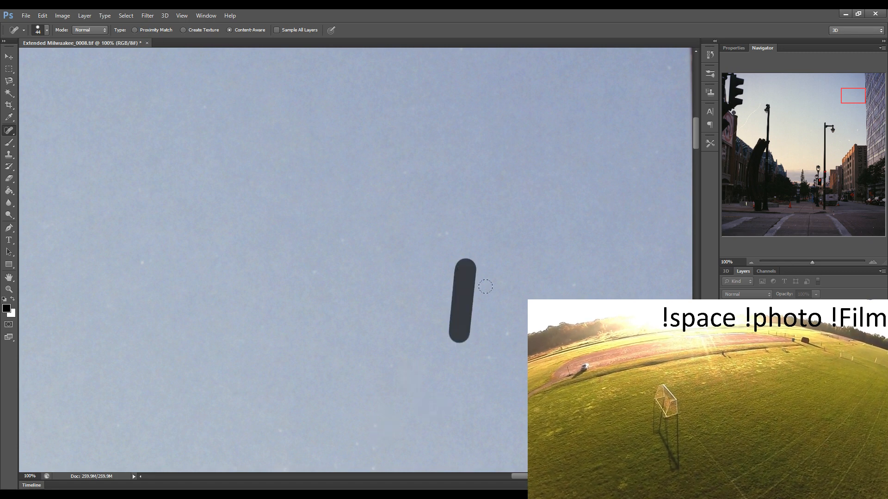
pyautogui.click(509, 332)
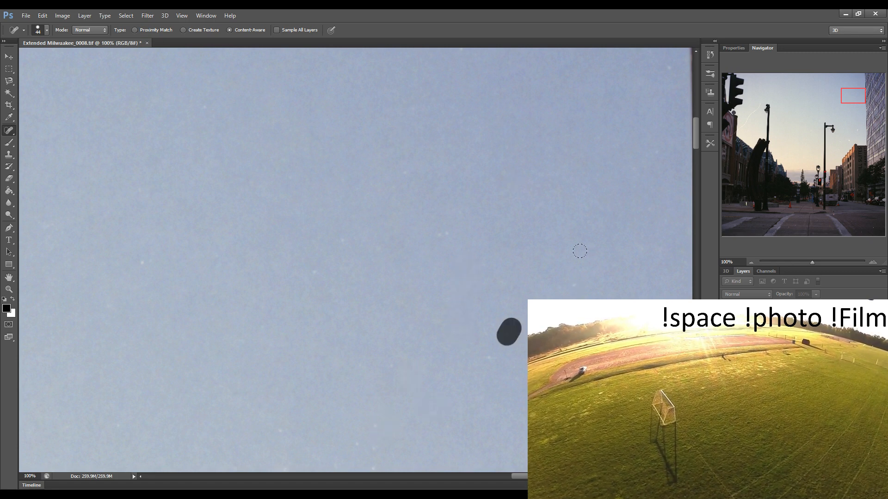
pyautogui.click(578, 287)
# Heal the two curved scratches and nearby white spots on the glass facade of the high-rise
pyautogui.moveTo(545, 240); pyautogui.dragTo(354, 240)
pyautogui.moveTo(486, 243); pyautogui.dragTo(370, 246)
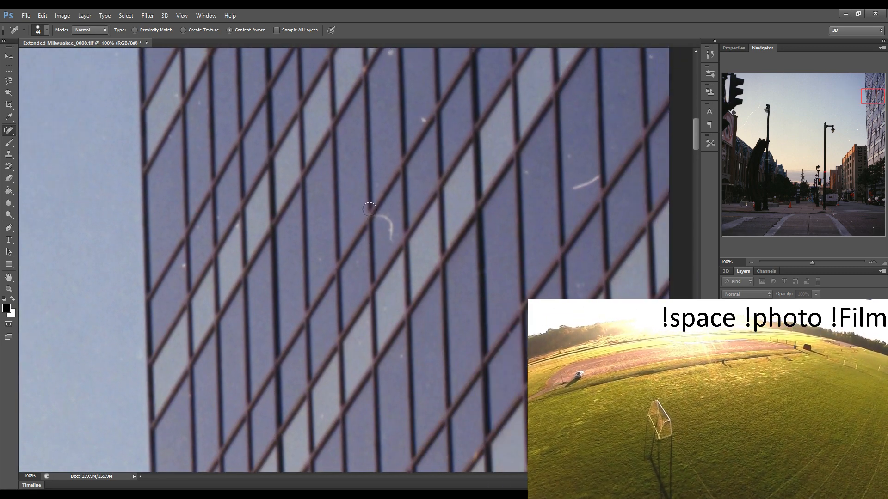
pyautogui.moveTo(370, 209)
pyautogui.mouseDown()
pyautogui.moveTo(385, 222)
pyautogui.moveTo(392, 243)
pyautogui.mouseUp()
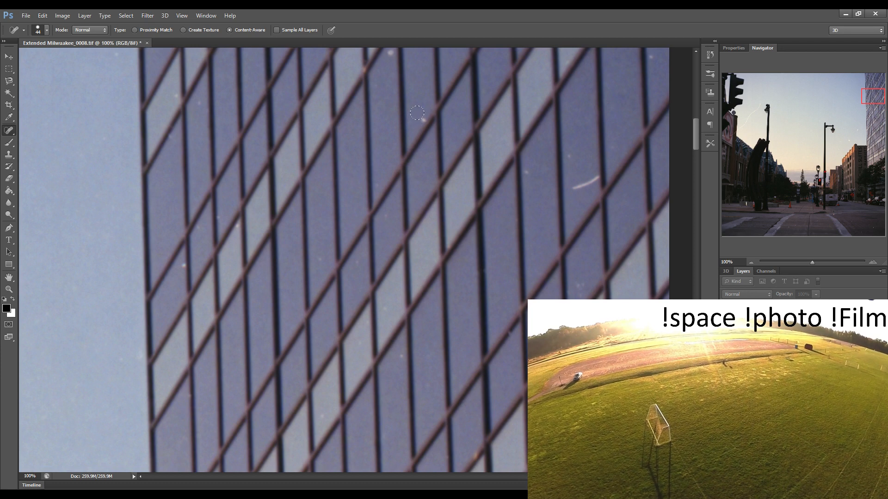
pyautogui.click(419, 115)
pyautogui.click(385, 56)
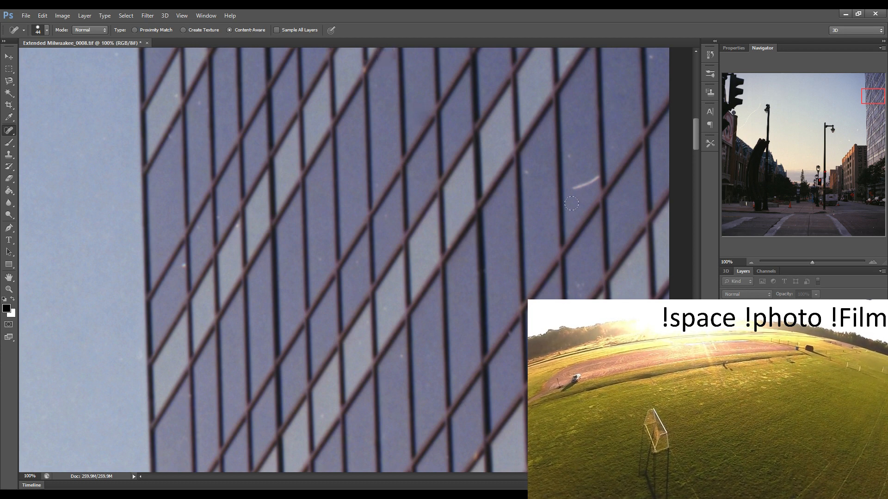
pyautogui.moveTo(572, 190); pyautogui.dragTo(599, 172)
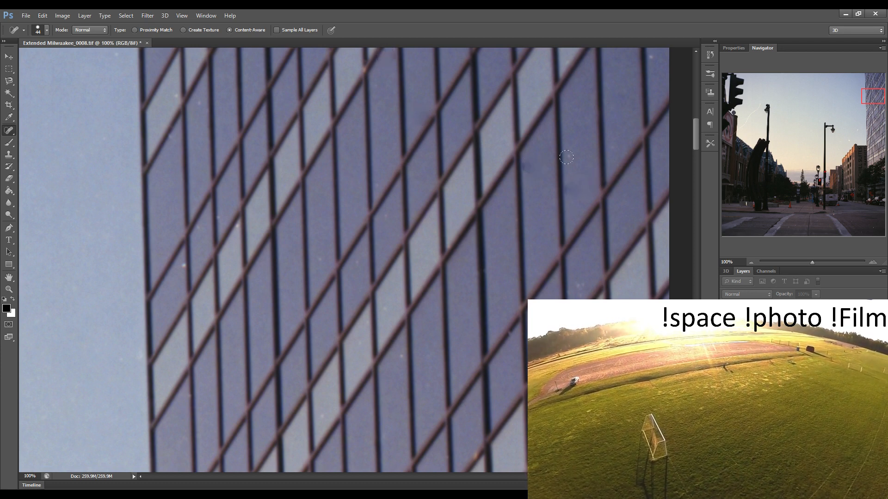
pyautogui.click(571, 156)
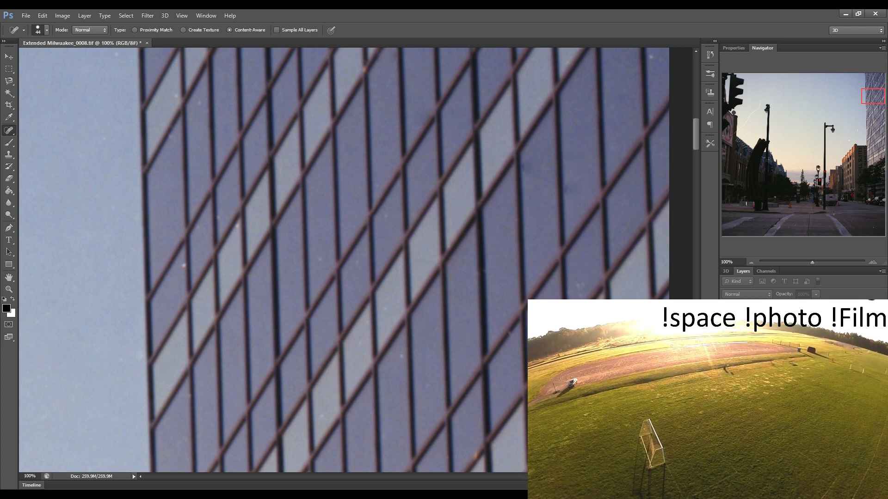
# Go to the traffic light at the photo's left edge and heal the dust specks in the sky below and beside it
pyautogui.click(734, 110)
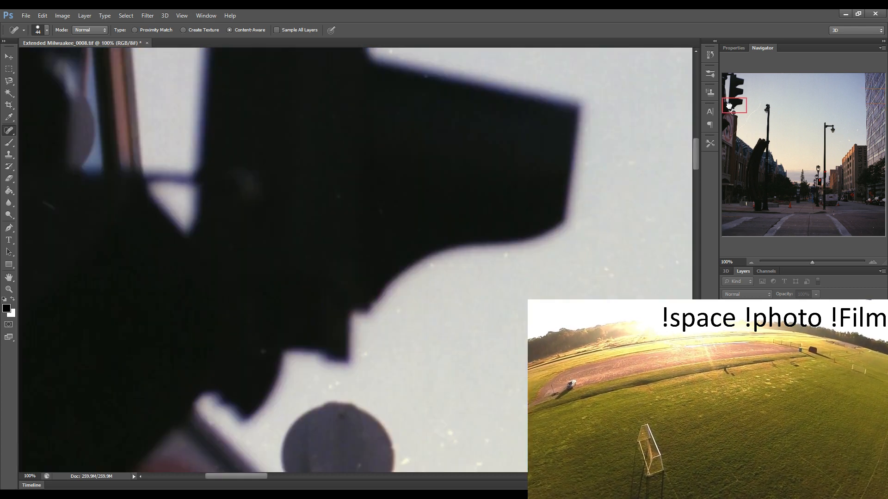
pyautogui.click(399, 292)
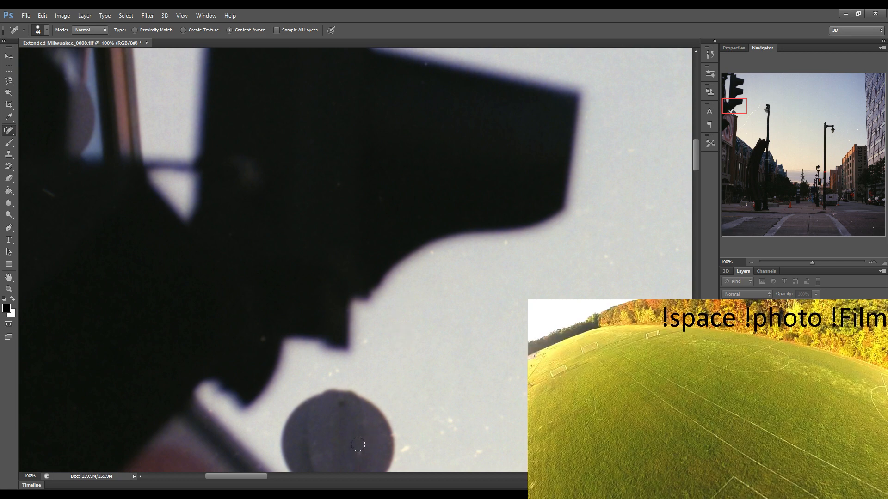
pyautogui.click(358, 445)
pyautogui.click(414, 455)
pyautogui.click(458, 423)
pyautogui.click(482, 432)
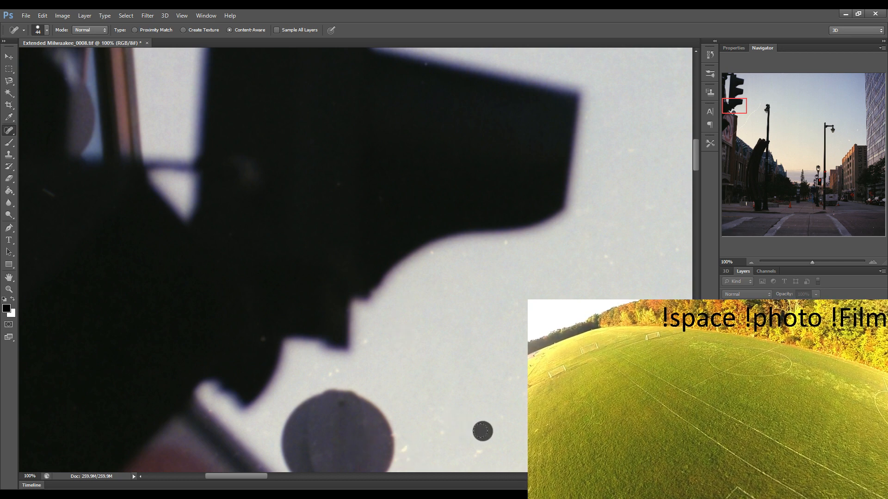
pyautogui.click(476, 443)
pyautogui.click(607, 250)
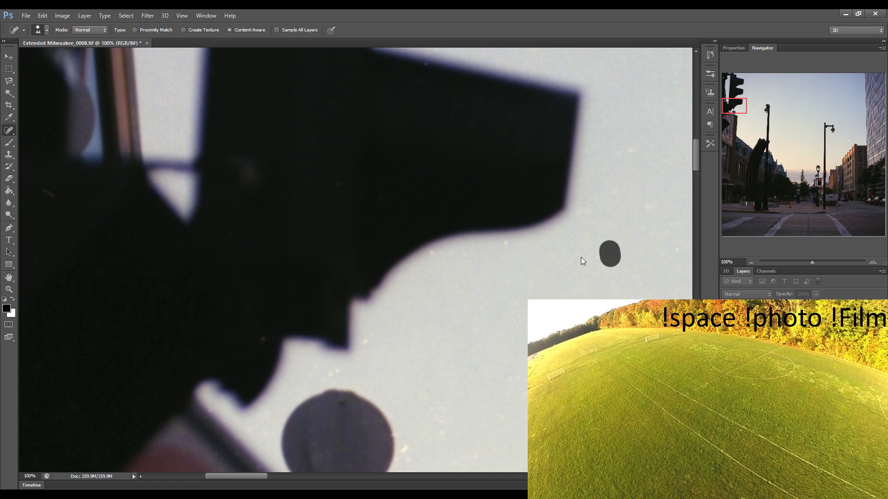
# Heal the long curved scratch in the sky between the traffic light and the left street lamp, plus several nearby specks
pyautogui.moveTo(607, 250)
pyautogui.mouseDown()
pyautogui.moveTo(501, 268)
pyautogui.moveTo(391, 248)
pyautogui.mouseUp()
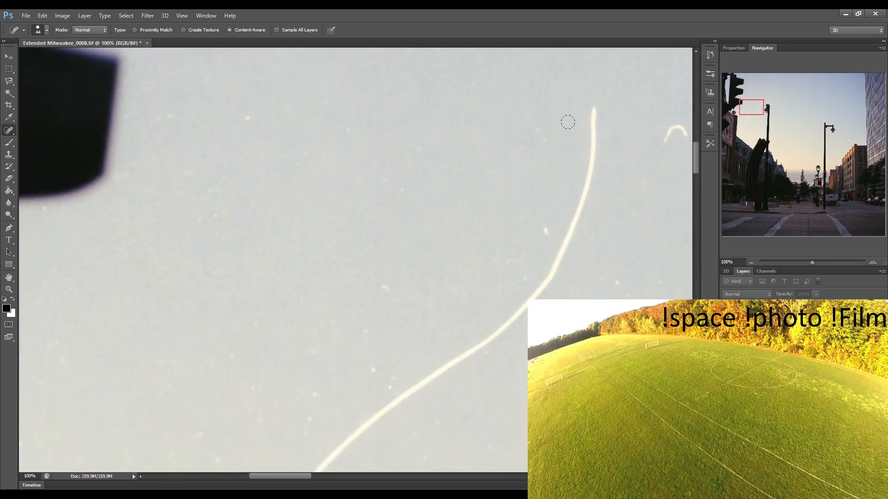
pyautogui.moveTo(592, 101)
pyautogui.mouseDown()
pyautogui.moveTo(582, 183)
pyautogui.moveTo(536, 292)
pyautogui.moveTo(315, 470)
pyautogui.mouseUp()
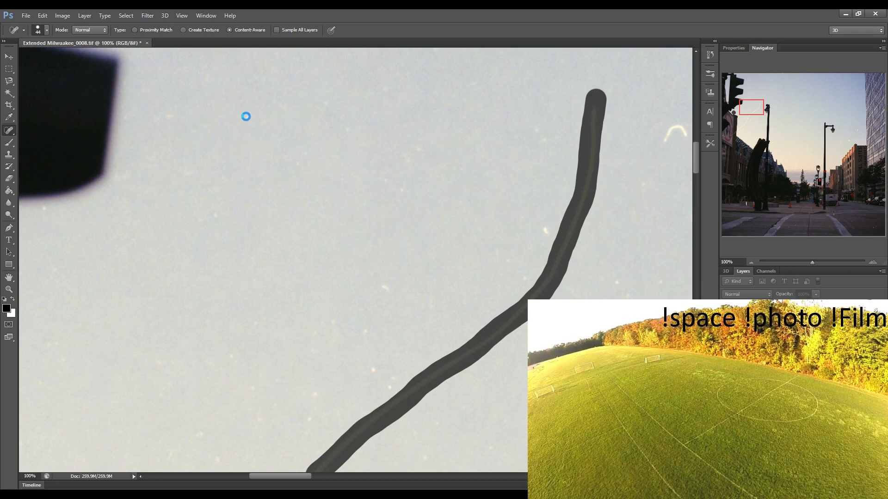
pyautogui.click(345, 195)
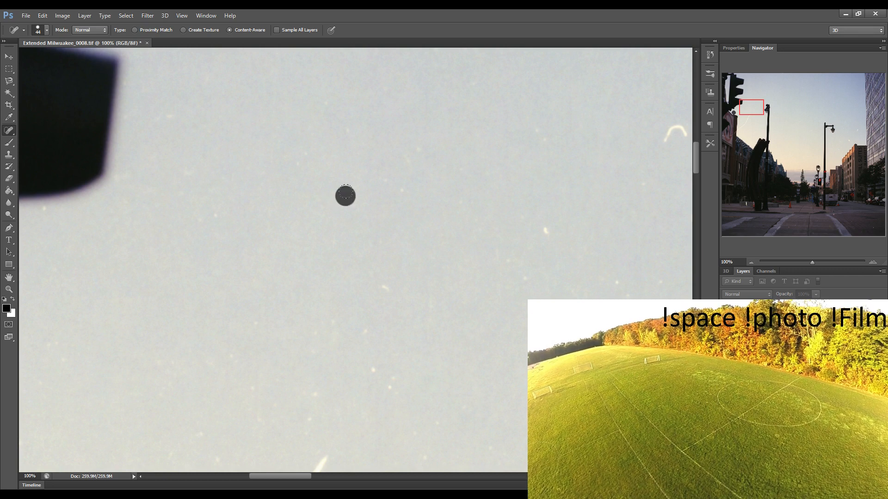
pyautogui.click(385, 291)
pyautogui.click(315, 334)
pyautogui.click(335, 320)
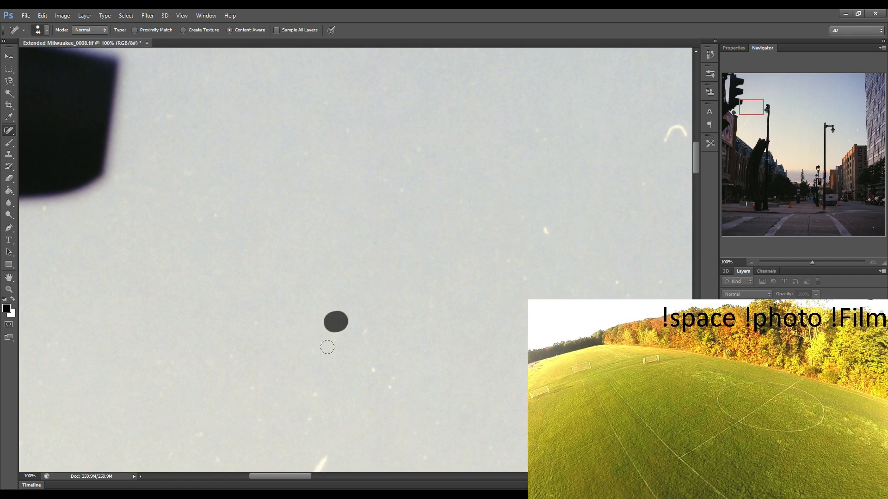
# Heal the remaining specks and faint marks in the sky around the removed long scratch
pyautogui.moveTo(308, 398); pyautogui.dragTo(304, 423)
pyautogui.click(365, 330)
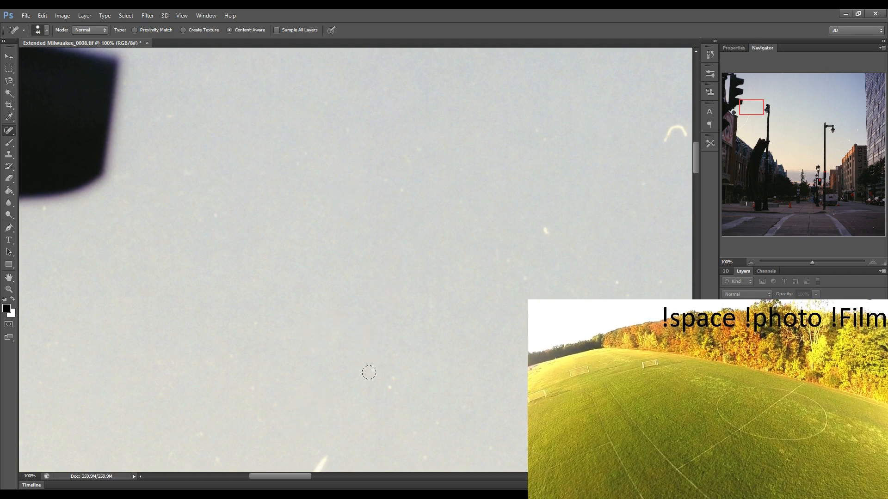
pyautogui.moveTo(387, 392); pyautogui.dragTo(391, 372)
pyautogui.click(317, 347)
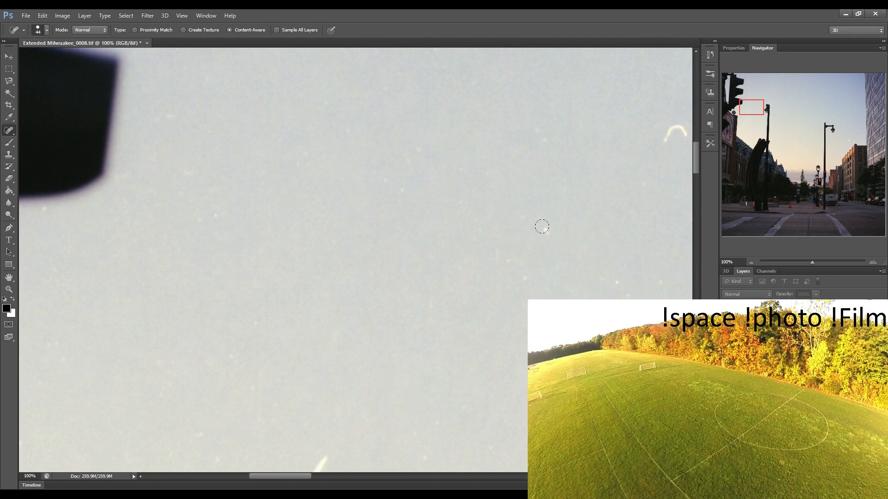
pyautogui.click(544, 231)
pyautogui.moveTo(493, 244)
pyautogui.mouseDown()
pyautogui.moveTo(501, 261)
pyautogui.moveTo(532, 278)
pyautogui.mouseUp()
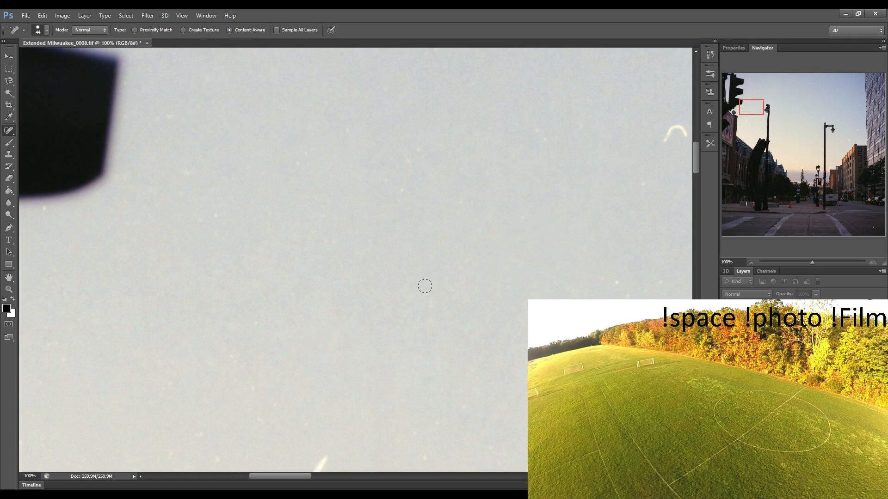
pyautogui.moveTo(428, 289); pyautogui.dragTo(425, 325)
pyautogui.click(609, 279)
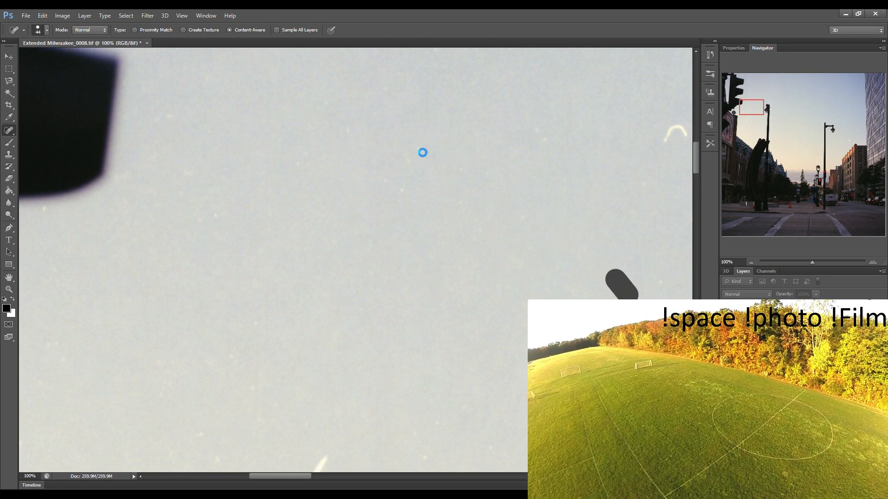
# Heal the last faint specks in the open sky beside the traffic light
pyautogui.click(423, 152)
pyautogui.click(353, 129)
pyautogui.click(405, 186)
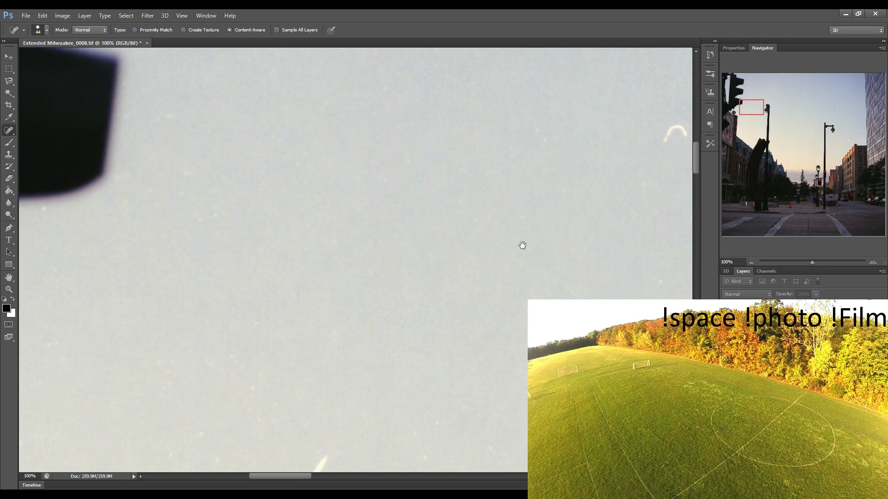
# Heal the arch-shaped scratch and the white specks in the sky around the head of the left street lamp
pyautogui.moveTo(522, 245); pyautogui.dragTo(323, 241)
pyautogui.moveTo(276, 424); pyautogui.dragTo(279, 437)
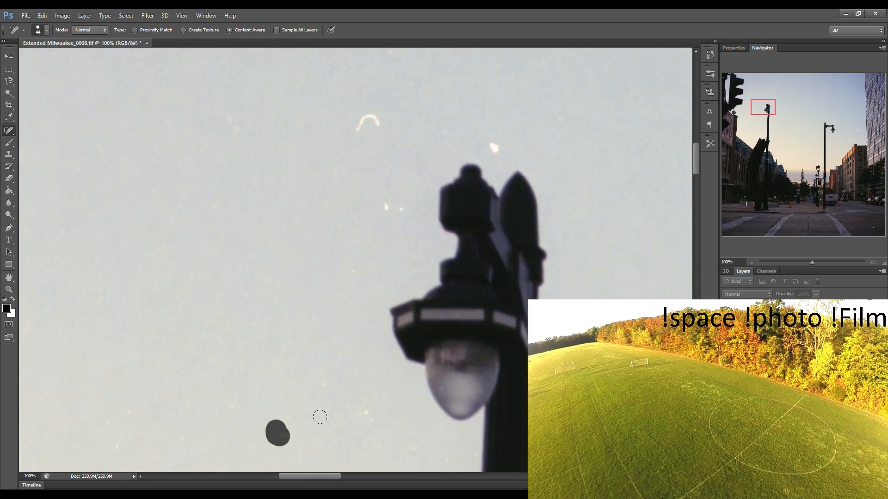
pyautogui.click(370, 416)
pyautogui.click(323, 377)
pyautogui.moveTo(383, 207); pyautogui.dragTo(402, 213)
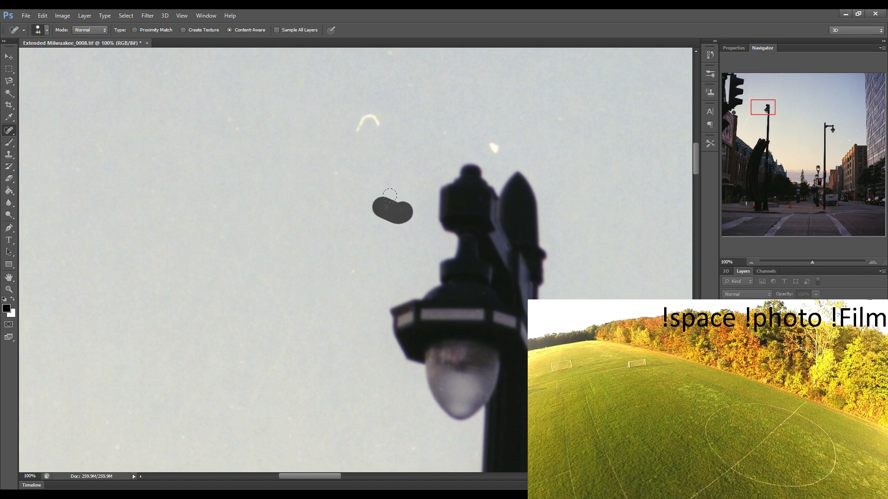
pyautogui.moveTo(352, 131); pyautogui.dragTo(378, 119)
pyautogui.click(493, 147)
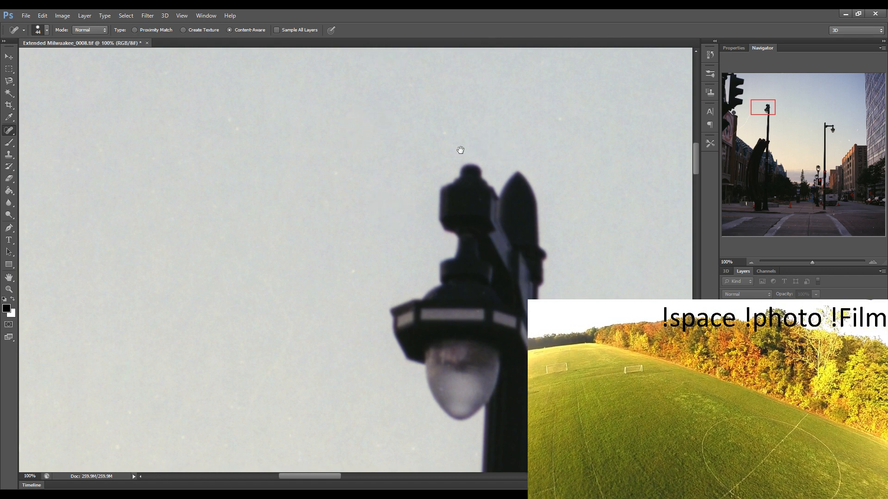
# Heal the short slanted scratch and the scattered specks in the sky just right of the left street lamp
pyautogui.moveTo(460, 148); pyautogui.dragTo(270, 149)
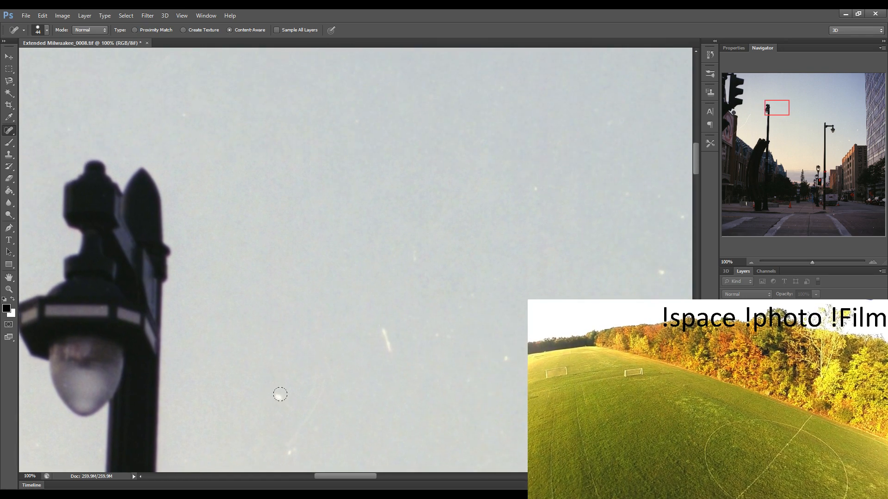
pyautogui.click(280, 394)
pyautogui.click(285, 445)
pyautogui.click(287, 456)
pyautogui.moveTo(372, 321); pyautogui.dragTo(395, 365)
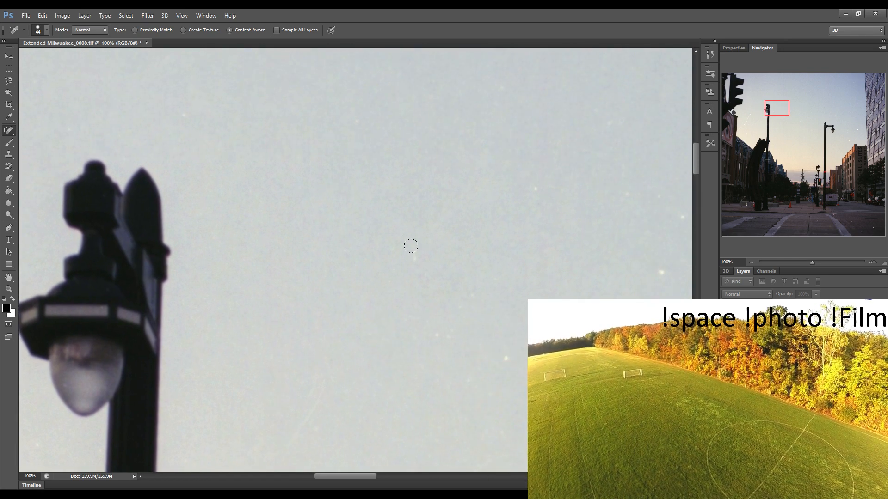
pyautogui.moveTo(410, 246); pyautogui.dragTo(421, 270)
pyautogui.moveTo(499, 351); pyautogui.dragTo(506, 365)
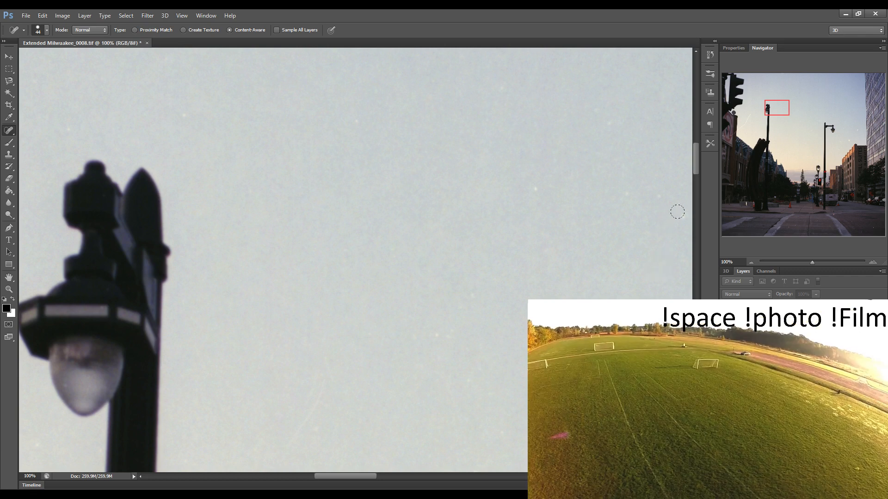
pyautogui.click(680, 214)
pyautogui.moveTo(534, 190); pyautogui.dragTo(535, 177)
# Heal the bright round spot and the smaller specks below it in the sky midway between the two street lamps
pyautogui.moveTo(545, 259); pyautogui.dragTo(287, 238)
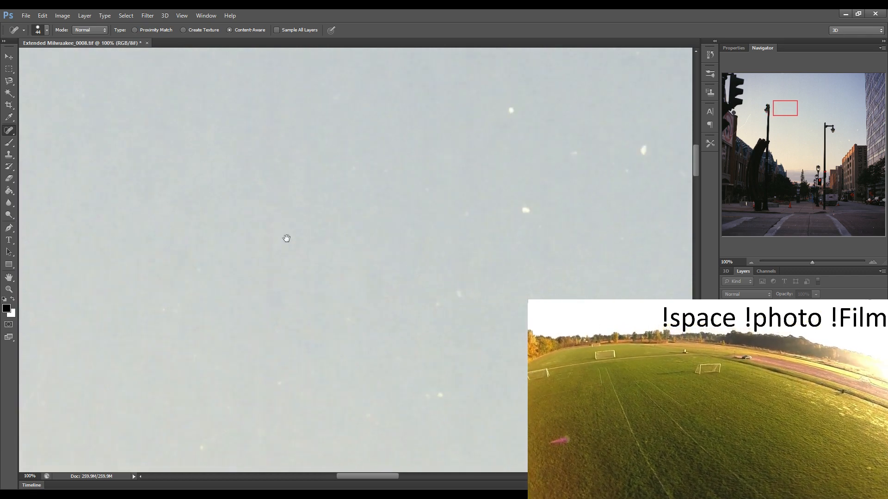
pyautogui.moveTo(589, 252); pyautogui.dragTo(414, 241)
pyautogui.click(338, 97)
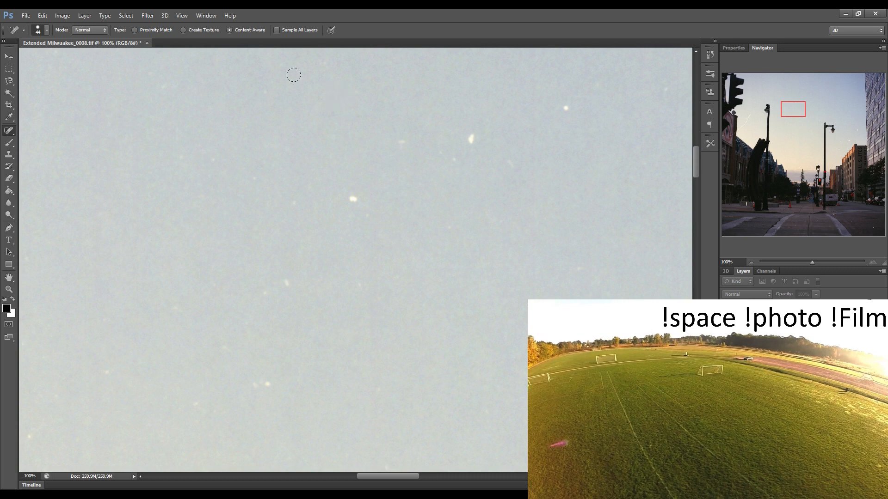
pyautogui.click(354, 199)
pyautogui.click(297, 202)
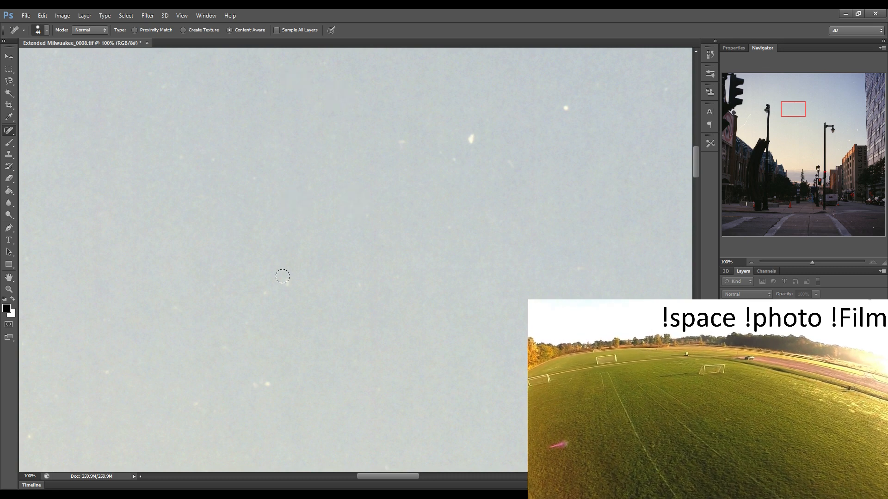
pyautogui.click(285, 282)
pyautogui.moveTo(260, 289); pyautogui.dragTo(263, 300)
pyautogui.moveTo(257, 378)
pyautogui.mouseDown()
pyautogui.moveTo(271, 384)
pyautogui.moveTo(254, 386)
pyautogui.mouseUp()
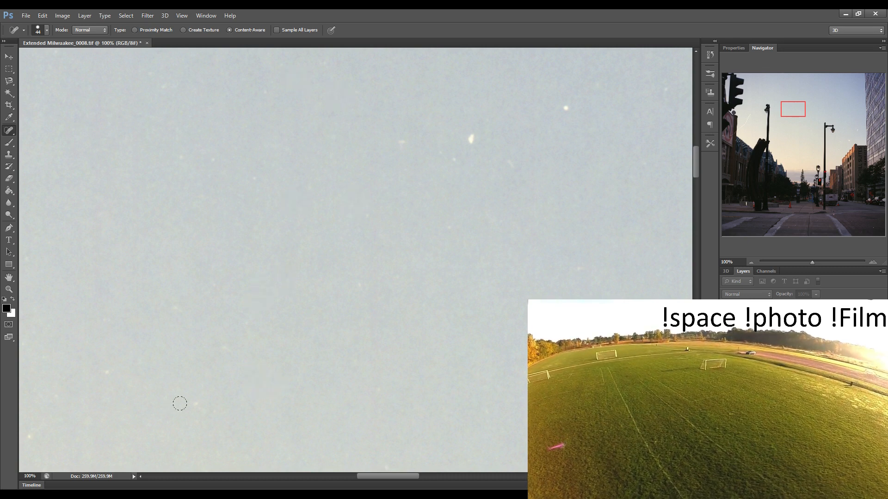
pyautogui.click(258, 404)
pyautogui.moveTo(386, 228); pyautogui.dragTo(388, 239)
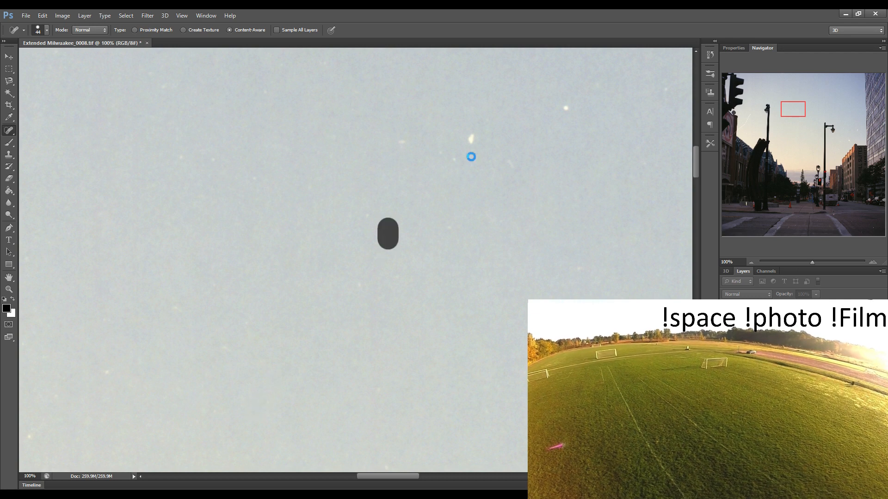
# Heal the bright oval speck and its neighbouring dots up and to the right in the mid-sky area
pyautogui.moveTo(472, 150); pyautogui.dragTo(472, 129)
pyautogui.moveTo(397, 133); pyautogui.dragTo(409, 144)
pyautogui.click(454, 153)
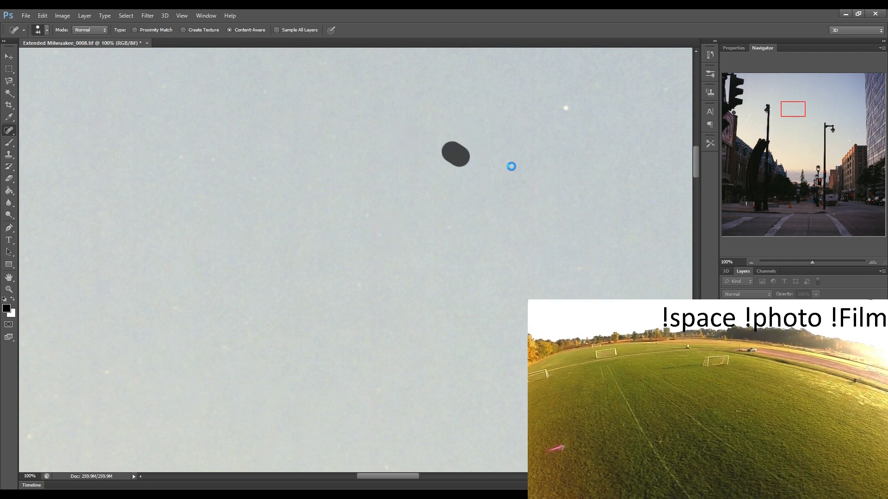
pyautogui.click(511, 165)
pyautogui.moveTo(559, 114); pyautogui.dragTo(567, 105)
# Heal the short vertical scratch and the nearby specks to its right in the sky left of the right street lamp
pyautogui.moveTo(581, 208); pyautogui.dragTo(307, 207)
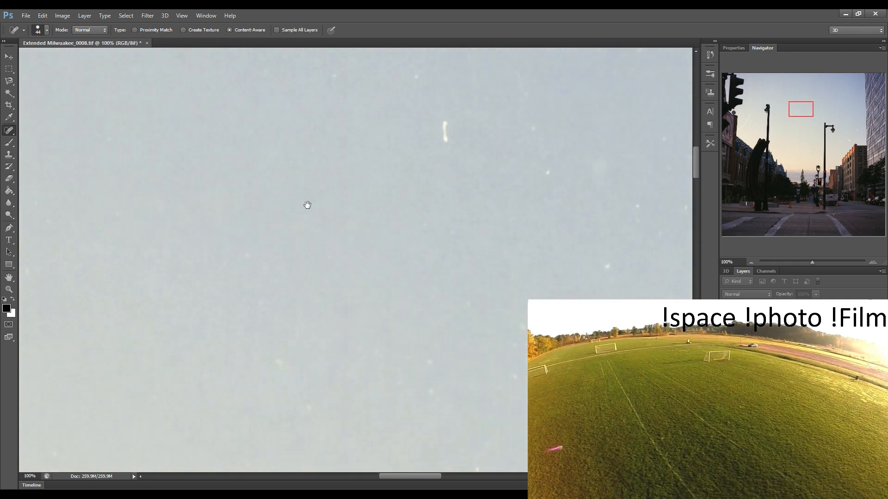
pyautogui.moveTo(324, 70); pyautogui.dragTo(322, 75)
pyautogui.moveTo(346, 110); pyautogui.dragTo(356, 144)
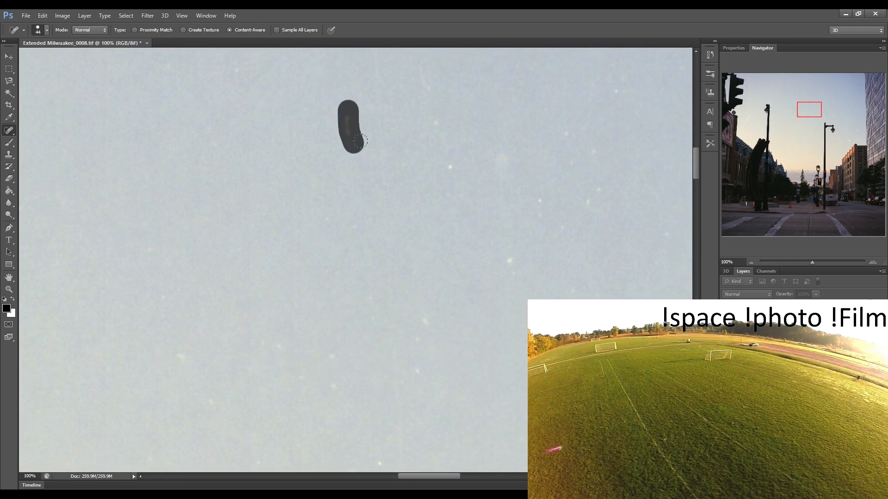
pyautogui.click(436, 121)
pyautogui.moveTo(411, 61); pyautogui.dragTo(436, 99)
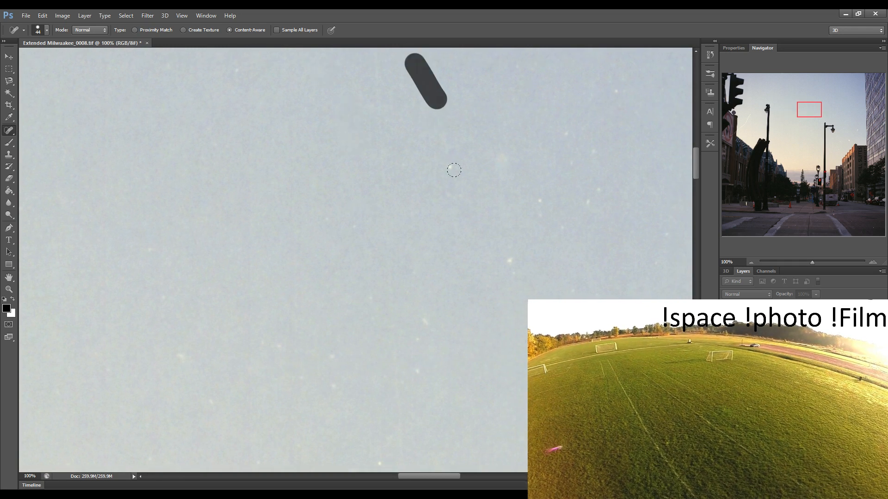
pyautogui.click(499, 159)
pyautogui.click(534, 206)
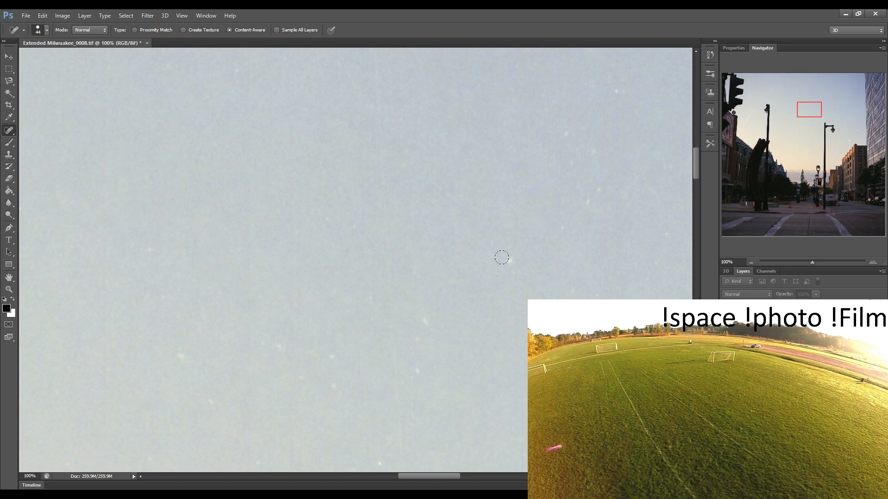
# Heal the scattered white specks in the sky below the removed vertical scratch
pyautogui.click(502, 259)
pyautogui.click(426, 320)
pyautogui.moveTo(285, 379); pyautogui.dragTo(303, 374)
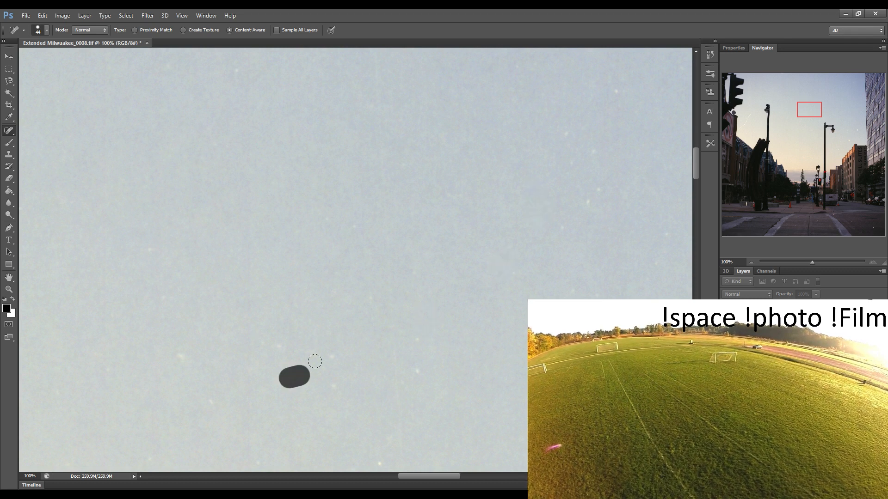
pyautogui.click(332, 356)
pyautogui.moveTo(182, 348); pyautogui.dragTo(183, 365)
pyautogui.click(215, 405)
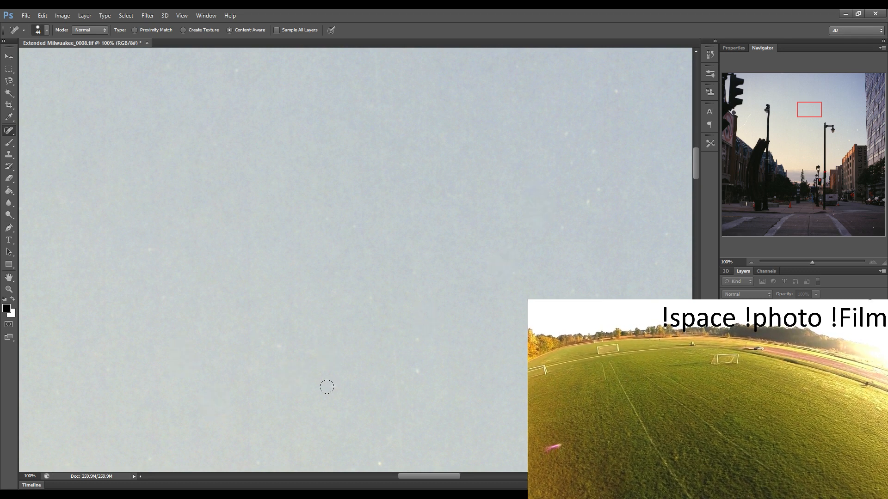
pyautogui.click(329, 386)
pyautogui.click(419, 369)
pyautogui.click(369, 299)
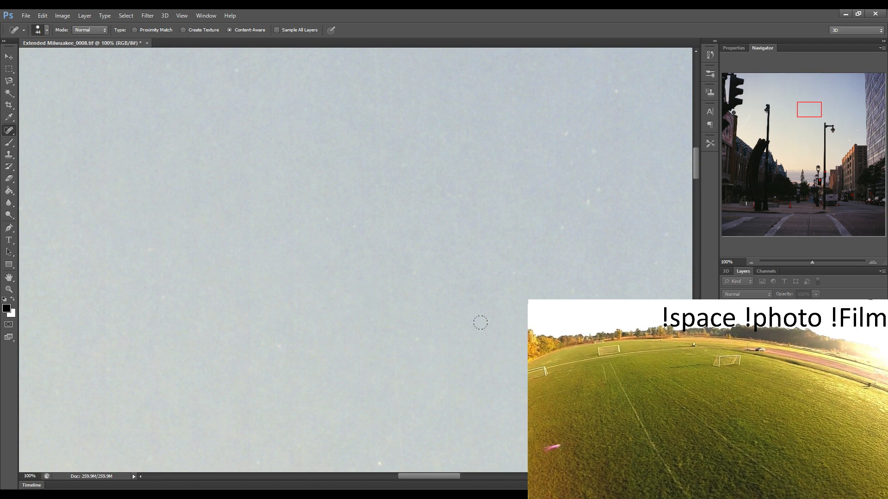
# Heal the pair of close specks and the dots above them in the sky farther right of the removed vertical scratch
pyautogui.moveTo(585, 203); pyautogui.dragTo(608, 176)
pyautogui.click(564, 134)
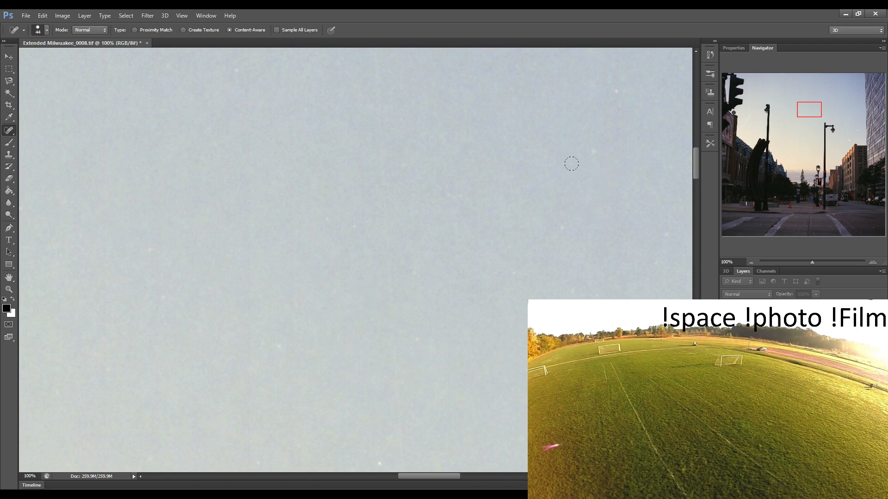
pyautogui.click(572, 164)
pyautogui.click(597, 154)
pyautogui.moveTo(605, 71); pyautogui.dragTo(616, 101)
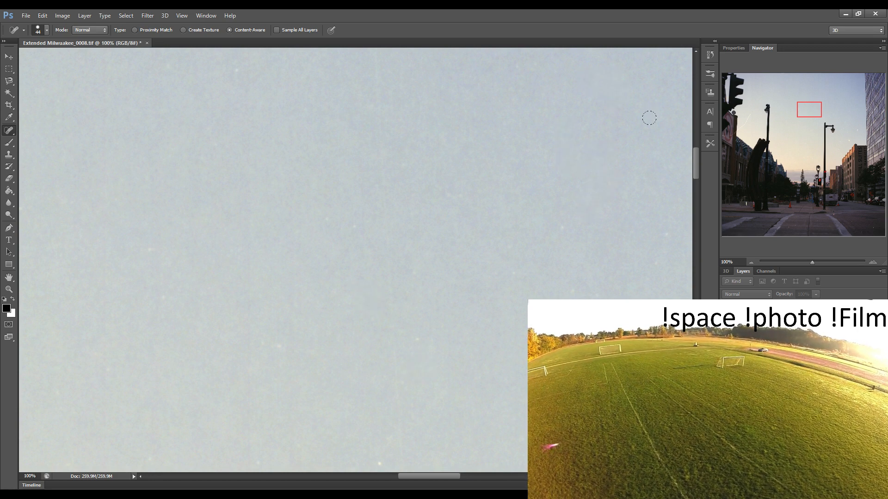
# Heal the small dark spot and the white specks around it in the sky above the right street lamp
pyautogui.moveTo(554, 260); pyautogui.dragTo(432, 244)
pyautogui.moveTo(497, 228); pyautogui.dragTo(427, 224)
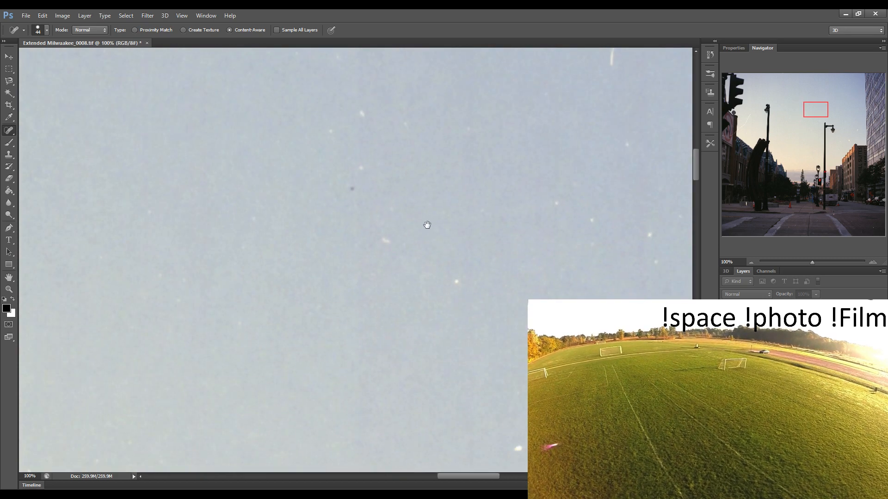
pyautogui.click(359, 110)
pyautogui.click(330, 132)
pyautogui.click(410, 123)
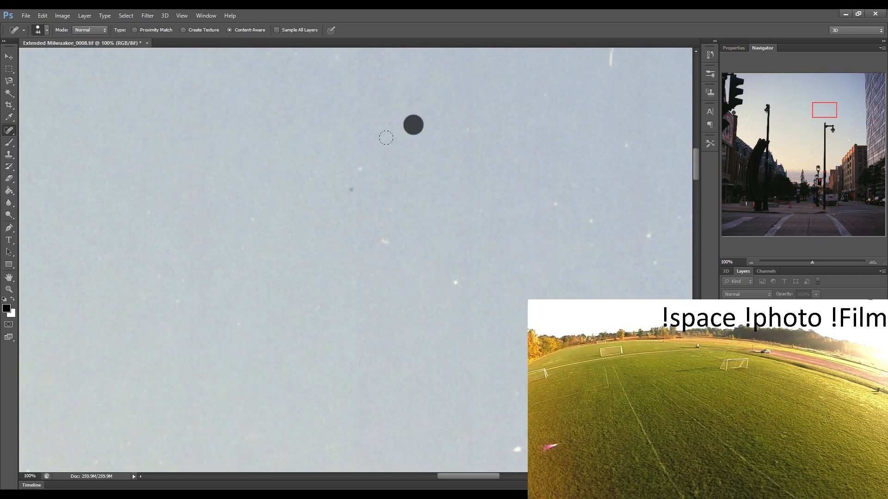
pyautogui.click(360, 171)
pyautogui.click(348, 192)
pyautogui.moveTo(382, 233); pyautogui.dragTo(377, 248)
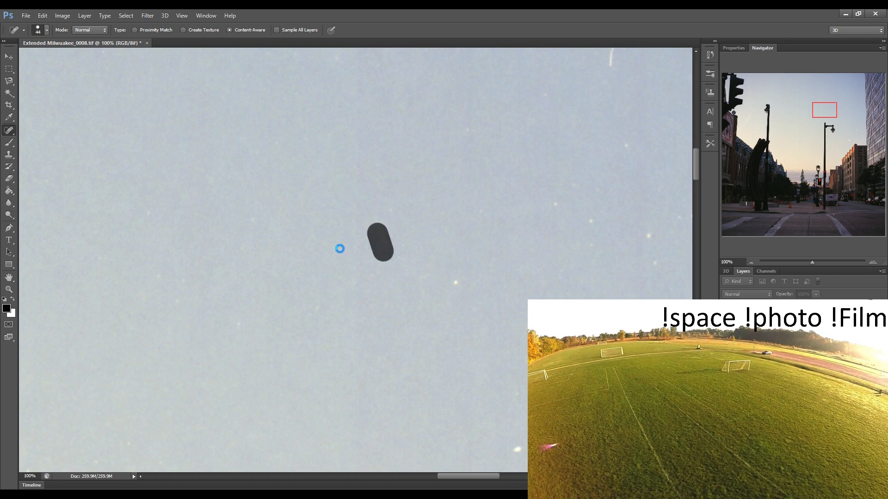
# Heal the faint marks and bright dots on both sides of the removed dark spot above the right street lamp
pyautogui.click(238, 331)
pyautogui.click(144, 299)
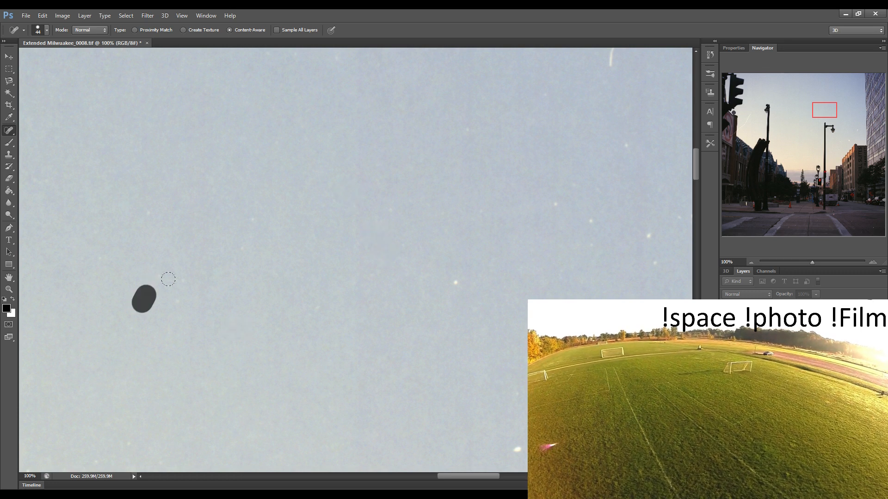
pyautogui.click(160, 273)
pyautogui.click(455, 282)
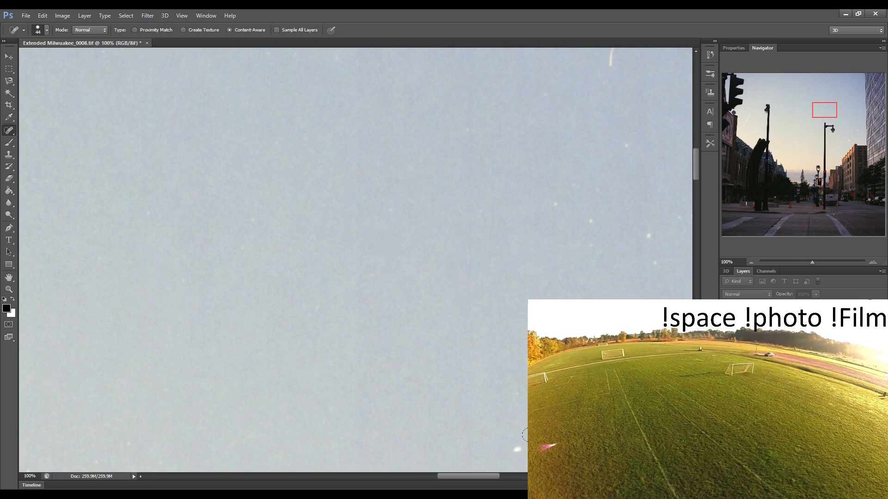
pyautogui.click(645, 231)
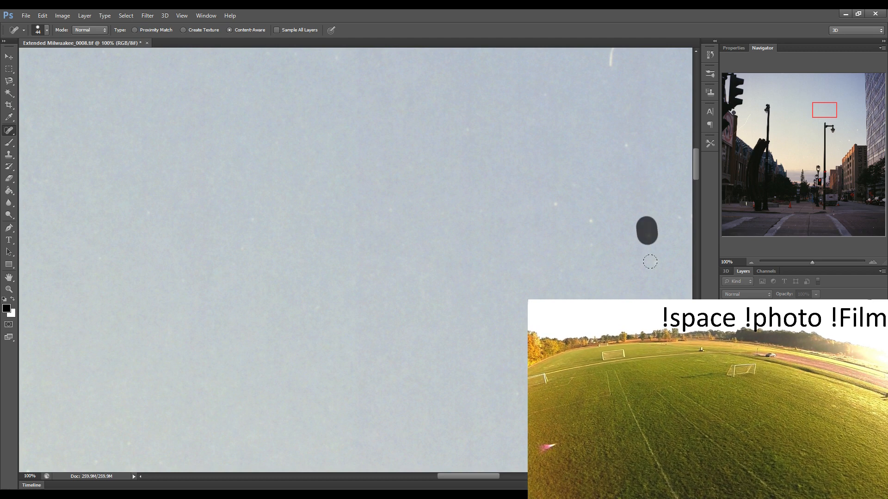
pyautogui.click(592, 222)
pyautogui.click(561, 208)
pyautogui.click(625, 144)
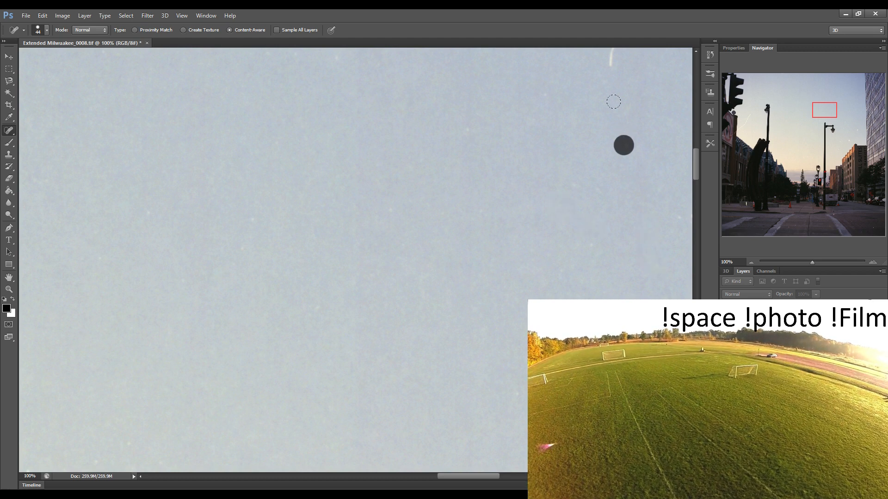
# Heal the thin vertical scratch and the specks below and right of it in the sky above the right street lamp
pyautogui.moveTo(494, 224); pyautogui.dragTo(307, 257)
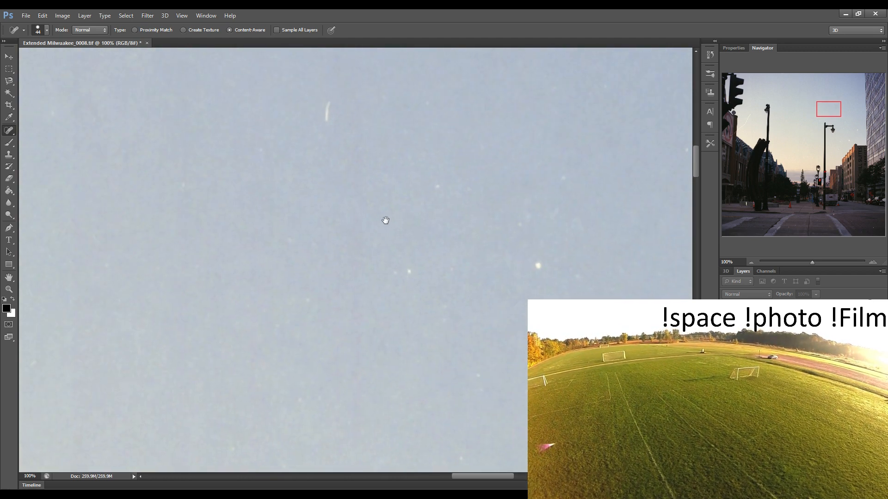
pyautogui.moveTo(386, 221); pyautogui.dragTo(375, 222)
pyautogui.moveTo(315, 95); pyautogui.dragTo(317, 131)
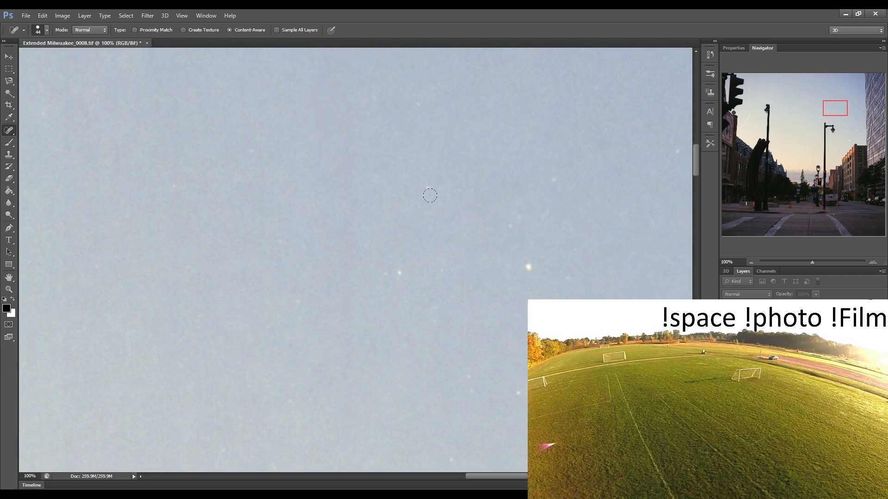
pyautogui.click(429, 190)
pyautogui.moveTo(388, 268); pyautogui.dragTo(401, 275)
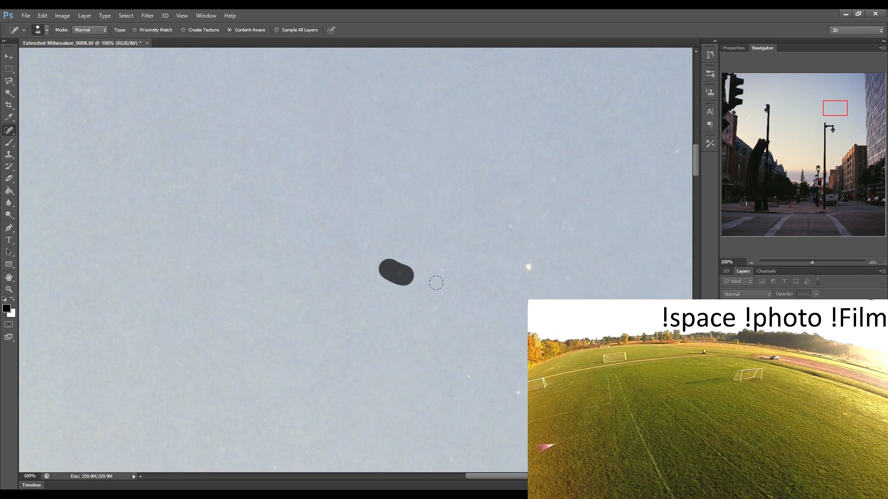
pyautogui.click(529, 267)
pyautogui.click(553, 177)
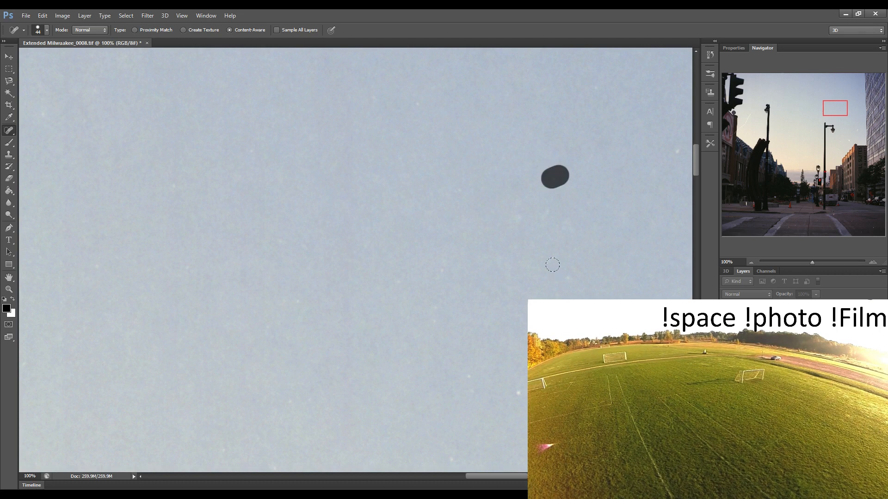
pyautogui.click(565, 278)
pyautogui.click(465, 370)
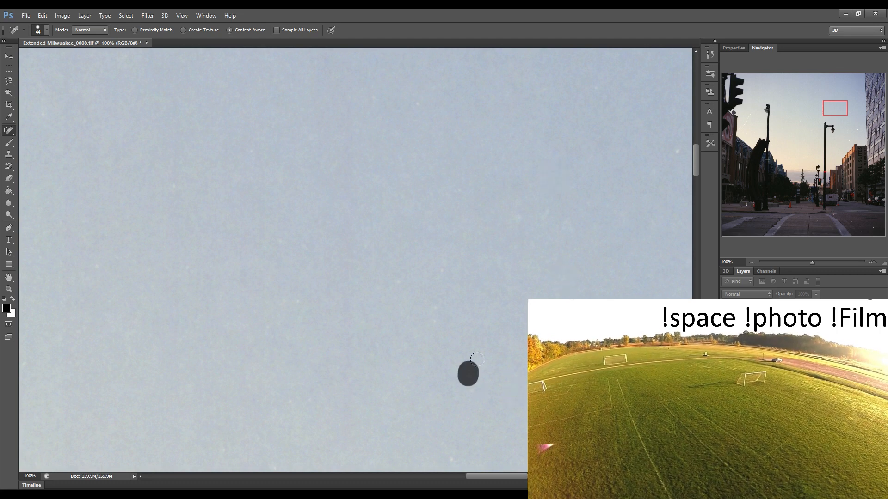
pyautogui.moveTo(465, 371); pyautogui.dragTo(306, 296)
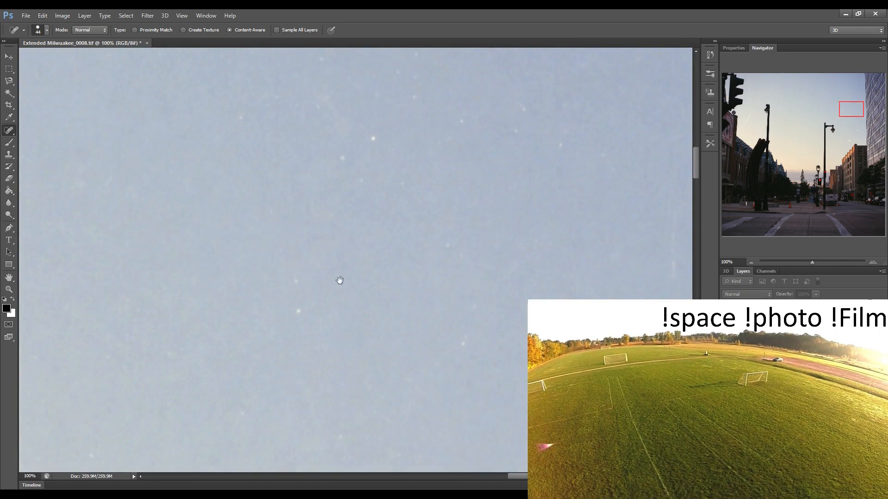
# Heal the white specks across the upper part of the sky patch between the right street lamp and the glass tower
pyautogui.click(234, 112)
pyautogui.click(210, 136)
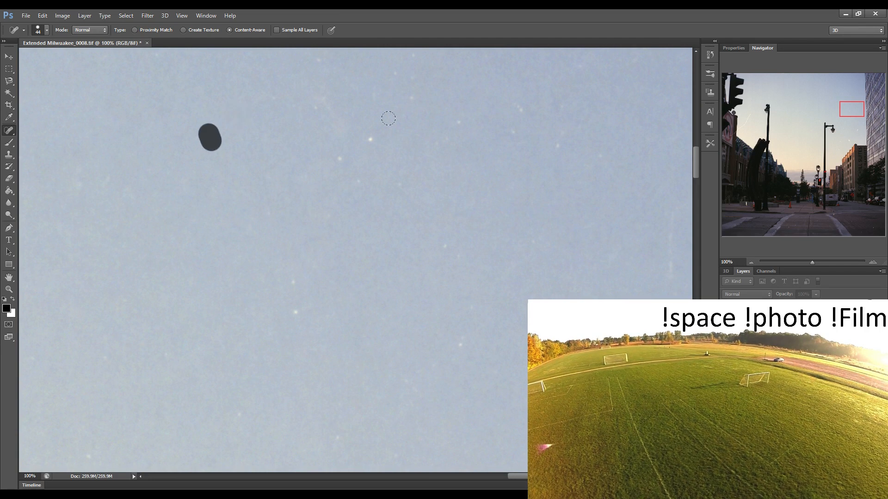
pyautogui.moveTo(412, 74); pyautogui.dragTo(413, 107)
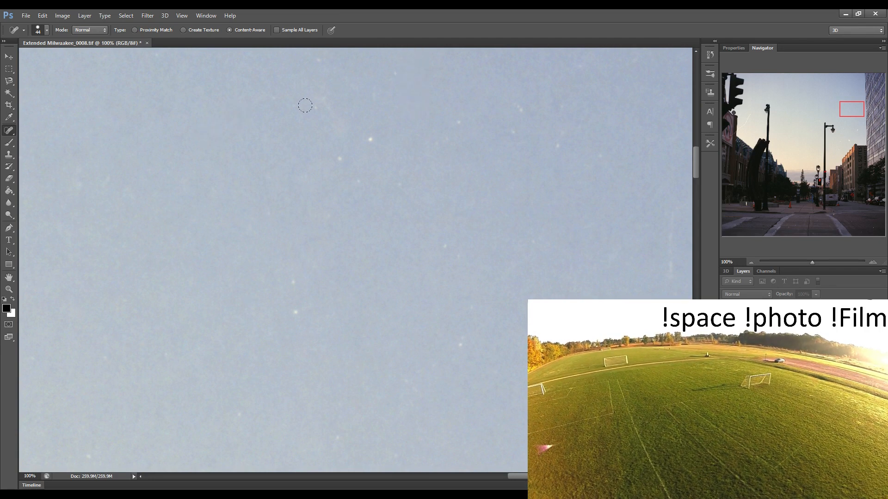
pyautogui.click(312, 102)
pyautogui.click(319, 64)
pyautogui.moveTo(396, 65); pyautogui.dragTo(367, 101)
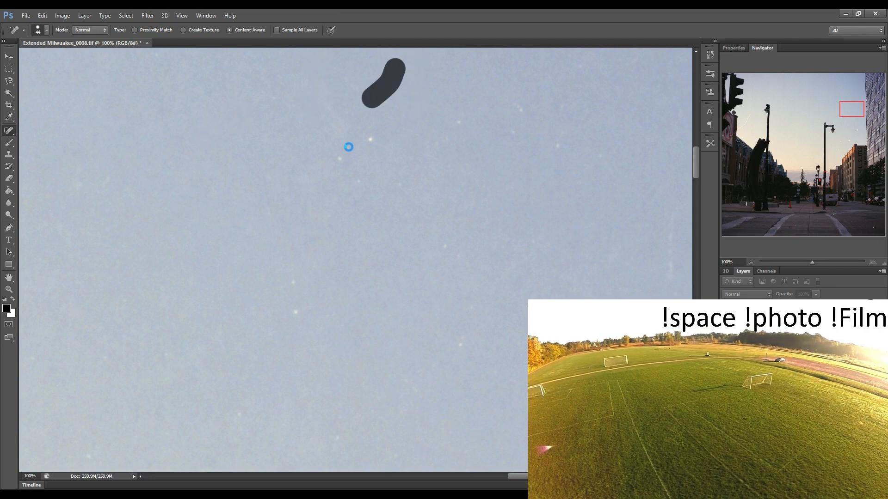
pyautogui.click(343, 162)
pyautogui.click(368, 138)
pyautogui.click(357, 184)
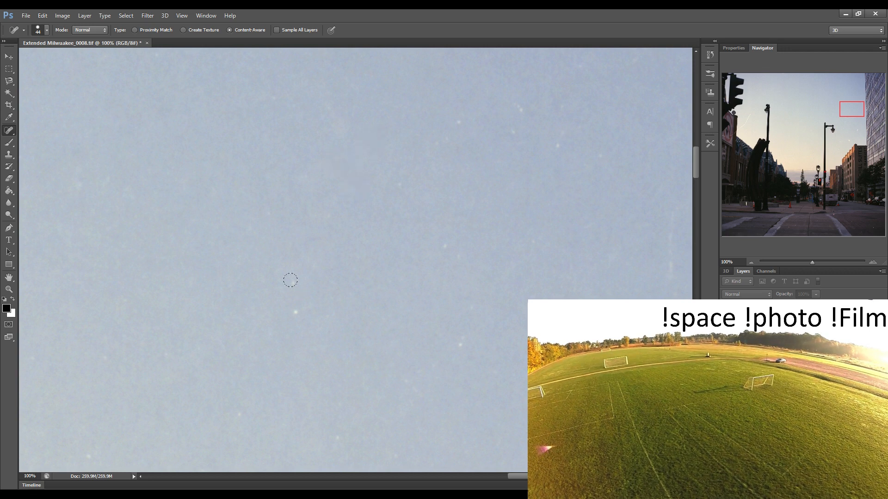
# Heal the remaining bright specks below and right of the cleaned patch in the sky near the glass tower
pyautogui.moveTo(291, 278); pyautogui.dragTo(290, 324)
pyautogui.click(463, 343)
pyautogui.click(473, 306)
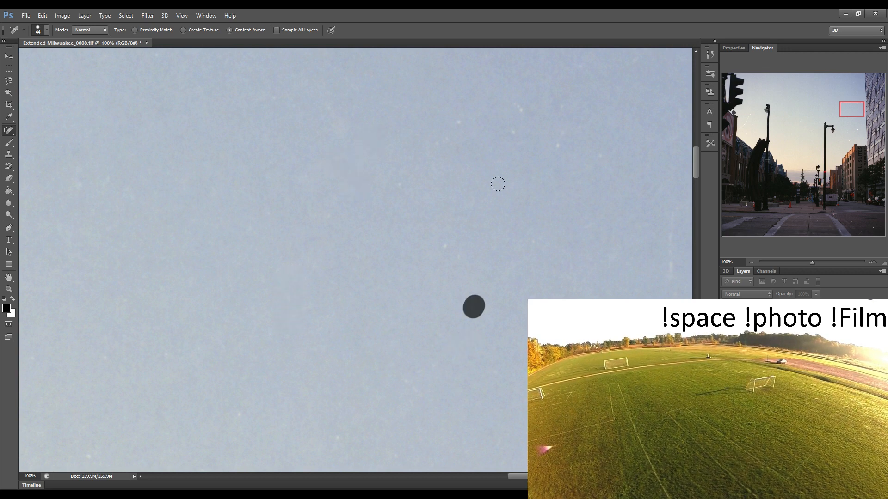
pyautogui.moveTo(521, 104); pyautogui.dragTo(513, 135)
pyautogui.click(457, 121)
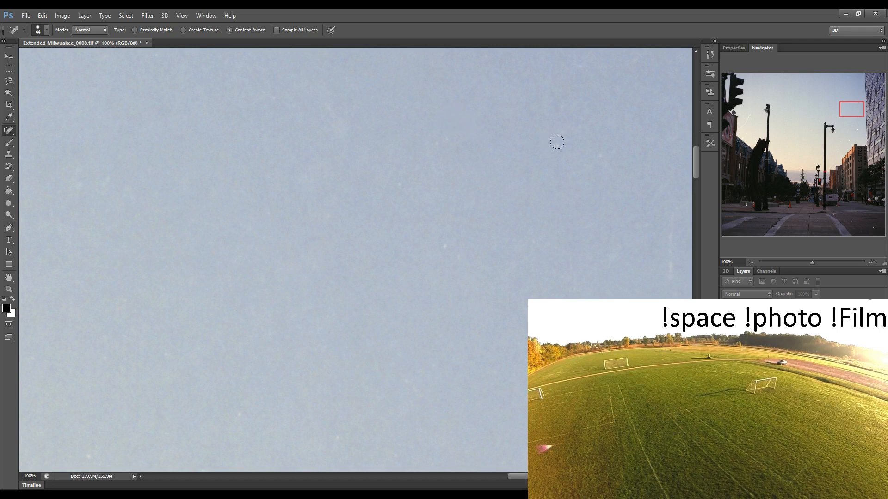
pyautogui.click(558, 144)
# Heal the faint specks, the vertical scratch and the bright white mark in the sky directly beside the glass tower's edge
pyautogui.moveTo(512, 240); pyautogui.dragTo(341, 228)
pyautogui.click(262, 366)
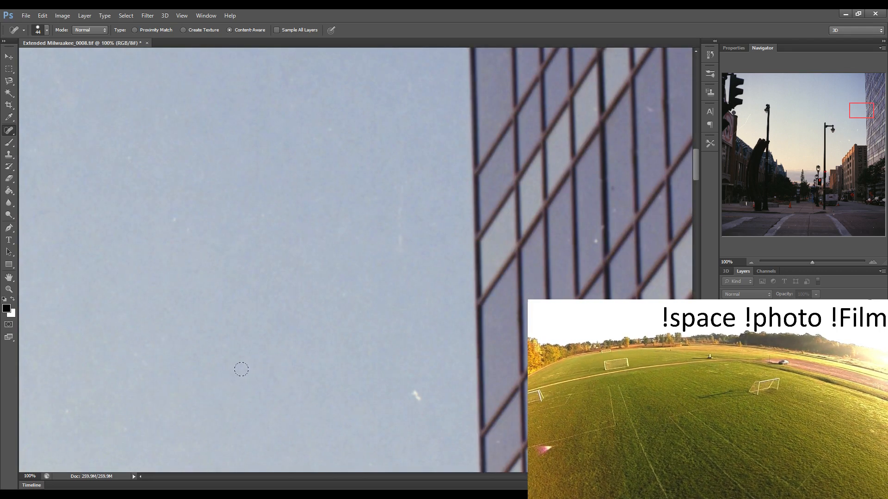
pyautogui.click(246, 374)
pyautogui.click(264, 390)
pyautogui.moveTo(174, 222); pyautogui.dragTo(189, 232)
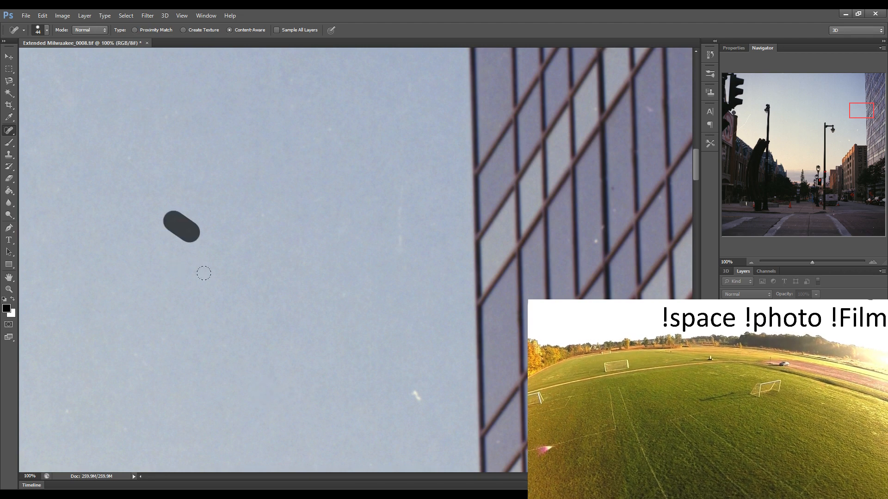
pyautogui.moveTo(402, 176); pyautogui.dragTo(401, 255)
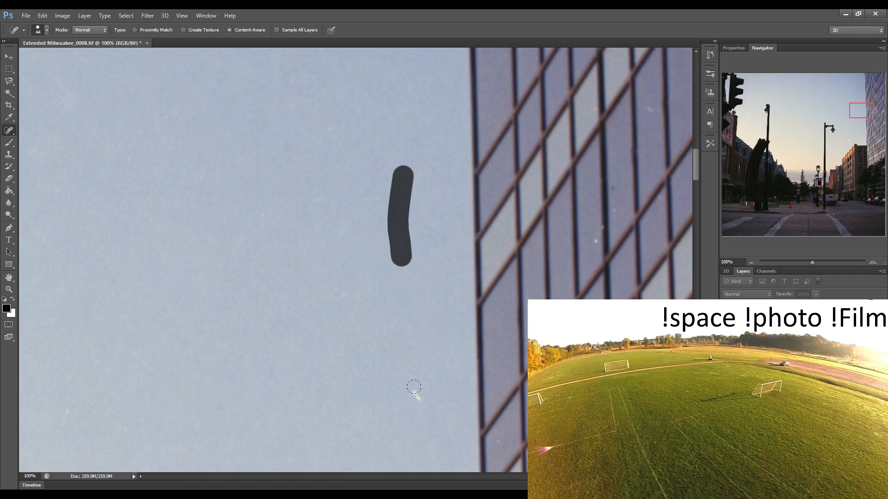
pyautogui.click(416, 394)
# Heal the white specks and the small curved scratch on the glass tower's facade
pyautogui.click(592, 244)
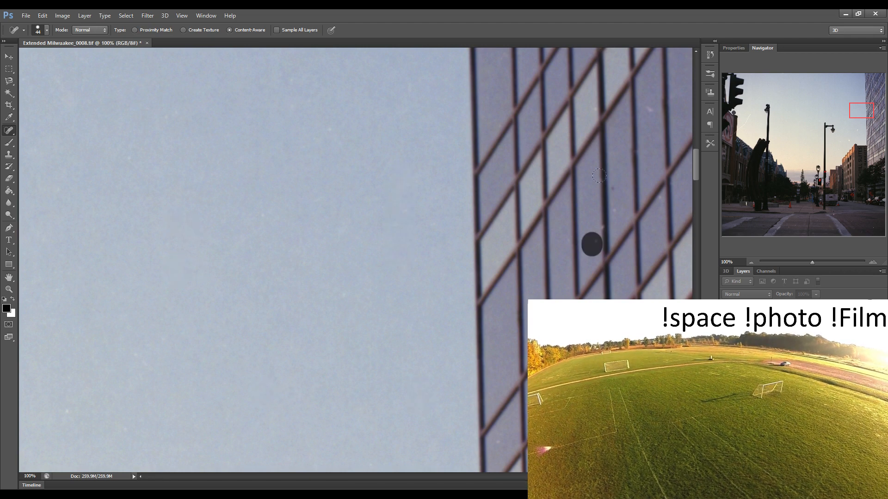
pyautogui.click(646, 105)
pyautogui.moveTo(493, 219)
pyautogui.mouseDown()
pyautogui.moveTo(311, 224)
pyautogui.moveTo(409, 218)
pyautogui.moveTo(383, 219)
pyautogui.mouseUp()
pyautogui.click(368, 180)
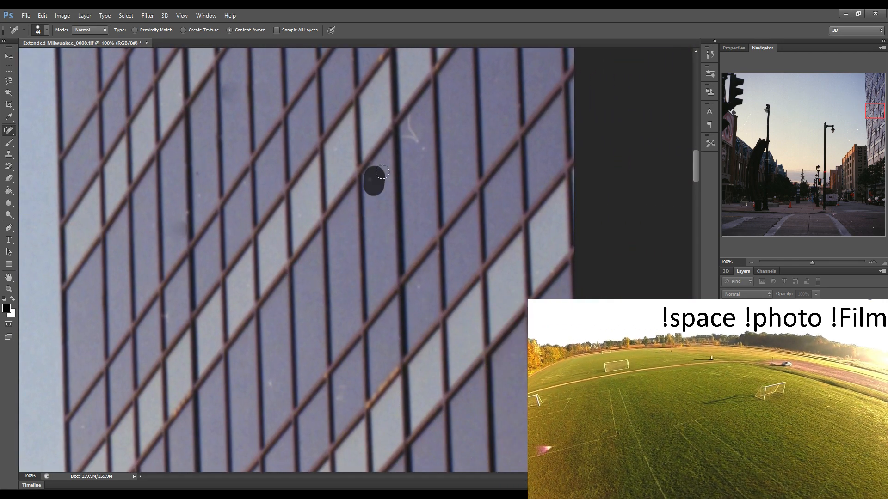
pyautogui.moveTo(409, 117); pyautogui.dragTo(420, 151)
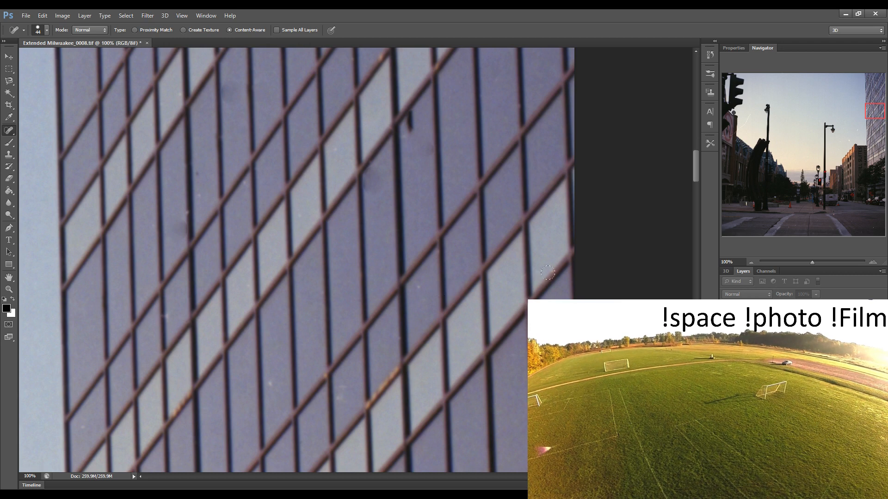
pyautogui.click(418, 290)
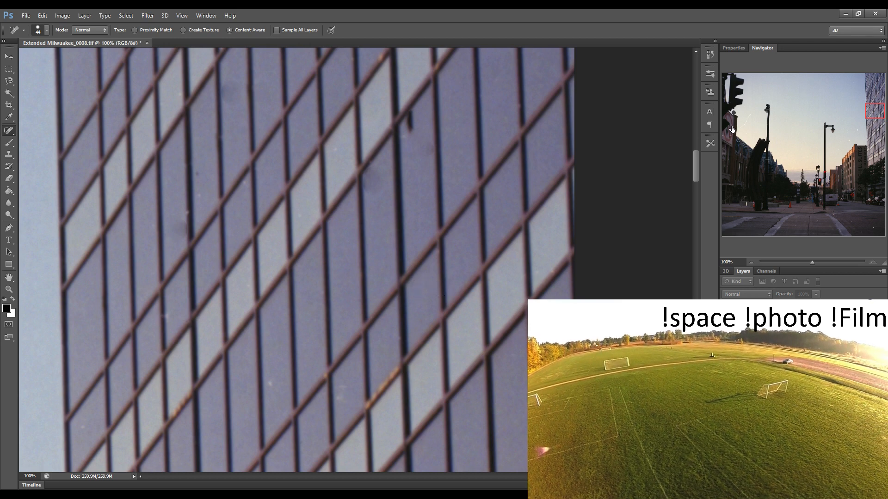
# Heal the dust specks on the blurred sign at the photo's left edge and on the dark brick wall beside it
pyautogui.click(732, 131)
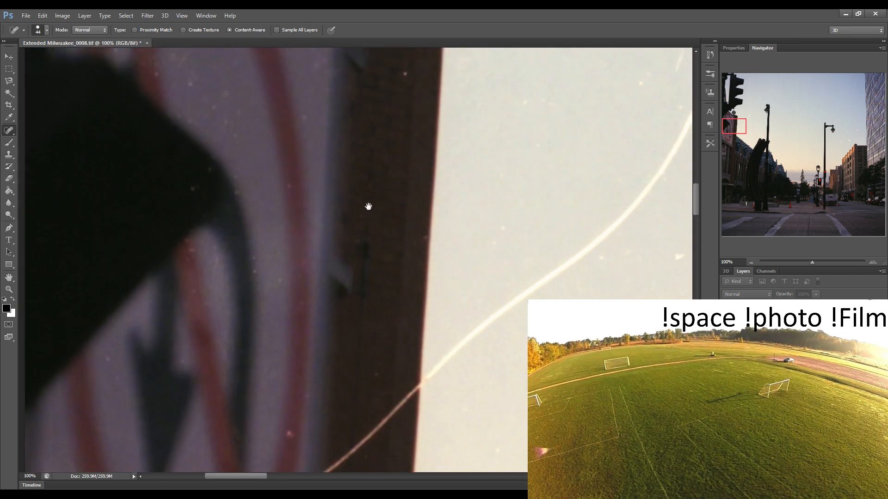
pyautogui.click(196, 86)
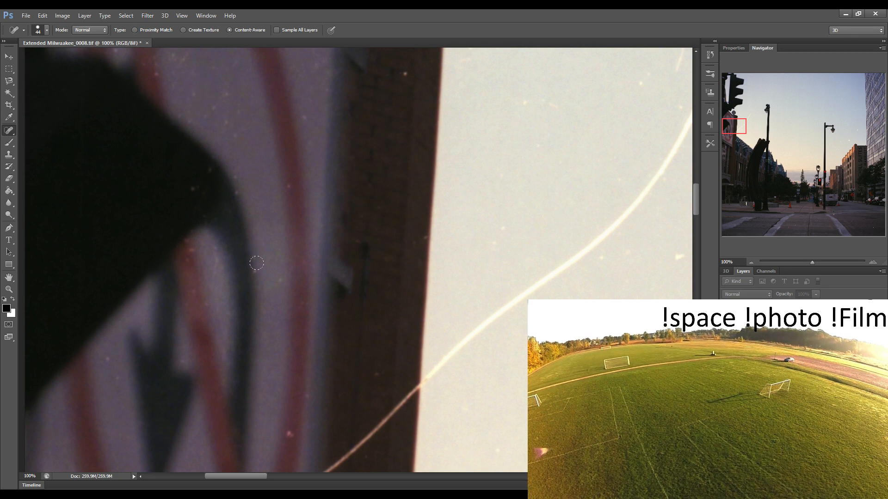
pyautogui.click(269, 273)
pyautogui.moveTo(232, 111); pyautogui.dragTo(236, 139)
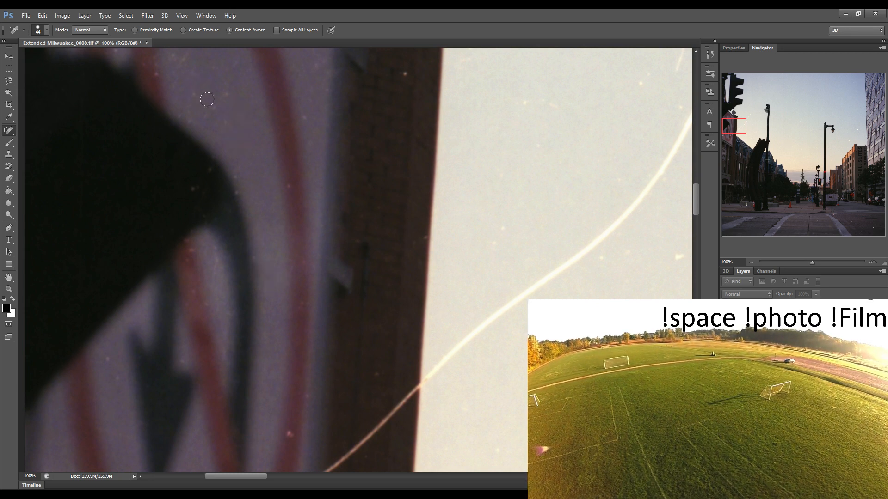
pyautogui.click(203, 92)
pyautogui.click(308, 121)
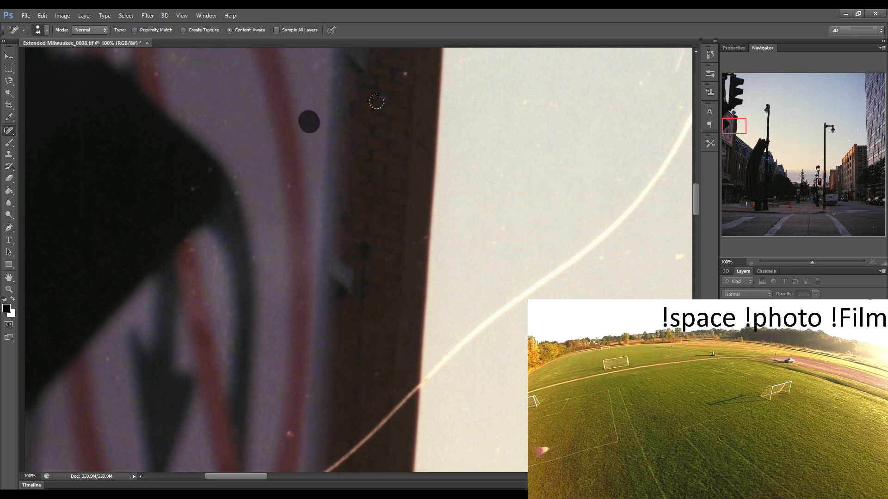
pyautogui.click(403, 73)
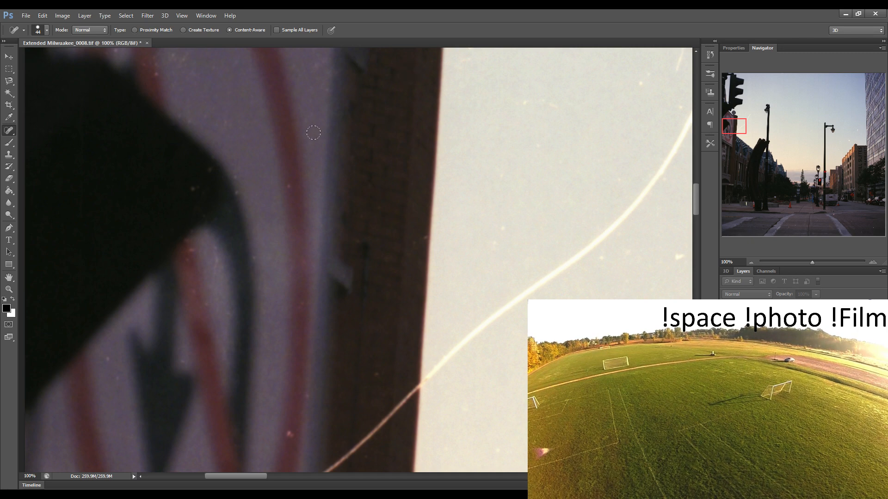
pyautogui.click(288, 435)
pyautogui.click(311, 400)
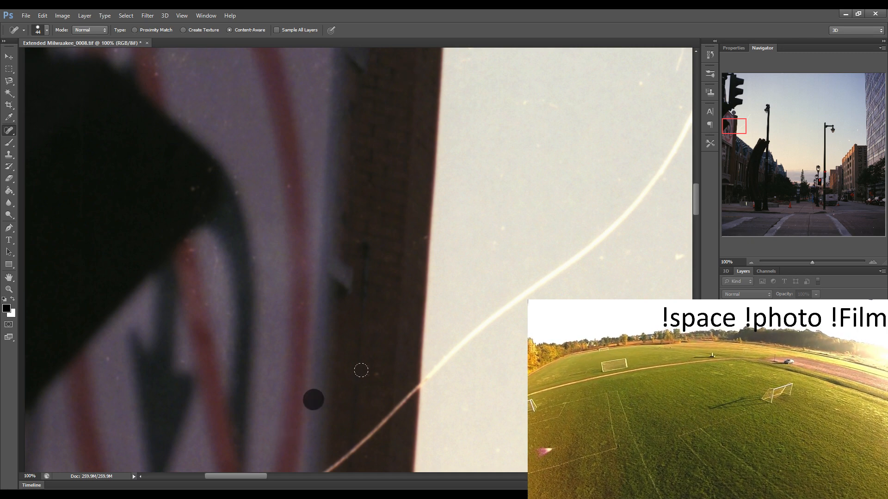
pyautogui.click(374, 372)
# Heal the long curved hair line running from the blurred sign across the brick wall into the sky
pyautogui.moveTo(359, 404); pyautogui.dragTo(384, 284)
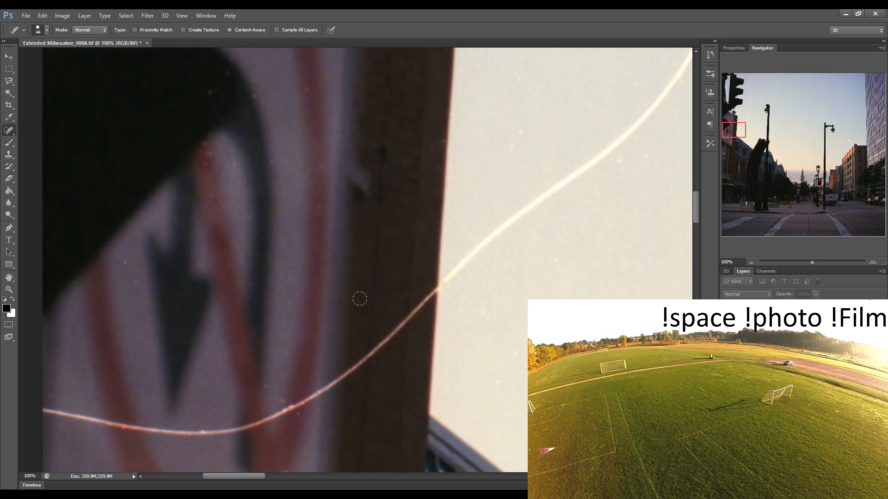
pyautogui.moveTo(50, 406)
pyautogui.mouseDown()
pyautogui.moveTo(199, 430)
pyautogui.moveTo(265, 419)
pyautogui.moveTo(364, 357)
pyautogui.moveTo(492, 227)
pyautogui.moveTo(632, 119)
pyautogui.mouseUp()
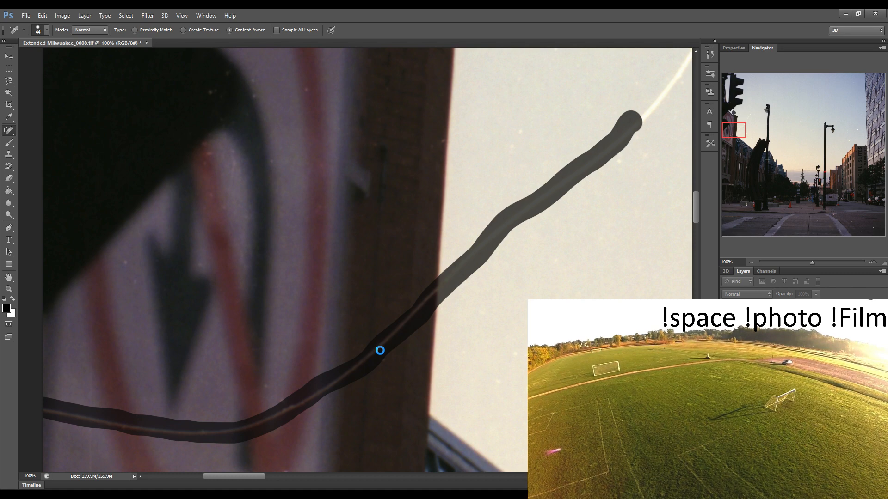
pyautogui.moveTo(380, 350); pyautogui.dragTo(377, 348)
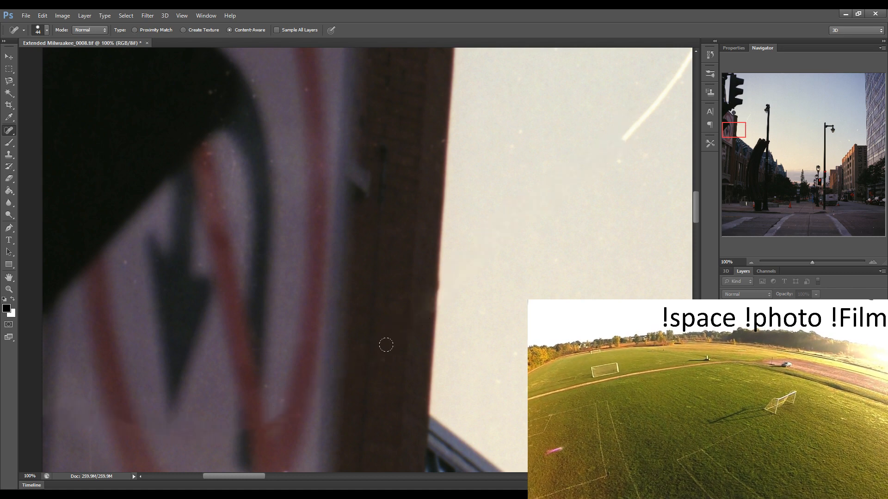
# Heal the rest of the curved hair line in the sky and the short thin scratch beside it
pyautogui.moveTo(445, 291); pyautogui.dragTo(293, 331)
pyautogui.moveTo(599, 260)
pyautogui.mouseDown()
pyautogui.moveTo(401, 296)
pyautogui.moveTo(301, 418)
pyautogui.mouseUp()
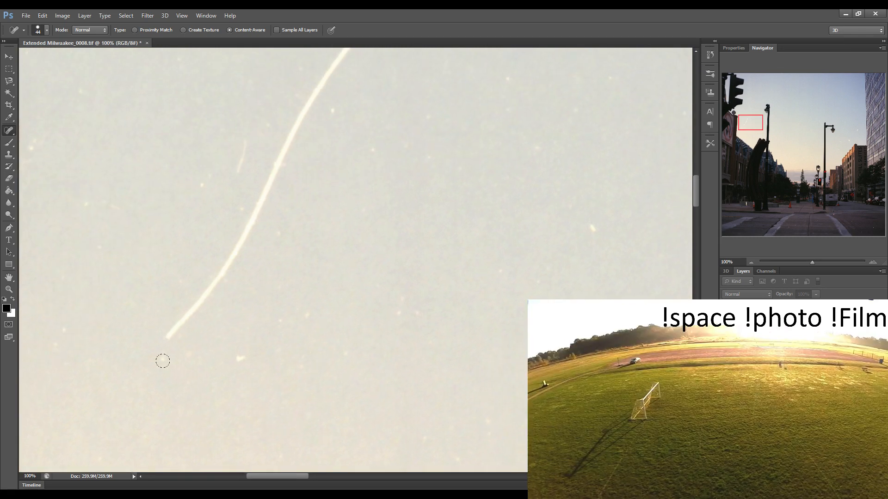
pyautogui.moveTo(164, 363)
pyautogui.mouseDown()
pyautogui.moveTo(186, 307)
pyautogui.moveTo(242, 240)
pyautogui.moveTo(268, 165)
pyautogui.moveTo(336, 47)
pyautogui.mouseUp()
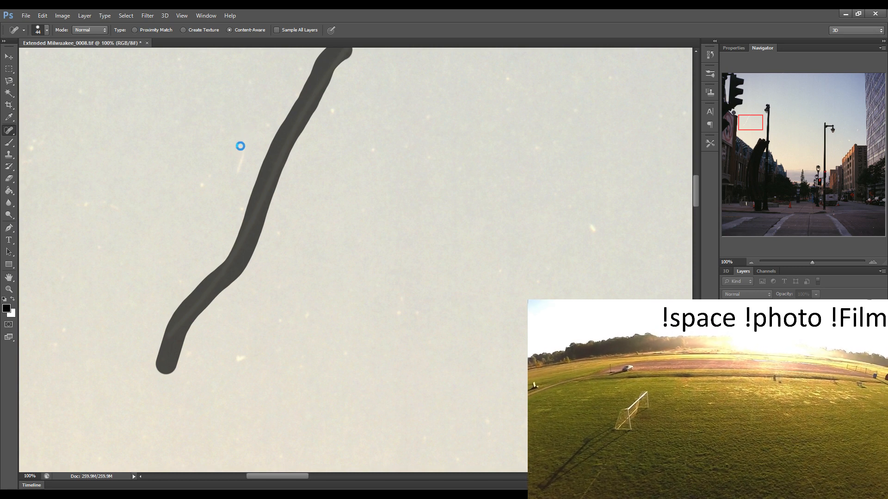
pyautogui.moveTo(248, 139); pyautogui.dragTo(232, 182)
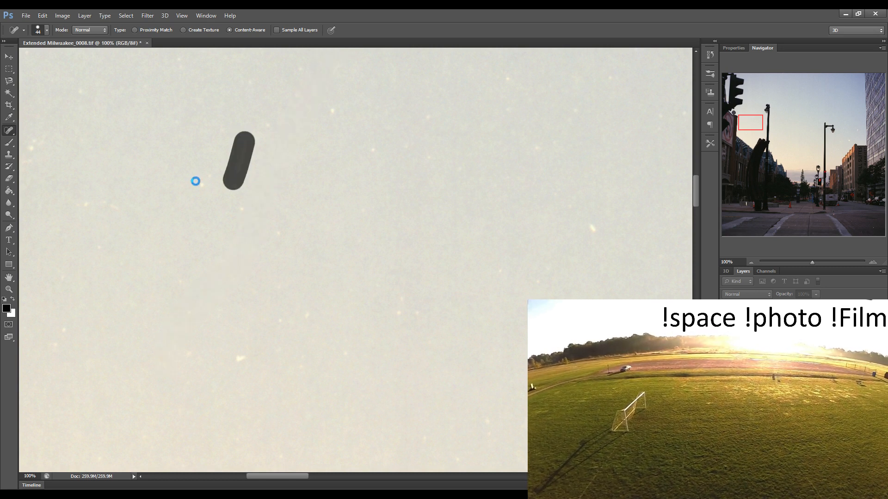
# Heal the scattered specks in the sky to the left of the left street lamp's head
pyautogui.moveTo(336, 181); pyautogui.dragTo(228, 345)
pyautogui.moveTo(250, 198); pyautogui.dragTo(231, 222)
pyautogui.moveTo(218, 271); pyautogui.dragTo(221, 283)
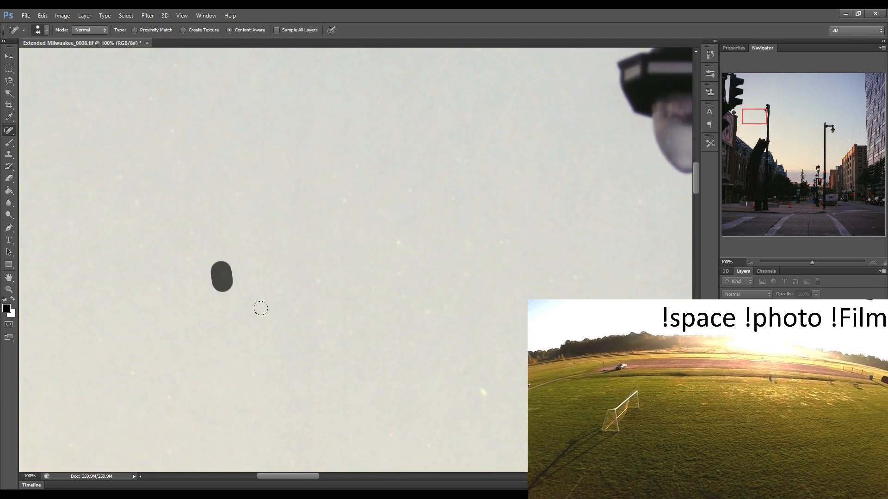
pyautogui.click(260, 308)
pyautogui.moveTo(400, 235); pyautogui.dragTo(400, 246)
pyautogui.click(464, 272)
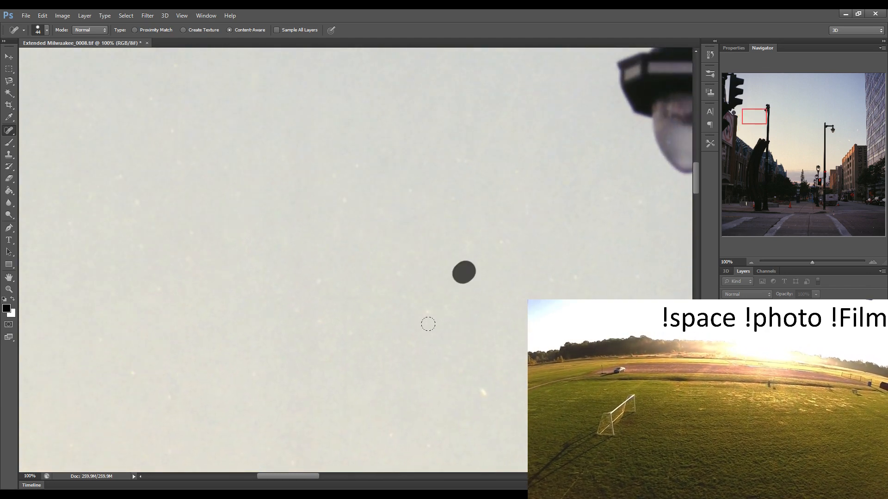
# Heal the specks on the top of the brick wall and the bright spots in the sky around the round disc above it
pyautogui.moveTo(413, 329); pyautogui.dragTo(626, 307)
pyautogui.moveTo(238, 258); pyautogui.dragTo(483, 273)
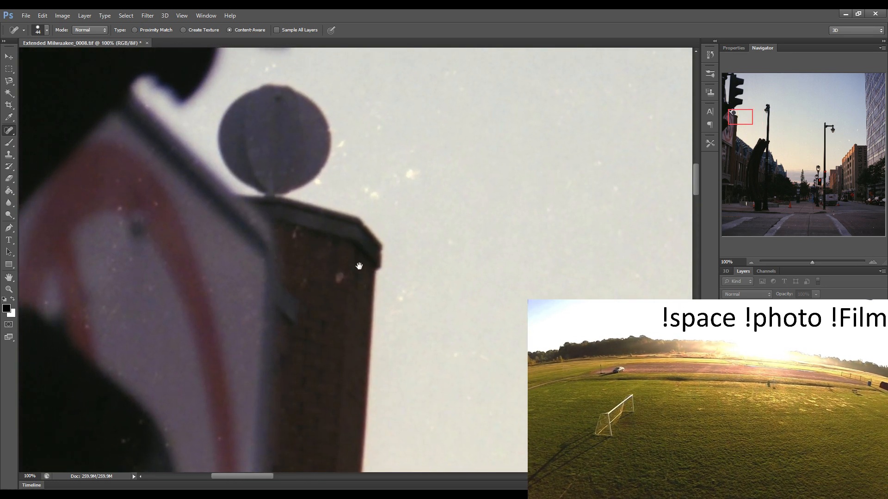
pyautogui.click(341, 277)
pyautogui.click(293, 233)
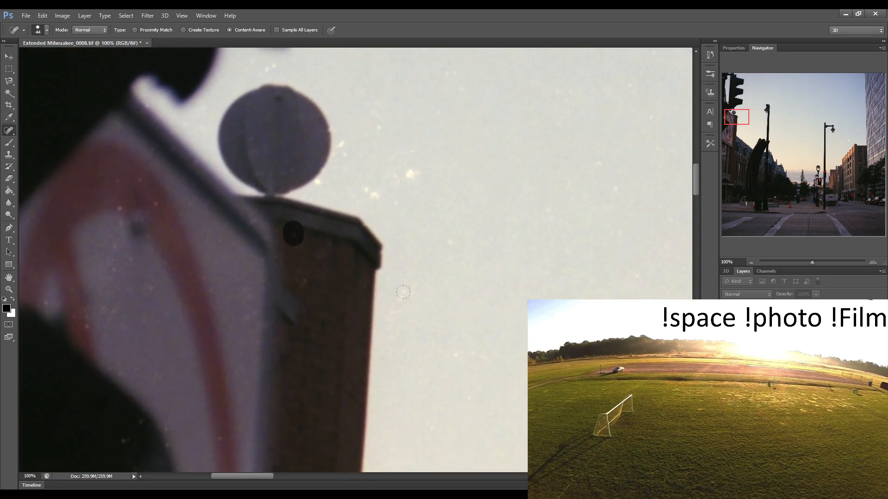
pyautogui.click(303, 277)
pyautogui.click(407, 300)
pyautogui.click(319, 181)
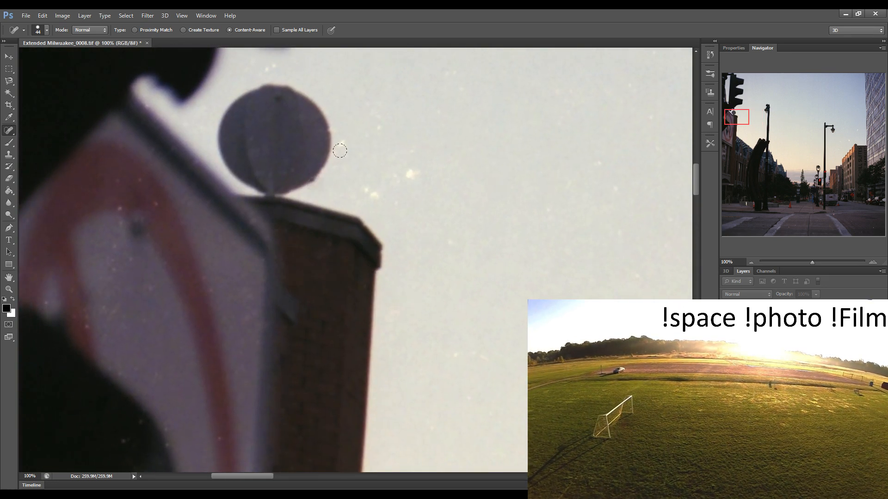
pyautogui.moveTo(343, 136)
pyautogui.mouseDown()
pyautogui.moveTo(378, 196)
pyautogui.moveTo(394, 166)
pyautogui.moveTo(413, 175)
pyautogui.mouseUp()
pyautogui.click(376, 126)
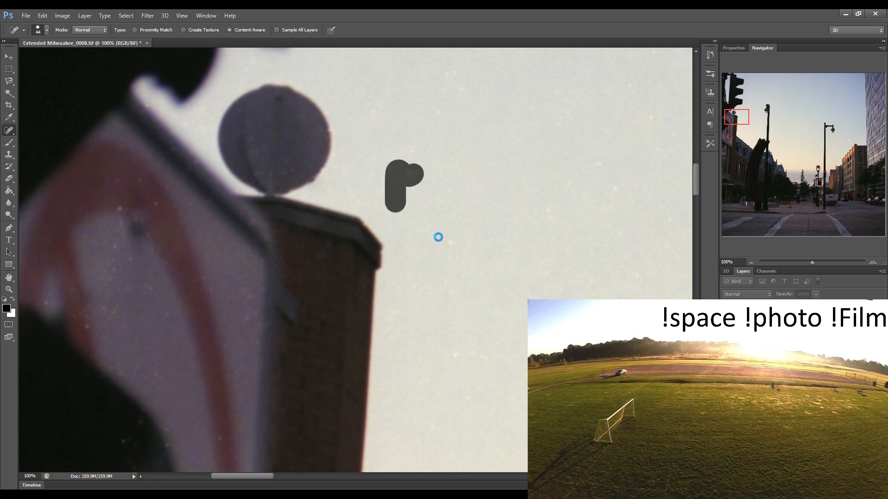
# Heal the bright specks in the sky on both sides of the left street lamp's post, below its globe
pyautogui.moveTo(405, 261); pyautogui.dragTo(286, 259)
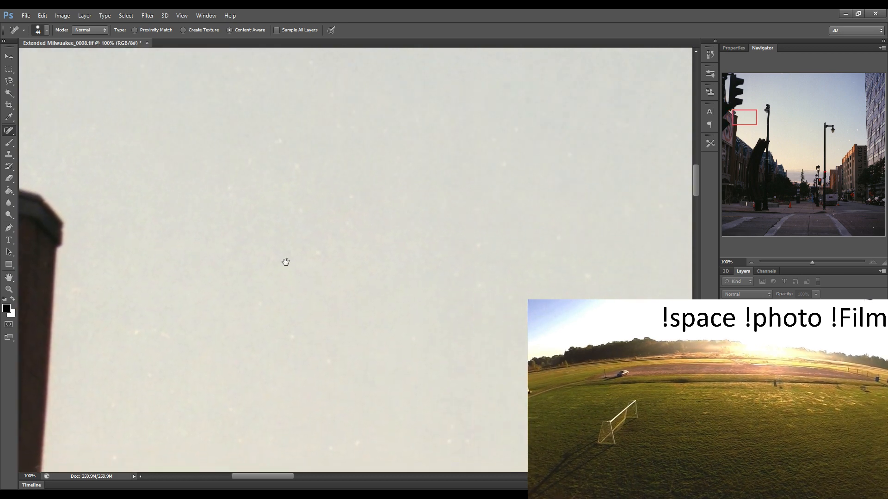
pyautogui.moveTo(355, 245); pyautogui.dragTo(264, 242)
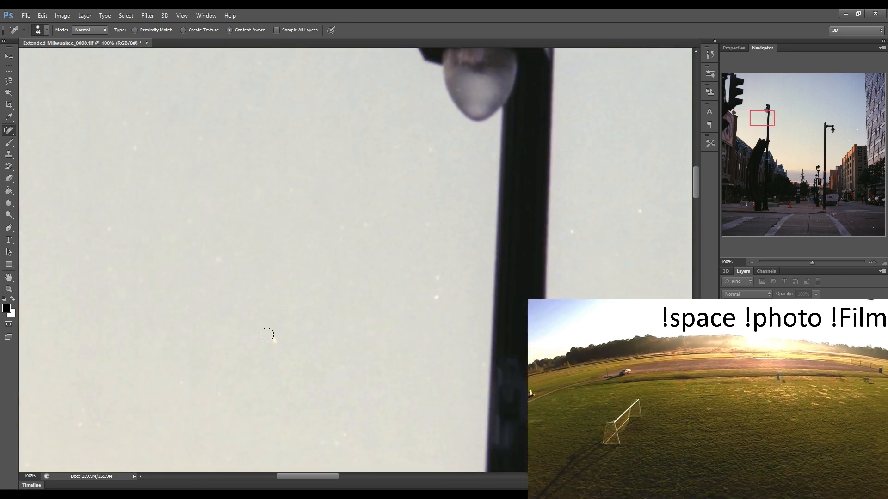
pyautogui.click(267, 338)
pyautogui.moveTo(432, 306); pyautogui.dragTo(434, 272)
pyautogui.click(446, 240)
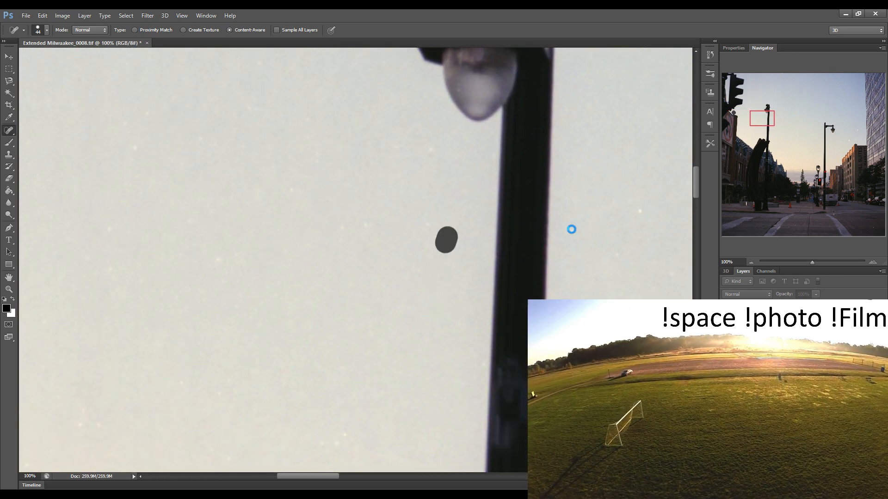
pyautogui.click(572, 232)
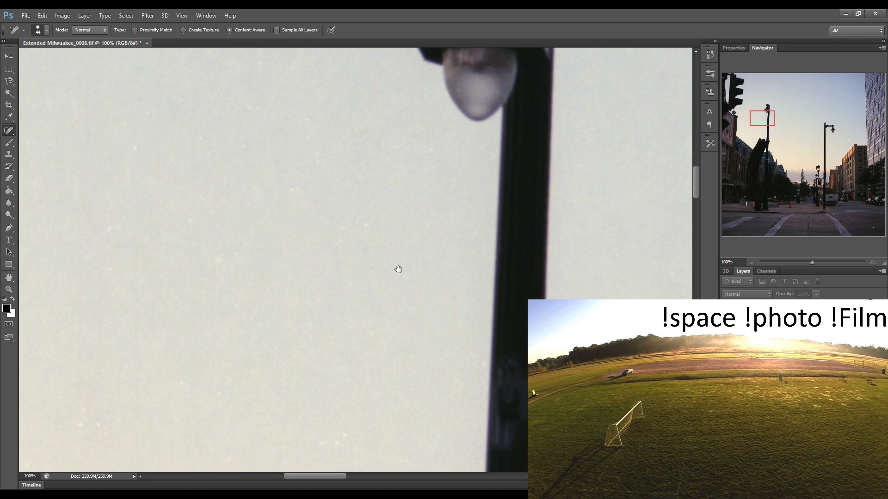
# Heal the faint specks in the open sky a short way to the right of the left street lamp's post
pyautogui.moveTo(398, 267); pyautogui.dragTo(270, 259)
pyautogui.moveTo(398, 262); pyautogui.dragTo(321, 251)
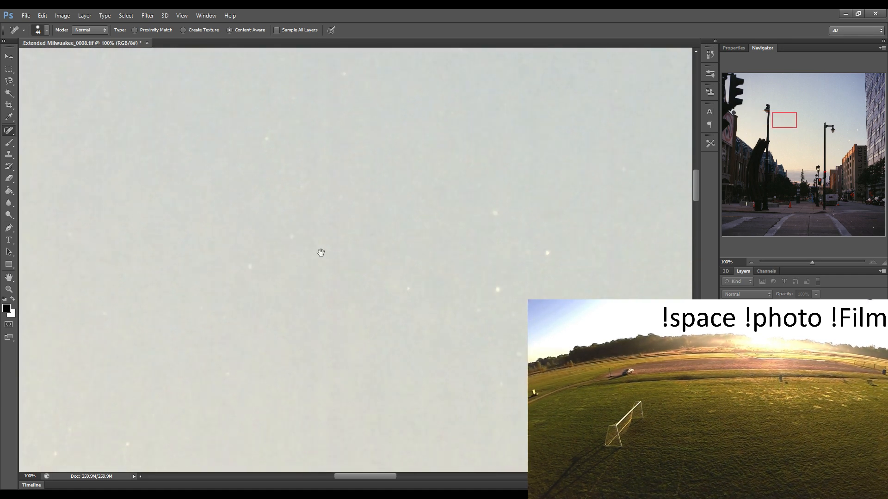
pyautogui.click(251, 267)
pyautogui.click(294, 233)
pyautogui.click(268, 140)
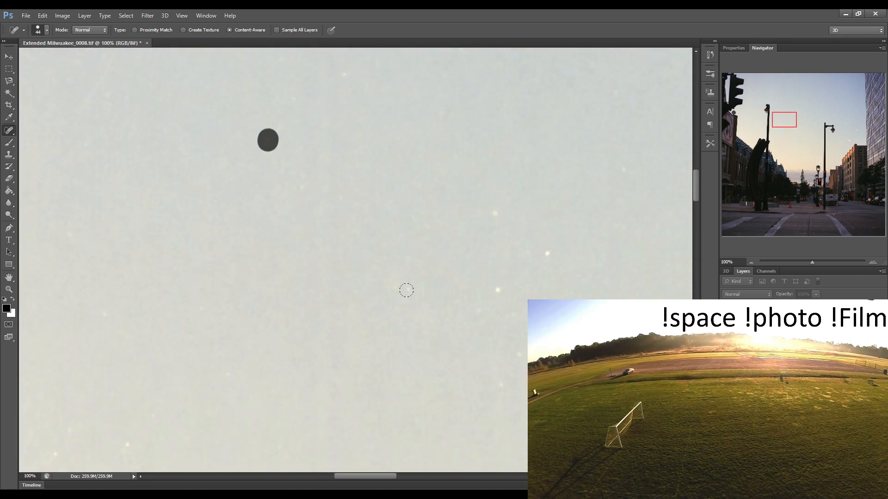
pyautogui.click(407, 292)
pyautogui.click(126, 447)
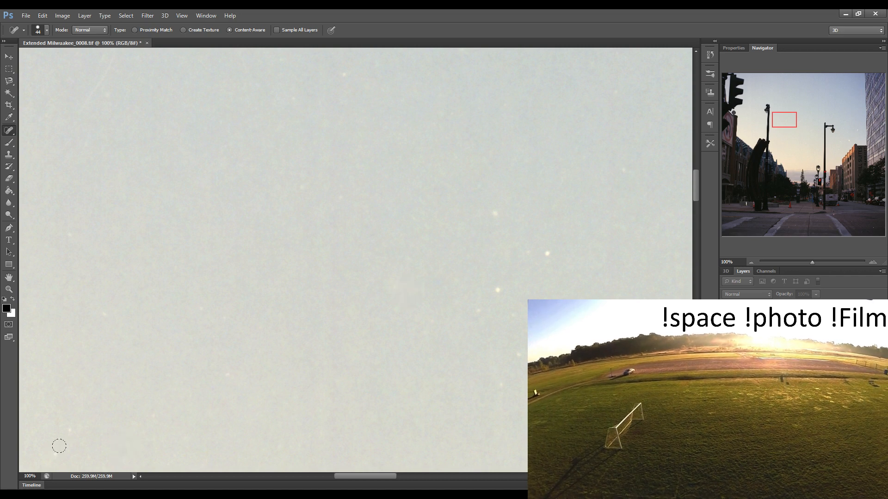
pyautogui.click(57, 453)
pyautogui.click(73, 428)
# Heal the group of brighter specks farther right in this patch of sky, brushing diagonally across the uppermost one
pyautogui.click(480, 309)
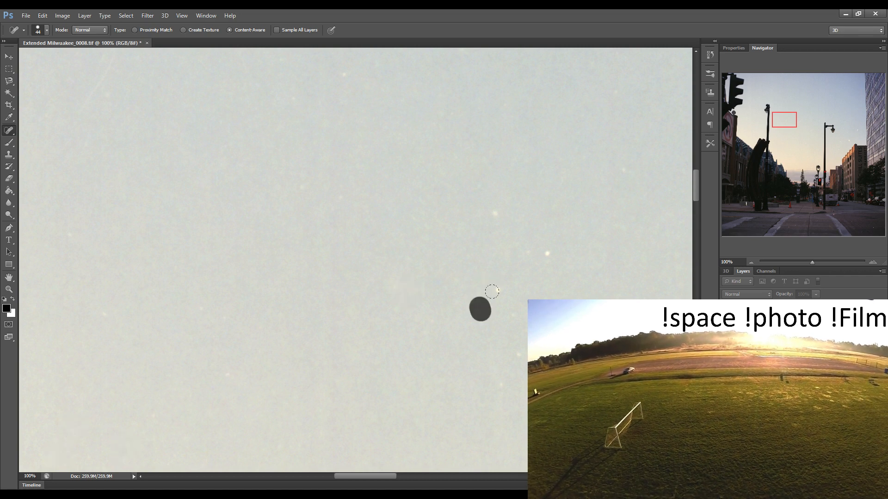
pyautogui.click(495, 285)
pyautogui.click(518, 357)
pyautogui.click(548, 254)
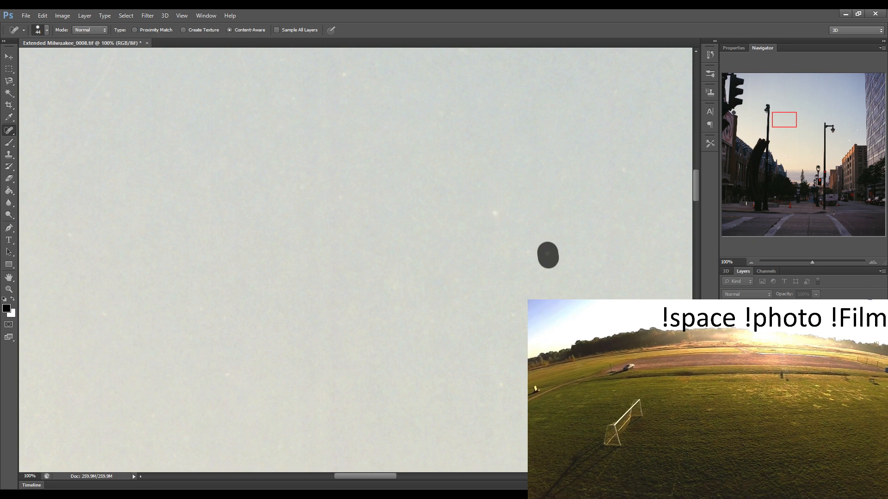
pyautogui.moveTo(496, 211); pyautogui.dragTo(578, 280)
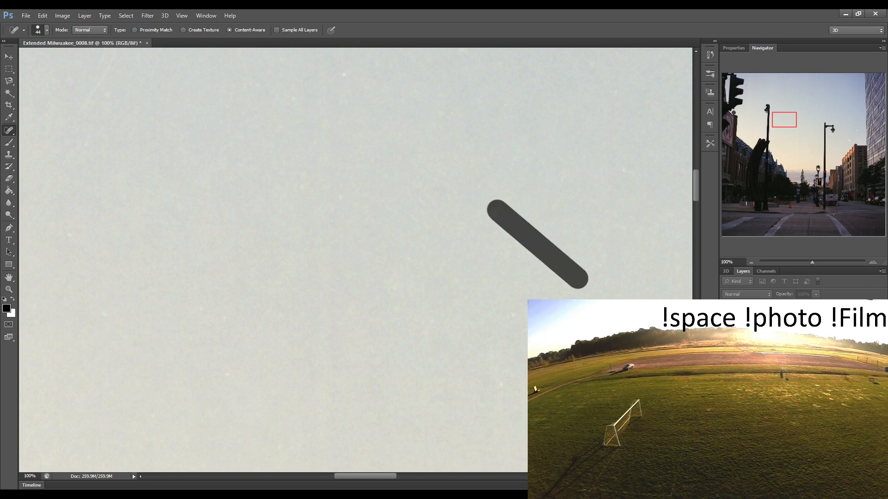
pyautogui.click(386, 425)
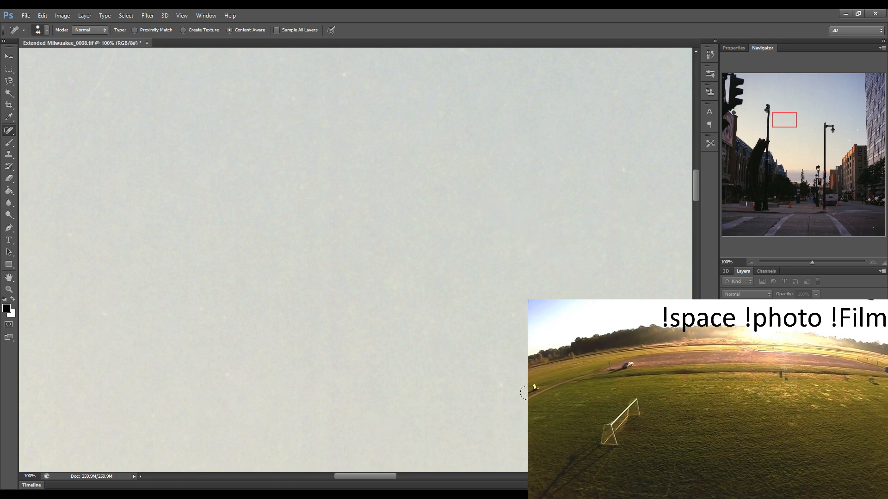
# Heal the large white spot and the small specks around it in the sky midway between the two street lamps
pyautogui.moveTo(510, 322); pyautogui.dragTo(355, 315)
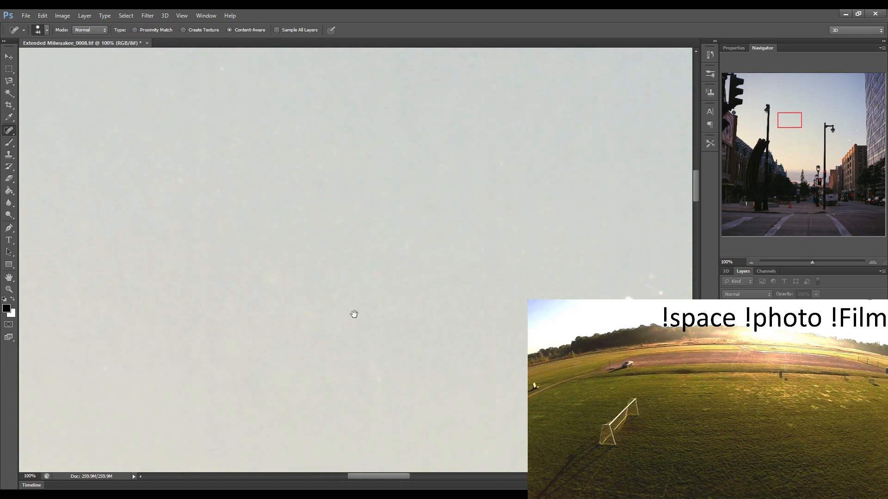
pyautogui.click(365, 277)
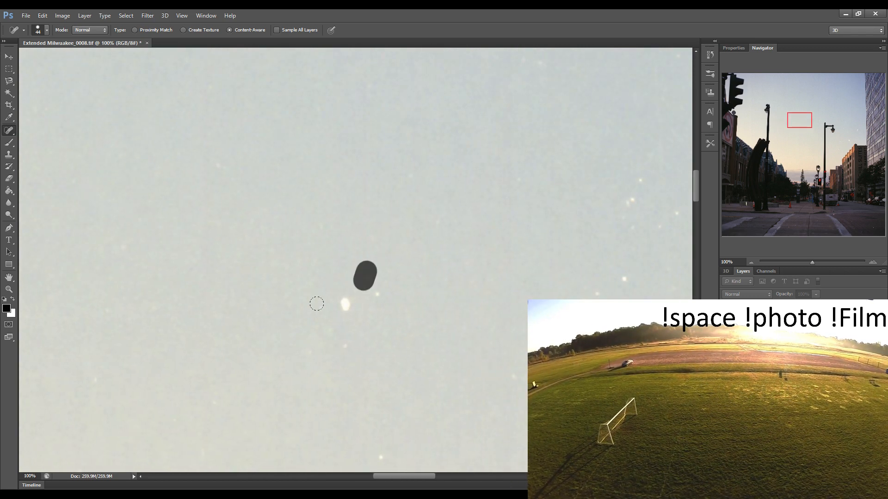
pyautogui.click(320, 305)
pyautogui.click(329, 334)
pyautogui.click(347, 349)
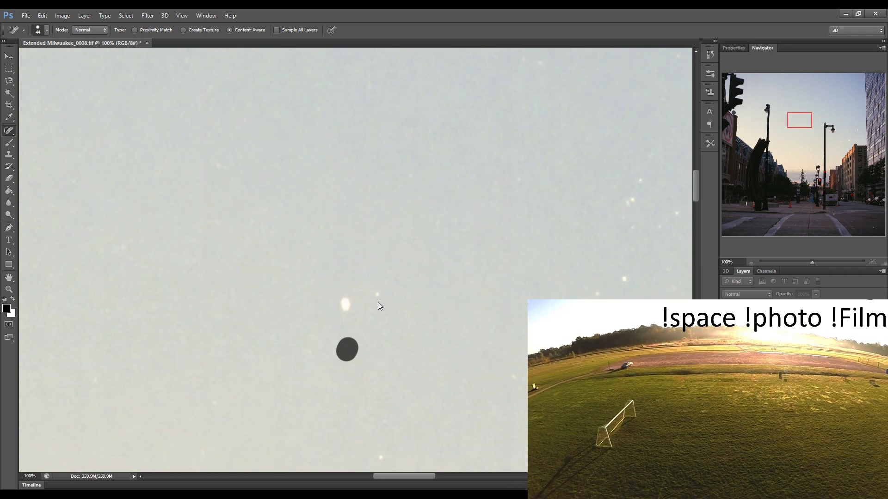
pyautogui.click(348, 305)
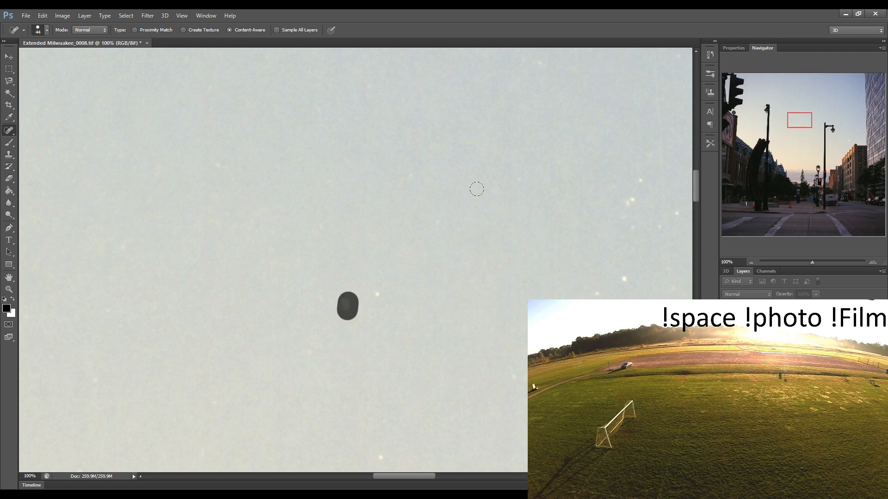
pyautogui.click(539, 60)
pyautogui.click(303, 95)
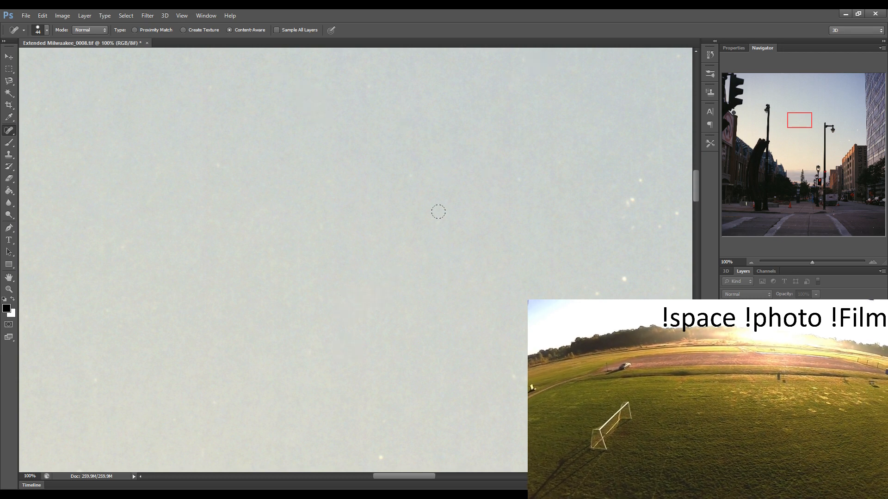
# Heal the upper part of the dense cluster of bright specks in the sky left of the right street lamp
pyautogui.moveTo(364, 215); pyautogui.dragTo(243, 221)
pyautogui.moveTo(354, 232); pyautogui.dragTo(377, 233)
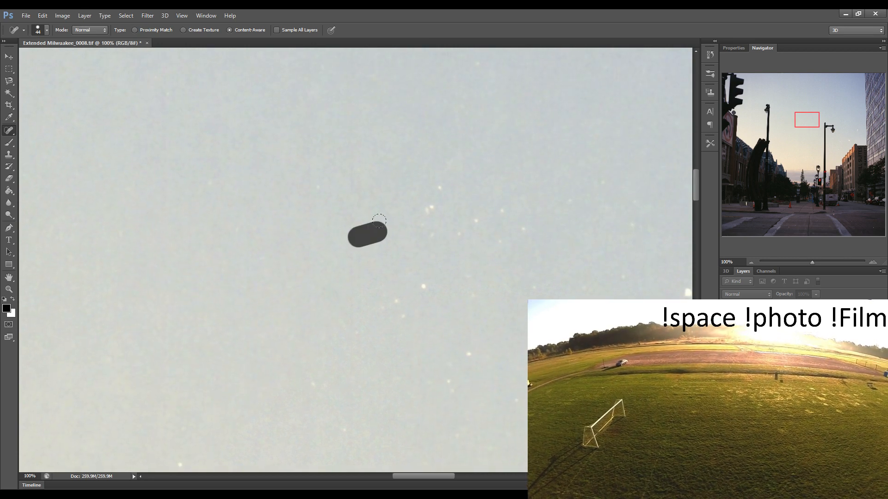
pyautogui.click(440, 184)
pyautogui.moveTo(433, 202)
pyautogui.mouseDown()
pyautogui.moveTo(419, 217)
pyautogui.moveTo(432, 238)
pyautogui.mouseUp()
pyautogui.click(457, 237)
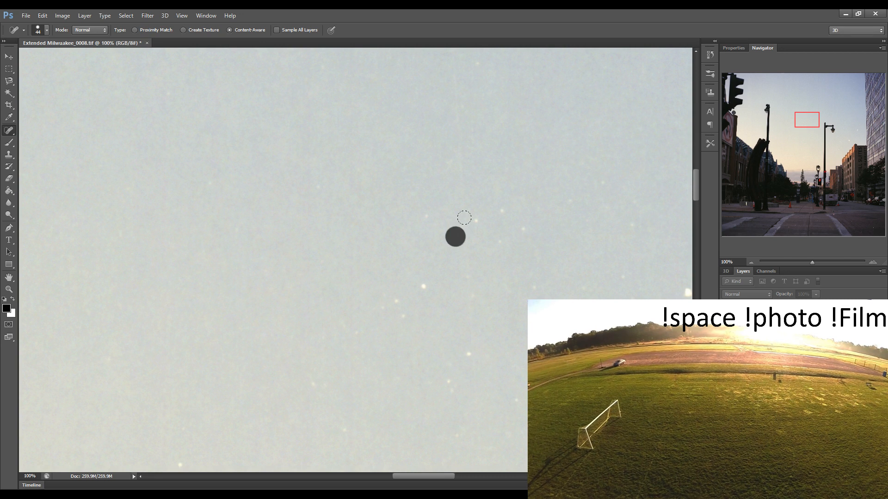
pyautogui.click(500, 210)
pyautogui.click(498, 246)
pyautogui.click(521, 230)
pyautogui.click(429, 219)
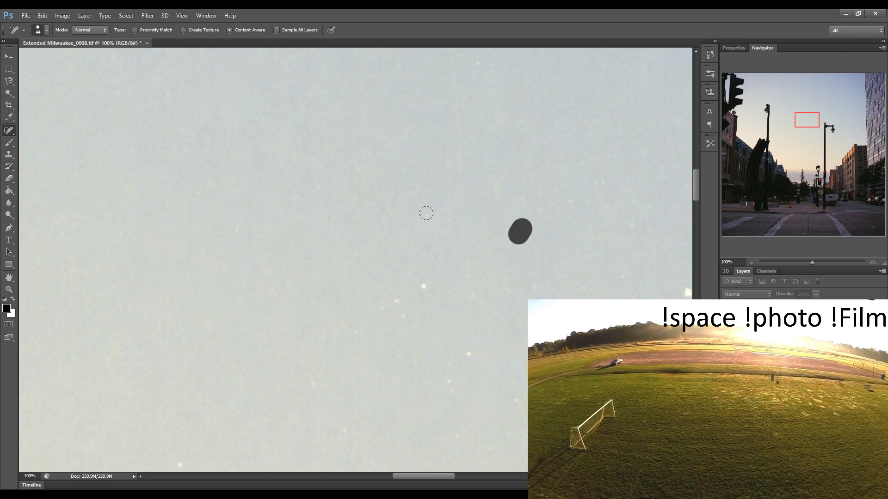
# Heal the lower specks of the same cluster in the sky left of the right street lamp
pyautogui.moveTo(380, 307); pyautogui.dragTo(401, 317)
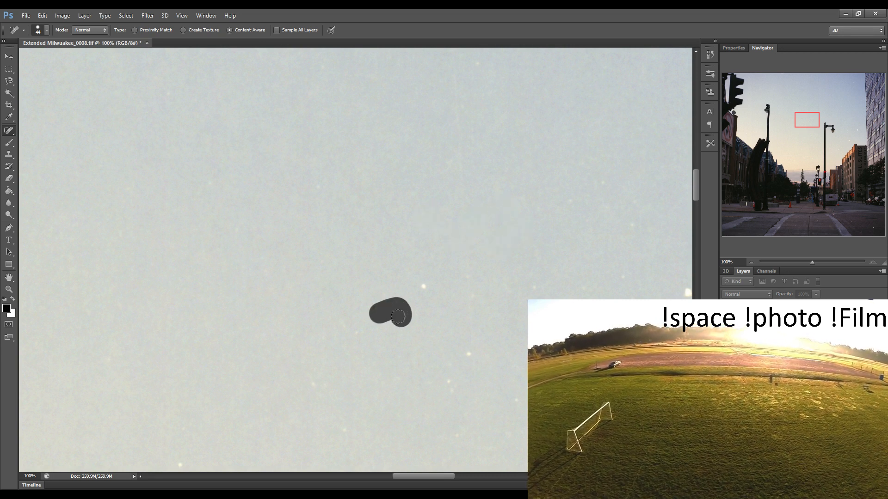
pyautogui.click(424, 284)
pyautogui.click(463, 354)
pyautogui.click(445, 382)
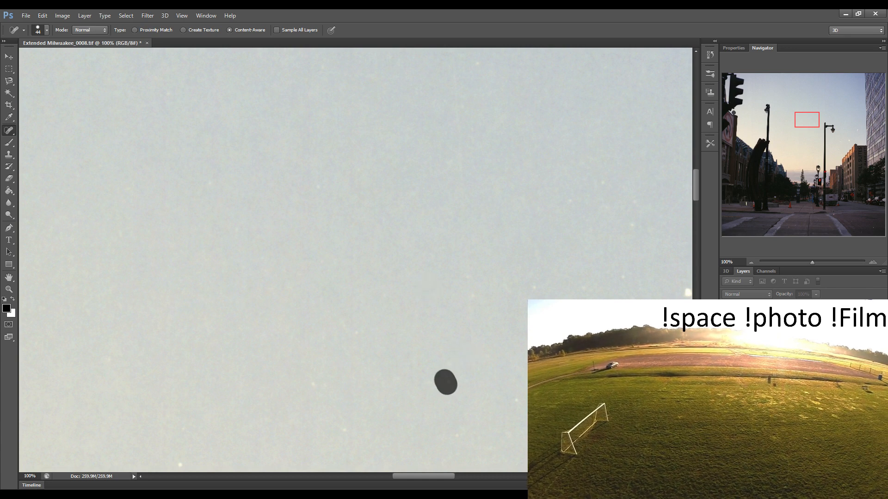
pyautogui.click(531, 291)
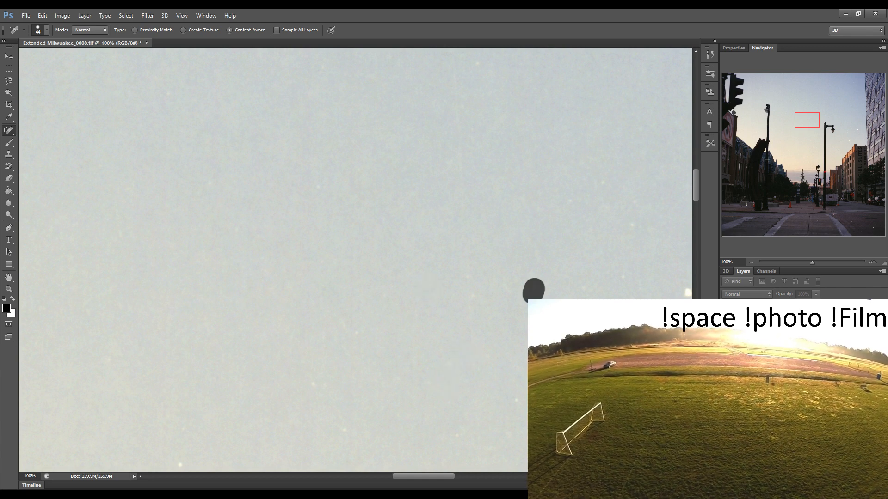
# Heal the bright irregular spots and small specks in the sky around the upper left of the right street lamp's pole tip
pyautogui.moveTo(482, 321); pyautogui.dragTo(367, 315)
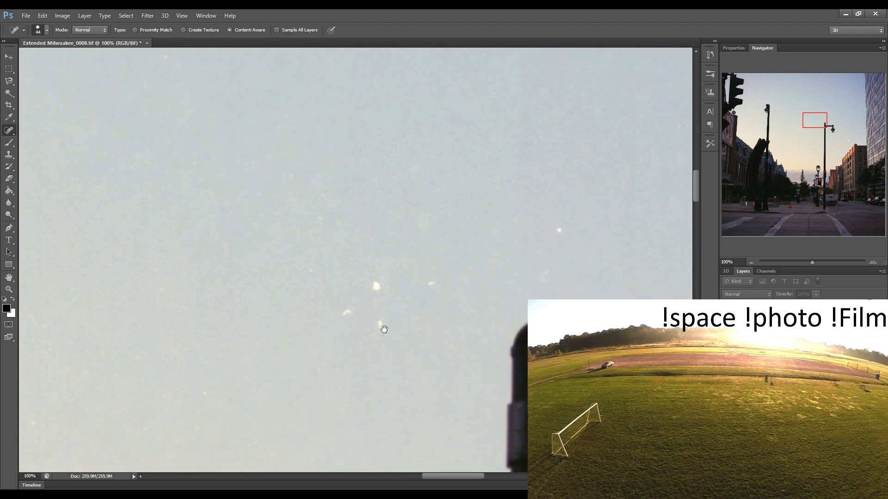
pyautogui.click(349, 316)
pyautogui.click(263, 421)
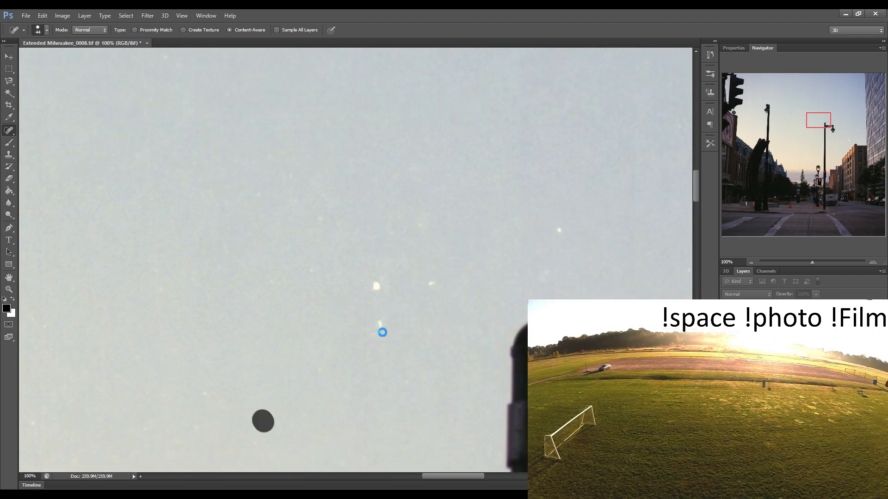
pyautogui.click(378, 326)
pyautogui.click(372, 285)
pyautogui.click(321, 218)
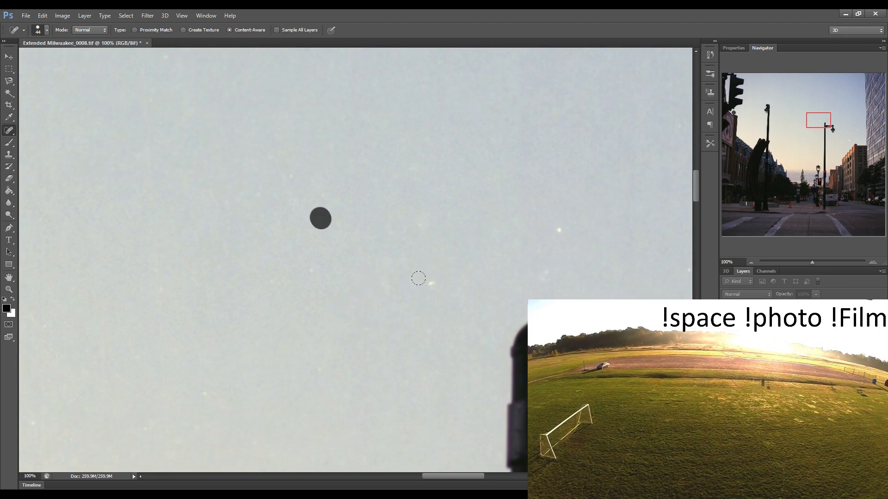
pyautogui.click(431, 283)
pyautogui.click(546, 275)
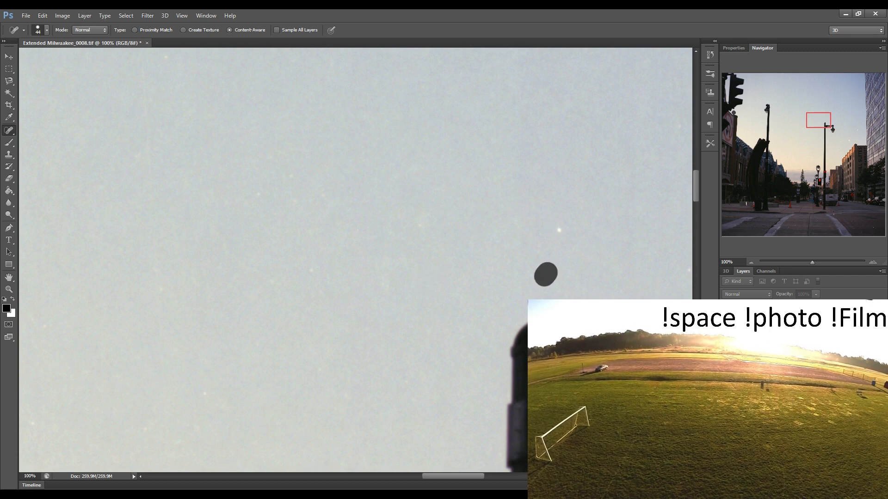
pyautogui.click(559, 231)
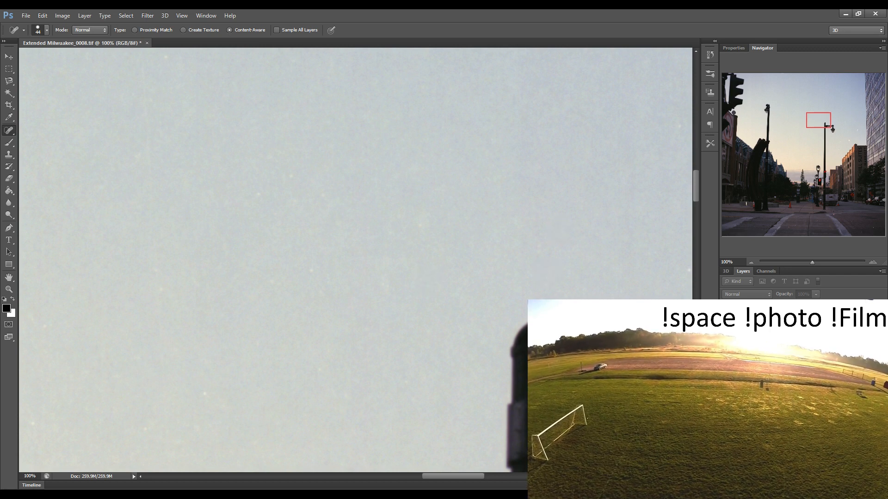
# Heal the specks in the sky above the right street lamp's arm and beside its end, including the spots farther up to the right
pyautogui.moveTo(509, 305); pyautogui.dragTo(246, 301)
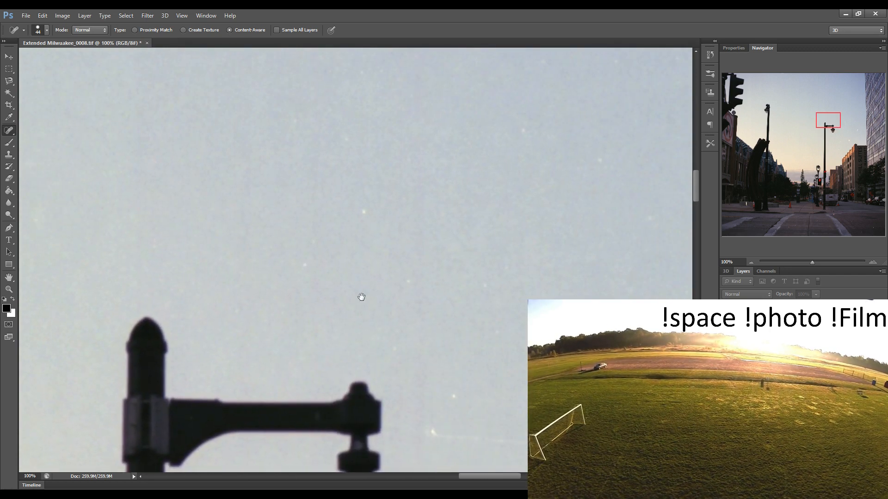
pyautogui.click(298, 261)
pyautogui.moveTo(319, 248); pyautogui.dragTo(372, 209)
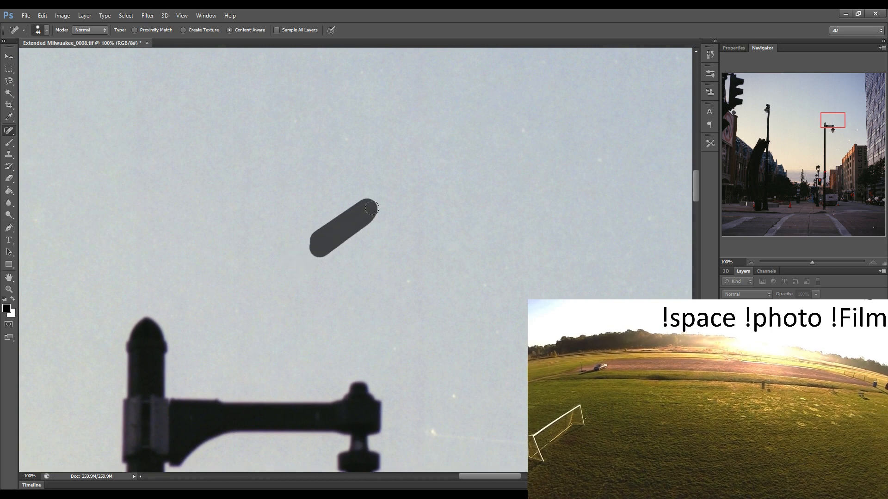
pyautogui.click(409, 279)
pyautogui.click(428, 434)
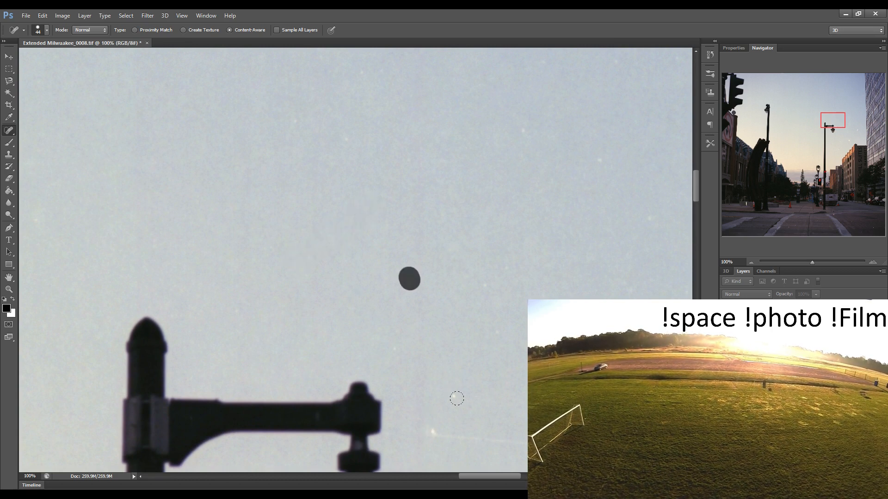
pyautogui.click(358, 317)
pyautogui.click(340, 137)
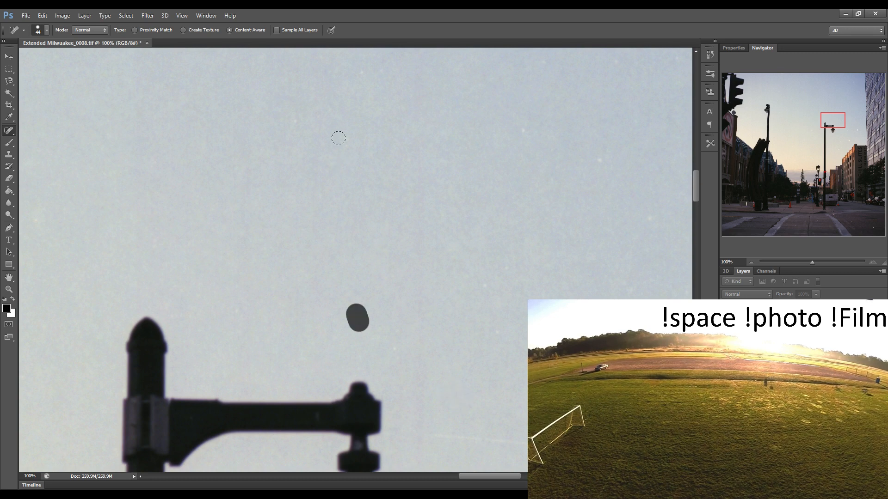
pyautogui.moveTo(490, 137)
pyautogui.mouseDown()
pyautogui.moveTo(600, 161)
pyautogui.moveTo(402, 248)
pyautogui.mouseUp()
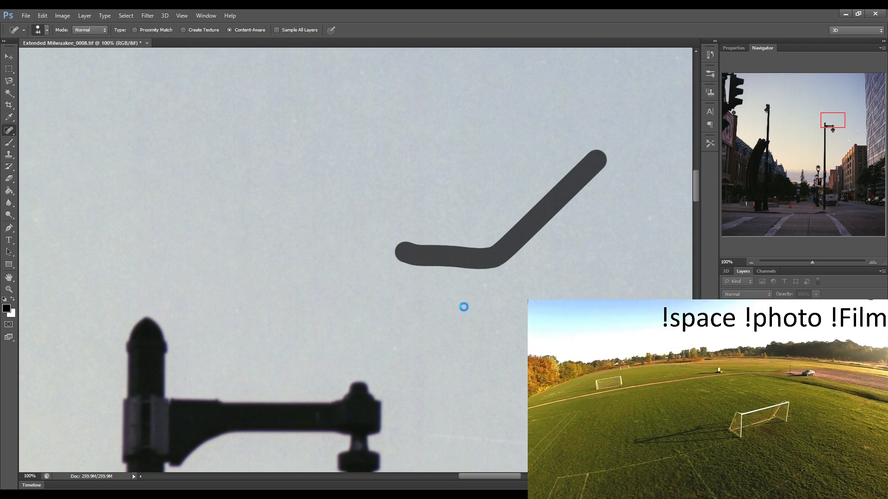
# Heal the faint specks in the sky to the upper right of the right street lamp's arm end
pyautogui.moveTo(373, 269); pyautogui.dragTo(142, 264)
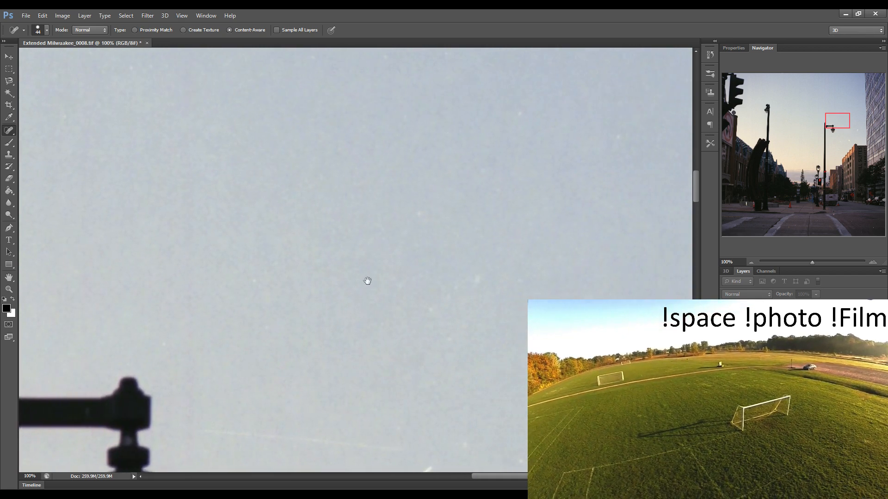
pyautogui.moveTo(402, 206); pyautogui.dragTo(376, 259)
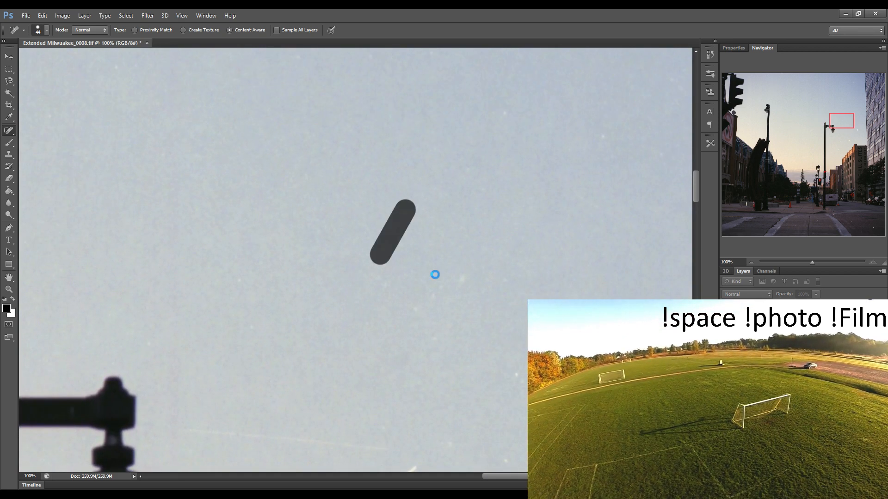
pyautogui.moveTo(465, 270); pyautogui.dragTo(457, 289)
pyautogui.click(407, 306)
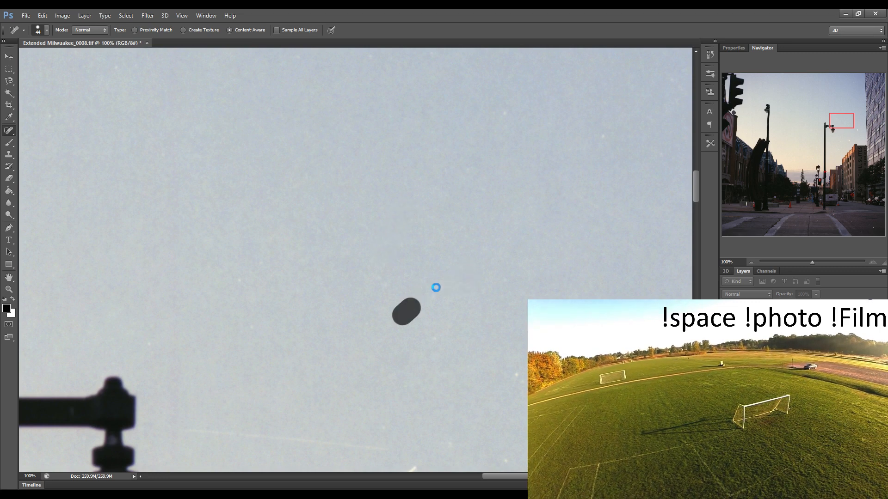
pyautogui.click(432, 293)
pyautogui.click(451, 327)
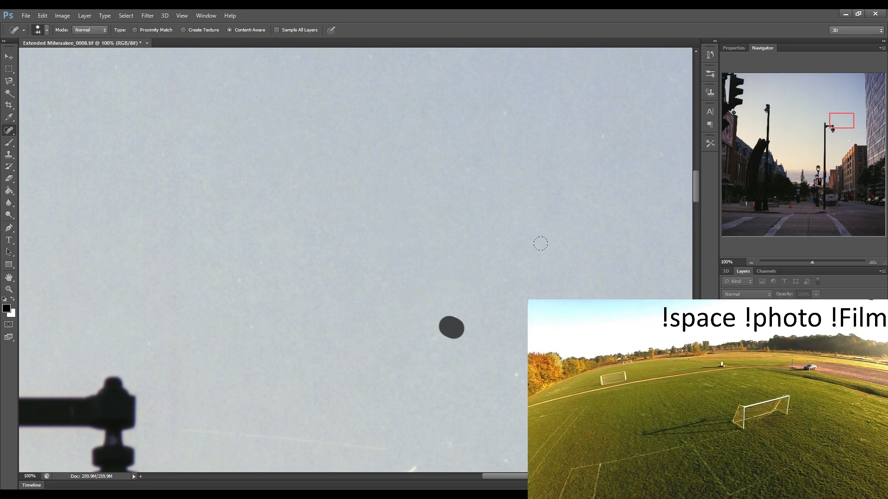
pyautogui.click(506, 115)
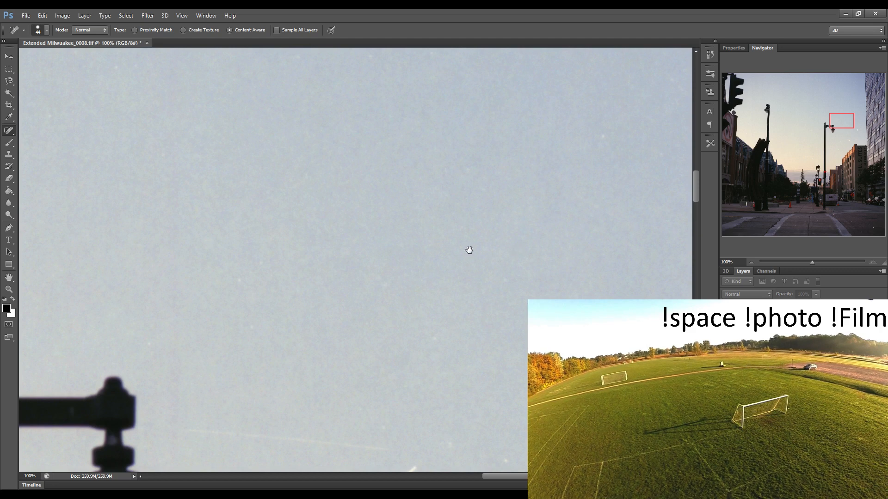
# Heal the small specks in the sky between the right street lamp and the tall building
pyautogui.moveTo(470, 249); pyautogui.dragTo(376, 256)
pyautogui.click(370, 145)
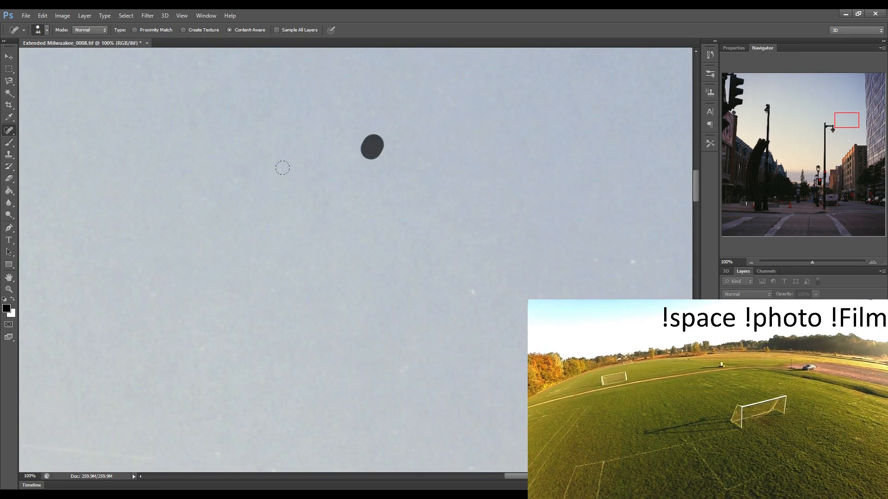
pyautogui.click(218, 160)
pyautogui.click(467, 291)
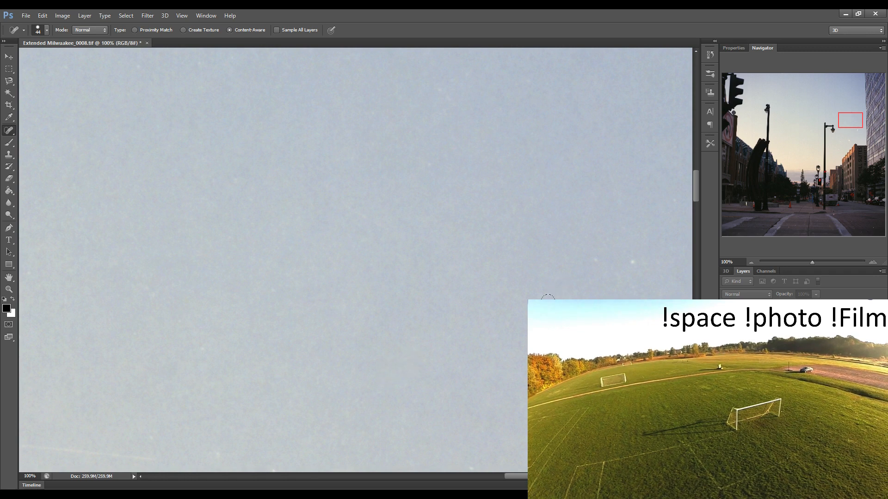
# Heal the remaining bright and faint specks in the sky just left of the tall glass building's edge
pyautogui.click(562, 285)
pyautogui.moveTo(492, 303); pyautogui.dragTo(352, 300)
pyautogui.click(491, 256)
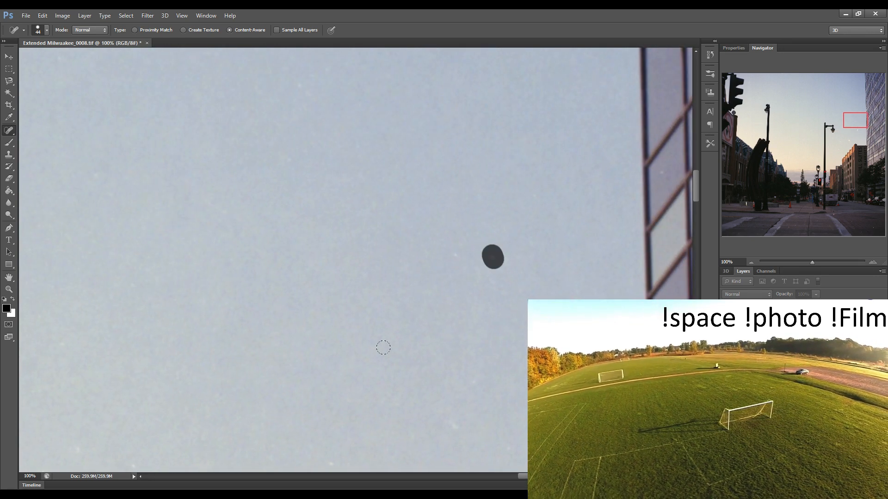
pyautogui.moveTo(282, 388); pyautogui.dragTo(282, 400)
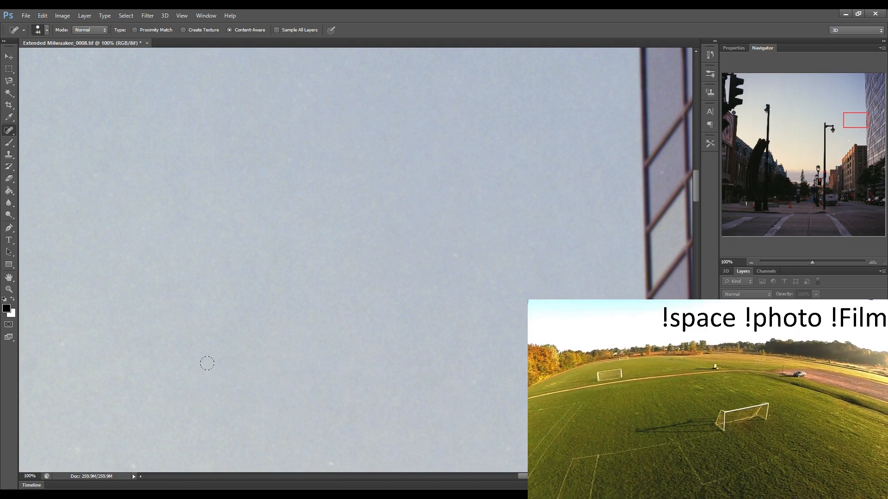
pyautogui.moveTo(400, 427); pyautogui.dragTo(414, 435)
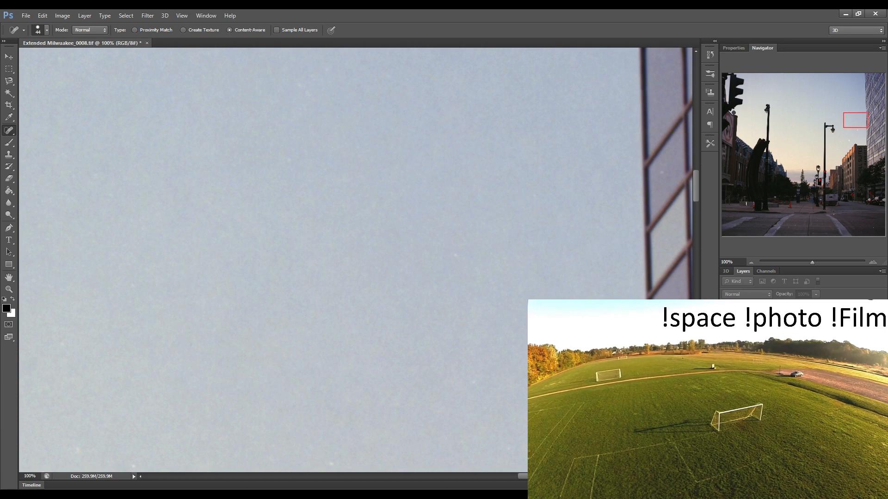
pyautogui.moveTo(493, 315); pyautogui.dragTo(290, 337)
pyautogui.moveTo(684, 298); pyautogui.dragTo(460, 323)
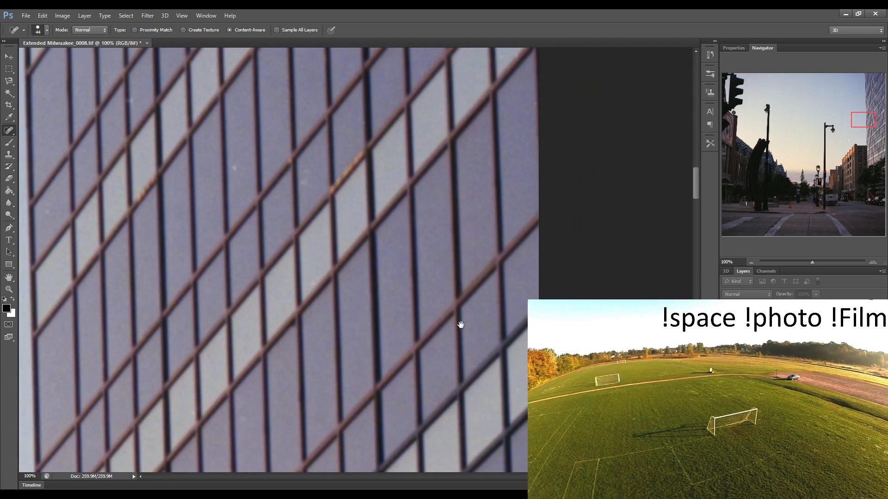
# Heal the specks on the lower curve of the red ring on the street sign and on the brown post beside it
pyautogui.click(732, 138)
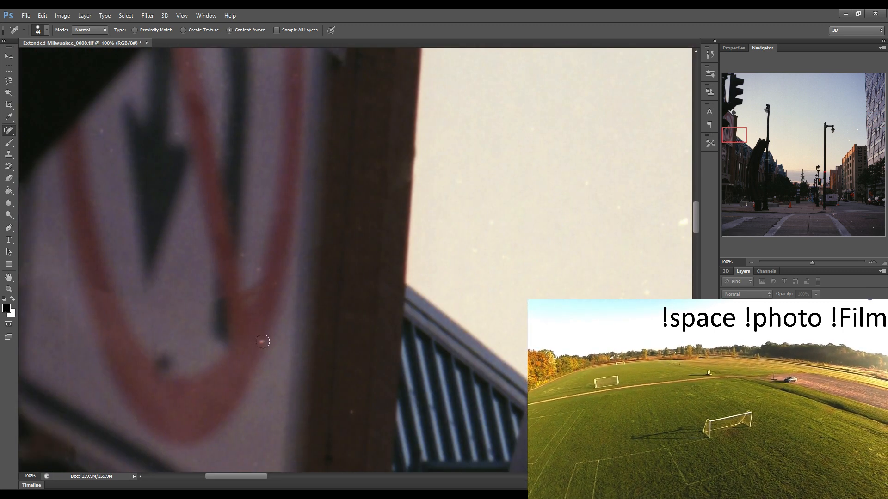
pyautogui.click(262, 342)
pyautogui.click(351, 412)
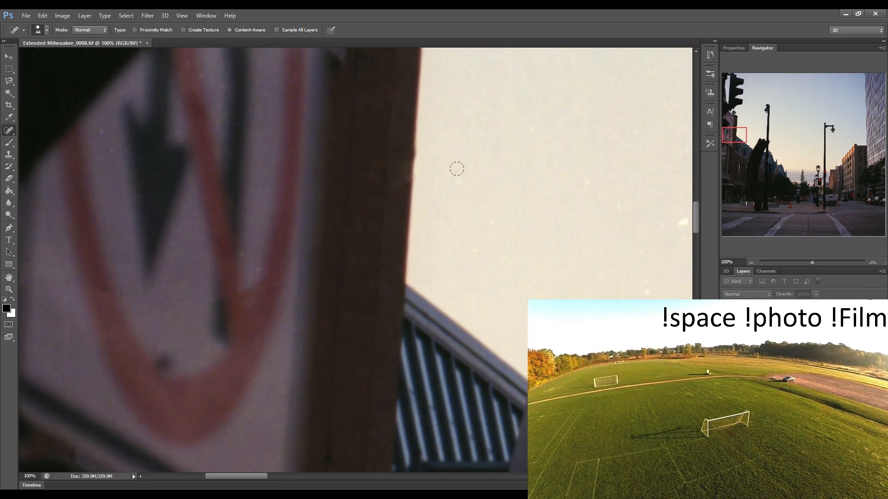
# Heal the small specks in the pale sky directly right of the sign's brown post, above the sloped roof
pyautogui.moveTo(458, 171); pyautogui.dragTo(460, 179)
pyautogui.click(488, 221)
pyautogui.moveTo(468, 243); pyautogui.dragTo(473, 257)
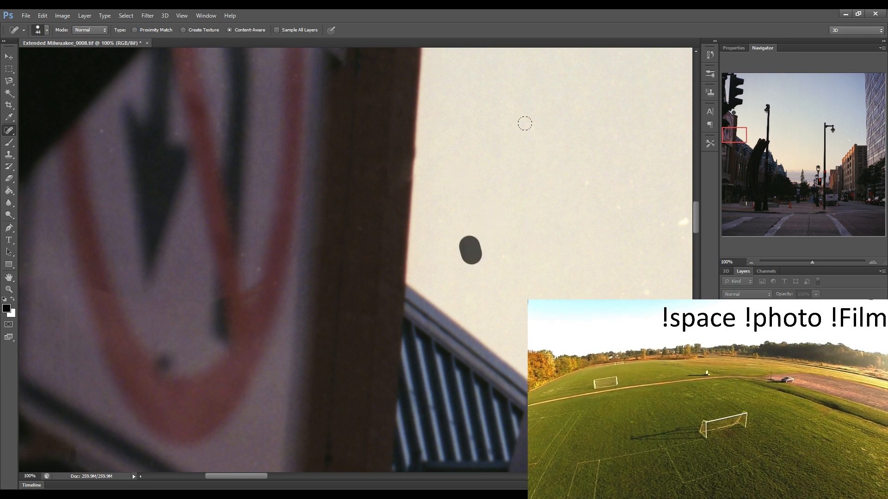
pyautogui.click(530, 130)
pyautogui.click(646, 295)
pyautogui.click(618, 294)
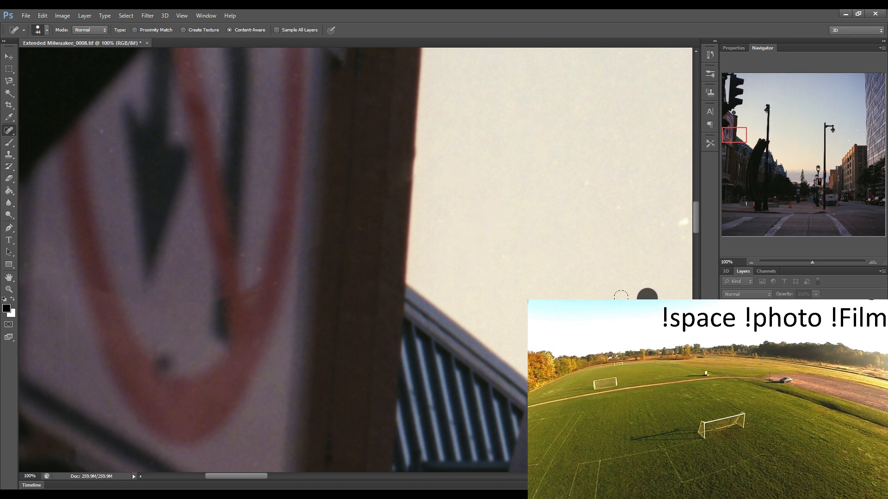
# Heal the large bright spot and scattered specks in the sky farther right of the sign post, above the roof slope
pyautogui.moveTo(576, 277)
pyautogui.mouseDown()
pyautogui.moveTo(387, 259)
pyautogui.moveTo(276, 179)
pyautogui.moveTo(279, 189)
pyautogui.mouseUp()
pyautogui.moveTo(375, 219); pyautogui.dragTo(382, 218)
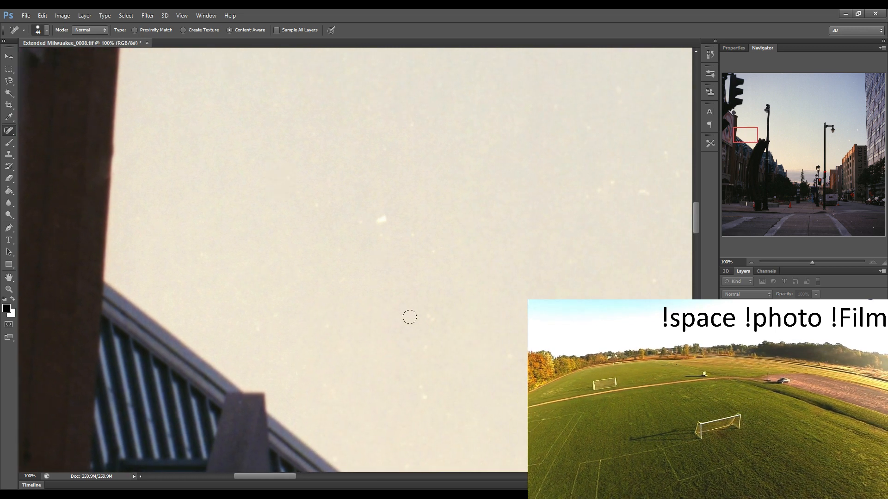
pyautogui.moveTo(423, 308); pyautogui.dragTo(419, 341)
pyautogui.moveTo(516, 360); pyautogui.dragTo(417, 405)
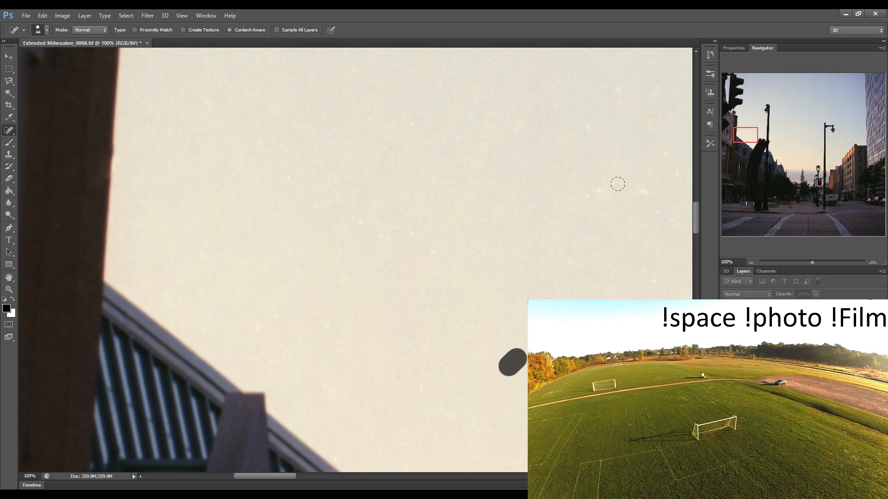
pyautogui.moveTo(606, 192); pyautogui.dragTo(660, 298)
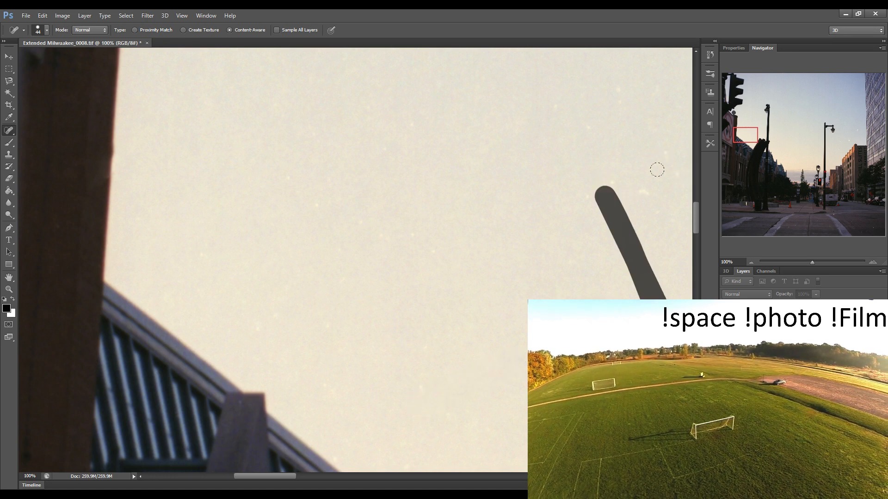
pyautogui.moveTo(653, 276); pyautogui.dragTo(656, 288)
pyautogui.moveTo(634, 196); pyautogui.dragTo(643, 196)
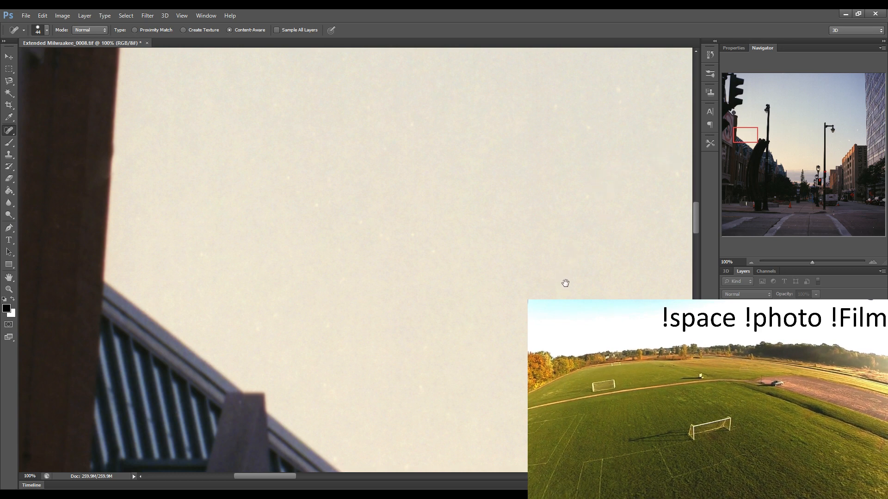
# Heal the bright specks in the sky above the dark sculpture's top, left of the left lamp pole
pyautogui.moveTo(565, 281)
pyautogui.mouseDown()
pyautogui.moveTo(405, 270)
pyautogui.moveTo(398, 246)
pyautogui.moveTo(376, 245)
pyautogui.mouseUp()
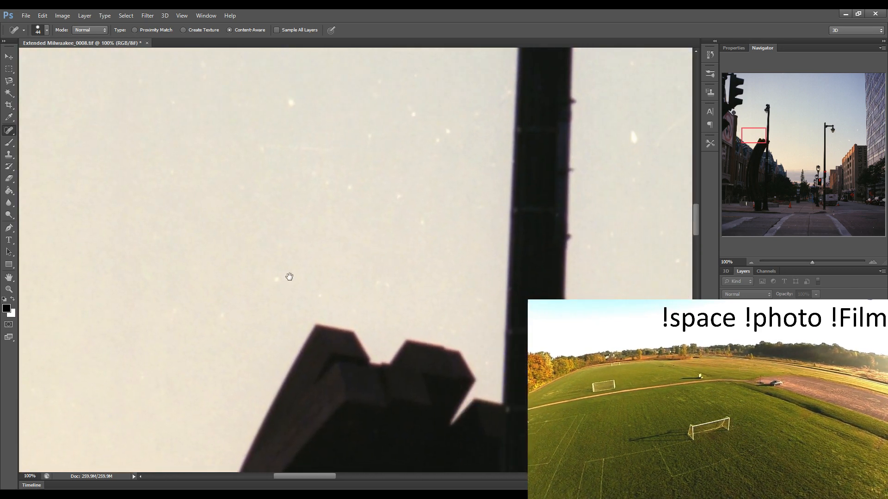
pyautogui.click(276, 277)
pyautogui.moveTo(316, 296); pyautogui.dragTo(372, 268)
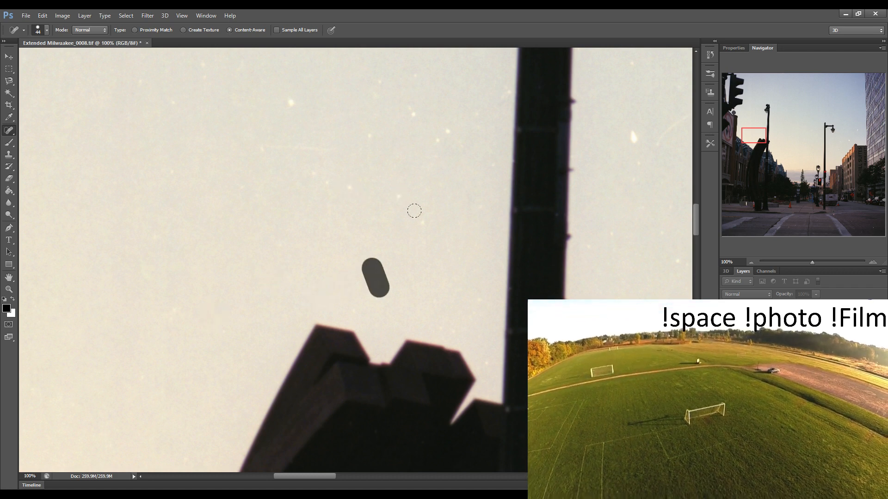
pyautogui.click(346, 189)
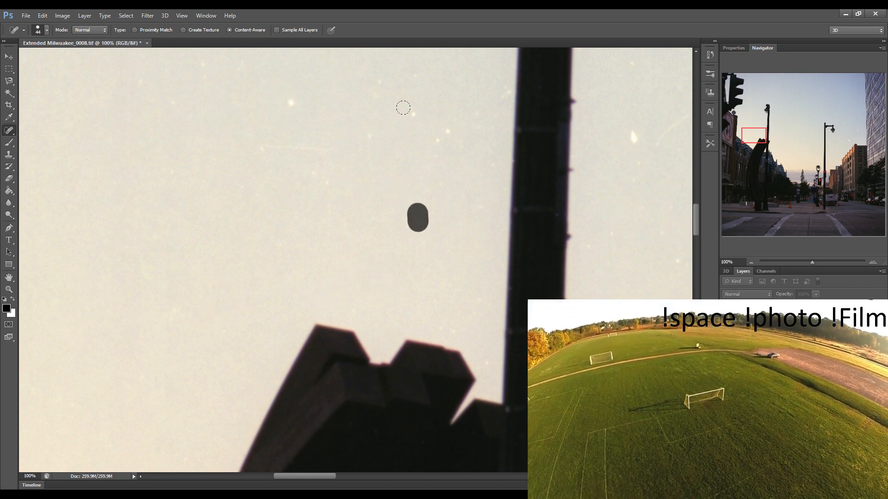
pyautogui.moveTo(443, 129); pyautogui.dragTo(369, 137)
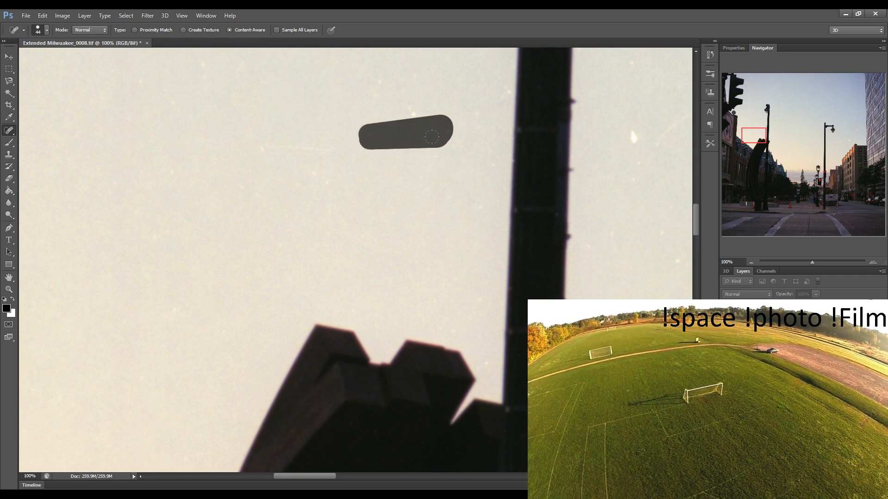
pyautogui.moveTo(413, 114); pyautogui.dragTo(407, 111)
pyautogui.click(421, 71)
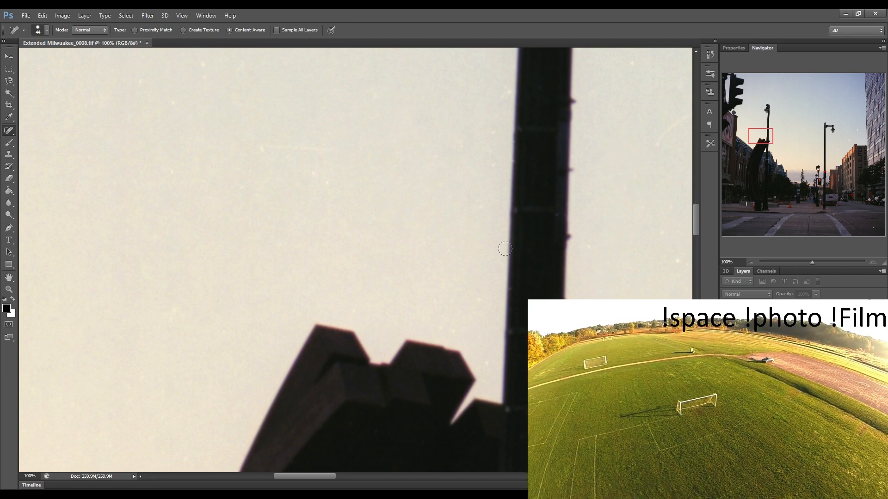
# Heal the thin curved scratch and surrounding specks in the sky immediately right of the left lamp pole
pyautogui.moveTo(531, 248); pyautogui.dragTo(204, 241)
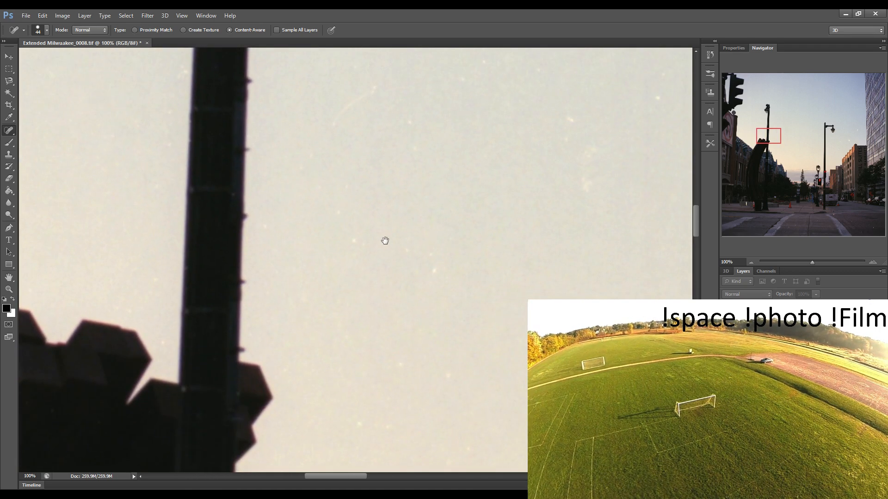
pyautogui.moveTo(331, 123); pyautogui.dragTo(376, 87)
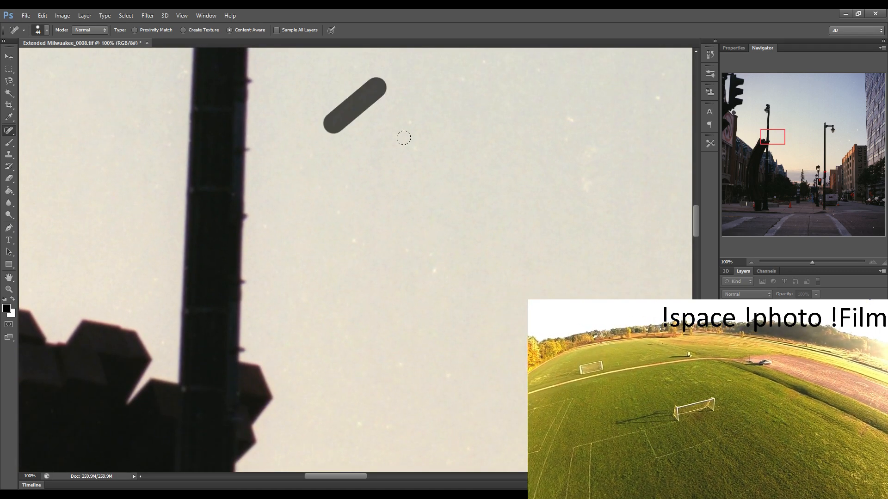
pyautogui.click(336, 213)
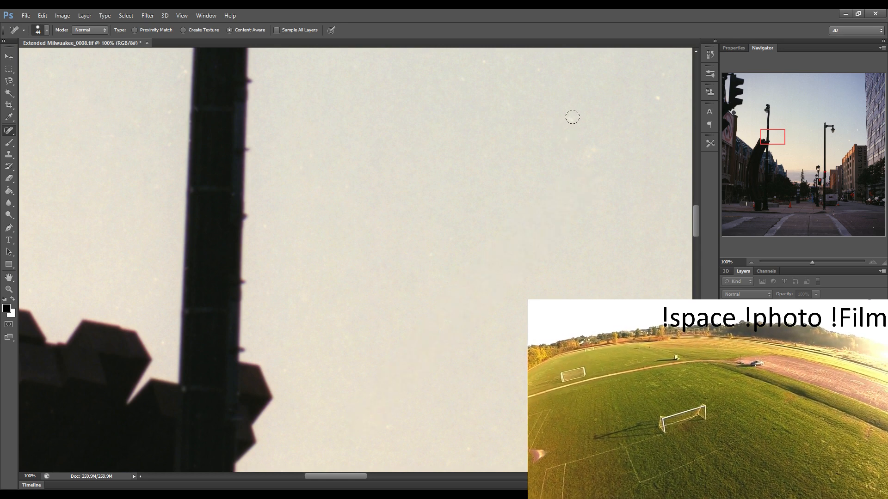
pyautogui.moveTo(572, 117); pyautogui.dragTo(573, 141)
# Heal the specks and vertical streaks in the open sky a little farther right of the left lamp pole
pyautogui.moveTo(484, 248); pyautogui.dragTo(342, 248)
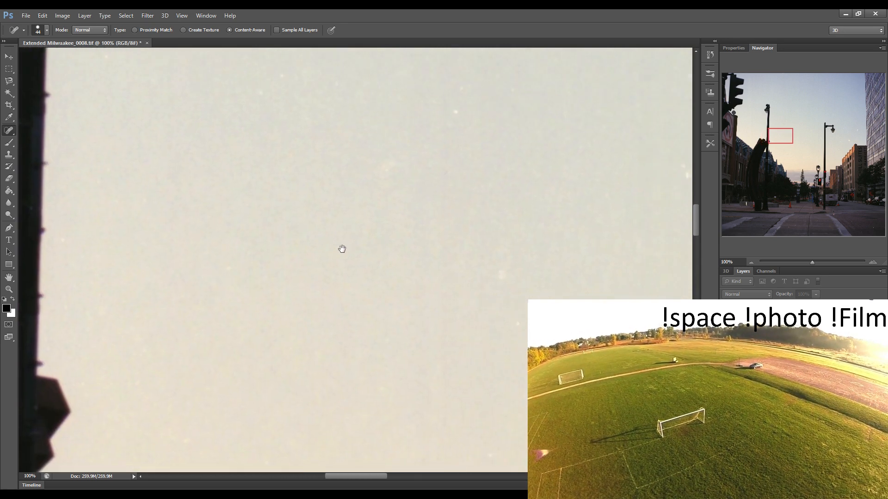
pyautogui.moveTo(366, 91); pyautogui.dragTo(365, 114)
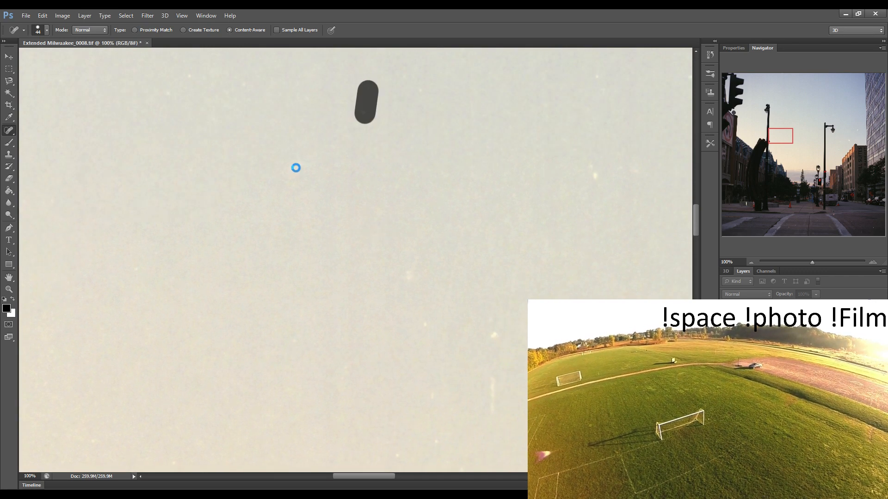
pyautogui.moveTo(291, 169)
pyautogui.mouseDown()
pyautogui.moveTo(339, 121)
pyautogui.moveTo(345, 392)
pyautogui.mouseUp()
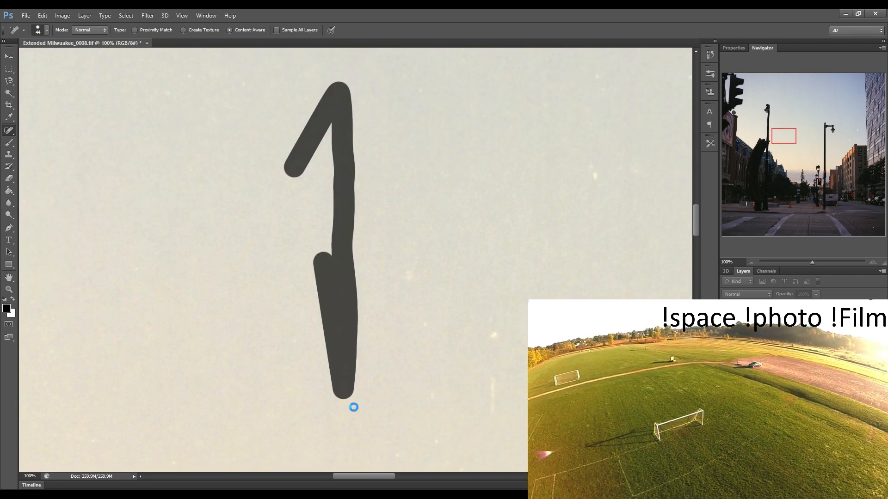
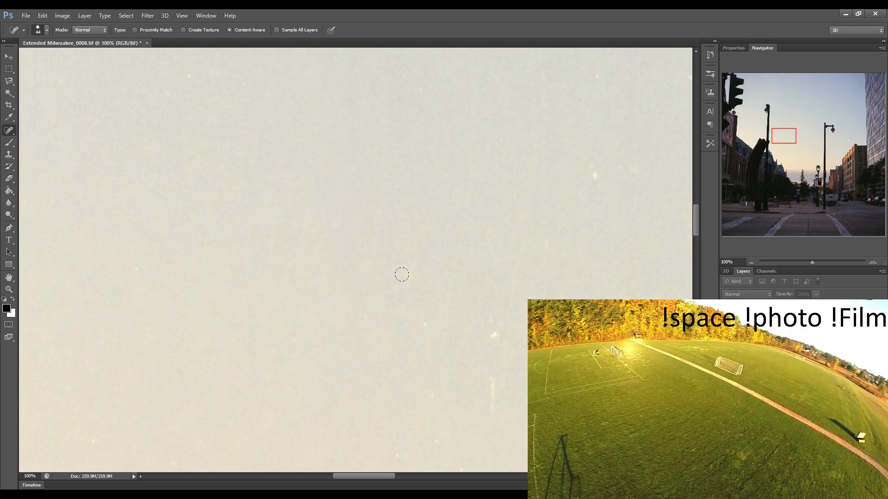
pyautogui.moveTo(402, 279); pyautogui.dragTo(410, 268)
pyautogui.click(391, 256)
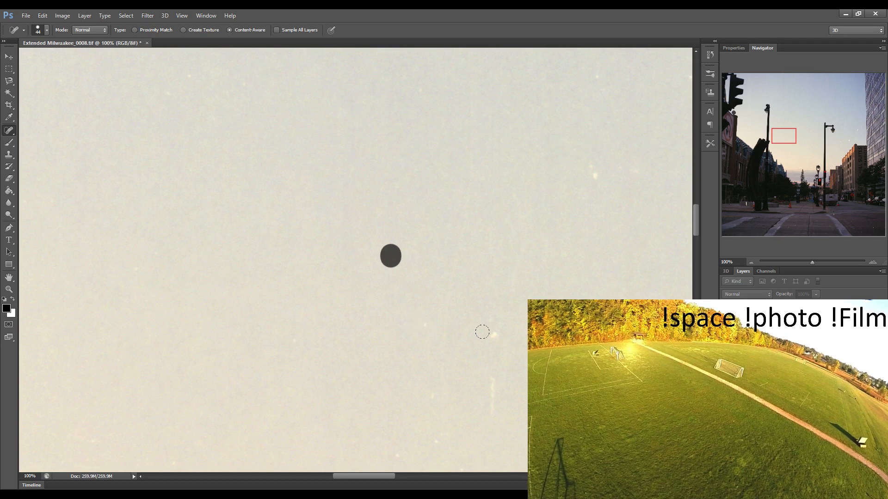
pyautogui.moveTo(422, 321)
pyautogui.mouseDown()
pyautogui.moveTo(492, 320)
pyautogui.moveTo(483, 337)
pyautogui.moveTo(500, 330)
pyautogui.mouseUp()
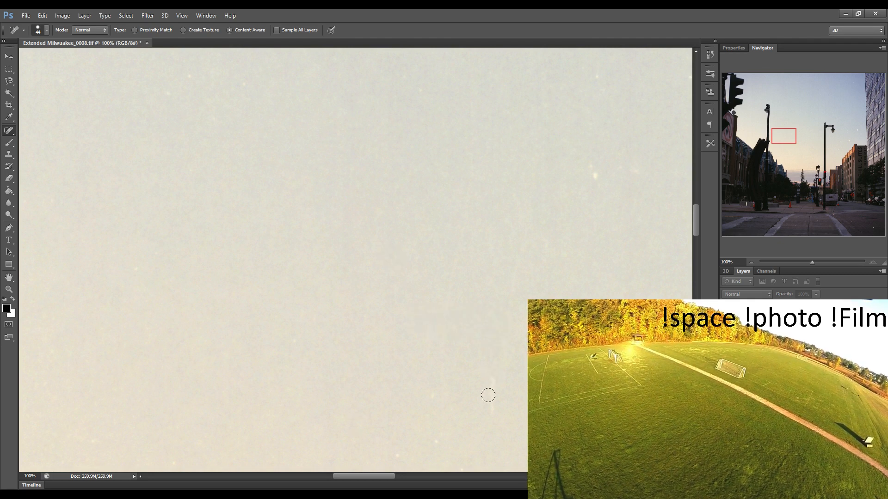
pyautogui.moveTo(488, 418); pyautogui.dragTo(488, 366)
# Heal the scattered small specks in the middle of the sky between the two street lamps
pyautogui.moveTo(459, 339); pyautogui.dragTo(317, 341)
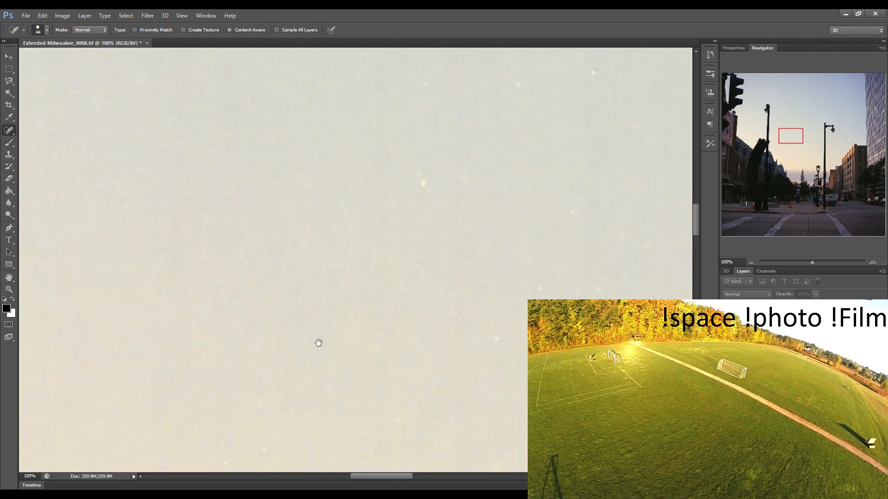
pyautogui.moveTo(327, 174)
pyautogui.mouseDown()
pyautogui.moveTo(333, 194)
pyautogui.moveTo(372, 182)
pyautogui.mouseUp()
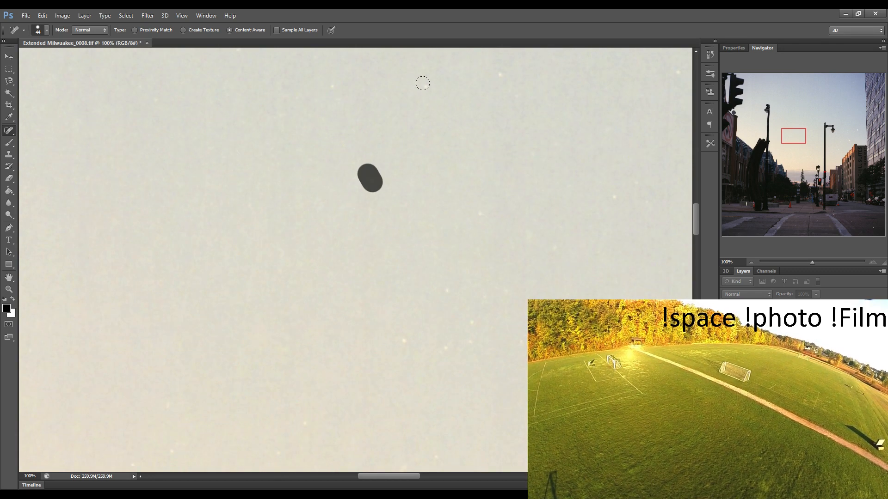
pyautogui.click(330, 87)
pyautogui.click(427, 86)
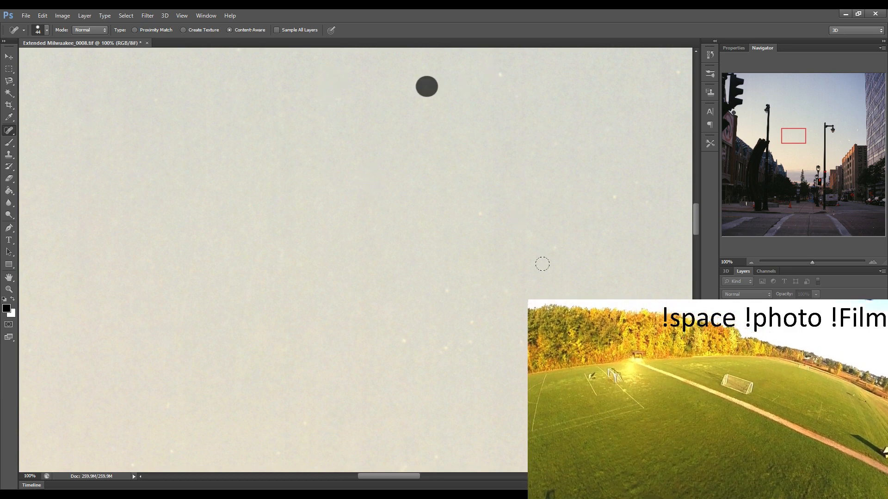
pyautogui.moveTo(402, 329)
pyautogui.mouseDown()
pyautogui.moveTo(406, 342)
pyautogui.moveTo(425, 343)
pyautogui.mouseUp()
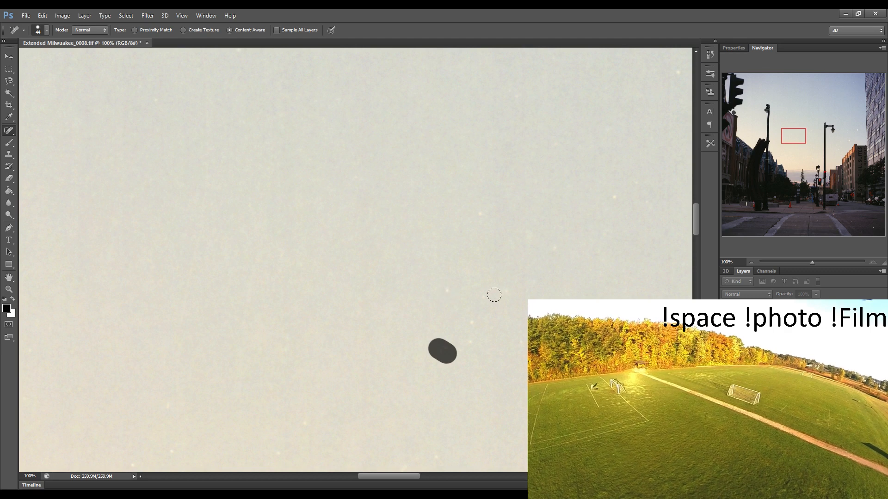
pyautogui.click(613, 201)
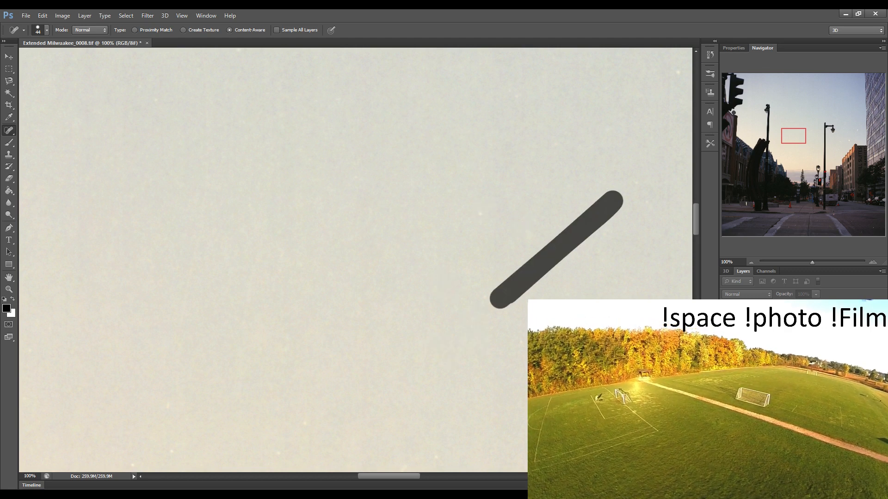
pyautogui.click(485, 214)
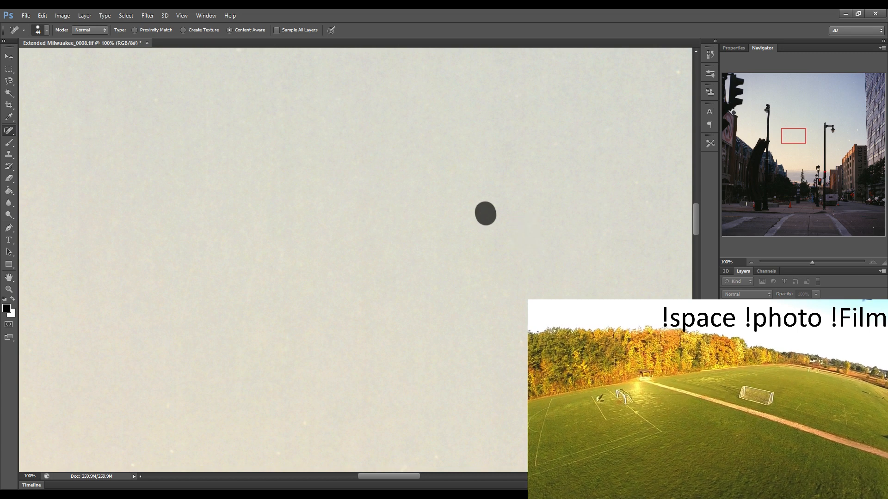
pyautogui.click(614, 200)
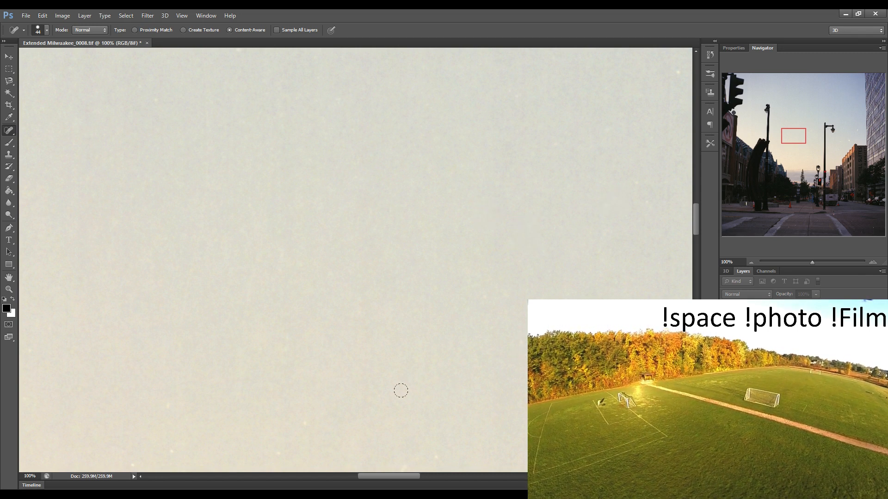
pyautogui.moveTo(396, 386); pyautogui.dragTo(407, 404)
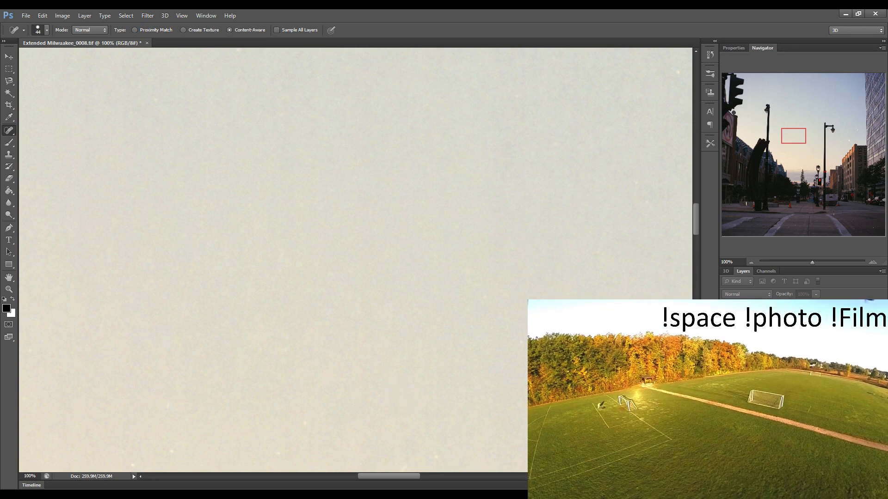
pyautogui.moveTo(521, 333); pyautogui.dragTo(436, 337)
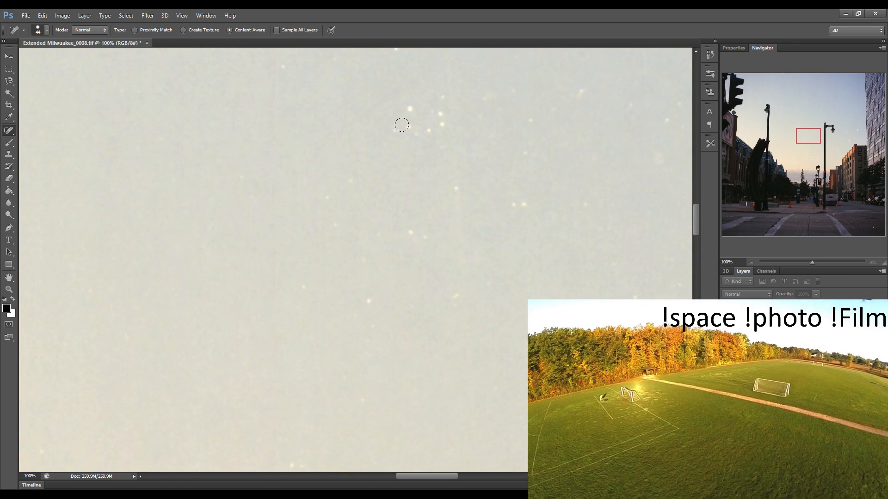
# Heal the cluster of bright specks and the scattered dust in the upper part of the sky area left of the right lamp pole
pyautogui.moveTo(392, 132)
pyautogui.mouseDown()
pyautogui.moveTo(442, 121)
pyautogui.moveTo(438, 94)
pyautogui.moveTo(416, 105)
pyautogui.mouseUp()
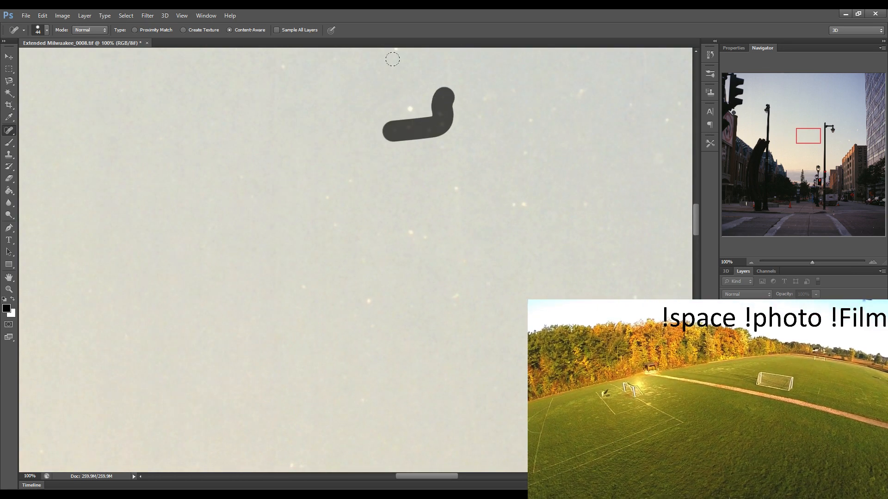
pyautogui.moveTo(279, 63); pyautogui.dragTo(283, 73)
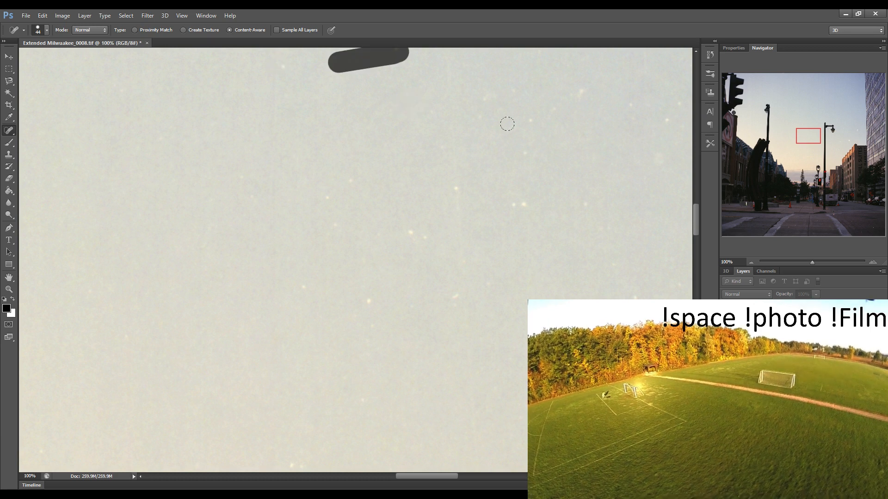
pyautogui.moveTo(476, 118); pyautogui.dragTo(486, 128)
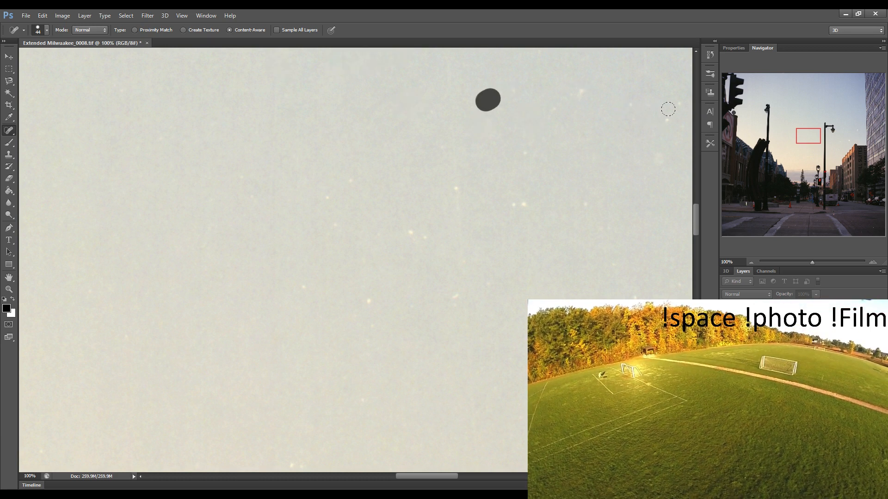
pyautogui.moveTo(513, 91); pyautogui.dragTo(624, 143)
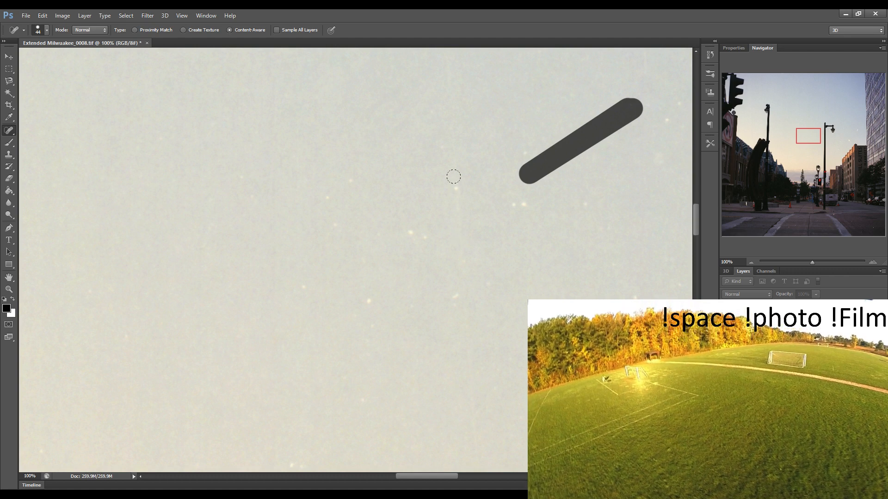
pyautogui.moveTo(664, 123)
pyautogui.mouseDown()
pyautogui.moveTo(460, 250)
pyautogui.moveTo(666, 125)
pyautogui.mouseUp()
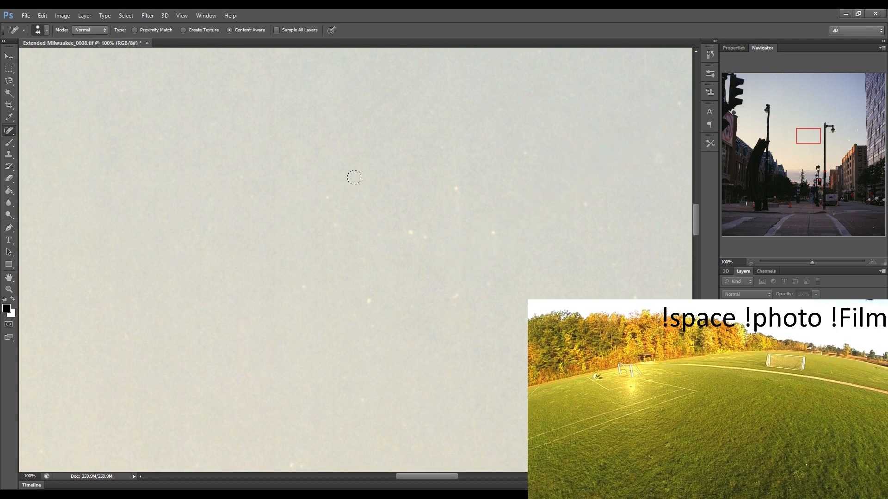
# Heal the remaining small specks across the middle and lower part of the same sky area left of the right lamp pole
pyautogui.moveTo(326, 196); pyautogui.dragTo(331, 210)
pyautogui.click(333, 226)
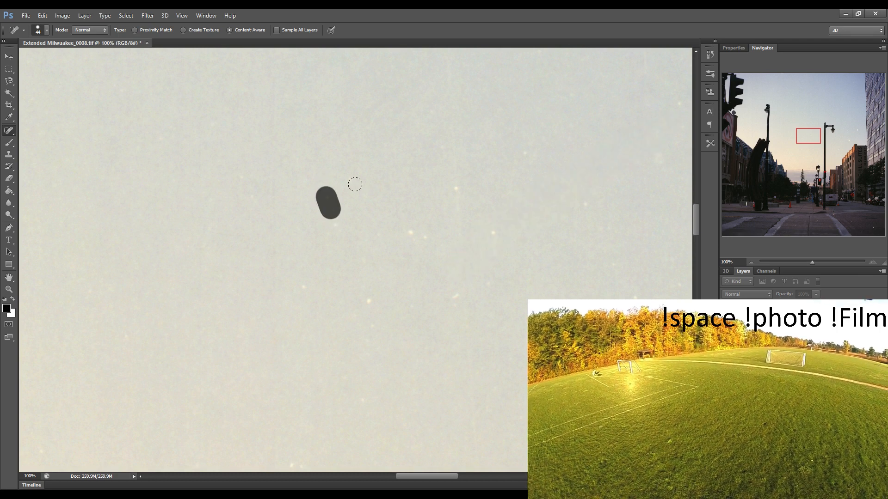
pyautogui.moveTo(450, 212)
pyautogui.mouseDown()
pyautogui.moveTo(450, 190)
pyautogui.moveTo(454, 213)
pyautogui.moveTo(492, 254)
pyautogui.mouseUp()
pyautogui.click(495, 231)
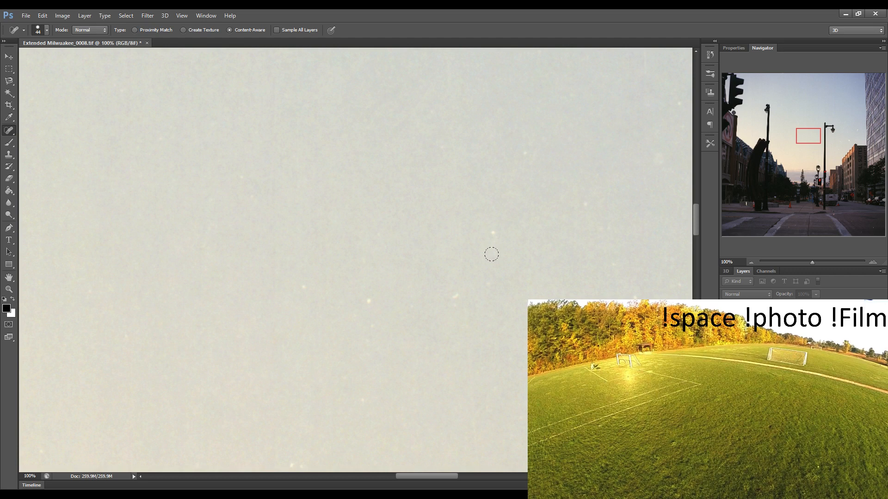
pyautogui.click(366, 303)
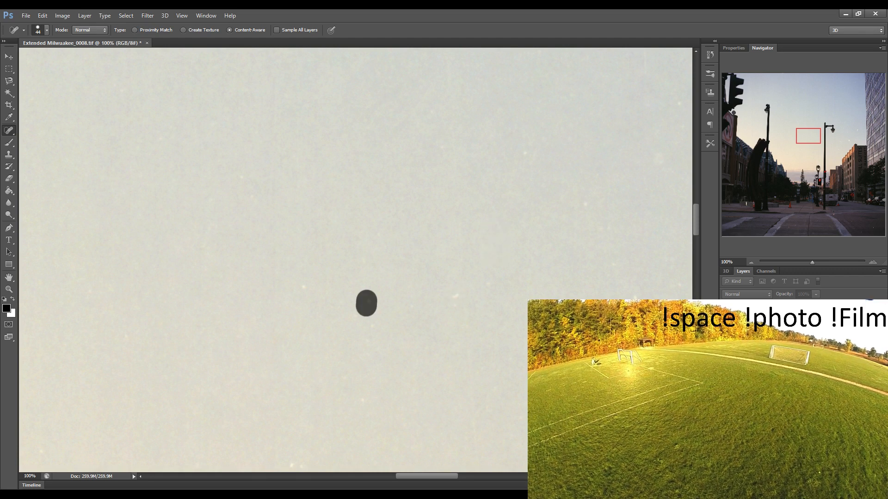
pyautogui.moveTo(460, 293); pyautogui.dragTo(527, 373)
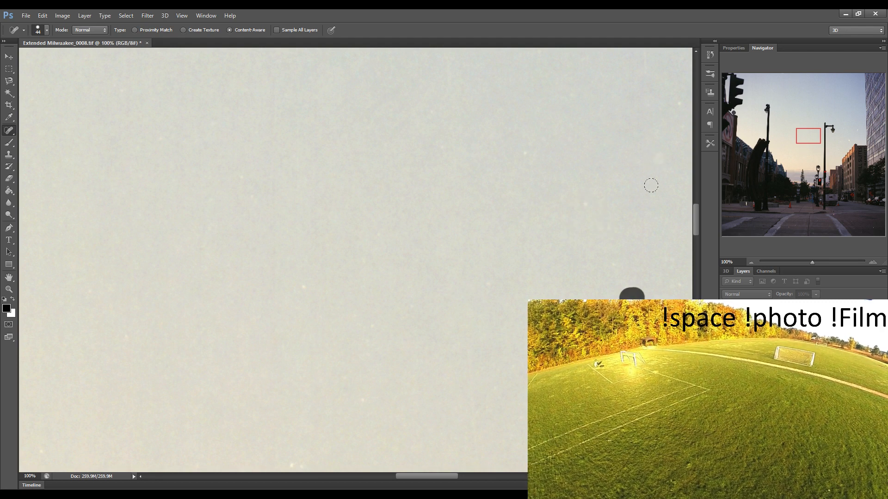
pyautogui.moveTo(592, 199); pyautogui.dragTo(581, 212)
pyautogui.click(608, 226)
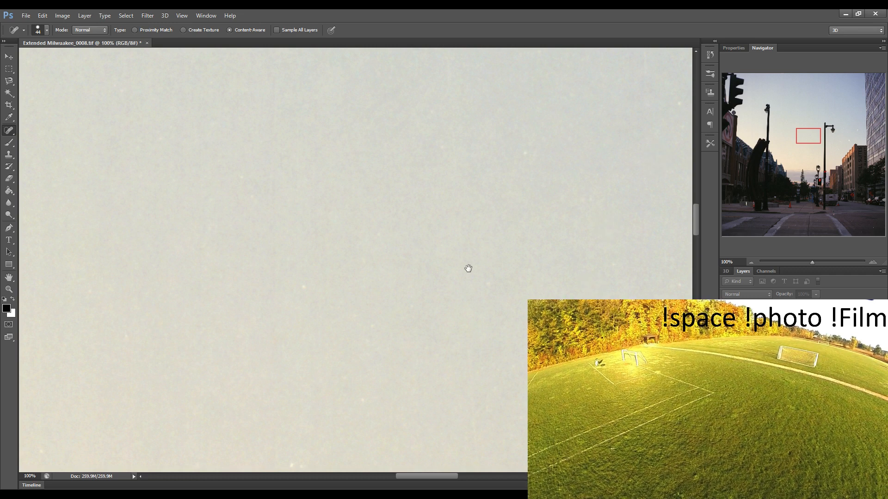
# Heal the bright specks beside the right lamp pole and the short thin scratch and dust in the sky below its lantern
pyautogui.moveTo(468, 269); pyautogui.dragTo(282, 264)
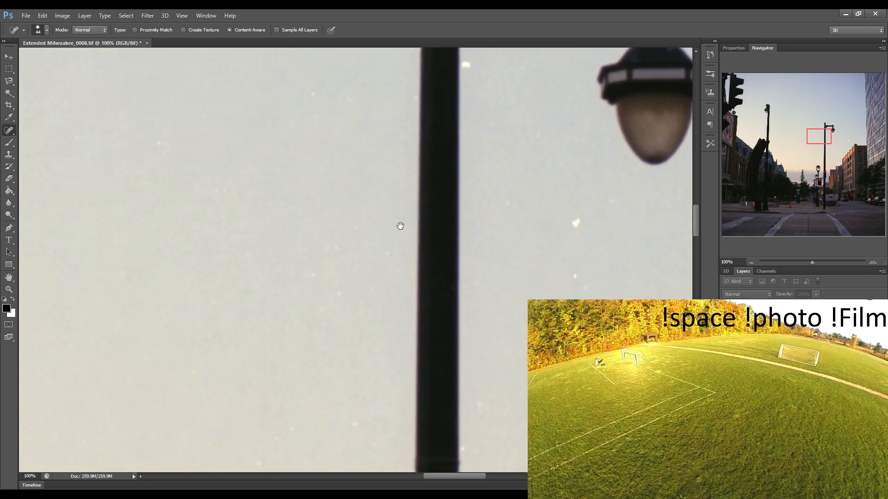
pyautogui.click(299, 97)
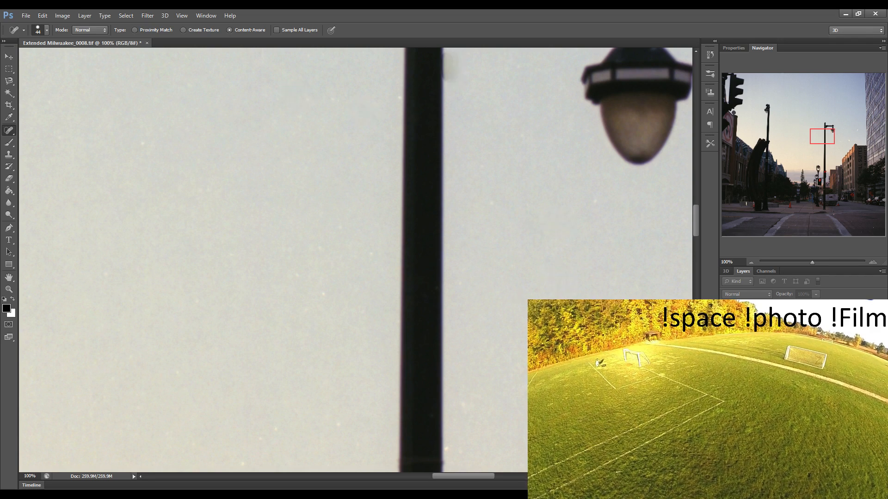
pyautogui.hscroll(6, 407, 315)
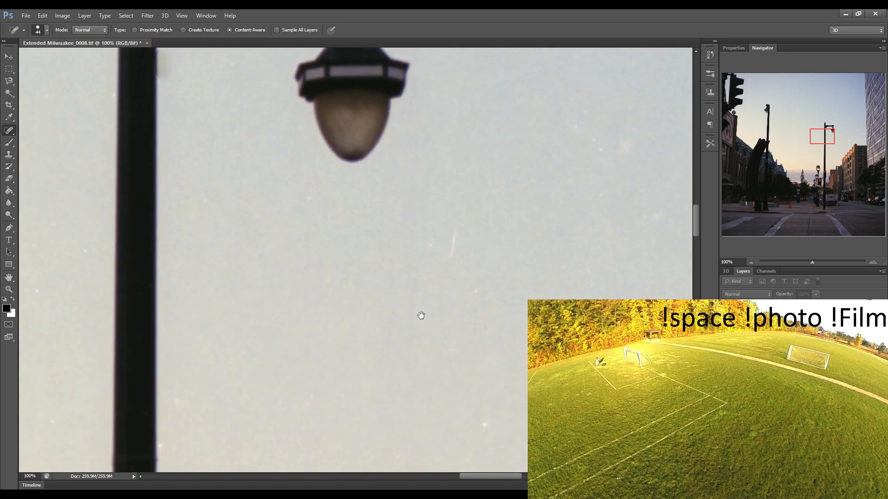
pyautogui.moveTo(451, 233); pyautogui.dragTo(448, 258)
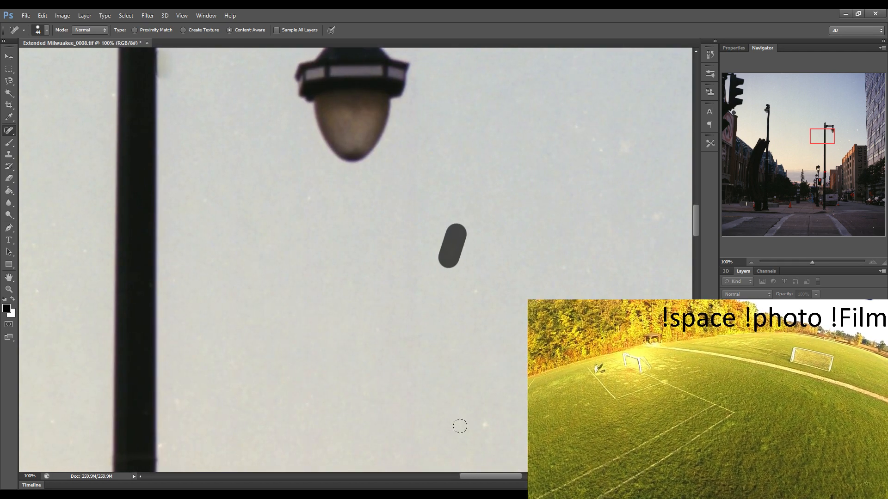
pyautogui.moveTo(334, 362); pyautogui.dragTo(313, 403)
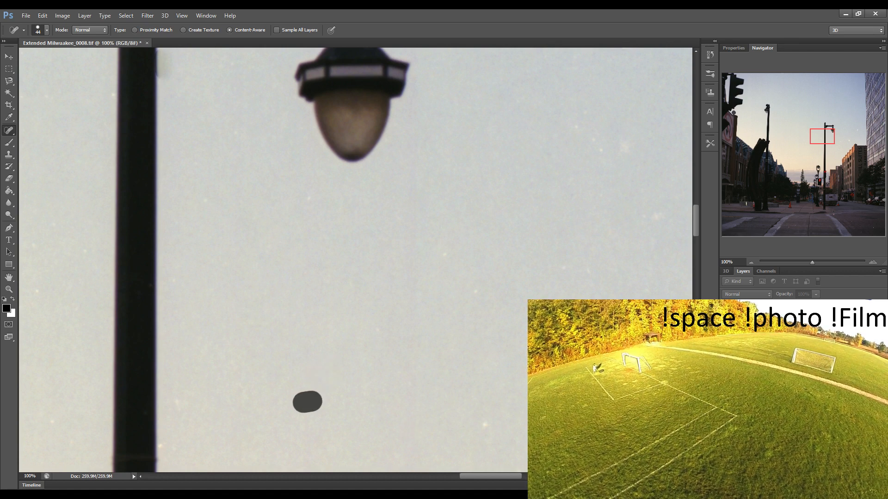
pyautogui.moveTo(479, 427); pyautogui.dragTo(527, 425)
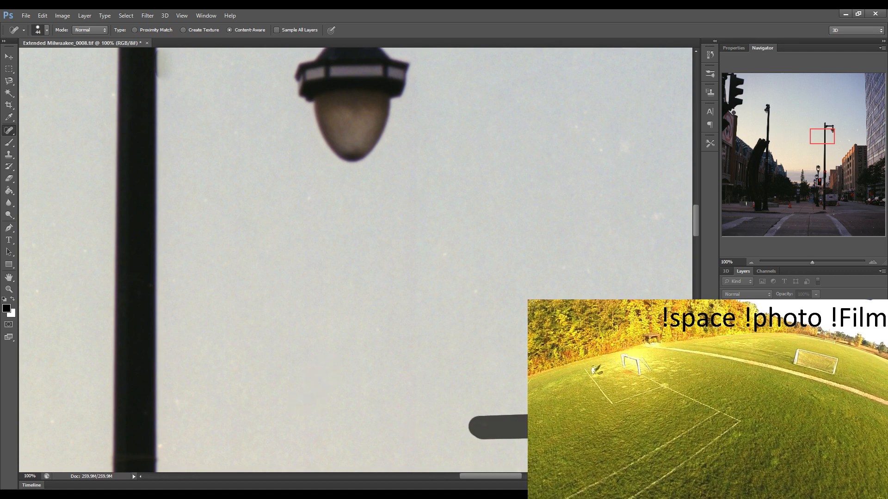
pyautogui.click(413, 432)
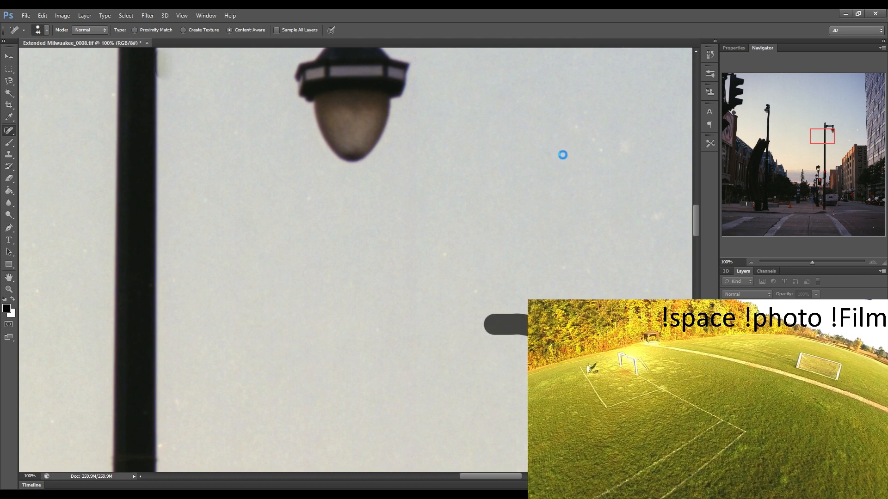
# Heal the bright specks and the small hook-shaped hair in the sky to the right of the right lamp's lantern
pyautogui.moveTo(597, 153)
pyautogui.mouseDown()
pyautogui.moveTo(569, 127)
pyautogui.moveTo(580, 114)
pyautogui.mouseUp()
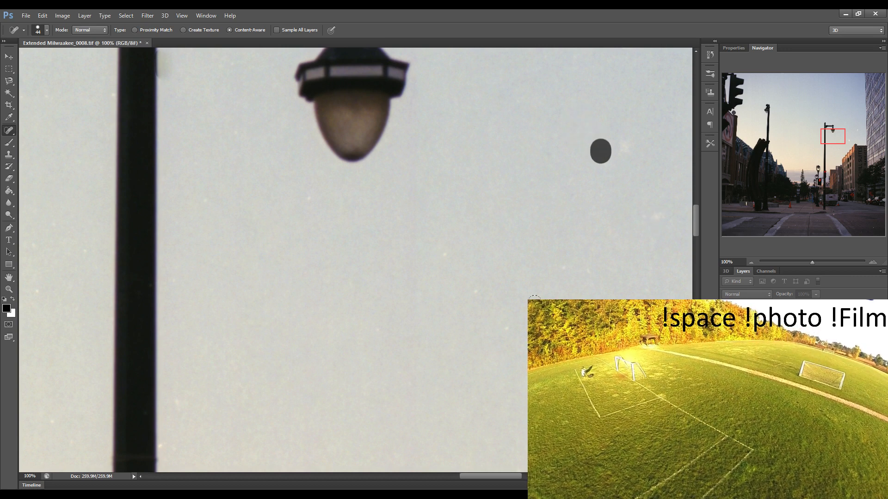
pyautogui.click(660, 218)
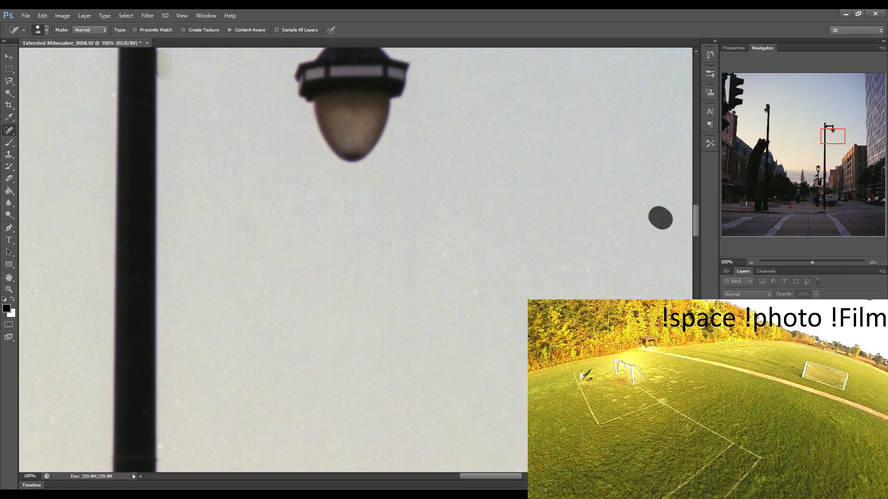
pyautogui.moveTo(426, 307); pyautogui.dragTo(360, 297)
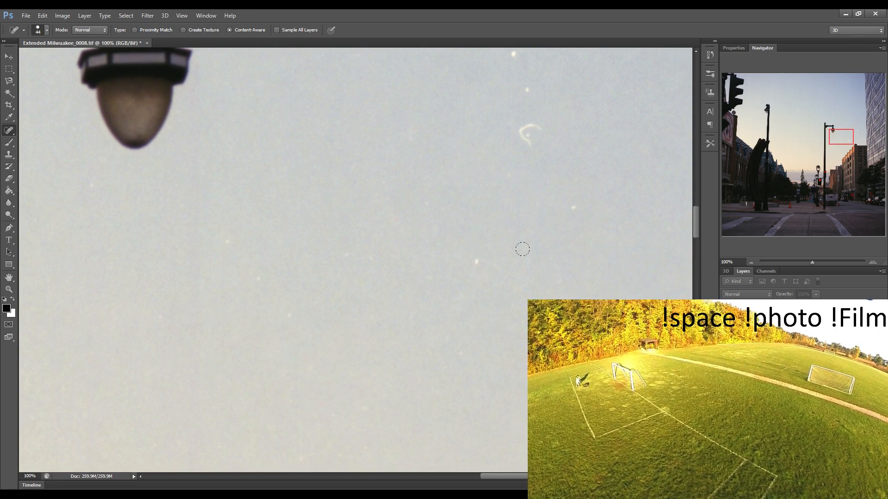
pyautogui.click(477, 265)
pyautogui.moveTo(570, 206); pyautogui.dragTo(561, 324)
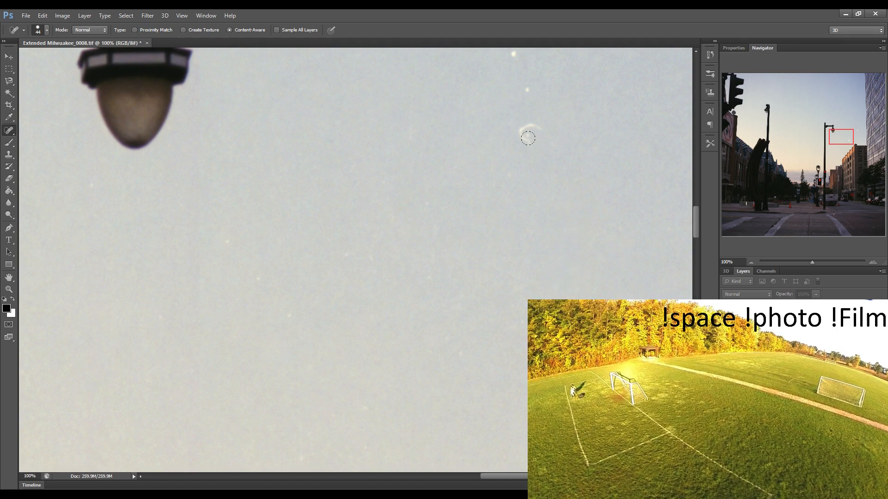
pyautogui.click(529, 92)
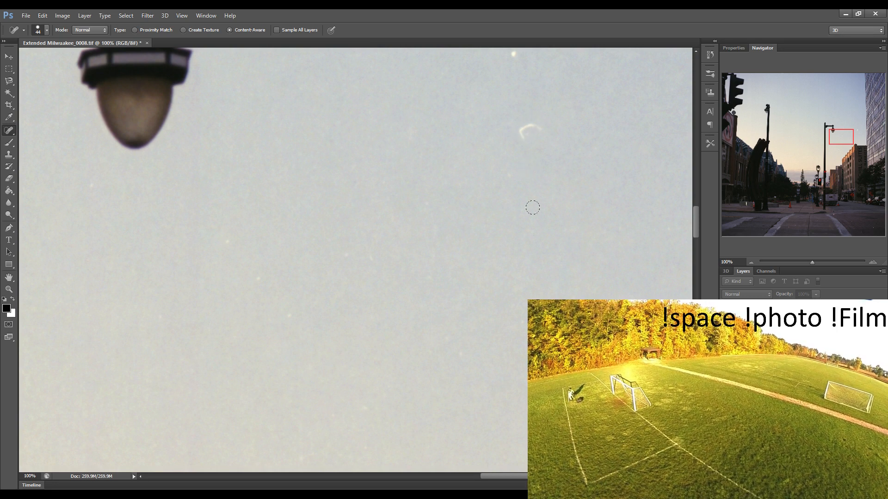
pyautogui.moveTo(516, 216); pyautogui.dragTo(527, 132)
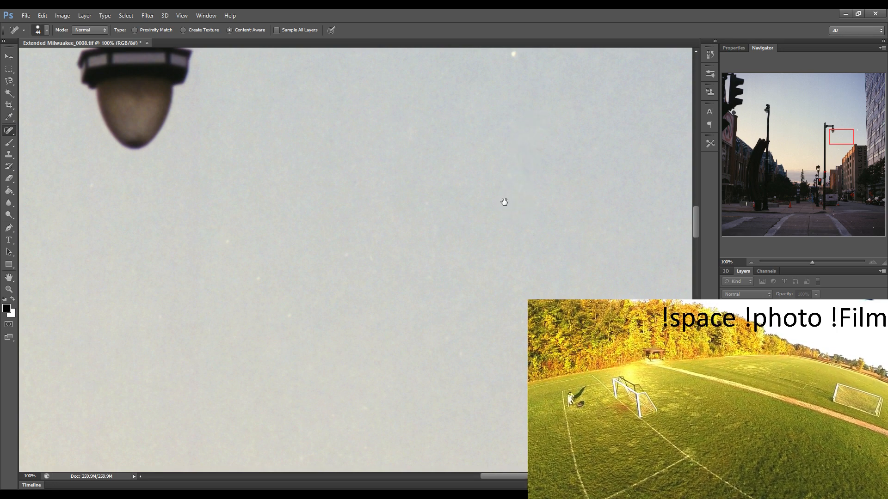
# Heal the short bent hair and the surrounding specks in the sky slightly higher and to the right of the lantern
pyautogui.moveTo(503, 200)
pyautogui.mouseDown()
pyautogui.moveTo(423, 250)
pyautogui.moveTo(436, 255)
pyautogui.mouseUp()
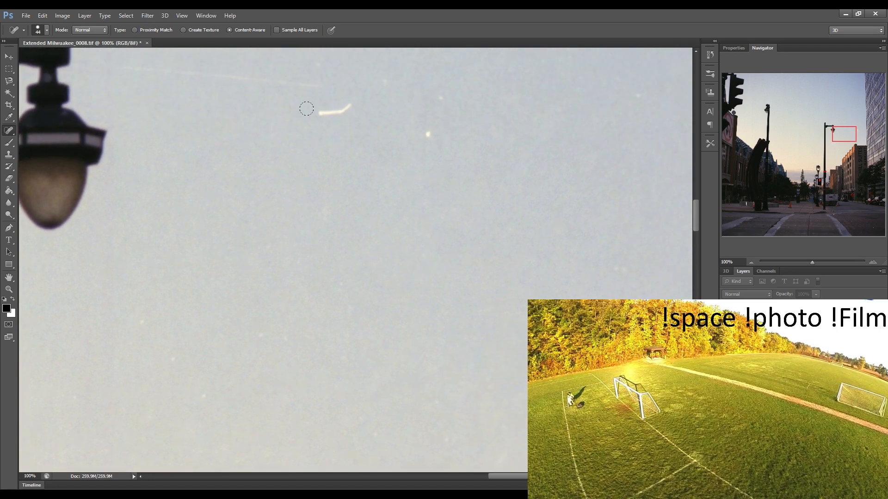
pyautogui.moveTo(381, 84); pyautogui.dragTo(436, 105)
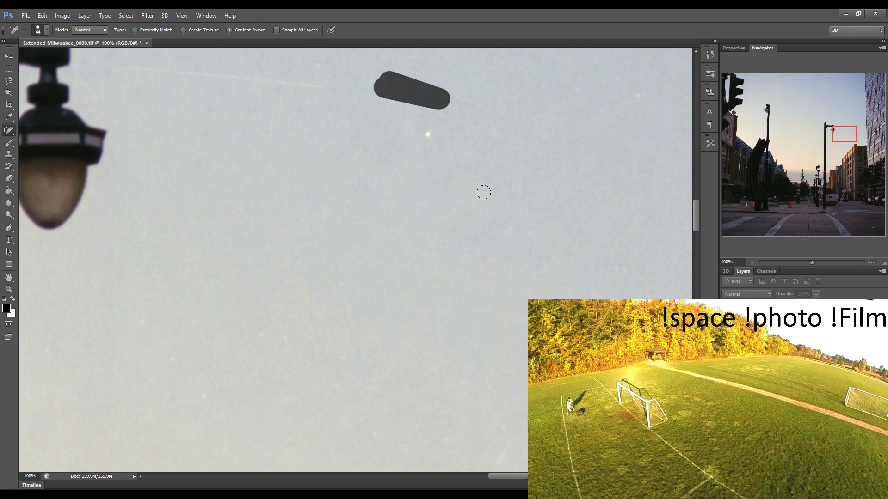
pyautogui.moveTo(620, 117); pyautogui.dragTo(631, 121)
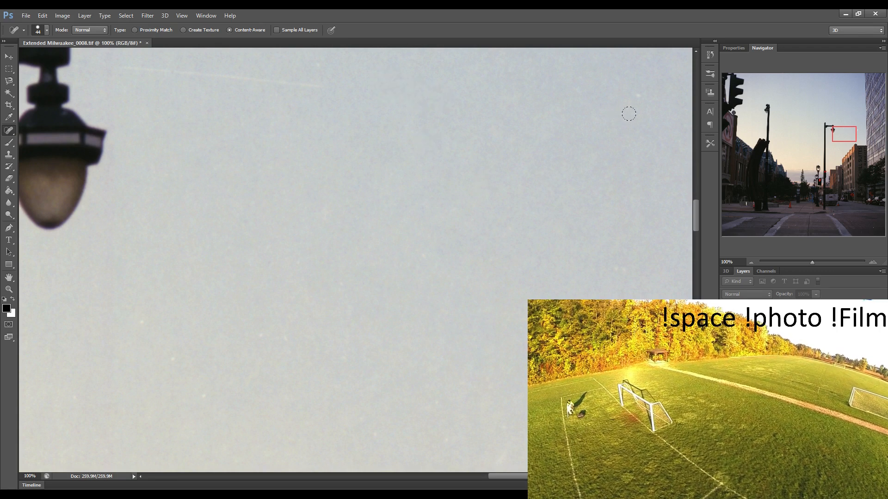
pyautogui.click(638, 100)
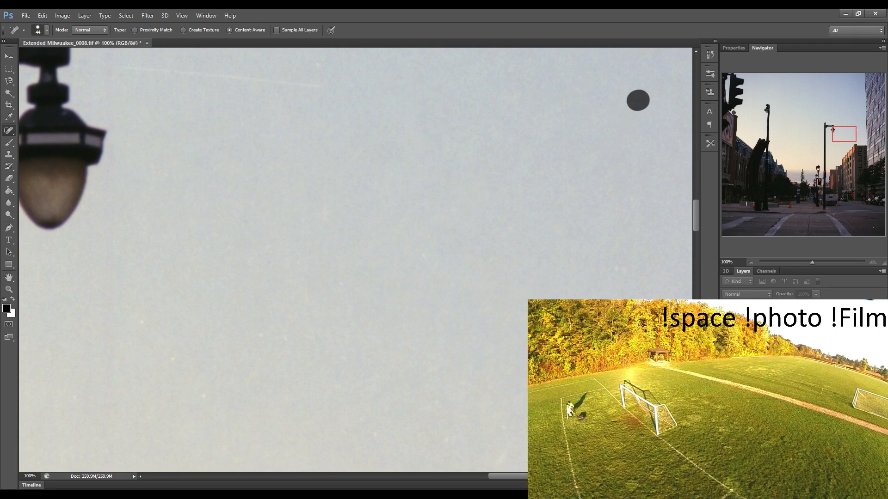
pyautogui.click(543, 291)
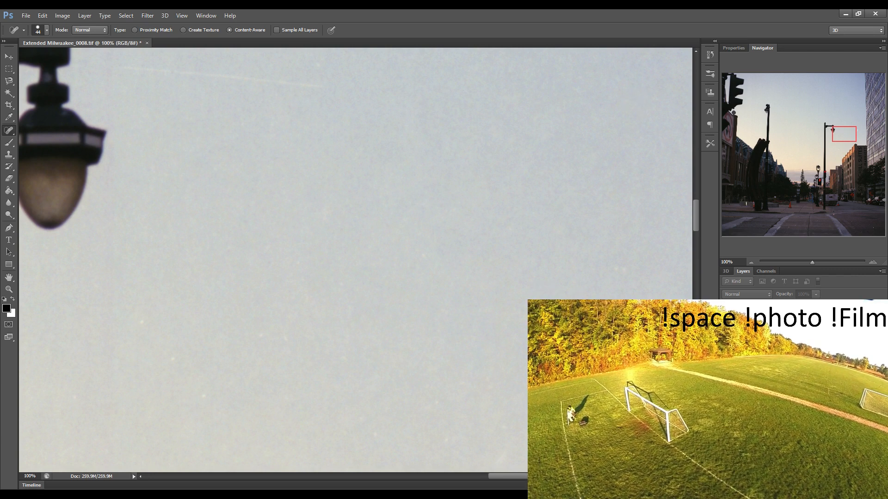
# Heal the thick white streak and nearby specks in the sky between the right lamp and the glass tower
pyautogui.moveTo(454, 285)
pyautogui.mouseDown()
pyautogui.moveTo(349, 277)
pyautogui.moveTo(321, 250)
pyautogui.mouseUp()
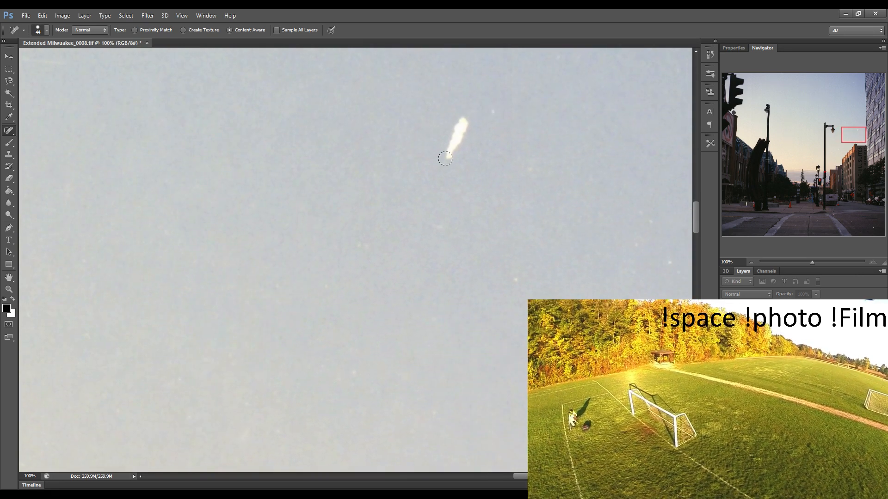
pyautogui.moveTo(460, 118); pyautogui.dragTo(441, 170)
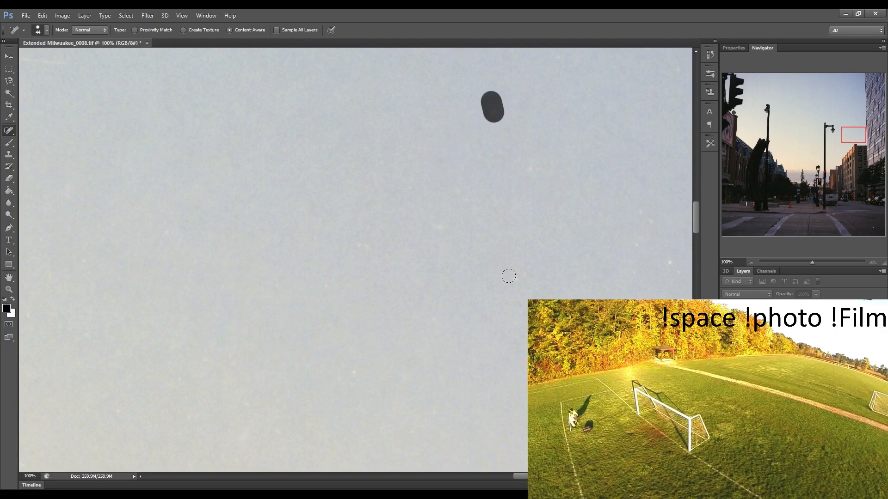
pyautogui.click(435, 220)
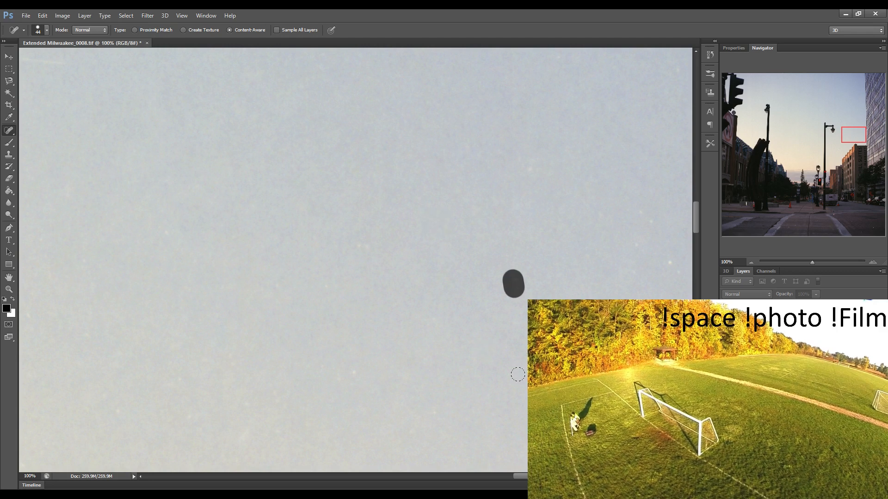
pyautogui.moveTo(434, 424); pyautogui.dragTo(442, 425)
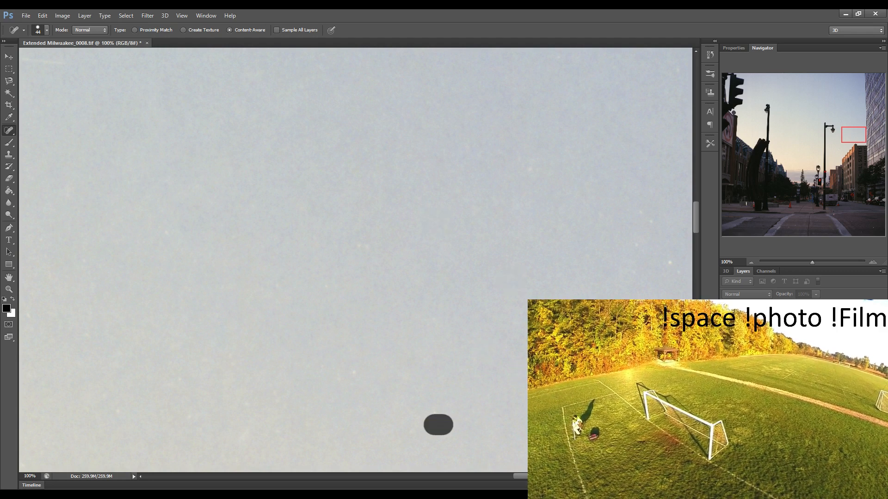
# Heal the specks in the sky directly beside the left edge of the glass tower
pyautogui.moveTo(494, 339); pyautogui.dragTo(417, 338)
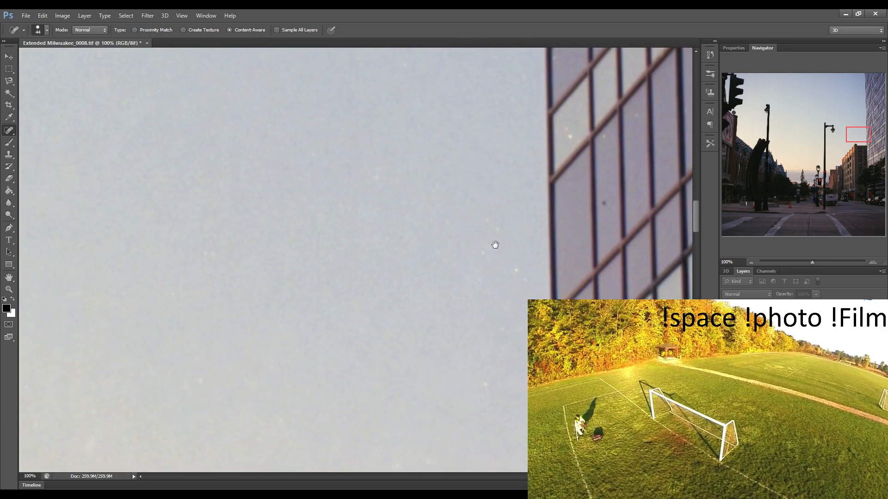
pyautogui.moveTo(485, 219)
pyautogui.mouseDown()
pyautogui.moveTo(497, 233)
pyautogui.moveTo(549, 163)
pyautogui.mouseUp()
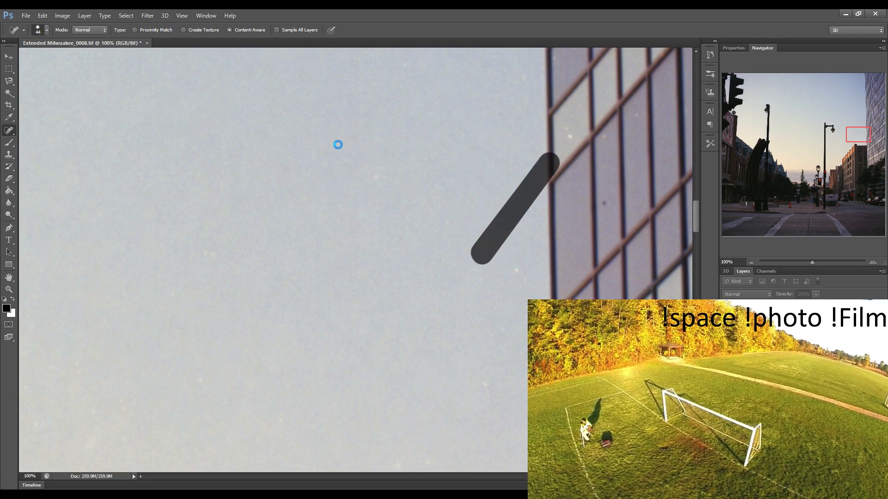
pyautogui.moveTo(511, 272); pyautogui.dragTo(527, 269)
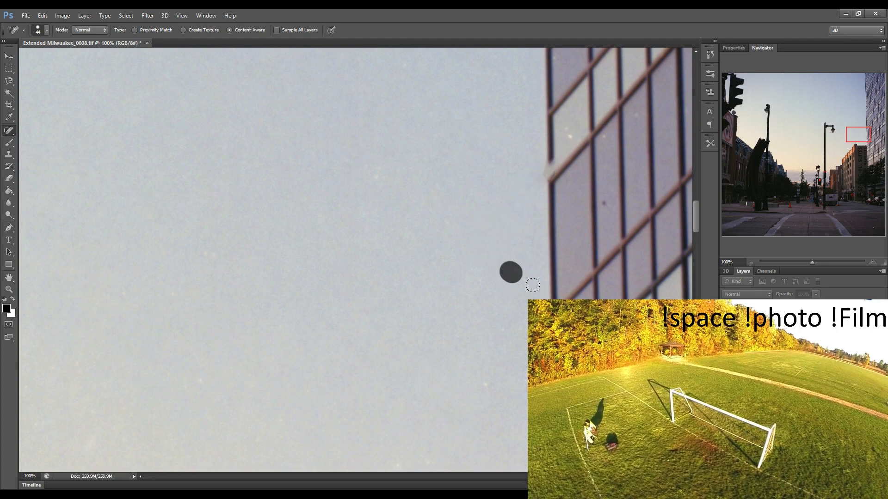
# Heal the thin crossed white hair on the facade of the glass tower near the photo's right edge
pyautogui.moveTo(515, 303)
pyautogui.mouseDown()
pyautogui.moveTo(440, 285)
pyautogui.moveTo(327, 285)
pyautogui.mouseUp()
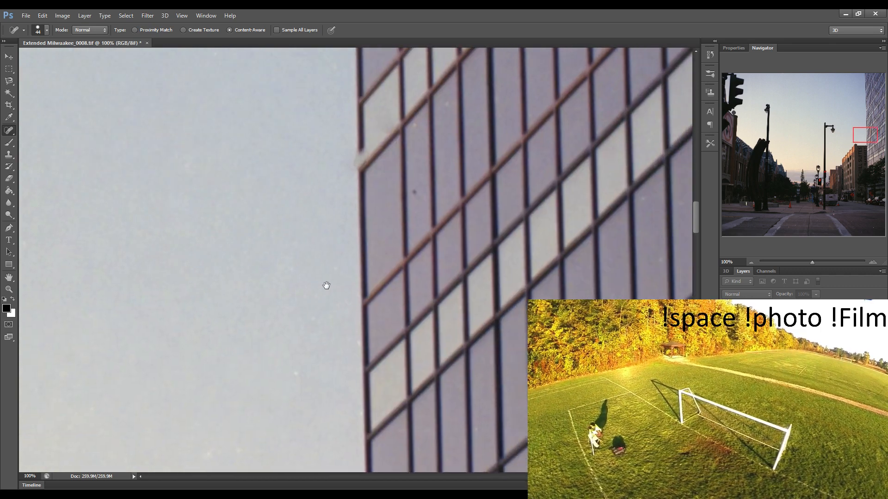
pyautogui.moveTo(476, 298); pyautogui.dragTo(432, 298)
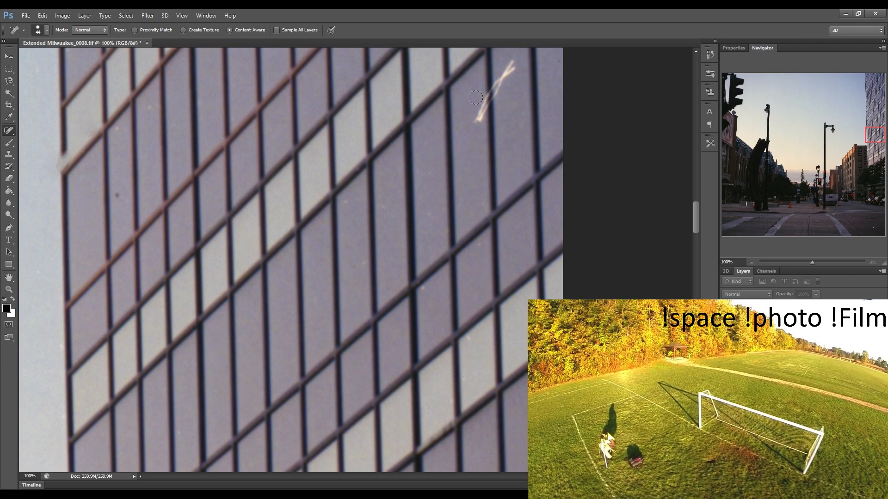
pyautogui.moveTo(483, 91)
pyautogui.mouseDown()
pyautogui.moveTo(476, 124)
pyautogui.moveTo(506, 64)
pyautogui.moveTo(496, 89)
pyautogui.mouseUp()
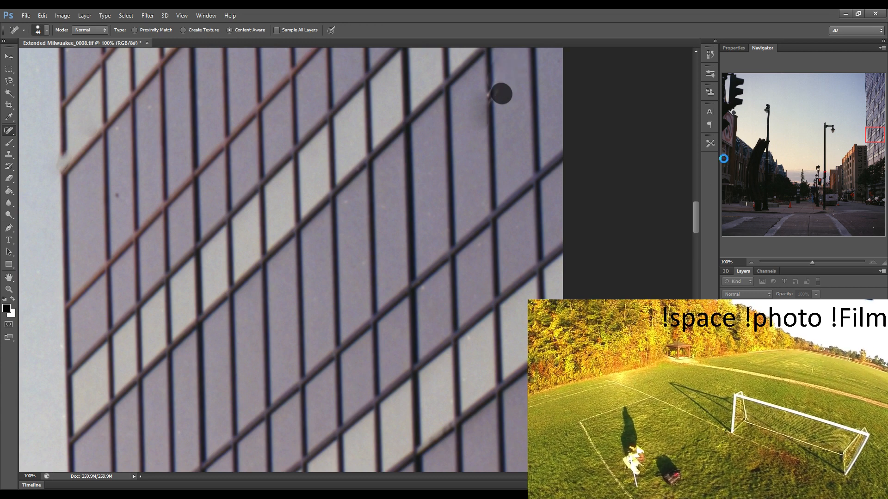
# Heal the bright specks on the dark brick wall between the blurred street sign and the round ornaments
pyautogui.click(734, 157)
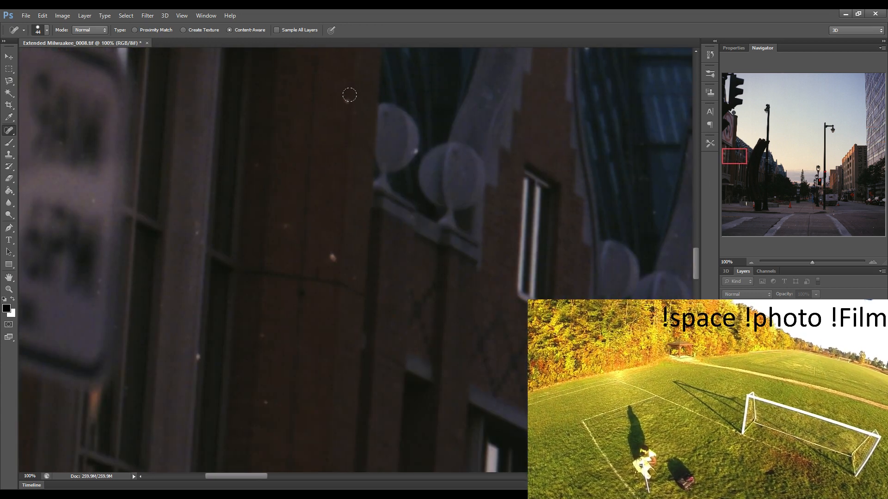
pyautogui.moveTo(351, 95); pyautogui.dragTo(330, 259)
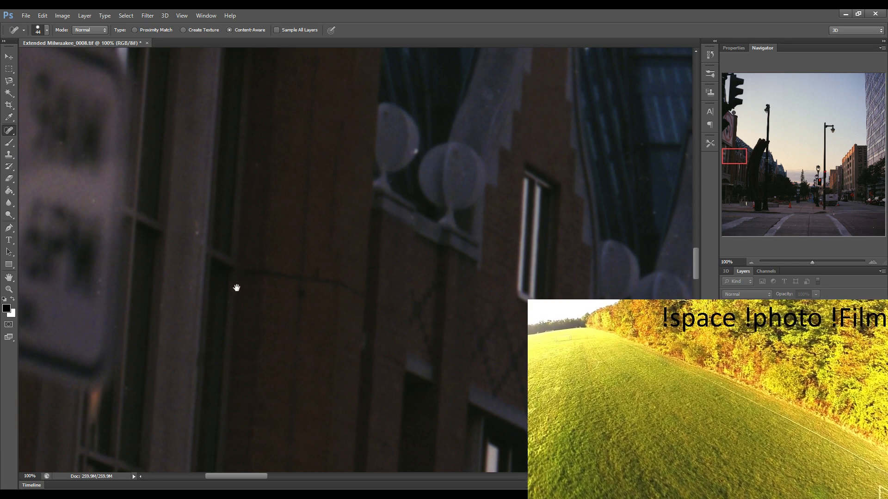
# Heal the bright specks in the pale sky to the right of the glass-roofed building with the pointed spires
pyautogui.moveTo(664, 293); pyautogui.dragTo(359, 297)
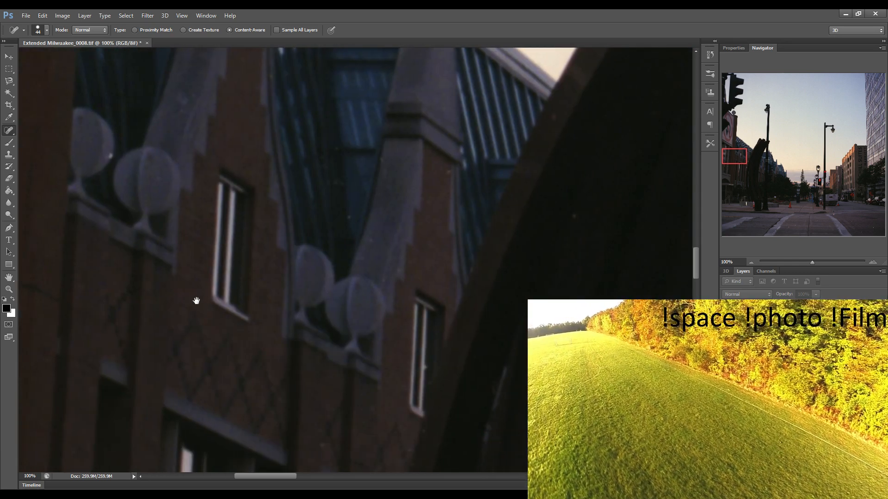
pyautogui.moveTo(612, 275); pyautogui.dragTo(384, 281)
pyautogui.moveTo(661, 286); pyautogui.dragTo(228, 292)
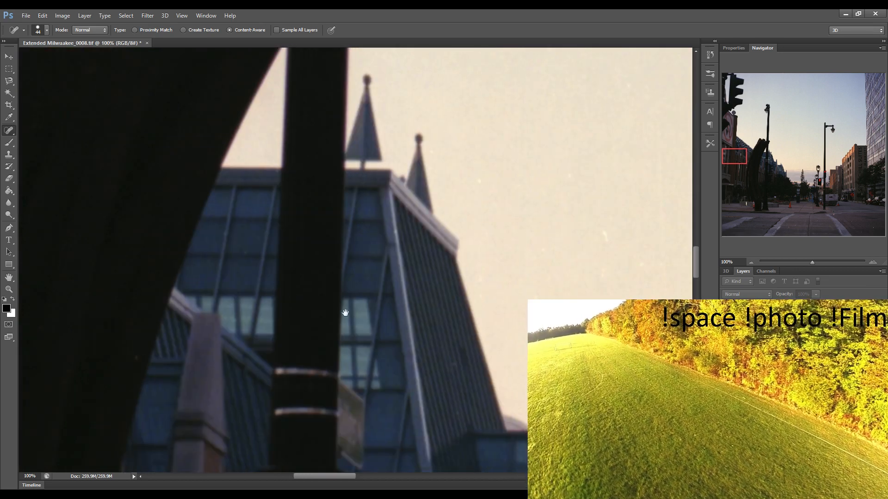
pyautogui.moveTo(585, 313); pyautogui.dragTo(426, 294)
pyautogui.moveTo(371, 287); pyautogui.dragTo(367, 300)
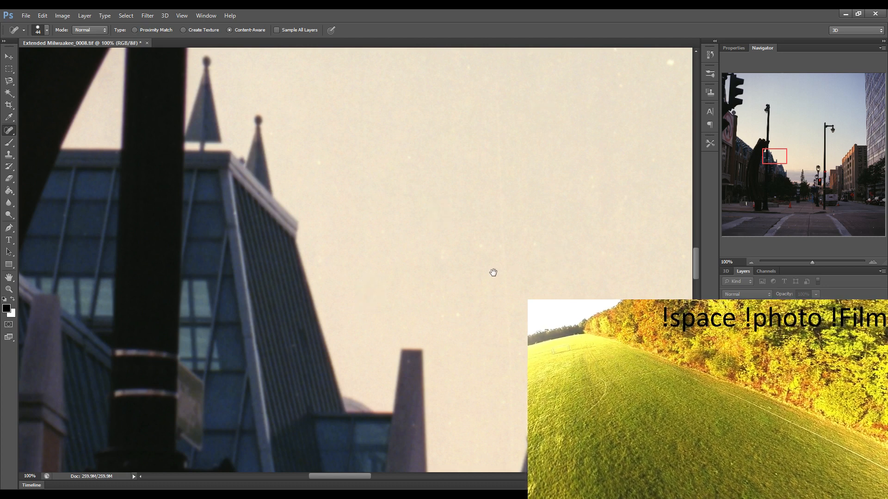
pyautogui.moveTo(494, 271); pyautogui.dragTo(353, 301)
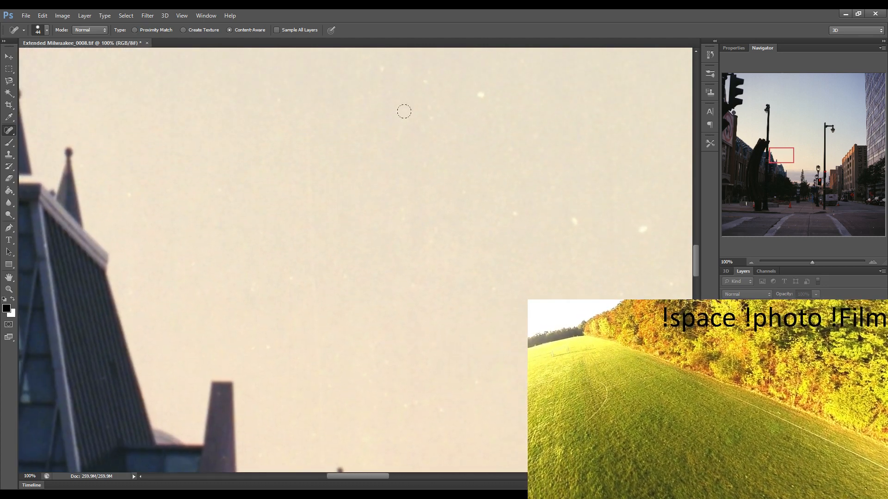
pyautogui.moveTo(385, 68); pyautogui.dragTo(385, 79)
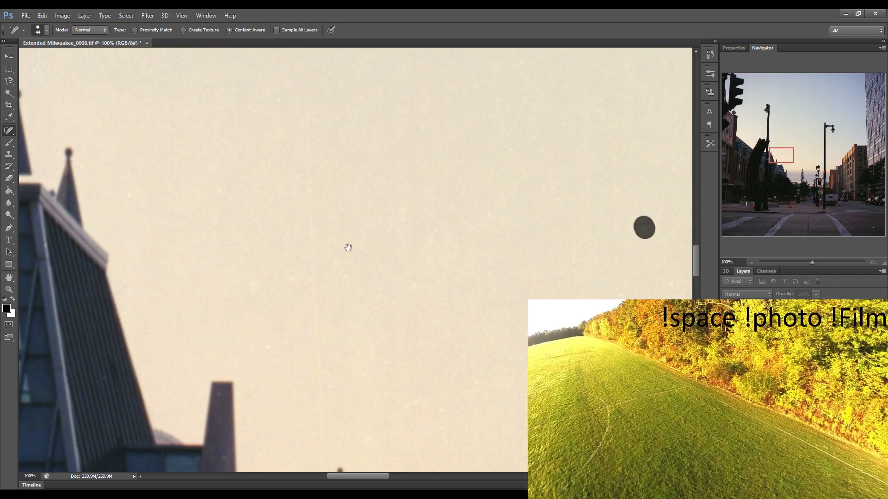
# Heal the scattered specks in the open sky farther right of the tapered chimney and small spire
pyautogui.moveTo(331, 267)
pyautogui.mouseDown()
pyautogui.moveTo(476, 291)
pyautogui.moveTo(419, 301)
pyautogui.moveTo(453, 309)
pyautogui.moveTo(353, 297)
pyautogui.mouseUp()
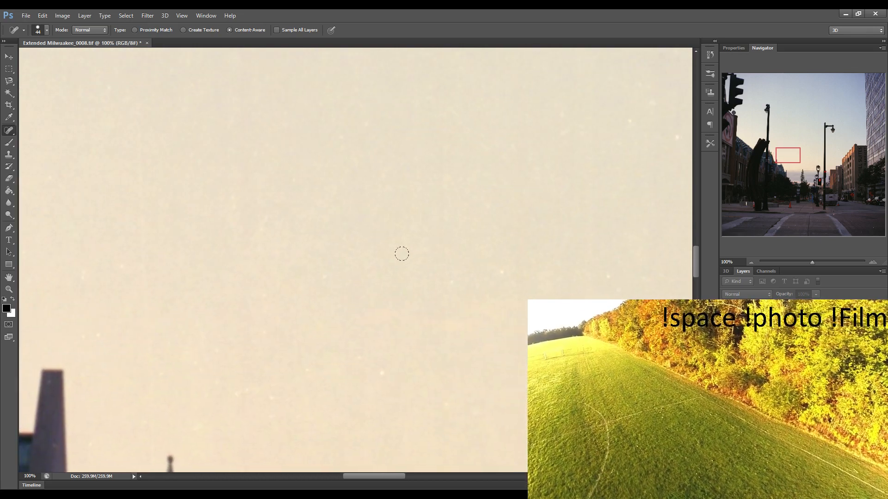
pyautogui.moveTo(405, 260); pyautogui.dragTo(387, 235)
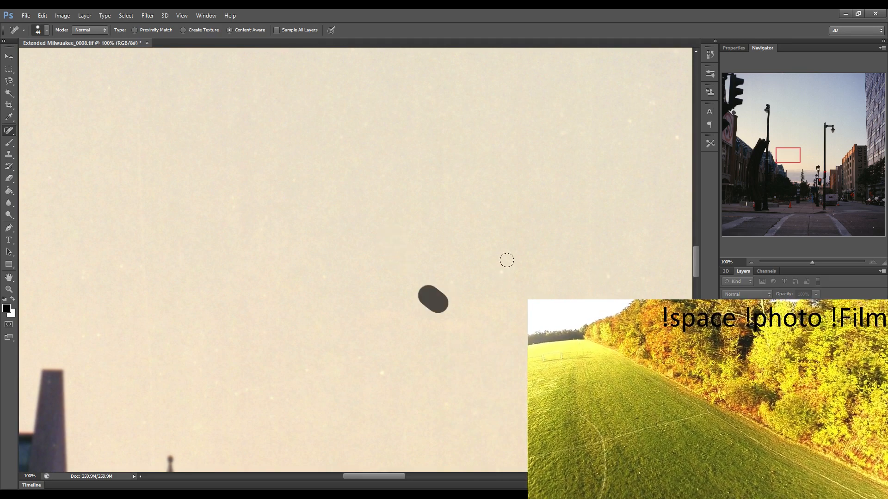
pyautogui.moveTo(502, 273); pyautogui.dragTo(532, 378)
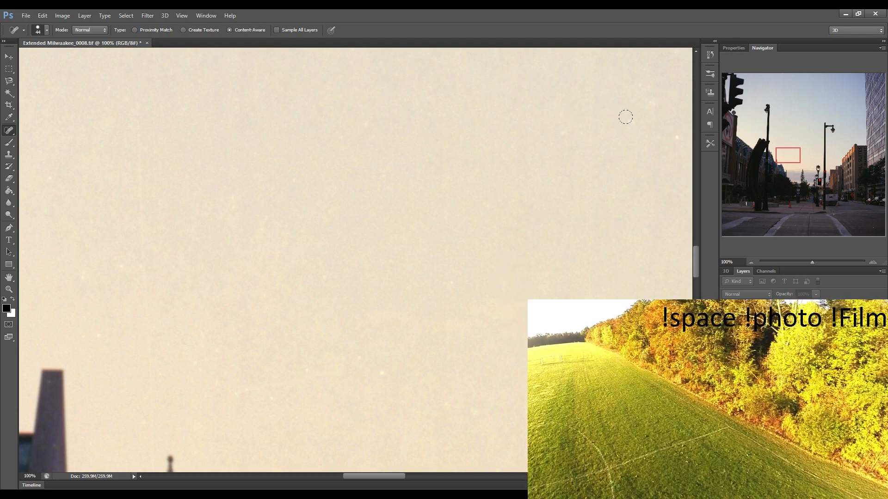
pyautogui.moveTo(625, 117)
pyautogui.mouseDown()
pyautogui.moveTo(648, 103)
pyautogui.moveTo(645, 271)
pyautogui.mouseUp()
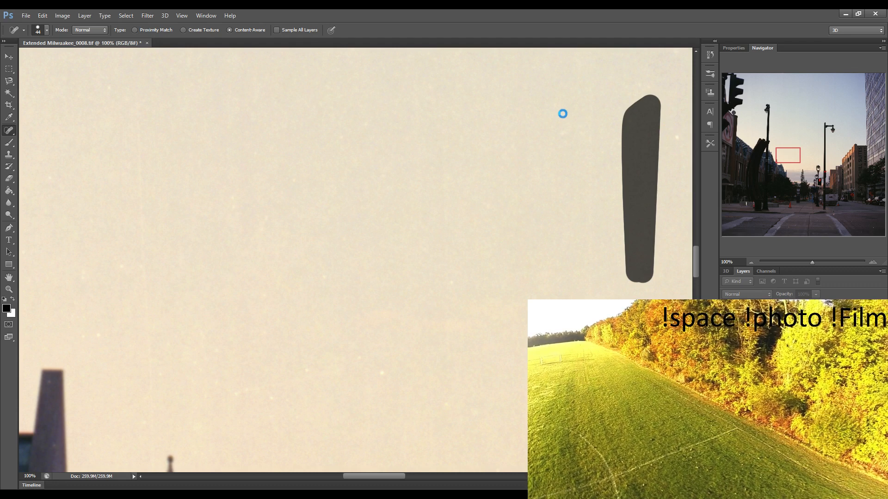
pyautogui.moveTo(676, 129); pyautogui.dragTo(675, 139)
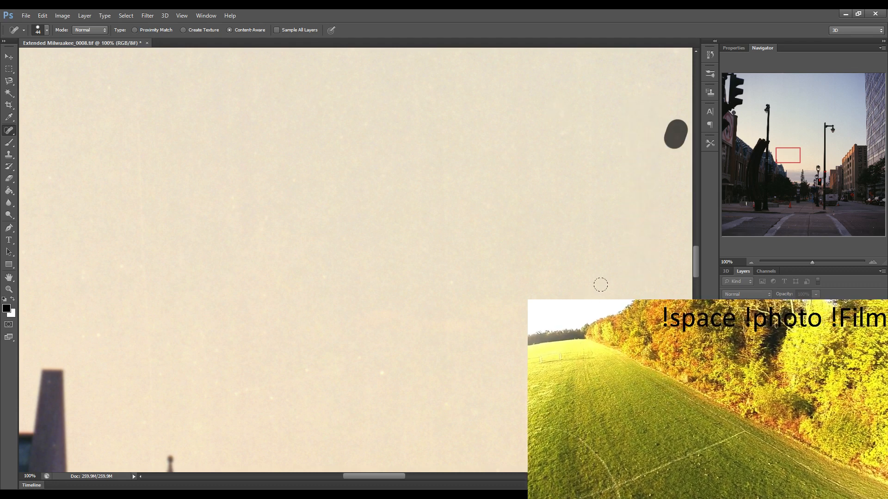
pyautogui.moveTo(553, 280); pyautogui.dragTo(495, 285)
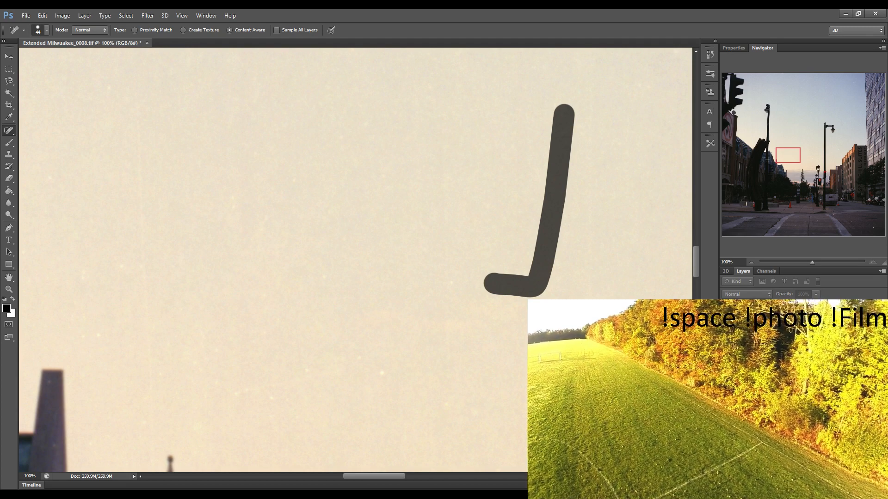
pyautogui.moveTo(573, 308); pyautogui.dragTo(481, 301)
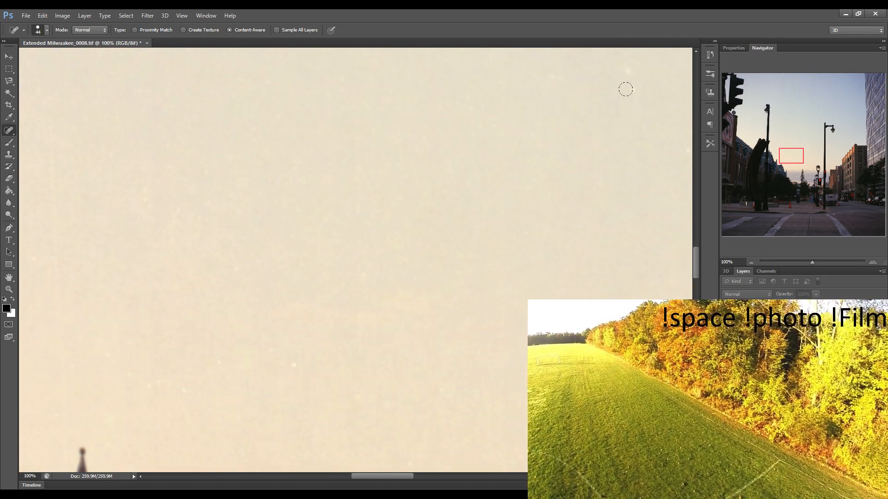
pyautogui.moveTo(626, 91); pyautogui.dragTo(622, 89)
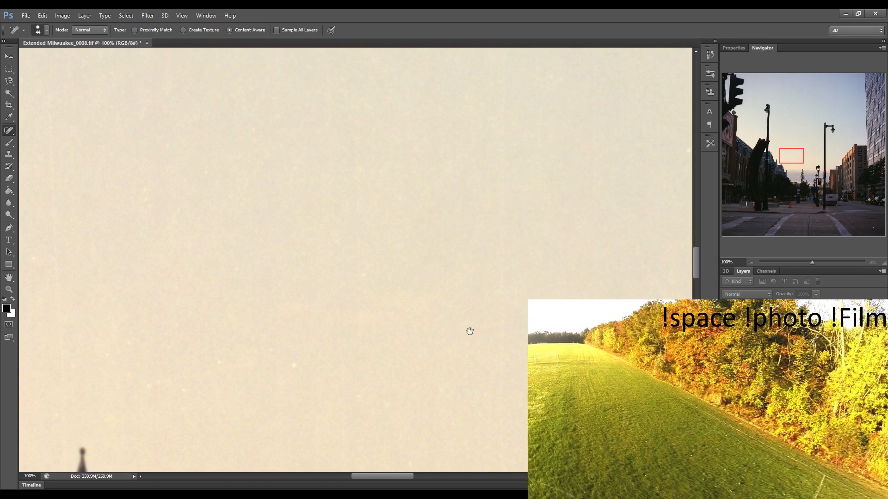
# Heal the cluster of white specks in the sky around the faint orange cloud
pyautogui.hscroll(3, 416, 330)
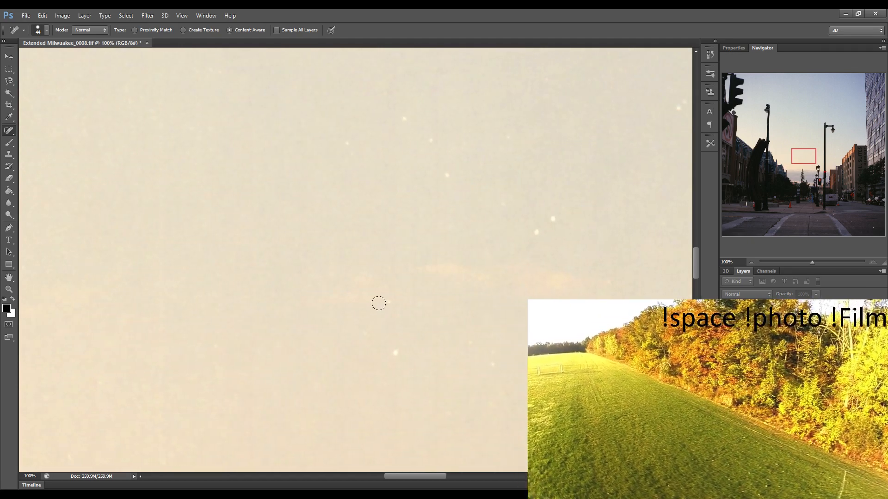
pyautogui.moveTo(393, 346); pyautogui.dragTo(383, 304)
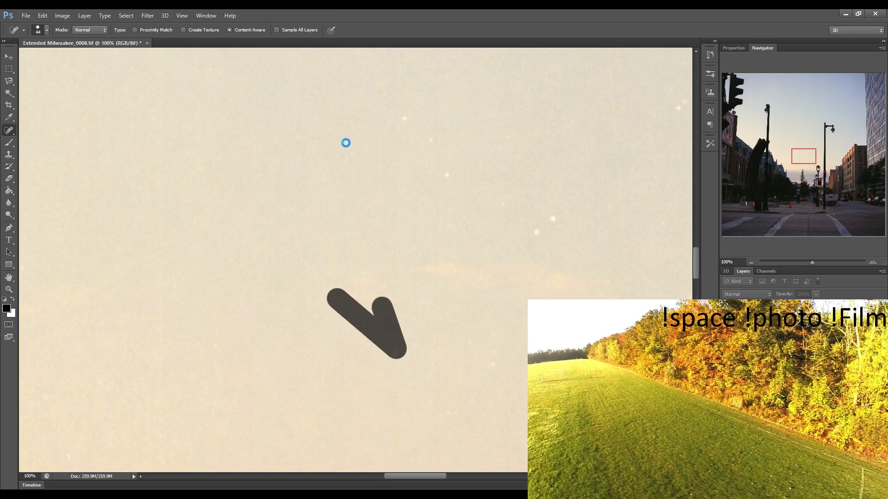
pyautogui.moveTo(397, 356); pyautogui.dragTo(440, 198)
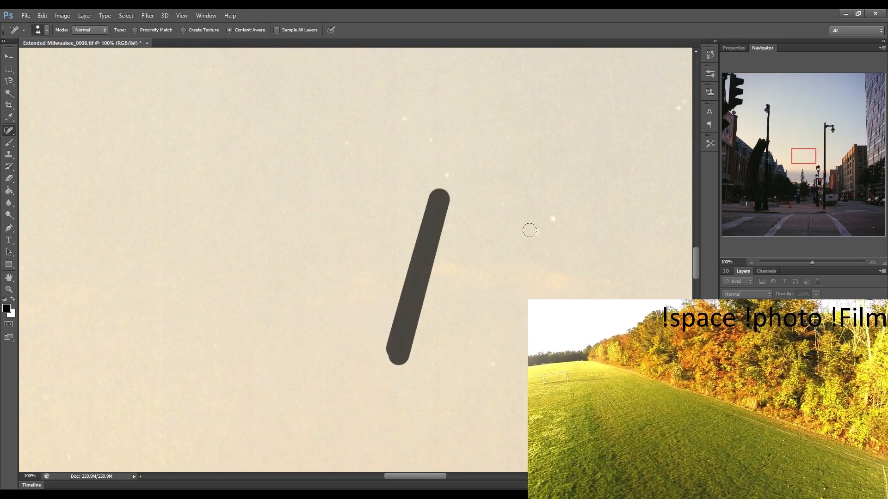
pyautogui.moveTo(346, 142); pyautogui.dragTo(345, 153)
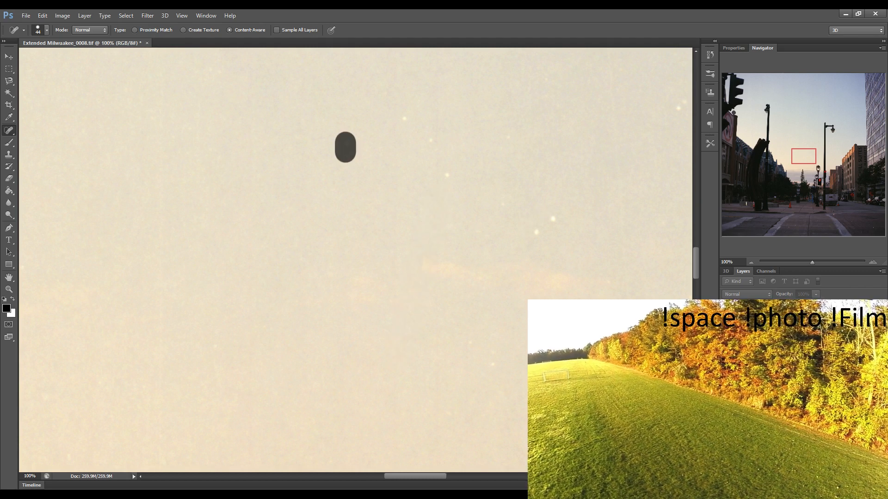
pyautogui.moveTo(399, 112); pyautogui.dragTo(433, 143)
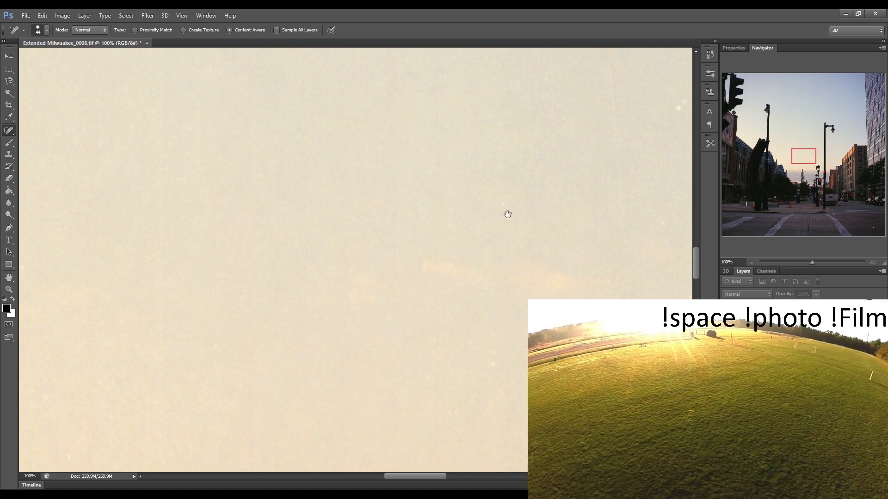
# Heal the bright specks in the sky between the faint orange cloud and the right lamp post
pyautogui.moveTo(508, 214); pyautogui.dragTo(239, 210)
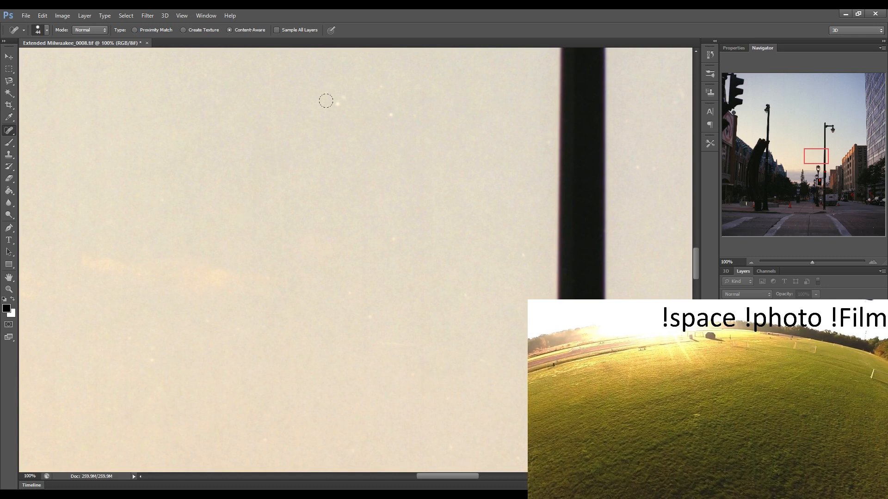
pyautogui.moveTo(346, 95); pyautogui.dragTo(331, 113)
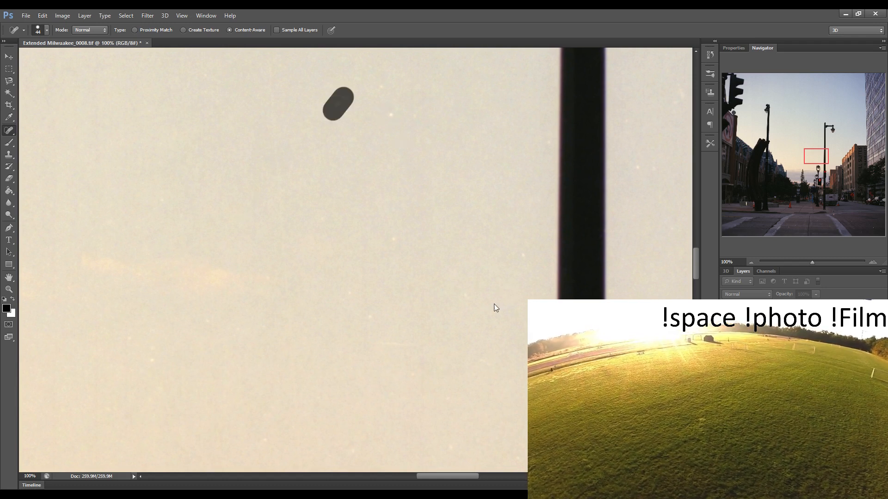
pyautogui.click(392, 114)
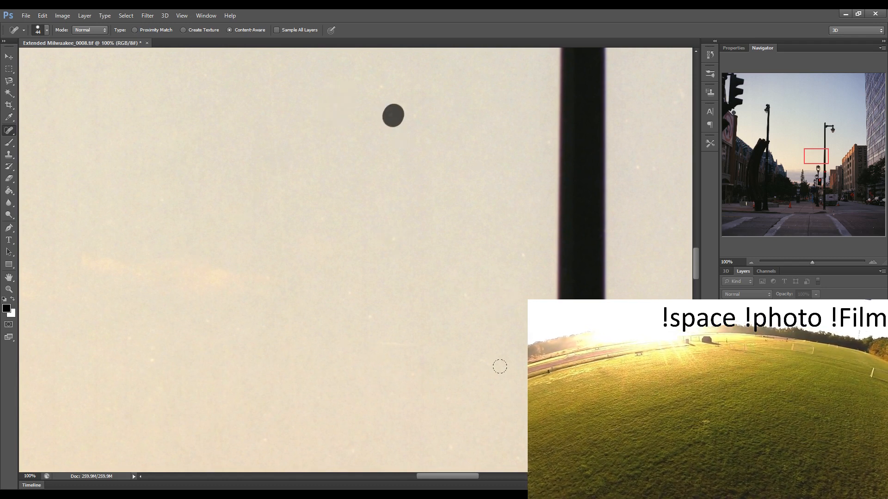
pyautogui.click(393, 236)
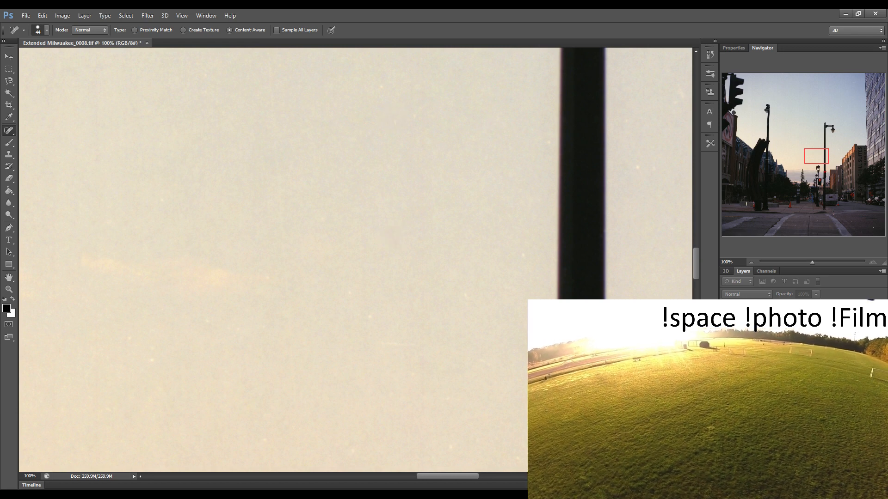
# Heal the white specks in the sky beside the lamp post, just above the red traffic light
pyautogui.moveTo(487, 320); pyautogui.dragTo(477, 320)
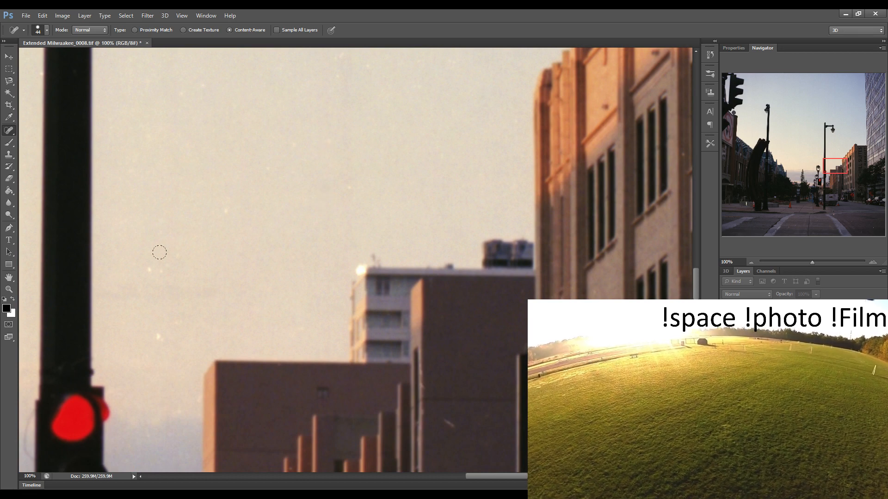
pyautogui.moveTo(154, 337)
pyautogui.mouseDown()
pyautogui.moveTo(148, 266)
pyautogui.moveTo(159, 344)
pyautogui.mouseUp()
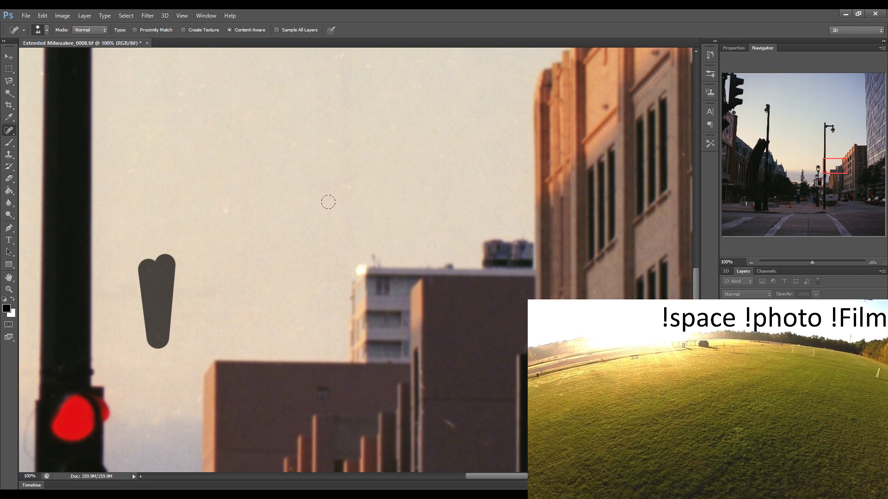
# Heal the bright specks in the sky between the lamp post and the stepped roofline of the sunlit building
pyautogui.moveTo(452, 429); pyautogui.dragTo(469, 368)
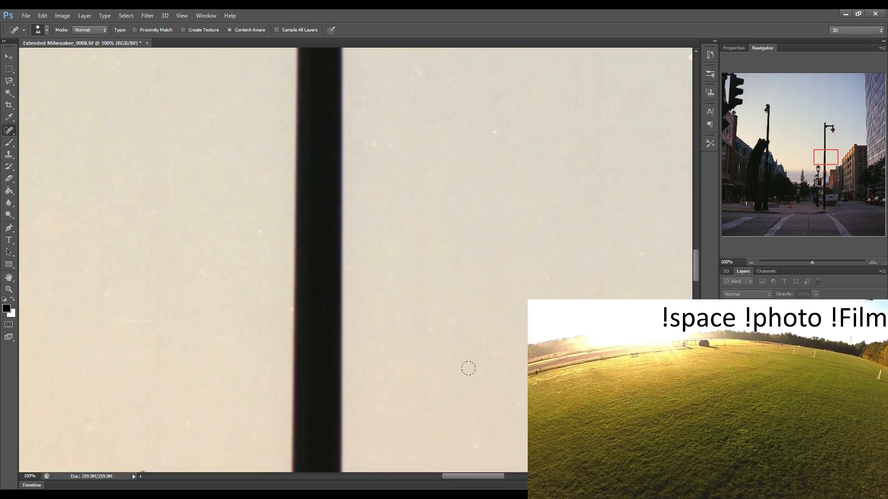
pyautogui.moveTo(469, 321); pyautogui.dragTo(248, 293)
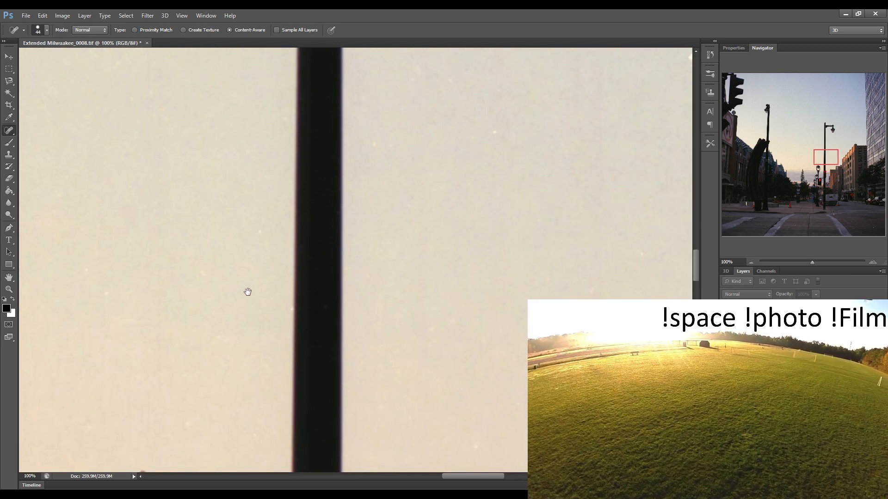
pyautogui.moveTo(373, 286); pyautogui.dragTo(319, 285)
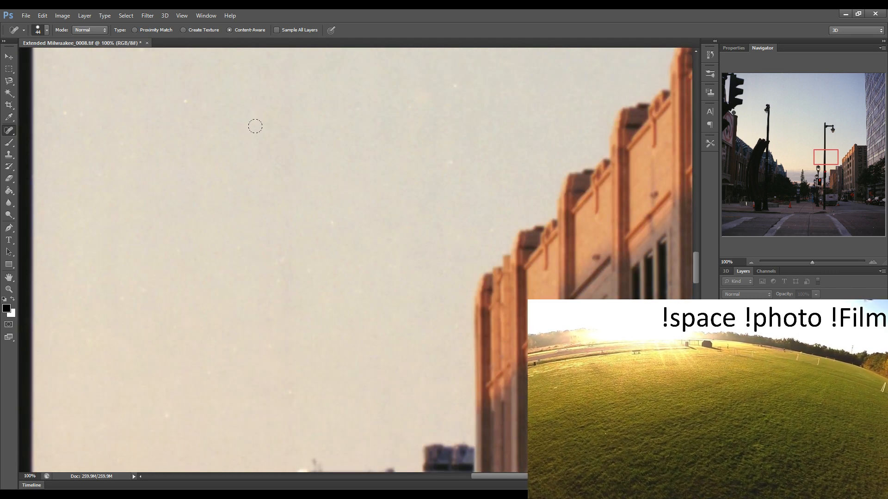
pyautogui.moveTo(184, 101); pyautogui.dragTo(193, 102)
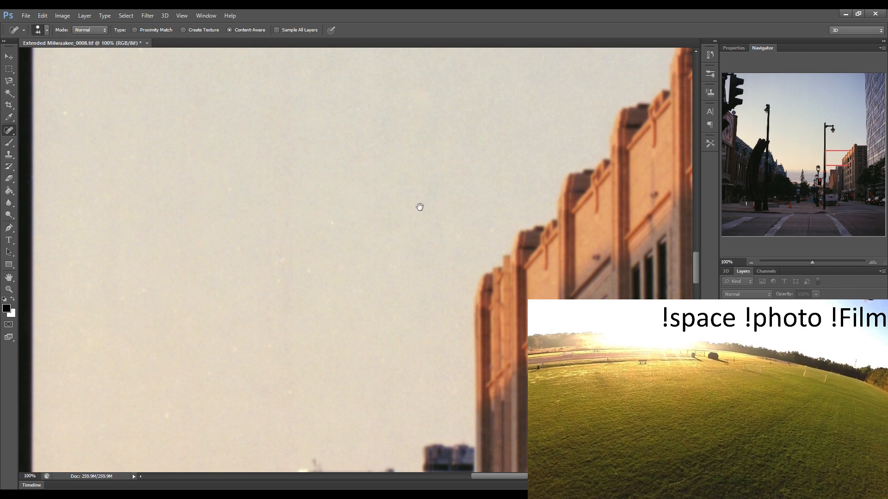
# Heal the small light speck between the letters on the dark Marriott wall beside the sunlit building
pyautogui.moveTo(420, 206); pyautogui.dragTo(134, 208)
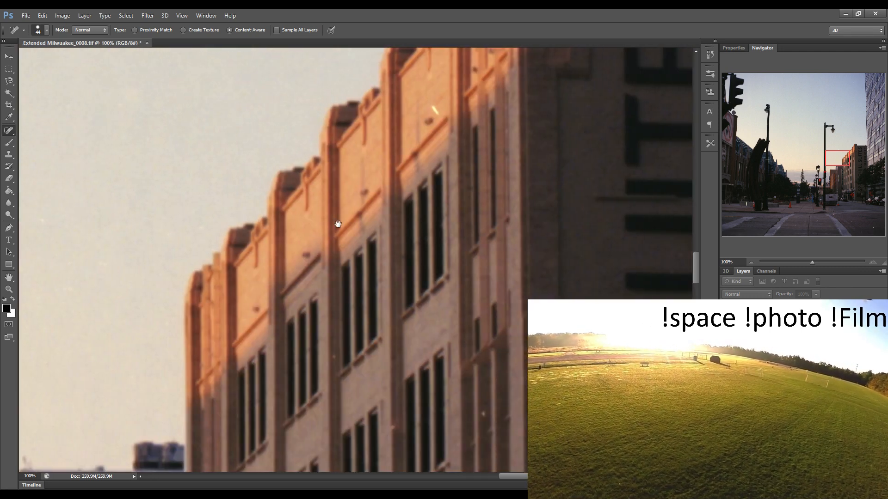
pyautogui.moveTo(338, 225); pyautogui.dragTo(242, 233)
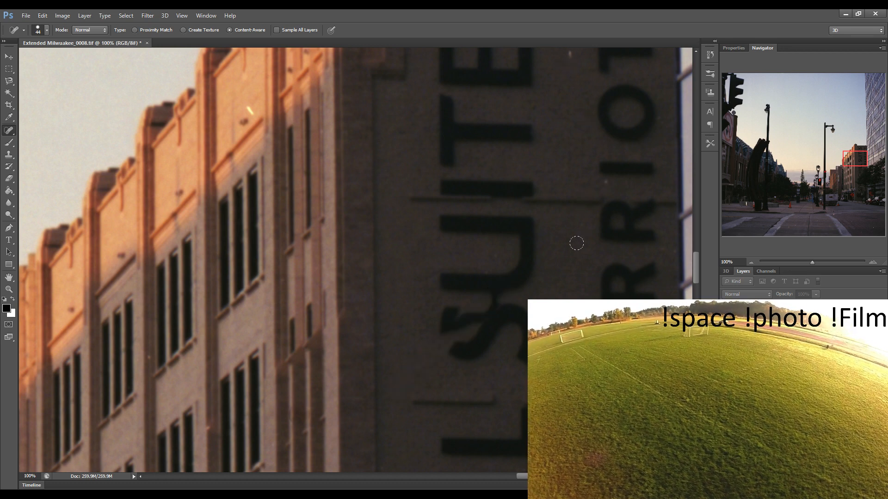
pyautogui.click(606, 186)
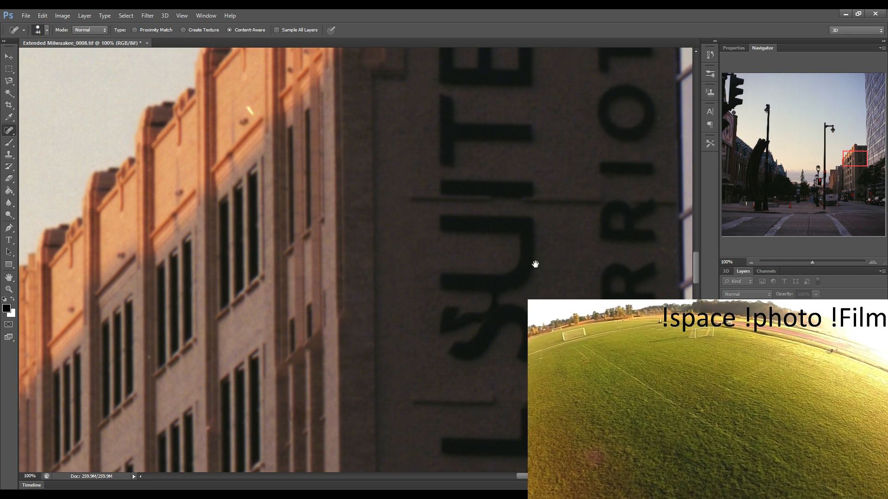
# Heal the bright specks on the glass facade beside the Marriott wall and save the file
pyautogui.moveTo(479, 262); pyautogui.dragTo(358, 101)
pyautogui.moveTo(438, 276); pyautogui.dragTo(364, 87)
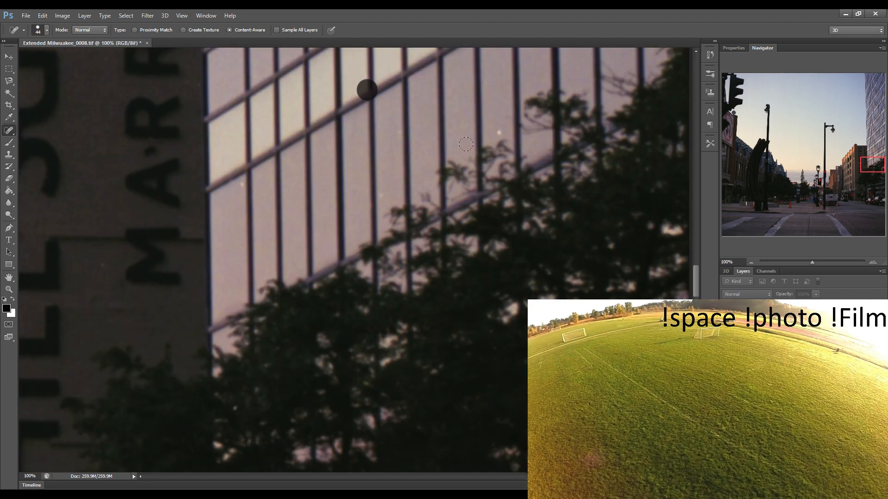
pyautogui.press('space')
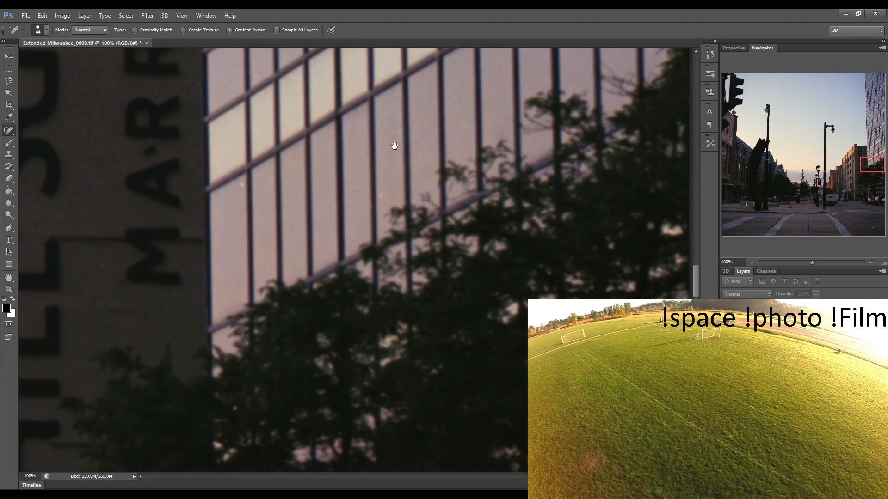
pyautogui.moveTo(390, 226); pyautogui.dragTo(376, 318)
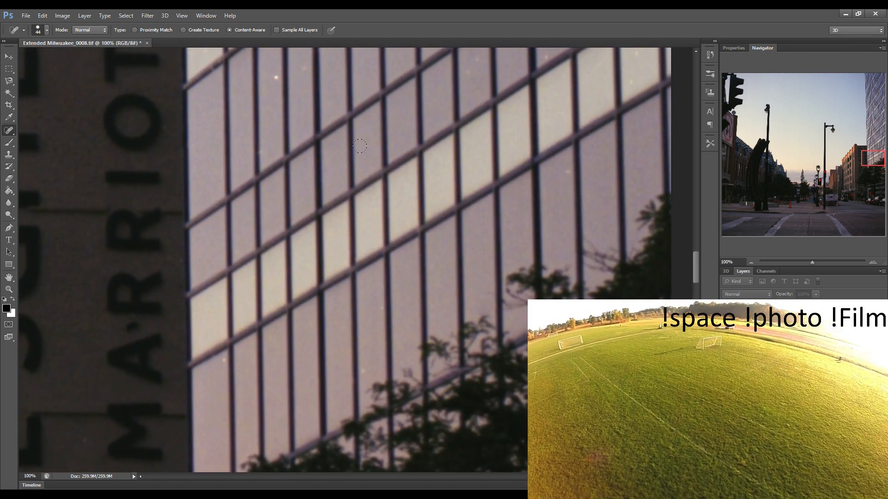
pyautogui.click(276, 78)
pyautogui.press('space')
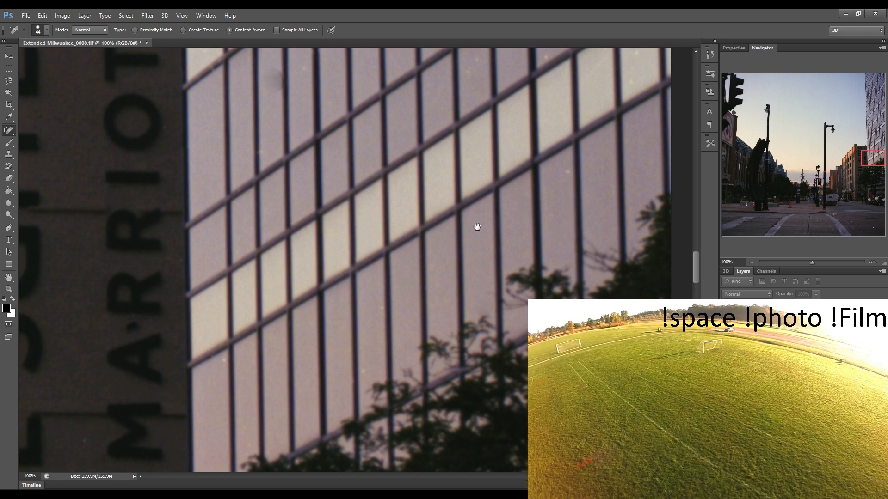
pyautogui.hotkey('ctrl', 's')
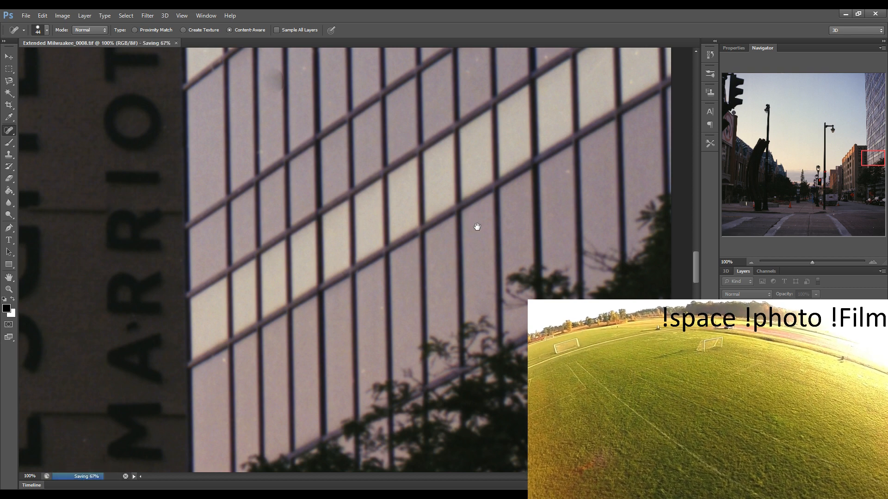
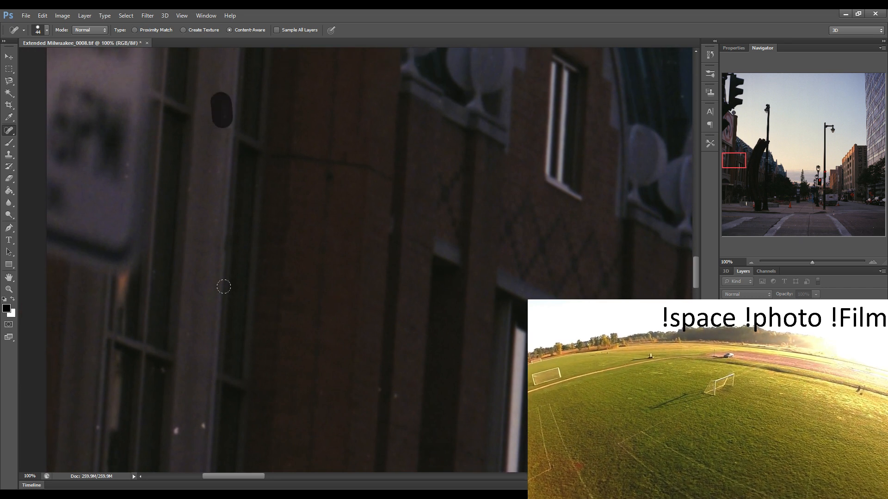
# Heal the white specks on the stone pillar and brick wall of the dark building near the blurred sign, and on the adjacent black sculpture
pyautogui.click(202, 426)
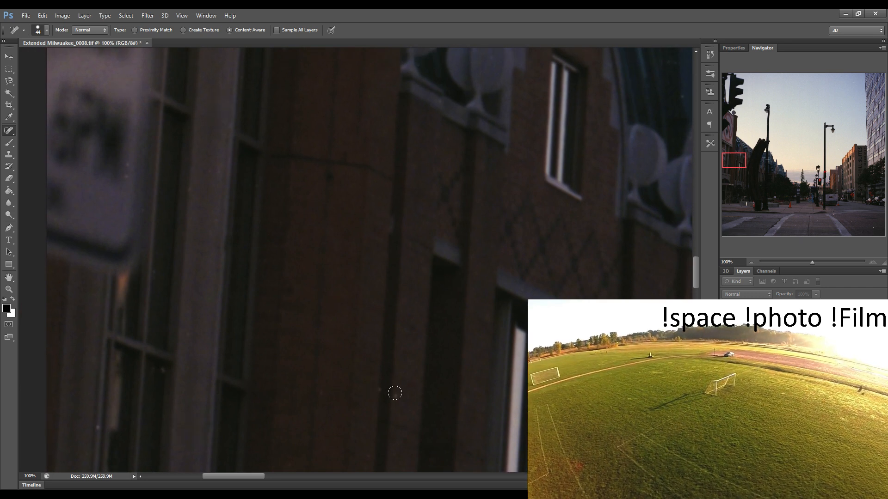
pyautogui.moveTo(396, 354); pyautogui.dragTo(147, 337)
pyautogui.moveTo(506, 347); pyautogui.dragTo(301, 323)
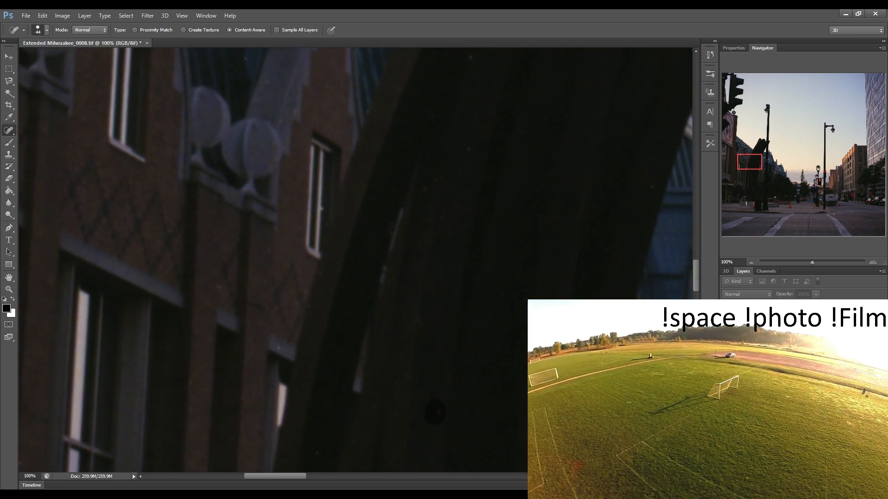
# Heal the curved hair and the white specks around it in the sky above the purple cloud bank beside the tall tree's tip
pyautogui.moveTo(508, 323); pyautogui.dragTo(222, 319)
pyautogui.moveTo(484, 319); pyautogui.dragTo(111, 280)
pyautogui.moveTo(555, 278); pyautogui.dragTo(183, 276)
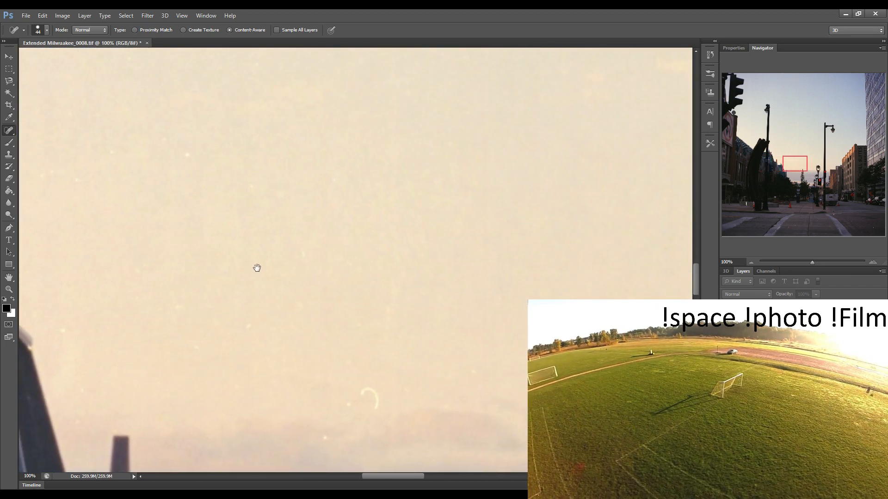
pyautogui.moveTo(199, 439); pyautogui.dragTo(216, 428)
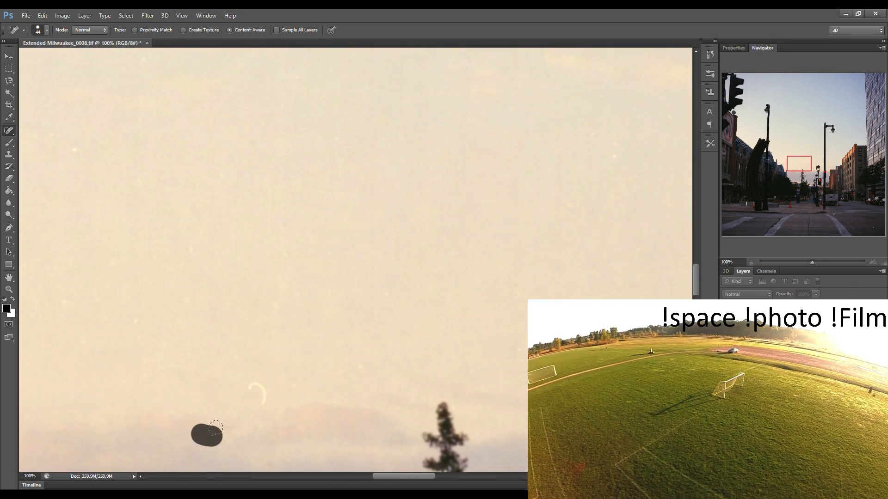
pyautogui.moveTo(266, 402); pyautogui.dragTo(243, 378)
pyautogui.click(212, 370)
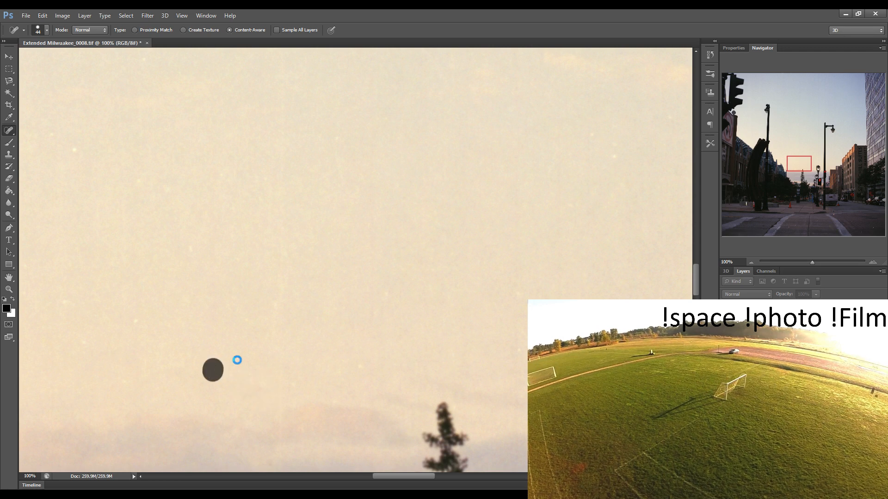
# Heal the specks in the sky beside the ornate street lamp and between the lamp post and the sunlit building
pyautogui.hscroll(8, 311, 331)
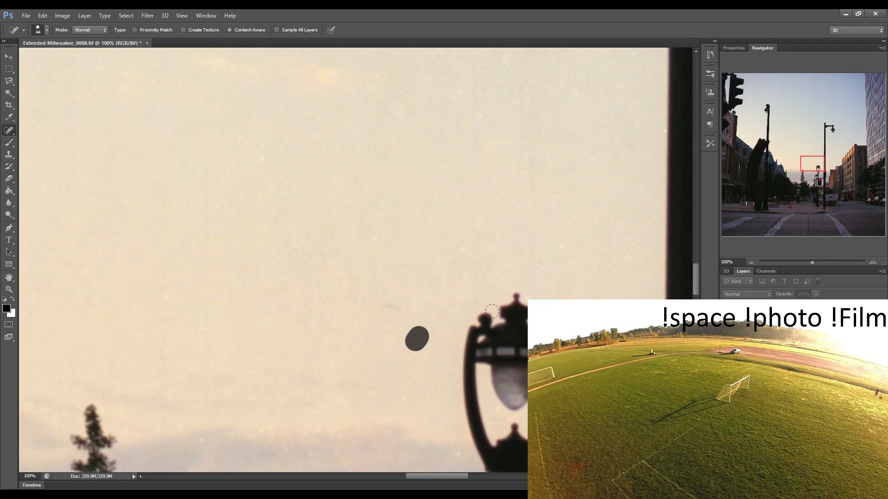
pyautogui.hscroll(10, 553, 287)
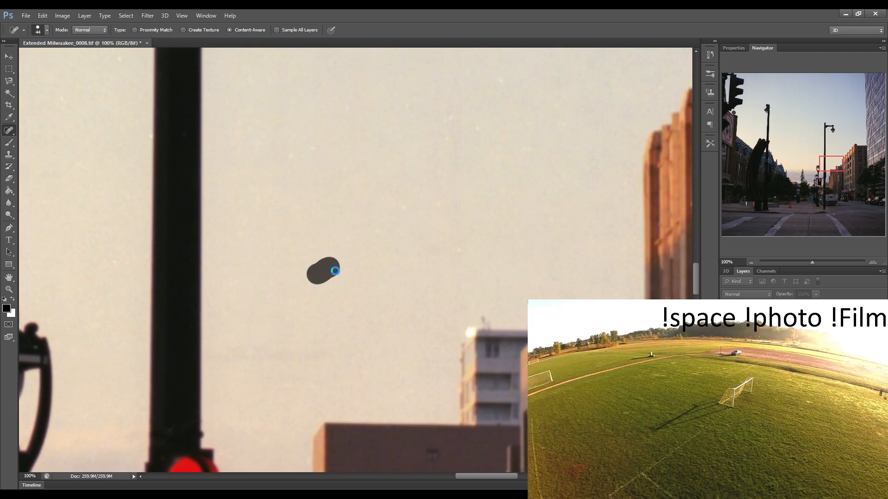
pyautogui.moveTo(348, 244); pyautogui.dragTo(360, 233)
# Heal the specks on the dark brick wall above the Wisconsin Center sign and on the neighbouring black sculpture
pyautogui.hscroll(8, 245, 264)
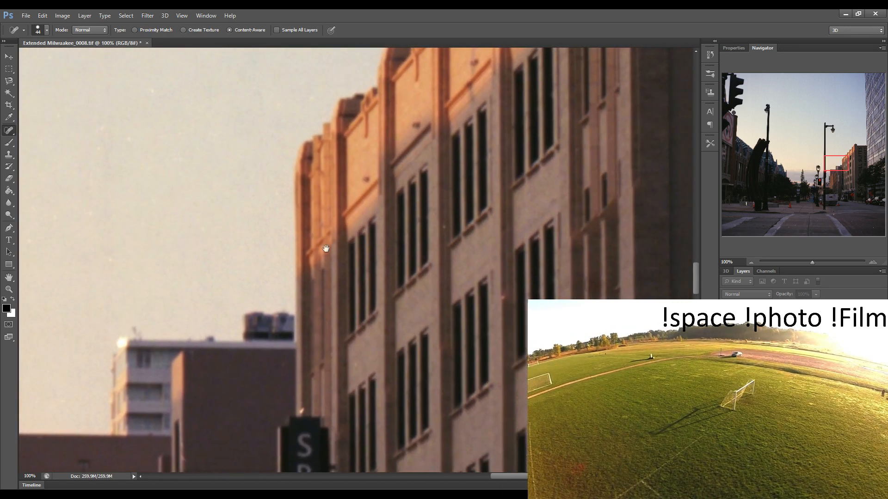
pyautogui.hscroll(10, 325, 248)
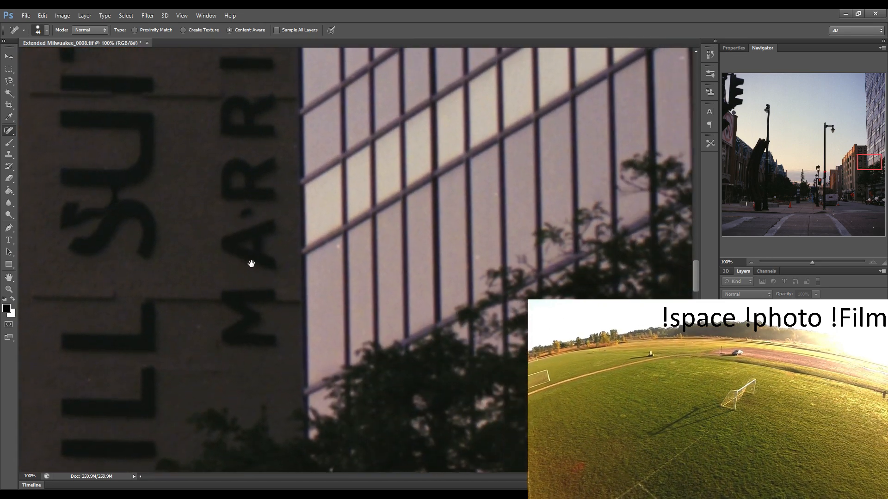
pyautogui.hscroll(1, 251, 263)
pyautogui.hscroll(15, 382, 260)
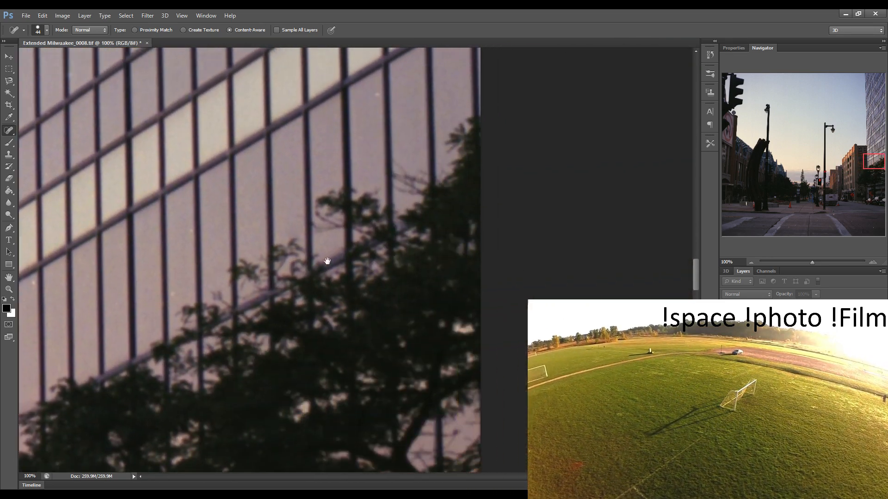
pyautogui.click(734, 180)
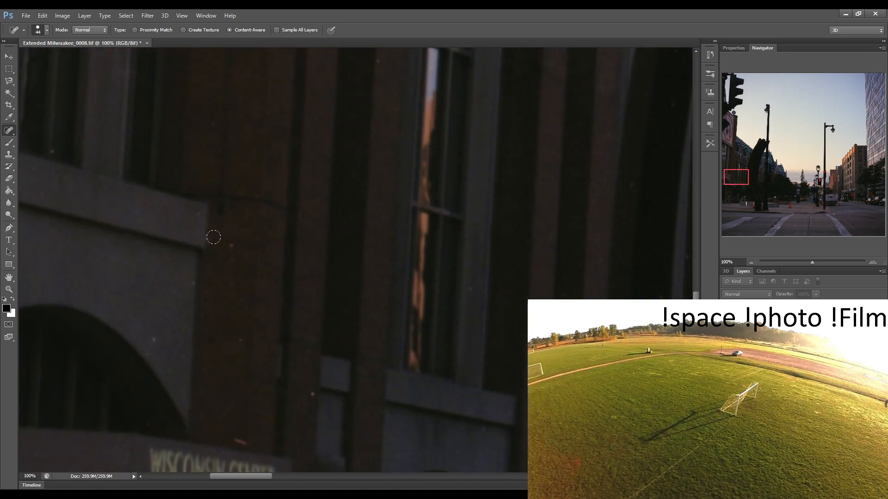
pyautogui.click(154, 336)
pyautogui.click(235, 341)
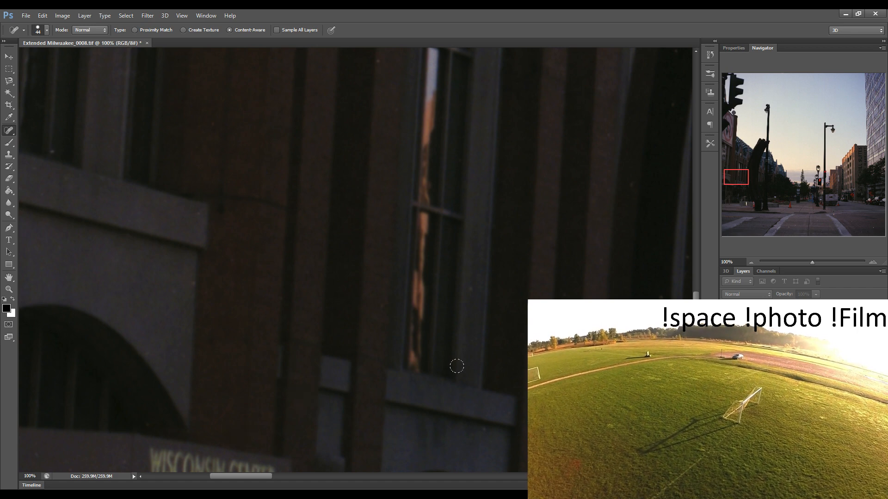
pyautogui.moveTo(457, 366); pyautogui.dragTo(332, 329)
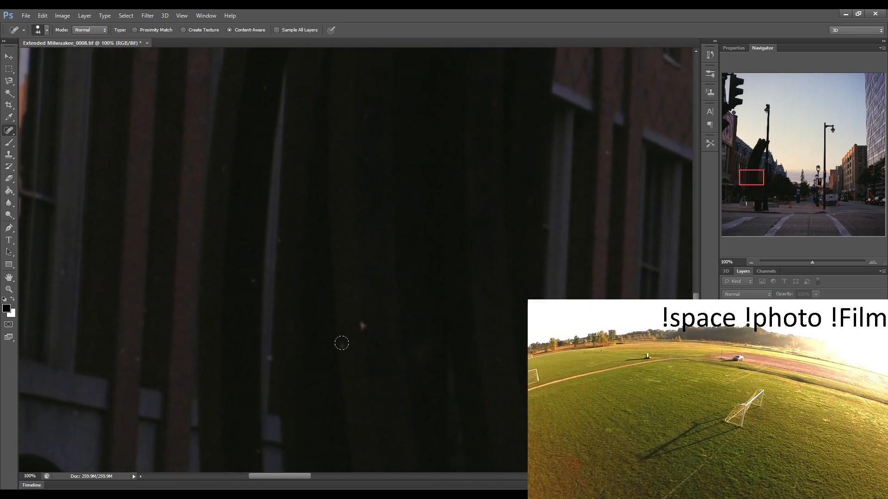
pyautogui.moveTo(438, 327); pyautogui.dragTo(373, 334)
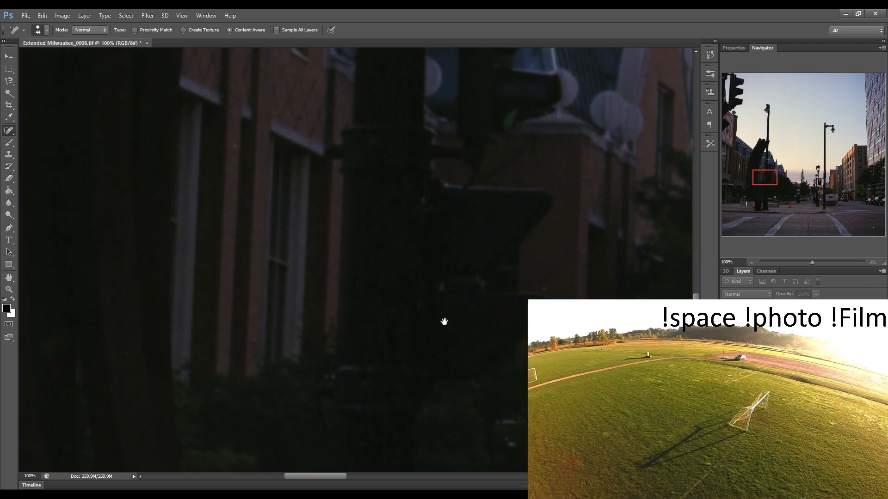
# Heal the specks above the treetops in the sky area between the dark trees and the tall conifer
pyautogui.moveTo(444, 322); pyautogui.dragTo(278, 329)
pyautogui.moveTo(495, 324); pyautogui.dragTo(258, 318)
pyautogui.moveTo(518, 274); pyautogui.dragTo(240, 262)
pyautogui.click(343, 308)
pyautogui.click(357, 258)
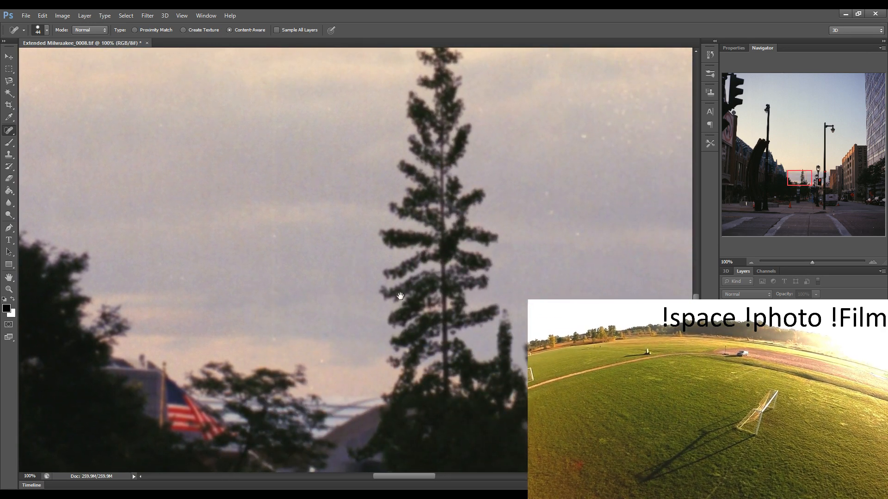
# Heal the white specks in the cloudy sky between the tall conifer and the ornate street lamps
pyautogui.moveTo(401, 296); pyautogui.dragTo(234, 293)
pyautogui.moveTo(475, 289); pyautogui.dragTo(331, 287)
pyautogui.click(272, 247)
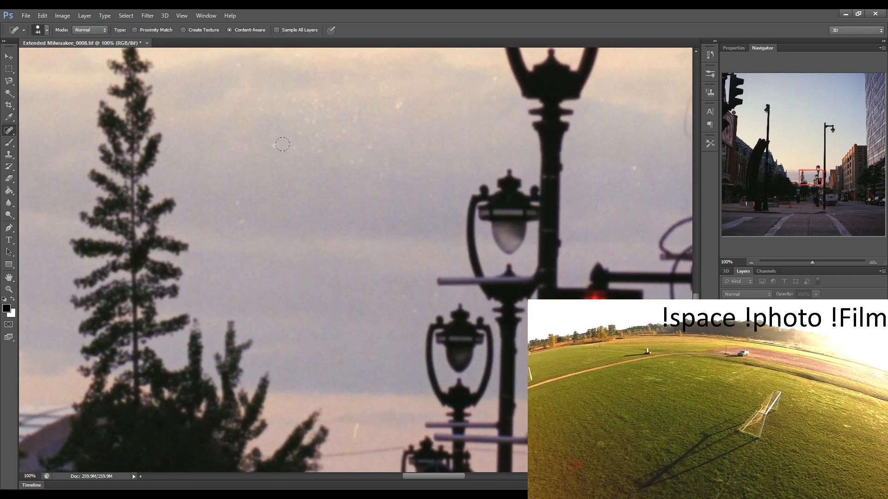
pyautogui.click(279, 145)
pyautogui.click(310, 135)
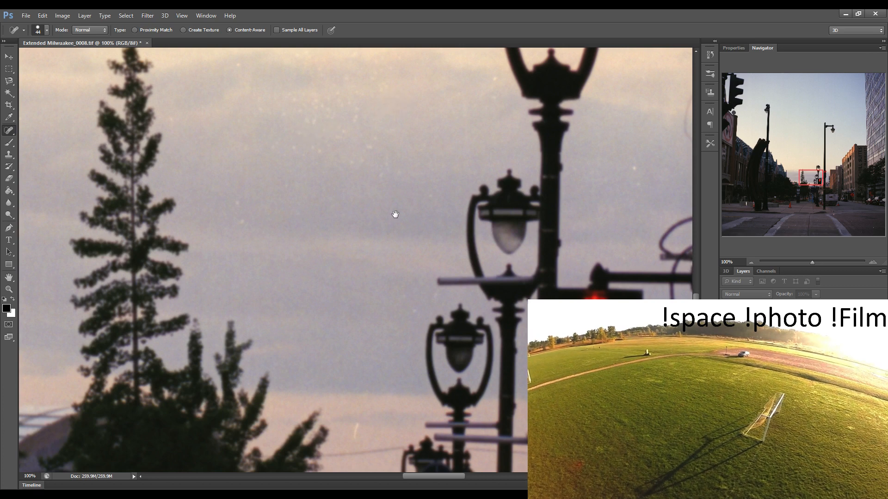
# Heal the curved white hair in the sky between the traffic light pole and the PARK sign
pyautogui.moveTo(395, 215); pyautogui.dragTo(230, 228)
pyautogui.moveTo(519, 223); pyautogui.dragTo(367, 222)
pyautogui.moveTo(562, 251); pyautogui.dragTo(338, 253)
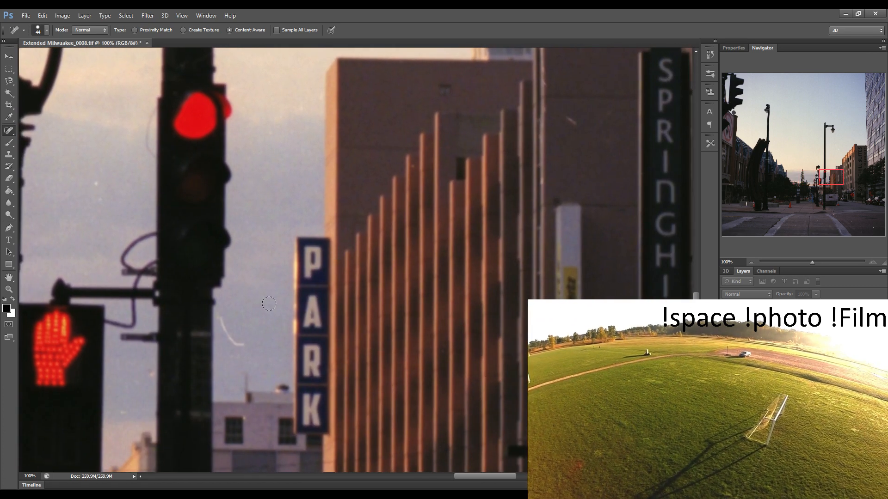
pyautogui.moveTo(222, 320); pyautogui.dragTo(252, 341)
# Examine the right-hand trees and the dark street-level strip from the stair railings to the EAGLE container for remaining dust
pyautogui.moveTo(307, 280); pyautogui.dragTo(83, 269)
pyautogui.moveTo(356, 272); pyautogui.dragTo(56, 273)
pyautogui.moveTo(416, 277); pyautogui.dragTo(60, 282)
pyautogui.moveTo(334, 281); pyautogui.dragTo(116, 300)
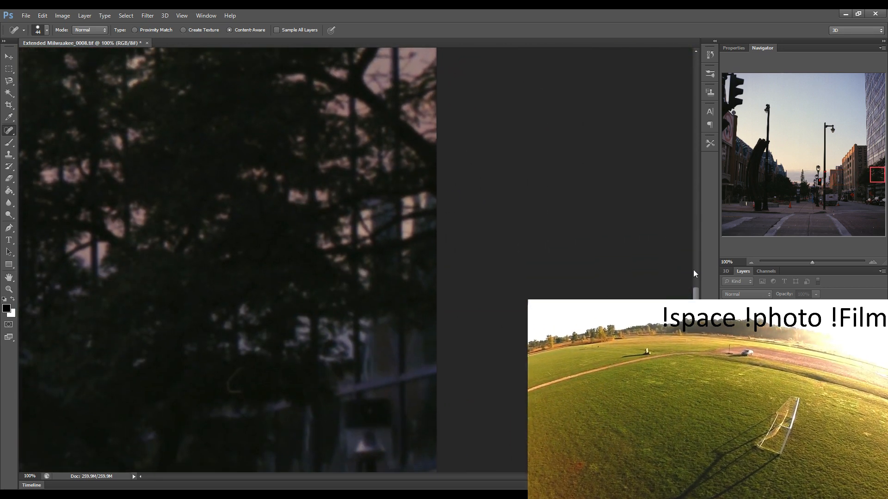
pyautogui.click(732, 200)
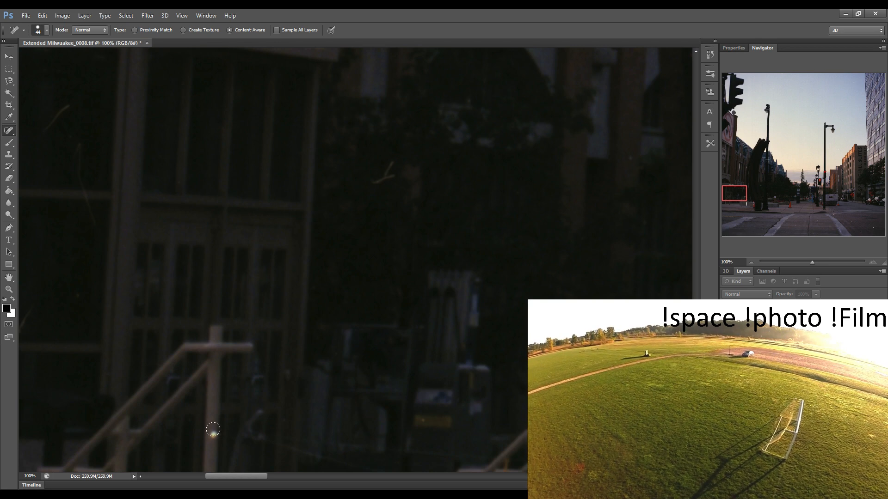
pyautogui.moveTo(292, 292); pyautogui.dragTo(139, 277)
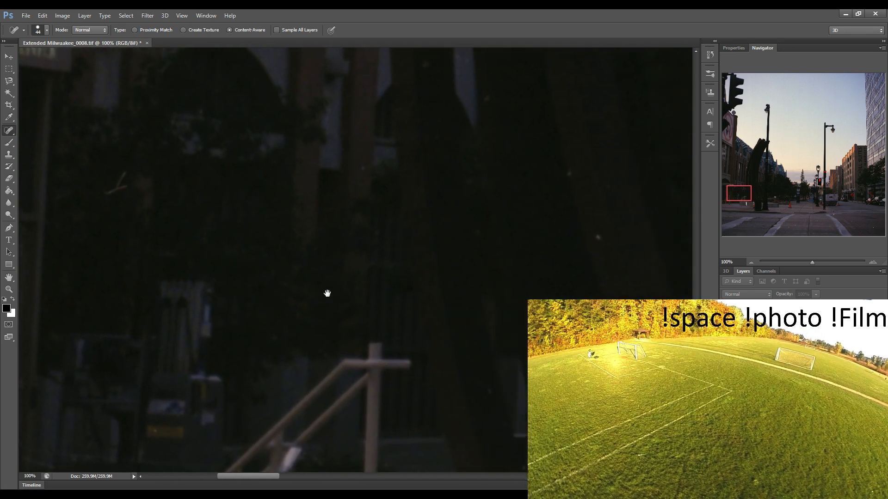
pyautogui.moveTo(327, 293); pyautogui.dragTo(115, 273)
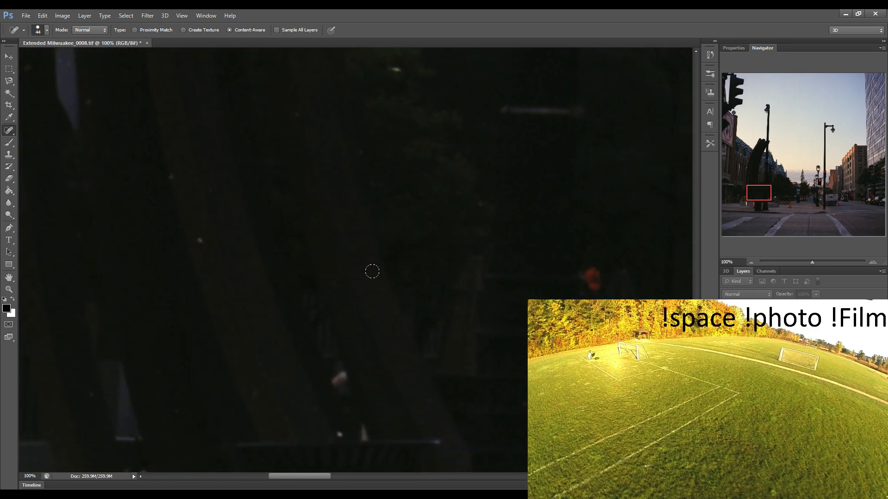
pyautogui.moveTo(330, 266); pyautogui.dragTo(240, 264)
pyautogui.moveTo(352, 282); pyautogui.dragTo(163, 269)
pyautogui.moveTo(333, 271); pyautogui.dragTo(137, 264)
pyautogui.moveTo(375, 263); pyautogui.dragTo(166, 260)
pyautogui.moveTo(435, 274); pyautogui.dragTo(139, 283)
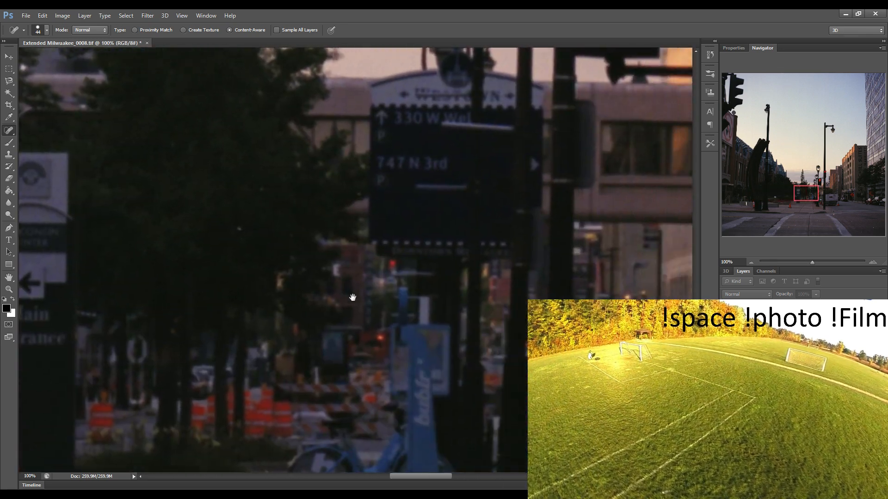
pyautogui.moveTo(353, 297); pyautogui.dragTo(93, 292)
pyautogui.moveTo(407, 303); pyautogui.dragTo(157, 308)
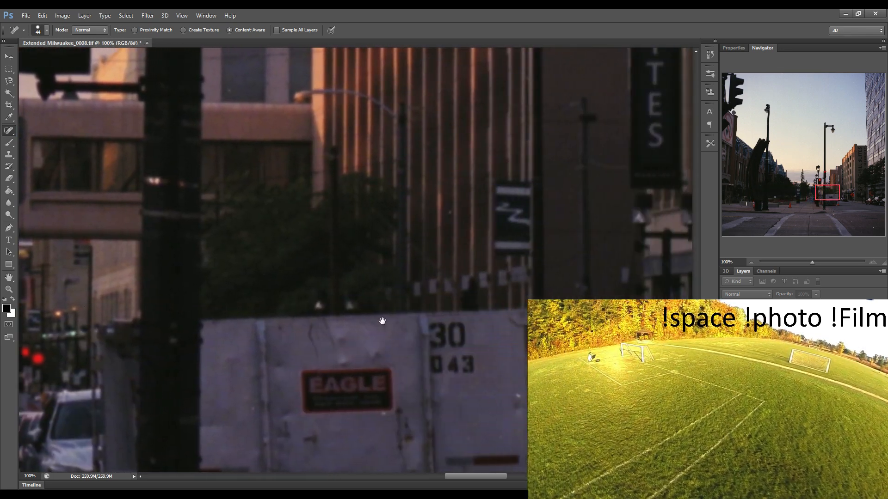
# Heal the speck on the light building's corner above the orange diamond road sign
pyautogui.moveTo(401, 319); pyautogui.dragTo(184, 306)
pyautogui.moveTo(508, 276); pyautogui.dragTo(337, 287)
pyautogui.click(292, 100)
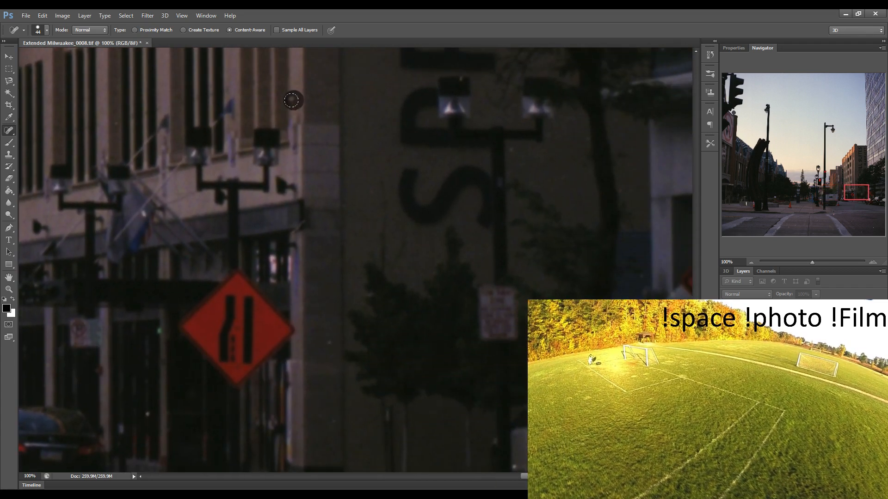
pyautogui.moveTo(359, 191); pyautogui.dragTo(317, 193)
pyautogui.moveTo(516, 234); pyautogui.dragTo(307, 234)
pyautogui.moveTo(383, 224); pyautogui.dragTo(214, 224)
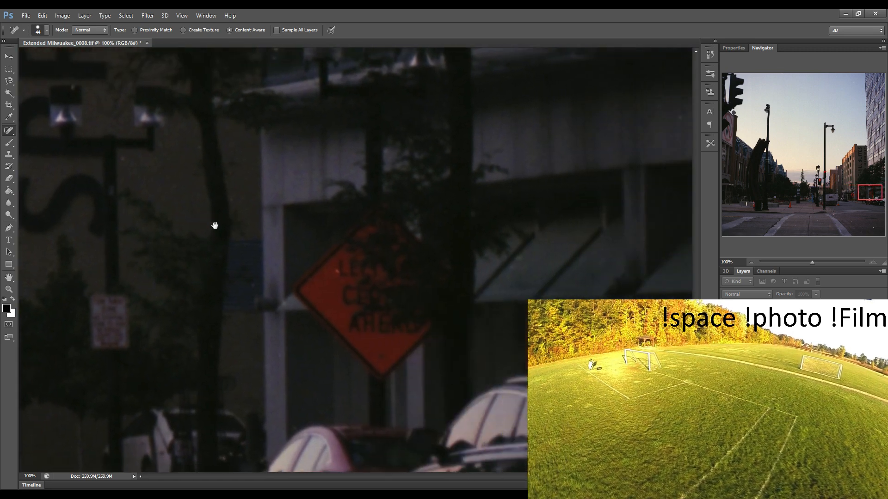
# Heal the bright vertical hair on the concrete ledge beside the stair railing and the white speck on the sidewalk below
pyautogui.moveTo(540, 261)
pyautogui.mouseDown()
pyautogui.moveTo(411, 262)
pyautogui.moveTo(200, 230)
pyautogui.mouseUp()
pyautogui.click(720, 213)
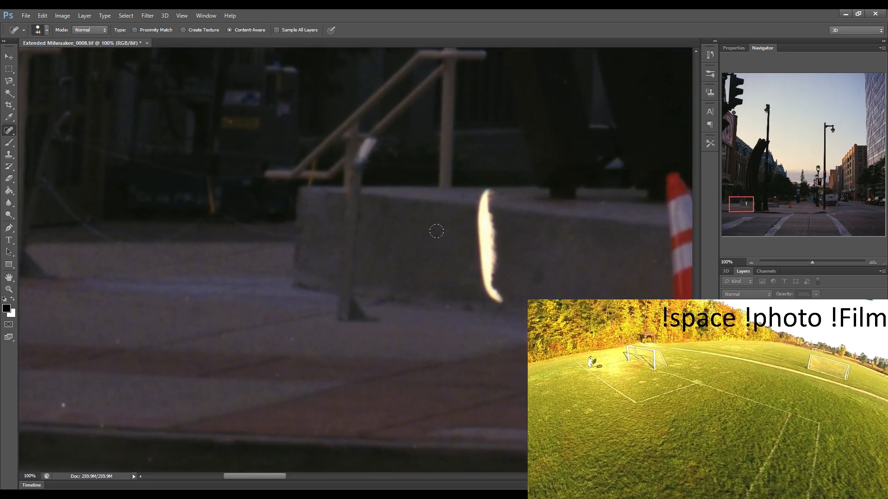
pyautogui.moveTo(487, 187)
pyautogui.mouseDown()
pyautogui.moveTo(475, 206)
pyautogui.moveTo(486, 293)
pyautogui.moveTo(496, 273)
pyautogui.moveTo(483, 208)
pyautogui.mouseUp()
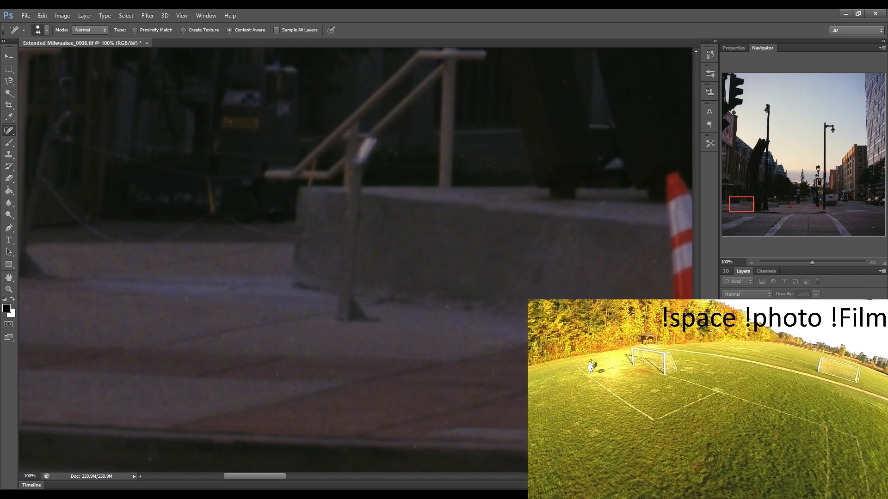
# Heal the white specks on the roadway beside the fallen orange traffic cone and check the road toward the parked cars
pyautogui.moveTo(511, 353); pyautogui.dragTo(194, 350)
pyautogui.moveTo(546, 352); pyautogui.dragTo(138, 329)
pyautogui.moveTo(318, 329); pyautogui.dragTo(139, 332)
pyautogui.moveTo(541, 334); pyautogui.dragTo(98, 326)
pyautogui.moveTo(465, 328); pyautogui.dragTo(260, 329)
pyautogui.moveTo(600, 328); pyautogui.dragTo(218, 331)
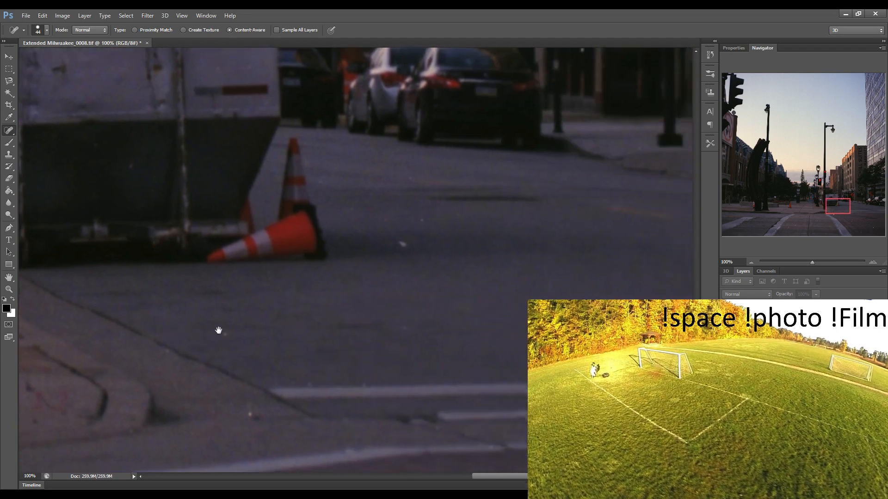
pyautogui.moveTo(319, 333); pyautogui.dragTo(231, 338)
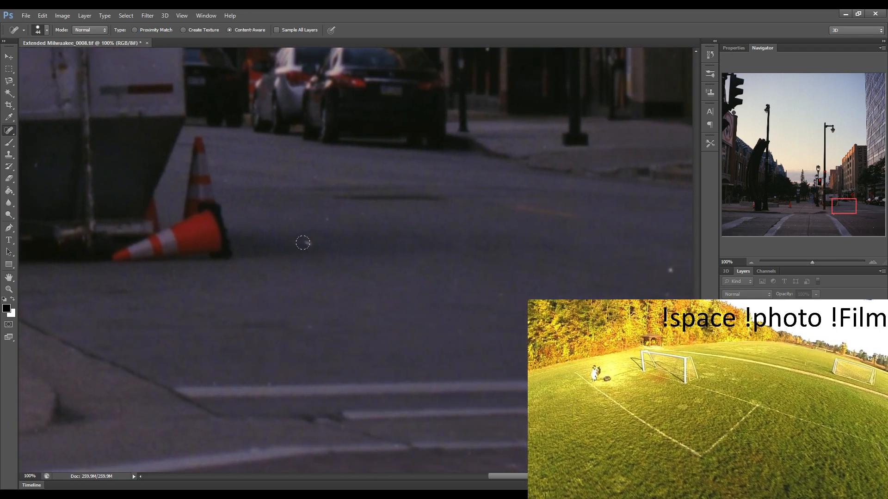
pyautogui.moveTo(329, 212); pyautogui.dragTo(321, 217)
pyautogui.moveTo(615, 308); pyautogui.dragTo(295, 332)
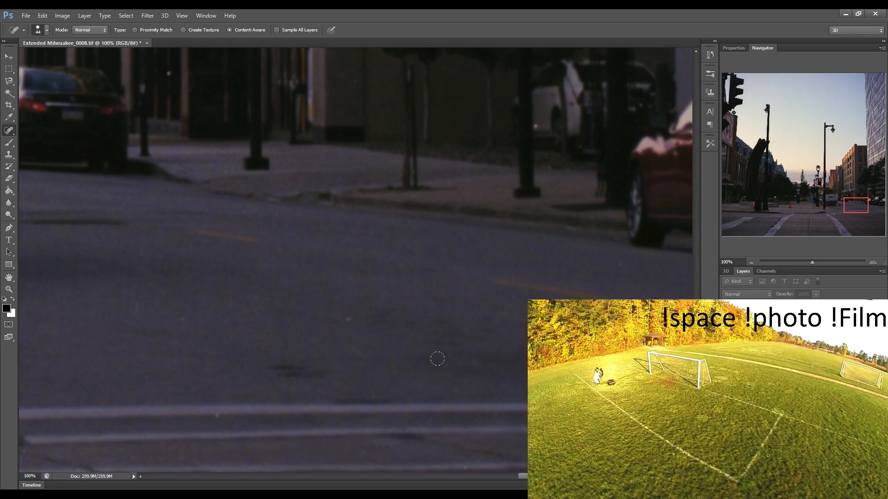
pyautogui.moveTo(416, 345); pyautogui.dragTo(199, 330)
pyautogui.moveTo(545, 326); pyautogui.dragTo(286, 328)
pyautogui.moveTo(397, 336); pyautogui.dragTo(225, 332)
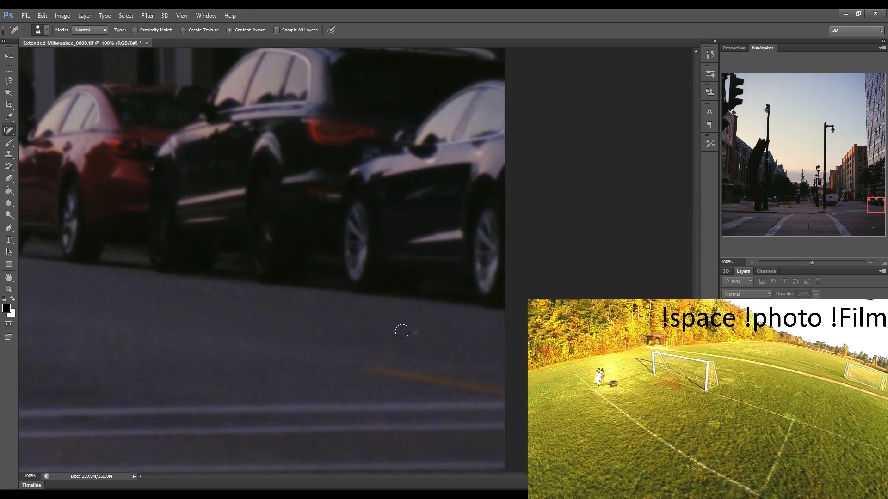
# Heal the specks near the yellow lane line and the thin diagonal scratch on the road below the left-hand curb
pyautogui.click(729, 217)
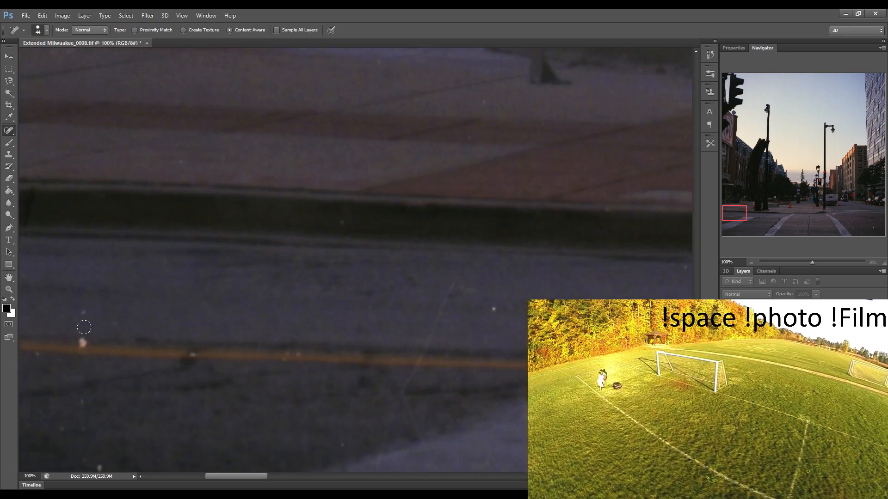
pyautogui.click(84, 336)
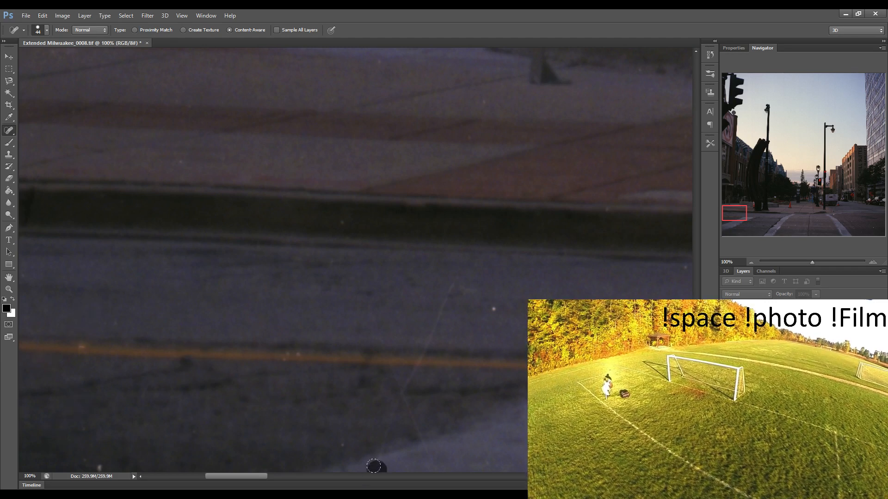
pyautogui.moveTo(374, 466)
pyautogui.mouseDown()
pyautogui.moveTo(451, 291)
pyautogui.moveTo(527, 311)
pyautogui.mouseUp()
pyautogui.moveTo(473, 336); pyautogui.dragTo(367, 323)
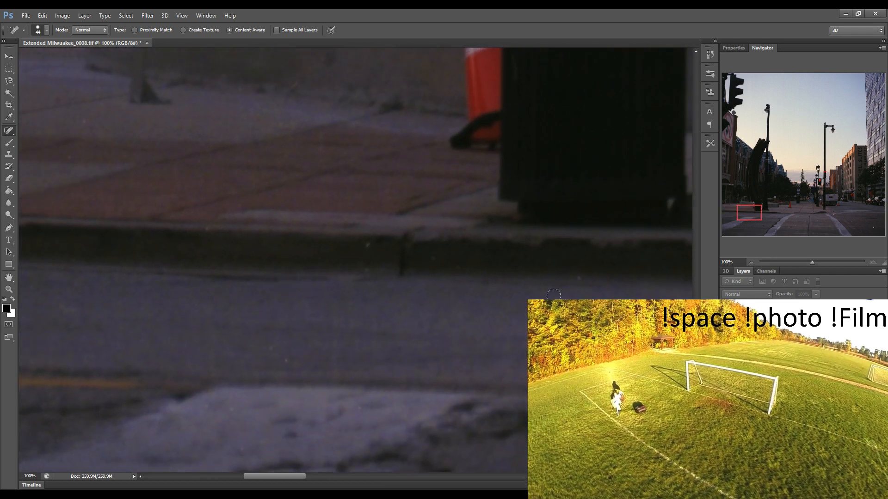
# Heal the bright white speck on the pavement just below the dark curb grating beyond the left crosswalk stripe
pyautogui.moveTo(547, 305); pyautogui.dragTo(343, 315)
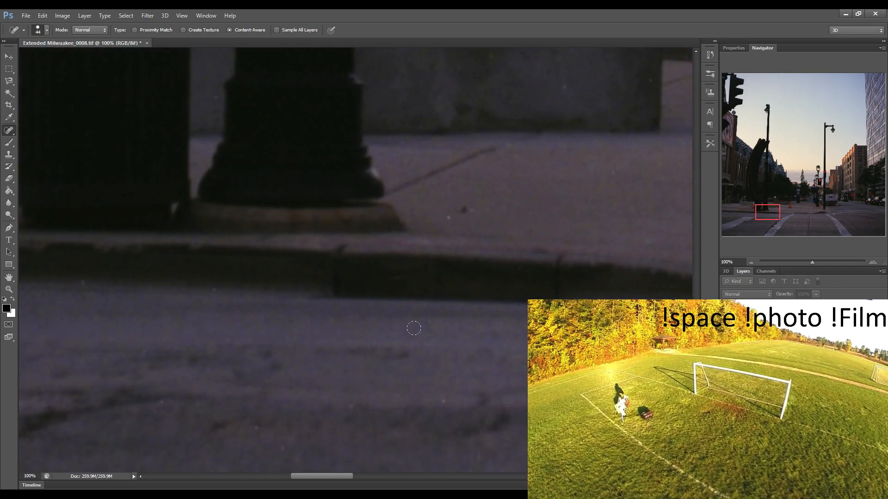
pyautogui.moveTo(506, 349); pyautogui.dragTo(278, 329)
pyautogui.moveTo(522, 324); pyautogui.dragTo(296, 305)
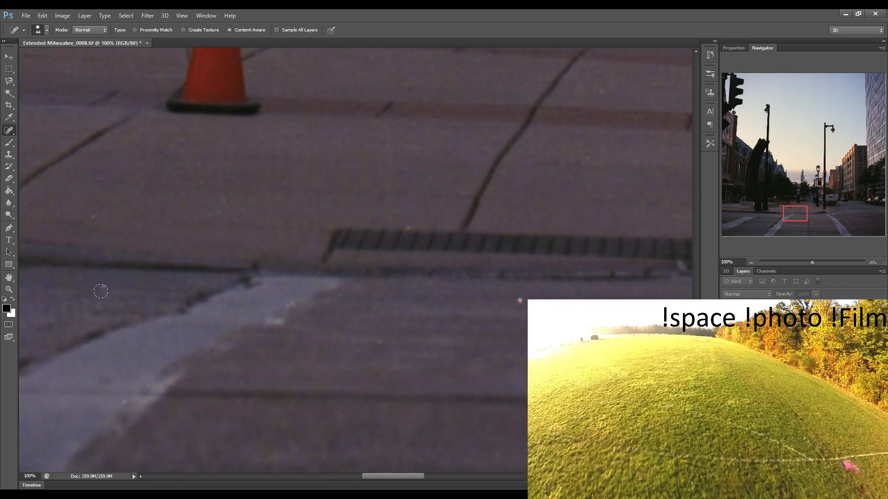
pyautogui.moveTo(509, 303); pyautogui.dragTo(517, 303)
# Heal the small orange specks on the pavement below the dark raised curb in the middle of the crossing
pyautogui.moveTo(498, 338); pyautogui.dragTo(208, 329)
pyautogui.moveTo(562, 337); pyautogui.dragTo(238, 319)
pyautogui.moveTo(340, 423); pyautogui.dragTo(349, 423)
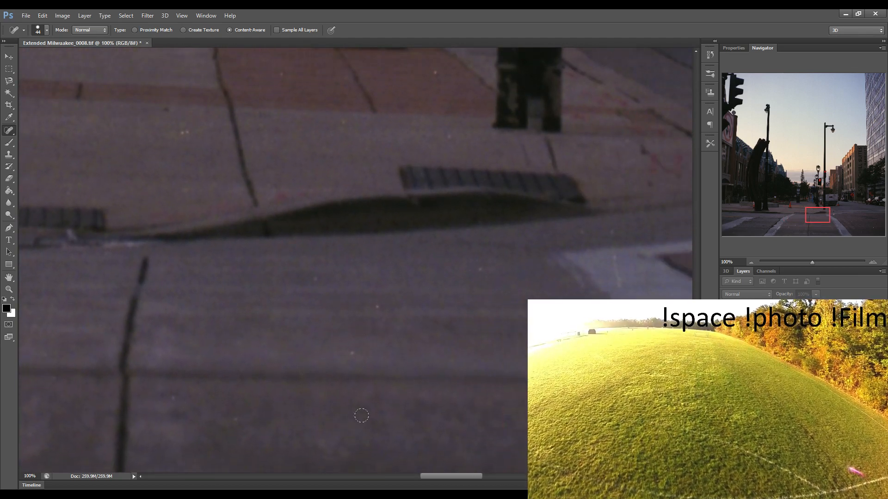
pyautogui.click(352, 354)
pyautogui.click(378, 307)
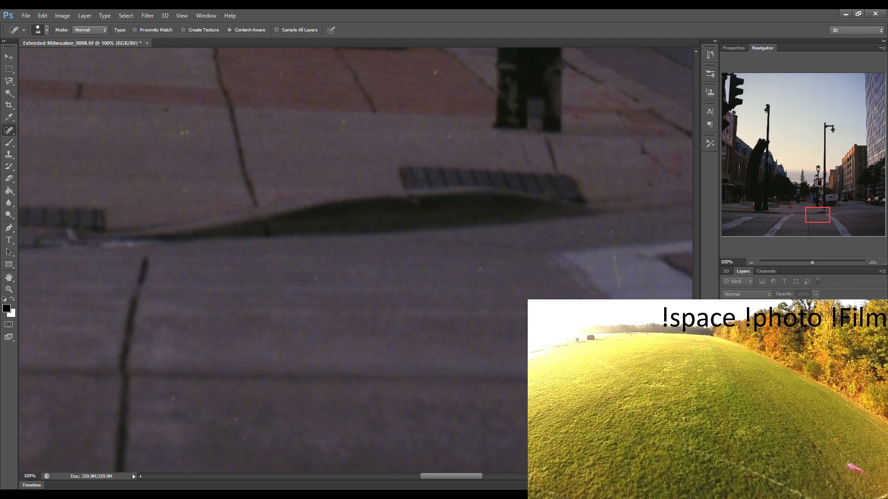
# Heal the remaining specks on the road surface from the middle of the crossing to the photo's right edge
pyautogui.moveTo(484, 339); pyautogui.dragTo(227, 321)
pyautogui.moveTo(632, 320); pyautogui.dragTo(216, 283)
pyautogui.click(296, 222)
pyautogui.moveTo(686, 311); pyautogui.dragTo(388, 305)
pyautogui.moveTo(297, 355); pyautogui.dragTo(277, 397)
pyautogui.moveTo(475, 318); pyautogui.dragTo(273, 310)
pyautogui.moveTo(532, 308); pyautogui.dragTo(331, 305)
pyautogui.moveTo(507, 297); pyautogui.dragTo(273, 295)
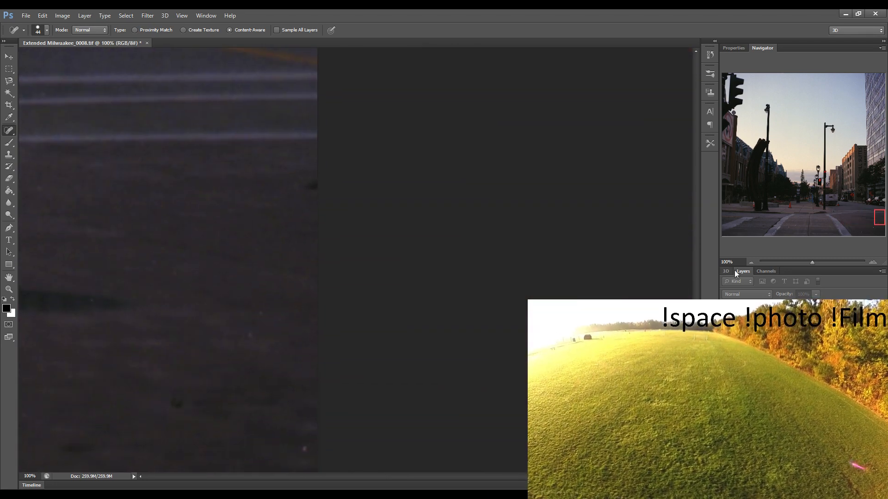
# Heal the white speck, long vertical scratch and short diagonal scratch around the pale crosswalk stripe in the photo's lower-left corner
pyautogui.moveTo(738, 223); pyautogui.dragTo(729, 230)
pyautogui.moveTo(248, 230); pyautogui.dragTo(251, 258)
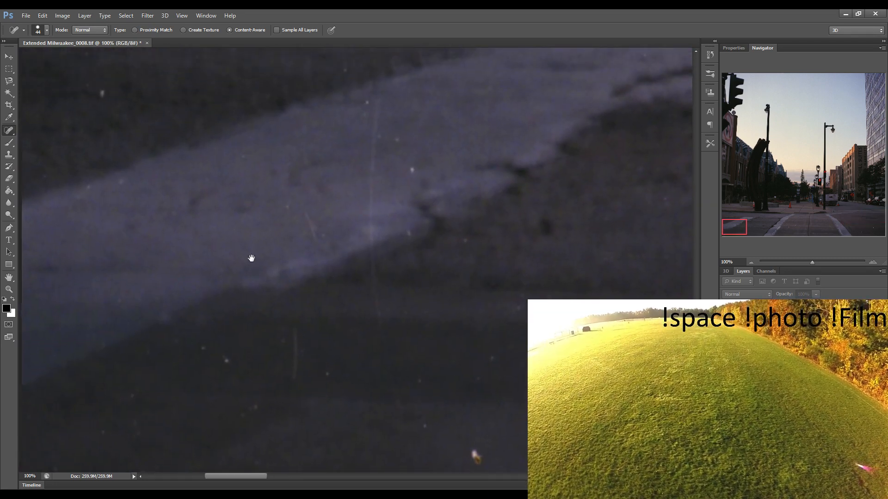
pyautogui.moveTo(83, 190); pyautogui.dragTo(134, 186)
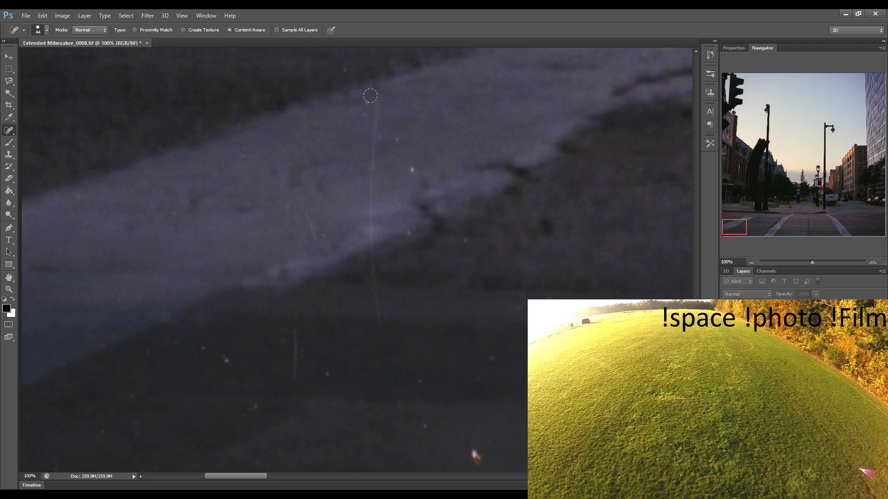
pyautogui.moveTo(373, 99); pyautogui.dragTo(370, 225)
pyautogui.moveTo(376, 321); pyautogui.dragTo(374, 214)
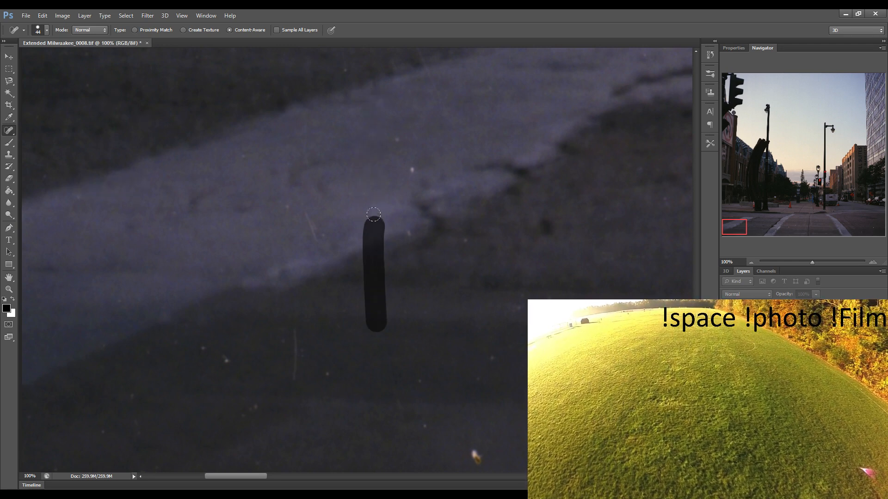
pyautogui.click(290, 208)
pyautogui.moveTo(312, 223); pyautogui.dragTo(319, 237)
# Heal the white specks and the short vertical scratch on the dark asphalt below the lower-left crosswalk stripe
pyautogui.click(201, 347)
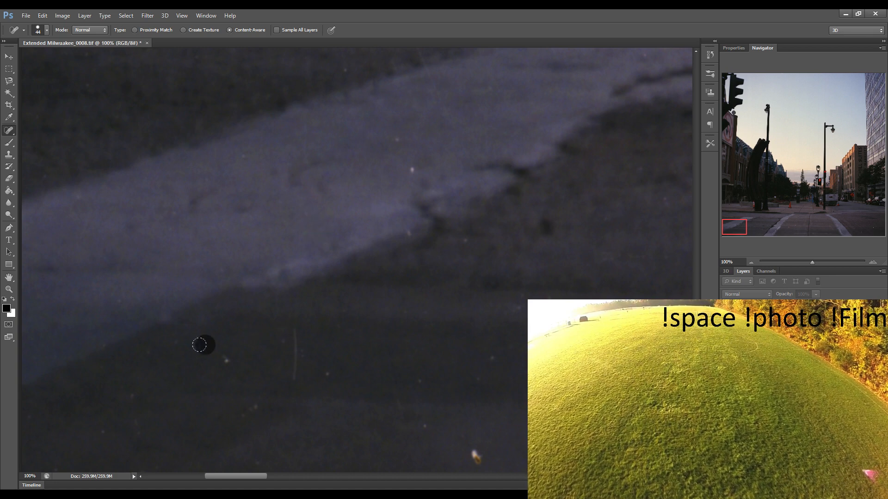
pyautogui.click(146, 350)
pyautogui.click(131, 398)
pyautogui.click(103, 437)
pyautogui.click(140, 429)
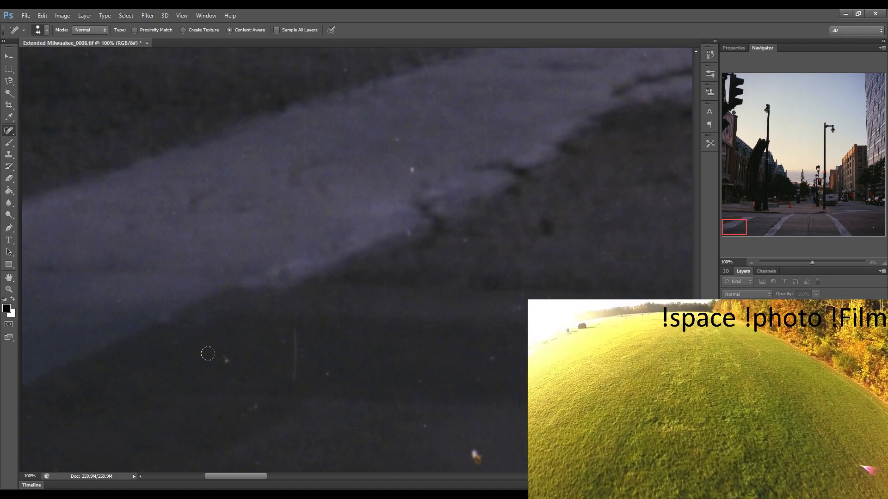
pyautogui.click(226, 361)
pyautogui.moveTo(241, 426); pyautogui.dragTo(264, 396)
pyautogui.moveTo(293, 327); pyautogui.dragTo(293, 378)
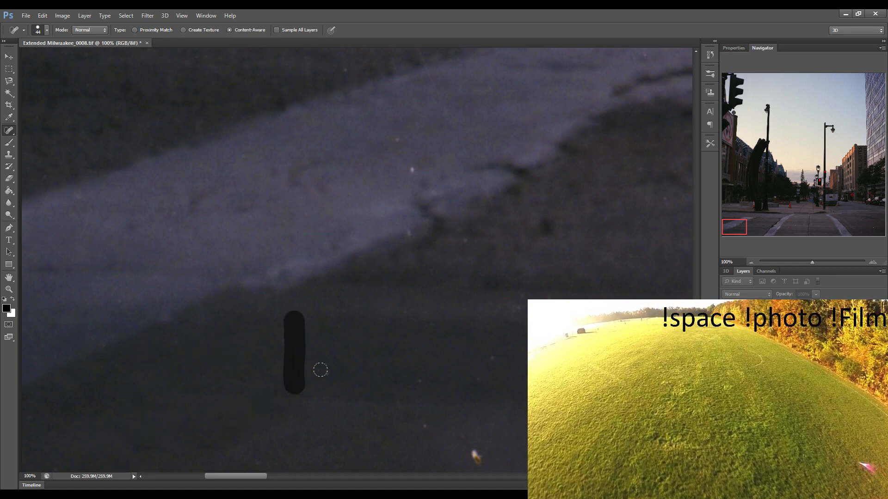
# Heal the bright particle and remaining specks on the asphalt below the lower-left stripe, plus the two specks on the stripe
pyautogui.click(425, 427)
pyautogui.click(491, 357)
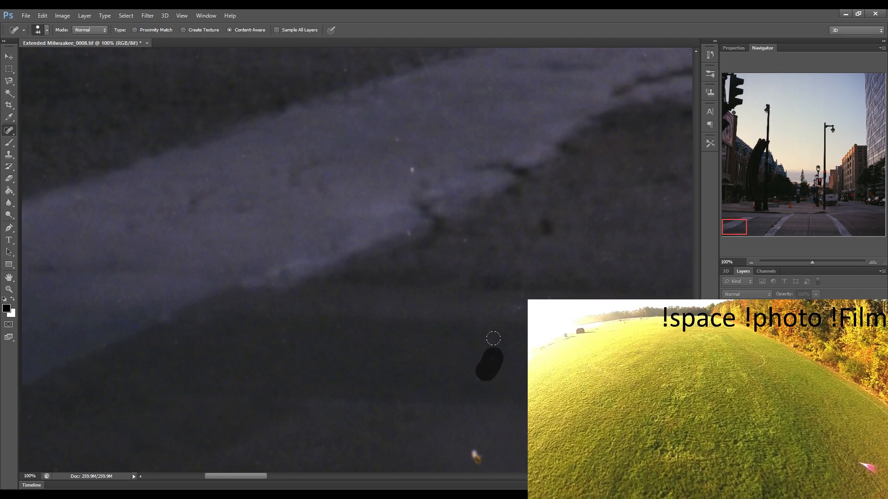
pyautogui.click(473, 455)
pyautogui.click(518, 303)
pyautogui.click(462, 244)
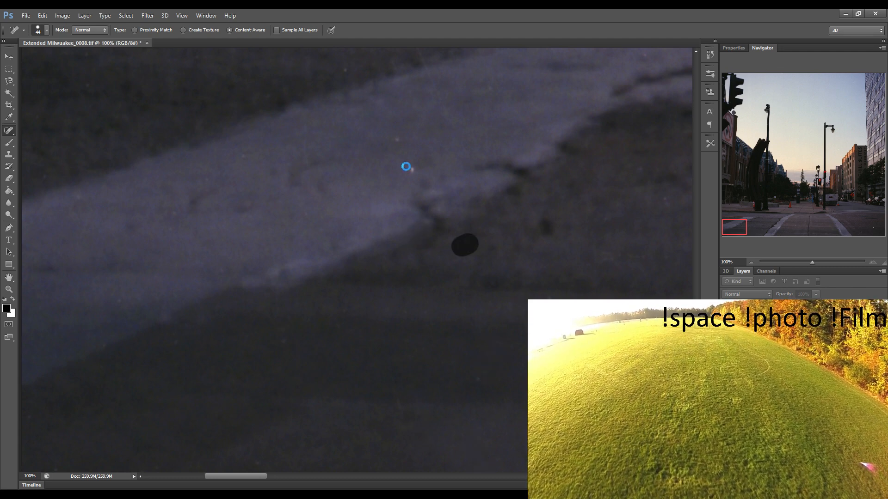
pyautogui.moveTo(419, 182); pyautogui.dragTo(415, 158)
pyautogui.click(402, 146)
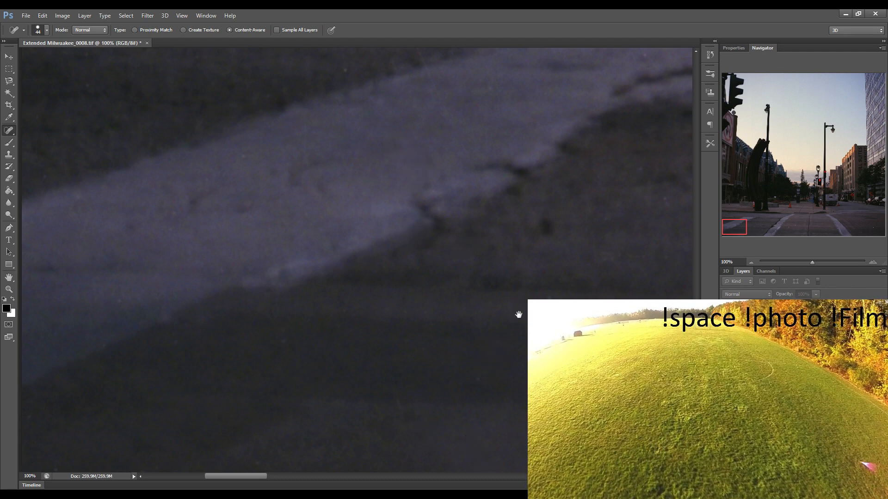
# Heal the specks on the worn diagonal crosswalk stripe near the photo's bottom edge, left of center
pyautogui.moveTo(518, 315); pyautogui.dragTo(192, 283)
pyautogui.moveTo(337, 279); pyautogui.dragTo(166, 291)
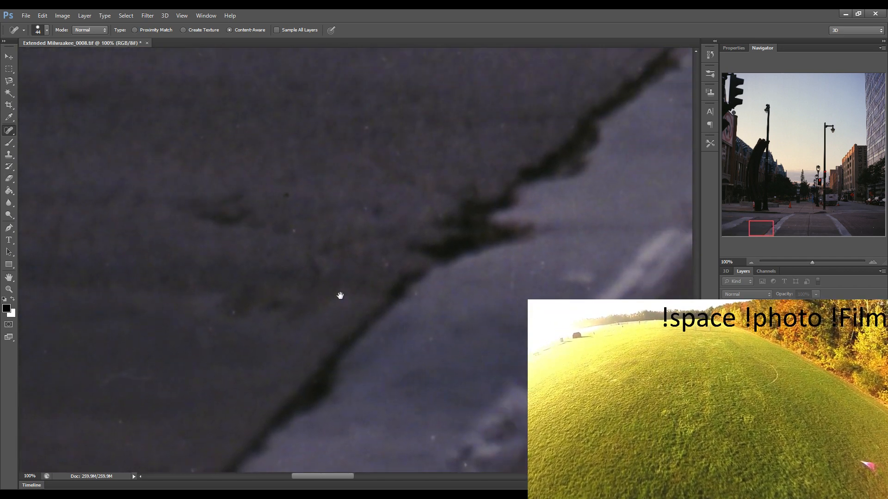
pyautogui.moveTo(340, 296); pyautogui.dragTo(284, 302)
pyautogui.moveTo(146, 416); pyautogui.dragTo(149, 426)
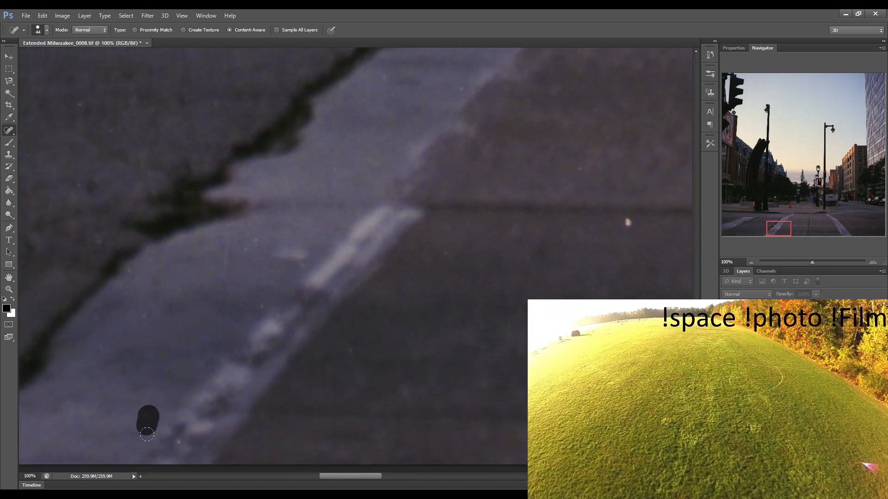
pyautogui.moveTo(163, 457); pyautogui.dragTo(182, 440)
pyautogui.moveTo(228, 241); pyautogui.dragTo(222, 354)
pyautogui.moveTo(257, 319); pyautogui.dragTo(260, 333)
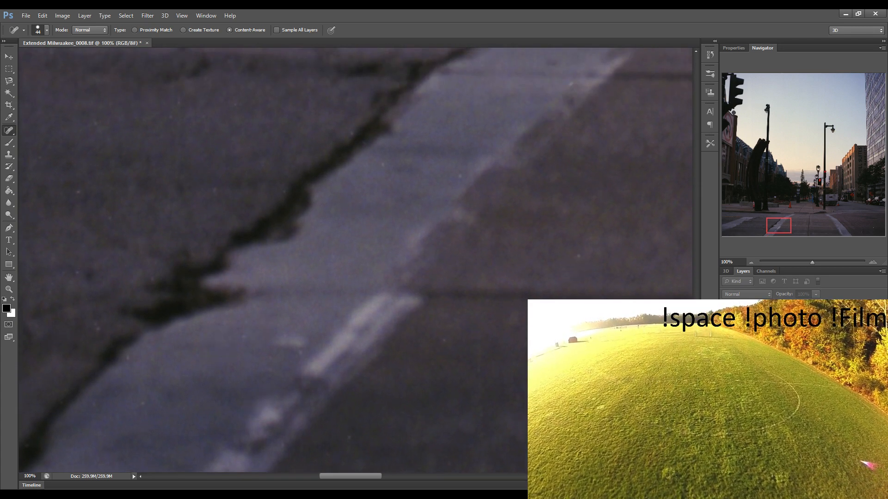
# Heal the white specks above and below the horizontal pavement joint at the bottom center of the photo
pyautogui.moveTo(411, 332); pyautogui.dragTo(252, 329)
pyautogui.moveTo(509, 347); pyautogui.dragTo(339, 305)
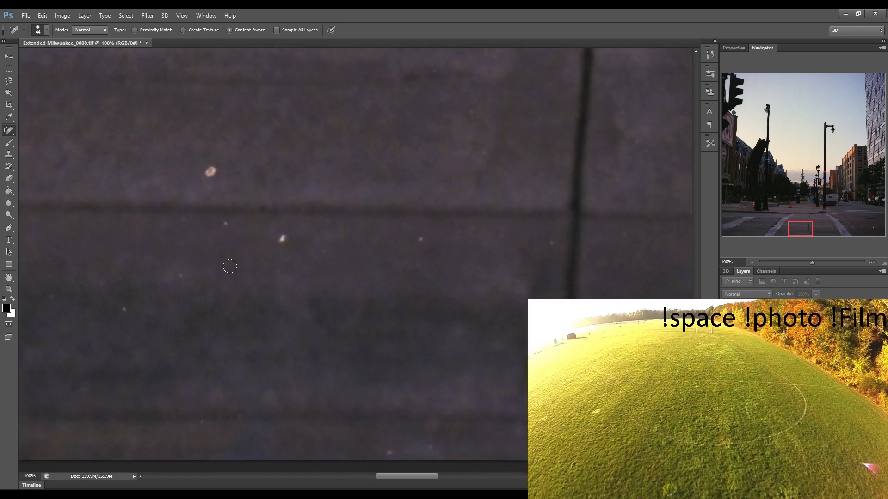
pyautogui.click(179, 276)
pyautogui.click(225, 226)
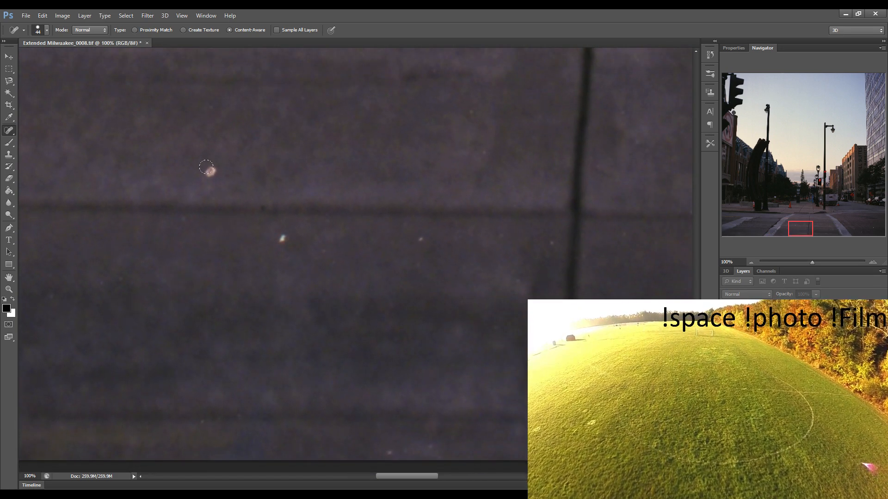
pyautogui.click(209, 171)
pyautogui.click(282, 238)
pyautogui.click(419, 239)
pyautogui.click(414, 263)
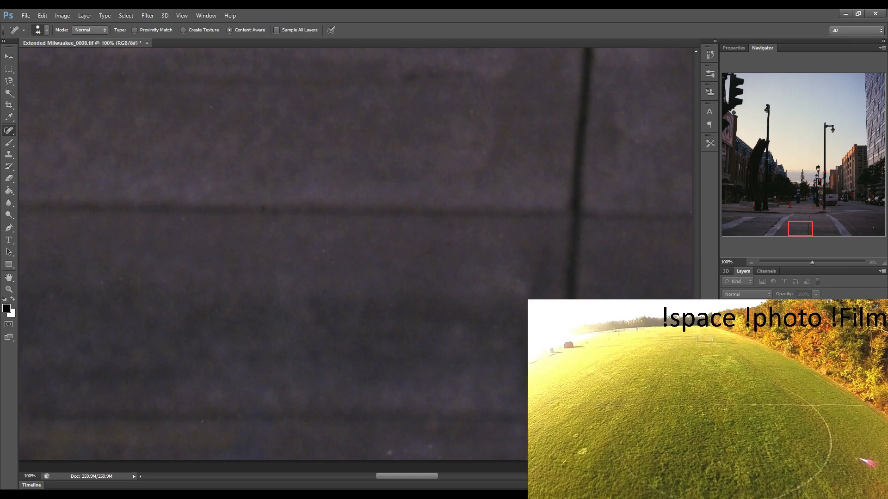
# Heal the long white hair and nearby specks on the pavement right of the dark vertical joint at the bottom center
pyautogui.hscroll(10, 388, 331)
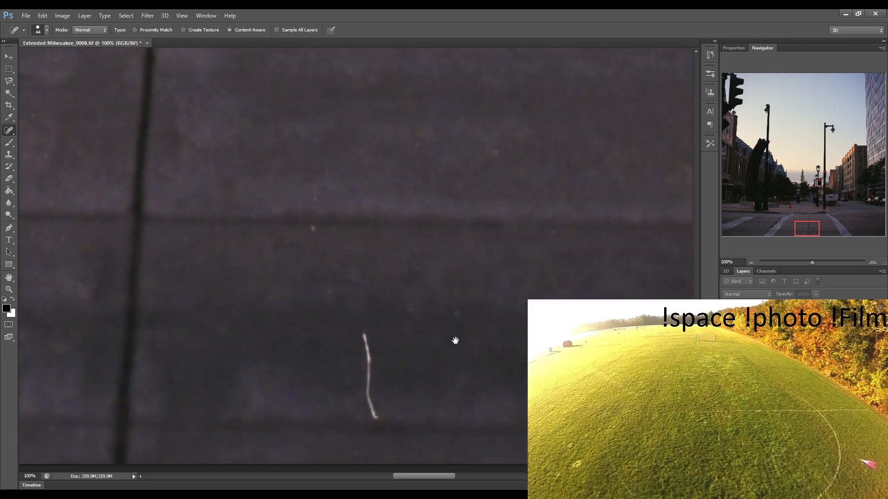
pyautogui.click(276, 200)
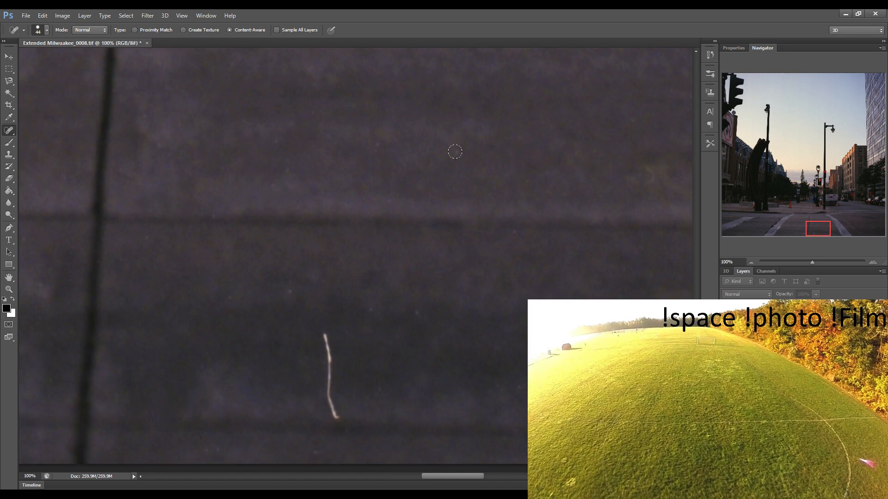
pyautogui.moveTo(323, 317); pyautogui.dragTo(329, 420)
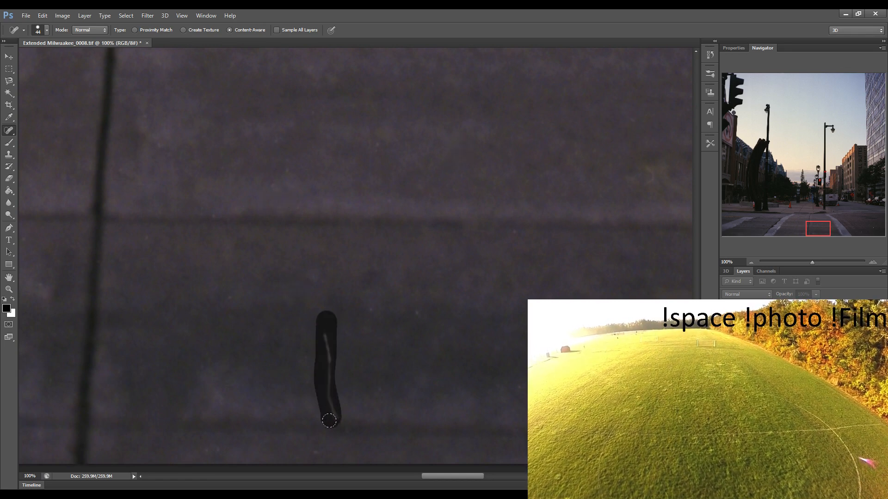
pyautogui.click(415, 313)
pyautogui.click(367, 311)
# Heal the bright specks on and beside the right-hand diagonal crosswalk stripe near the photo's bottom edge
pyautogui.moveTo(414, 321)
pyautogui.mouseDown()
pyautogui.moveTo(297, 270)
pyautogui.moveTo(233, 264)
pyautogui.mouseUp()
pyautogui.click(300, 123)
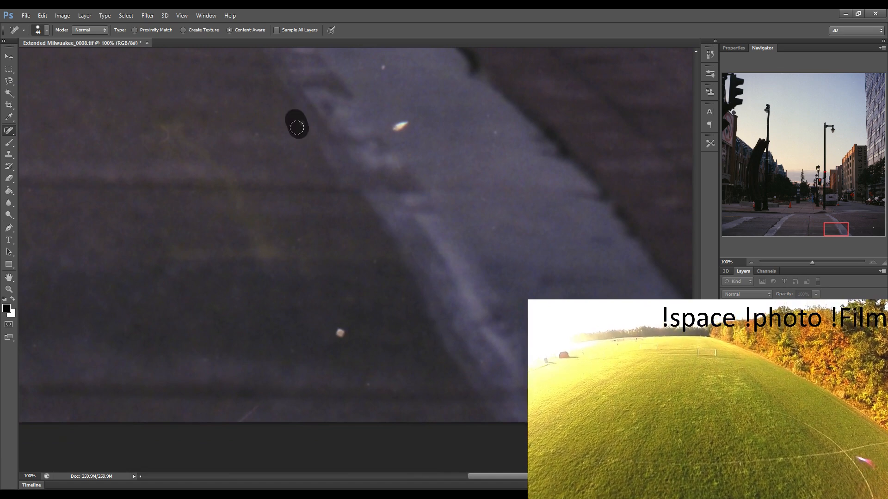
pyautogui.click(380, 64)
pyautogui.moveTo(394, 126); pyautogui.dragTo(406, 124)
pyautogui.click(495, 135)
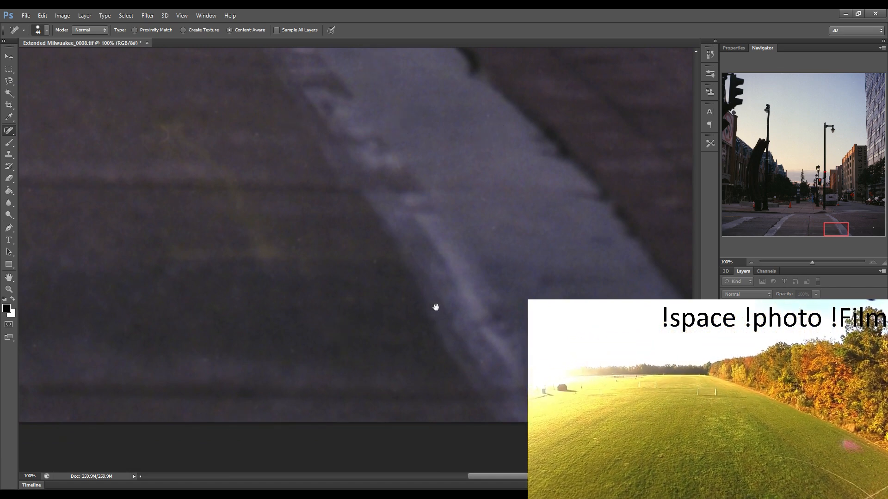
# Heal the white clump and bright specks on the dark pavement right of the right-hand crosswalk stripe, near the photo's bottom edge
pyautogui.moveTo(411, 312); pyautogui.dragTo(139, 319)
pyautogui.moveTo(393, 324); pyautogui.dragTo(229, 309)
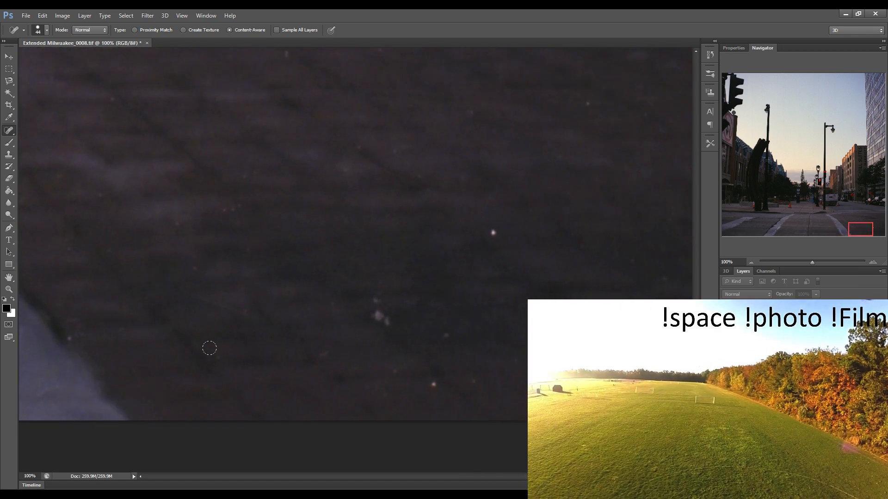
pyautogui.click(443, 336)
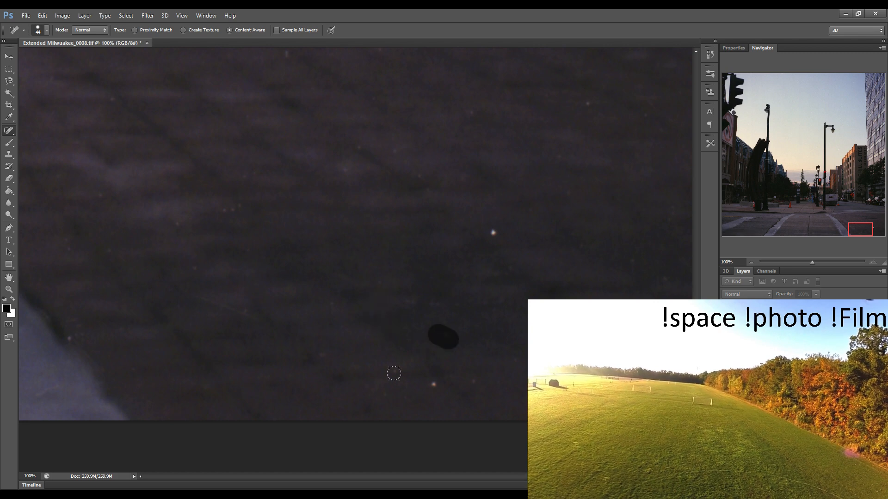
pyautogui.click(391, 375)
pyautogui.click(434, 384)
pyautogui.click(471, 376)
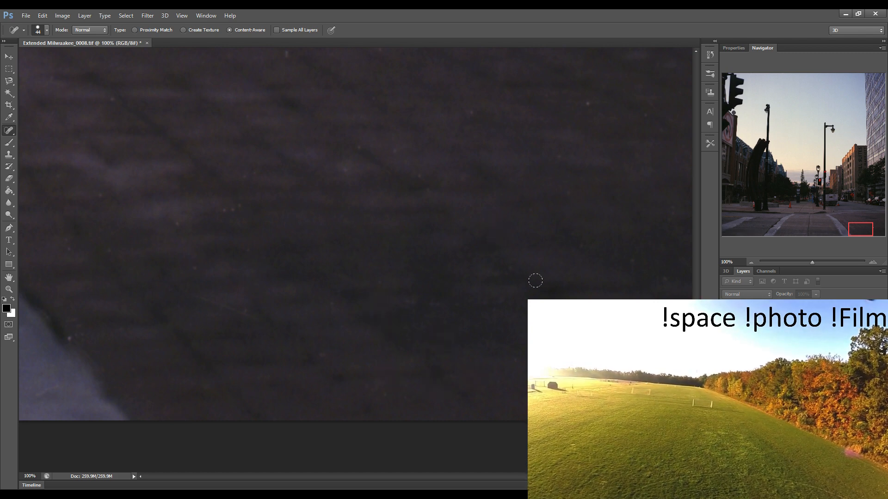
# Heal the remaining specks on the dark pavement in the photo's bottom-right corner and save the retouched file
pyautogui.moveTo(536, 280); pyautogui.dragTo(313, 262)
pyautogui.click(280, 195)
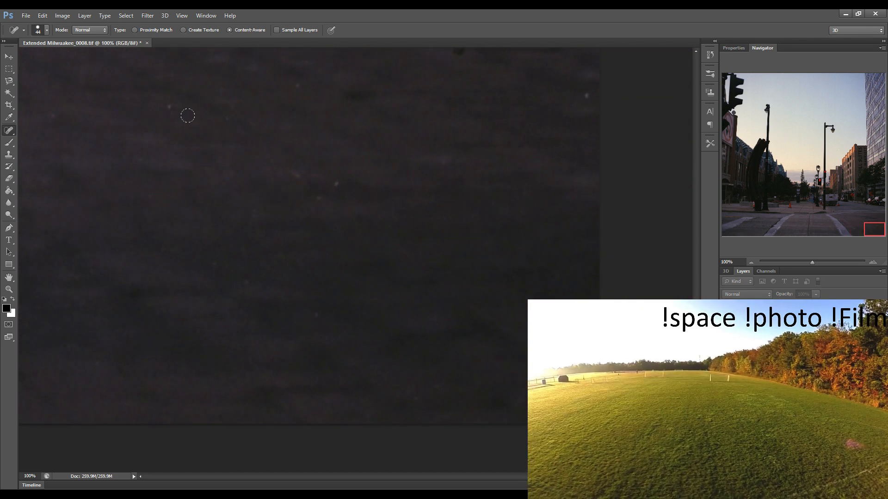
pyautogui.moveTo(238, 276); pyautogui.dragTo(250, 286)
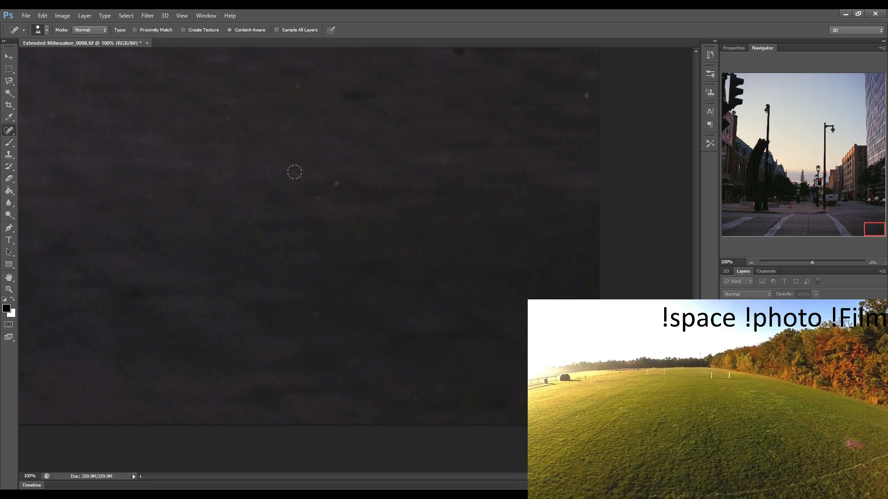
pyautogui.click(319, 198)
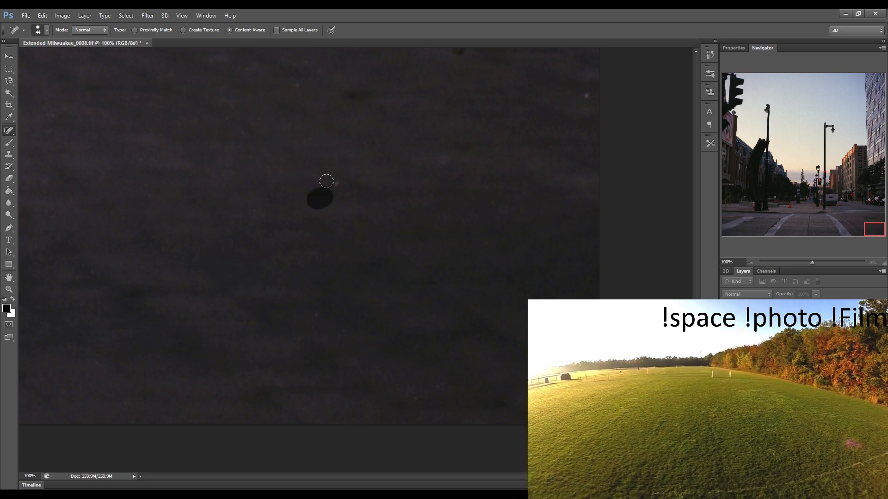
pyautogui.click(578, 95)
pyautogui.click(457, 172)
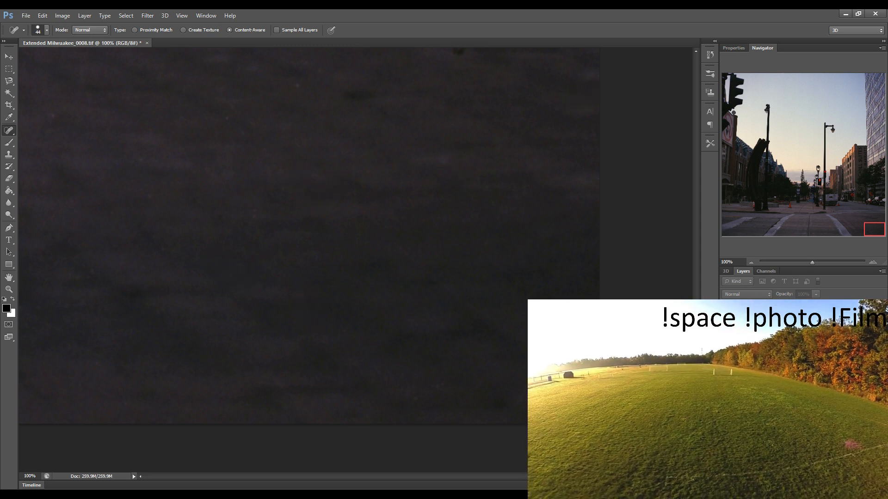
pyautogui.hotkey('ctrl', 's')
pyautogui.hotkey('ctrl', '0')
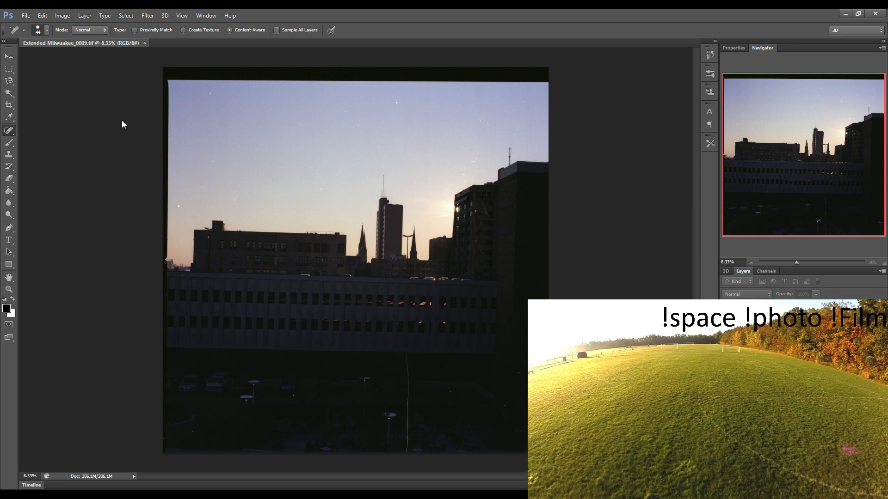
# Crop the skyline photo Extended Milwaukee_0009.tif to a slightly rotated 1 x 1 square that excludes the dark film borders
pyautogui.press('c')
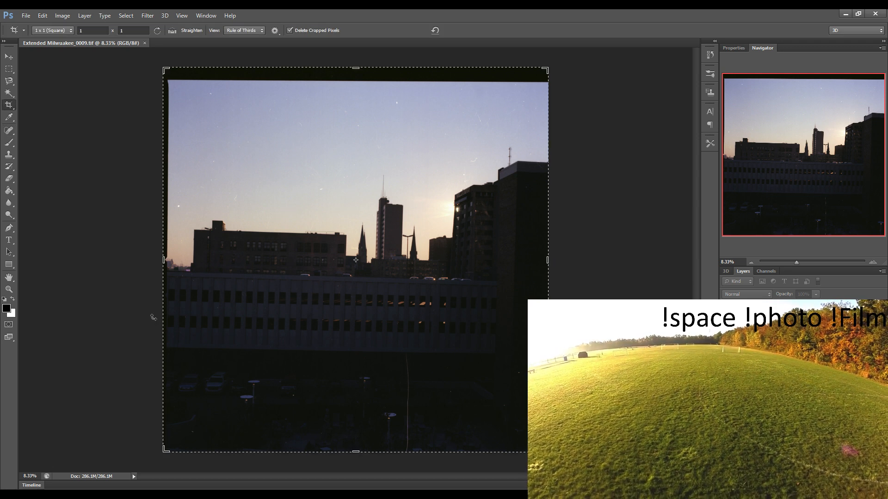
pyautogui.moveTo(165, 451); pyautogui.dragTo(169, 446)
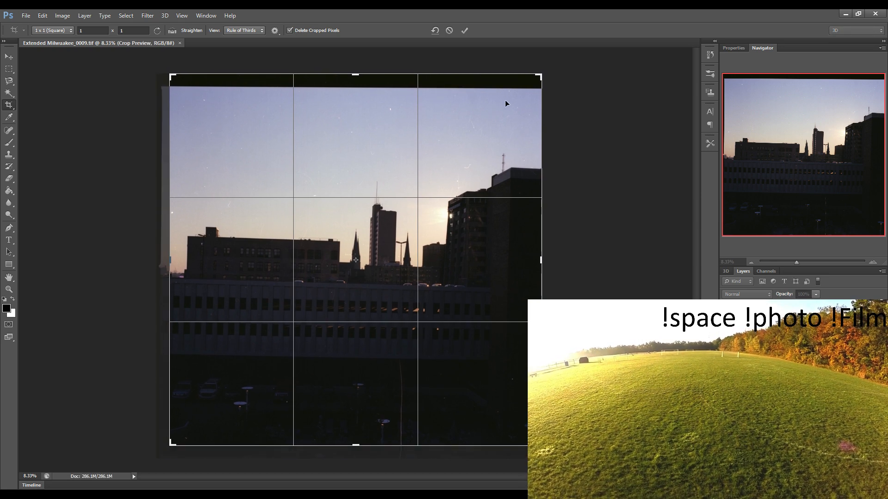
pyautogui.moveTo(540, 75); pyautogui.dragTo(529, 84)
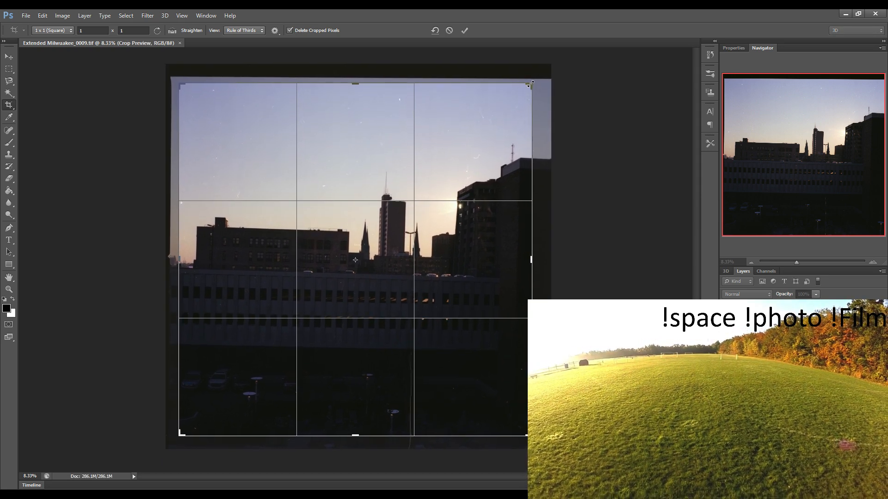
pyautogui.moveTo(595, 184); pyautogui.dragTo(602, 183)
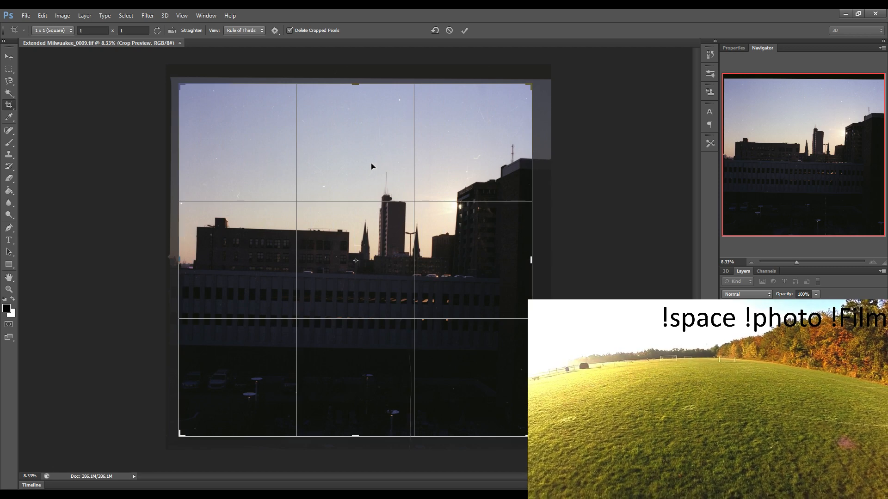
pyautogui.moveTo(371, 164); pyautogui.dragTo(375, 165)
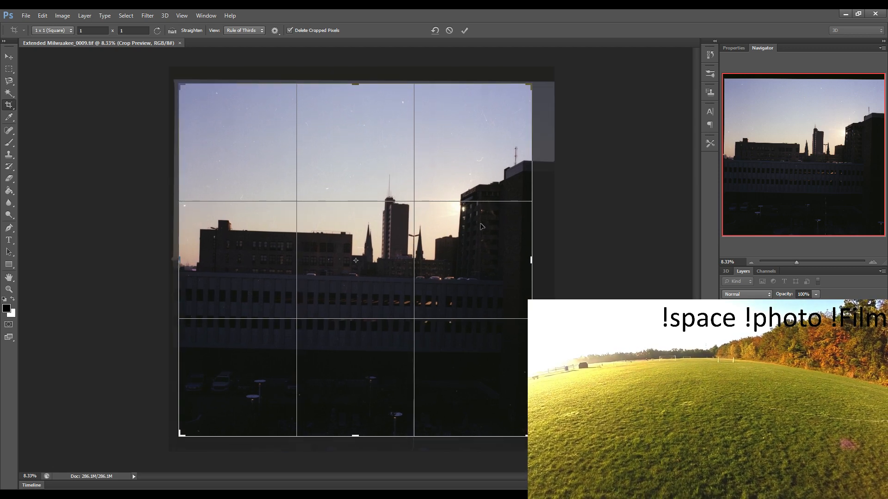
pyautogui.moveTo(531, 436); pyautogui.dragTo(533, 438)
pyautogui.press('Return')
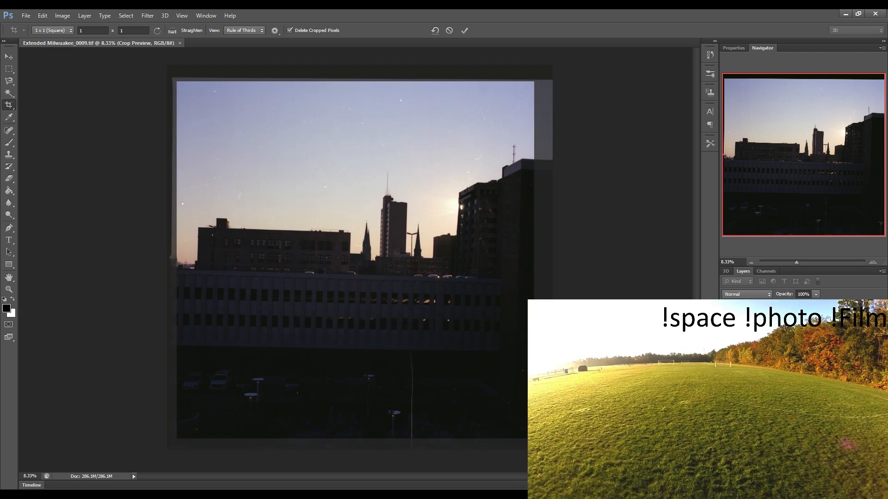
# Heal the dust specks in the top-left corner of the skyline photo's sky with the Spot Healing Brush at 100% view
pyautogui.press('j')
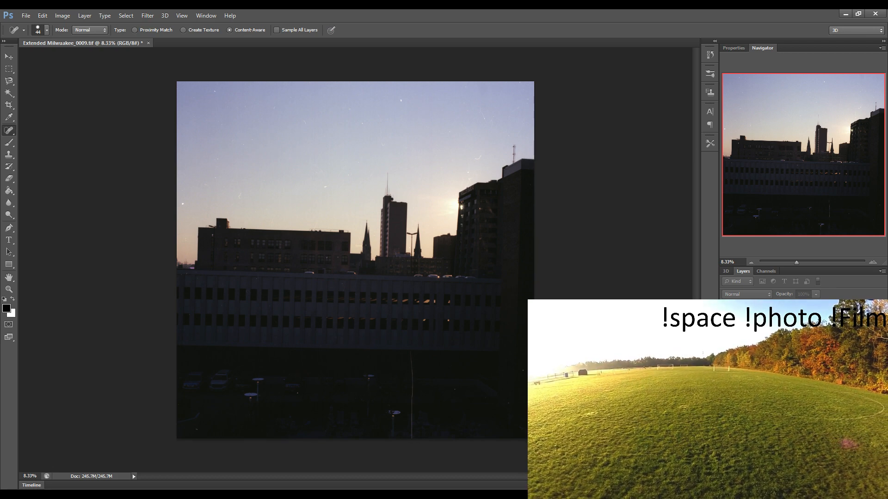
pyautogui.hotkey('ctrl', '1')
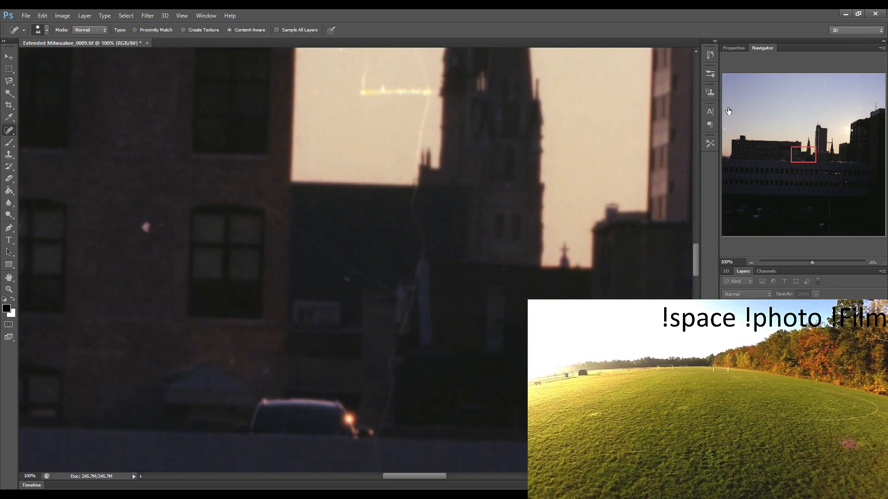
pyautogui.click(735, 87)
pyautogui.moveTo(212, 217); pyautogui.dragTo(241, 258)
pyautogui.moveTo(73, 119); pyautogui.dragTo(85, 107)
pyautogui.click(89, 163)
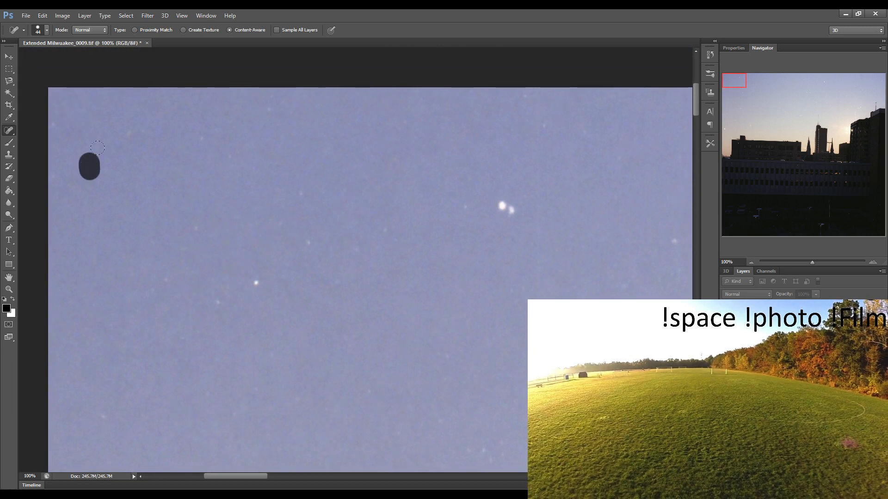
pyautogui.click(127, 130)
pyautogui.moveTo(198, 133); pyautogui.dragTo(199, 140)
pyautogui.click(215, 297)
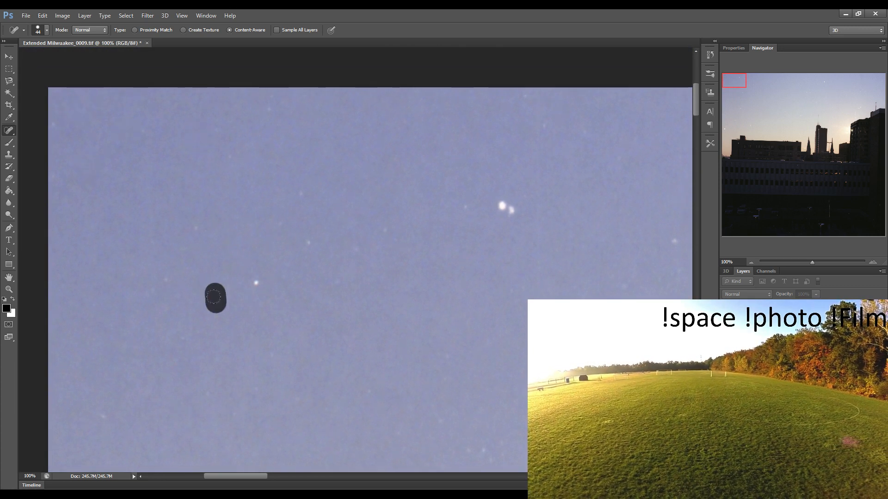
# Heal the small bright speck and the fainter specks left of the bright white pair in the upper-left sky
pyautogui.click(252, 278)
pyautogui.moveTo(297, 179); pyautogui.dragTo(299, 190)
pyautogui.click(307, 244)
pyautogui.click(358, 253)
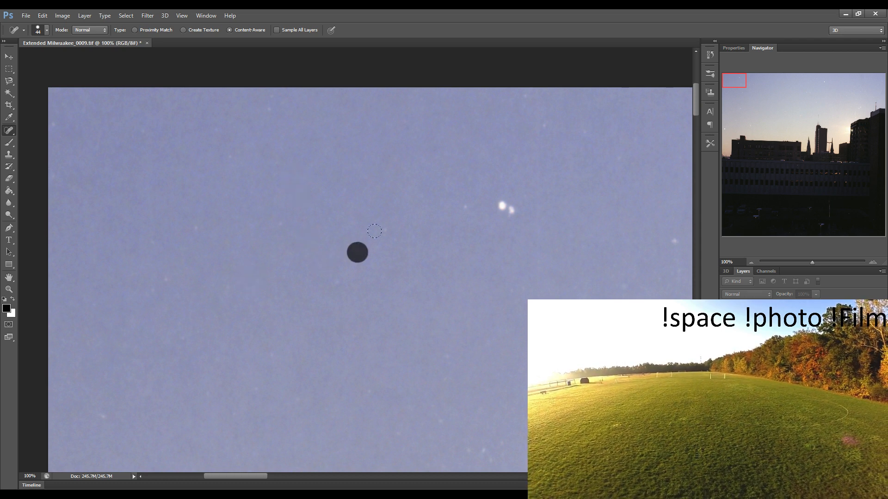
pyautogui.click(383, 229)
# Heal the pair of bright white spots in the upper-left sky and the specks on either side of them
pyautogui.click(468, 202)
pyautogui.click(506, 208)
pyautogui.click(513, 213)
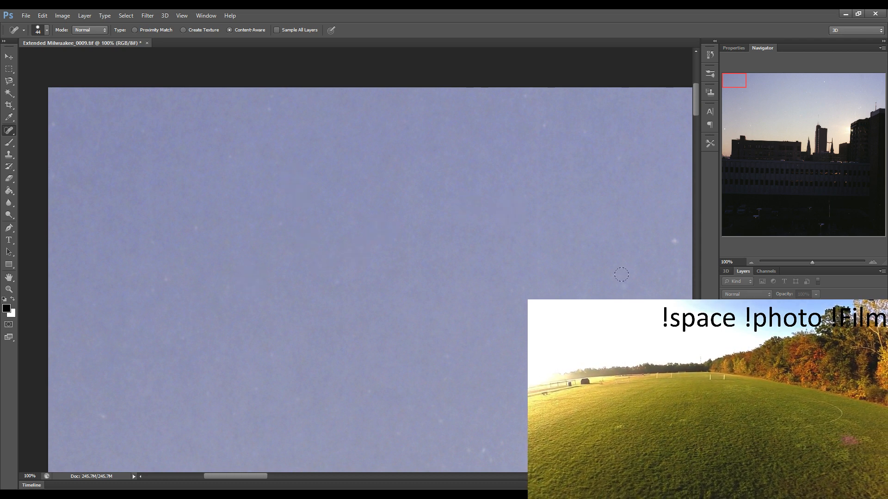
pyautogui.click(621, 274)
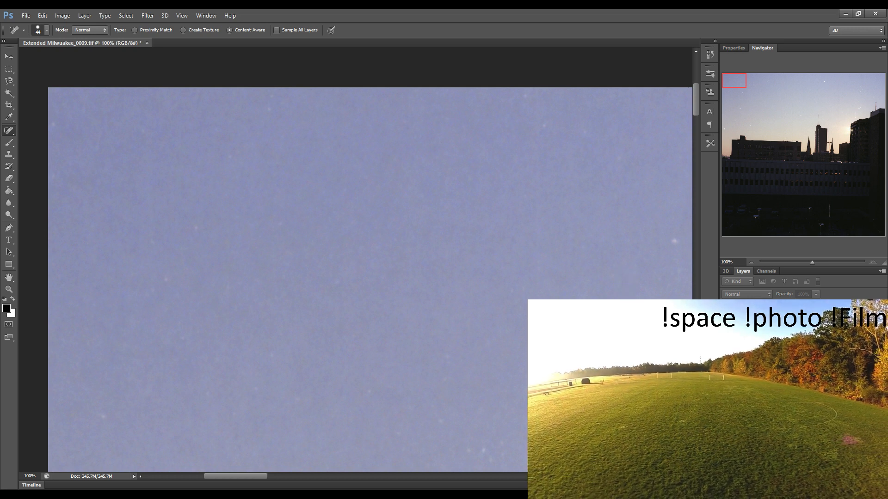
pyautogui.click(672, 250)
pyautogui.moveTo(504, 321); pyautogui.dragTo(420, 299)
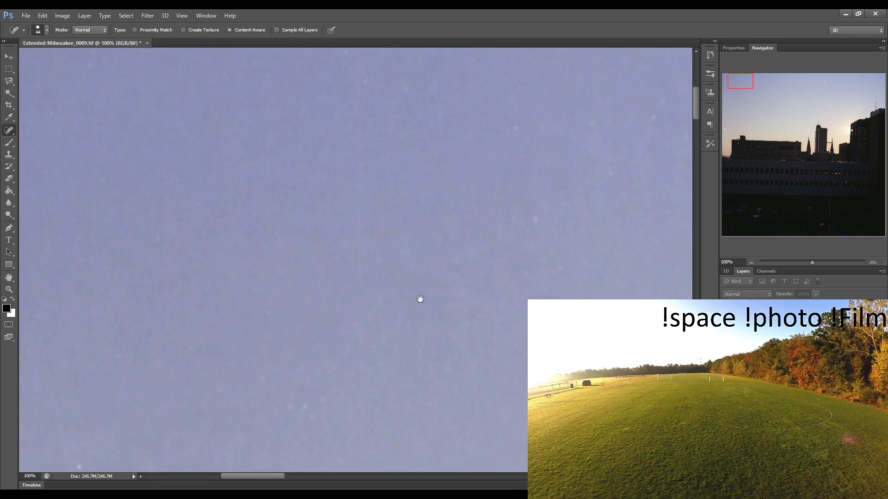
# Heal the scattered white dust specks in the far upper-left area of the sky with the content-aware Spot Healing Brush
pyautogui.moveTo(281, 407)
pyautogui.mouseDown()
pyautogui.moveTo(302, 407)
pyautogui.moveTo(327, 390)
pyautogui.mouseUp()
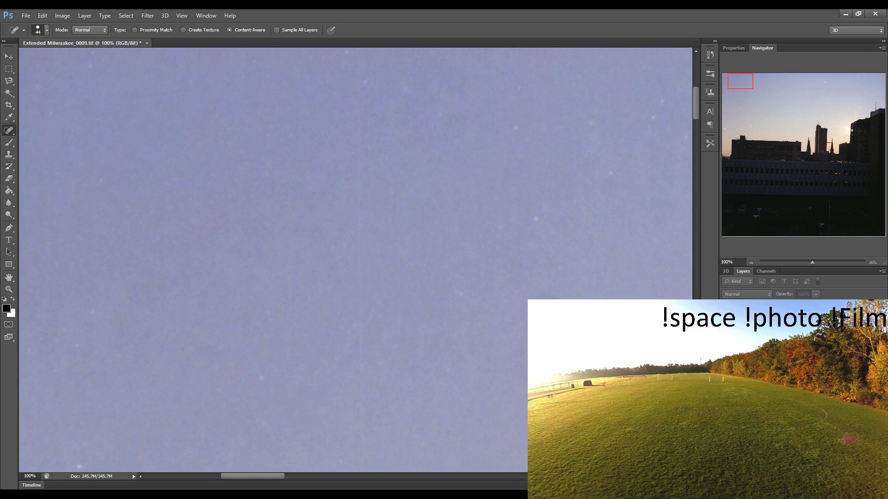
pyautogui.click(524, 217)
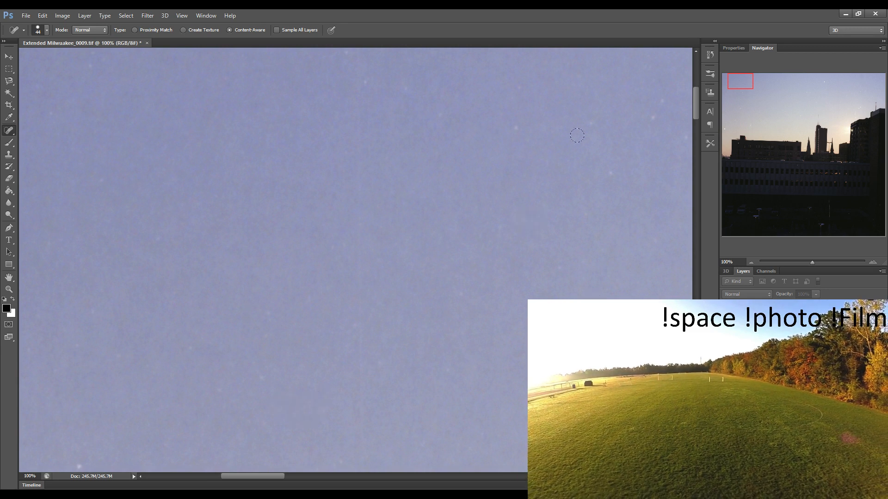
pyautogui.click(587, 123)
pyautogui.click(513, 133)
pyautogui.click(611, 174)
pyautogui.moveTo(653, 116); pyautogui.dragTo(661, 96)
pyautogui.moveTo(645, 195); pyautogui.dragTo(647, 201)
# Move slightly right along the upper-left sky and heal the pale smudge and the cluster of specks above it
pyautogui.moveTo(550, 261); pyautogui.dragTo(425, 259)
pyautogui.click(391, 415)
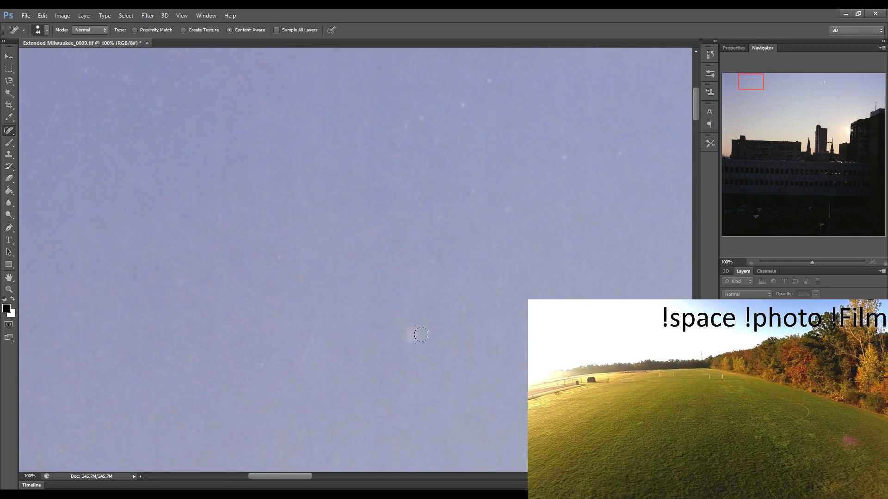
pyautogui.moveTo(409, 326); pyautogui.dragTo(416, 347)
pyautogui.click(465, 304)
pyautogui.click(403, 126)
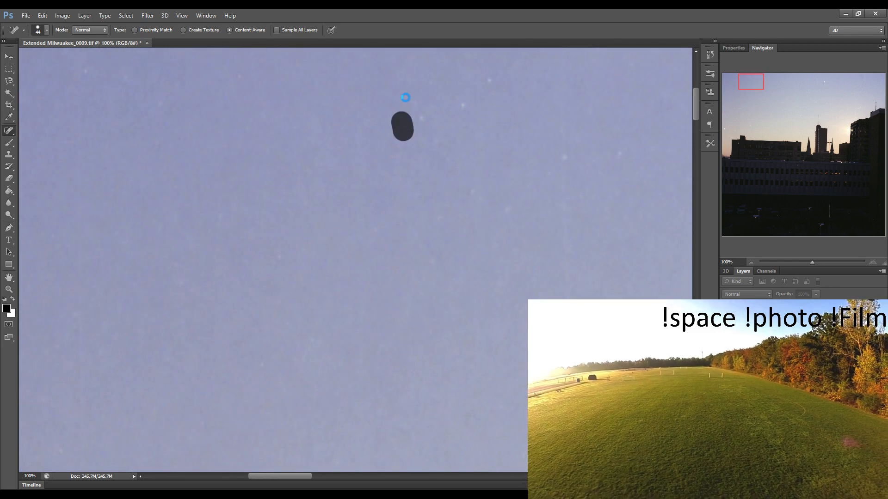
pyautogui.moveTo(407, 88)
pyautogui.mouseDown()
pyautogui.moveTo(426, 141)
pyautogui.moveTo(451, 174)
pyautogui.mouseUp()
pyautogui.click(486, 78)
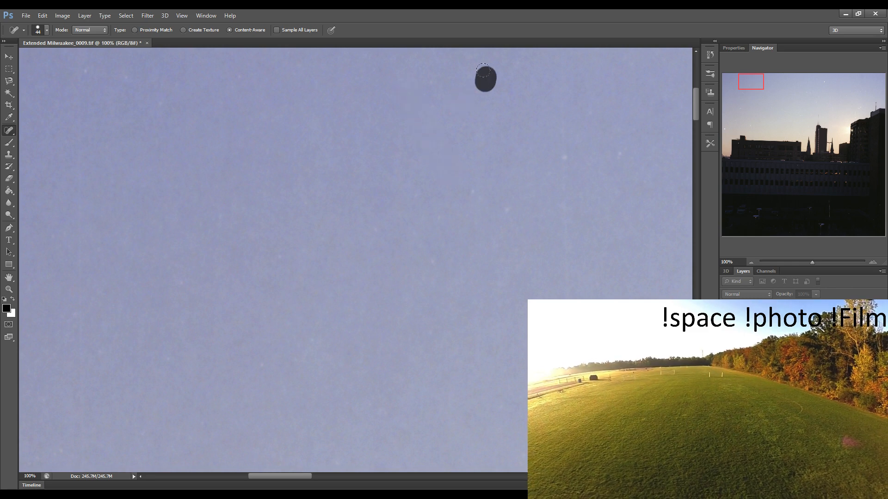
# Heal the remaining specks and paint out a long vertical strip on the right side of this sky section
pyautogui.click(473, 194)
pyautogui.moveTo(507, 212); pyautogui.dragTo(518, 207)
pyautogui.click(558, 142)
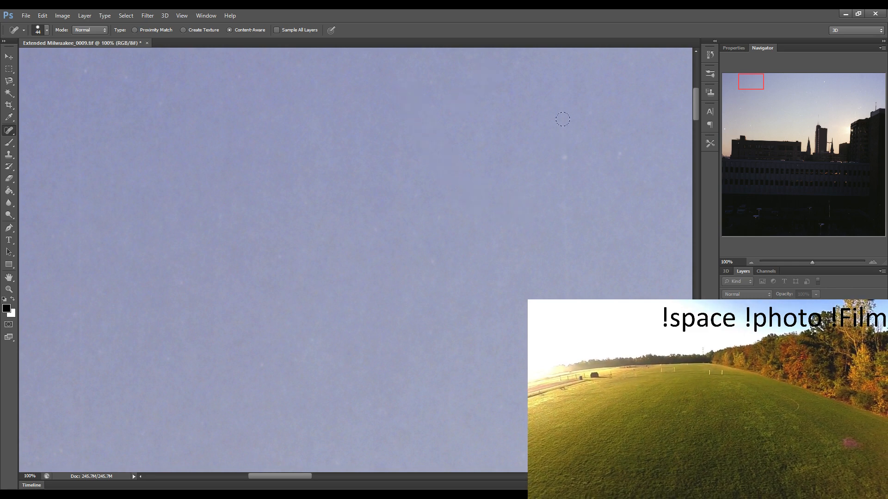
pyautogui.moveTo(564, 95); pyautogui.dragTo(564, 303)
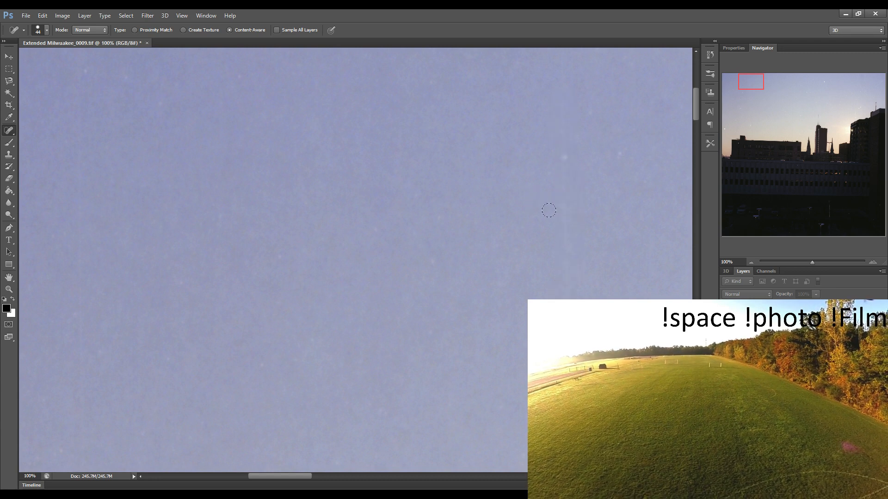
pyautogui.moveTo(559, 143); pyautogui.dragTo(565, 162)
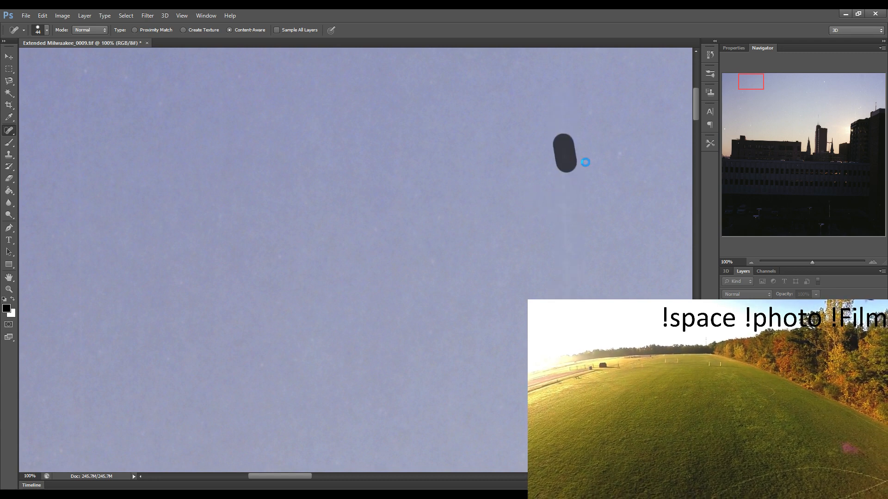
pyautogui.click(627, 156)
# Continue right along the sky's top edge and heal the faint specks above the short curved white scratch
pyautogui.press('space')
pyautogui.moveTo(596, 206)
pyautogui.mouseDown()
pyautogui.moveTo(494, 223)
pyautogui.moveTo(406, 220)
pyautogui.mouseUp()
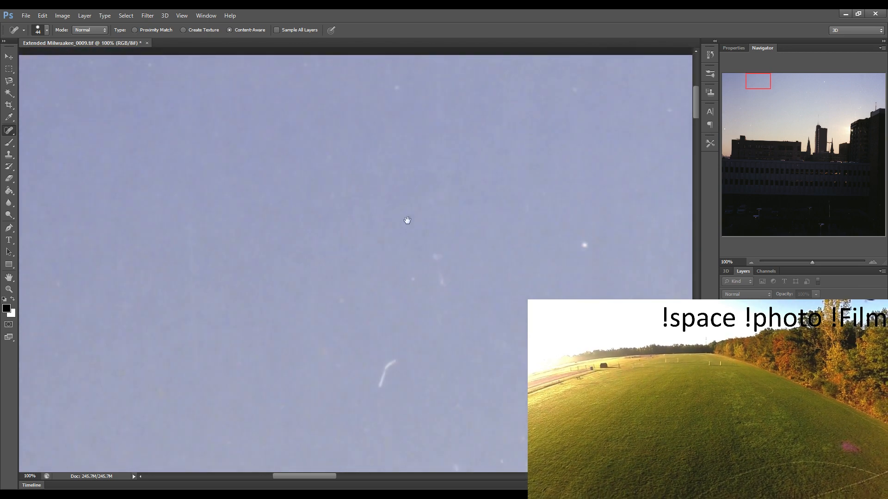
pyautogui.click(406, 215)
pyautogui.click(359, 277)
pyautogui.click(375, 248)
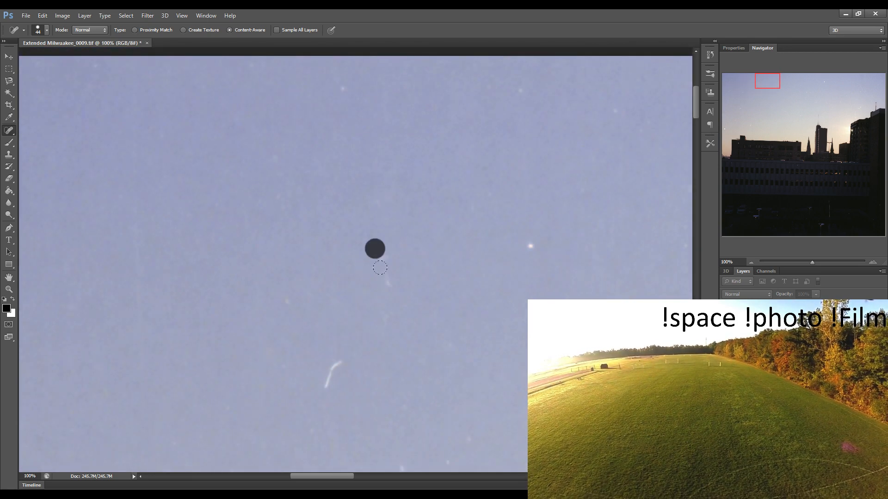
pyautogui.moveTo(380, 267); pyautogui.dragTo(387, 281)
pyautogui.moveTo(283, 303); pyautogui.dragTo(290, 299)
pyautogui.moveTo(361, 316); pyautogui.dragTo(382, 313)
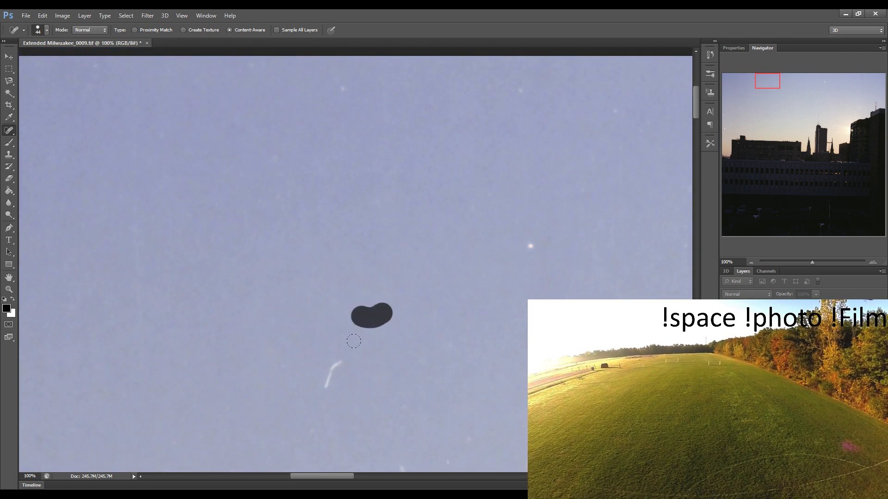
# Heal the short curved white scratch, the bright dot beside it and the specks near the photo's top edge
pyautogui.moveTo(338, 362); pyautogui.dragTo(321, 389)
pyautogui.click(528, 244)
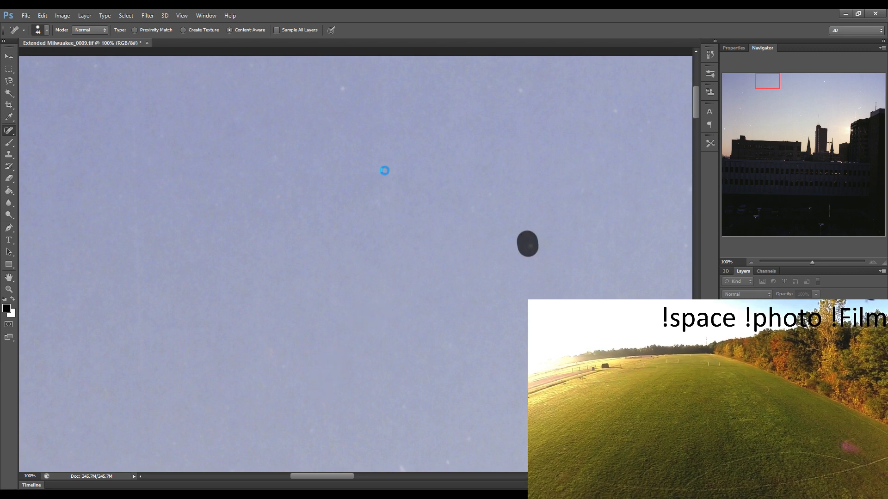
pyautogui.moveTo(340, 67); pyautogui.dragTo(337, 90)
pyautogui.click(526, 89)
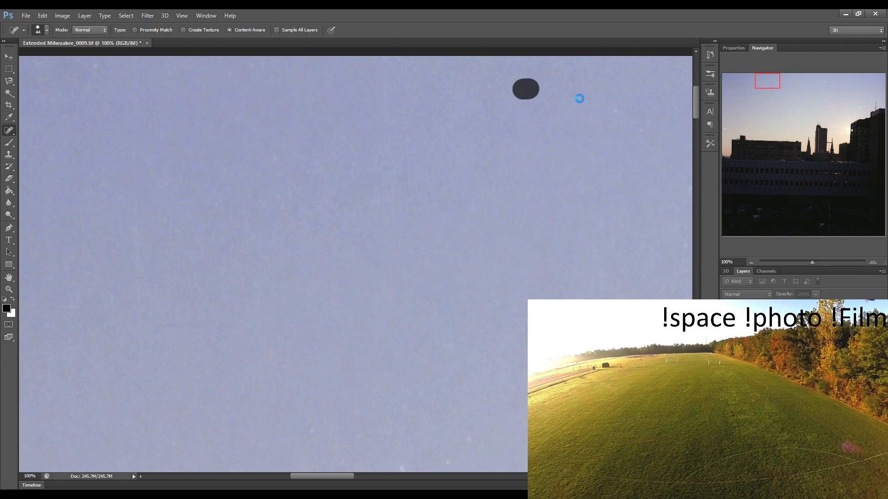
pyautogui.click(609, 106)
# Heal the white specks across the next sky section to the right, above the dark building on the left
pyautogui.moveTo(495, 240); pyautogui.dragTo(313, 232)
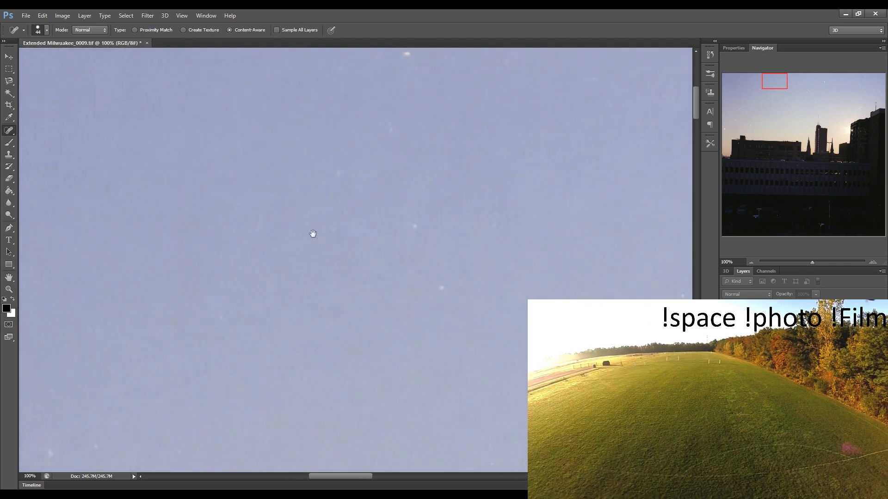
pyautogui.click(322, 57)
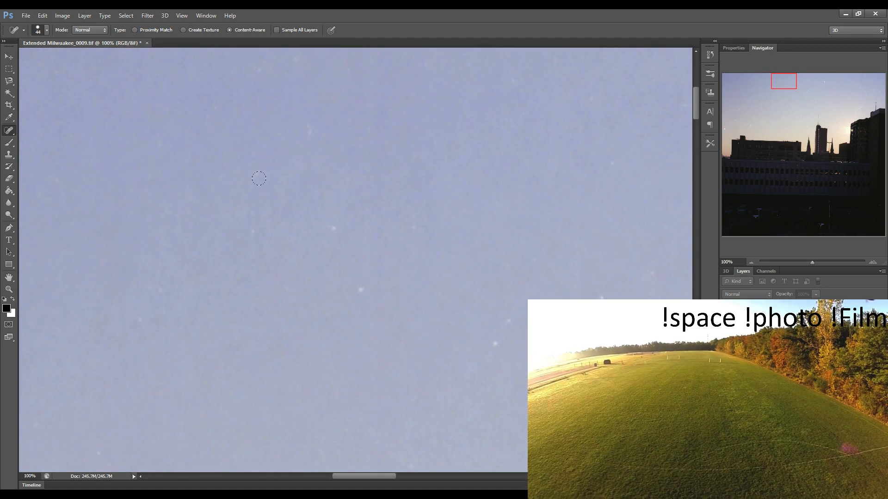
pyautogui.moveTo(256, 167); pyautogui.dragTo(256, 182)
pyautogui.moveTo(257, 215); pyautogui.dragTo(251, 239)
pyautogui.click(334, 231)
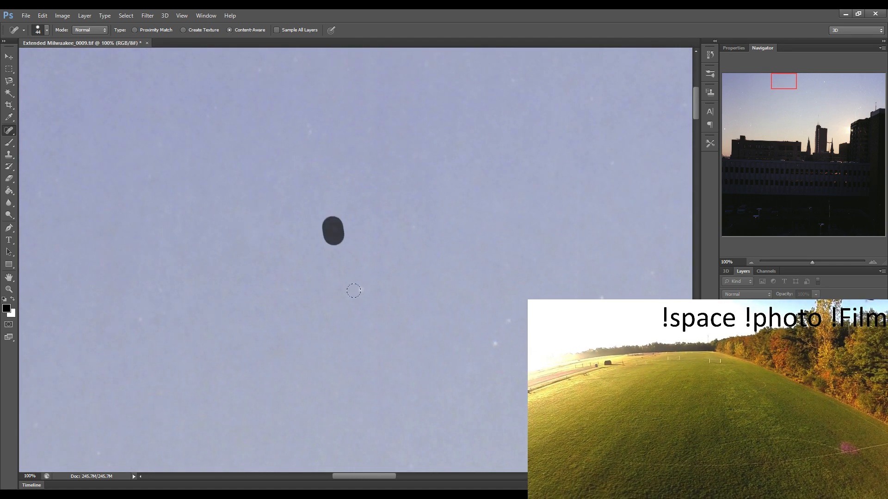
pyautogui.click(357, 296)
pyautogui.click(489, 345)
pyautogui.click(506, 317)
pyautogui.click(428, 389)
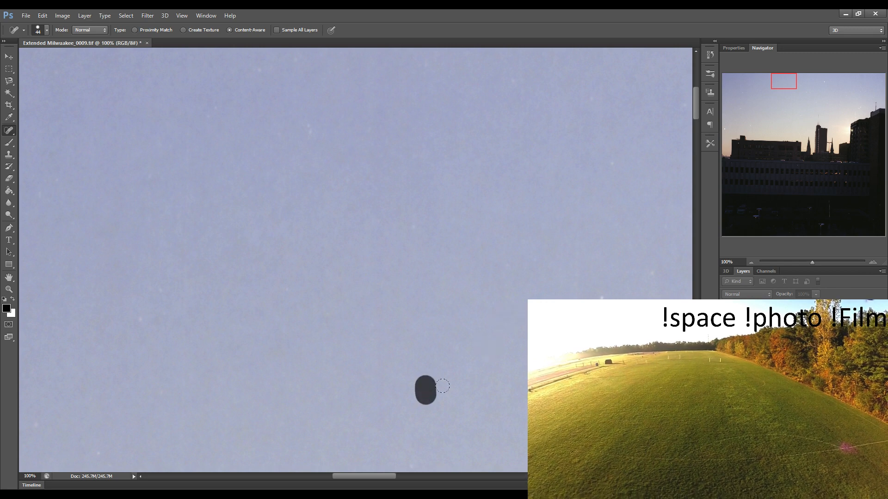
# Move to the upper-middle sky and heal the elongated mark and the small specks around it
pyautogui.moveTo(574, 319); pyautogui.dragTo(296, 314)
pyautogui.moveTo(362, 180)
pyautogui.mouseDown()
pyautogui.moveTo(349, 211)
pyautogui.moveTo(359, 237)
pyautogui.mouseUp()
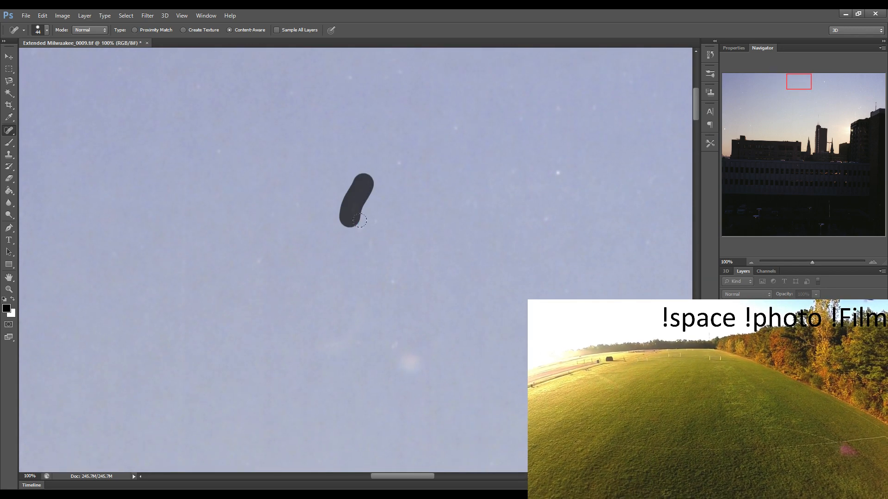
pyautogui.click(367, 246)
pyautogui.click(394, 162)
pyautogui.click(297, 97)
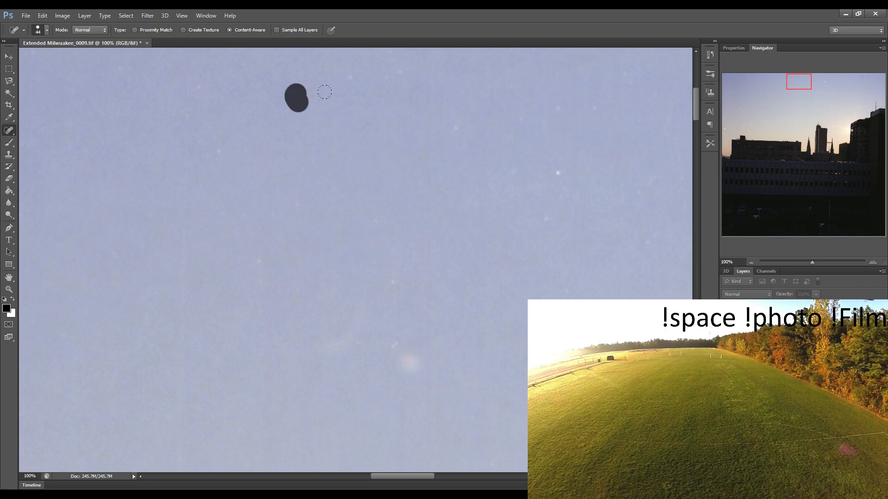
pyautogui.click(348, 84)
pyautogui.moveTo(258, 250); pyautogui.dragTo(259, 265)
# Paint out the large pale blurry spot in the upper-middle sky and heal the bright specks to its upper right
pyautogui.moveTo(316, 348)
pyautogui.mouseDown()
pyautogui.moveTo(344, 338)
pyautogui.moveTo(395, 340)
pyautogui.moveTo(411, 374)
pyautogui.mouseUp()
pyautogui.moveTo(380, 405); pyautogui.dragTo(388, 413)
pyautogui.moveTo(559, 180); pyautogui.dragTo(557, 172)
pyautogui.click(520, 117)
pyautogui.click(557, 106)
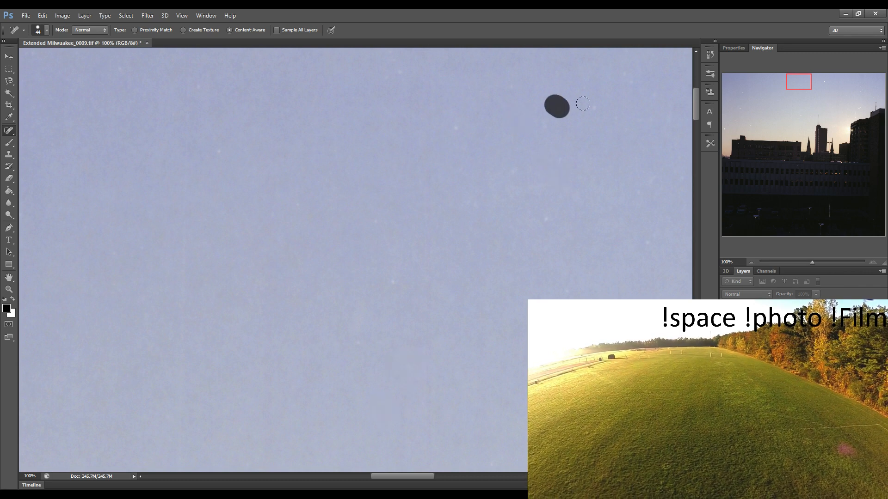
pyautogui.click(595, 108)
pyautogui.moveTo(451, 122); pyautogui.dragTo(459, 132)
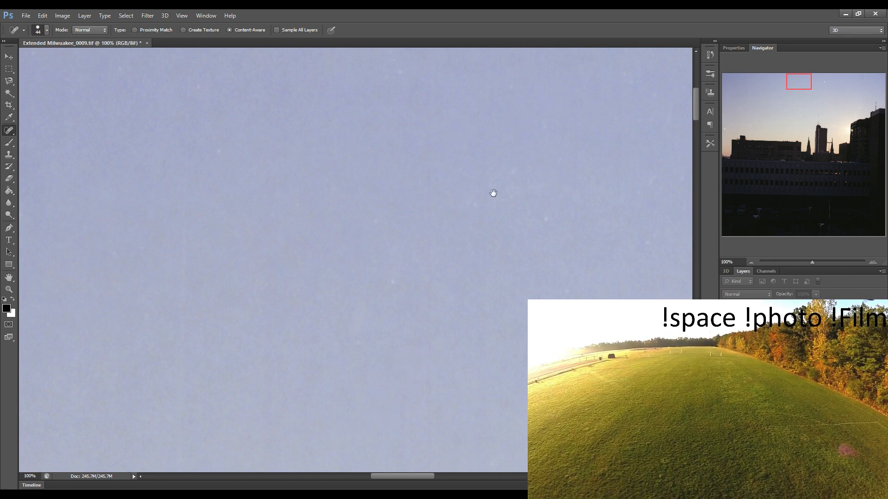
# In the next sky section to the right, heal the small specks and paint over the long faint diagonal scratch
pyautogui.moveTo(494, 194); pyautogui.dragTo(336, 192)
pyautogui.moveTo(566, 176); pyautogui.dragTo(370, 192)
pyautogui.click(446, 153)
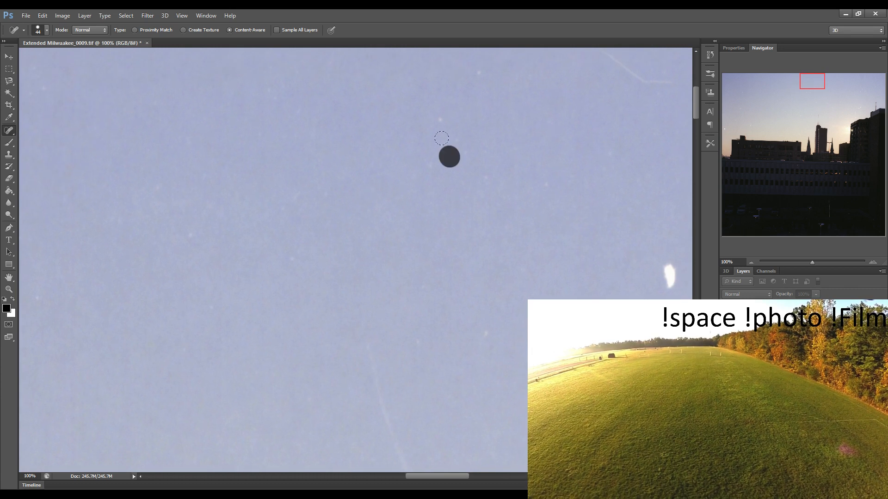
pyautogui.moveTo(439, 111); pyautogui.dragTo(443, 121)
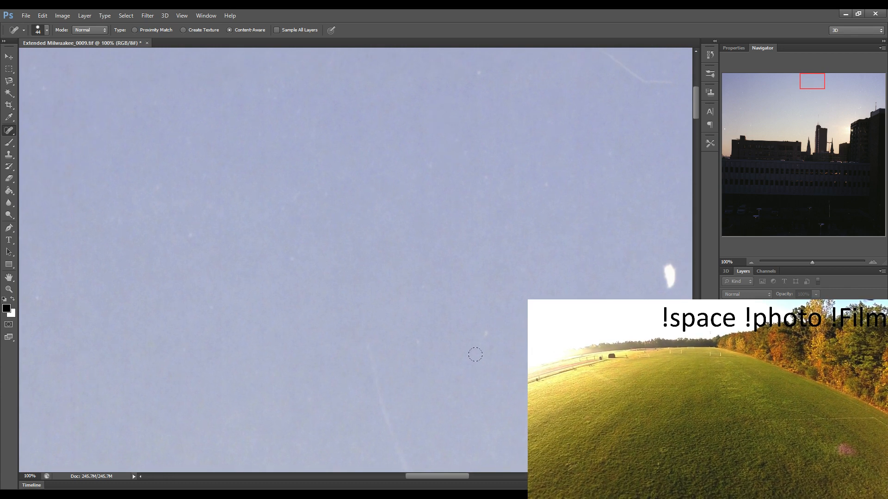
pyautogui.moveTo(424, 339); pyautogui.dragTo(420, 369)
pyautogui.click(485, 329)
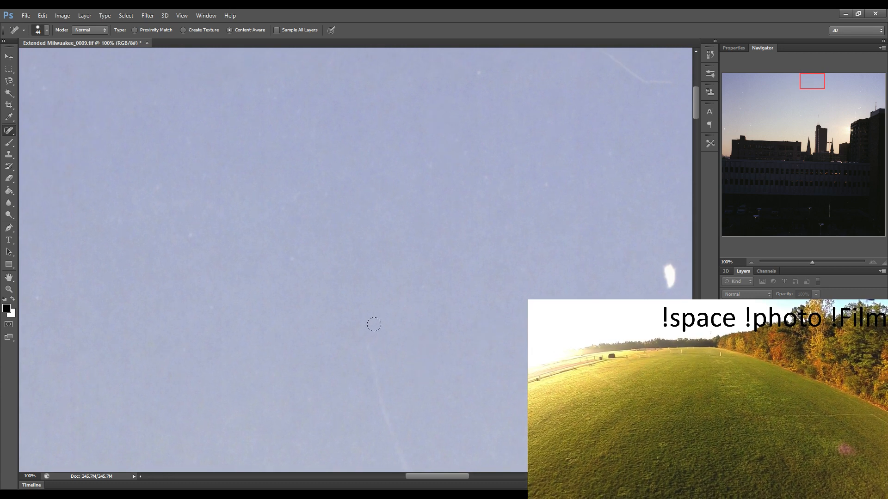
pyautogui.moveTo(364, 332)
pyautogui.mouseDown()
pyautogui.moveTo(382, 437)
pyautogui.moveTo(409, 456)
pyautogui.mouseUp()
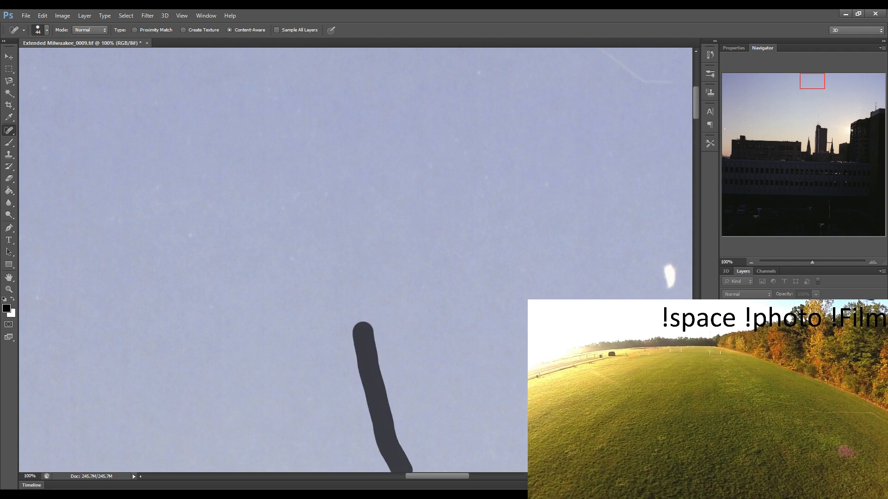
# Heal the bent thin scratch at the photo's top edge and the marks and specks just right of it
pyautogui.moveTo(502, 292); pyautogui.dragTo(277, 310)
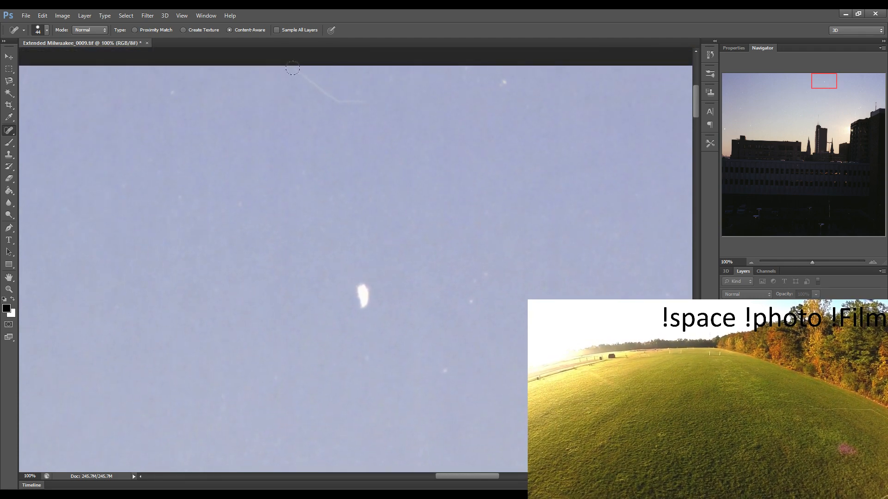
pyautogui.moveTo(289, 60)
pyautogui.mouseDown()
pyautogui.moveTo(312, 85)
pyautogui.moveTo(350, 102)
pyautogui.moveTo(379, 94)
pyautogui.mouseUp()
pyautogui.moveTo(395, 75); pyautogui.dragTo(416, 84)
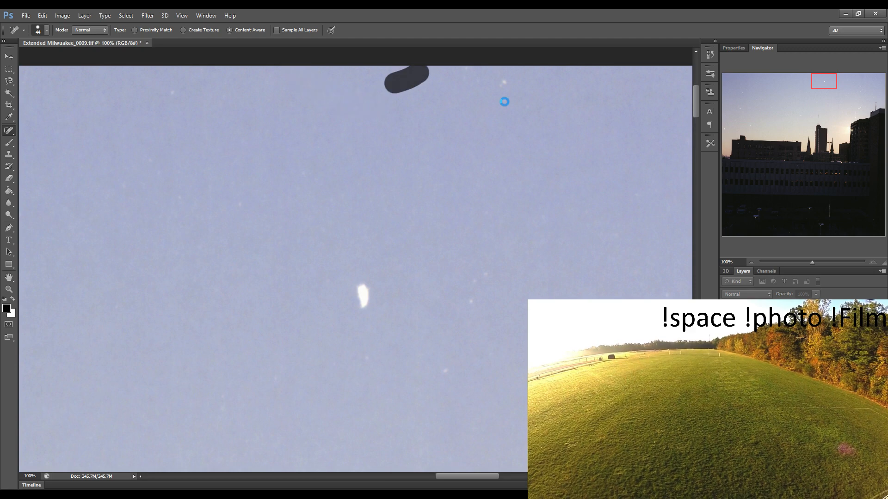
pyautogui.click(495, 85)
pyautogui.click(468, 80)
# Heal the large bright white spot in the sky and the small specks to its right
pyautogui.moveTo(359, 281); pyautogui.dragTo(351, 291)
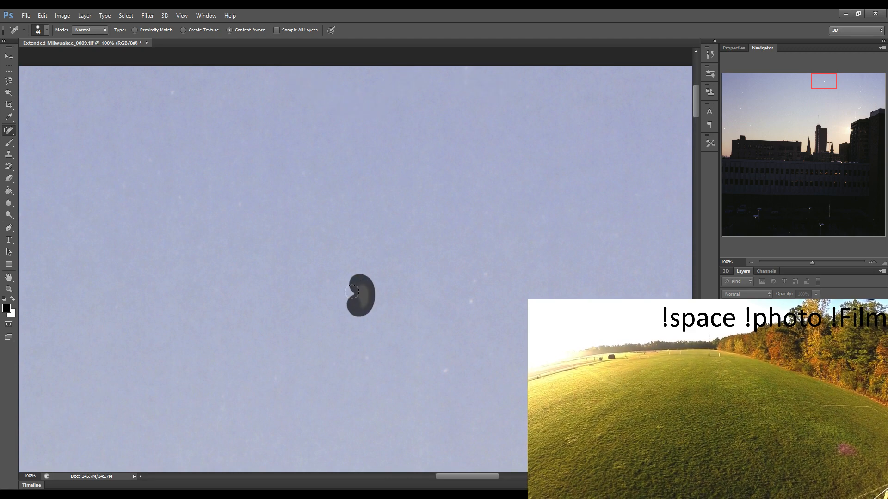
pyautogui.moveTo(428, 368); pyautogui.dragTo(441, 371)
pyautogui.moveTo(470, 311)
pyautogui.mouseDown()
pyautogui.moveTo(479, 280)
pyautogui.moveTo(494, 267)
pyautogui.mouseUp()
# Move further right along the top of the sky and heal the brightest isolated specks there
pyautogui.moveTo(510, 322); pyautogui.dragTo(312, 325)
pyautogui.moveTo(550, 299); pyautogui.dragTo(386, 300)
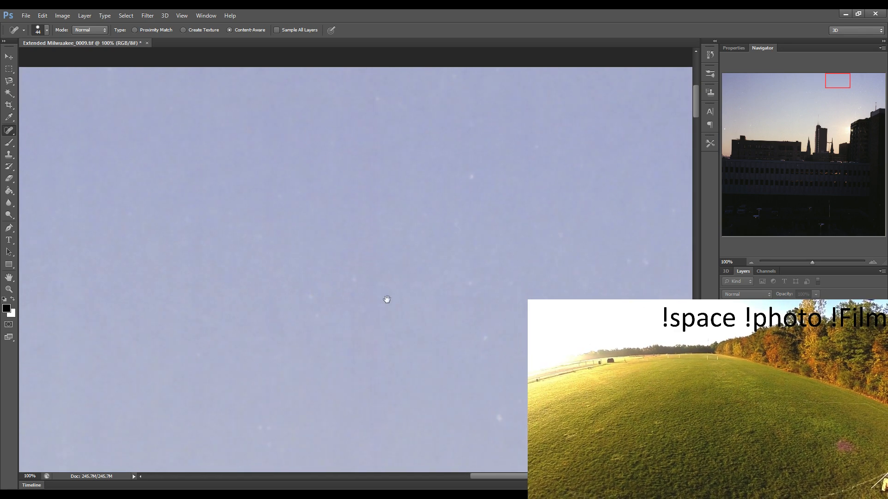
pyautogui.moveTo(465, 169); pyautogui.dragTo(472, 184)
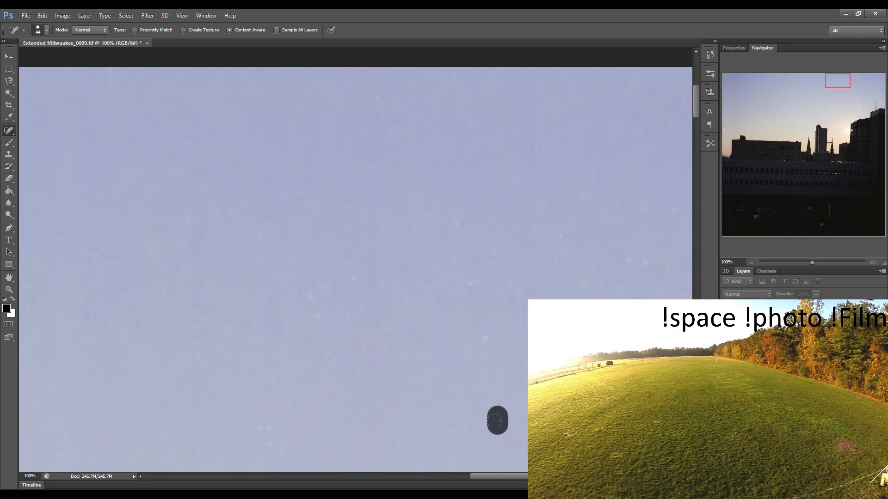
# In the upper-right sky, heal the small specks and paint out a curved strip beside them
pyautogui.moveTo(479, 330); pyautogui.dragTo(364, 323)
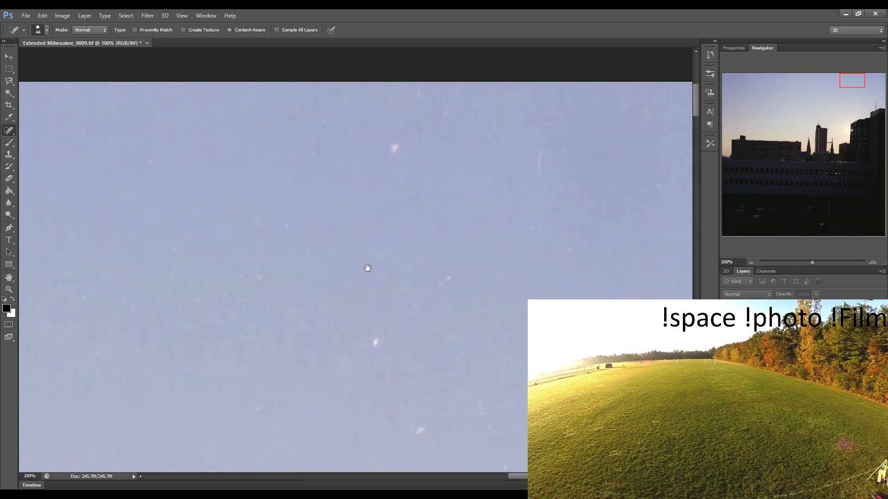
pyautogui.moveTo(258, 274); pyautogui.dragTo(261, 281)
pyautogui.click(305, 257)
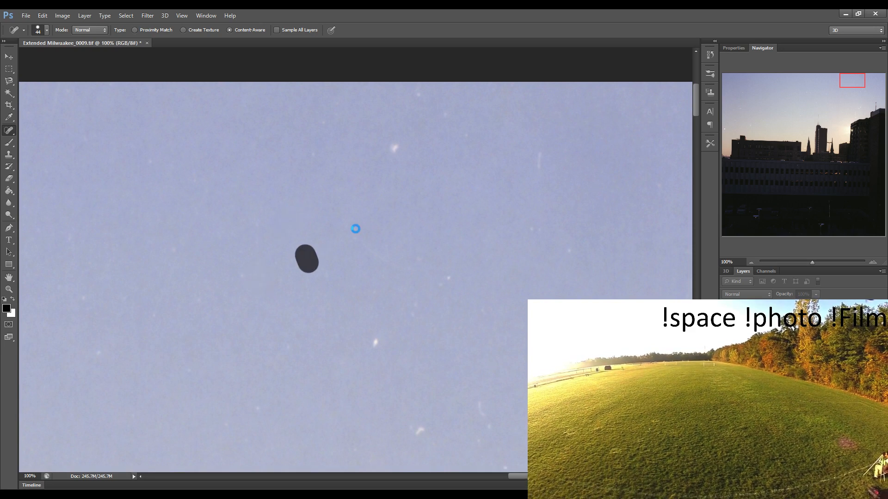
pyautogui.moveTo(348, 221)
pyautogui.mouseDown()
pyautogui.moveTo(374, 254)
pyautogui.moveTo(415, 265)
pyautogui.mouseUp()
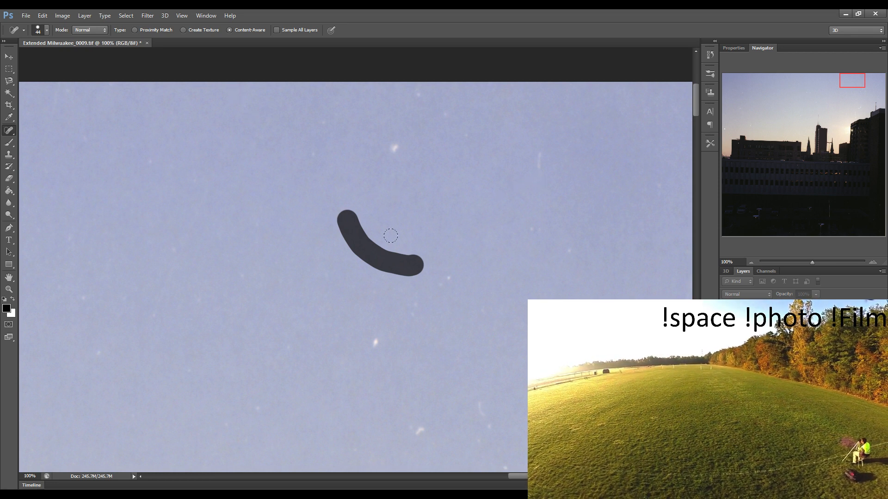
# Heal the bright speck near the upper-right sky's top edge, the short vertical hair mark and the nearby small dots
pyautogui.moveTo(388, 149); pyautogui.dragTo(398, 136)
pyautogui.click(441, 111)
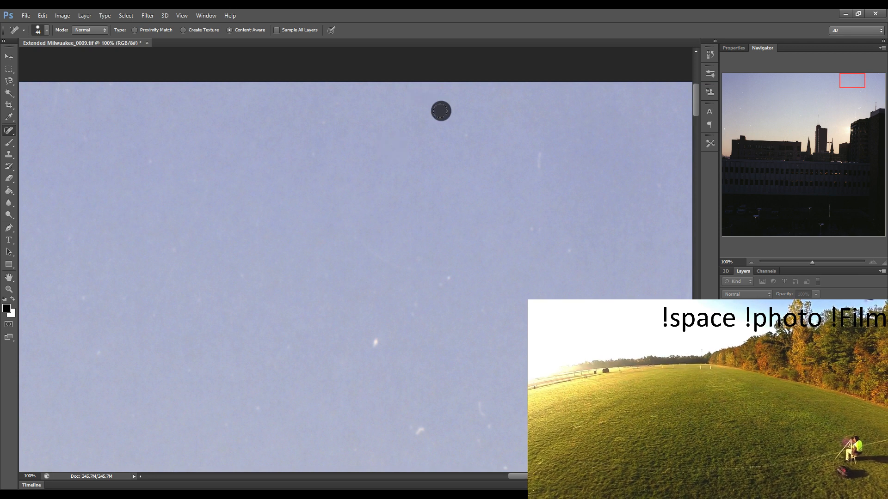
pyautogui.moveTo(539, 141); pyautogui.dragTo(537, 183)
pyautogui.click(444, 273)
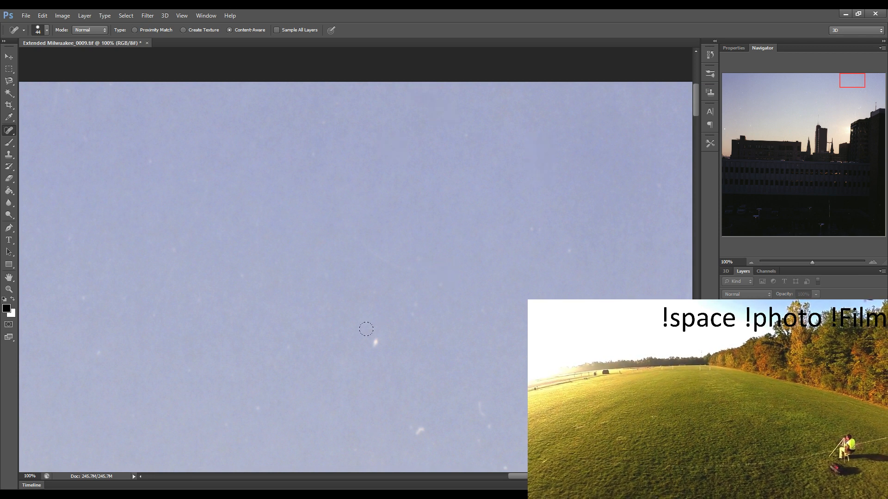
# Heal the two bright specks, the short hair mark and the pair of small dots in the upper-right sky
pyautogui.click(372, 343)
pyautogui.click(418, 430)
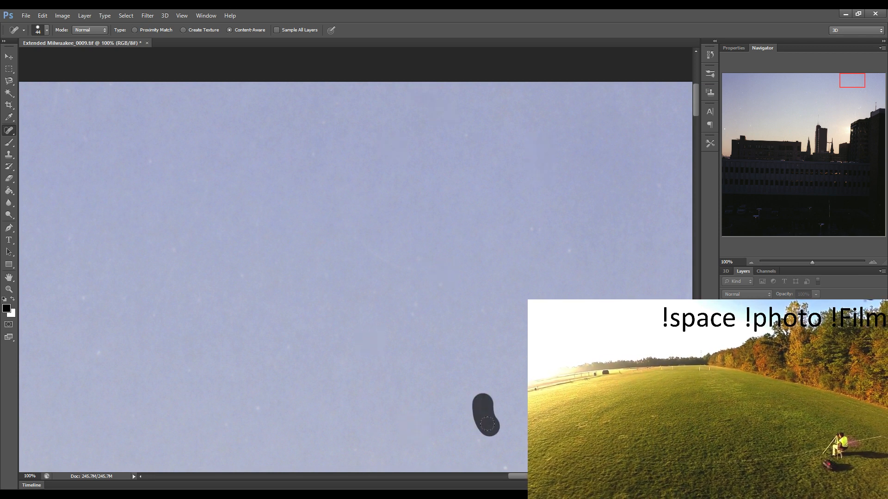
pyautogui.moveTo(487, 424); pyautogui.dragTo(485, 428)
pyautogui.click(468, 447)
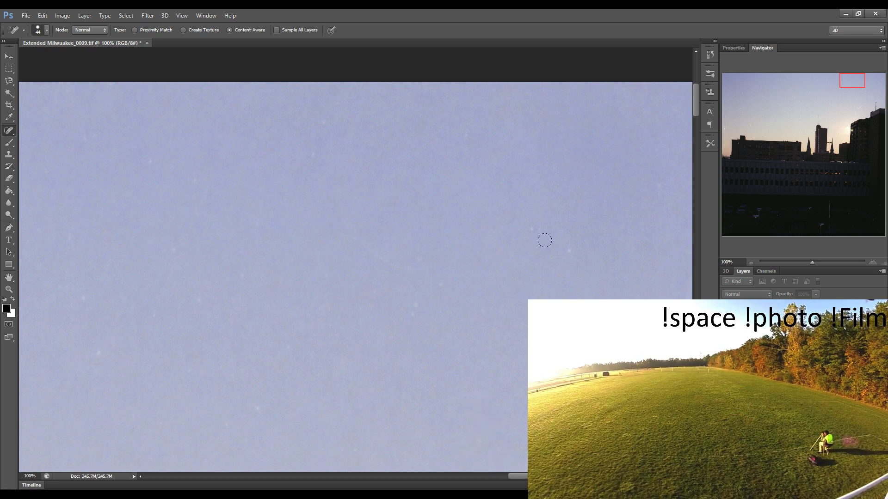
pyautogui.click(561, 245)
pyautogui.click(533, 230)
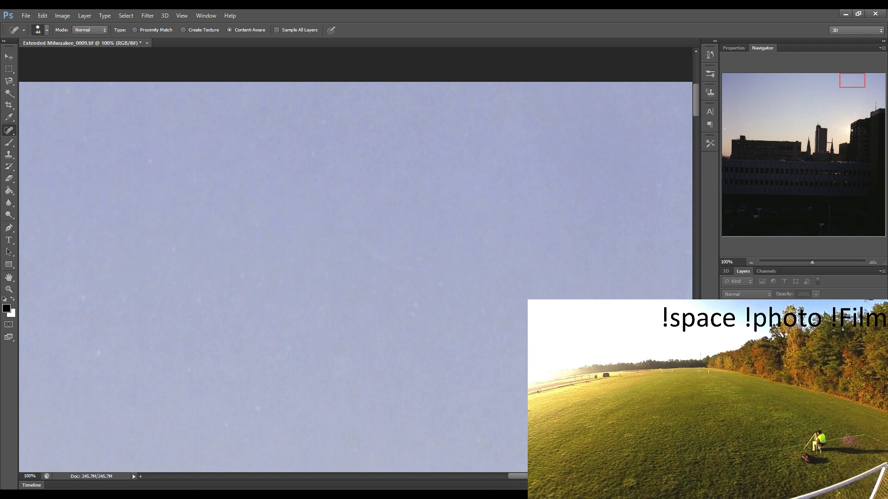
# Further right along the sky's top edge, heal the bright speck and paint out the long, faint vertical scratch
pyautogui.scroll(-2, 355, 259)
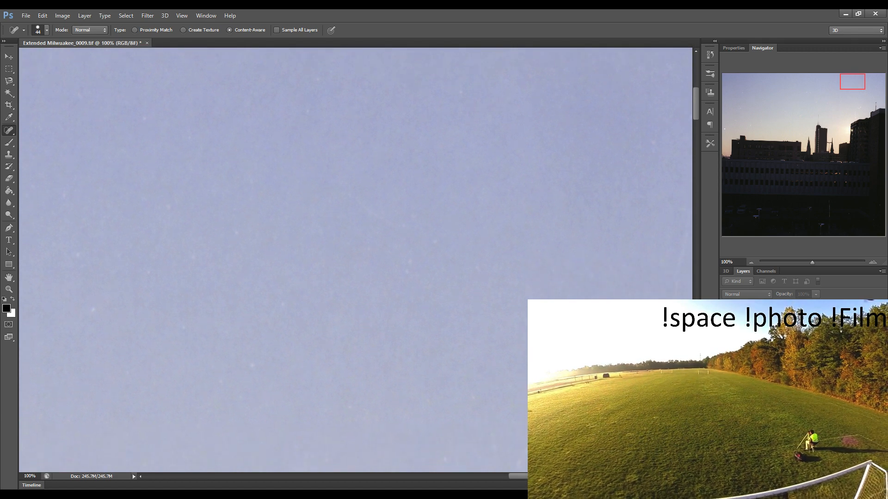
pyautogui.moveTo(526, 283); pyautogui.dragTo(453, 299)
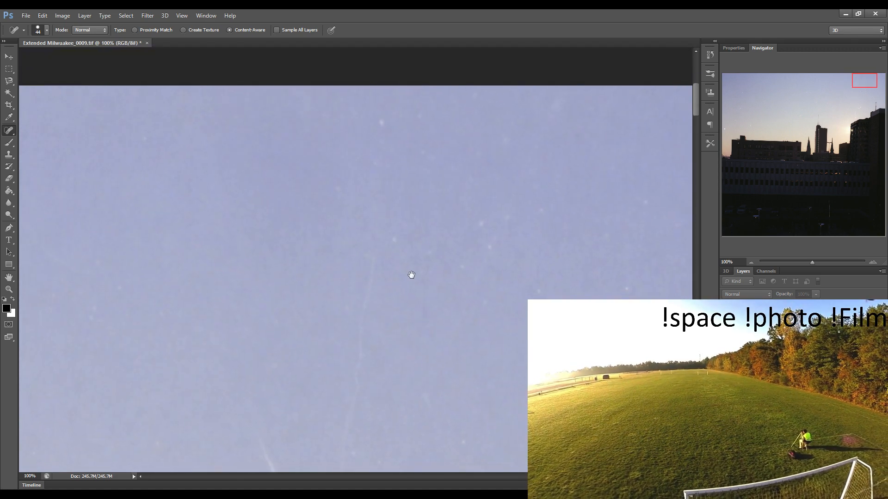
pyautogui.click(382, 124)
pyautogui.moveTo(371, 244)
pyautogui.mouseDown()
pyautogui.moveTo(365, 312)
pyautogui.moveTo(338, 462)
pyautogui.mouseUp()
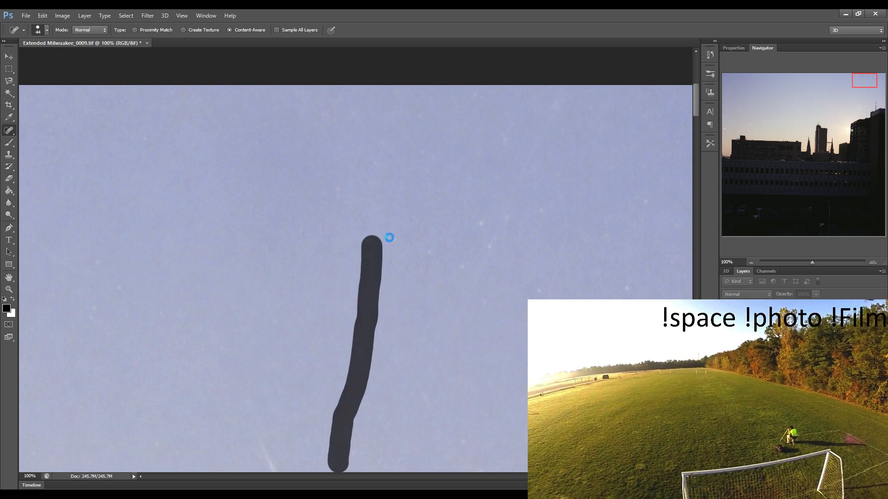
# Heal the scattered small specks to the right of the removed vertical scratch
pyautogui.moveTo(391, 236)
pyautogui.mouseDown()
pyautogui.moveTo(472, 216)
pyautogui.moveTo(486, 246)
pyautogui.moveTo(505, 200)
pyautogui.mouseUp()
pyautogui.click(499, 138)
pyautogui.click(475, 92)
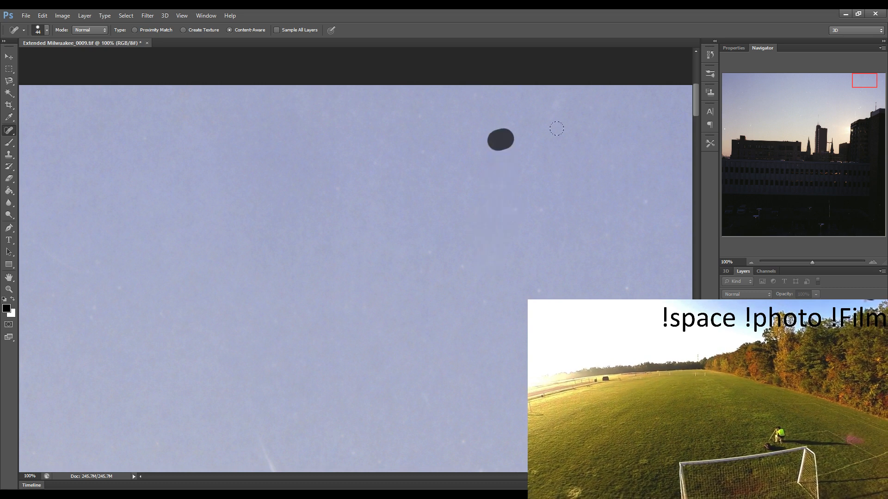
pyautogui.click(577, 122)
pyautogui.click(424, 401)
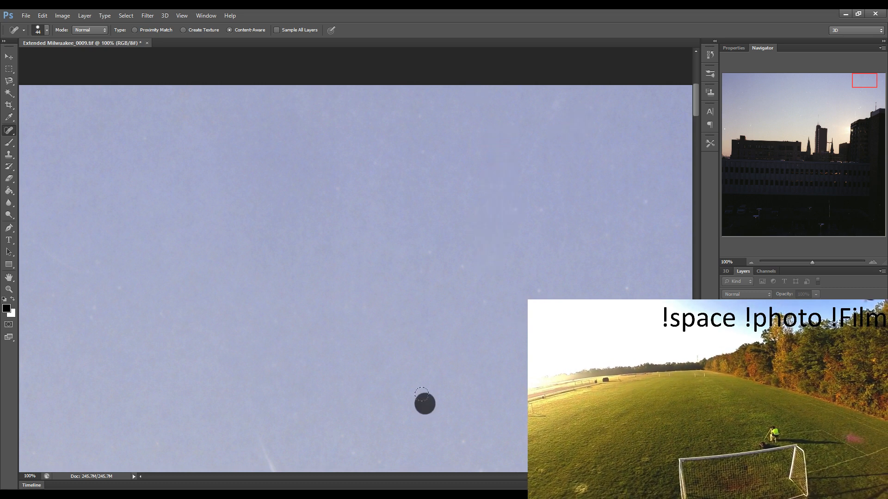
pyautogui.moveTo(626, 290); pyautogui.dragTo(630, 280)
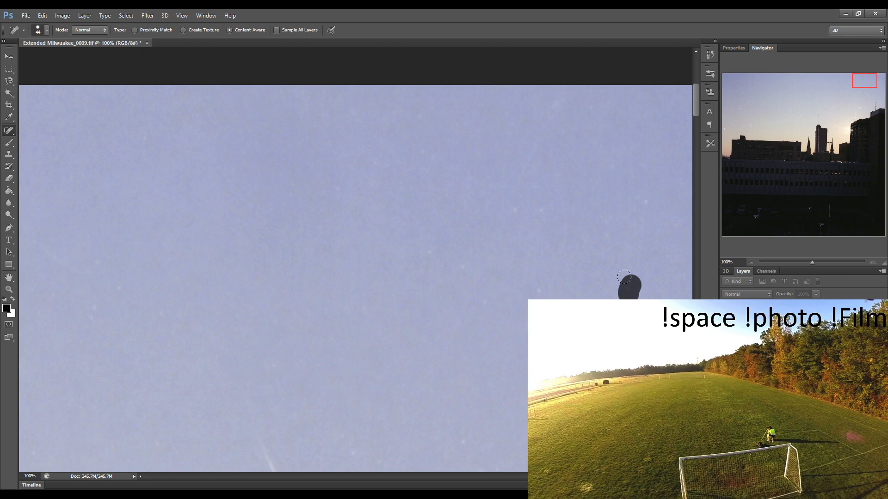
pyautogui.click(539, 292)
pyautogui.moveTo(562, 247); pyautogui.dragTo(560, 218)
# Move to the photo's top-right corner and heal the bright white spot and small specks along the top edge
pyautogui.press('space')
pyautogui.moveTo(543, 274); pyautogui.dragTo(378, 277)
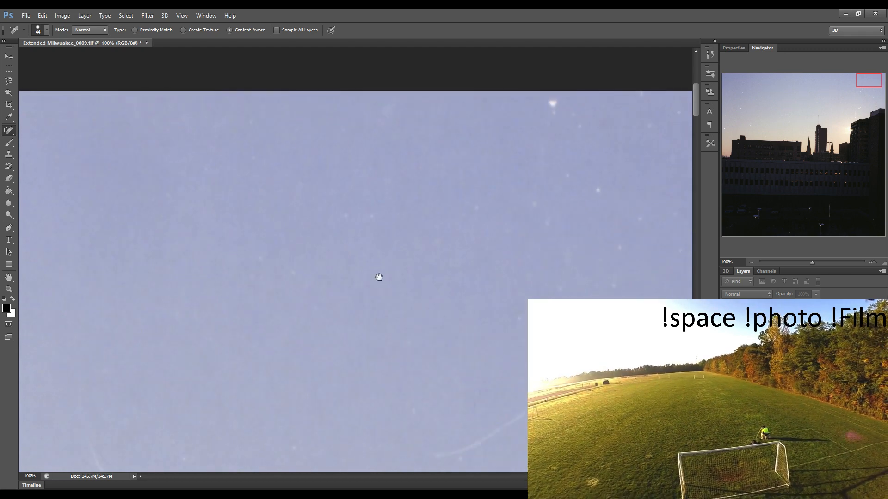
pyautogui.moveTo(260, 141); pyautogui.dragTo(269, 106)
pyautogui.click(426, 101)
pyautogui.moveTo(443, 115); pyautogui.dragTo(447, 129)
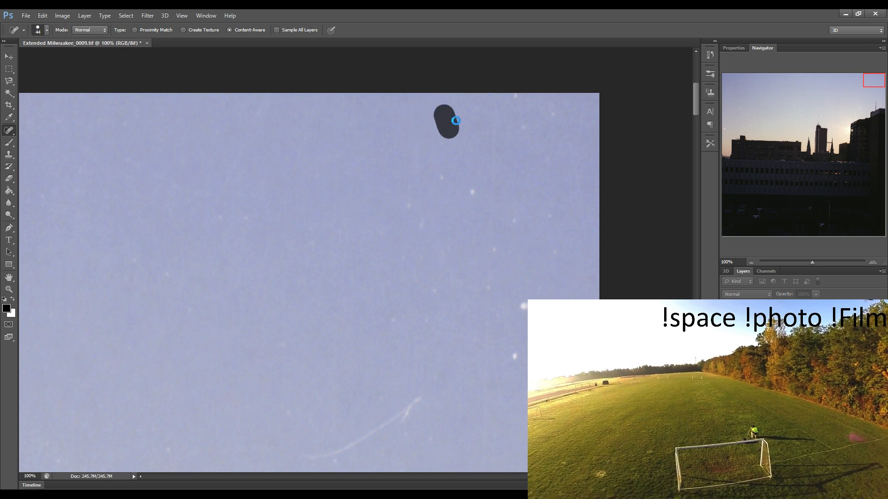
pyautogui.moveTo(504, 92)
pyautogui.mouseDown()
pyautogui.moveTo(521, 130)
pyautogui.moveTo(549, 106)
pyautogui.moveTo(494, 125)
pyautogui.moveTo(499, 176)
pyautogui.mouseUp()
pyautogui.click(522, 129)
pyautogui.click(550, 110)
# Paint out a short vertical strip below the corner's top edge and heal the surrounding specks out to the photo's right edge
pyautogui.moveTo(415, 138); pyautogui.dragTo(415, 180)
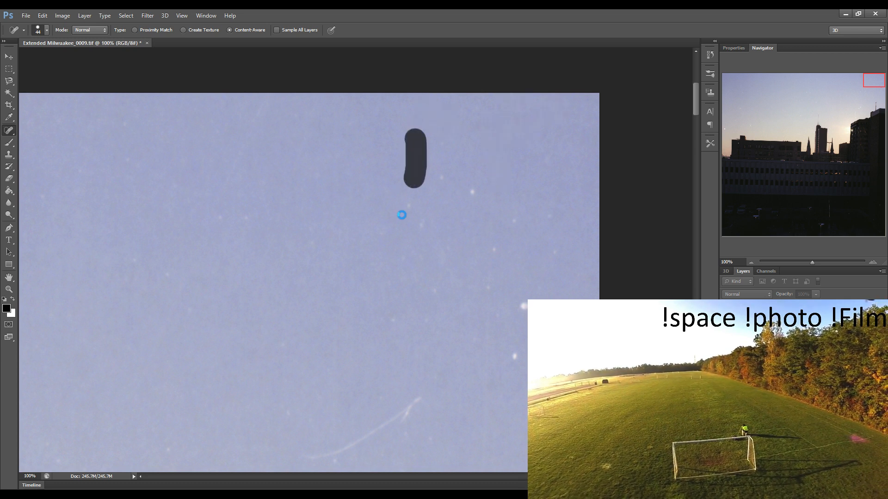
pyautogui.click(407, 212)
pyautogui.click(420, 228)
pyautogui.click(438, 176)
pyautogui.click(472, 189)
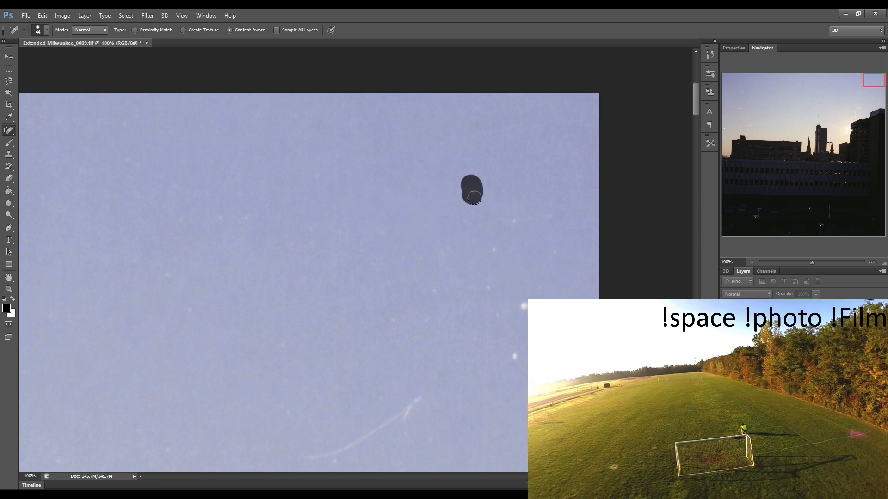
pyautogui.click(509, 214)
pyautogui.moveTo(485, 218); pyautogui.dragTo(488, 253)
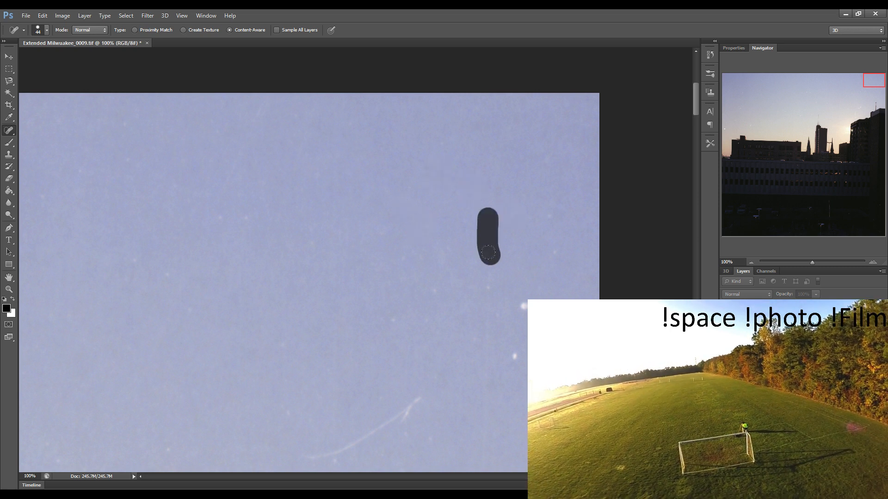
pyautogui.click(544, 213)
pyautogui.moveTo(553, 241); pyautogui.dragTo(550, 260)
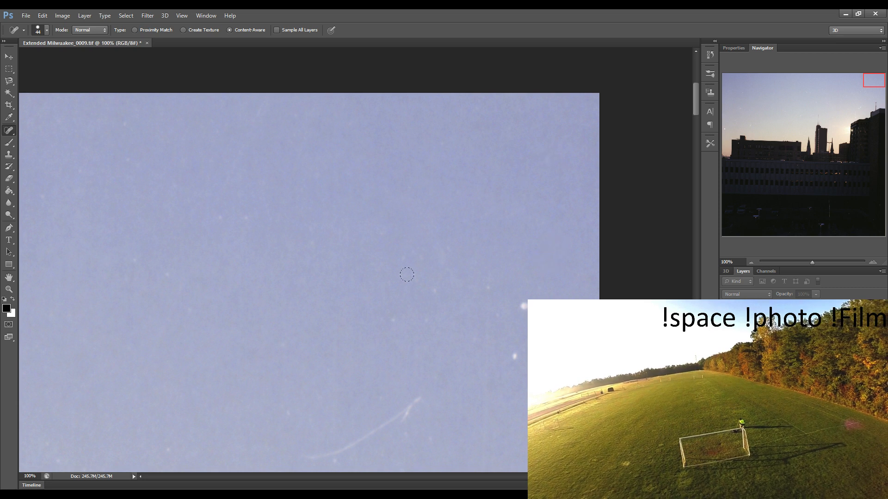
# Heal the cluster of small specks in the sky above the curved scratch near the top-right corner
pyautogui.moveTo(388, 313); pyautogui.dragTo(391, 329)
pyautogui.click(367, 293)
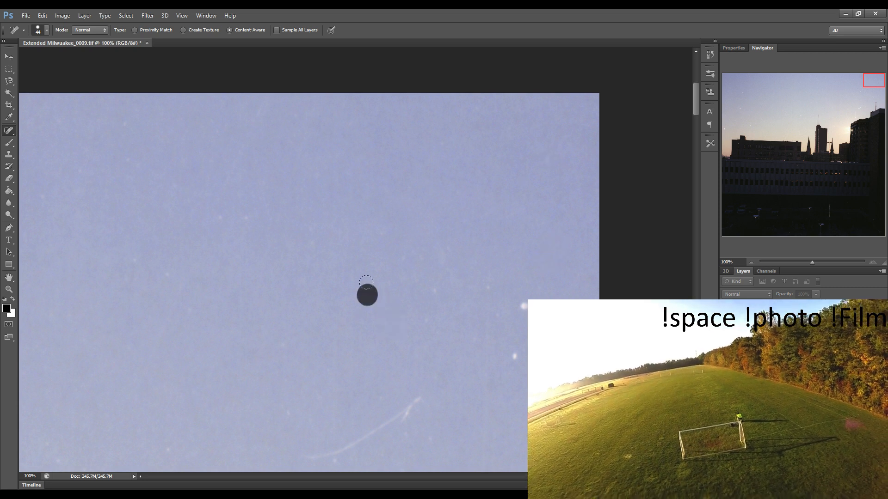
pyautogui.click(427, 319)
pyautogui.click(438, 287)
pyautogui.moveTo(438, 283); pyautogui.dragTo(446, 280)
pyautogui.moveTo(455, 280); pyautogui.dragTo(444, 252)
pyautogui.click(484, 287)
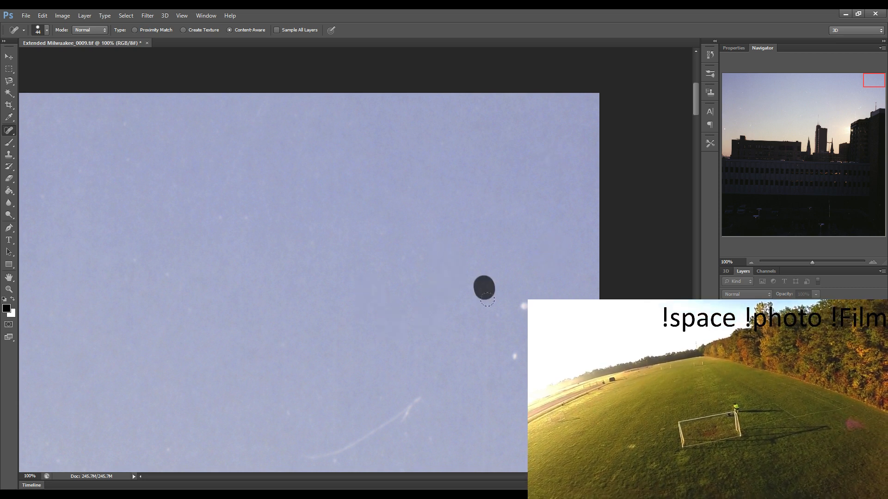
# Heal the two bright spots near the photo's right edge and paint out the long curved scratch
pyautogui.click(521, 304)
pyautogui.moveTo(483, 301); pyautogui.dragTo(484, 363)
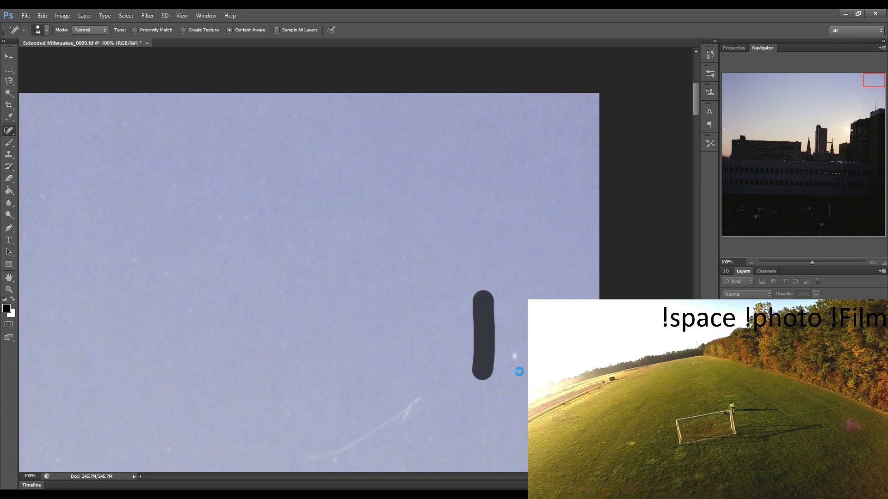
pyautogui.click(515, 356)
pyautogui.moveTo(295, 454)
pyautogui.mouseDown()
pyautogui.moveTo(339, 457)
pyautogui.moveTo(427, 392)
pyautogui.mouseUp()
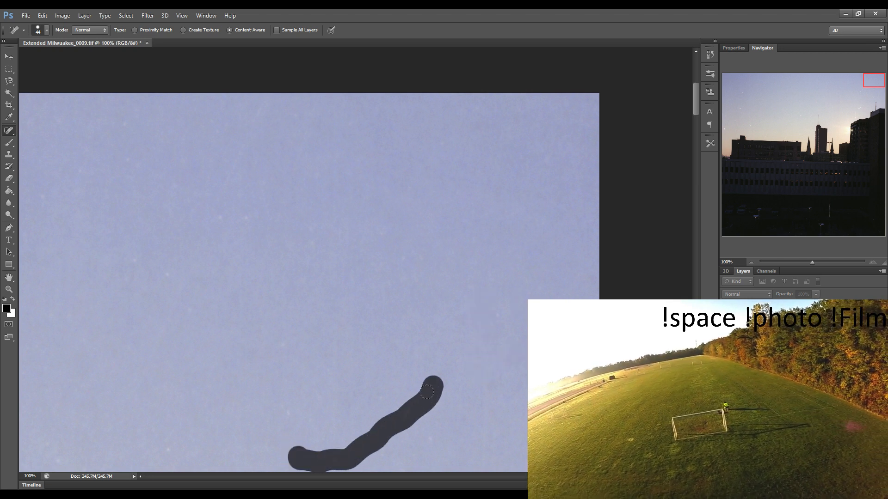
pyautogui.click(431, 439)
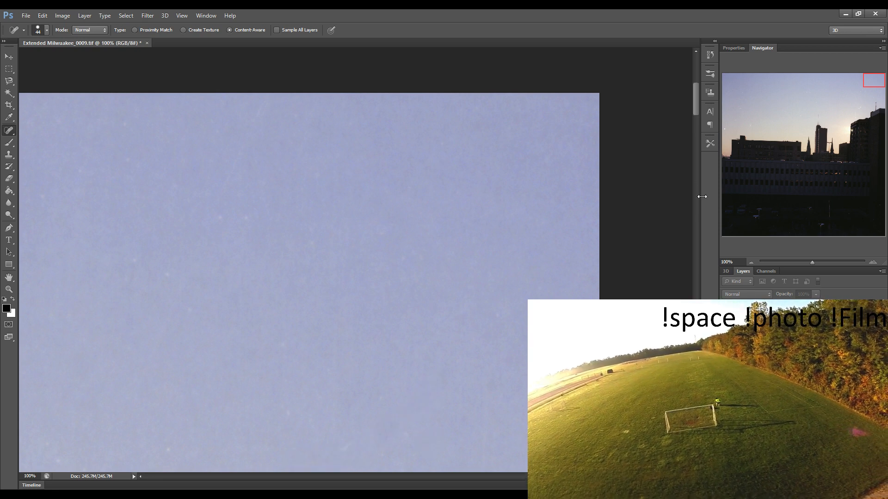
# Return to the photo's left edge, one row lower in the sky, and heal the isolated specks and faint mark there
pyautogui.click(730, 92)
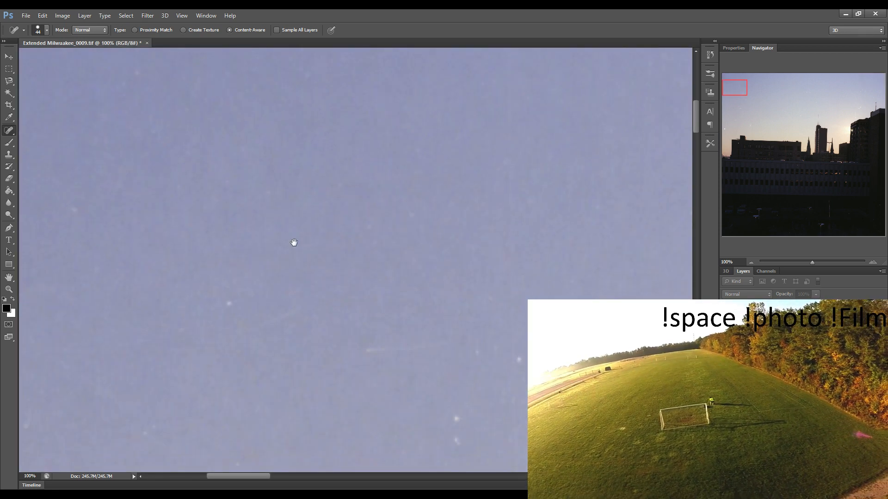
pyautogui.moveTo(294, 242); pyautogui.dragTo(284, 215)
pyautogui.click(105, 176)
pyautogui.click(123, 243)
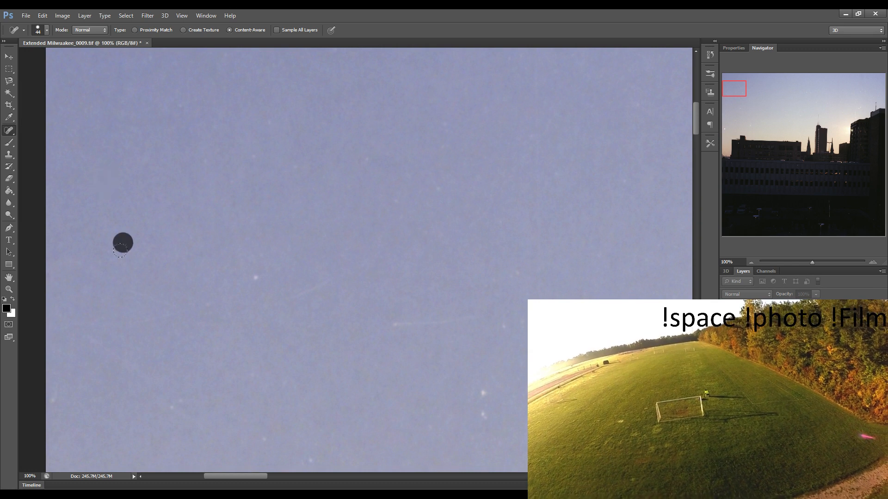
pyautogui.moveTo(120, 251); pyautogui.dragTo(123, 254)
pyautogui.moveTo(244, 272); pyautogui.dragTo(252, 281)
pyautogui.moveTo(313, 273); pyautogui.dragTo(313, 290)
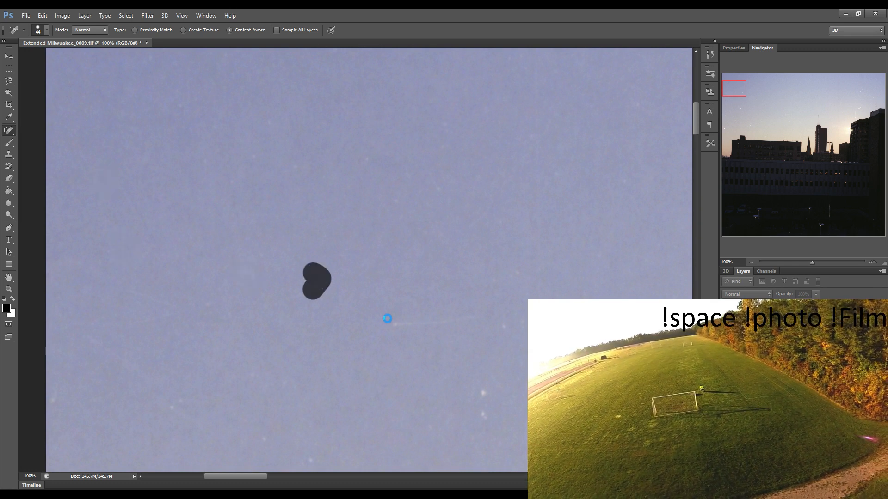
# Paint out the thin horizontal scratch in the left sky and heal the speck beside it and two bright dots below
pyautogui.moveTo(388, 319); pyautogui.dragTo(451, 320)
pyautogui.click(507, 324)
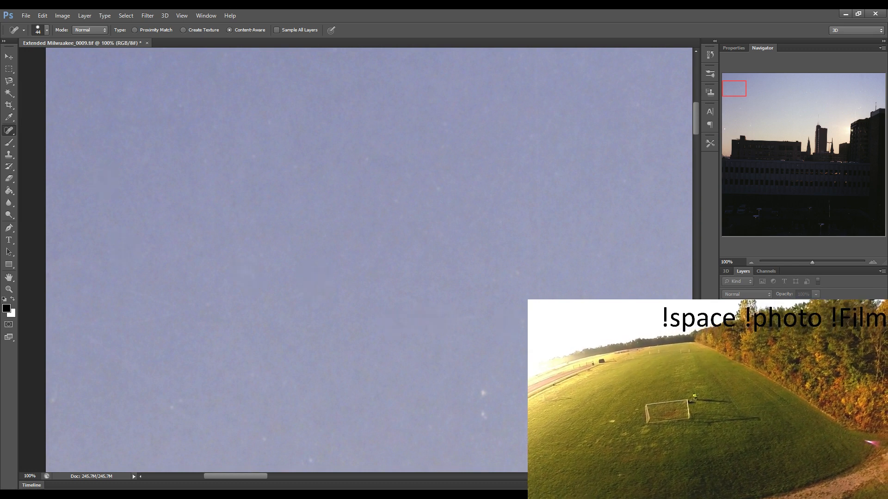
pyautogui.click(479, 387)
pyautogui.click(476, 413)
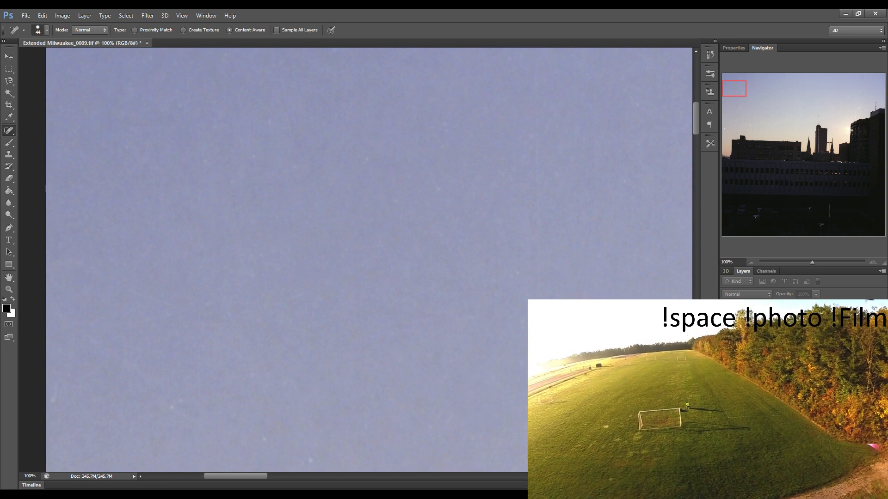
# Move right along this row of the sky and heal the faint isolated specks in its lower part
pyautogui.moveTo(575, 342); pyautogui.dragTo(326, 333)
pyautogui.moveTo(585, 319); pyautogui.dragTo(411, 315)
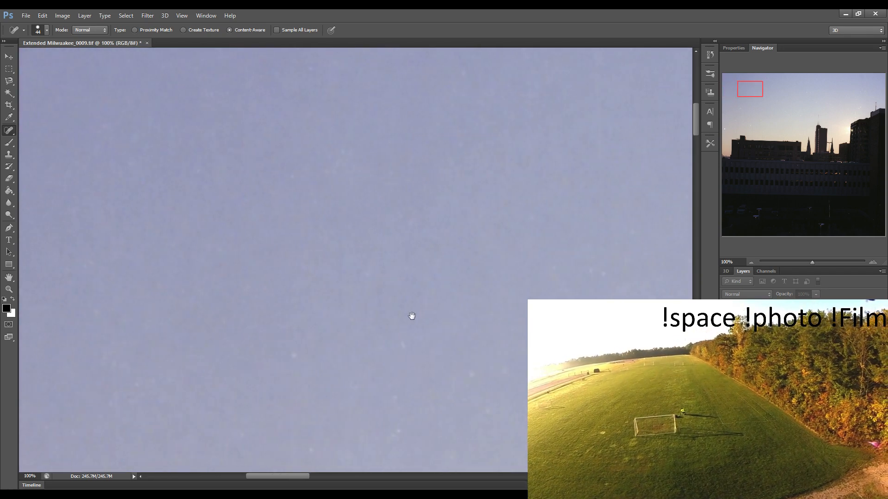
pyautogui.click(400, 345)
pyautogui.click(292, 348)
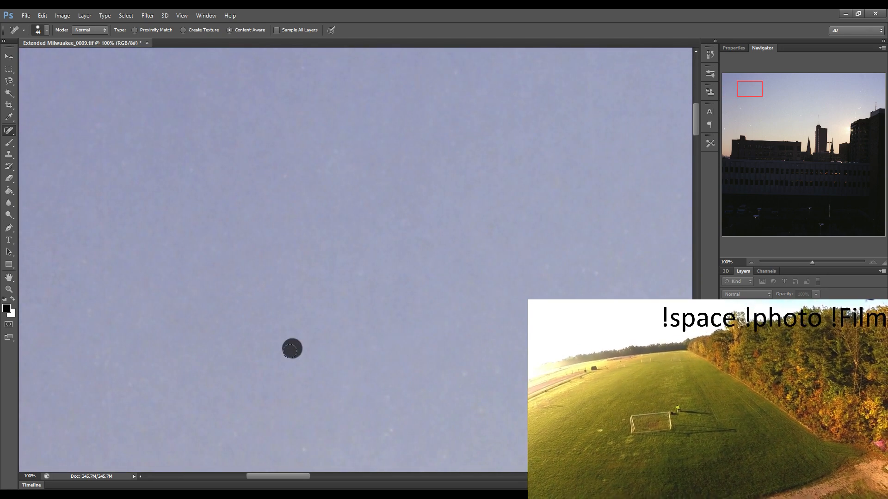
pyautogui.click(473, 375)
pyautogui.click(501, 367)
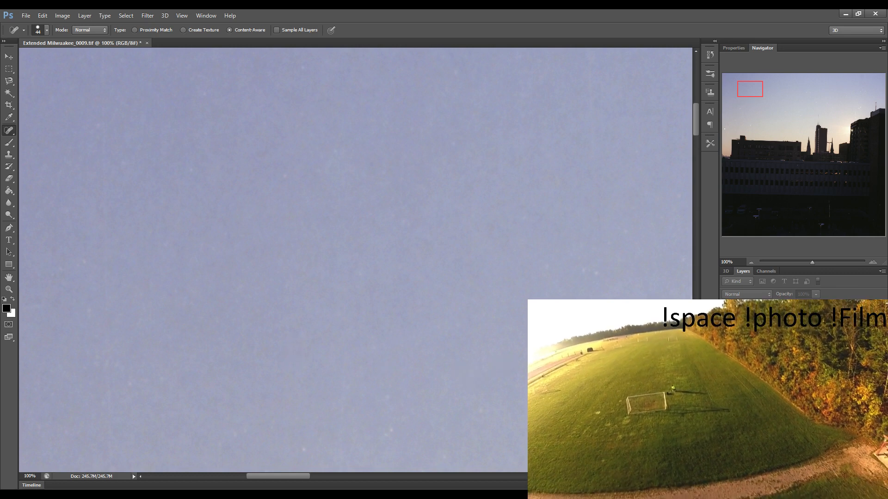
# In the next stretch of sky to the right, heal the bright speck and the group of small dots beside it
pyautogui.moveTo(536, 352); pyautogui.dragTo(375, 340)
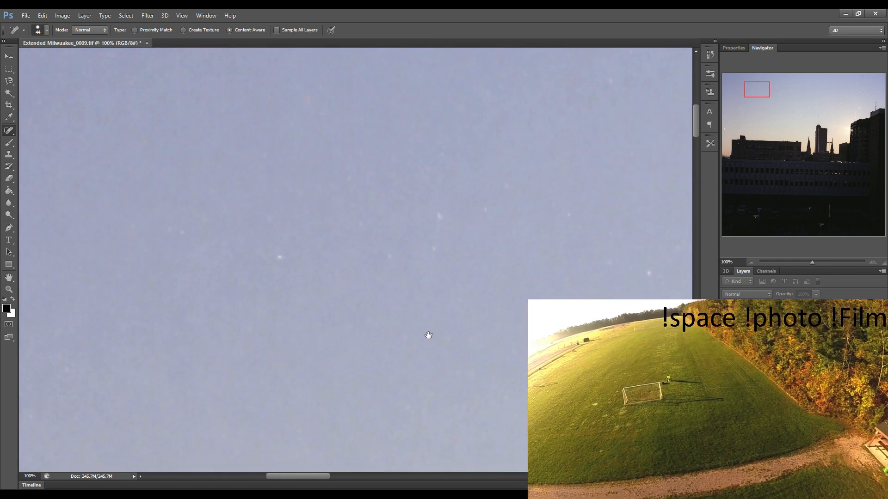
pyautogui.click(283, 254)
pyautogui.click(390, 260)
pyautogui.click(433, 250)
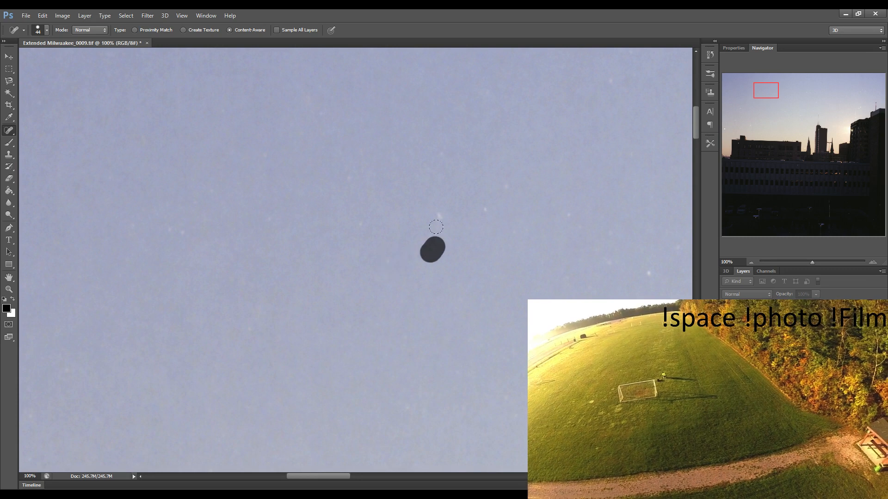
pyautogui.click(439, 214)
pyautogui.click(361, 218)
pyautogui.click(482, 215)
pyautogui.click(504, 186)
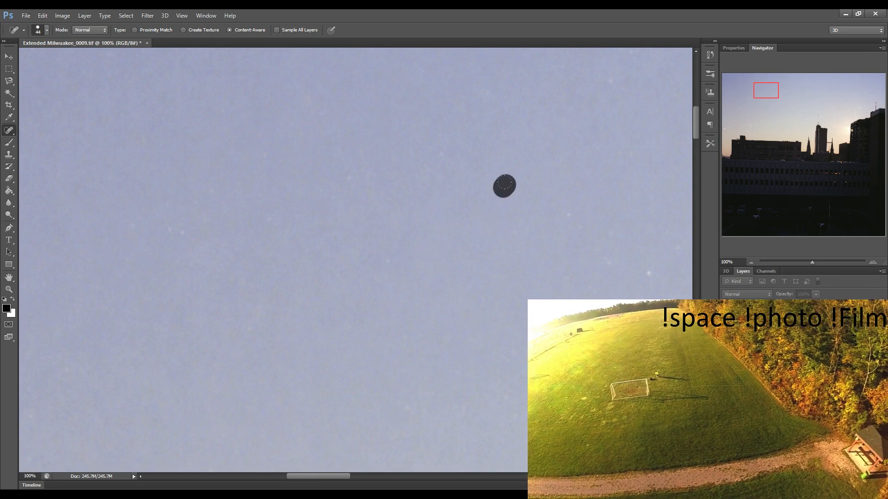
# Continue right along the row, healing the isolated bright specks and the curved white hair mark
pyautogui.moveTo(565, 266); pyautogui.dragTo(504, 278)
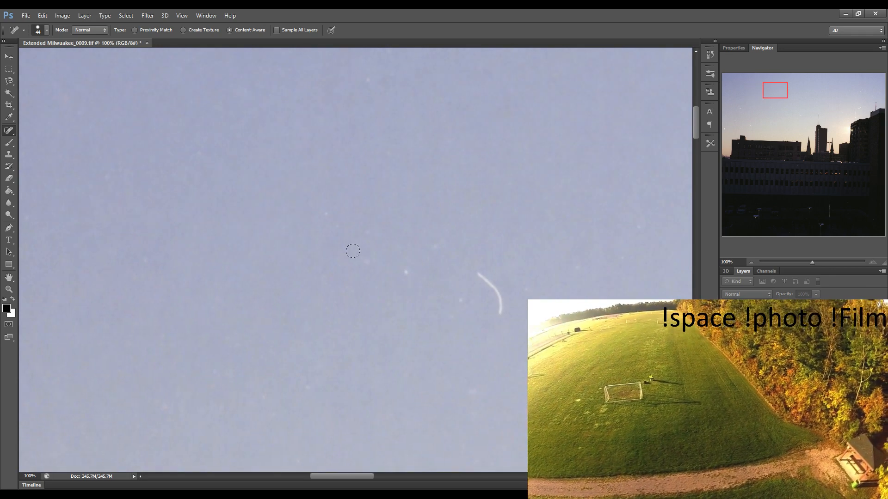
pyautogui.click(398, 265)
pyautogui.click(368, 82)
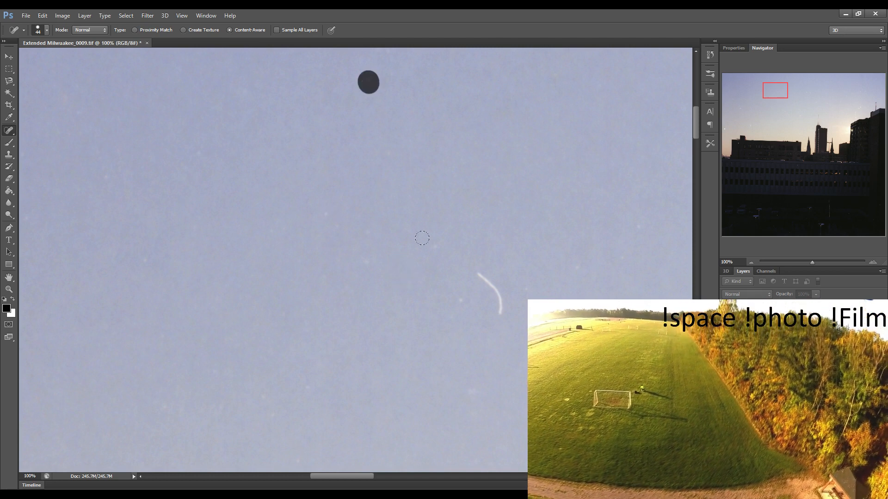
pyautogui.moveTo(472, 274)
pyautogui.mouseDown()
pyautogui.moveTo(492, 304)
pyautogui.moveTo(346, 308)
pyautogui.mouseUp()
pyautogui.click(458, 304)
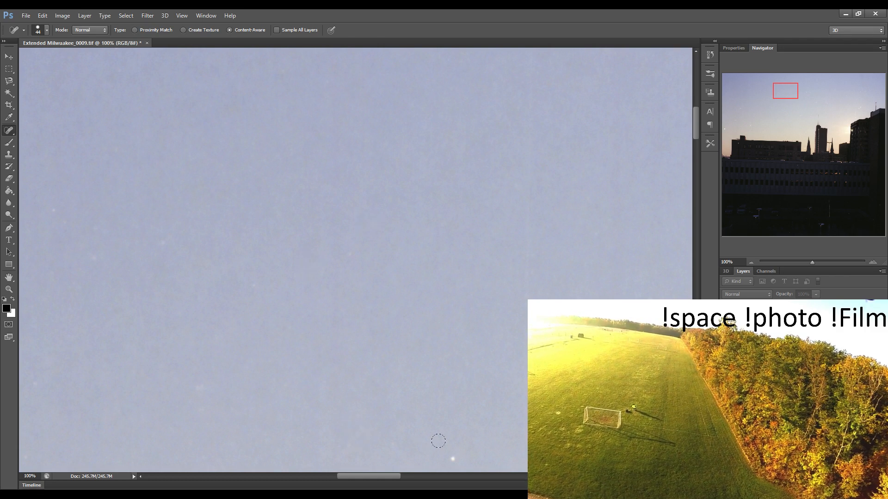
pyautogui.click(454, 457)
pyautogui.moveTo(493, 359); pyautogui.dragTo(311, 353)
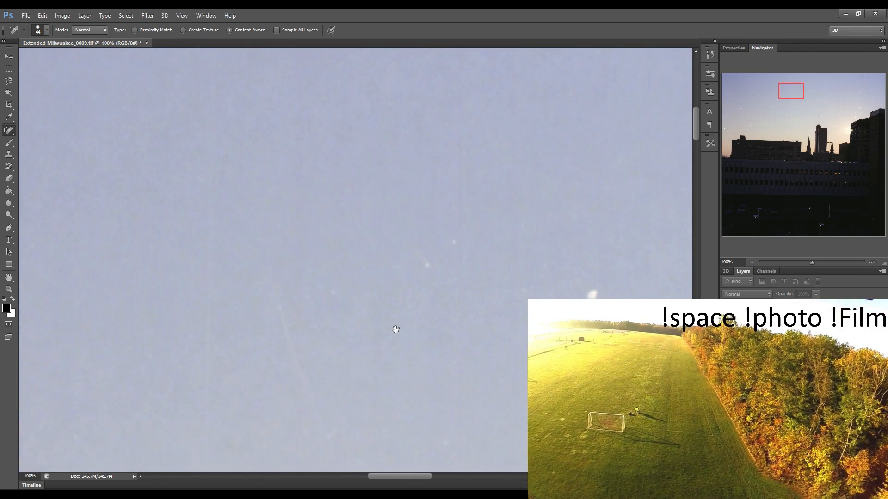
# Paint out the faint diagonal scratch in this stretch of sky and heal the two small dots and the large bright speck beyond it
pyautogui.moveTo(272, 296); pyautogui.dragTo(322, 421)
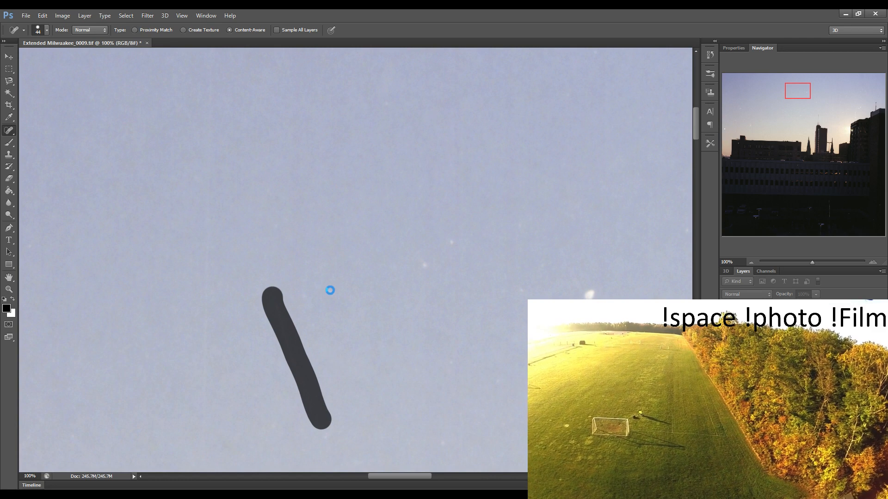
pyautogui.click(424, 266)
pyautogui.click(455, 241)
pyautogui.click(586, 291)
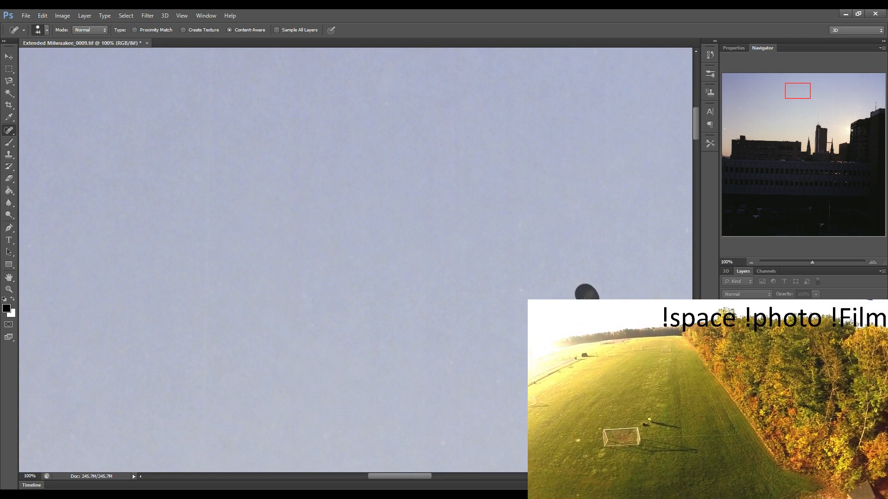
# Further right along the row, heal the short slanted scratch with the vertical streak below it and the bright specks around them
pyautogui.moveTo(607, 307); pyautogui.dragTo(306, 300)
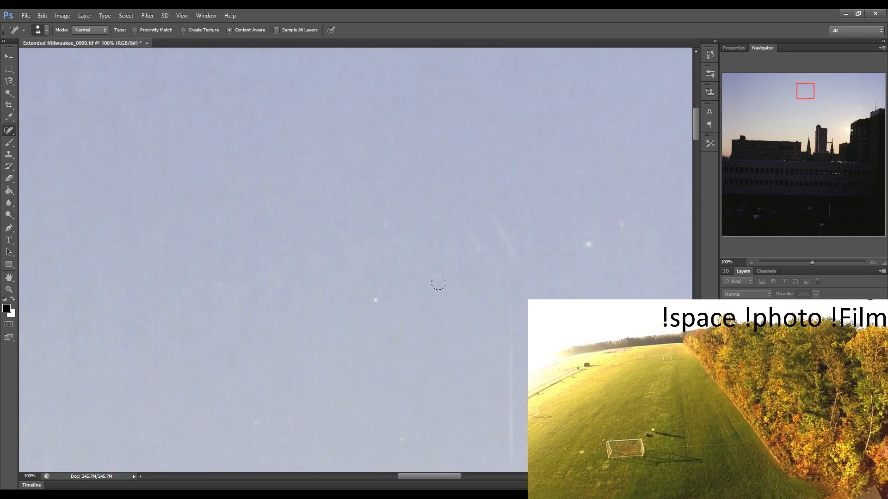
pyautogui.moveTo(486, 209)
pyautogui.mouseDown()
pyautogui.moveTo(514, 250)
pyautogui.moveTo(480, 250)
pyautogui.moveTo(500, 275)
pyautogui.moveTo(507, 313)
pyautogui.moveTo(503, 400)
pyautogui.mouseUp()
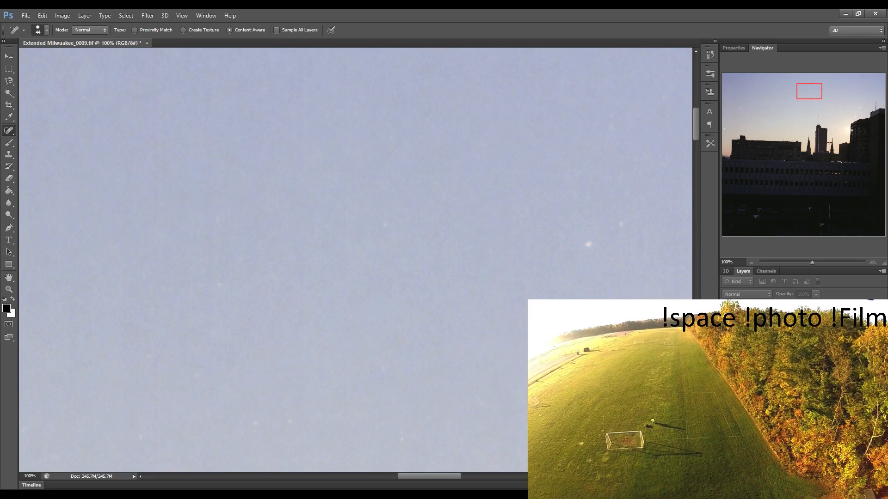
pyautogui.click(617, 219)
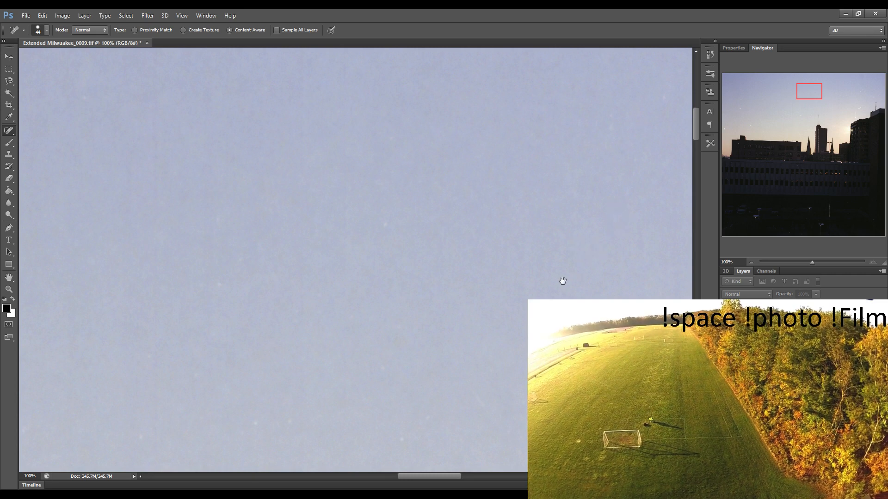
# Continue right in the sky, healing the small neighbouring specks and the faint vertical streak beneath them
pyautogui.moveTo(562, 280); pyautogui.dragTo(332, 269)
pyautogui.moveTo(410, 265); pyautogui.dragTo(289, 192)
pyautogui.click(276, 197)
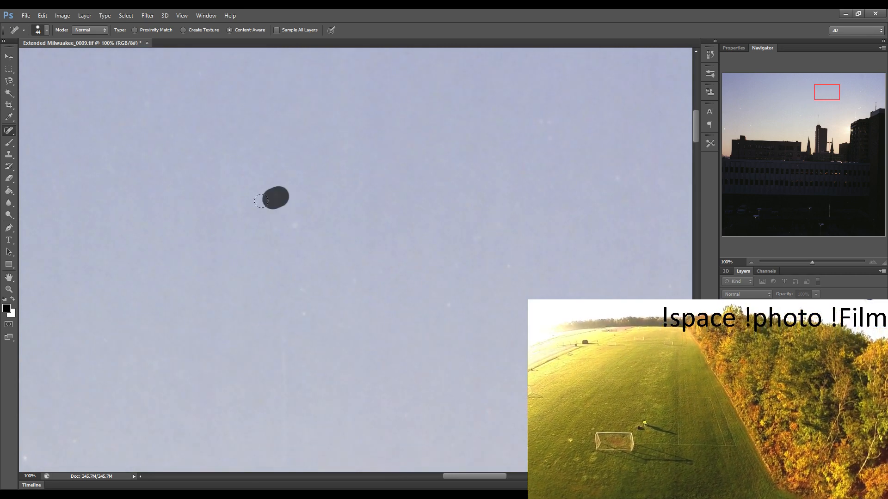
pyautogui.moveTo(269, 226); pyautogui.dragTo(300, 216)
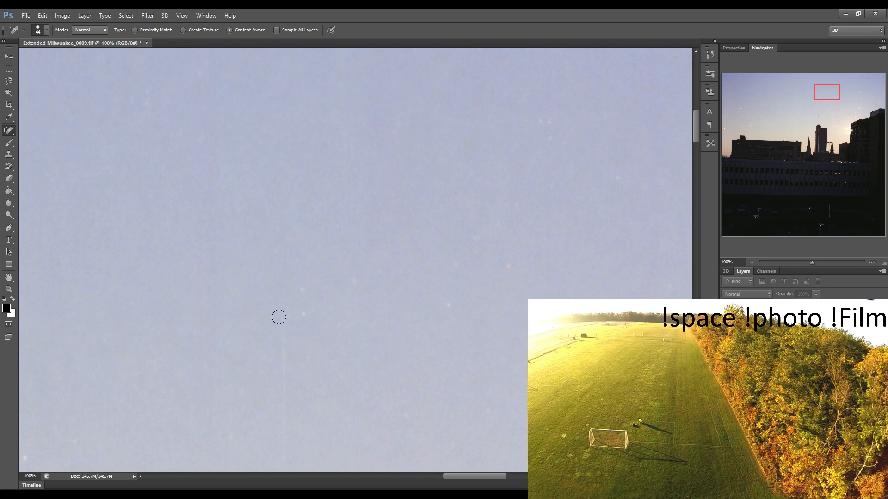
pyautogui.moveTo(280, 317); pyautogui.dragTo(288, 472)
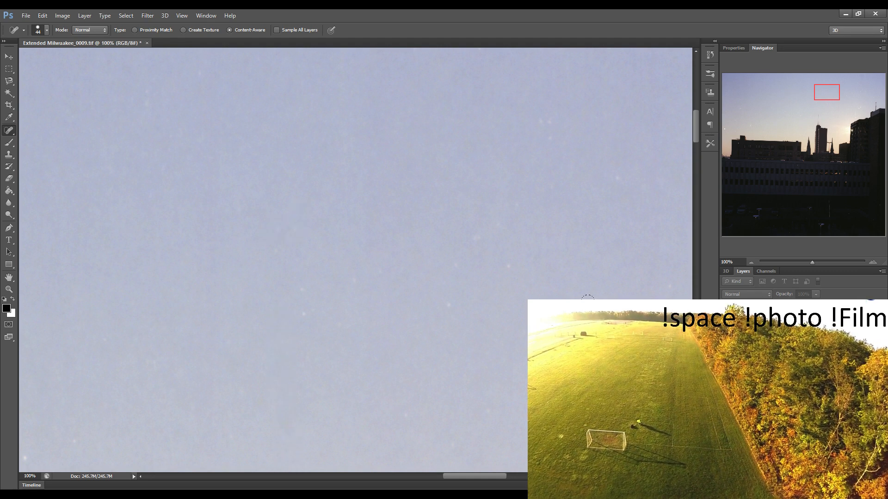
# In the next stretch of sky, heal the group of three small dots and the two brighter specks beside it
pyautogui.moveTo(588, 306); pyautogui.dragTo(319, 303)
pyautogui.moveTo(563, 293); pyautogui.dragTo(380, 287)
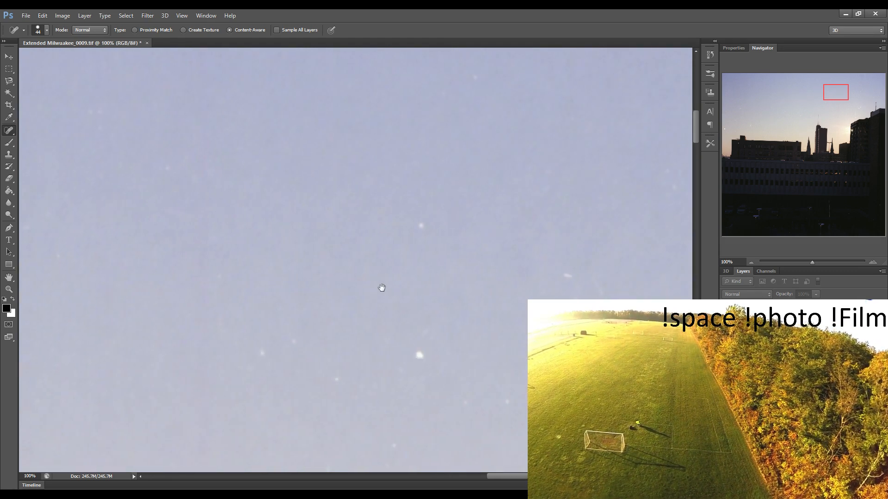
pyautogui.moveTo(255, 358); pyautogui.dragTo(261, 354)
pyautogui.click(291, 341)
pyautogui.click(338, 383)
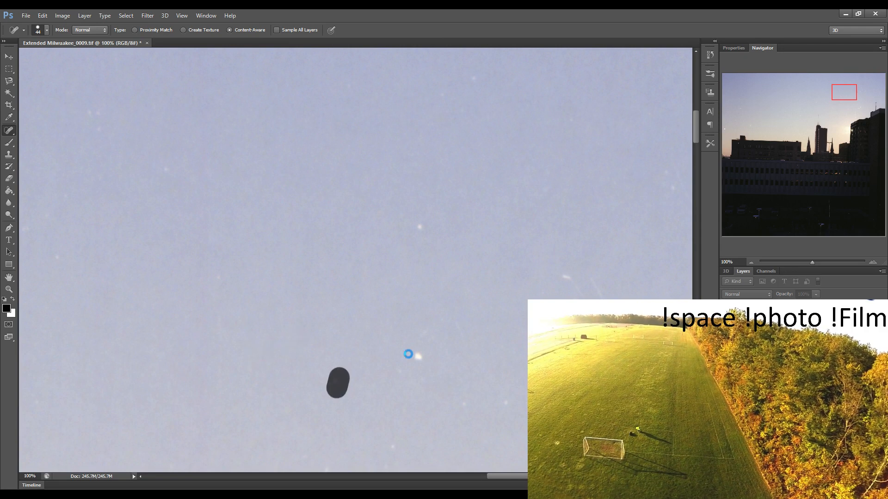
pyautogui.click(421, 359)
pyautogui.moveTo(414, 214); pyautogui.dragTo(416, 232)
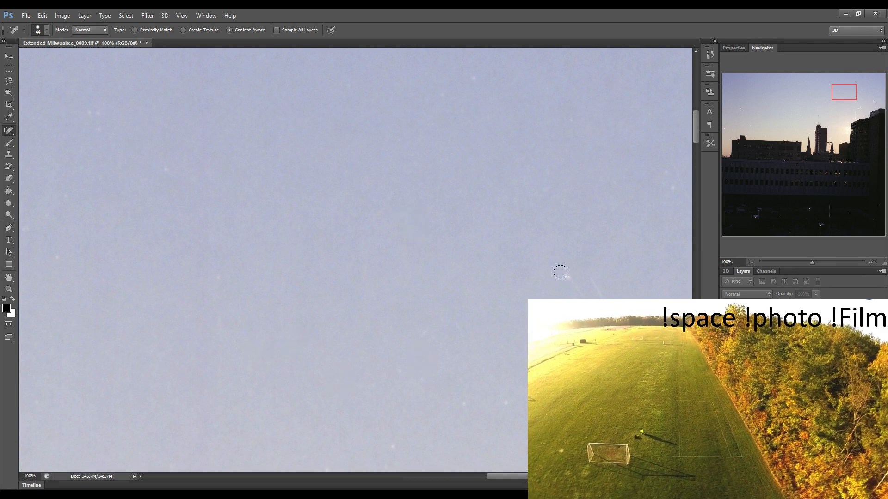
# Heal the short white dash, the thin scratch beside it and the isolated dot near the top of this stretch
pyautogui.moveTo(560, 275); pyautogui.dragTo(582, 300)
pyautogui.click(589, 272)
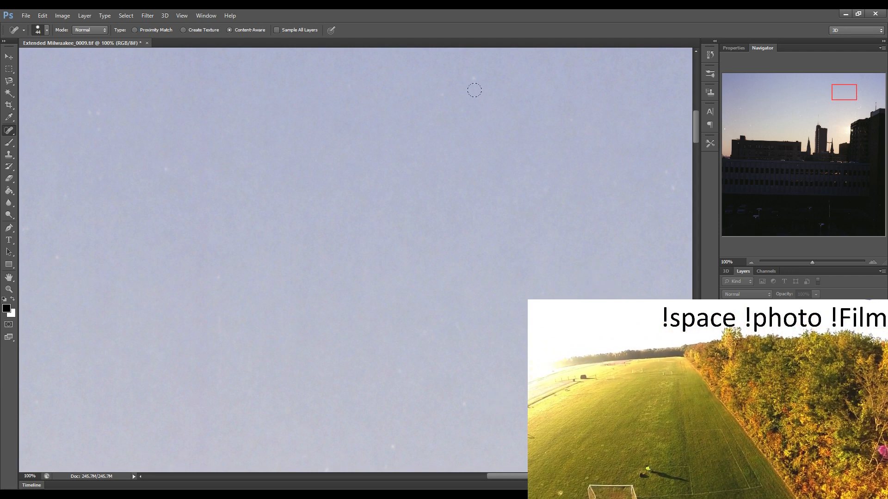
pyautogui.moveTo(472, 77); pyautogui.dragTo(475, 84)
# Move right to the heavily scratched sky and paint out the faint U-shaped hair plus the specks and faint streaks around it
pyautogui.press('space')
pyautogui.moveTo(513, 269); pyautogui.dragTo(347, 252)
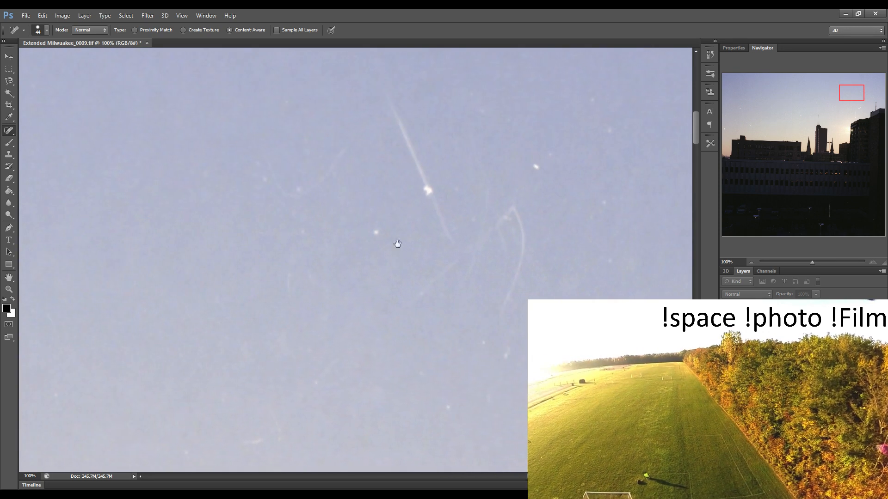
pyautogui.moveTo(252, 162)
pyautogui.mouseDown()
pyautogui.moveTo(254, 180)
pyautogui.moveTo(289, 194)
pyautogui.moveTo(344, 145)
pyautogui.mouseUp()
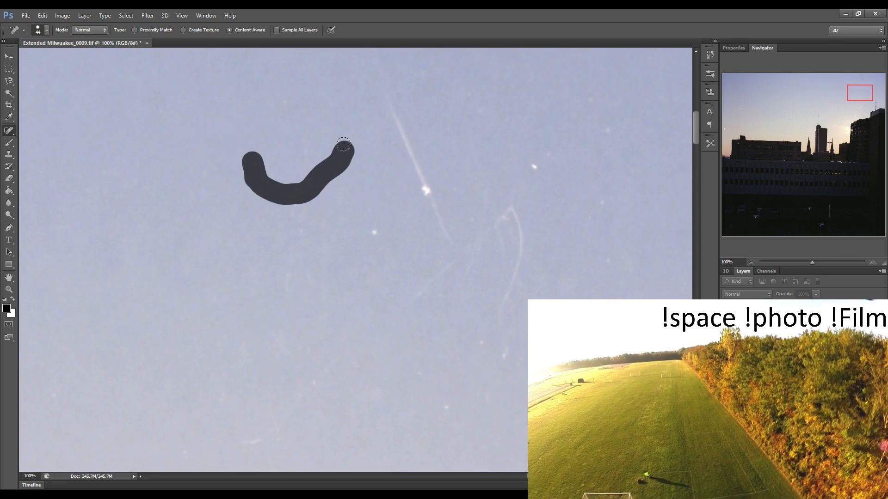
pyautogui.moveTo(300, 236); pyautogui.dragTo(301, 228)
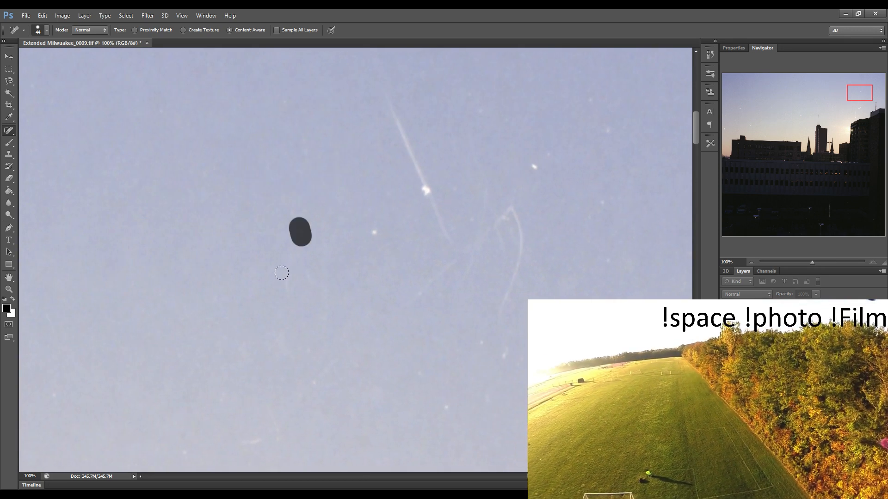
pyautogui.moveTo(281, 273); pyautogui.dragTo(301, 276)
pyautogui.click(301, 268)
pyautogui.moveTo(324, 318); pyautogui.dragTo(332, 263)
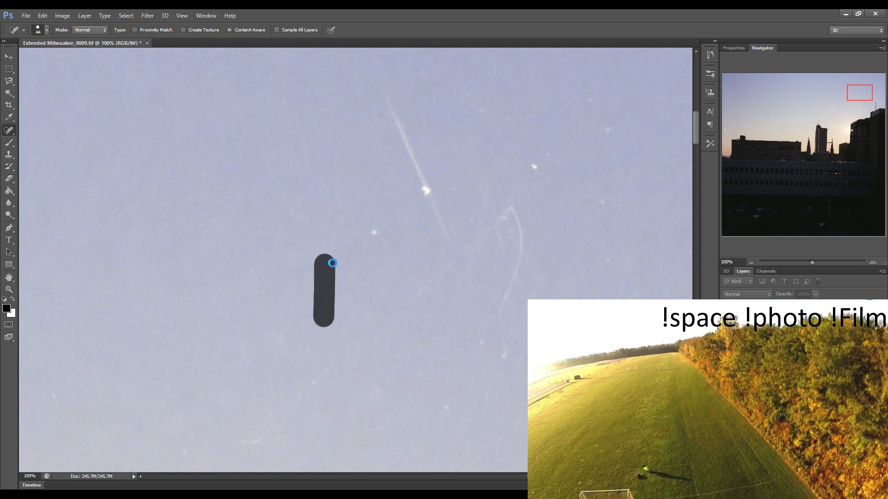
pyautogui.moveTo(298, 128); pyautogui.dragTo(305, 169)
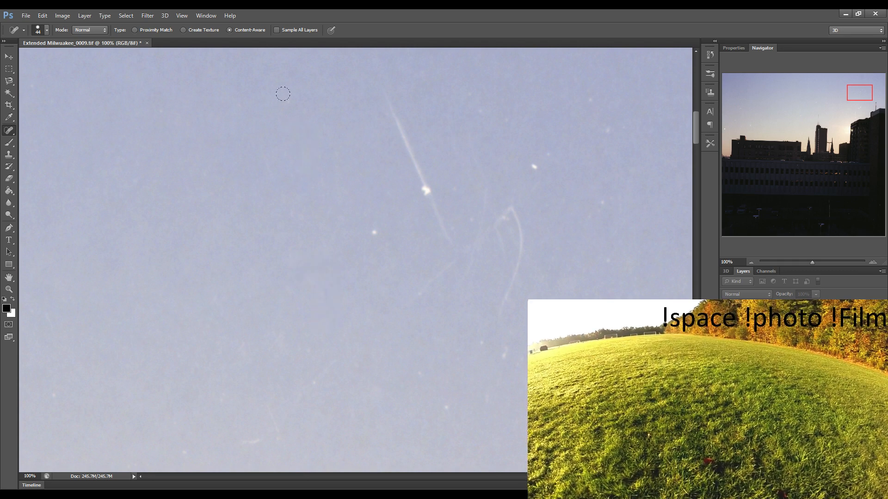
# Paint out the long diagonal scratch with its bright spot, the forked hair marks beside it and the nearby isolated bright specks
pyautogui.moveTo(384, 91)
pyautogui.mouseDown()
pyautogui.moveTo(423, 187)
pyautogui.moveTo(425, 235)
pyautogui.mouseUp()
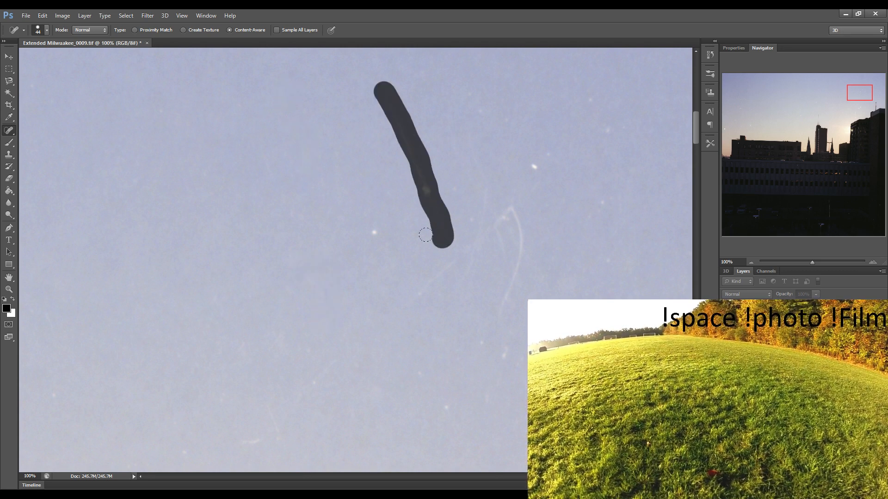
pyautogui.click(369, 231)
pyautogui.moveTo(410, 296)
pyautogui.mouseDown()
pyautogui.moveTo(505, 209)
pyautogui.moveTo(485, 192)
pyautogui.moveTo(466, 112)
pyautogui.mouseUp()
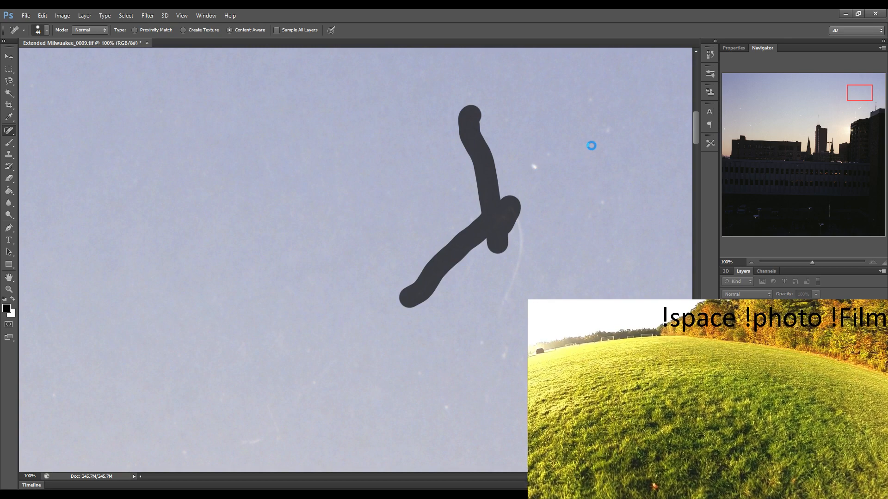
pyautogui.click(535, 167)
pyautogui.click(592, 102)
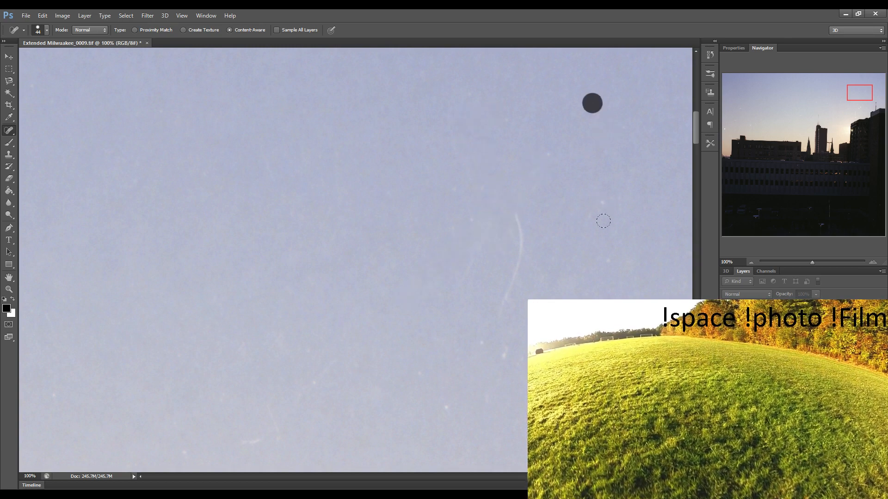
# Heal the remaining pair of faint dots, the curved white hair and the small specks at its lower end
pyautogui.moveTo(605, 199); pyautogui.dragTo(601, 270)
pyautogui.moveTo(511, 204)
pyautogui.mouseDown()
pyautogui.moveTo(527, 241)
pyautogui.moveTo(512, 297)
pyautogui.moveTo(445, 402)
pyautogui.mouseUp()
pyautogui.moveTo(506, 354)
pyautogui.mouseDown()
pyautogui.moveTo(484, 396)
pyautogui.moveTo(511, 362)
pyautogui.mouseUp()
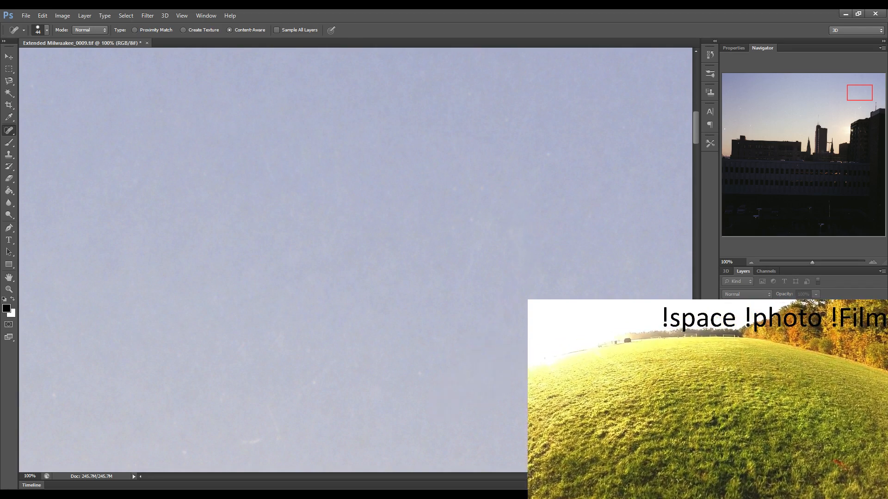
# Continue right along the row and heal the faint dot and the bright elongated speck in the lower sky
pyautogui.moveTo(414, 340); pyautogui.dragTo(423, 293)
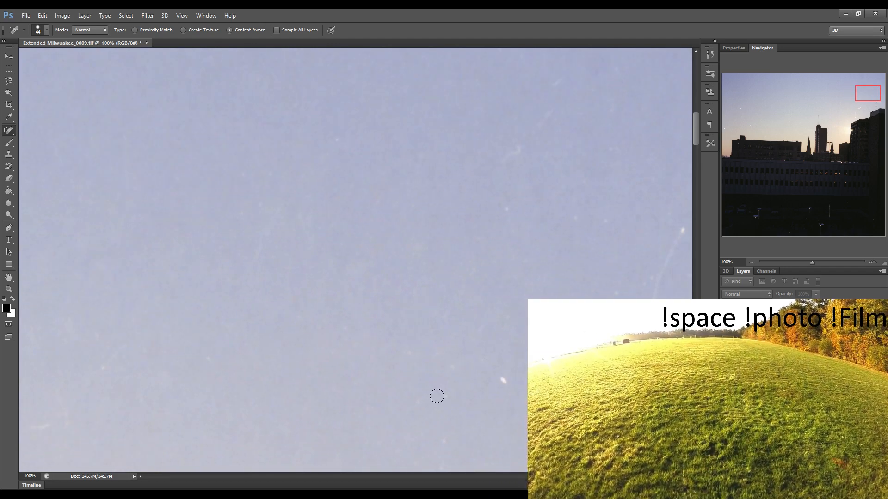
pyautogui.click(442, 398)
pyautogui.moveTo(497, 387); pyautogui.dragTo(506, 372)
# At the photo's right edge, heal the faint dot, the small squiggle above it and the two specks beside the border
pyautogui.moveTo(508, 332); pyautogui.dragTo(422, 331)
pyautogui.click(289, 217)
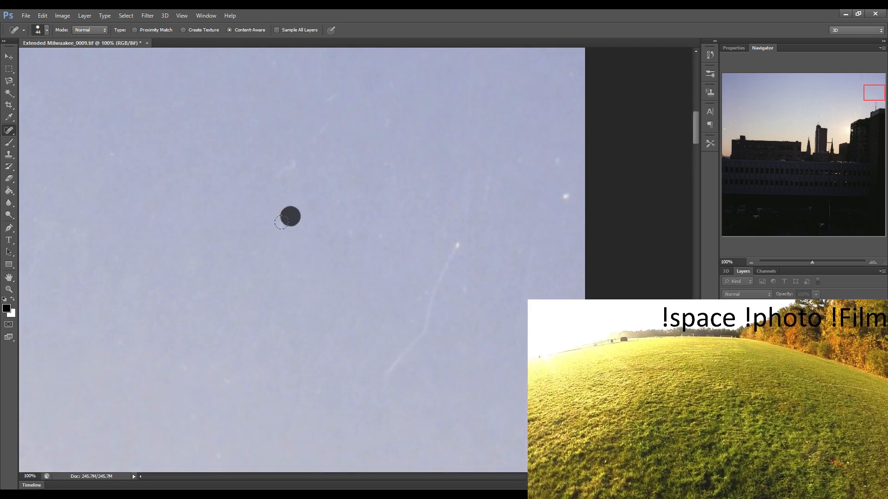
pyautogui.moveTo(278, 176); pyautogui.dragTo(296, 164)
pyautogui.moveTo(347, 242)
pyautogui.mouseDown()
pyautogui.moveTo(347, 229)
pyautogui.moveTo(432, 218)
pyautogui.mouseUp()
pyautogui.click(555, 160)
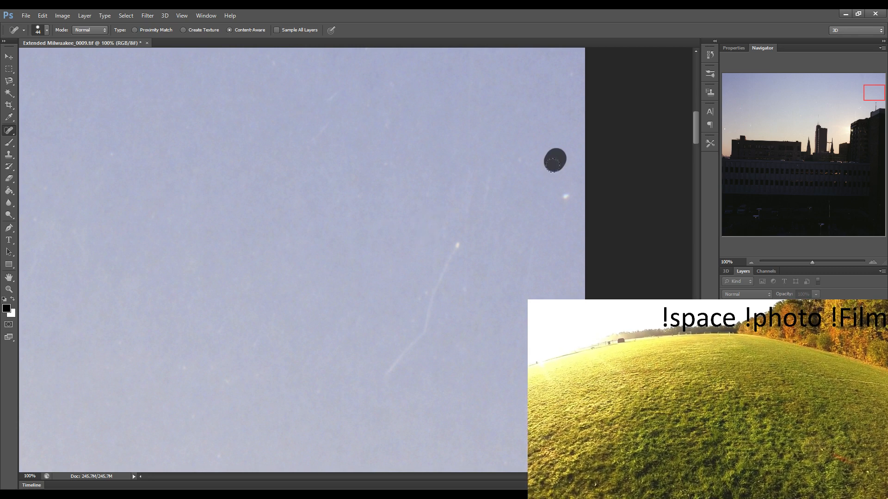
pyautogui.click(562, 200)
# Paint out the faint vertical streaks and the long bent hair with the bright tip, plus the small specks beside it
pyautogui.moveTo(485, 206); pyautogui.dragTo(481, 149)
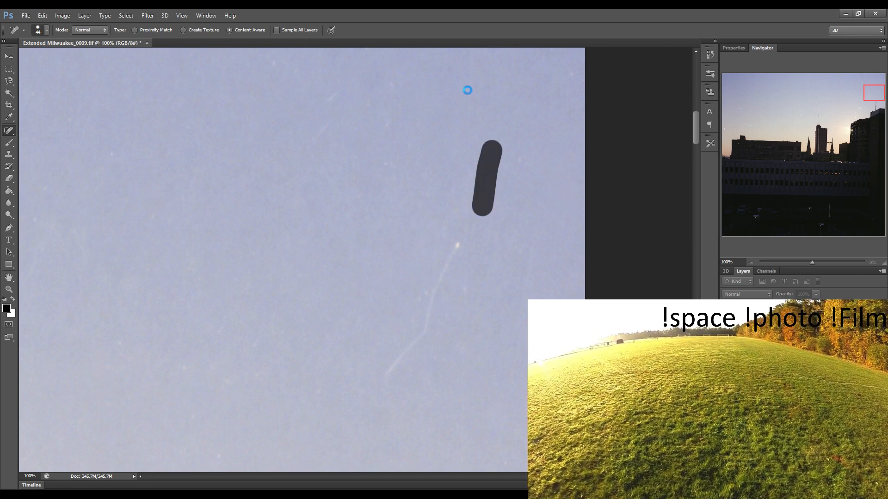
pyautogui.moveTo(462, 53); pyautogui.dragTo(468, 171)
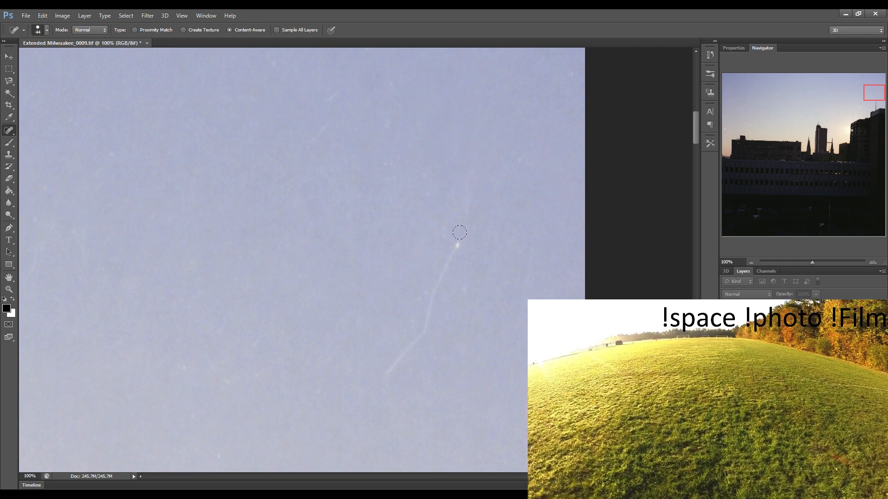
pyautogui.moveTo(461, 236)
pyautogui.mouseDown()
pyautogui.moveTo(424, 307)
pyautogui.moveTo(386, 345)
pyautogui.moveTo(377, 375)
pyautogui.moveTo(397, 348)
pyautogui.mouseUp()
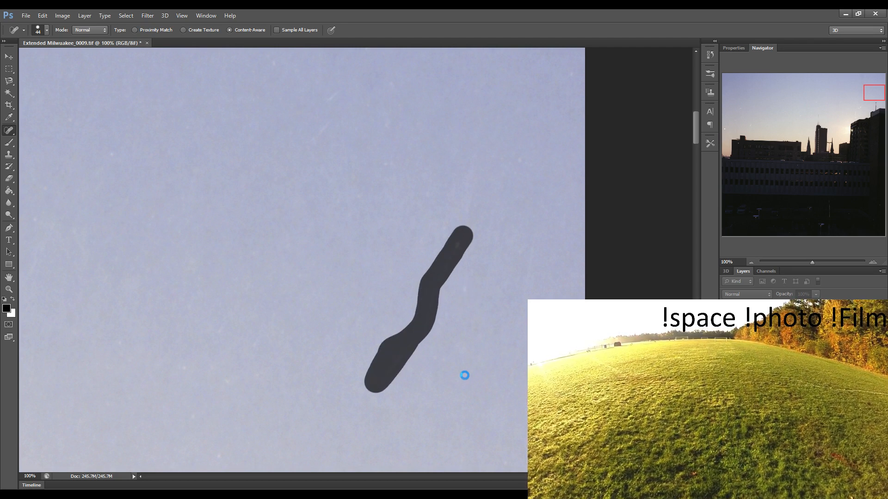
pyautogui.click(465, 287)
pyautogui.click(454, 372)
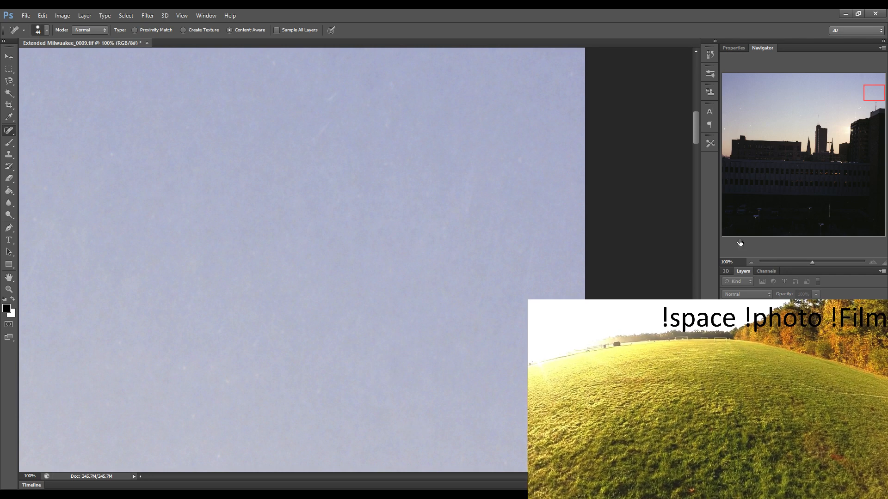
# Go to the left edge of the next lower sky row and heal the faint specks in its upper-left corner
pyautogui.click(733, 109)
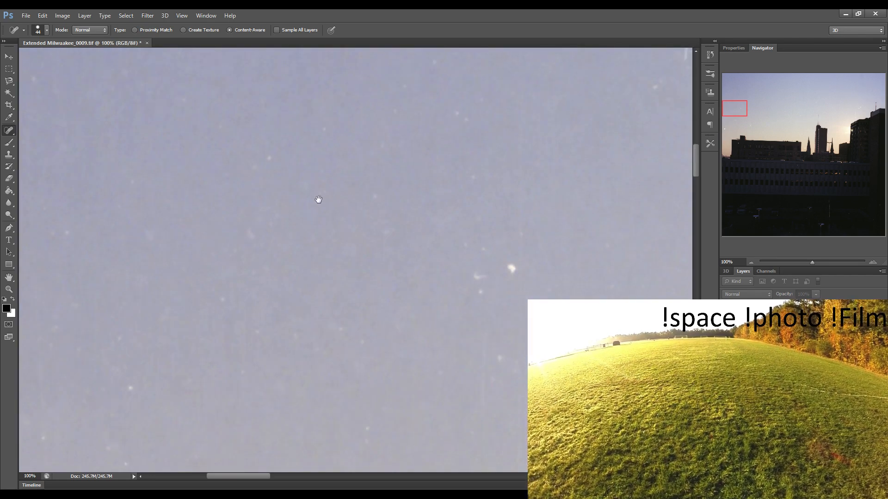
pyautogui.moveTo(319, 199); pyautogui.dragTo(345, 231)
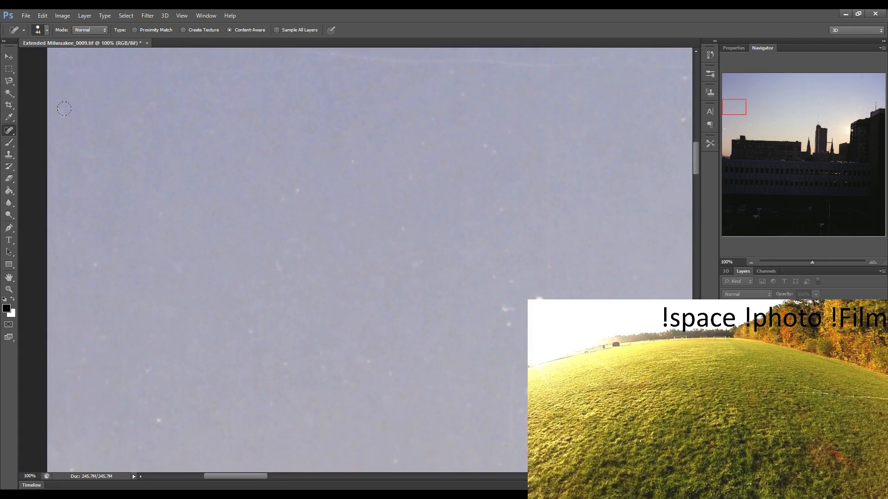
pyautogui.moveTo(67, 102); pyautogui.dragTo(69, 114)
pyautogui.moveTo(133, 126); pyautogui.dragTo(137, 141)
pyautogui.moveTo(155, 110)
pyautogui.mouseDown()
pyautogui.moveTo(168, 116)
pyautogui.moveTo(176, 96)
pyautogui.mouseUp()
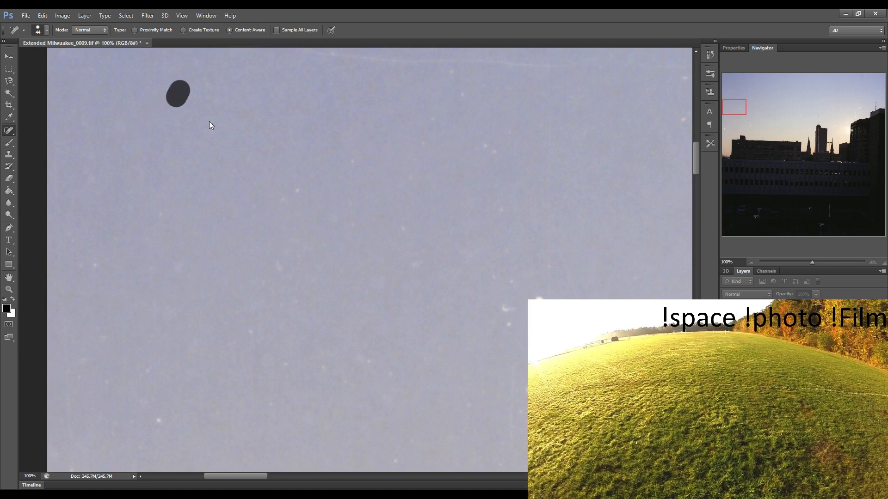
pyautogui.moveTo(210, 124); pyautogui.dragTo(211, 133)
pyautogui.moveTo(215, 95); pyautogui.dragTo(216, 105)
# Heal the faint specks further right in this area, including the slanted line of dots and the brighter speck below it
pyautogui.click(247, 155)
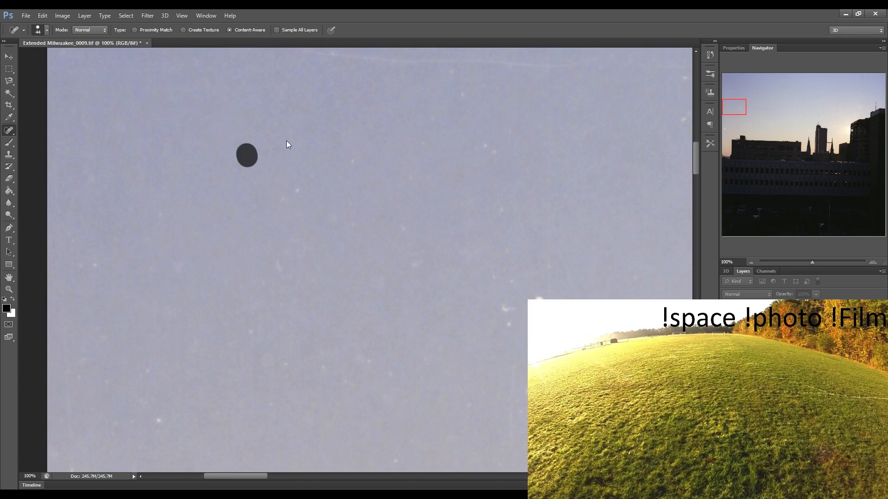
pyautogui.click(289, 138)
pyautogui.moveTo(350, 161); pyautogui.dragTo(326, 72)
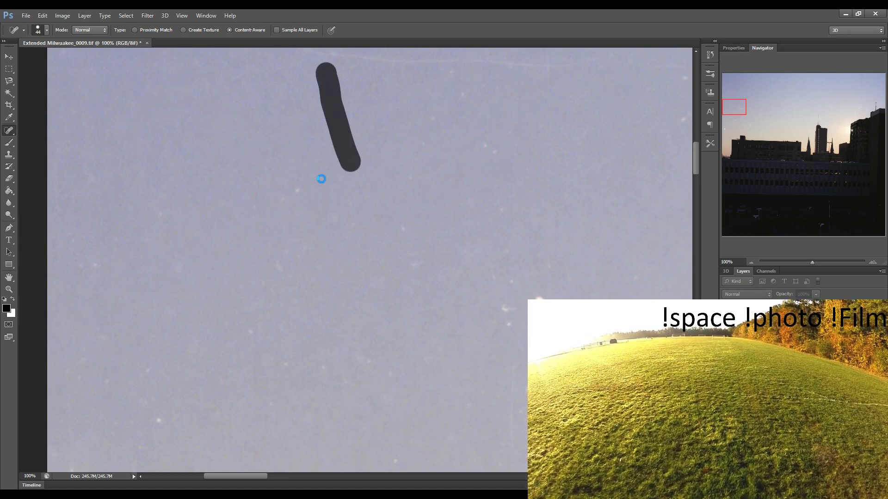
pyautogui.click(298, 195)
# Heal the scattered small specks across the middle of this left-edge stretch of sky
pyautogui.click(175, 266)
pyautogui.click(93, 266)
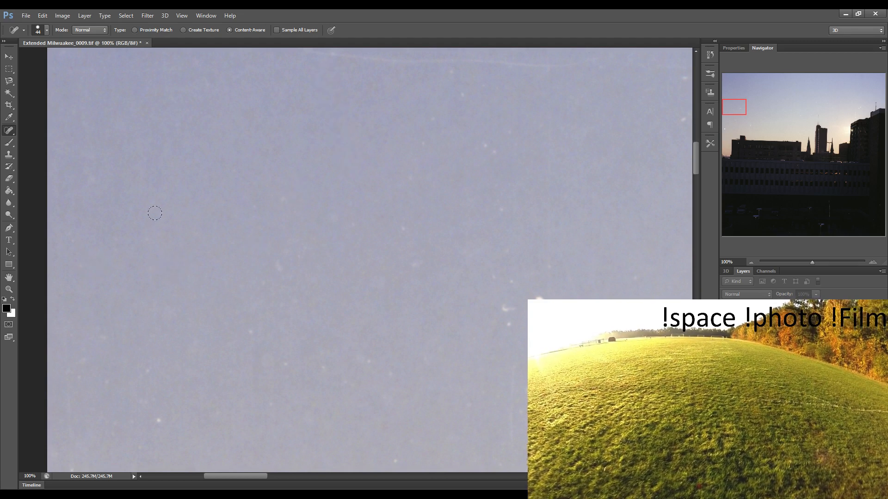
pyautogui.click(157, 214)
pyautogui.moveTo(269, 264); pyautogui.dragTo(276, 249)
pyautogui.click(248, 330)
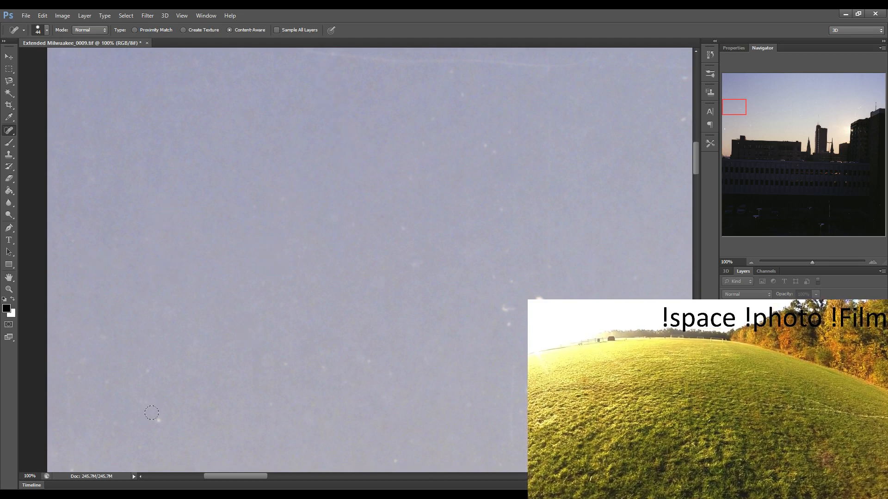
# Heal the remaining specks low in the left-edge sky, the bright speck cluster, and the faint dots in the middle of the area
pyautogui.click(157, 416)
pyautogui.click(66, 453)
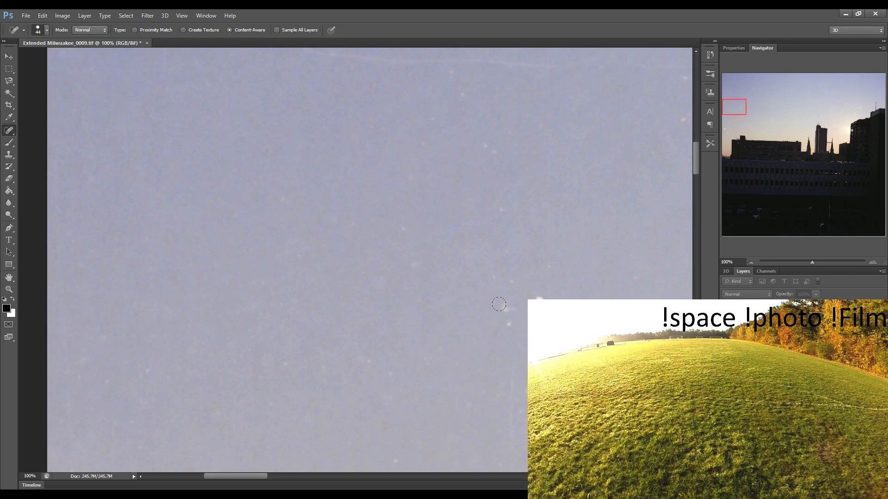
pyautogui.moveTo(502, 307); pyautogui.dragTo(508, 327)
pyautogui.click(414, 265)
pyautogui.moveTo(388, 270); pyautogui.dragTo(390, 278)
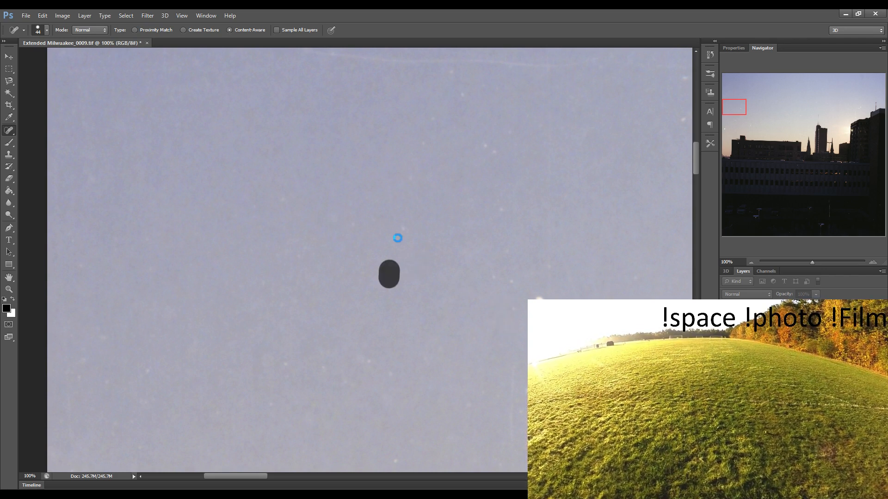
pyautogui.click(404, 226)
pyautogui.click(333, 222)
# Heal the pair of specks and single dots in the upper part of this area, plus the bright speck and faint marks lower down
pyautogui.moveTo(479, 140); pyautogui.dragTo(497, 148)
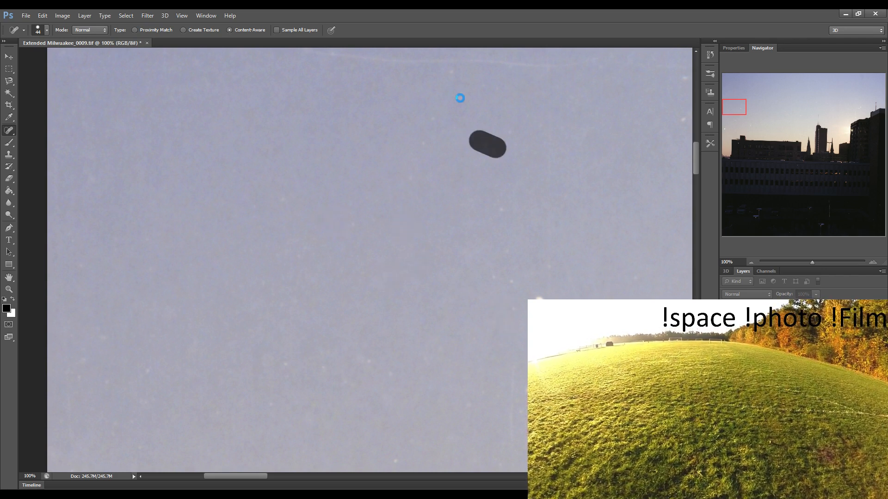
pyautogui.click(464, 96)
pyautogui.click(453, 74)
pyautogui.moveTo(537, 298); pyautogui.dragTo(544, 296)
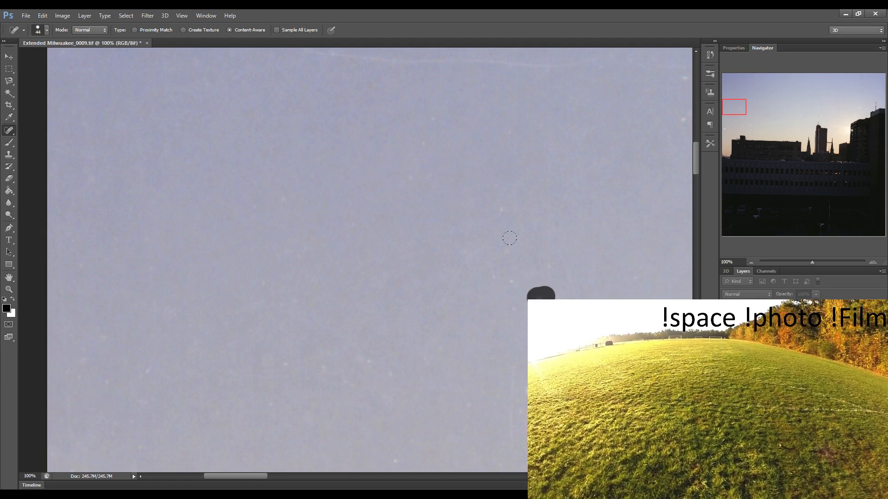
pyautogui.click(498, 217)
pyautogui.moveTo(549, 257); pyautogui.dragTo(551, 284)
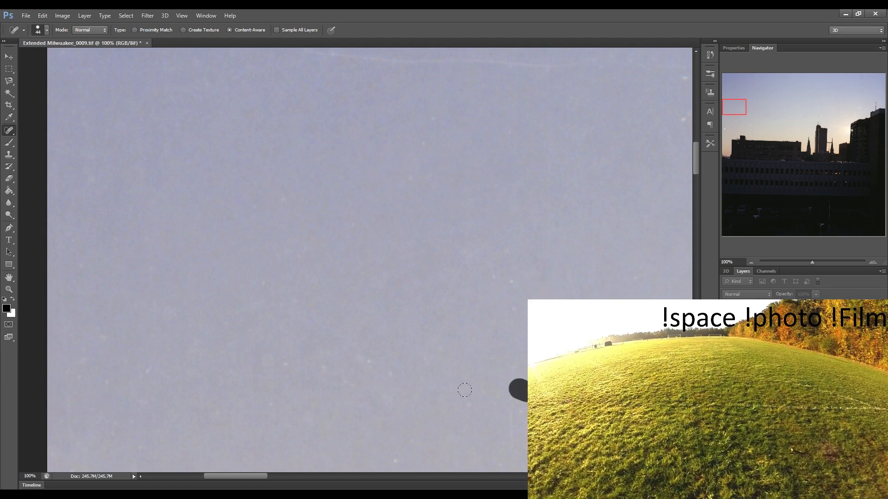
pyautogui.moveTo(392, 377); pyautogui.dragTo(369, 363)
# In the next stretch of sky to the right, paint out the small hook-shaped hair and heal the bright specks around it
pyautogui.moveTo(477, 311); pyautogui.dragTo(295, 299)
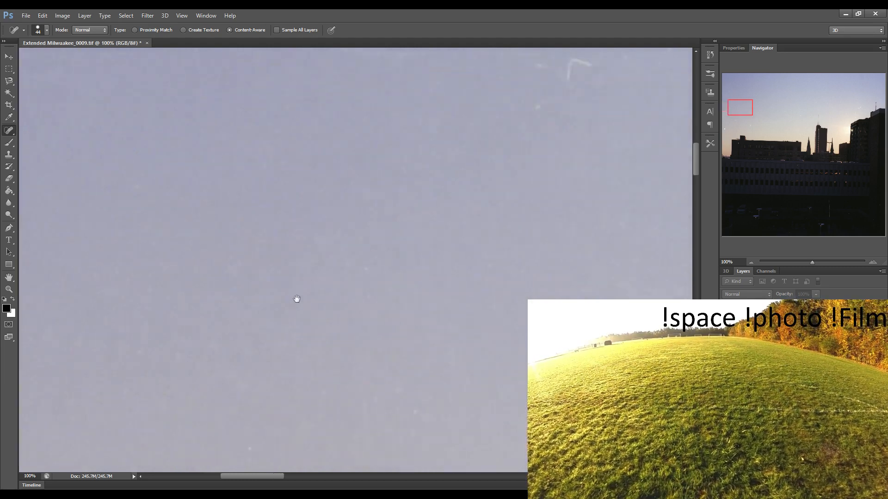
pyautogui.moveTo(382, 285); pyautogui.dragTo(331, 299)
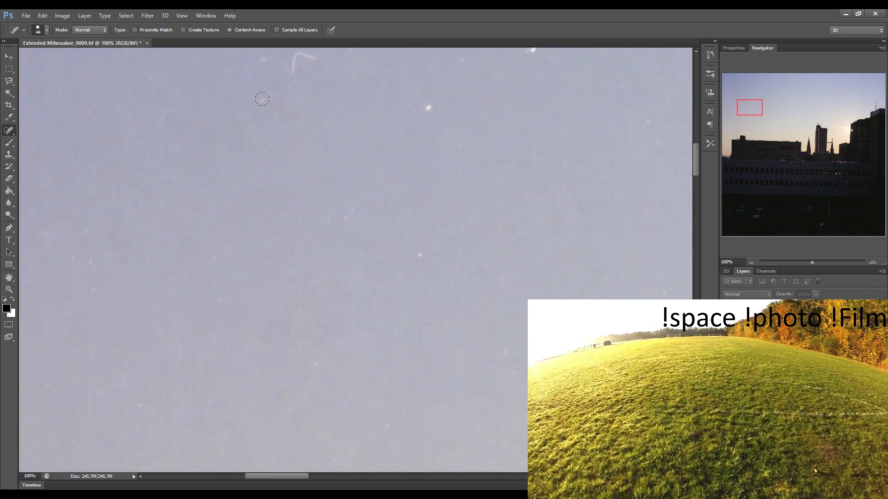
pyautogui.click(263, 98)
pyautogui.click(265, 57)
pyautogui.moveTo(292, 70); pyautogui.dragTo(310, 57)
pyautogui.click(347, 55)
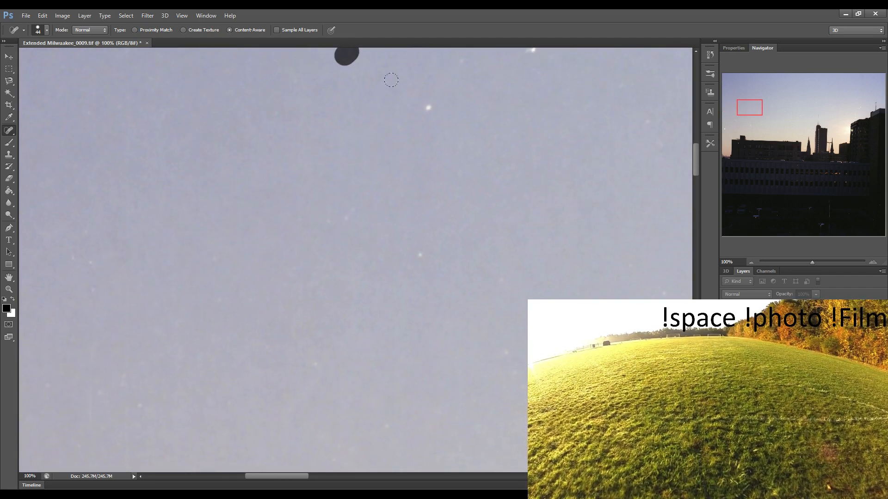
pyautogui.click(428, 107)
pyautogui.click(531, 51)
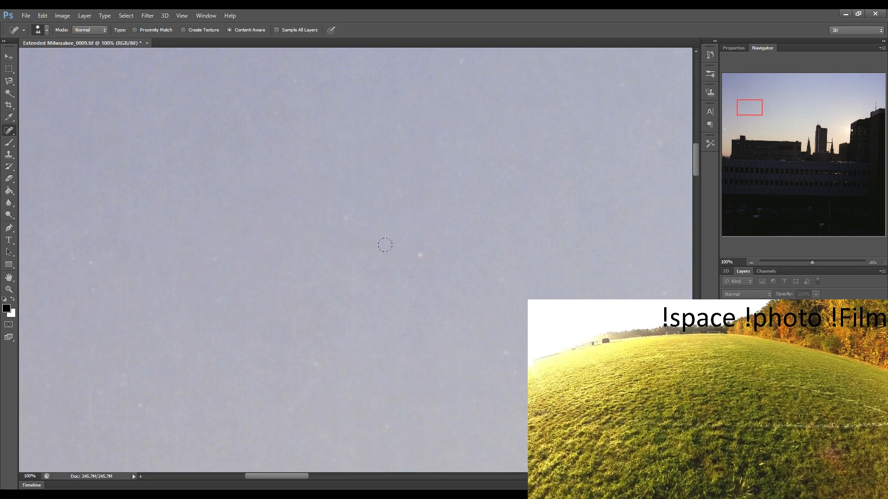
# Heal the bright speck in the middle of this stretch and the scattered faint specks below it
pyautogui.moveTo(417, 262); pyautogui.dragTo(427, 249)
pyautogui.moveTo(312, 365); pyautogui.dragTo(280, 424)
pyautogui.click(244, 387)
pyautogui.click(383, 430)
pyautogui.click(369, 406)
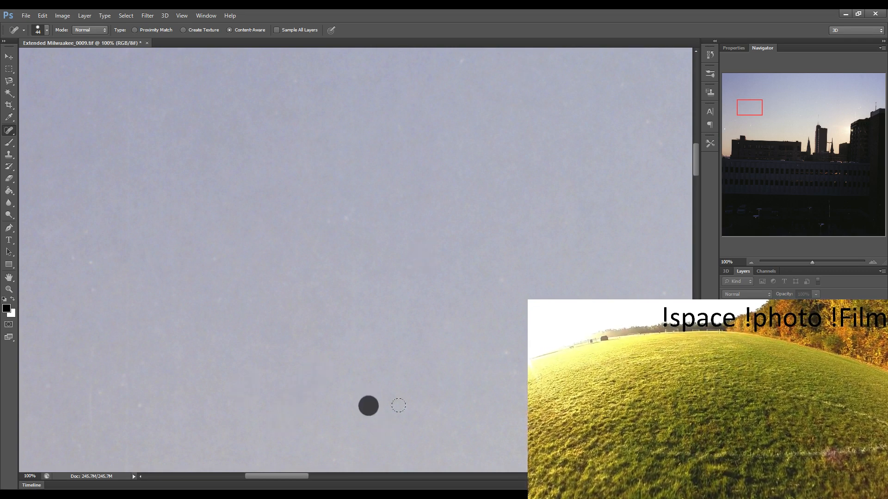
pyautogui.click(426, 430)
# Continue right along the sky row and heal the bright speck, the nearby pair of dots and the other scattered specks
pyautogui.moveTo(484, 361); pyautogui.dragTo(276, 368)
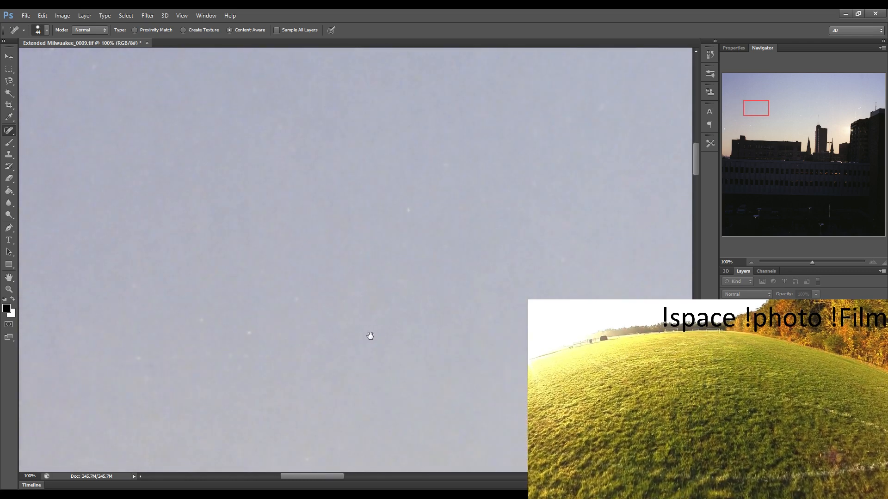
pyautogui.click(230, 333)
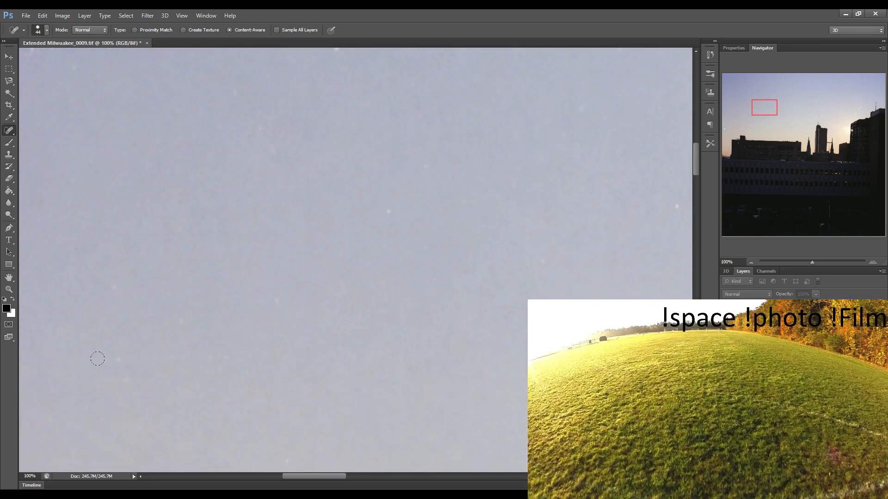
pyautogui.moveTo(100, 361)
pyautogui.mouseDown()
pyautogui.moveTo(120, 374)
pyautogui.moveTo(131, 337)
pyautogui.mouseUp()
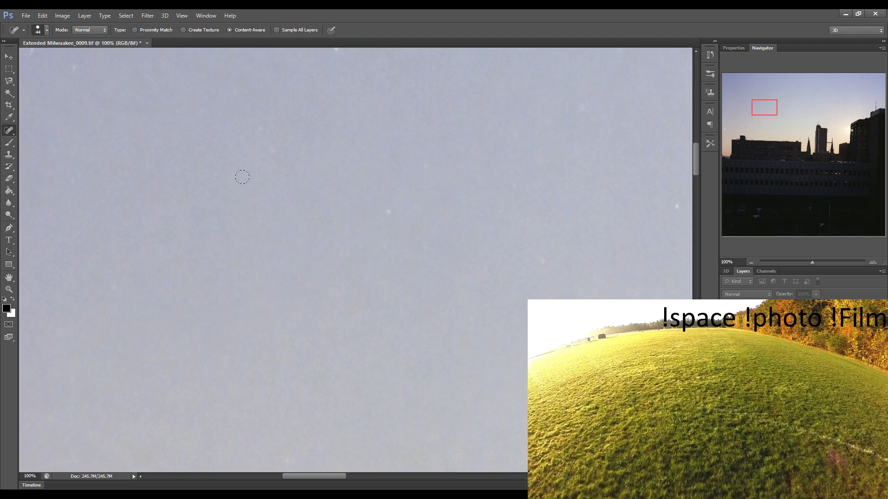
pyautogui.click(250, 178)
pyautogui.moveTo(262, 130); pyautogui.dragTo(274, 149)
pyautogui.click(336, 53)
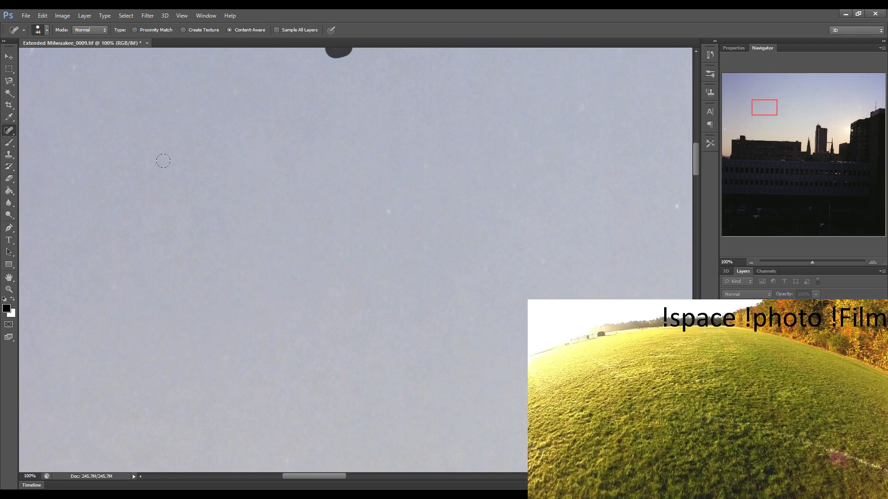
pyautogui.click(128, 207)
pyautogui.moveTo(379, 192); pyautogui.dragTo(385, 212)
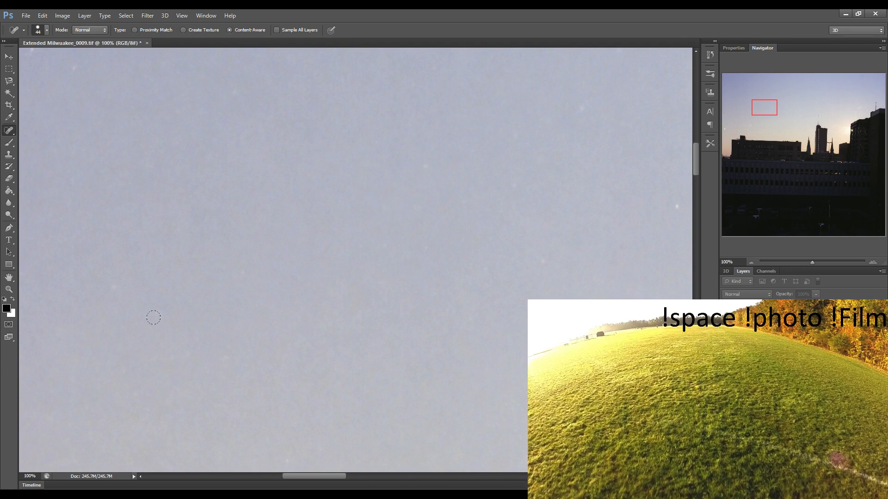
pyautogui.click(84, 429)
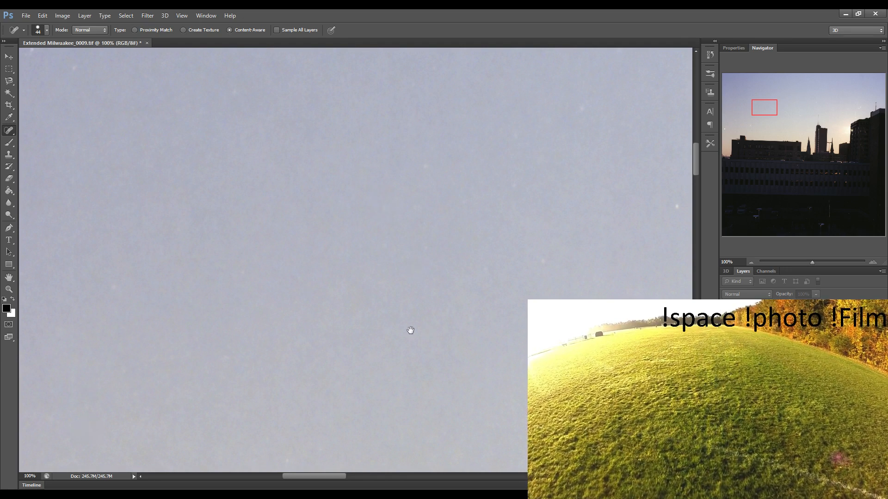
# In the next stretch to the right, heal the bright speck and the small marks in the middle of the sky
pyautogui.moveTo(411, 330); pyautogui.dragTo(295, 325)
pyautogui.moveTo(338, 306); pyautogui.dragTo(301, 310)
pyautogui.moveTo(298, 210); pyautogui.dragTo(311, 212)
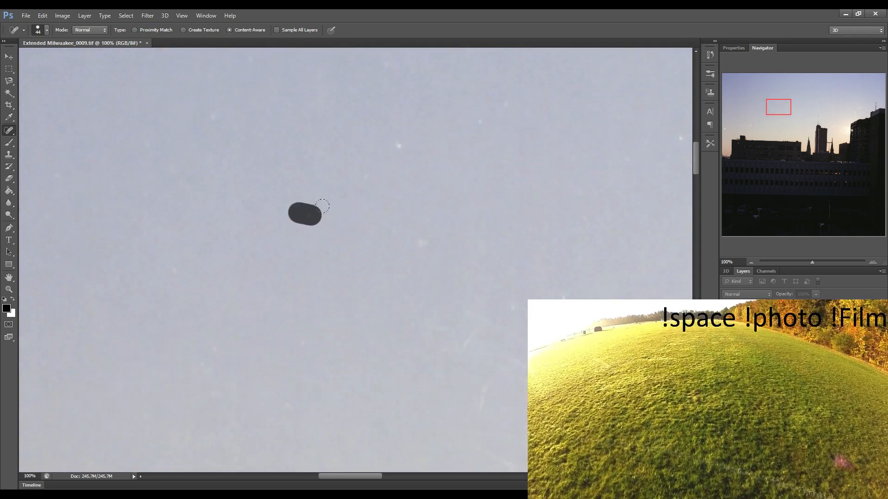
pyautogui.click(358, 173)
pyautogui.click(396, 142)
pyautogui.click(394, 206)
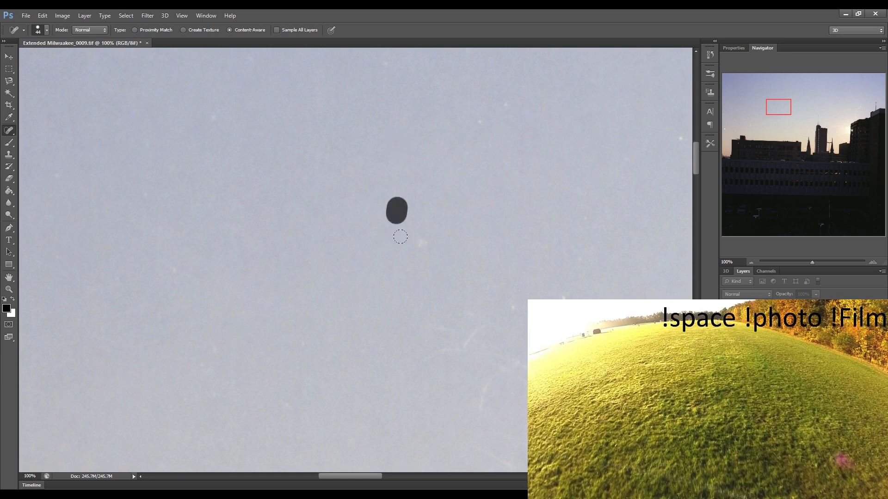
pyautogui.click(398, 238)
pyautogui.click(424, 247)
# Paint out the faint curved scratches in the lower part of this stretch and heal the two small specks above them
pyautogui.moveTo(450, 356); pyautogui.dragTo(461, 312)
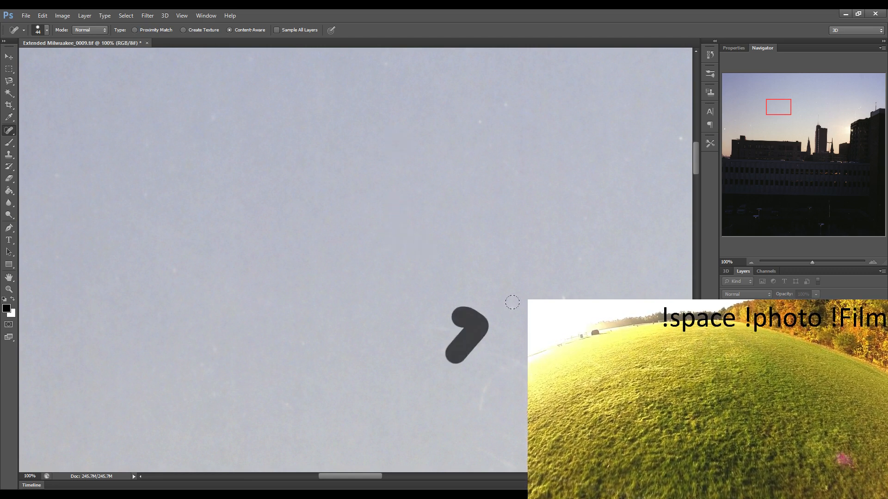
pyautogui.moveTo(477, 412); pyautogui.dragTo(493, 366)
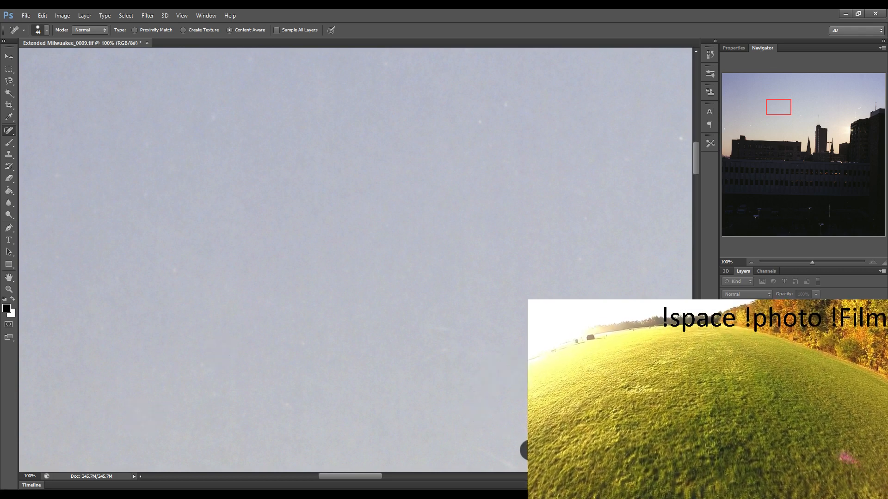
pyautogui.moveTo(474, 129); pyautogui.dragTo(490, 117)
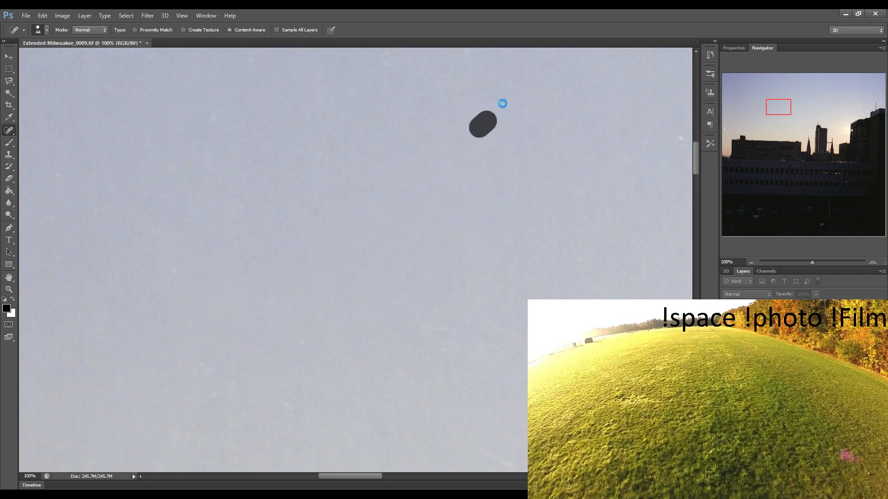
pyautogui.click(503, 101)
# Further right, paint out the vertical strip containing the bright speck, the three separate specks and the diagonal scratch near the lower edge
pyautogui.moveTo(421, 240)
pyautogui.mouseDown()
pyautogui.moveTo(315, 242)
pyautogui.moveTo(374, 239)
pyautogui.mouseUp()
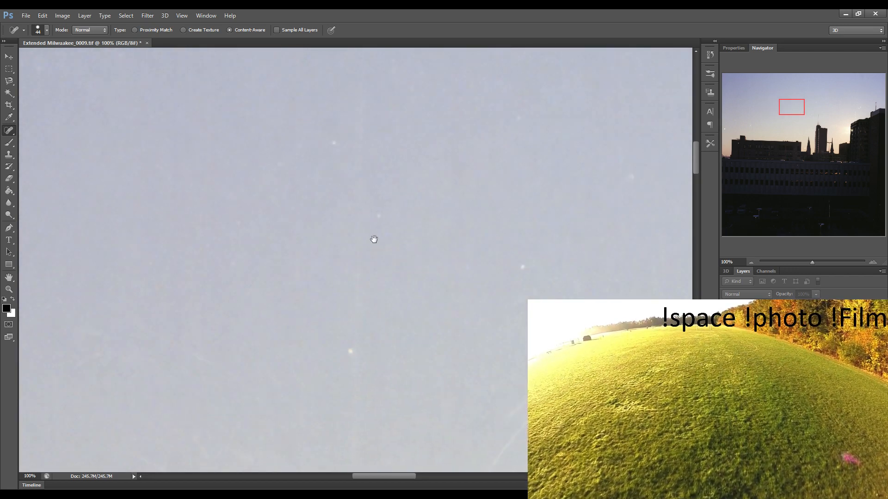
pyautogui.moveTo(350, 389); pyautogui.dragTo(357, 147)
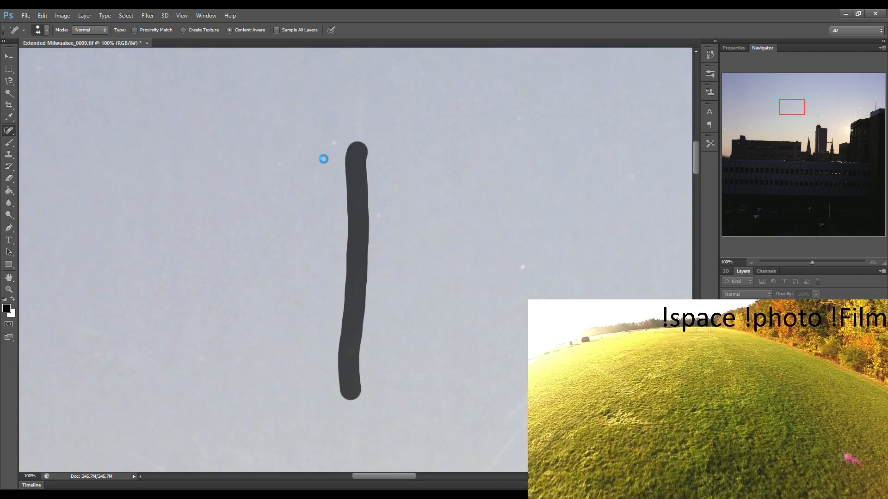
pyautogui.click(332, 141)
pyautogui.click(382, 217)
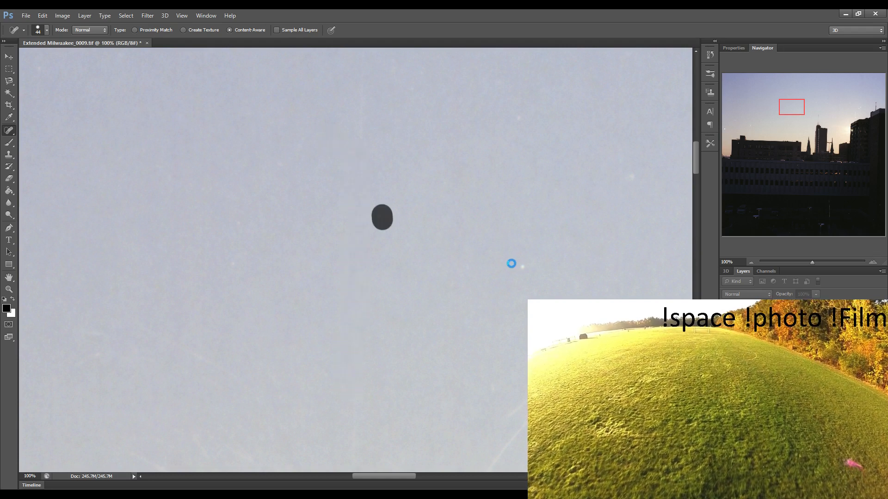
pyautogui.click(520, 267)
pyautogui.moveTo(480, 460); pyautogui.dragTo(513, 424)
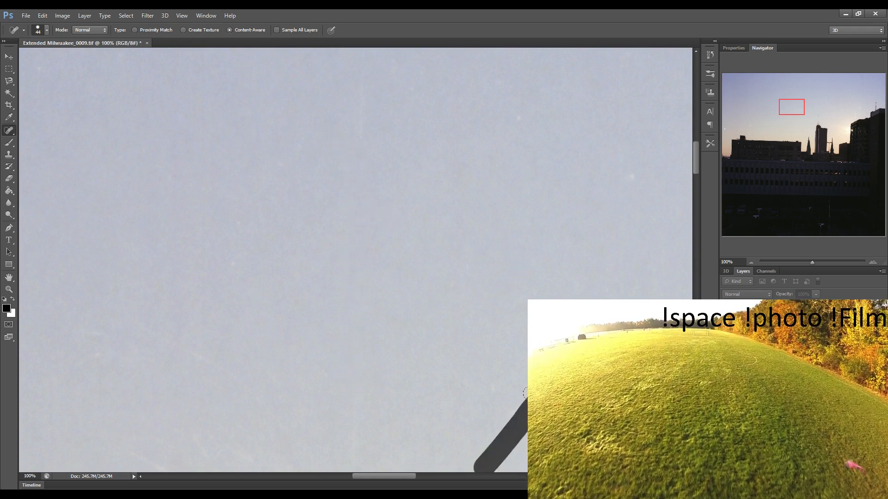
pyautogui.click(375, 386)
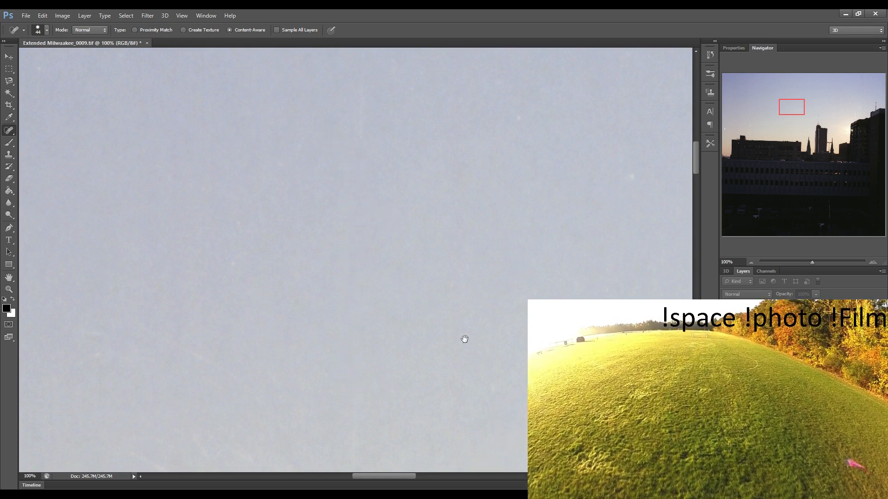
# In the next stretch to the right, heal the faint specks in the upper part and the bright white spot below
pyautogui.moveTo(465, 340); pyautogui.dragTo(326, 341)
pyautogui.moveTo(386, 323); pyautogui.dragTo(355, 325)
pyautogui.click(245, 130)
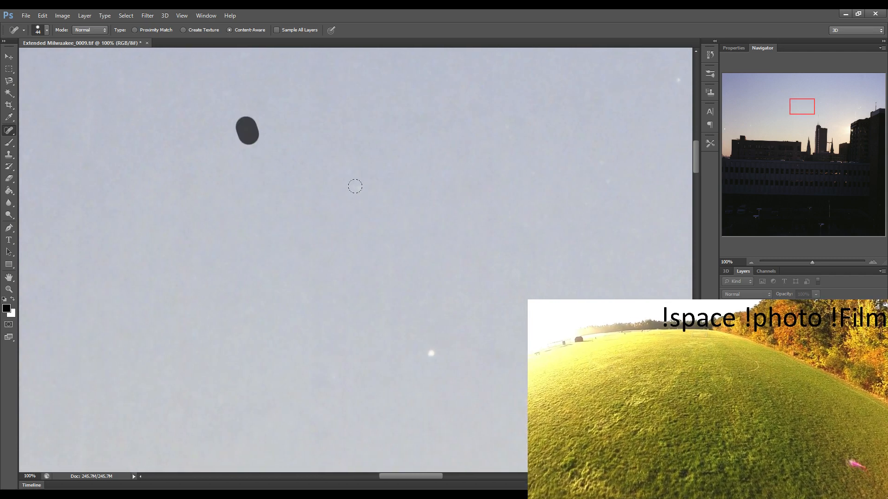
pyautogui.click(360, 191)
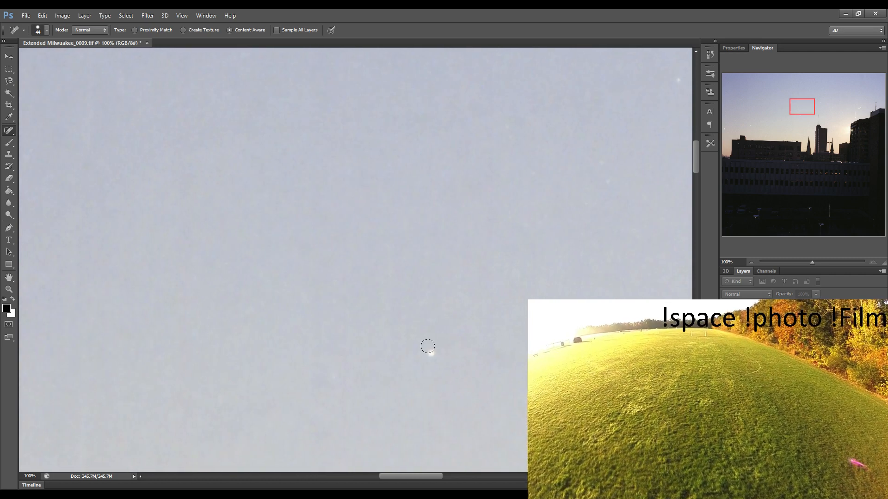
pyautogui.click(431, 351)
# Continue right to paint out the U-shaped hair, then heal the bright speck and short scratches beyond it
pyautogui.moveTo(518, 297); pyautogui.dragTo(339, 294)
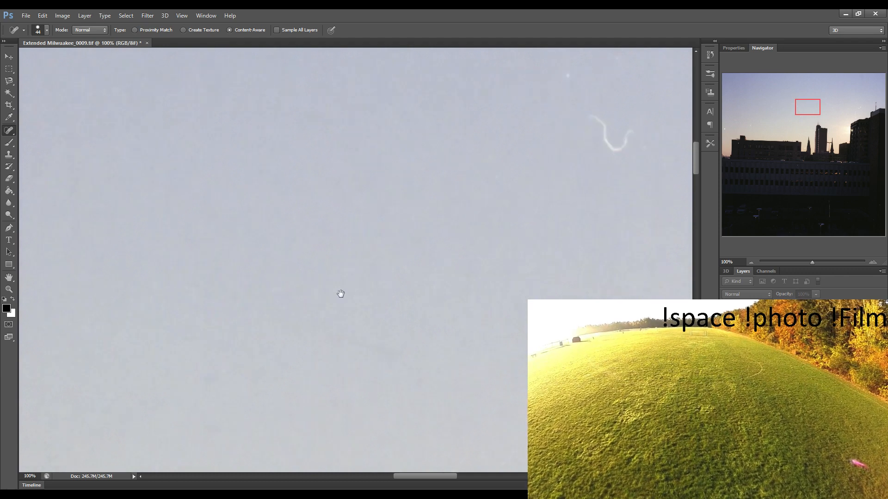
pyautogui.moveTo(341, 78)
pyautogui.mouseDown()
pyautogui.moveTo(373, 108)
pyautogui.moveTo(392, 98)
pyautogui.mouseUp()
pyautogui.click(514, 163)
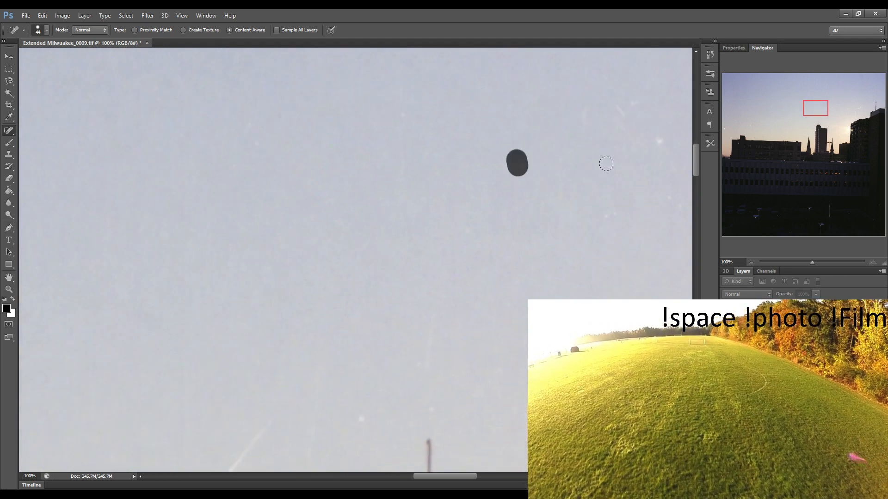
pyautogui.click(651, 136)
pyautogui.moveTo(638, 105); pyautogui.dragTo(582, 125)
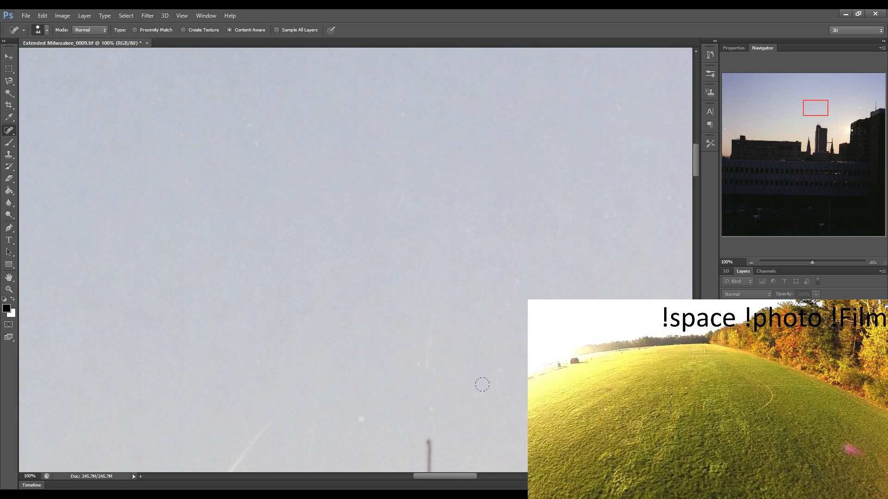
# Paint out the faint vertical streak above the antenna tip, the diagonal scratches on both sides of it and the bright speck beside it
pyautogui.moveTo(482, 384); pyautogui.dragTo(489, 385)
pyautogui.moveTo(421, 405)
pyautogui.mouseDown()
pyautogui.moveTo(416, 358)
pyautogui.moveTo(437, 300)
pyautogui.mouseUp()
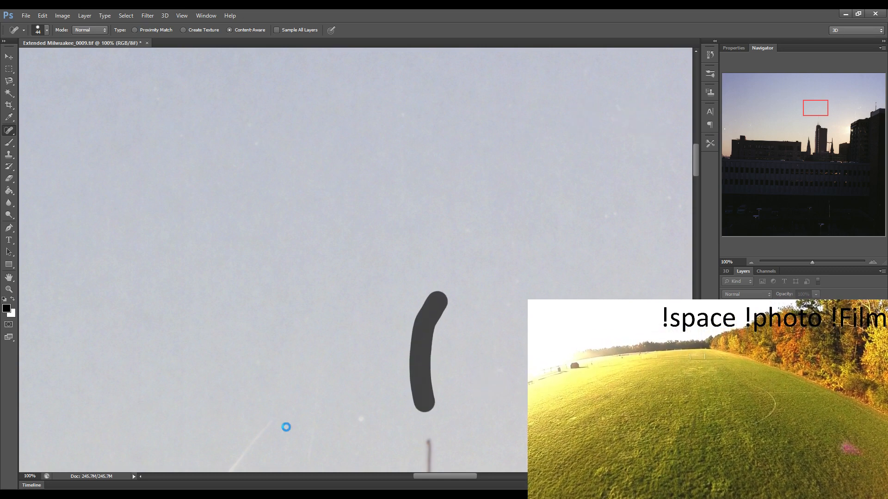
pyautogui.moveTo(270, 415); pyautogui.dragTo(227, 473)
pyautogui.moveTo(354, 421)
pyautogui.mouseDown()
pyautogui.moveTo(330, 332)
pyautogui.moveTo(402, 348)
pyautogui.moveTo(418, 389)
pyautogui.moveTo(474, 371)
pyautogui.mouseUp()
pyautogui.hscroll(5, 458, 338)
pyautogui.moveTo(496, 462); pyautogui.dragTo(527, 421)
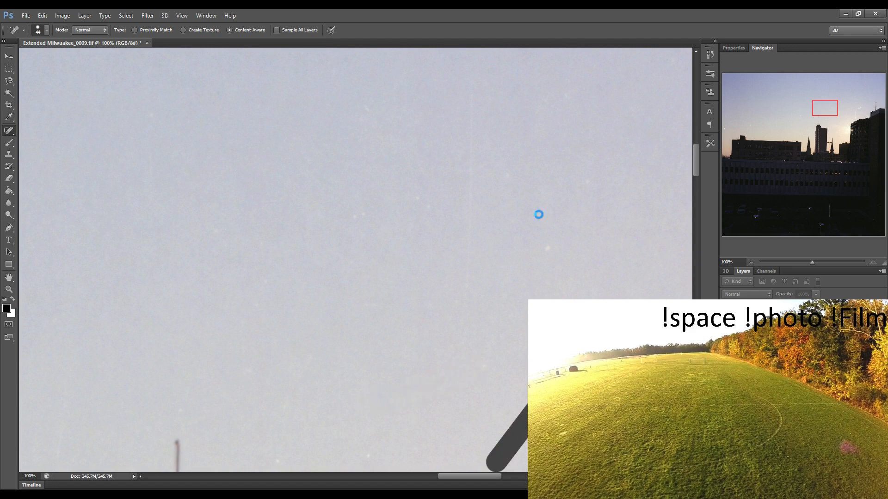
# Further right in this sky row, heal the bright specks in the upper part and the fainter ones near the lower edge
pyautogui.hscroll(7, 383, 278)
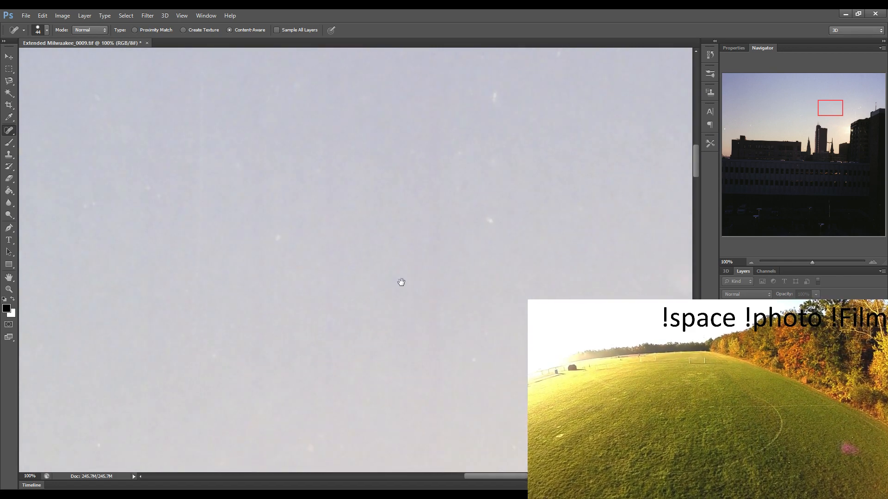
pyautogui.click(401, 228)
pyautogui.click(376, 160)
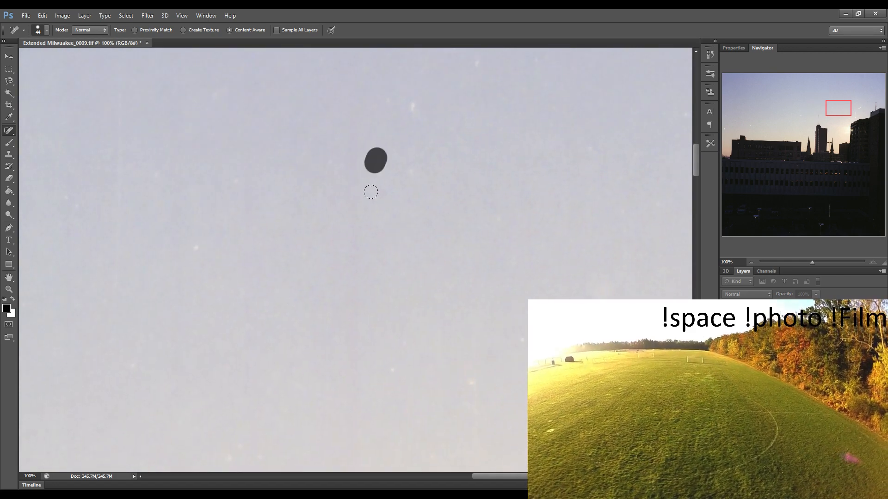
pyautogui.moveTo(373, 202); pyautogui.dragTo(418, 165)
pyautogui.moveTo(412, 116); pyautogui.dragTo(415, 105)
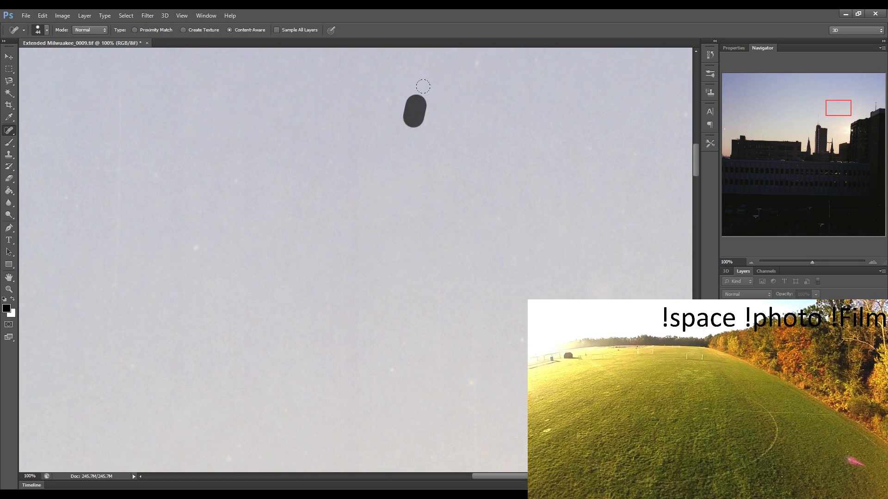
pyautogui.moveTo(472, 63); pyautogui.dragTo(429, 56)
pyautogui.moveTo(190, 262); pyautogui.dragTo(196, 245)
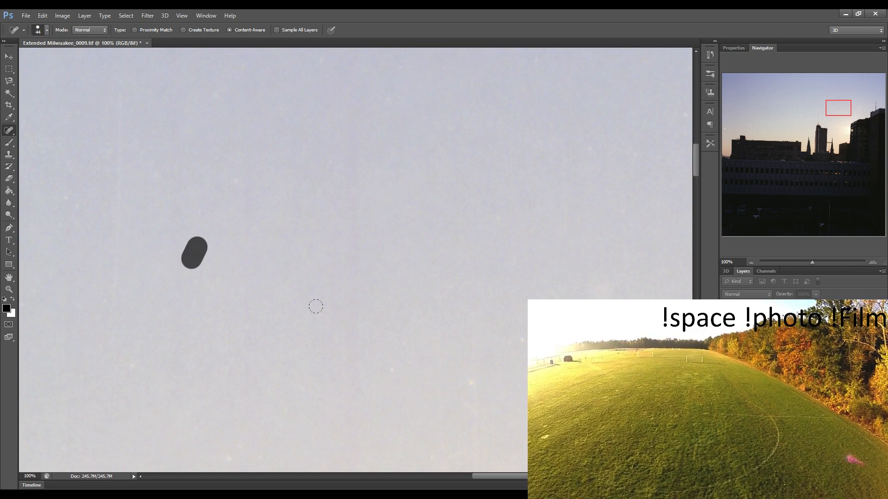
pyautogui.moveTo(474, 384); pyautogui.dragTo(467, 375)
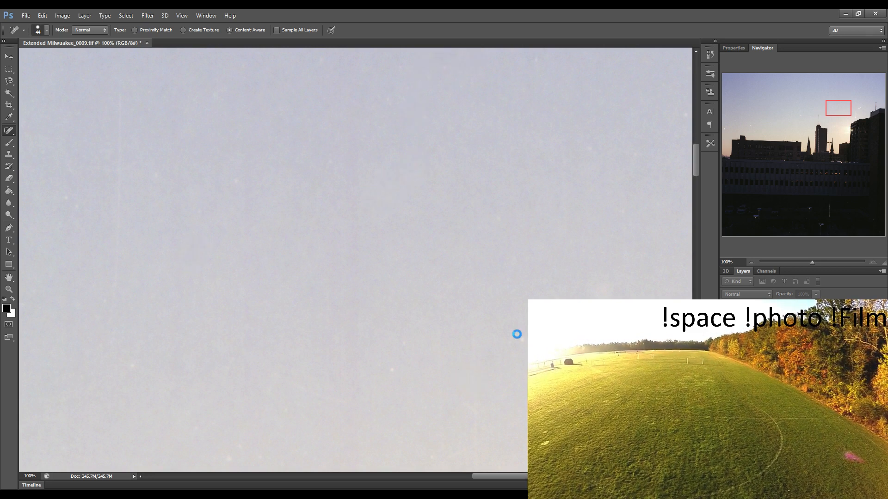
pyautogui.click(517, 334)
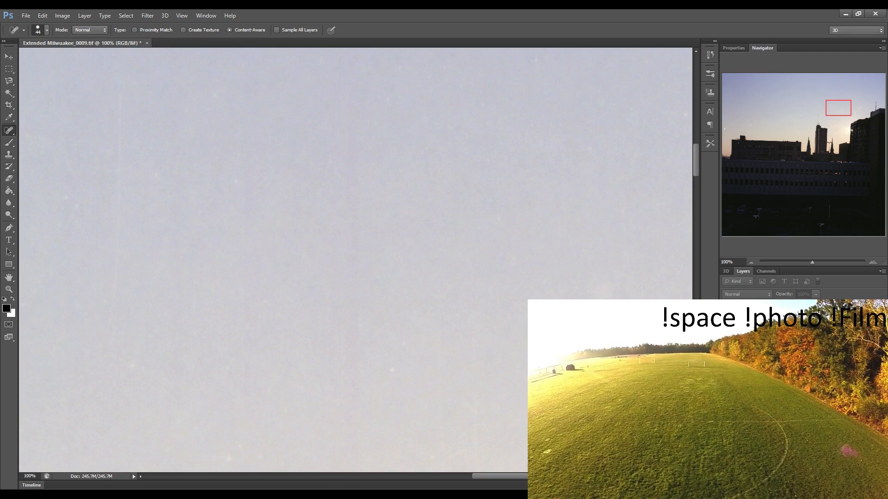
# In the next stretch to the right, heal the scattered small specks above and beside the curved white hair
pyautogui.hscroll(6, 464, 329)
pyautogui.moveTo(377, 99); pyautogui.dragTo(393, 126)
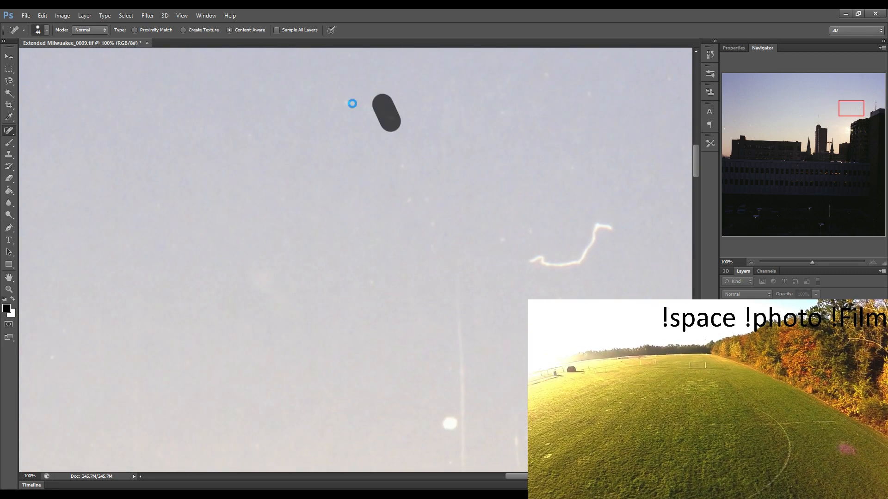
pyautogui.click(350, 103)
pyautogui.moveTo(410, 161); pyautogui.dragTo(410, 171)
pyautogui.moveTo(407, 204); pyautogui.dragTo(426, 202)
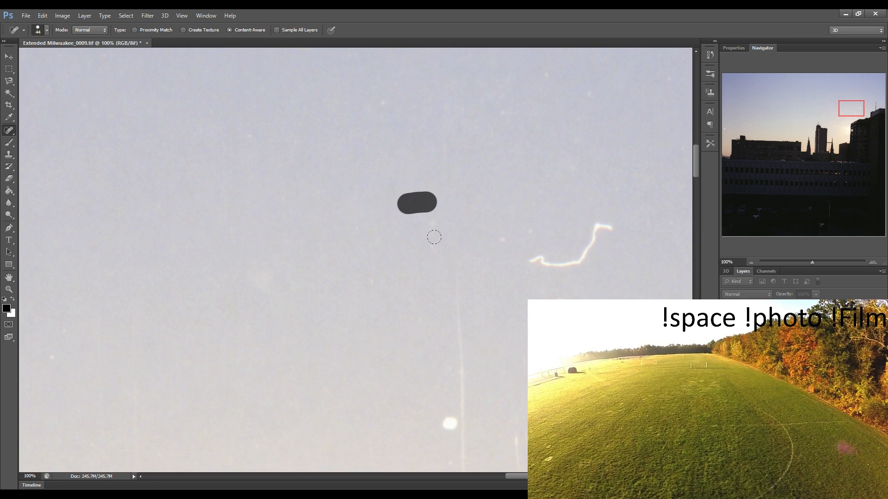
pyautogui.click(505, 244)
pyautogui.click(532, 230)
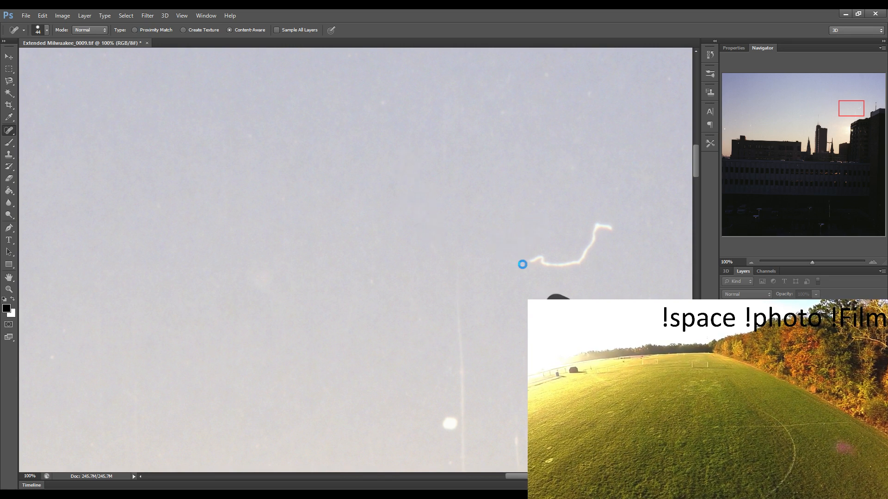
# Paint out the curved white hair, the long vertical scratch with the bright spot beside it and the short scratch near the lower edge
pyautogui.moveTo(522, 264)
pyautogui.mouseDown()
pyautogui.moveTo(554, 262)
pyautogui.moveTo(614, 225)
pyautogui.mouseUp()
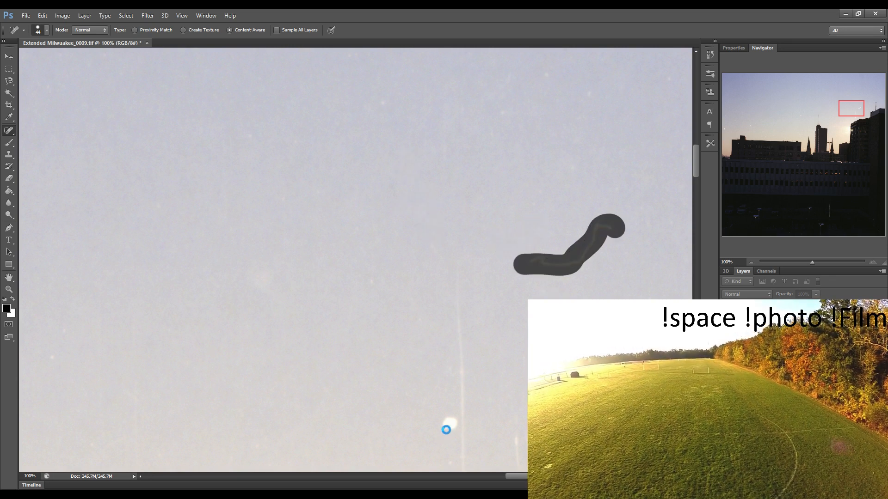
pyautogui.moveTo(447, 425)
pyautogui.mouseDown()
pyautogui.moveTo(456, 280)
pyautogui.moveTo(458, 467)
pyautogui.mouseUp()
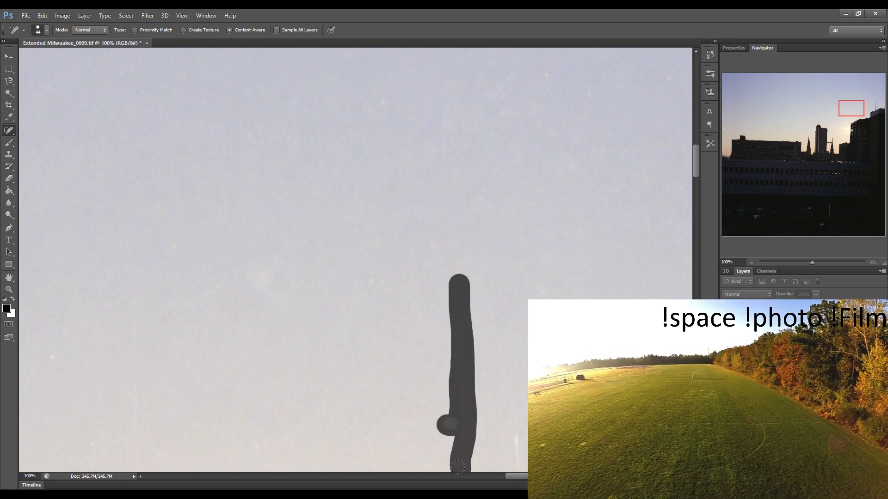
pyautogui.moveTo(513, 436); pyautogui.dragTo(514, 470)
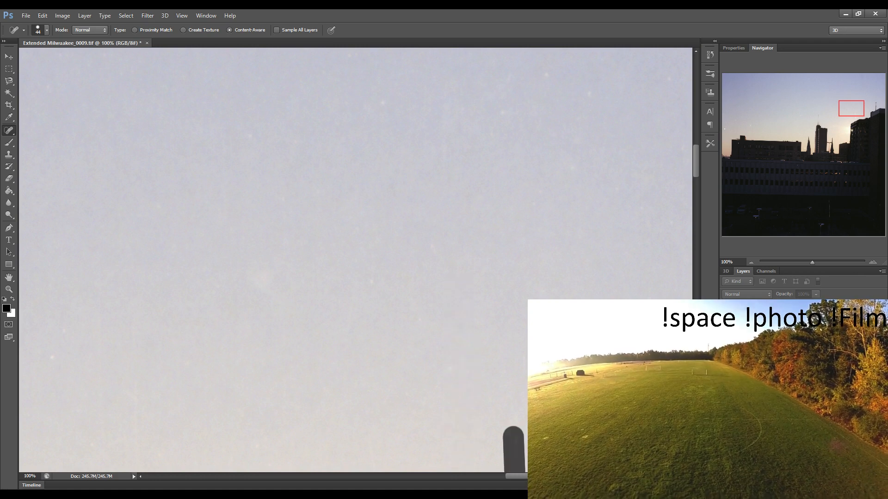
# Heal the bright specks in the sky between the roof corner and the lattice antenna tower
pyautogui.hscroll(6, 335, 341)
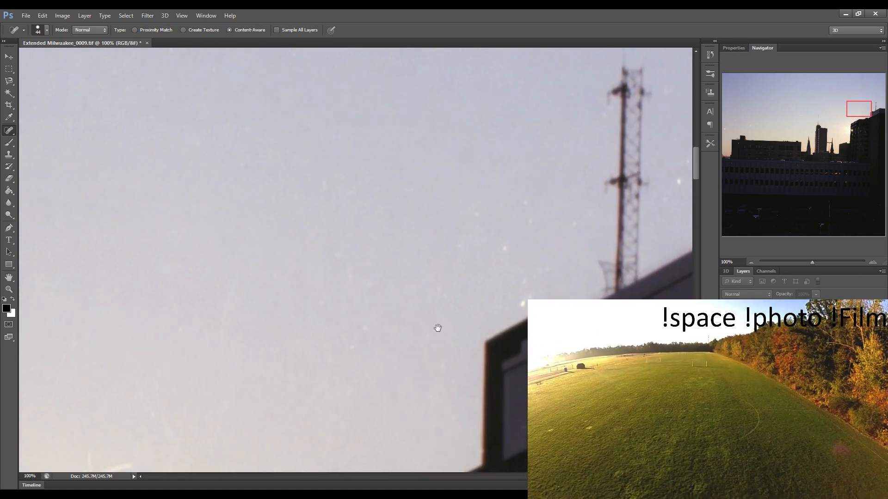
pyautogui.moveTo(517, 308); pyautogui.dragTo(502, 243)
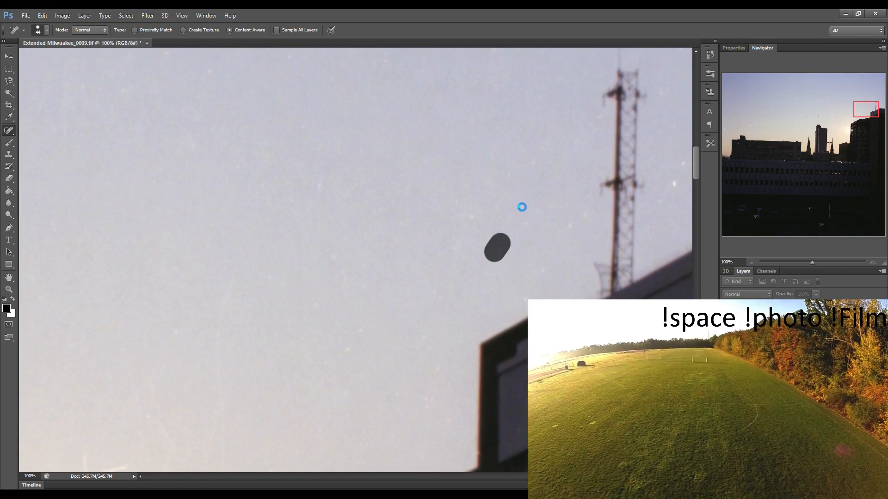
pyautogui.moveTo(518, 200); pyautogui.dragTo(527, 225)
pyautogui.moveTo(585, 214); pyautogui.dragTo(578, 228)
pyautogui.moveTo(476, 215); pyautogui.dragTo(481, 223)
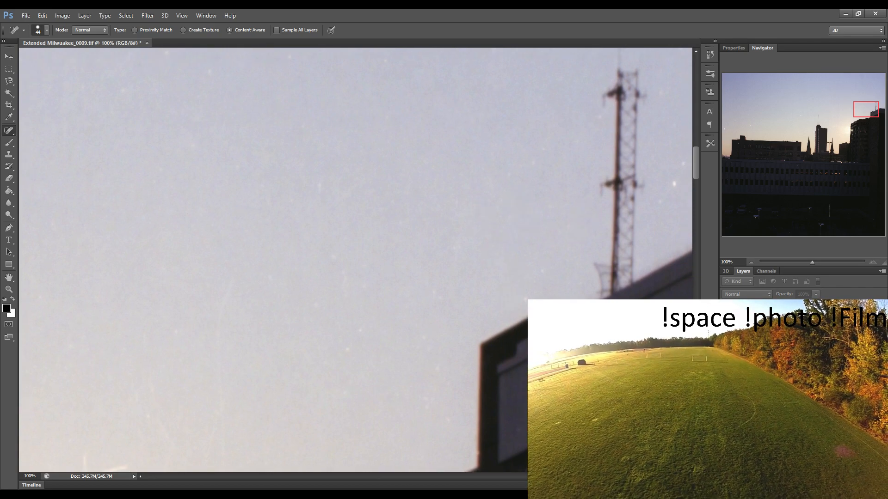
# Heal the bright speck beside the lattice tower and the arc of specks in the sky to its right
pyautogui.moveTo(515, 348); pyautogui.dragTo(431, 324)
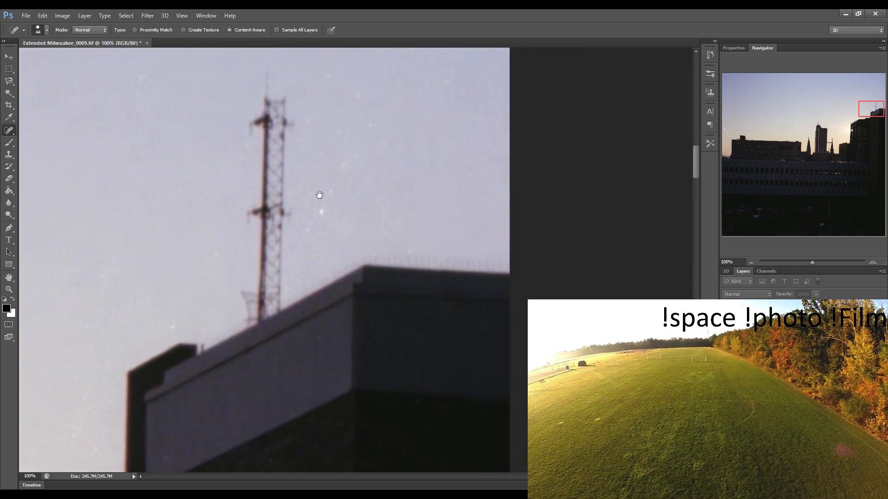
pyautogui.moveTo(283, 231); pyautogui.dragTo(300, 206)
pyautogui.moveTo(316, 163)
pyautogui.mouseDown()
pyautogui.moveTo(349, 123)
pyautogui.moveTo(331, 90)
pyautogui.mouseUp()
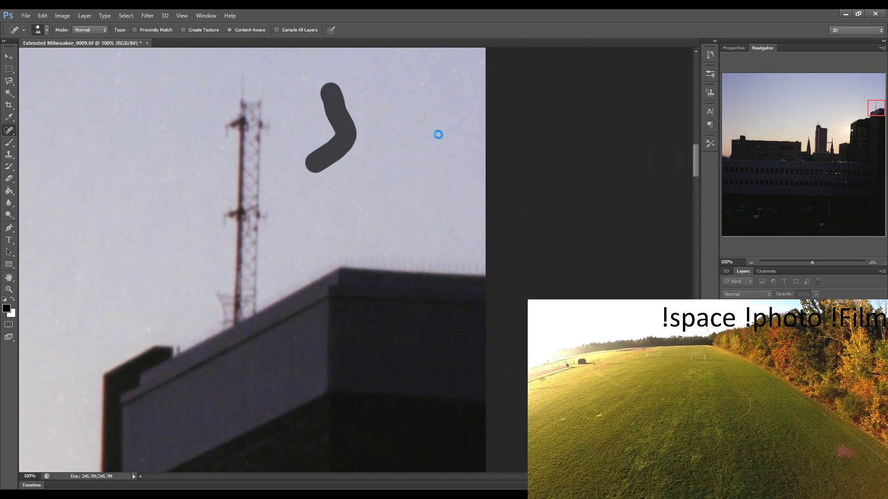
# Start the next lower sky row at the photo's left edge and heal the faint specks in its upper and left parts
pyautogui.click(727, 116)
pyautogui.moveTo(341, 246); pyautogui.dragTo(337, 169)
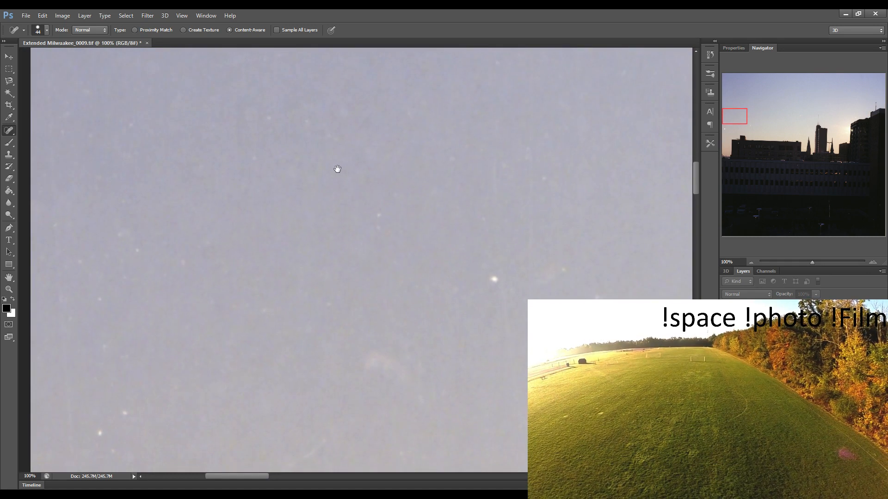
pyautogui.moveTo(247, 105); pyautogui.dragTo(306, 119)
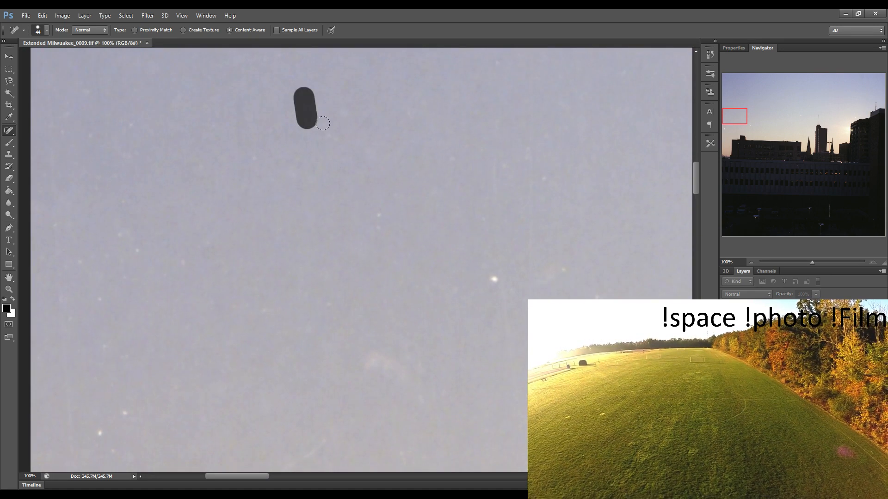
pyautogui.moveTo(256, 151); pyautogui.dragTo(257, 170)
pyautogui.moveTo(114, 229); pyautogui.dragTo(137, 255)
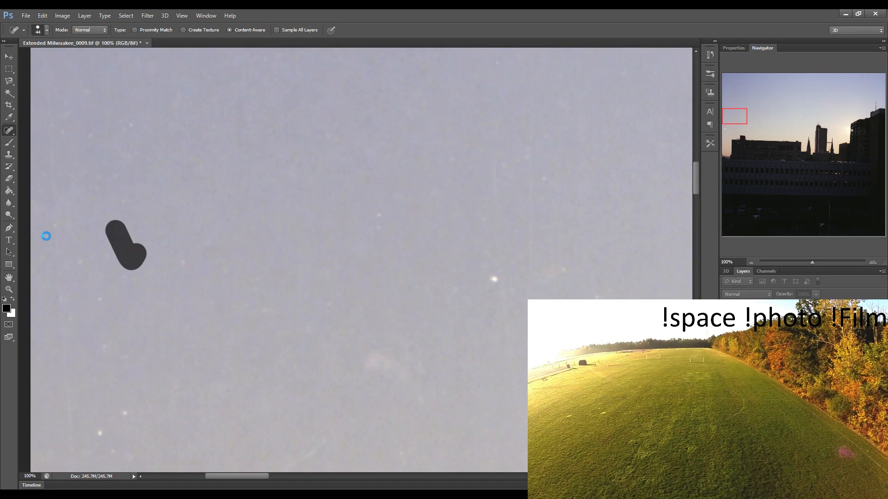
# Heal the small specks along the photo's left edge, down to the bright pair near the lower corner of the view
pyautogui.moveTo(55, 226)
pyautogui.mouseDown()
pyautogui.moveTo(51, 252)
pyautogui.moveTo(103, 308)
pyautogui.mouseUp()
pyautogui.click(55, 296)
pyautogui.click(71, 318)
pyautogui.moveTo(102, 352); pyautogui.dragTo(122, 360)
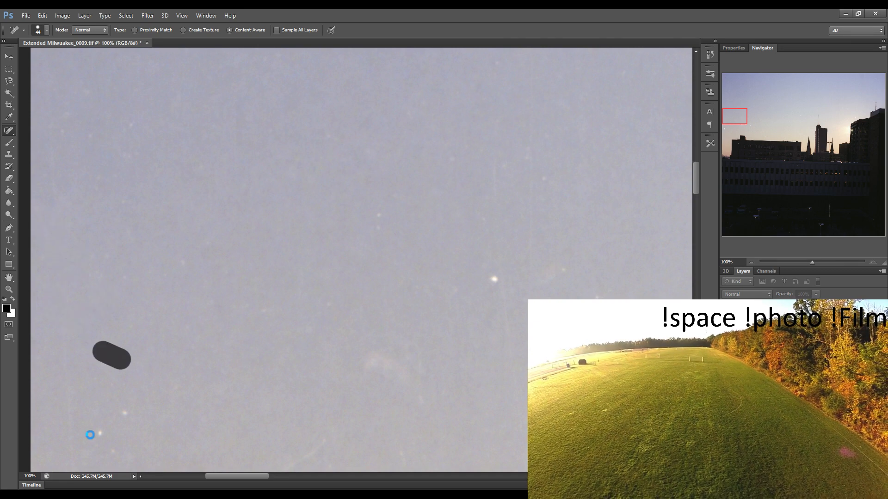
pyautogui.moveTo(92, 433); pyautogui.dragTo(130, 463)
pyautogui.moveTo(122, 415); pyautogui.dragTo(126, 409)
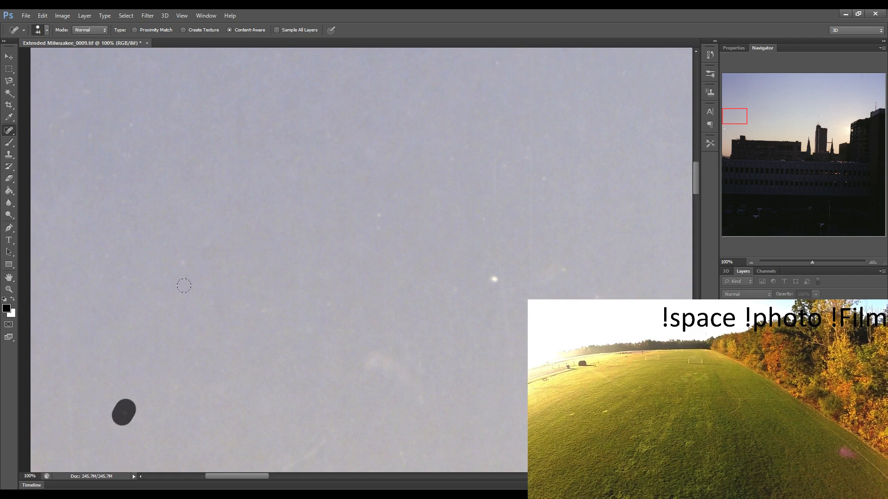
# Heal the remaining specks across the middle of this left-edge stretch, including the bright white spot and the faint marks beyond it
pyautogui.moveTo(182, 262); pyautogui.dragTo(184, 273)
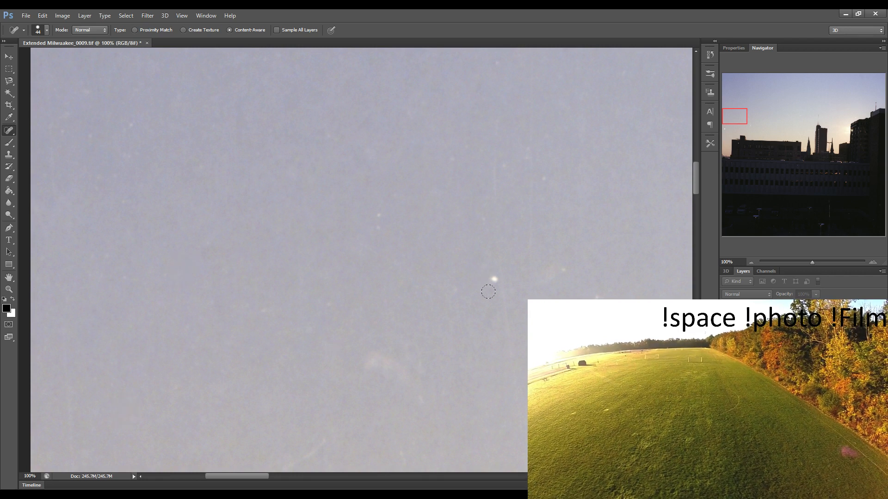
pyautogui.click(492, 281)
pyautogui.moveTo(378, 209); pyautogui.dragTo(377, 232)
pyautogui.moveTo(567, 264); pyautogui.dragTo(549, 278)
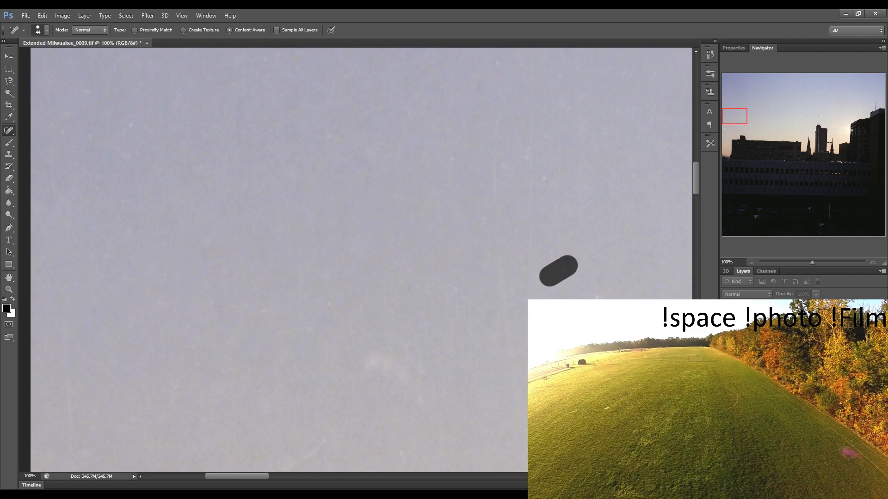
pyautogui.click(599, 298)
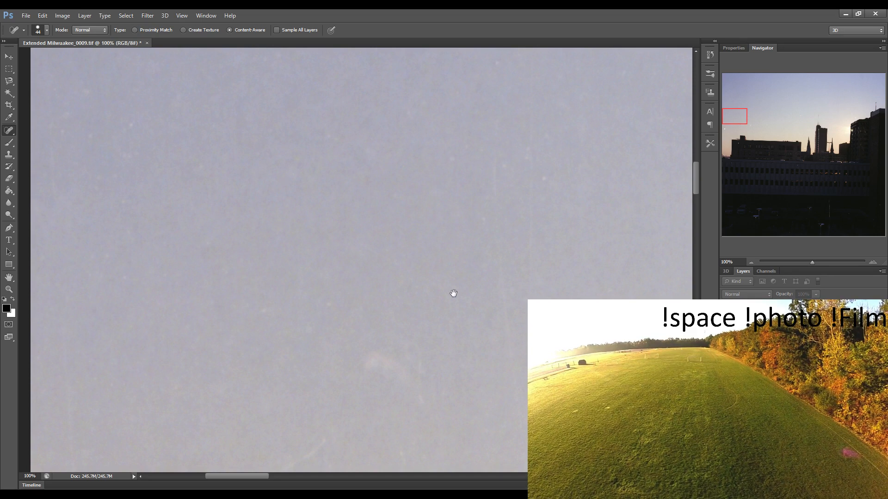
# Move right along the row and heal the central specks, the bright spot below them and the curved hair at the lower edge
pyautogui.moveTo(453, 294); pyautogui.dragTo(262, 279)
pyautogui.moveTo(418, 267); pyautogui.dragTo(348, 265)
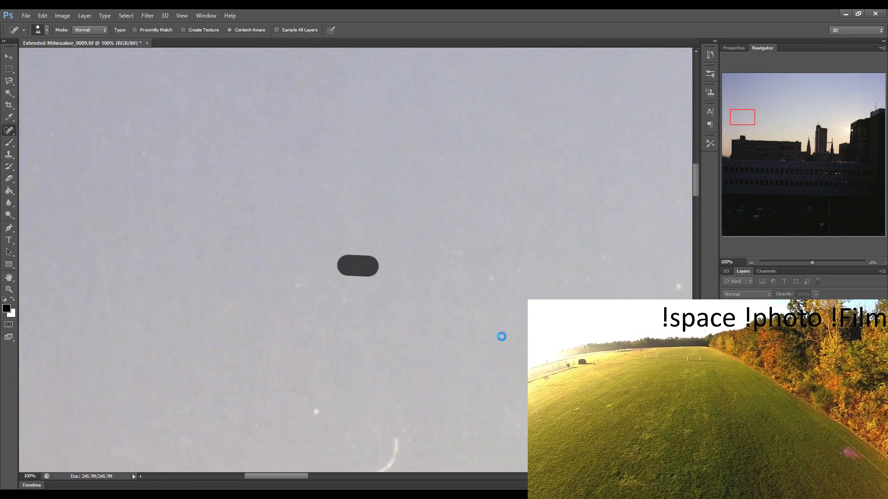
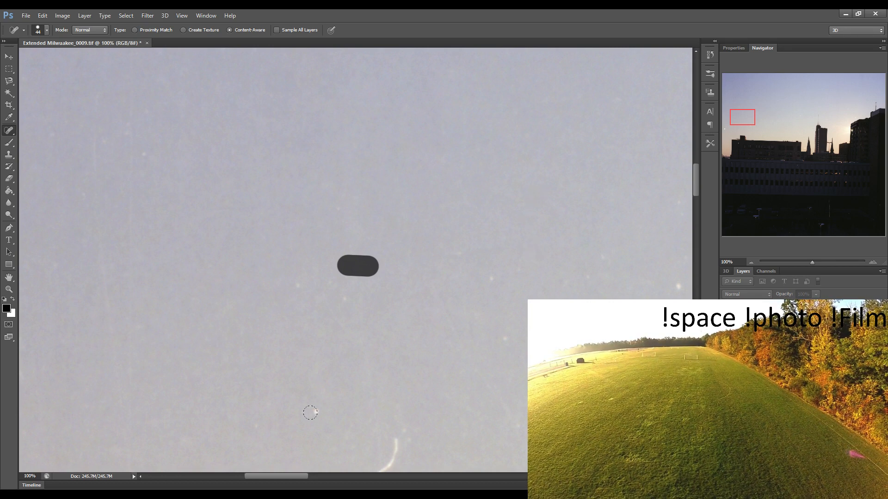
pyautogui.click(314, 413)
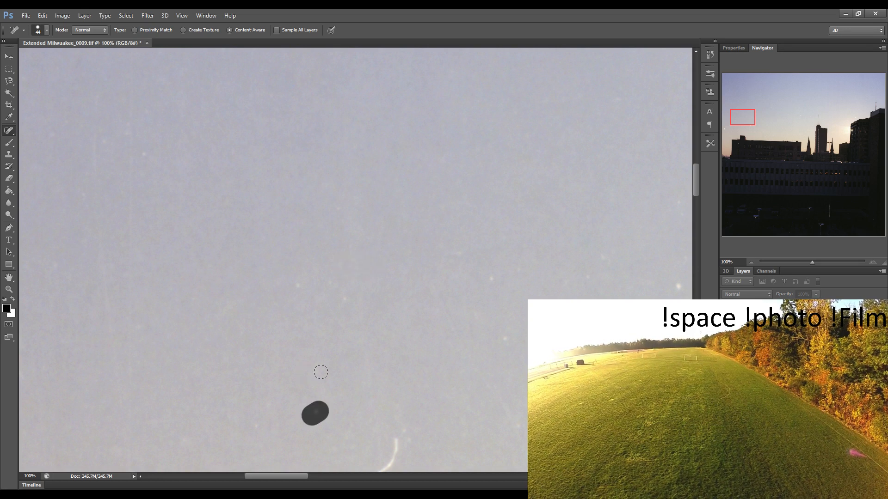
pyautogui.click(315, 372)
pyautogui.moveTo(395, 432); pyautogui.dragTo(372, 469)
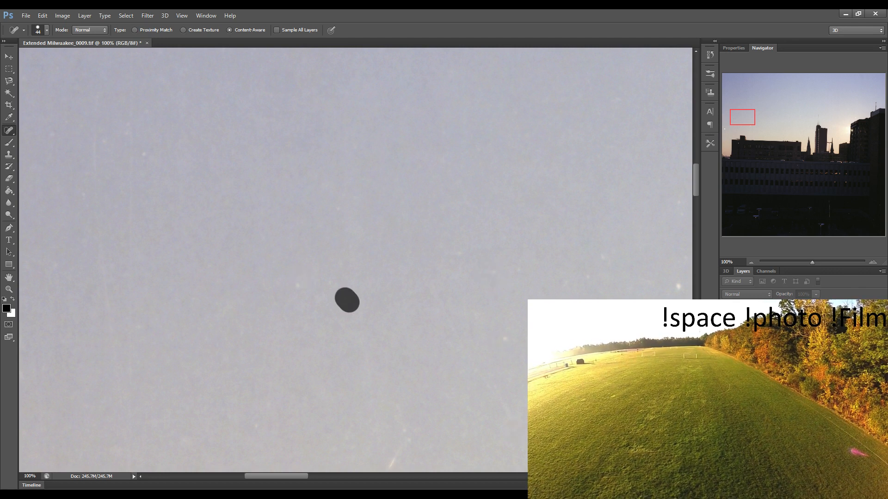
pyautogui.click(302, 280)
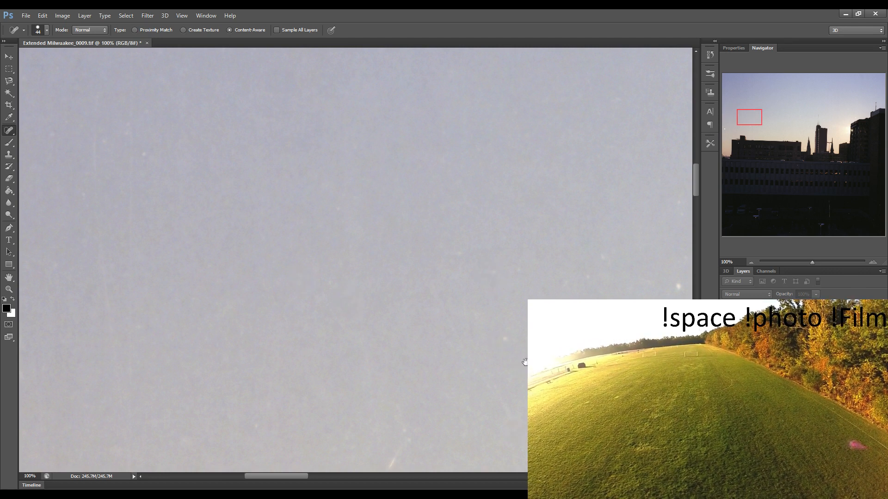
# Continue right to paint out the leftover diagonal scratch at the lower edge, the speck above it and the bright speck beyond
pyautogui.moveTo(525, 338)
pyautogui.mouseDown()
pyautogui.moveTo(315, 333)
pyautogui.moveTo(270, 342)
pyautogui.moveTo(281, 326)
pyautogui.mouseUp()
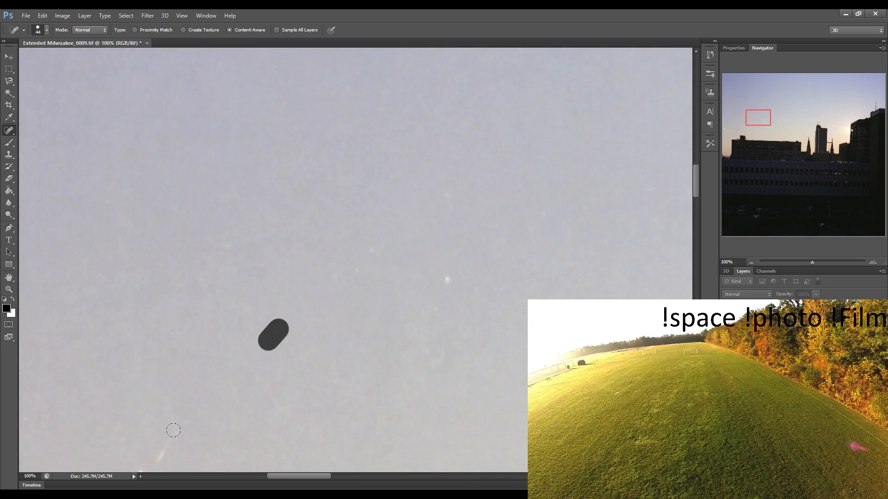
pyautogui.moveTo(158, 465); pyautogui.dragTo(162, 396)
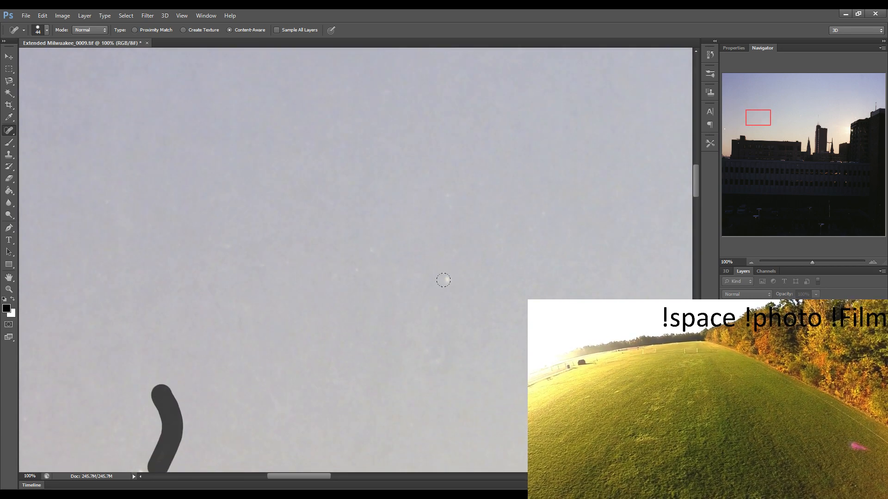
pyautogui.click(435, 361)
pyautogui.click(447, 278)
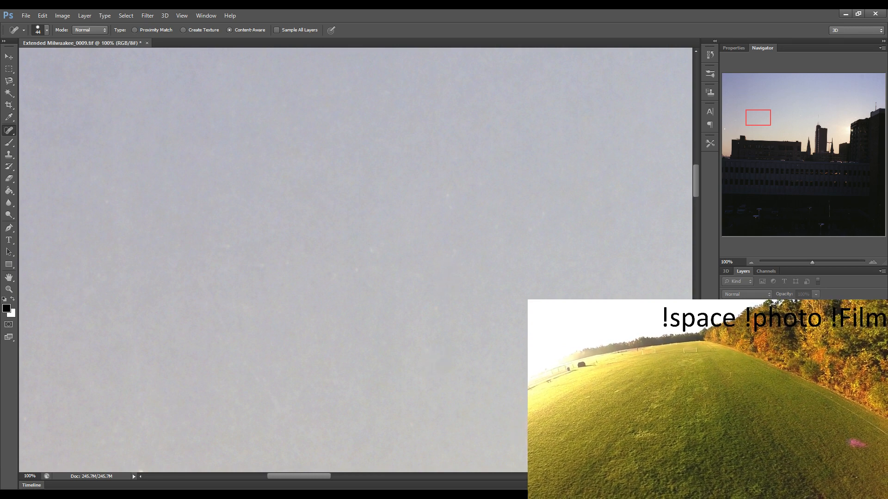
# Move right along the sky row and heal the scattered white specks and the short diagonal scratch beyond them
pyautogui.moveTo(583, 327); pyautogui.dragTo(307, 318)
pyautogui.moveTo(517, 314); pyautogui.dragTo(390, 309)
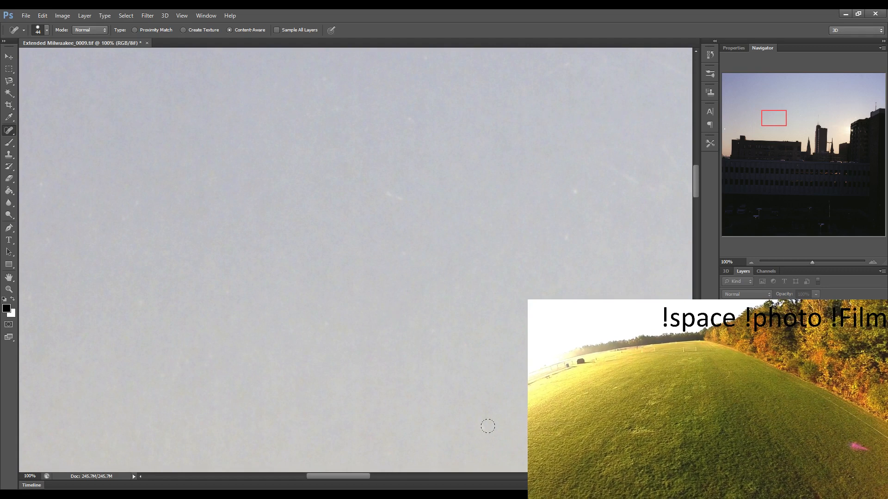
pyautogui.moveTo(487, 410); pyautogui.dragTo(482, 432)
pyautogui.moveTo(565, 227); pyautogui.dragTo(567, 262)
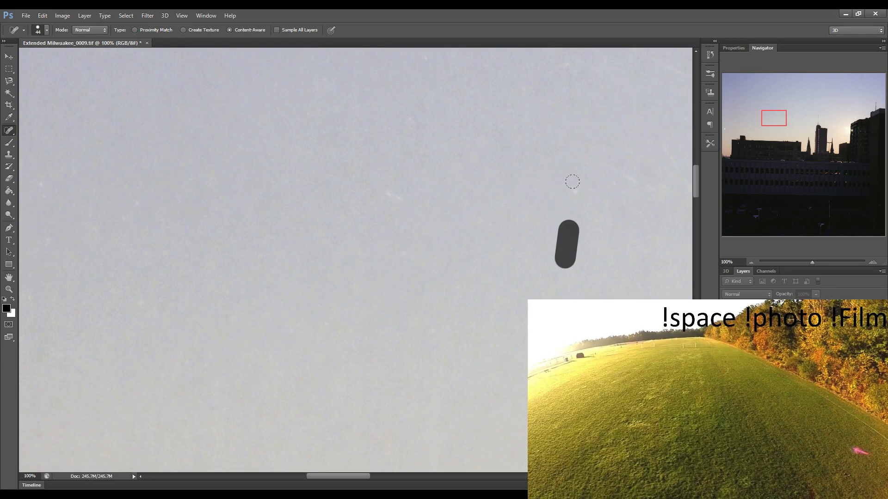
pyautogui.click(577, 190)
pyautogui.click(385, 186)
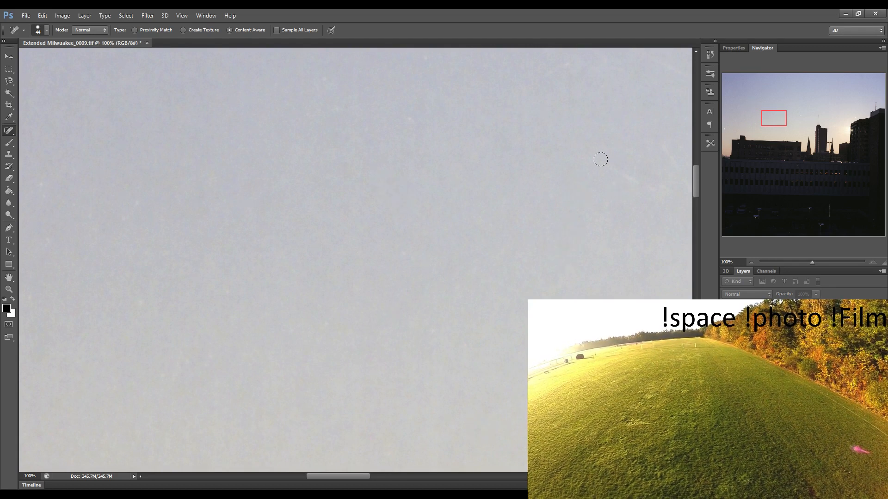
pyautogui.moveTo(600, 159); pyautogui.dragTo(637, 193)
# Continue right and heal the short bright hair, the long faint scratches above it, the curved scratch and the two specks beside it
pyautogui.moveTo(588, 300); pyautogui.dragTo(392, 300)
pyautogui.moveTo(615, 301); pyautogui.dragTo(434, 302)
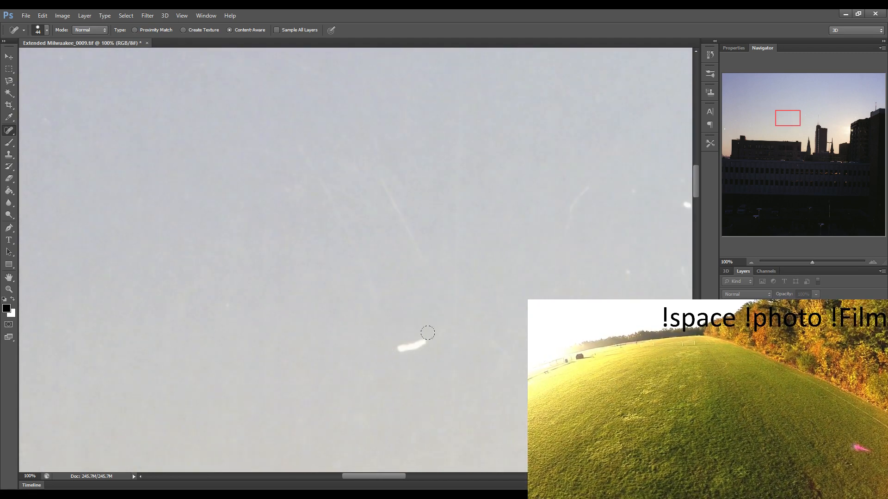
pyautogui.moveTo(427, 333); pyautogui.dragTo(399, 349)
pyautogui.moveTo(292, 129)
pyautogui.mouseDown()
pyautogui.moveTo(341, 218)
pyautogui.moveTo(374, 316)
pyautogui.mouseUp()
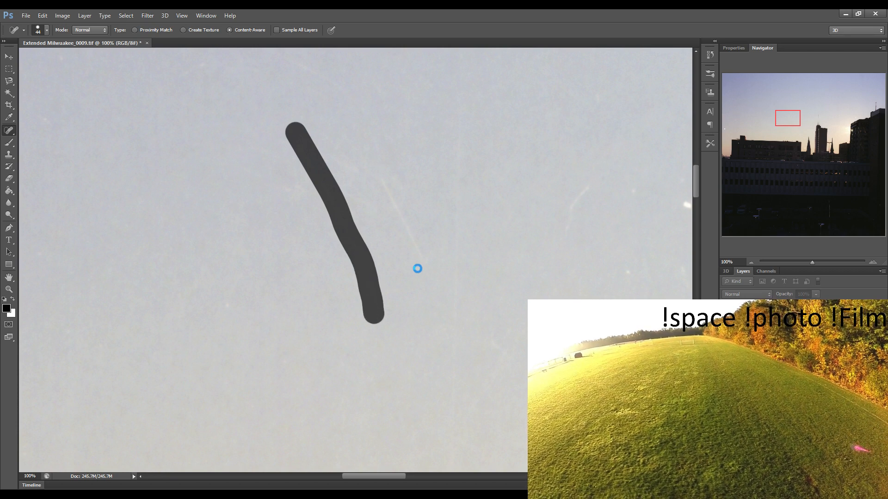
pyautogui.moveTo(376, 165); pyautogui.dragTo(416, 271)
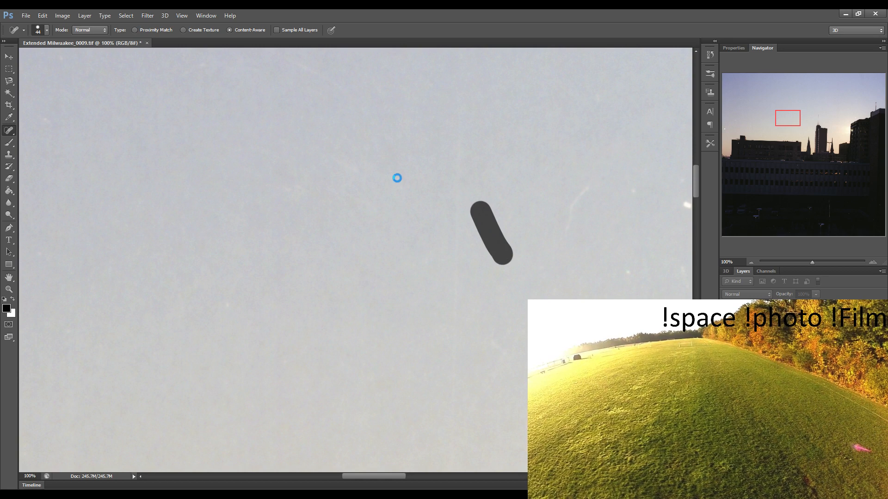
pyautogui.moveTo(398, 172); pyautogui.dragTo(427, 237)
pyautogui.moveTo(591, 178); pyautogui.dragTo(563, 242)
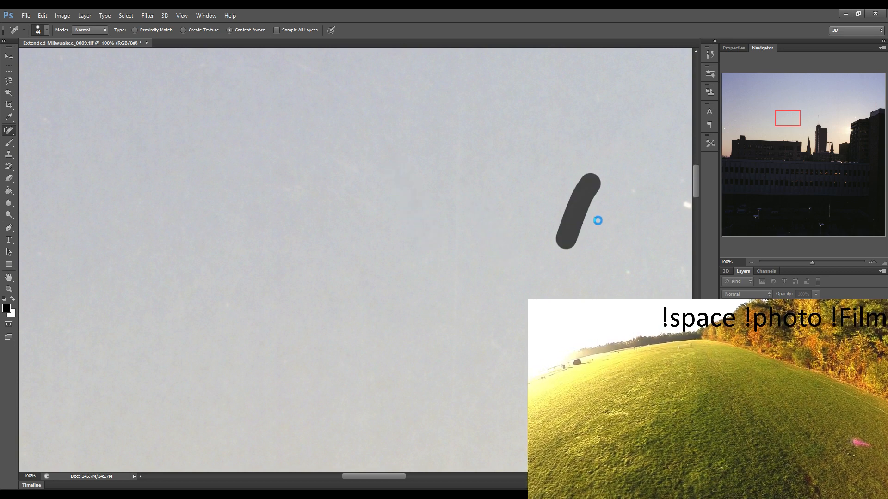
pyautogui.click(591, 253)
pyautogui.click(636, 193)
pyautogui.click(624, 272)
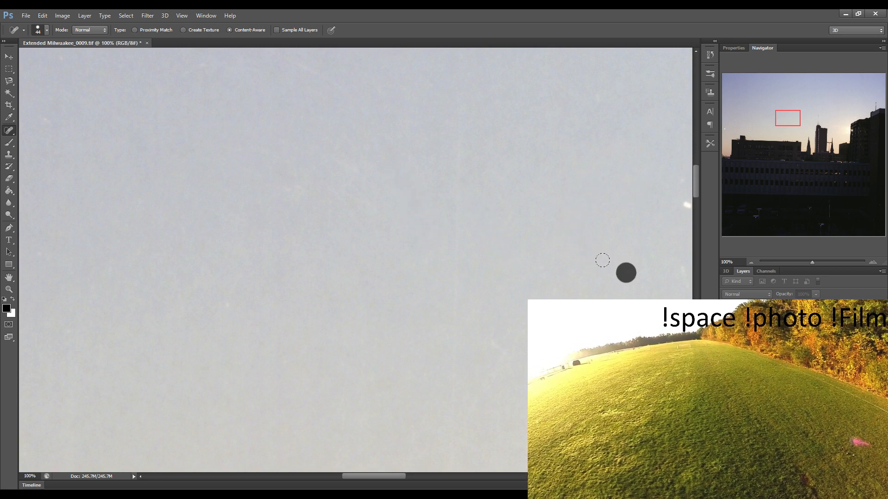
# Heal the bright pair of specks, the mark and curved hair below them, and the small faint marks left of the antenna
pyautogui.moveTo(559, 245)
pyautogui.mouseDown()
pyautogui.moveTo(460, 246)
pyautogui.moveTo(460, 258)
pyautogui.moveTo(424, 261)
pyautogui.mouseUp()
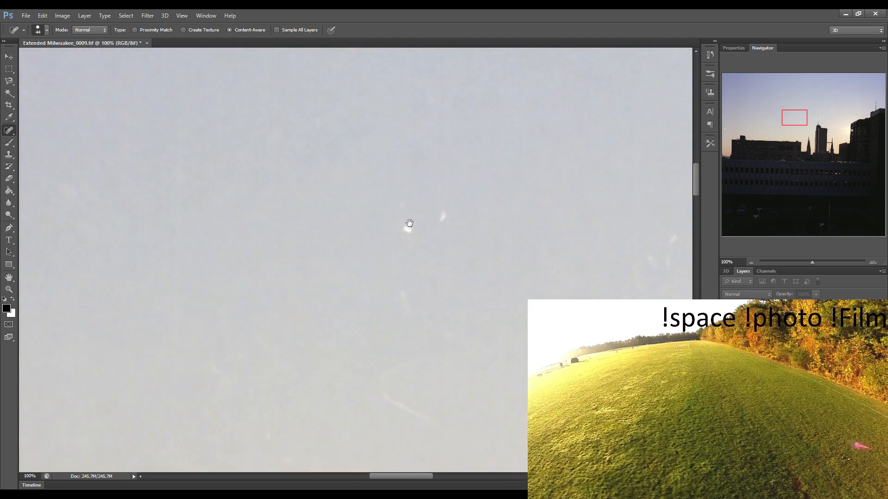
pyautogui.moveTo(408, 228); pyautogui.dragTo(413, 237)
pyautogui.moveTo(444, 210); pyautogui.dragTo(440, 218)
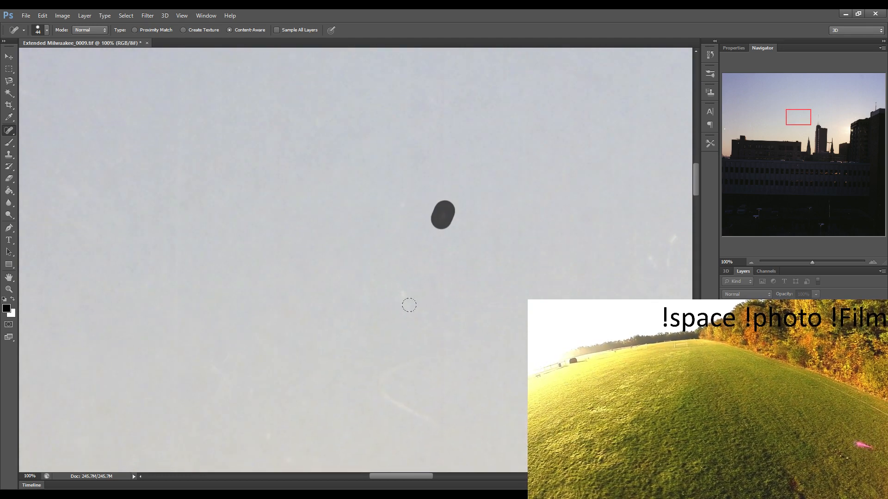
pyautogui.moveTo(398, 289); pyautogui.dragTo(401, 297)
pyautogui.moveTo(367, 381); pyautogui.dragTo(426, 418)
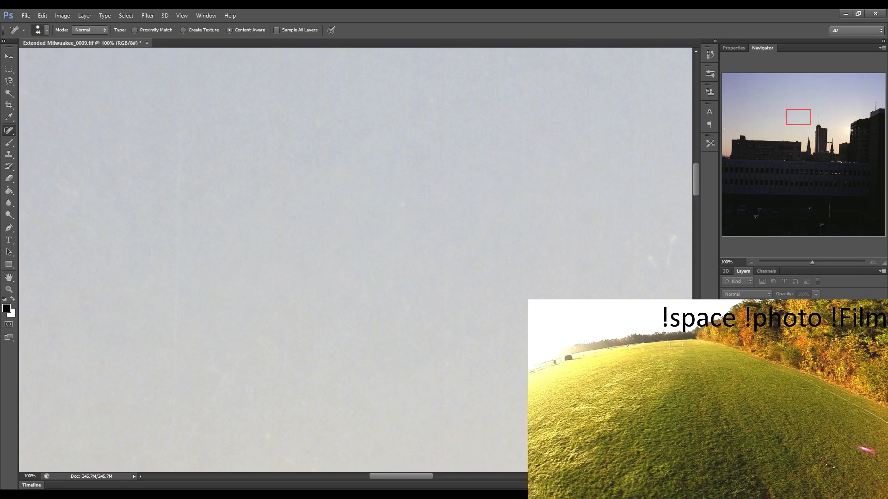
pyautogui.moveTo(483, 341); pyautogui.dragTo(402, 337)
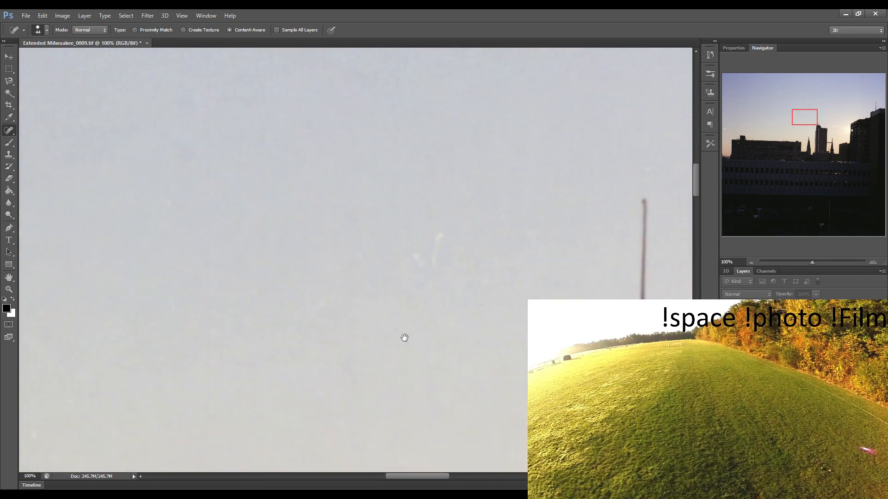
pyautogui.moveTo(373, 252)
pyautogui.mouseDown()
pyautogui.moveTo(389, 256)
pyautogui.moveTo(415, 230)
pyautogui.mouseUp()
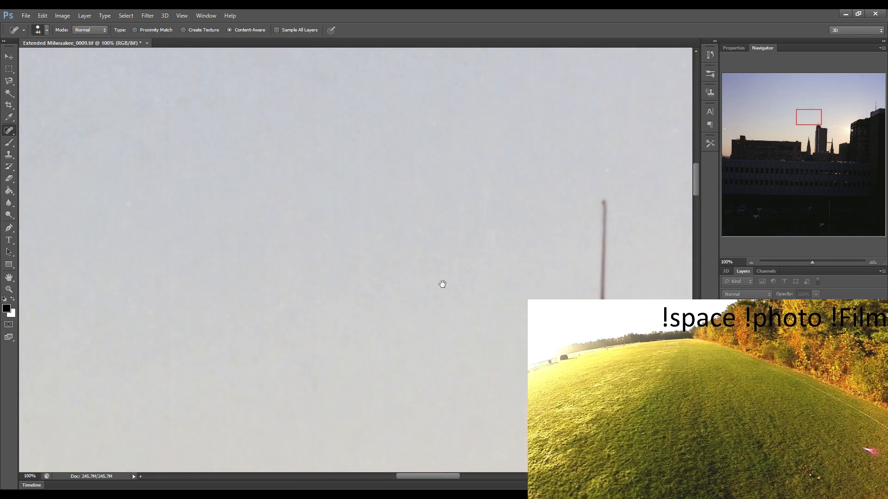
# Heal the specks around and right of the tall antenna, including the long curved scratch near the lower edge and the faint one above
pyautogui.moveTo(442, 284); pyautogui.dragTo(310, 288)
pyautogui.moveTo(421, 303); pyautogui.dragTo(384, 301)
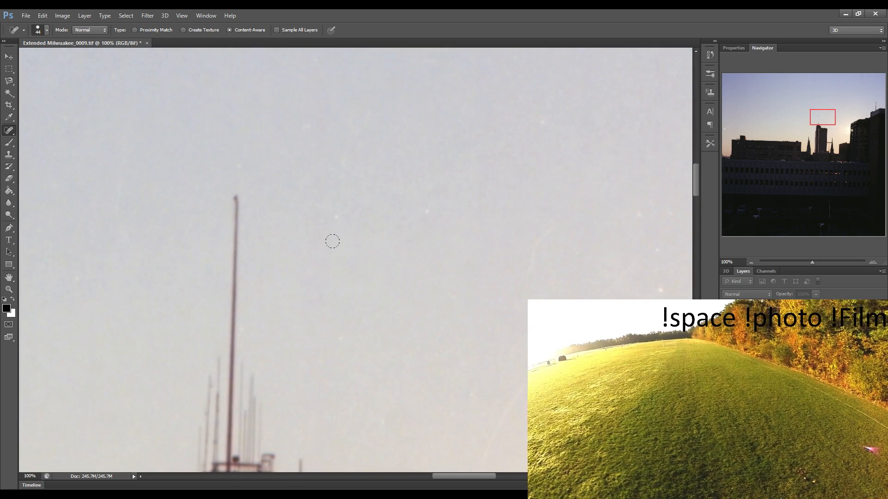
pyautogui.moveTo(335, 222); pyautogui.dragTo(341, 201)
pyautogui.moveTo(312, 58); pyautogui.dragTo(322, 70)
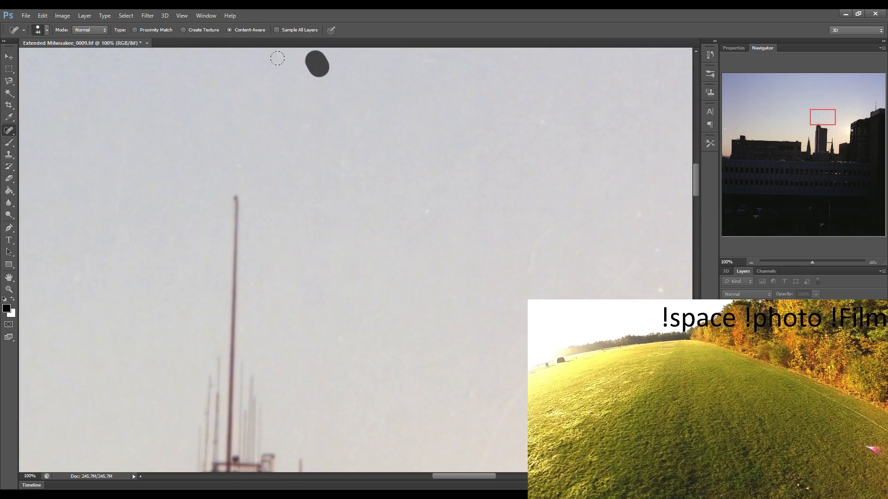
pyautogui.moveTo(265, 289); pyautogui.dragTo(268, 303)
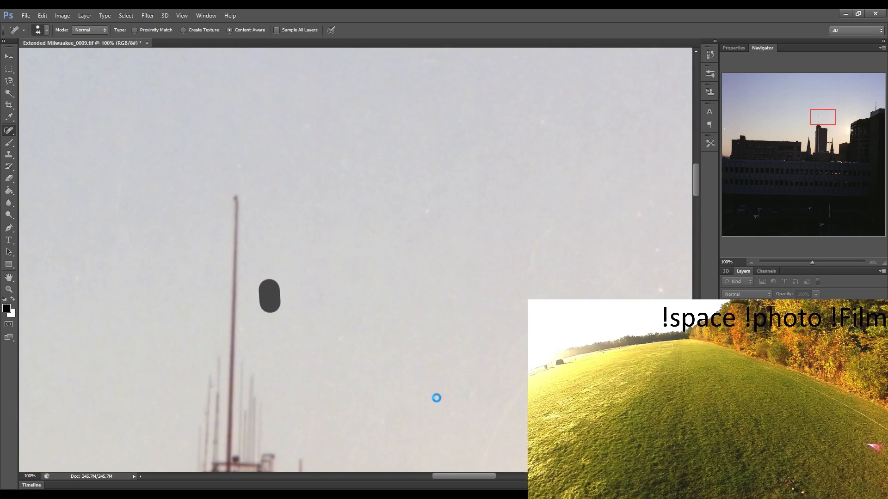
pyautogui.moveTo(449, 406); pyautogui.dragTo(450, 416)
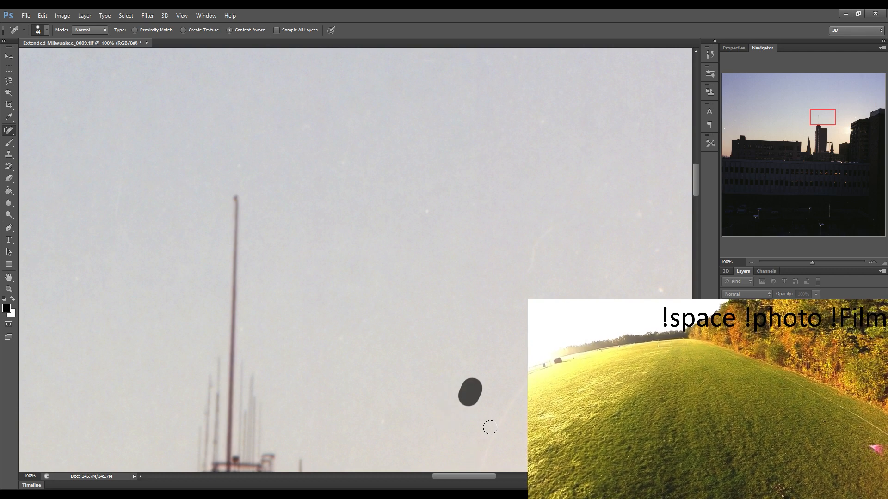
pyautogui.moveTo(477, 462); pyautogui.dragTo(523, 382)
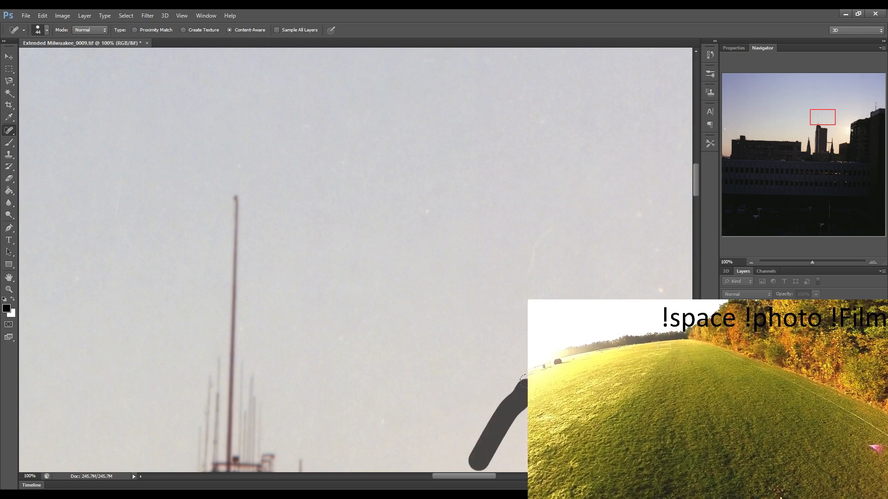
pyautogui.click(536, 249)
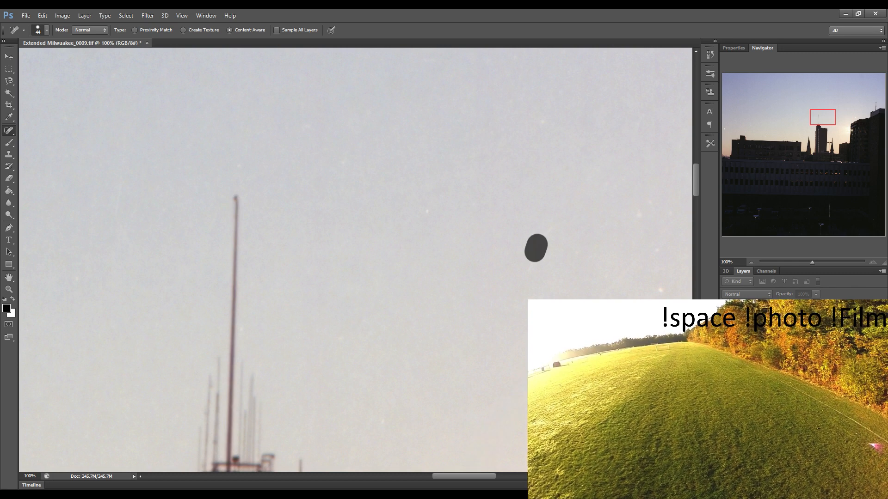
pyautogui.click(662, 284)
# Move right past the antenna and heal the sky's bright specks and the faint curved and vertical scratches beyond them
pyautogui.moveTo(501, 304); pyautogui.dragTo(365, 304)
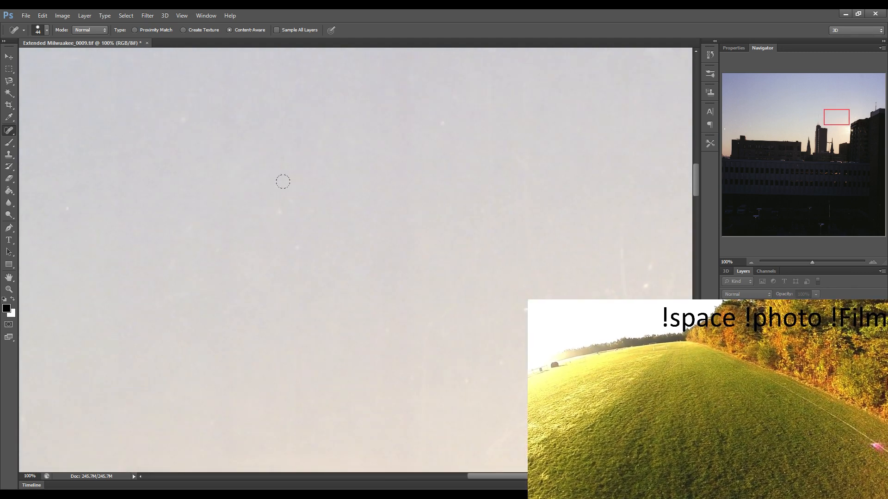
pyautogui.moveTo(296, 195); pyautogui.dragTo(272, 213)
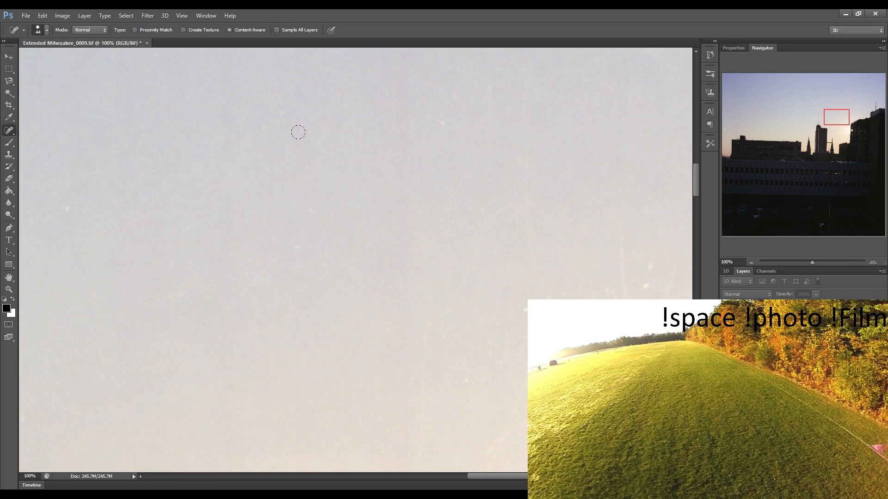
pyautogui.click(519, 315)
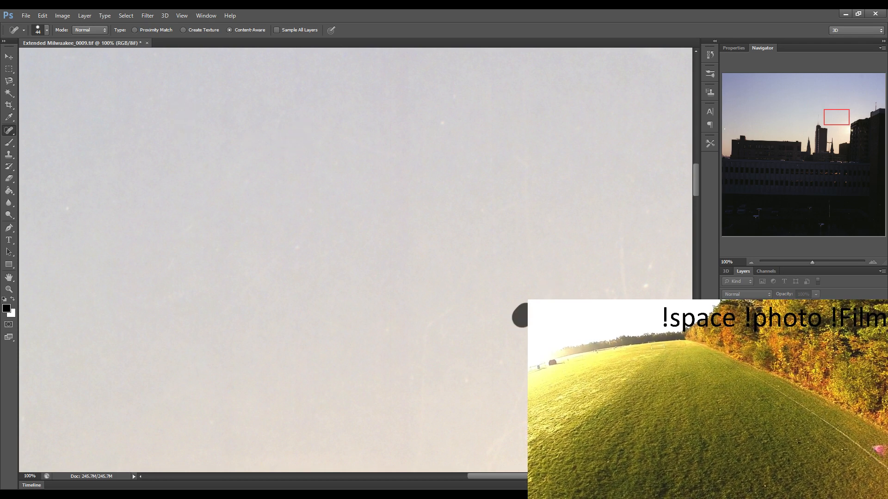
pyautogui.moveTo(552, 292); pyautogui.dragTo(519, 371)
pyautogui.moveTo(518, 203); pyautogui.dragTo(544, 290)
pyautogui.moveTo(617, 214)
pyautogui.mouseDown()
pyautogui.moveTo(627, 301)
pyautogui.moveTo(652, 259)
pyautogui.mouseUp()
pyautogui.moveTo(656, 301); pyautogui.dragTo(671, 260)
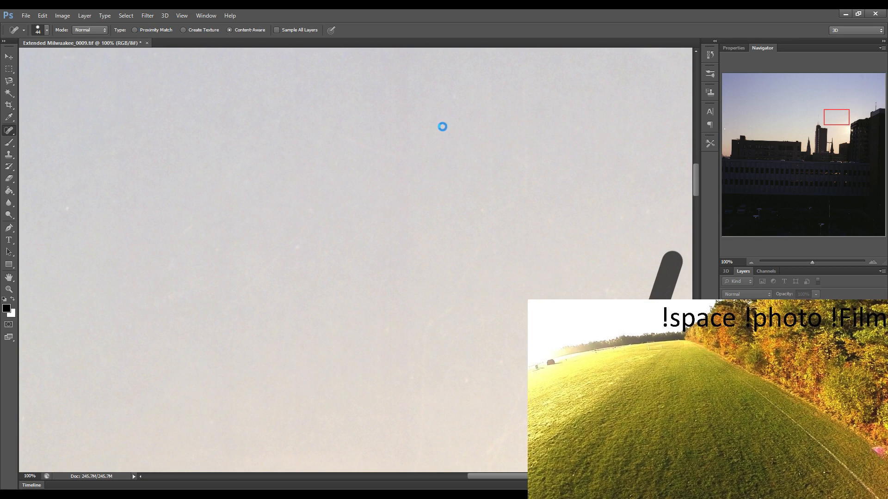
pyautogui.moveTo(445, 126); pyautogui.dragTo(441, 123)
pyautogui.moveTo(406, 79); pyautogui.dragTo(410, 65)
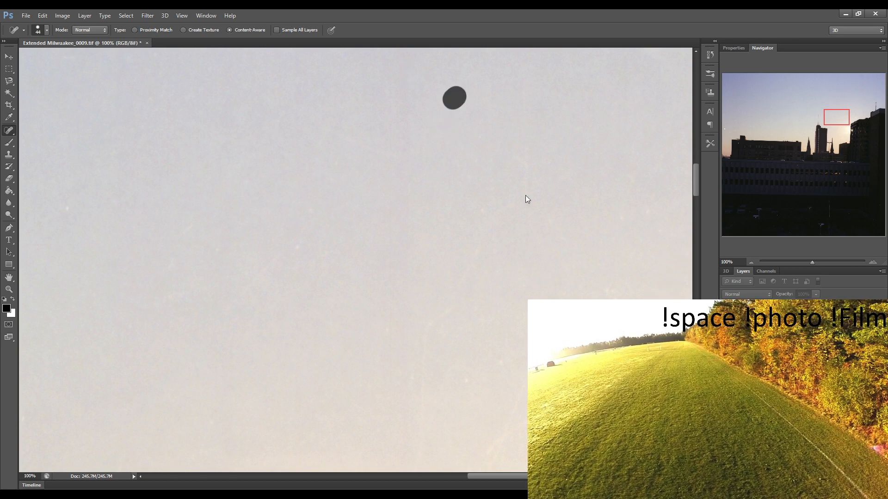
# Paint out the marks and long scratches in the sky above the Wells Fargo sign, including the bright crossed hairs touching the roofline
pyautogui.press('space')
pyautogui.moveTo(442, 254)
pyautogui.mouseDown()
pyautogui.moveTo(271, 257)
pyautogui.moveTo(323, 266)
pyautogui.mouseUp()
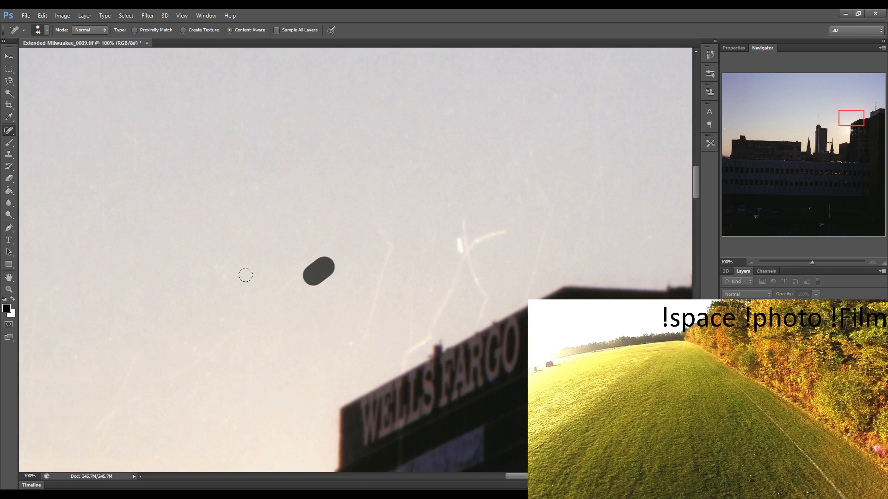
pyautogui.moveTo(216, 265); pyautogui.dragTo(244, 303)
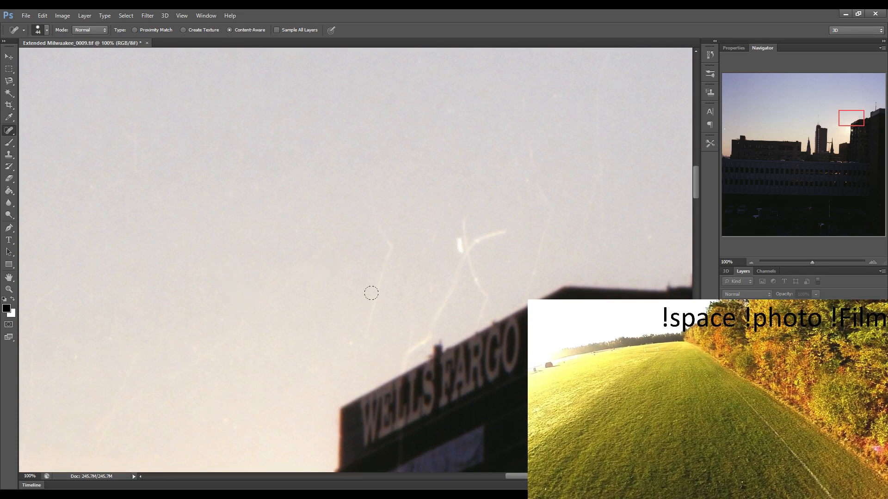
pyautogui.moveTo(342, 362); pyautogui.dragTo(376, 197)
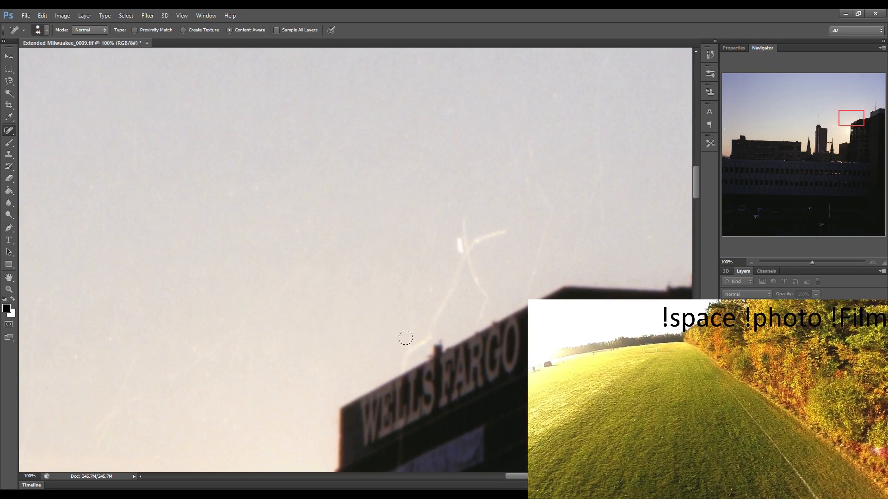
pyautogui.moveTo(406, 349)
pyautogui.mouseDown()
pyautogui.moveTo(461, 241)
pyautogui.moveTo(457, 217)
pyautogui.moveTo(464, 252)
pyautogui.moveTo(486, 228)
pyautogui.moveTo(465, 263)
pyautogui.moveTo(476, 287)
pyautogui.moveTo(467, 317)
pyautogui.mouseUp()
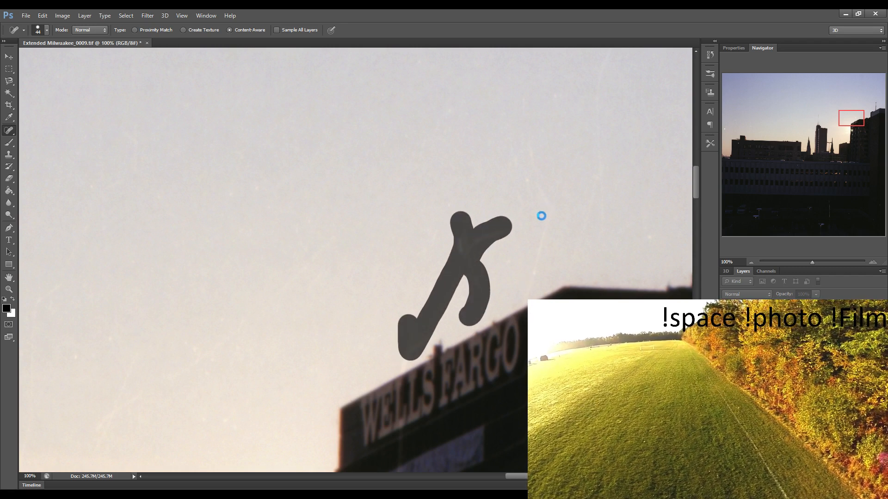
pyautogui.moveTo(548, 206); pyautogui.dragTo(526, 285)
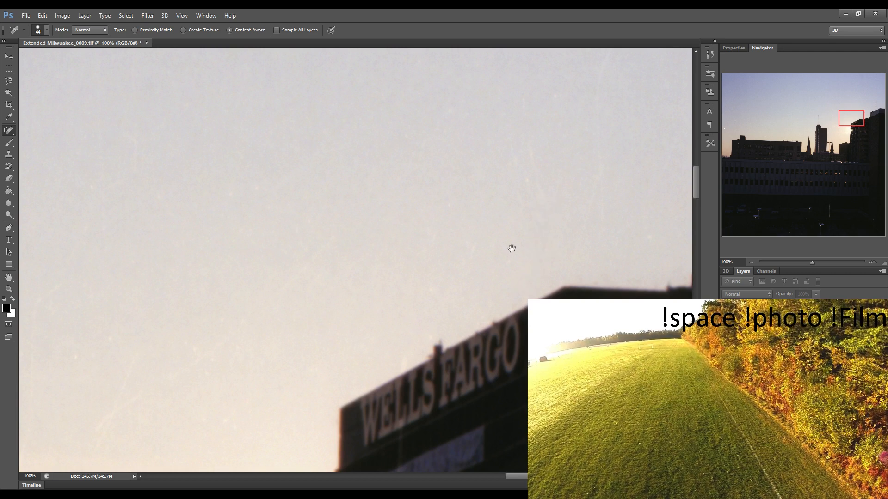
# Heal the faint vertical scratches above the Wells Fargo building's roof and the specks in the sky beside the taller building
pyautogui.moveTo(424, 234); pyautogui.dragTo(366, 216)
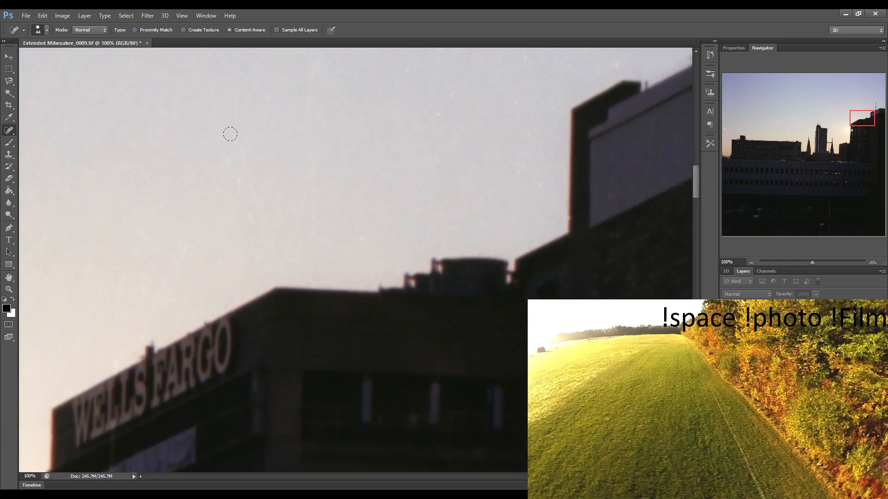
pyautogui.moveTo(229, 134); pyautogui.dragTo(249, 221)
pyautogui.moveTo(309, 152); pyautogui.dragTo(309, 232)
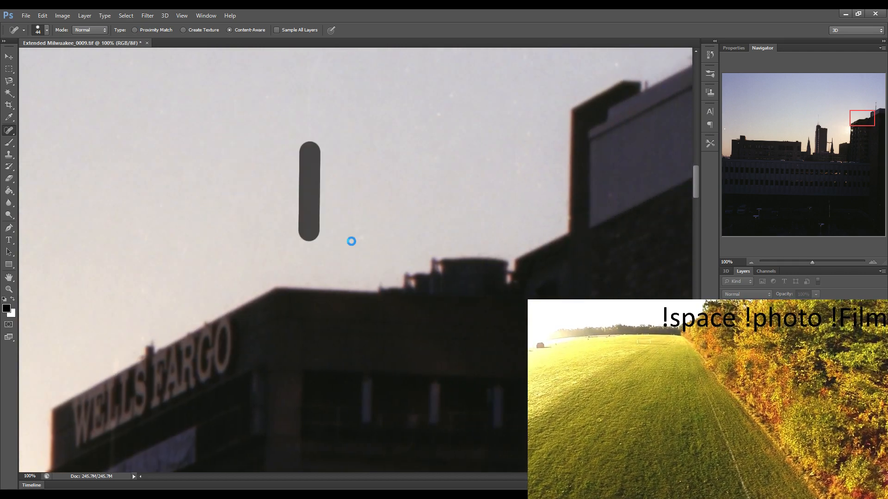
pyautogui.moveTo(393, 211); pyautogui.dragTo(315, 230)
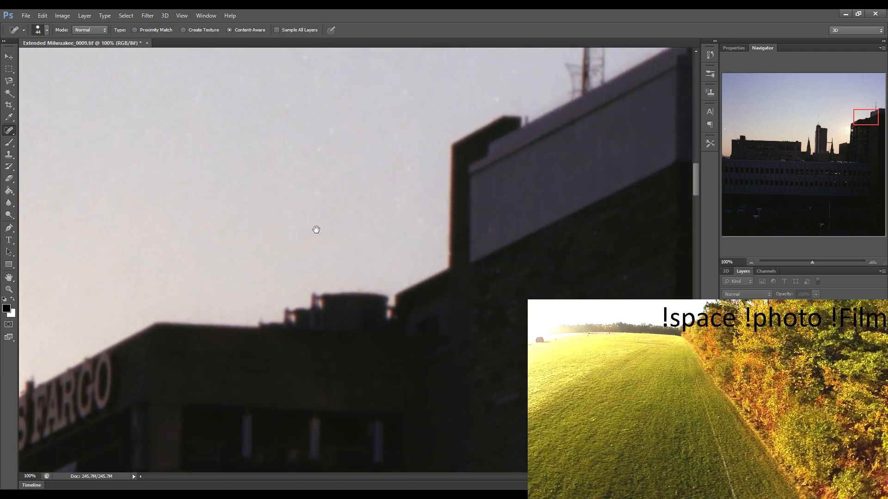
pyautogui.moveTo(289, 132); pyautogui.dragTo(261, 175)
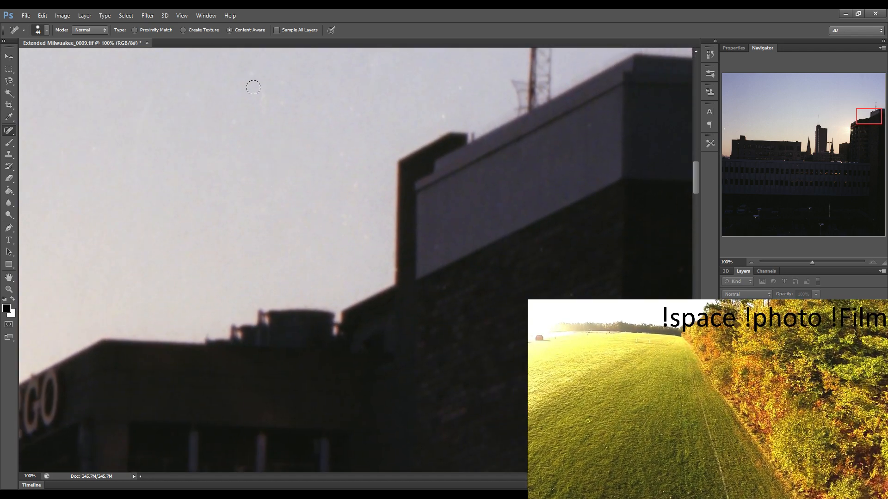
pyautogui.moveTo(250, 69); pyautogui.dragTo(284, 102)
pyautogui.moveTo(346, 117)
pyautogui.mouseDown()
pyautogui.moveTo(360, 105)
pyautogui.moveTo(263, 167)
pyautogui.mouseUp()
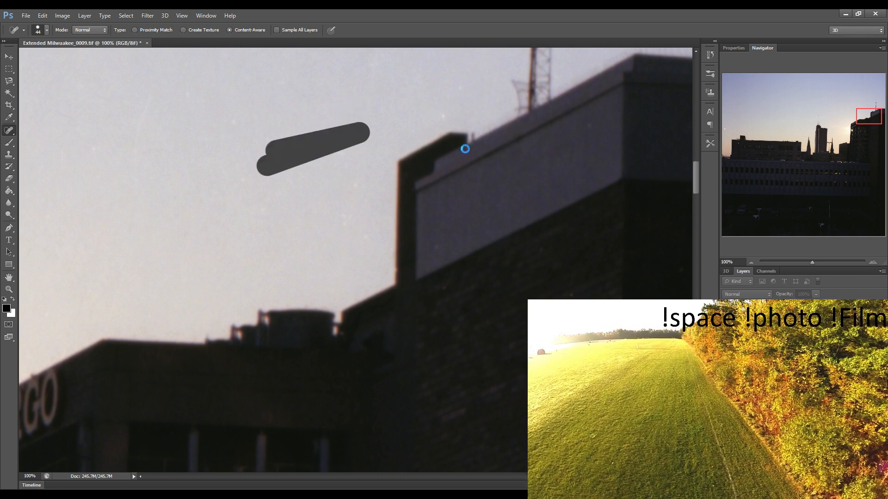
pyautogui.moveTo(434, 113); pyautogui.dragTo(447, 114)
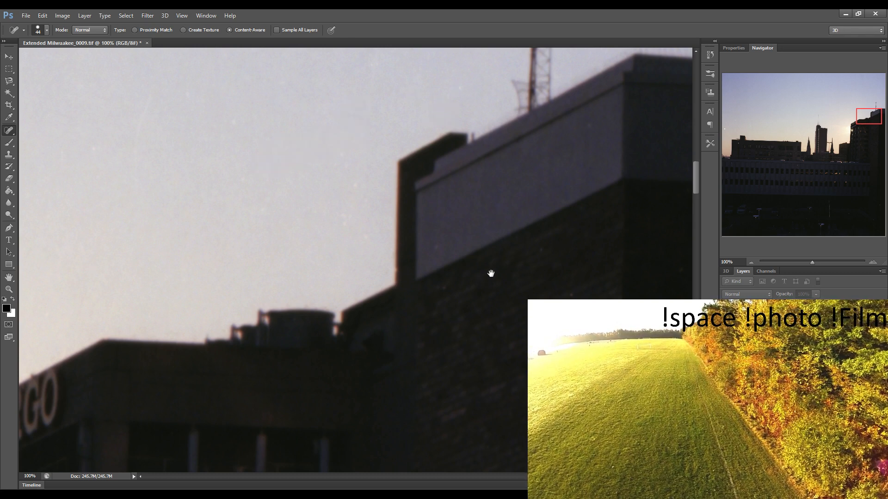
# Heal the pink speck on the dark brick wall of the tall building at the photo's far right edge
pyautogui.moveTo(301, 253); pyautogui.dragTo(204, 243)
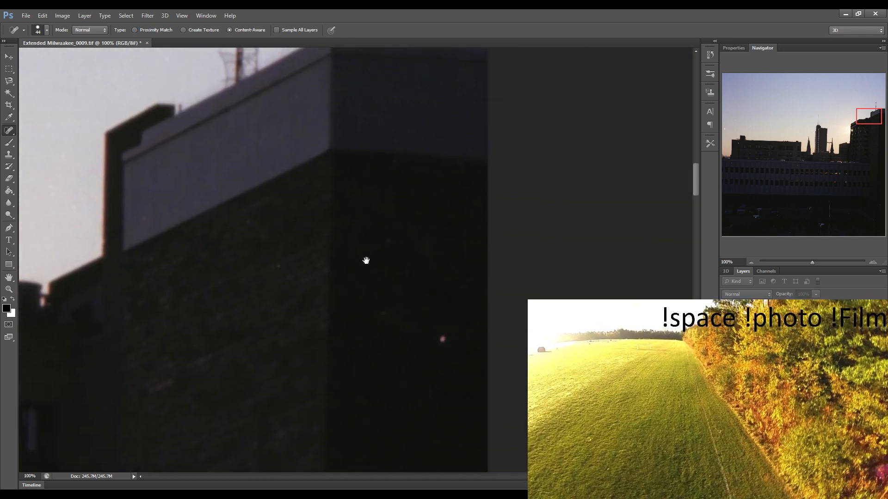
pyautogui.click(442, 340)
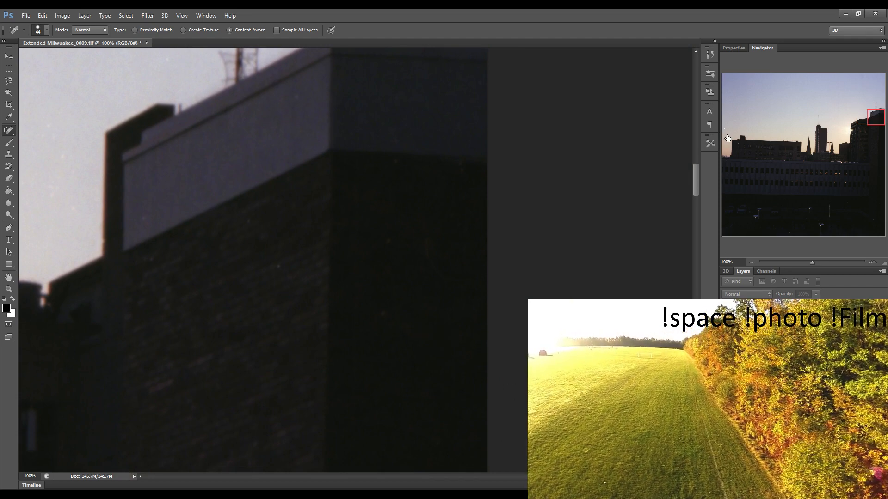
# Return to the photo's left edge and heal the large white blotch and scattered specks in the sky above the low rooftops
pyautogui.moveTo(727, 139); pyautogui.dragTo(724, 140)
pyautogui.moveTo(227, 131); pyautogui.dragTo(233, 158)
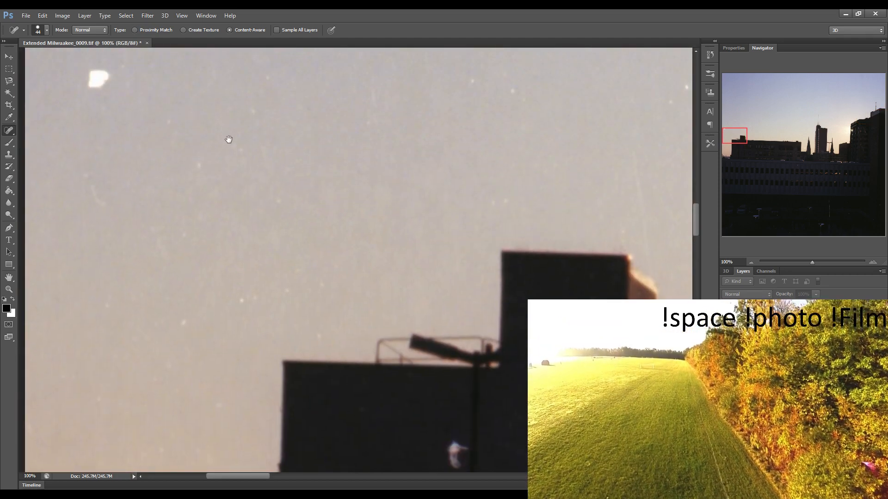
pyautogui.moveTo(91, 70)
pyautogui.mouseDown()
pyautogui.moveTo(103, 81)
pyautogui.moveTo(92, 104)
pyautogui.mouseUp()
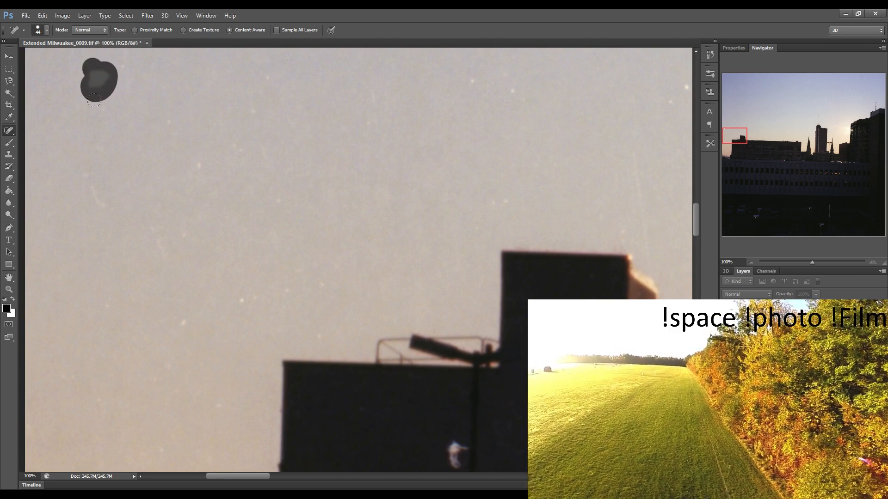
pyautogui.moveTo(144, 221); pyautogui.dragTo(165, 248)
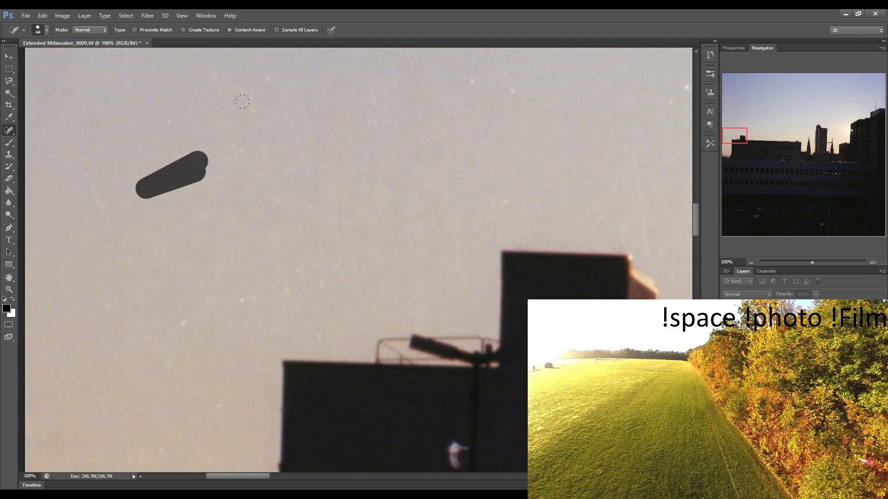
pyautogui.moveTo(251, 103); pyautogui.dragTo(252, 114)
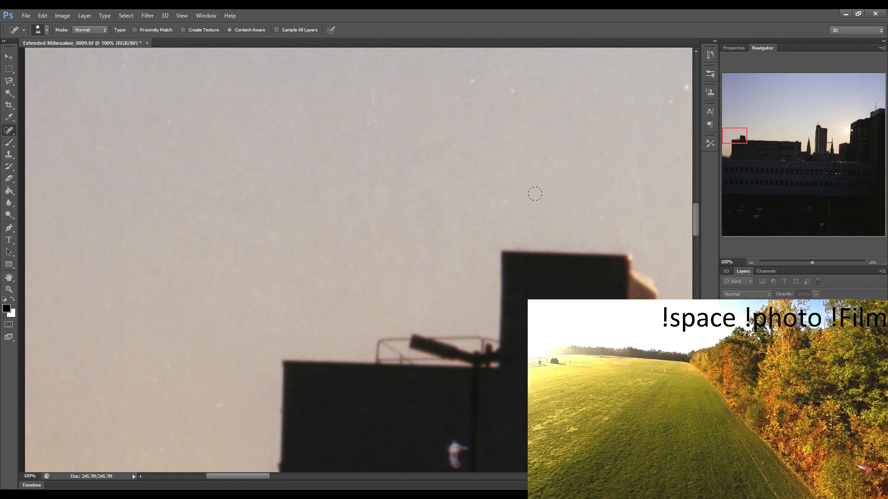
pyautogui.click(472, 80)
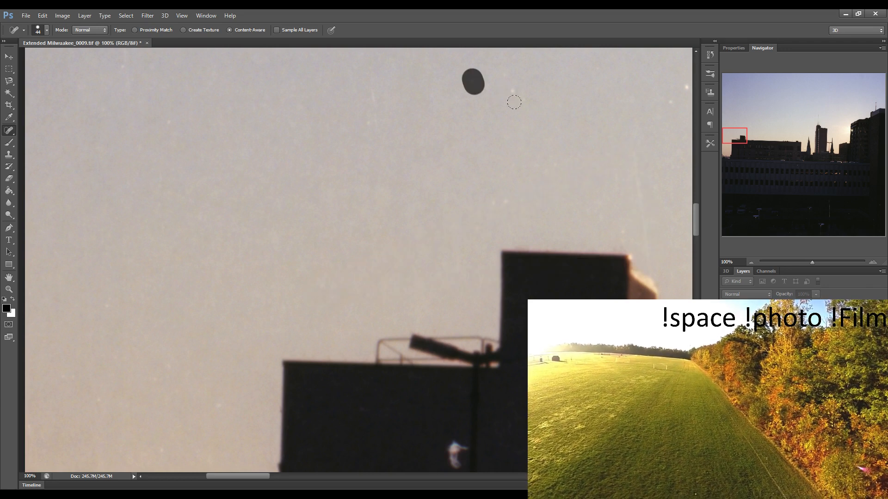
pyautogui.click(508, 91)
# Heal the faint scratch above the raised rooftop block and the specks and curved scratch in the sky to its right
pyautogui.moveTo(483, 181); pyautogui.dragTo(390, 171)
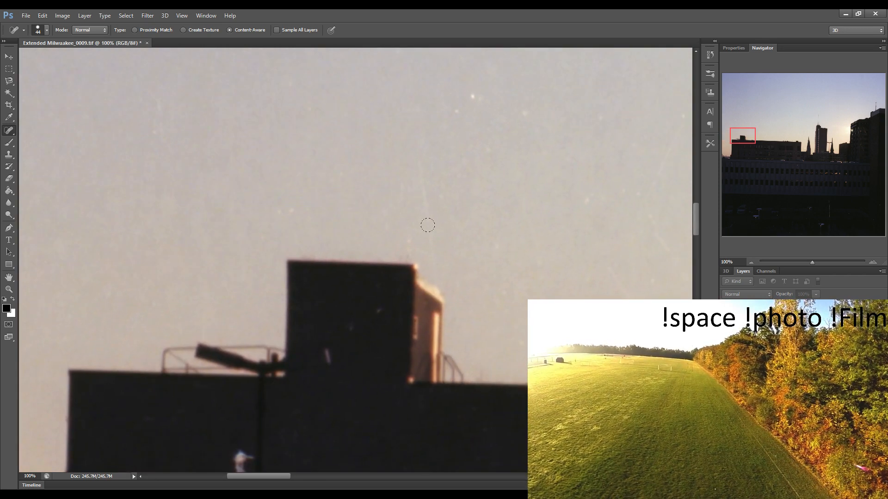
pyautogui.moveTo(439, 269); pyautogui.dragTo(419, 146)
pyautogui.moveTo(451, 116); pyautogui.dragTo(475, 98)
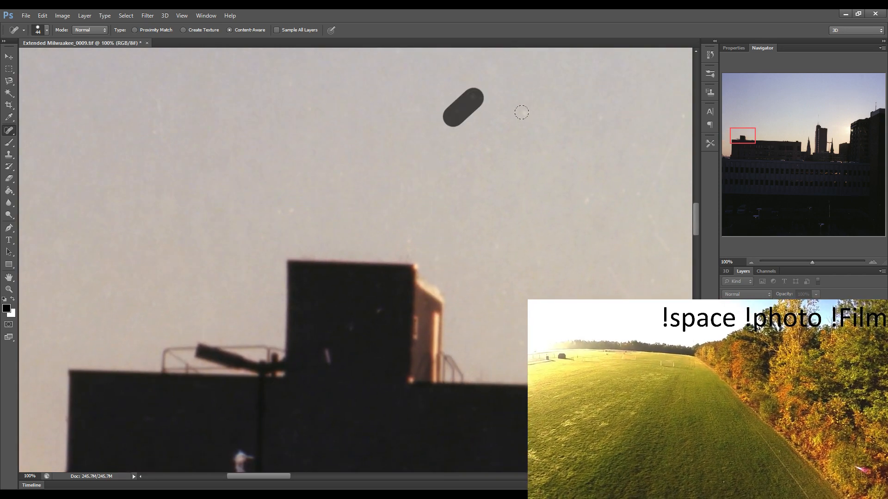
pyautogui.moveTo(596, 119); pyautogui.dragTo(528, 116)
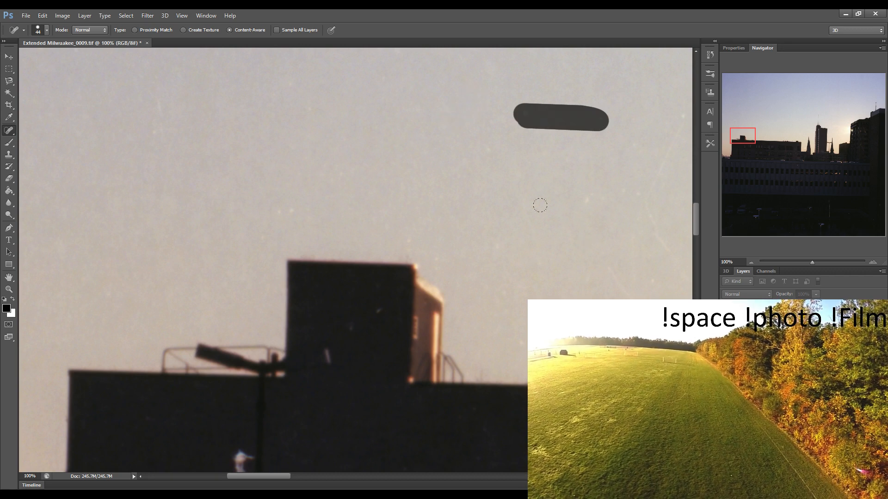
pyautogui.click(564, 206)
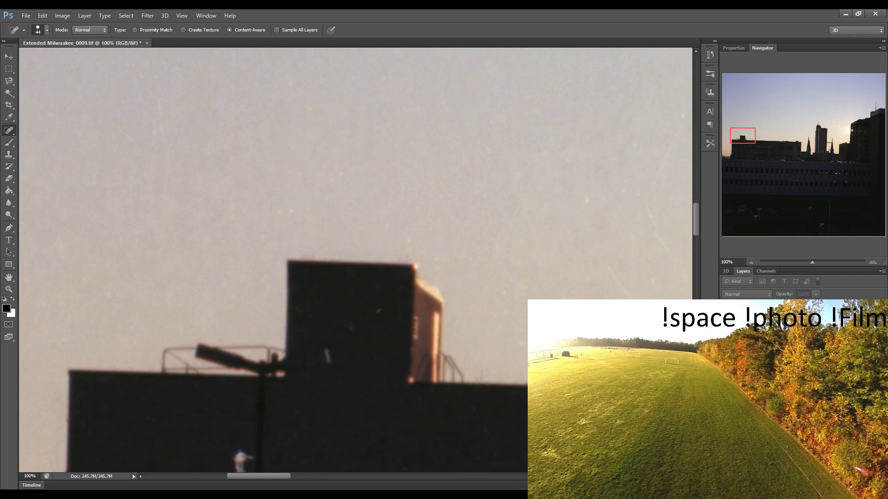
pyautogui.moveTo(597, 252)
pyautogui.mouseDown()
pyautogui.moveTo(640, 301)
pyautogui.moveTo(653, 218)
pyautogui.mouseUp()
pyautogui.moveTo(675, 257); pyautogui.dragTo(650, 206)
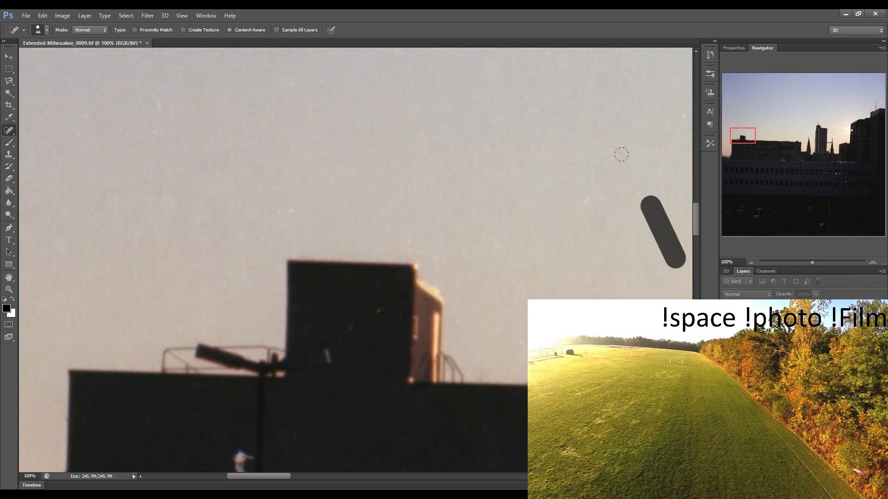
# Heal the specks above the long flat roof, plus the forked curved scratch and the faint vertical one in that sky
pyautogui.moveTo(588, 198); pyautogui.dragTo(579, 200)
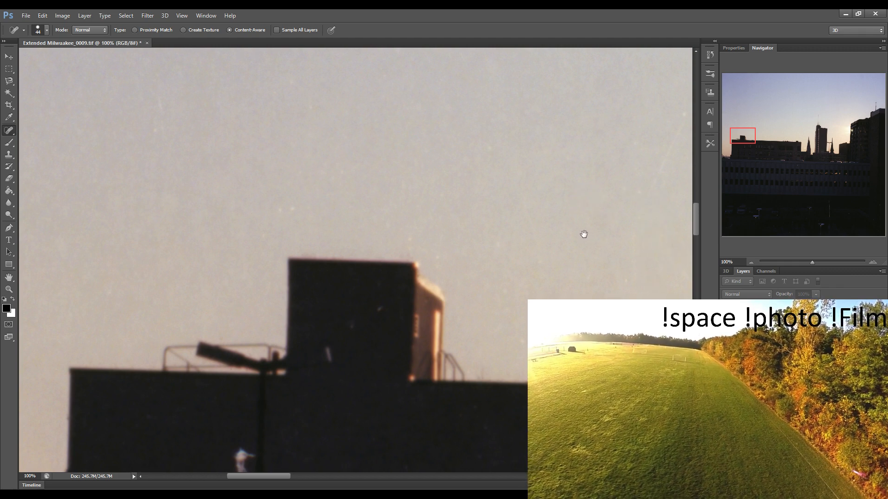
pyautogui.moveTo(383, 214); pyautogui.dragTo(215, 227)
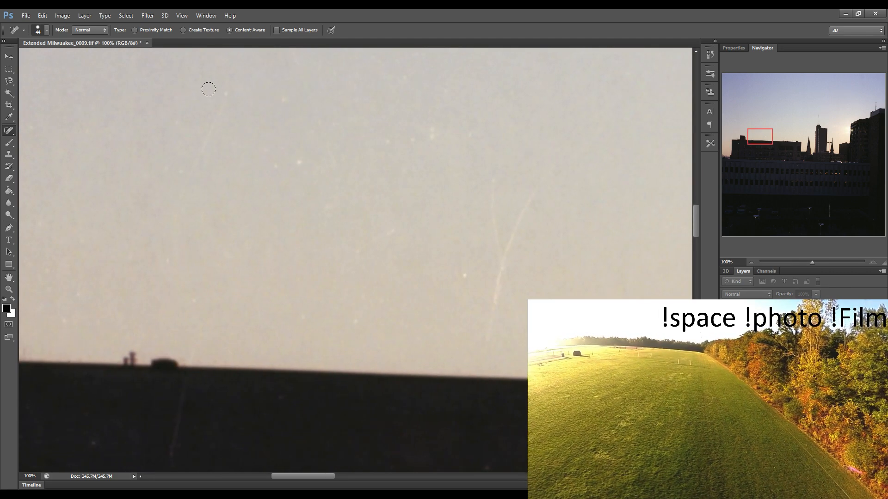
pyautogui.click(226, 91)
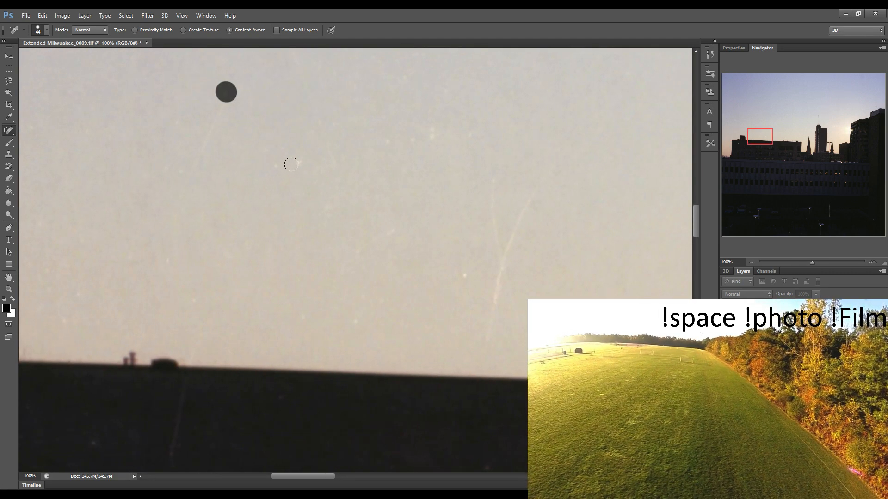
pyautogui.moveTo(309, 200); pyautogui.dragTo(272, 164)
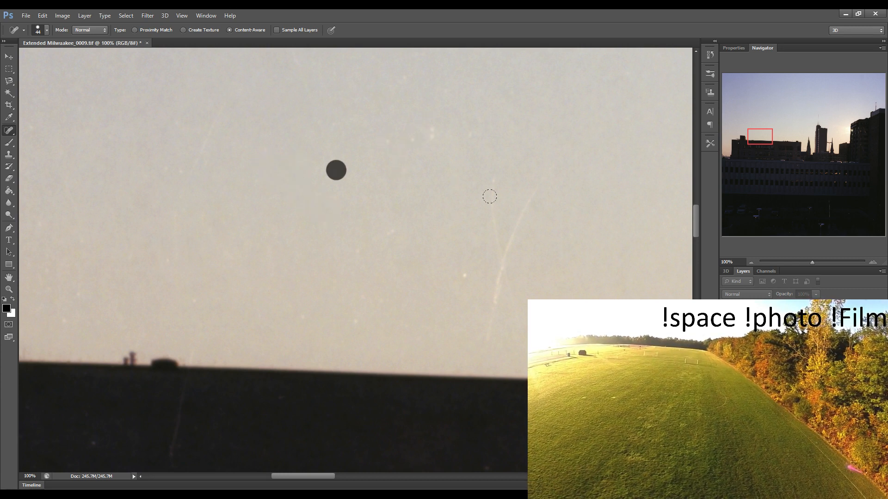
pyautogui.moveTo(499, 257)
pyautogui.mouseDown()
pyautogui.moveTo(536, 185)
pyautogui.moveTo(482, 310)
pyautogui.moveTo(389, 149)
pyautogui.mouseUp()
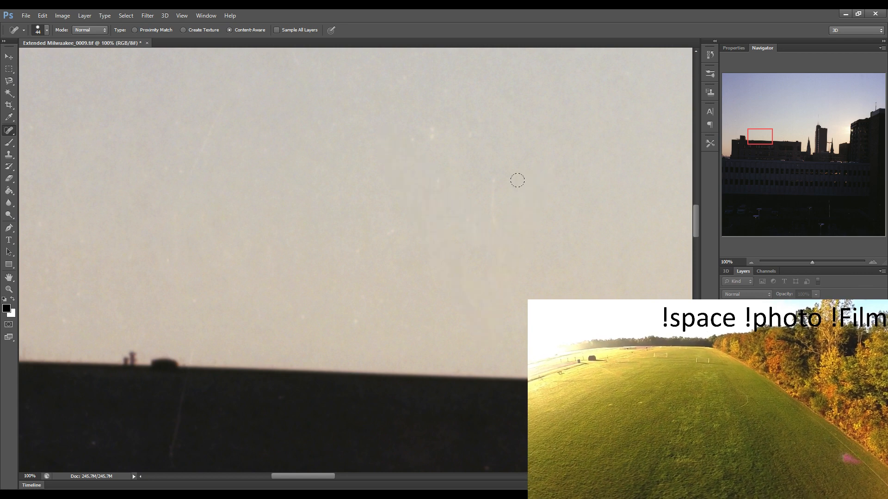
pyautogui.moveTo(416, 135); pyautogui.dragTo(436, 130)
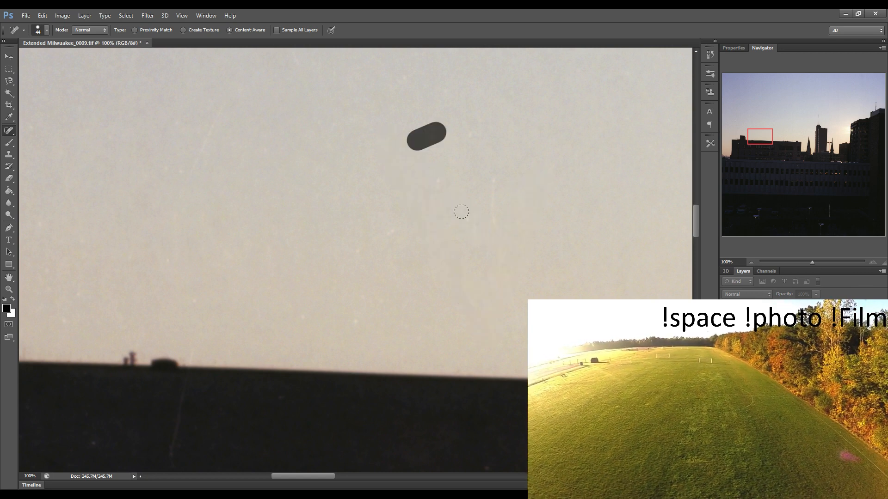
pyautogui.moveTo(440, 178); pyautogui.dragTo(474, 243)
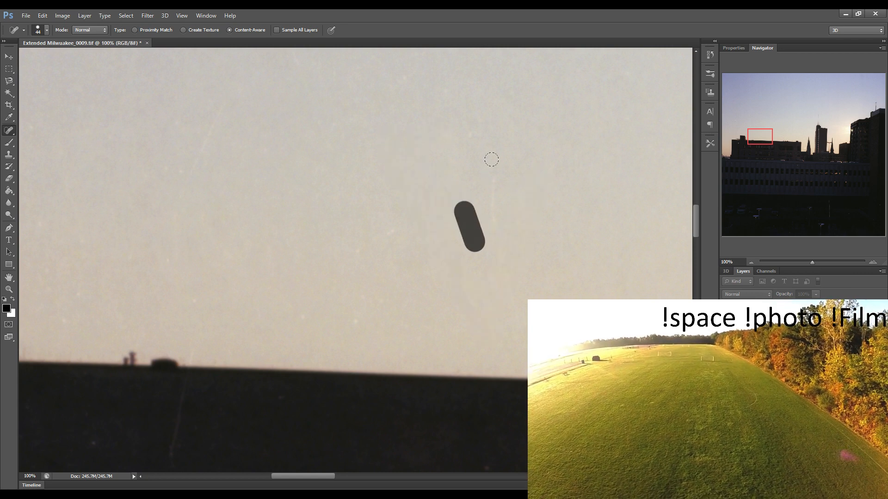
pyautogui.moveTo(495, 171); pyautogui.dragTo(494, 231)
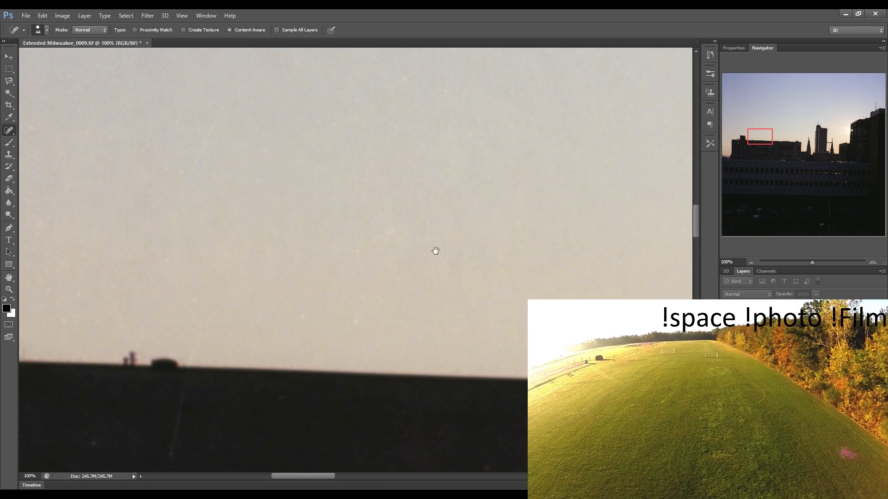
# Remove the small mark on the dark roof, the nearby sky specks and the long diagonal scratch crossing the rooftop railing
pyautogui.moveTo(436, 251); pyautogui.dragTo(199, 252)
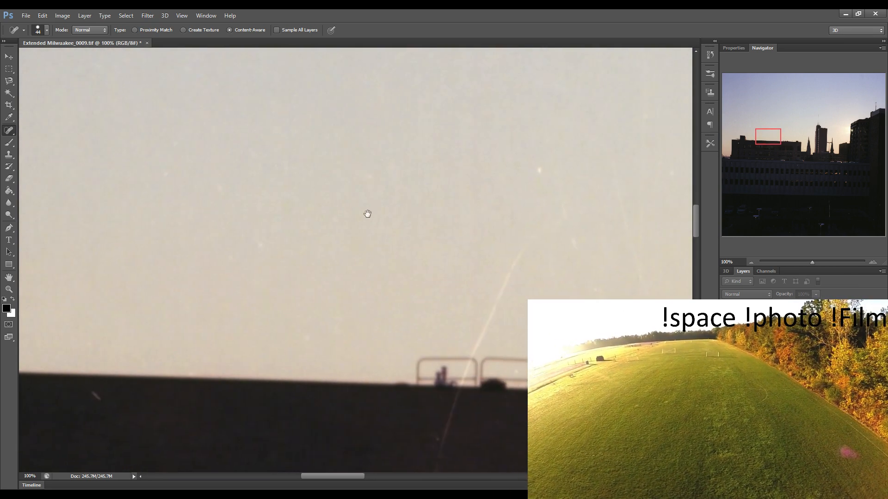
pyautogui.click(76, 396)
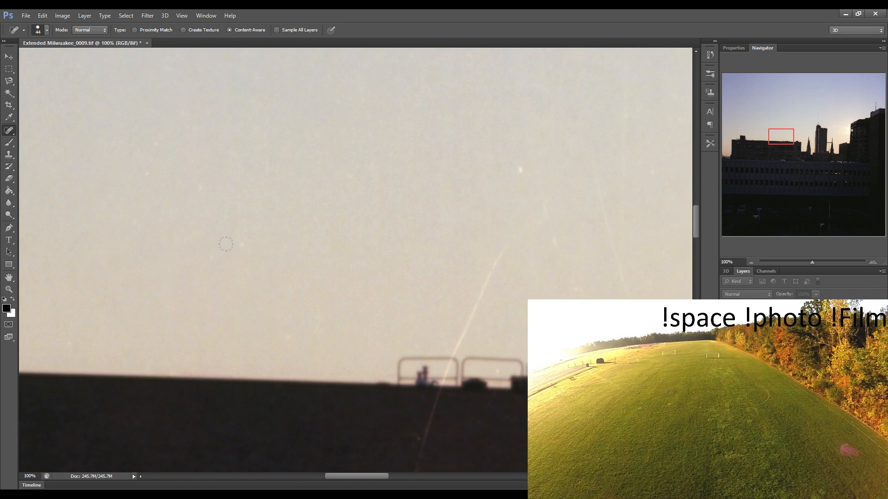
pyautogui.click(241, 241)
pyautogui.moveTo(278, 322); pyautogui.dragTo(286, 338)
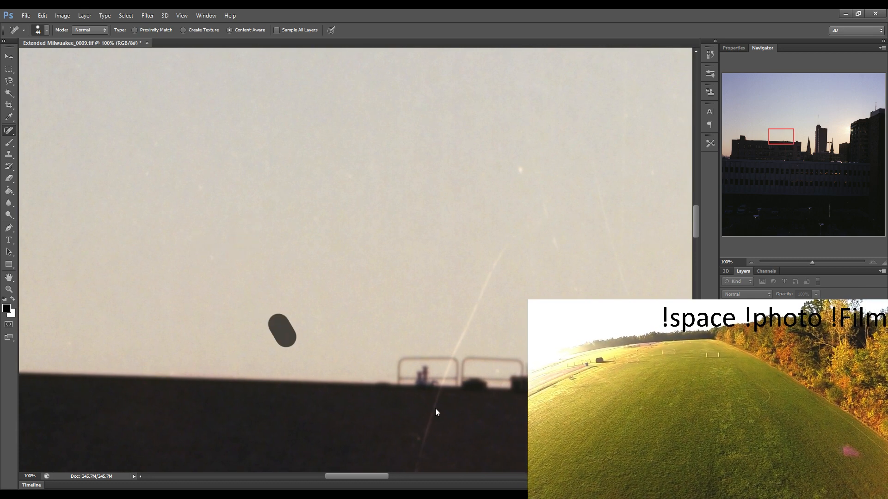
pyautogui.moveTo(423, 436)
pyautogui.mouseDown()
pyautogui.moveTo(468, 315)
pyautogui.moveTo(521, 230)
pyautogui.mouseUp()
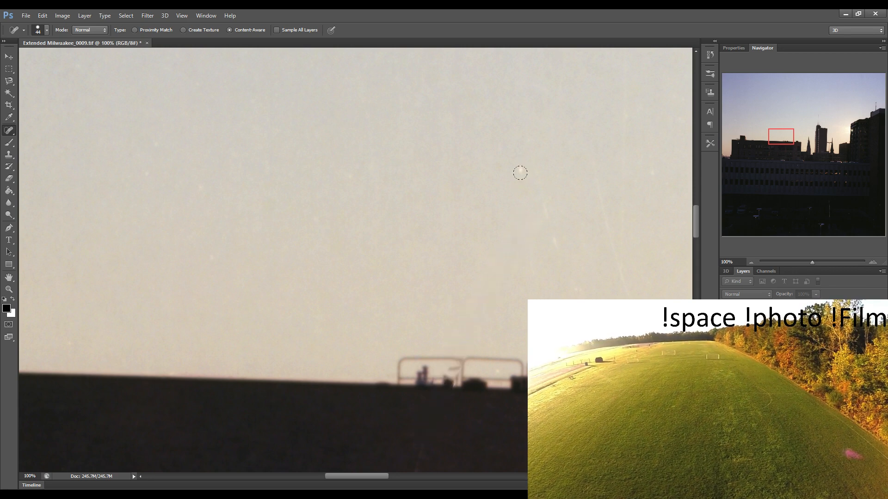
pyautogui.click(521, 170)
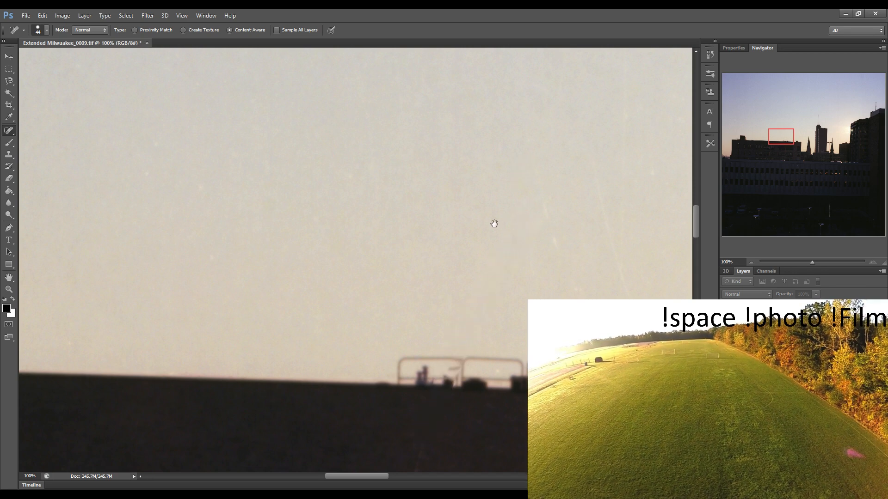
# Heal the long scratches left of the twin church spires, the surrounding specks and the bright crescent mark near the tower
pyautogui.moveTo(493, 223); pyautogui.dragTo(310, 226)
pyautogui.moveTo(631, 216); pyautogui.dragTo(363, 206)
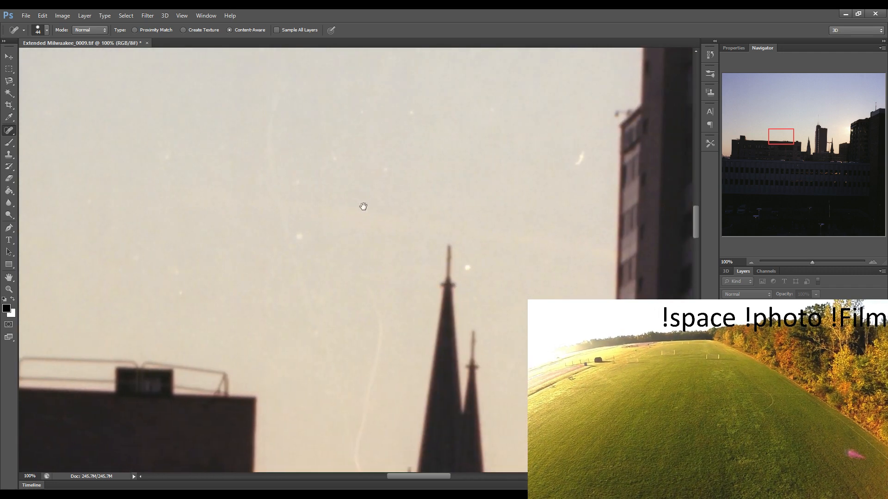
pyautogui.moveTo(282, 77)
pyautogui.mouseDown()
pyautogui.moveTo(271, 154)
pyautogui.moveTo(343, 421)
pyautogui.mouseUp()
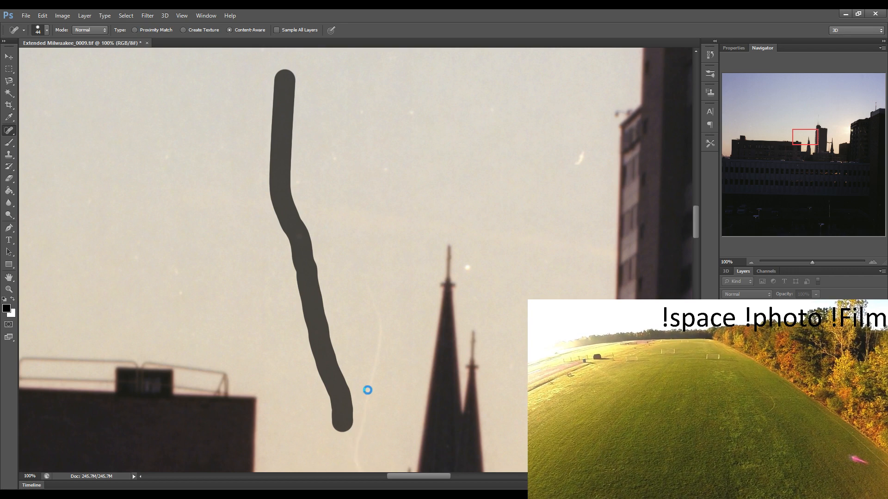
pyautogui.moveTo(356, 467); pyautogui.dragTo(378, 305)
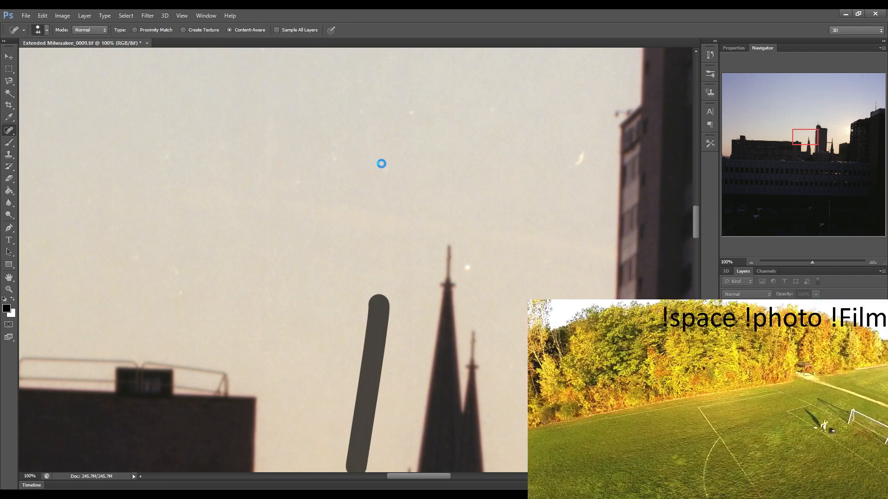
pyautogui.moveTo(334, 139); pyautogui.dragTo(382, 172)
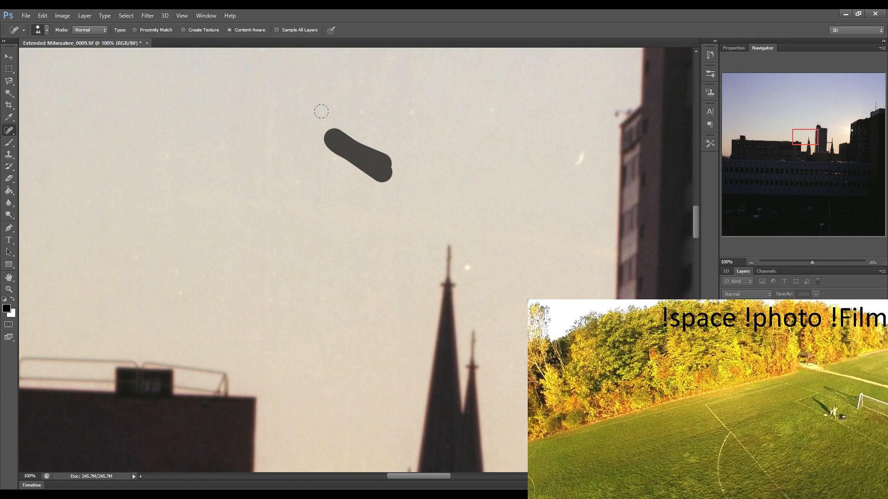
pyautogui.click(410, 111)
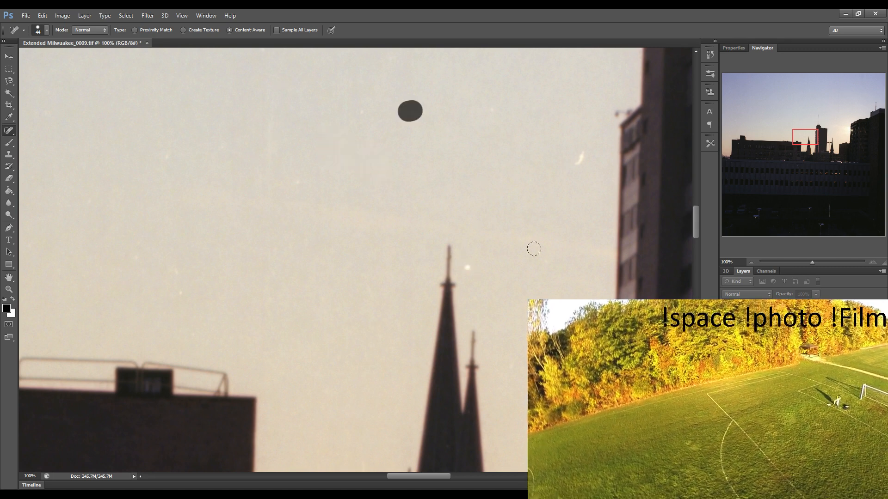
pyautogui.click(470, 269)
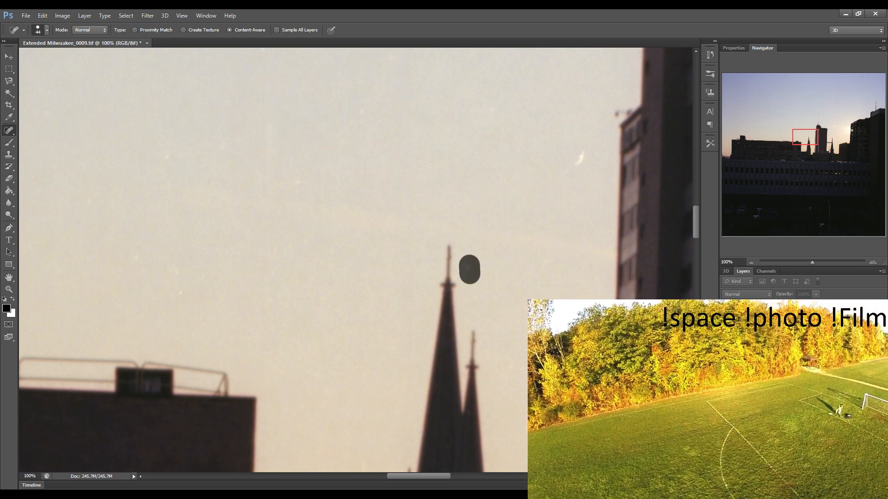
pyautogui.moveTo(580, 149); pyautogui.dragTo(570, 170)
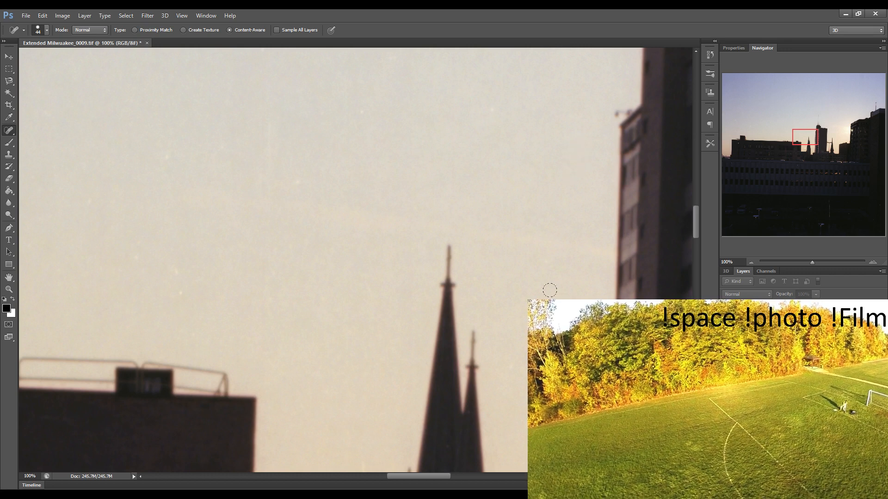
# Heal the light specks in the sky around the single church spire, between the tall tower and the low building
pyautogui.moveTo(527, 273); pyautogui.dragTo(262, 279)
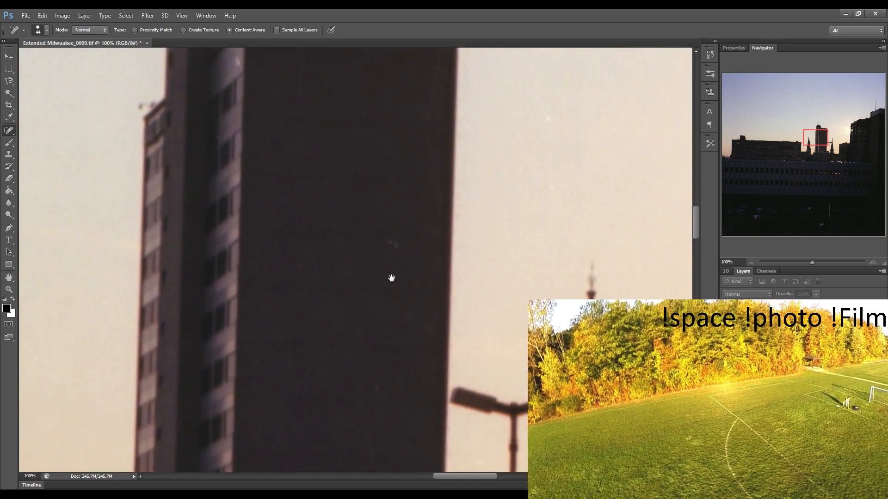
pyautogui.moveTo(614, 276); pyautogui.dragTo(392, 274)
pyautogui.moveTo(428, 228); pyautogui.dragTo(343, 233)
pyautogui.moveTo(241, 118); pyautogui.dragTo(241, 130)
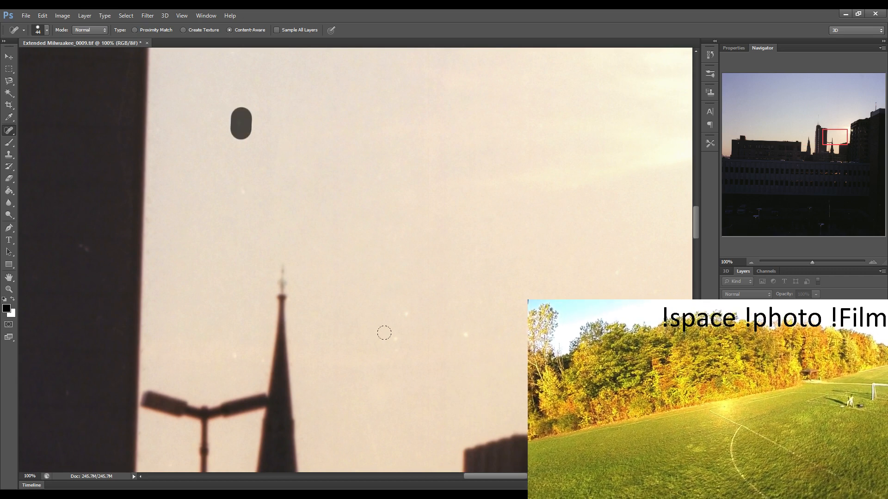
pyautogui.moveTo(388, 335); pyautogui.dragTo(395, 341)
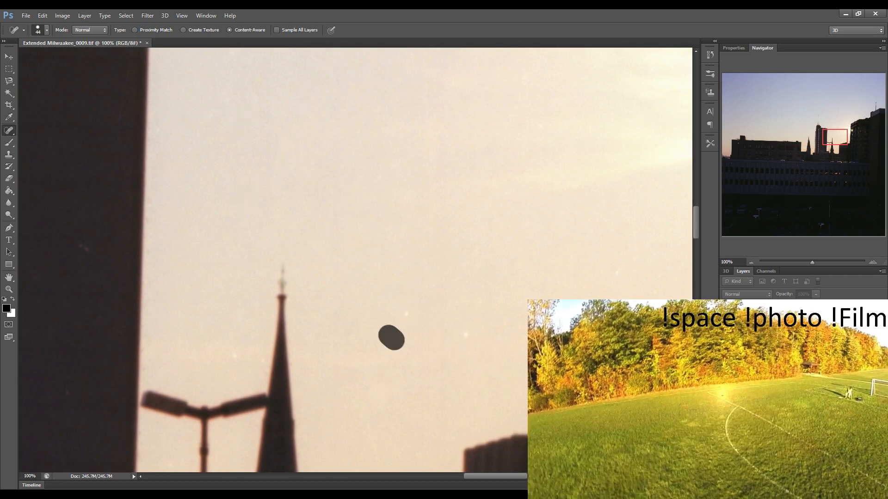
pyautogui.click(407, 312)
pyautogui.click(467, 336)
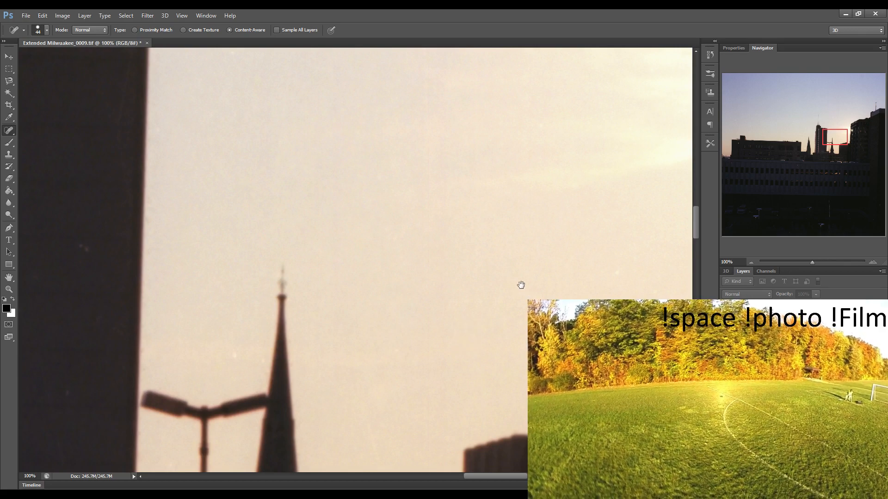
# Heal the two long wavy scratches and the small speck on the dark high-rise facade near the photo's edge
pyautogui.hscroll(5, 350, 268)
pyautogui.hscroll(5, 333, 280)
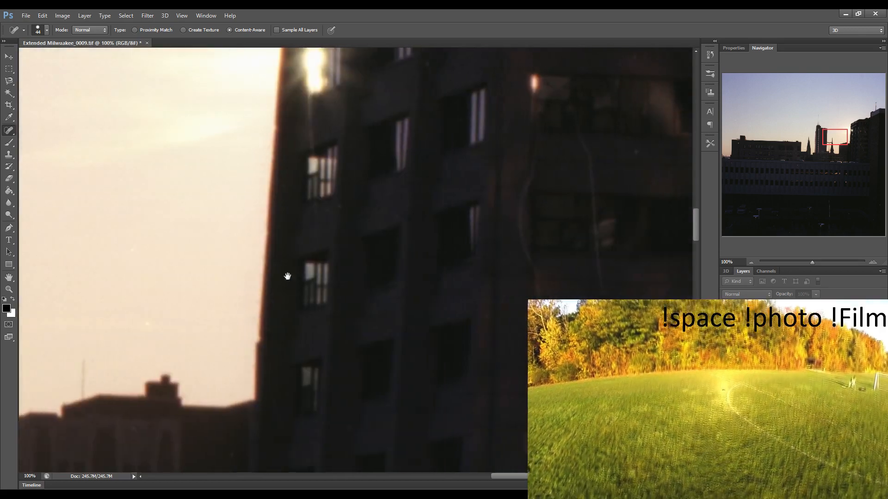
pyautogui.hscroll(5, 320, 282)
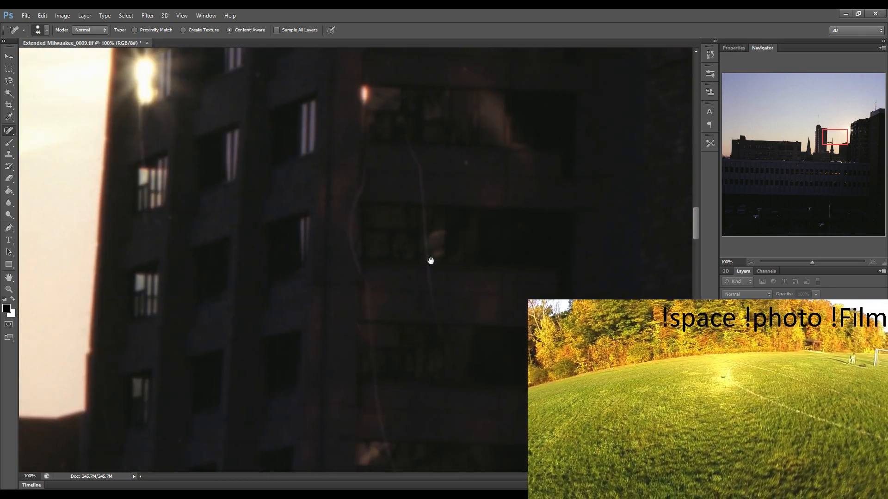
pyautogui.moveTo(362, 458); pyautogui.dragTo(386, 414)
pyautogui.moveTo(351, 187); pyautogui.dragTo(368, 326)
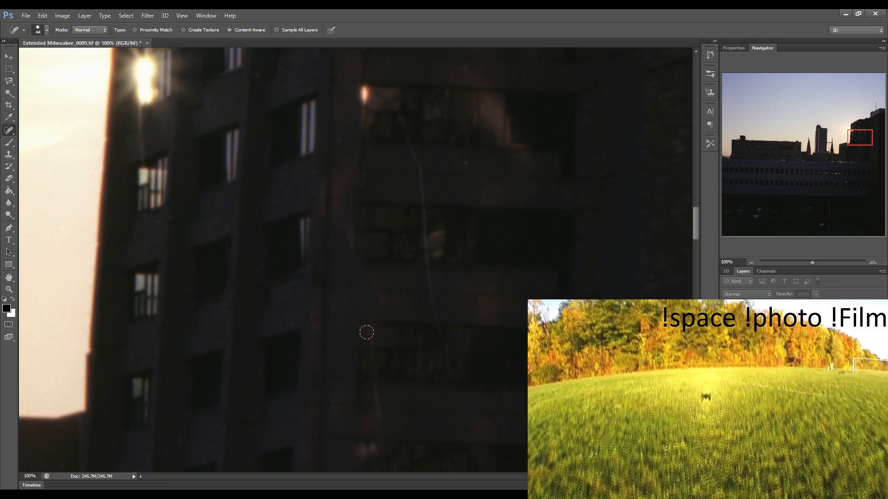
pyautogui.moveTo(369, 329); pyautogui.dragTo(373, 407)
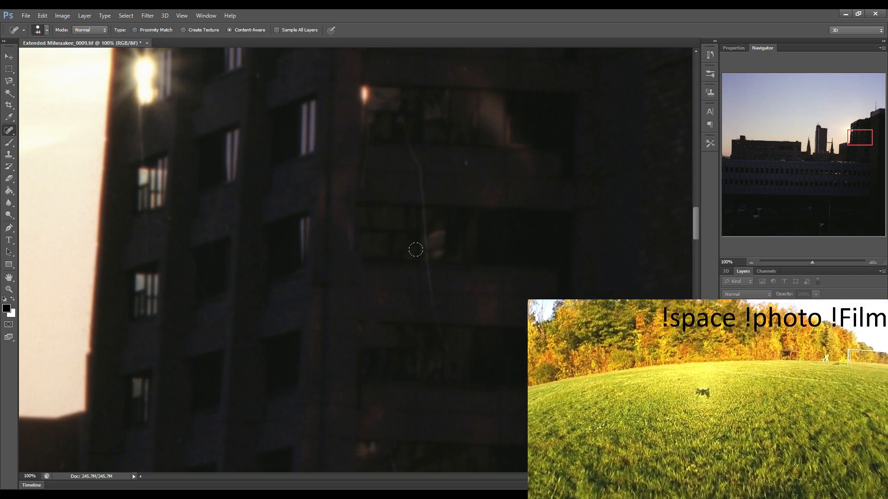
pyautogui.moveTo(417, 157); pyautogui.dragTo(432, 297)
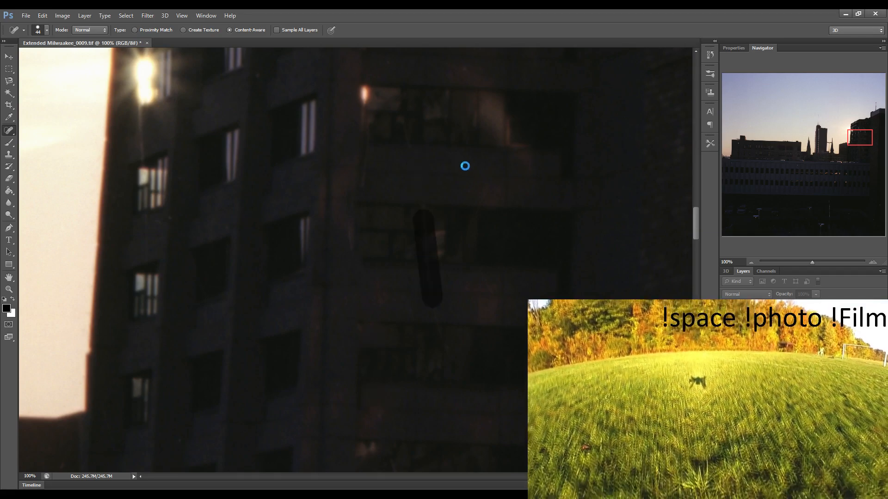
pyautogui.moveTo(463, 160)
pyautogui.mouseDown()
pyautogui.moveTo(468, 258)
pyautogui.moveTo(291, 262)
pyautogui.mouseUp()
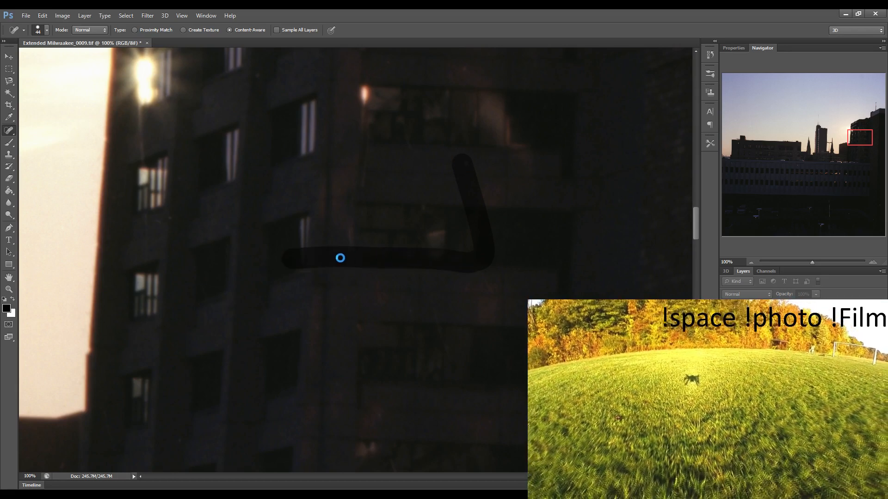
pyautogui.moveTo(433, 266); pyautogui.dragTo(324, 267)
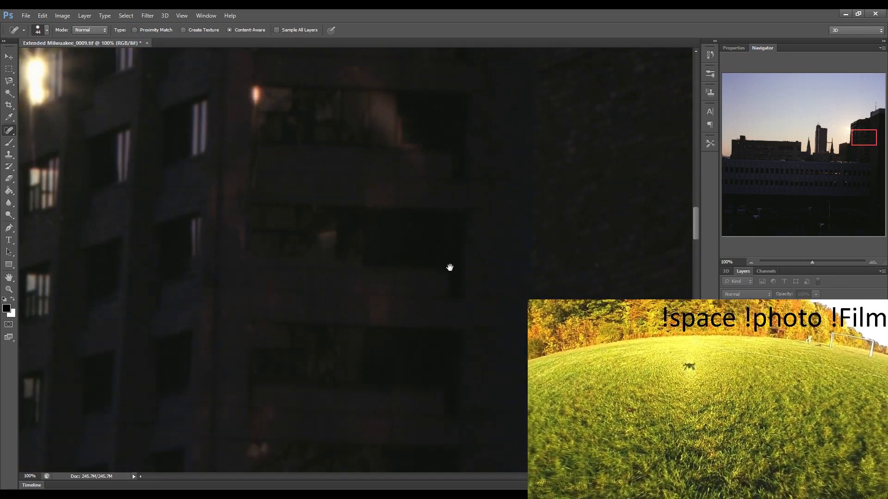
pyautogui.moveTo(410, 265); pyautogui.dragTo(279, 253)
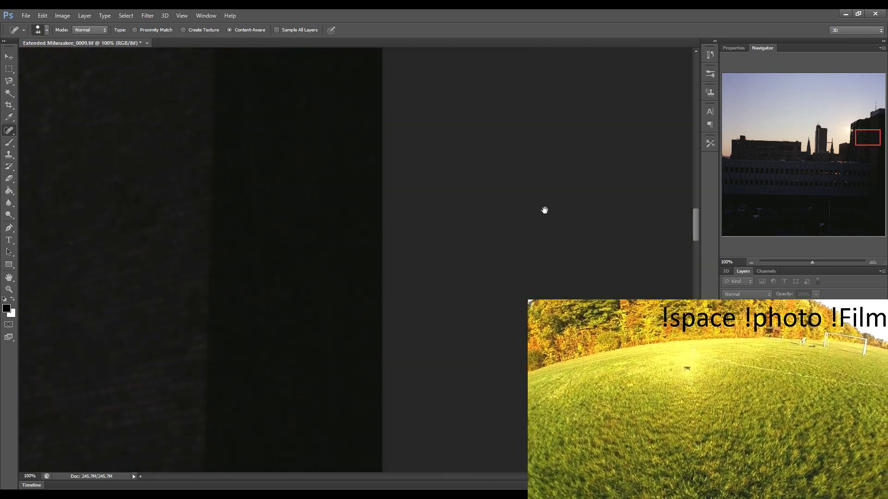
# Start the next row, healing the yellow sky specks beside the dark building, the white blotch above its window and the small wall speck
pyautogui.click(724, 151)
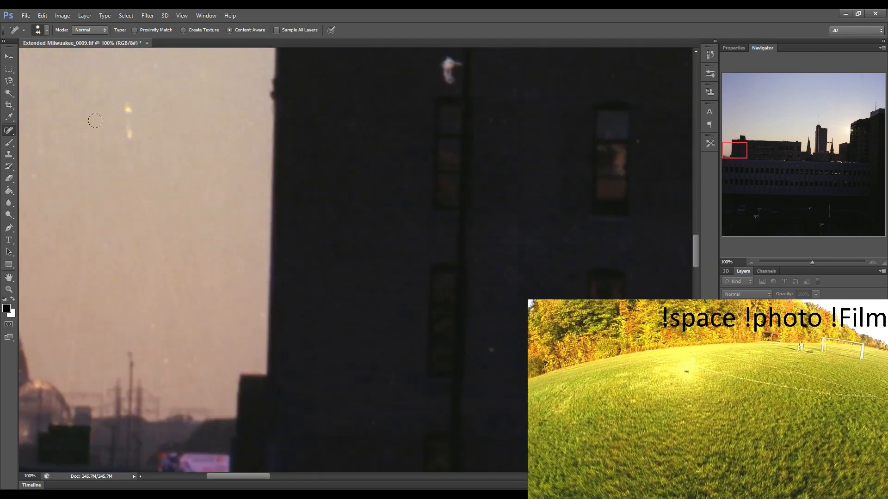
pyautogui.click(126, 107)
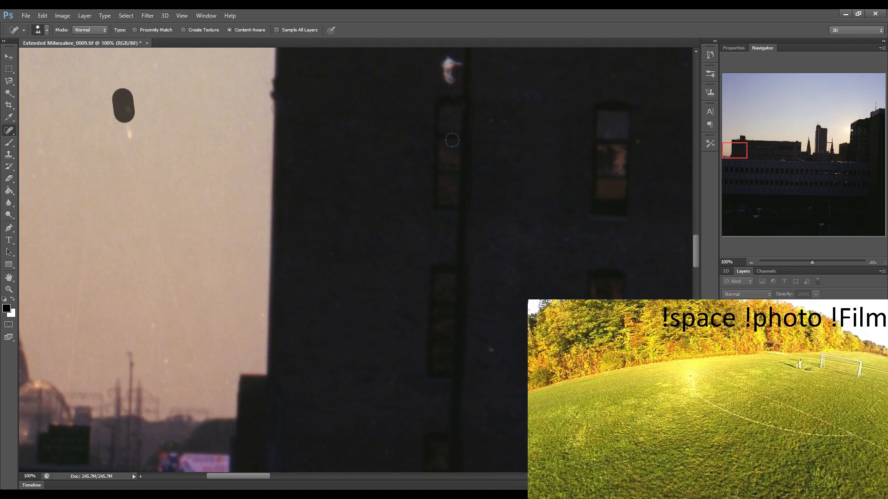
pyautogui.click(446, 82)
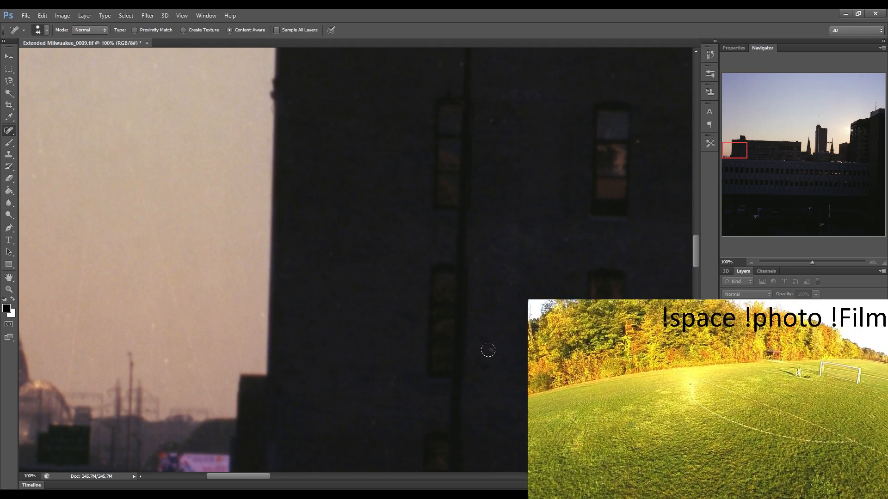
pyautogui.click(490, 353)
# Heal the faint specks on the dark brick facade between the window rows and the bright dot at a window's upper corner
pyautogui.press('space')
pyautogui.moveTo(409, 298); pyautogui.dragTo(344, 296)
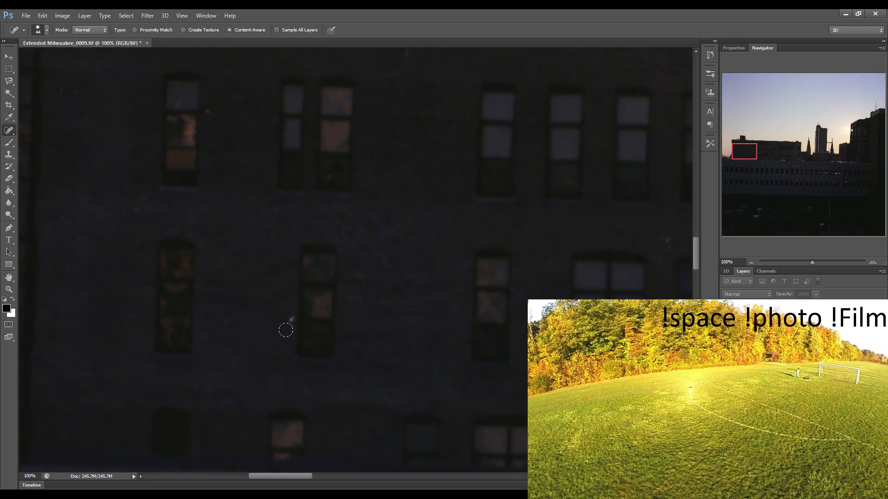
pyautogui.moveTo(265, 276); pyautogui.dragTo(194, 271)
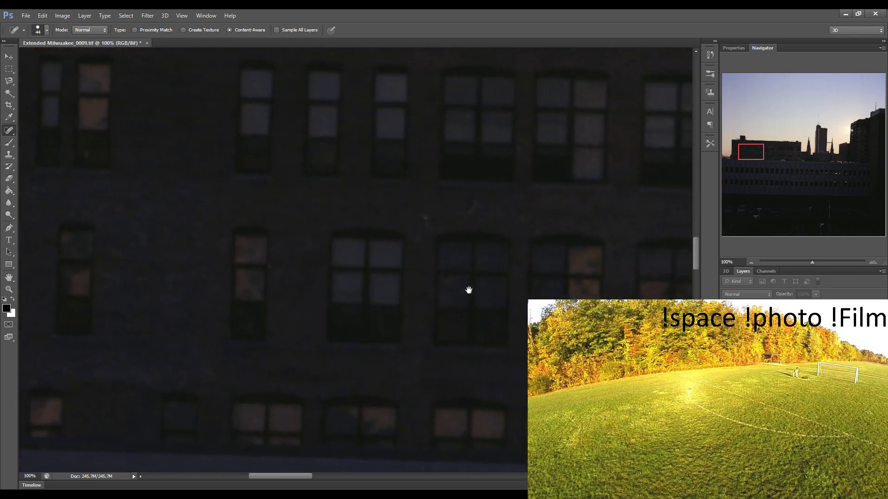
pyautogui.moveTo(391, 215); pyautogui.dragTo(517, 290)
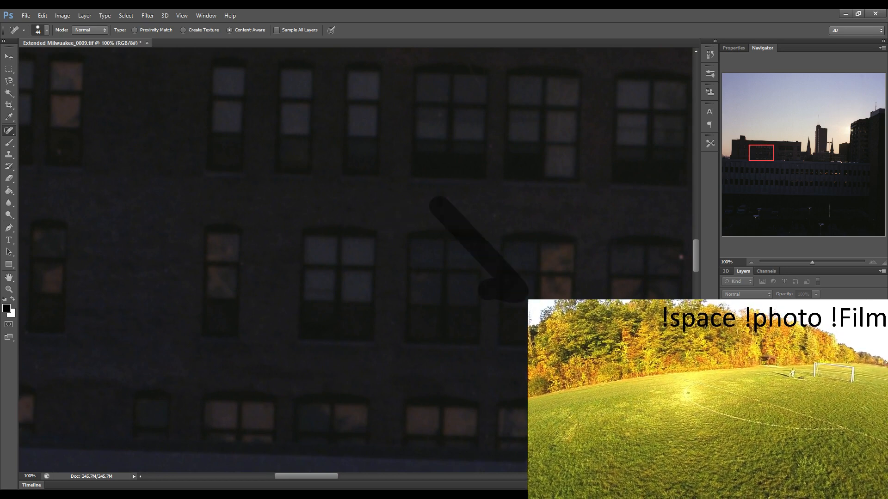
pyautogui.hscroll(5, 505, 307)
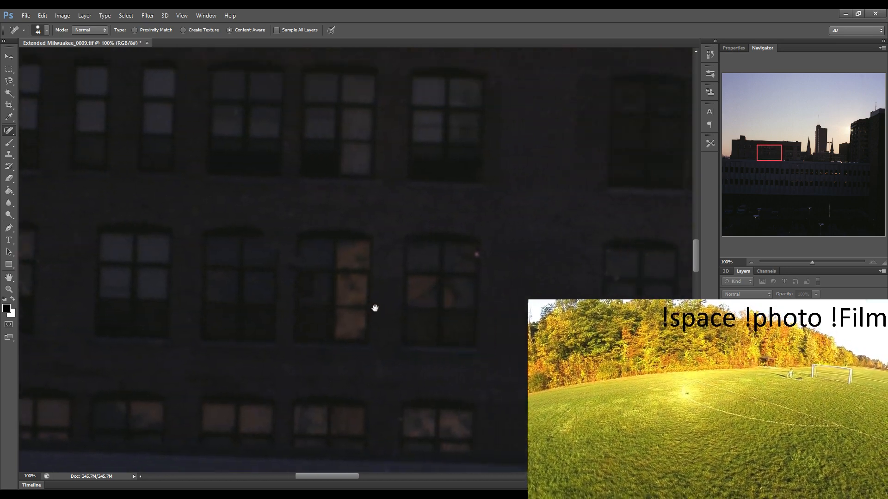
pyautogui.click(434, 260)
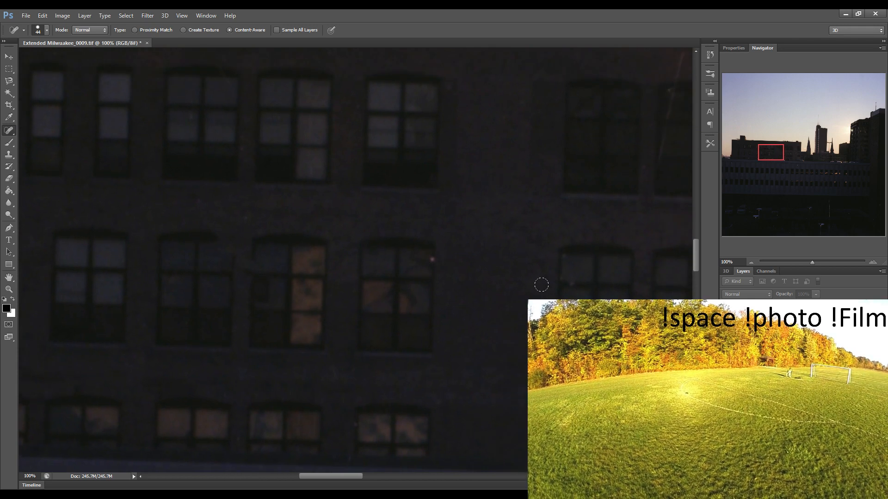
pyautogui.click(567, 280)
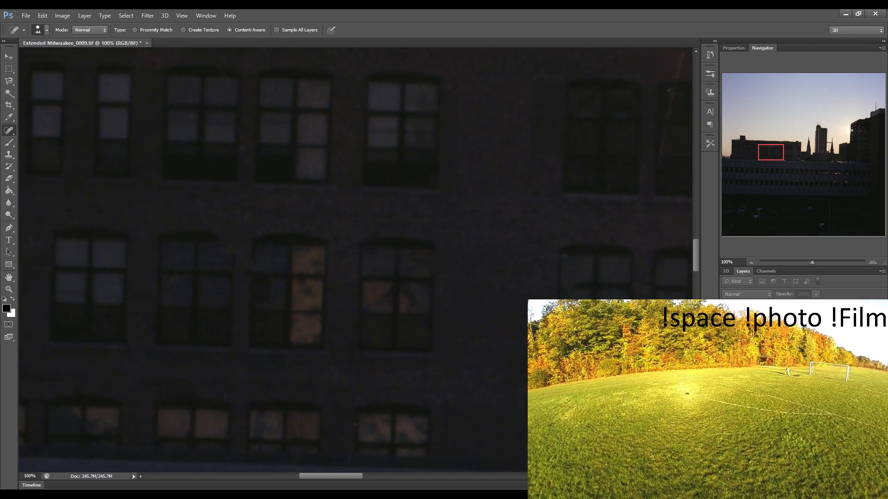
# Remove the white blotch on the arched window above the parked vehicles and the pink spot on the brick wall beside it
pyautogui.hscroll(8, 404, 359)
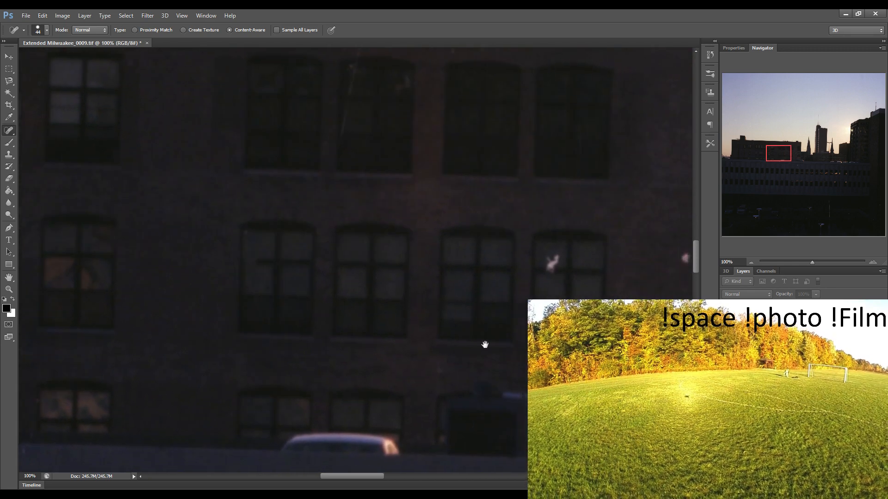
pyautogui.click(486, 257)
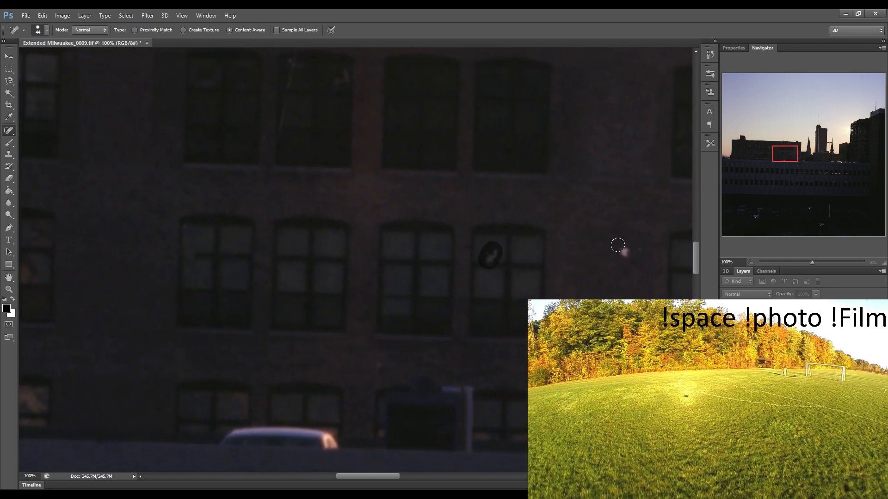
pyautogui.click(624, 252)
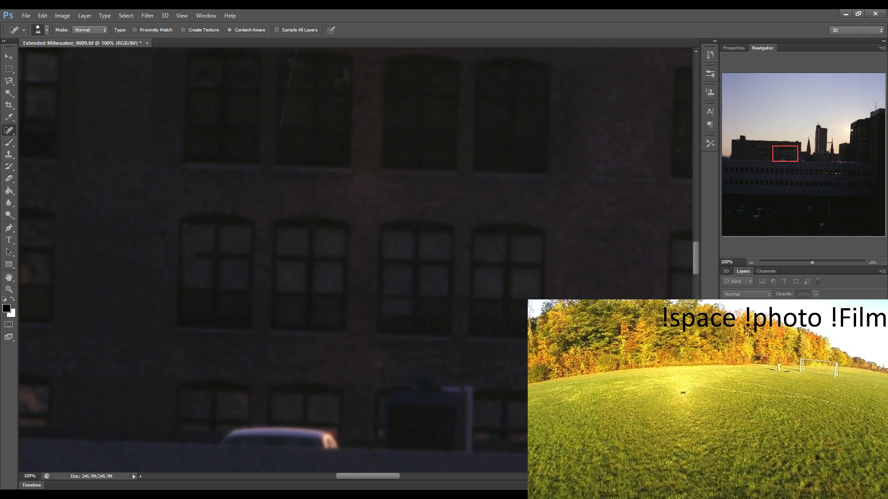
# Heal the bright yellow angled scratch and the thin hair in the sky between the brick building and the church tower
pyautogui.hscroll(6, 506, 341)
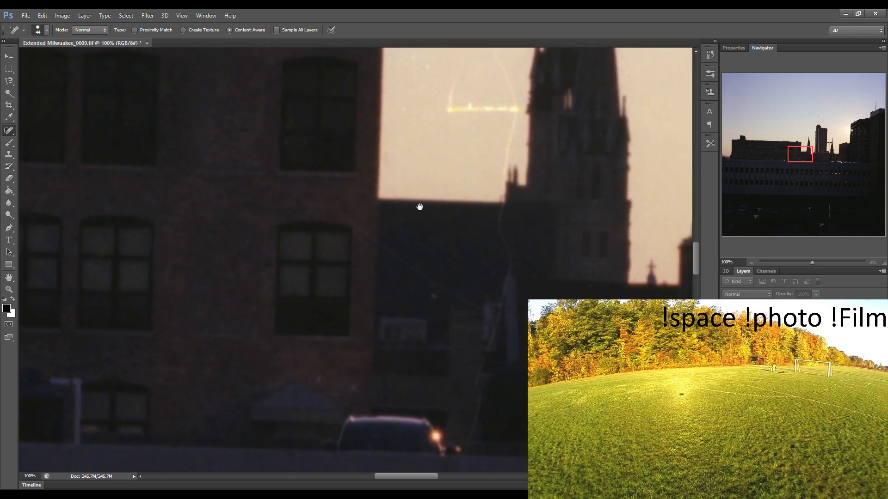
pyautogui.scroll(3, 416, 218)
pyautogui.hscroll(1, 416, 218)
pyautogui.moveTo(471, 61)
pyautogui.mouseDown()
pyautogui.moveTo(492, 164)
pyautogui.moveTo(479, 205)
pyautogui.moveTo(476, 148)
pyautogui.moveTo(432, 156)
pyautogui.moveTo(440, 129)
pyautogui.mouseUp()
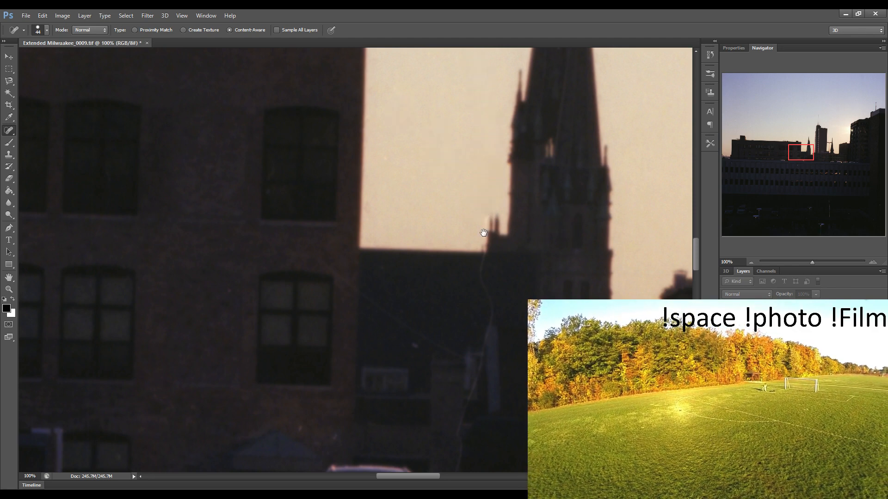
# Heal the bright specks on the tall tower and the lower building, plus the round white spot in the sky near the lamp pole
pyautogui.moveTo(483, 233); pyautogui.dragTo(319, 222)
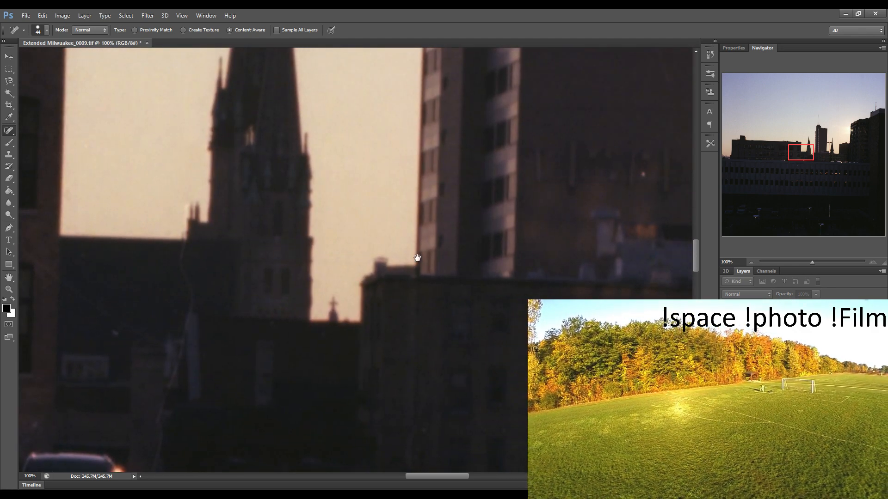
pyautogui.moveTo(455, 258); pyautogui.dragTo(221, 258)
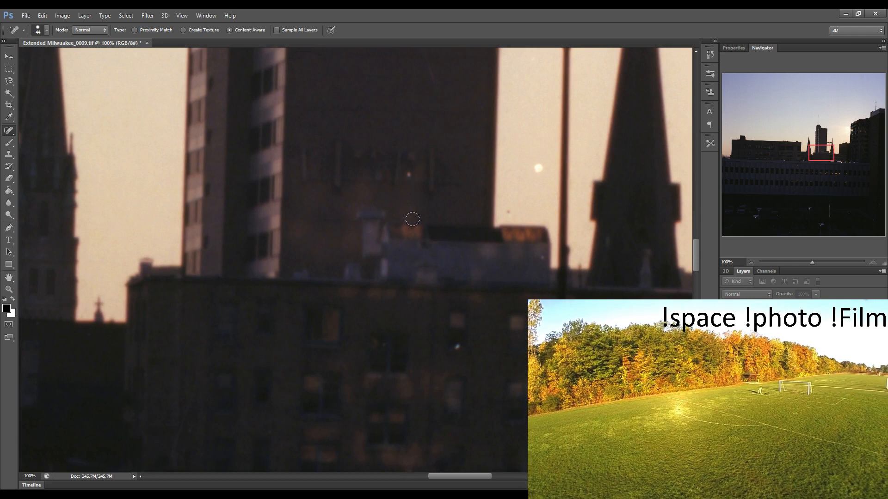
pyautogui.moveTo(458, 345); pyautogui.dragTo(410, 174)
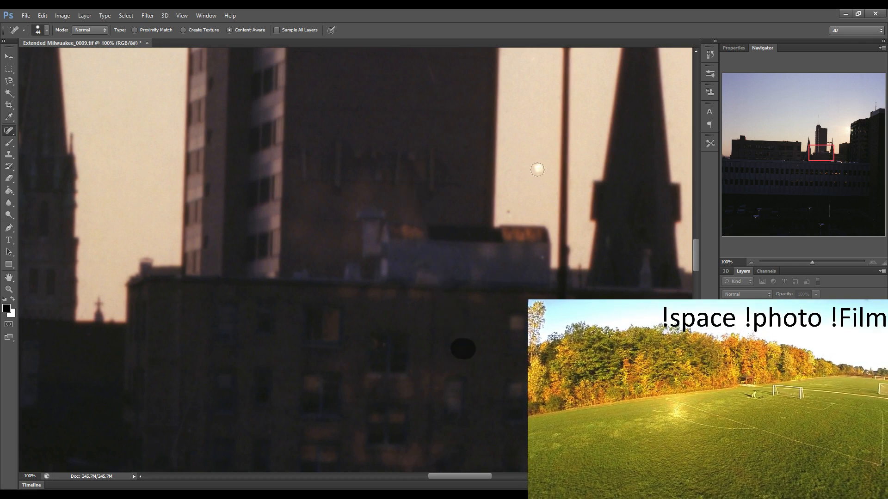
pyautogui.moveTo(537, 169); pyautogui.dragTo(539, 165)
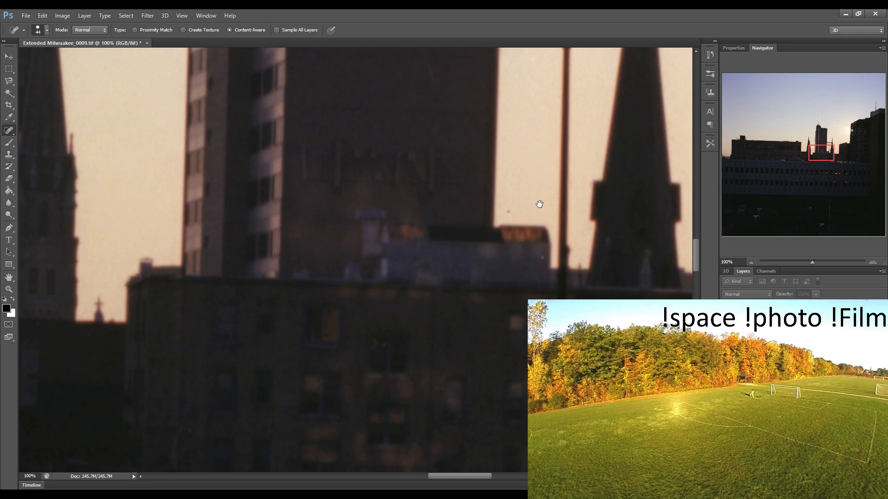
# Heal the bright speck at the low building's end window and the small speck on the dark facade beside it
pyautogui.moveTo(501, 210)
pyautogui.mouseDown()
pyautogui.moveTo(405, 207)
pyautogui.moveTo(299, 217)
pyautogui.mouseUp()
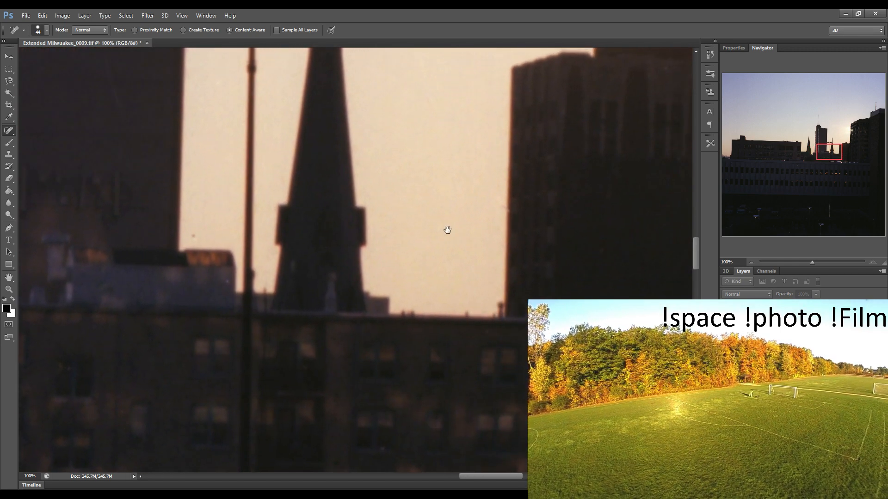
pyautogui.moveTo(464, 236); pyautogui.dragTo(442, 219)
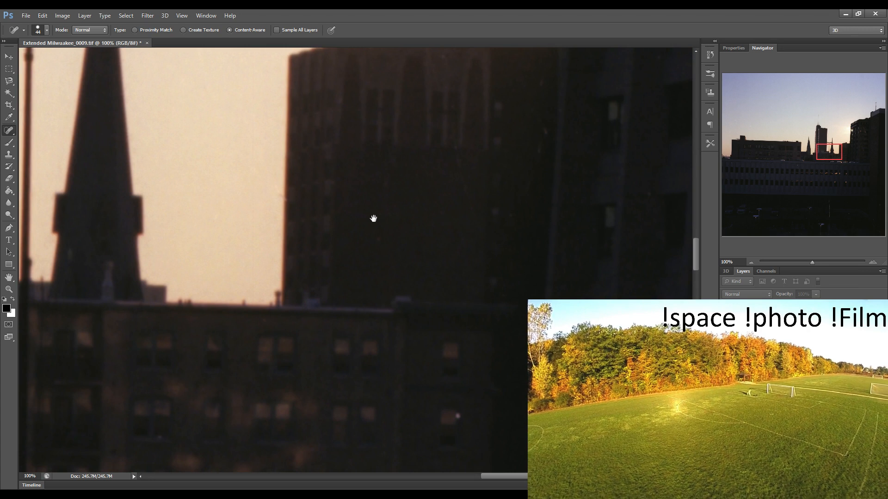
pyautogui.moveTo(373, 218); pyautogui.dragTo(345, 220)
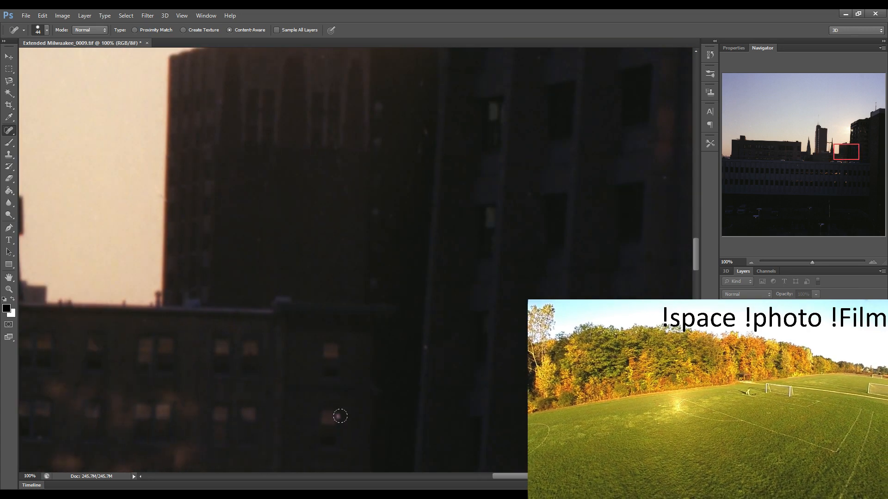
pyautogui.click(343, 416)
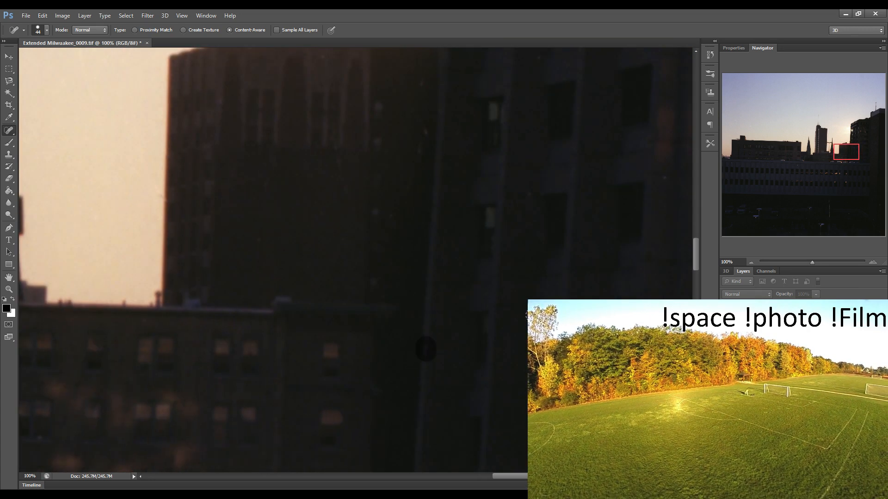
pyautogui.moveTo(576, 313); pyautogui.dragTo(317, 313)
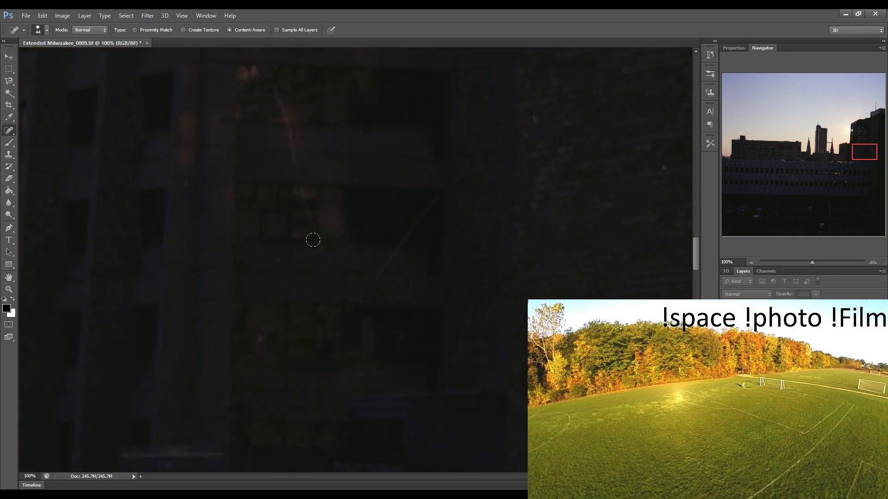
# Heal the long curved hair and the diagonal scratch across the dark building's window facade
pyautogui.moveTo(277, 92); pyautogui.dragTo(329, 268)
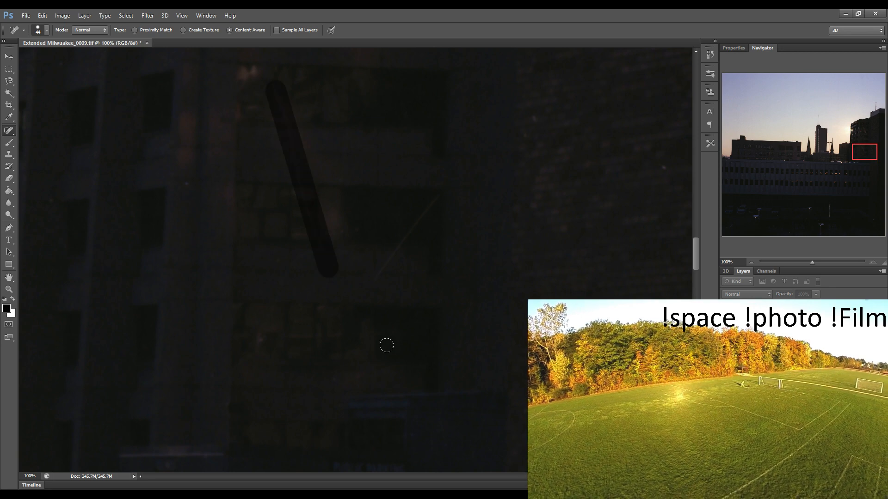
pyautogui.moveTo(441, 197); pyautogui.dragTo(371, 280)
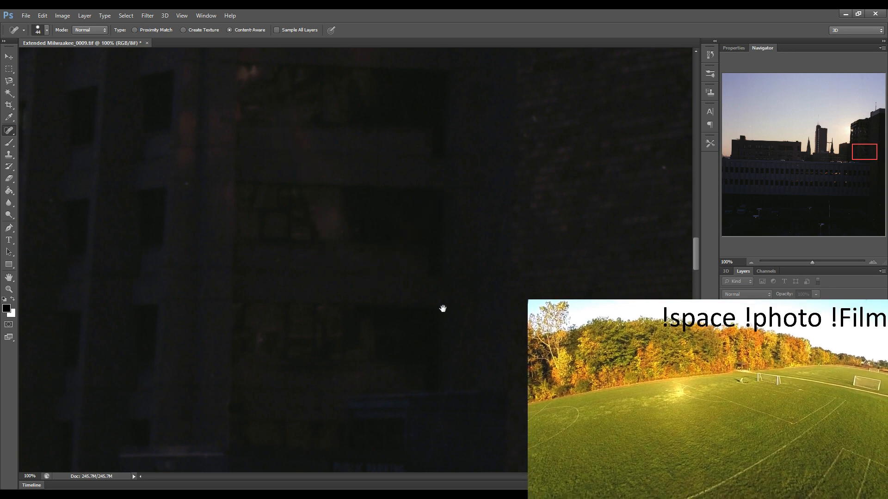
pyautogui.moveTo(421, 308); pyautogui.dragTo(363, 301)
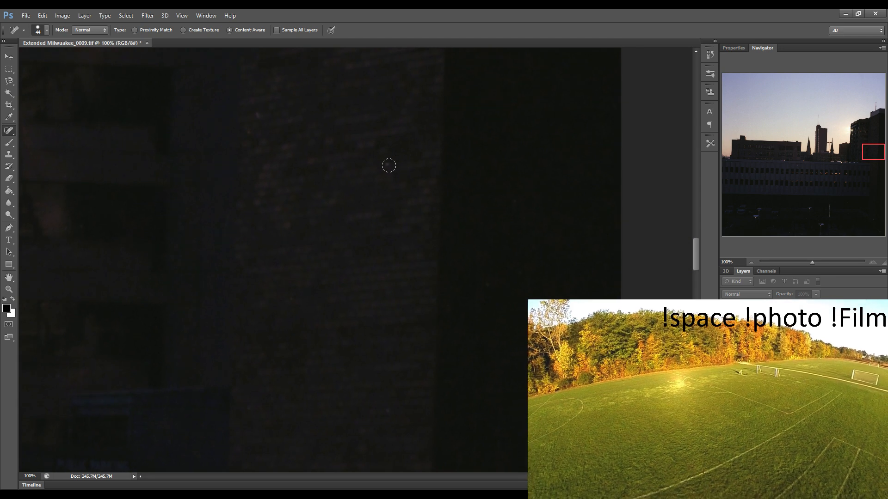
# Heal the short marks, loop-shaped hair, thin vertical scratch and small window streak along the left part of the long facade's upper window row
pyautogui.click(729, 176)
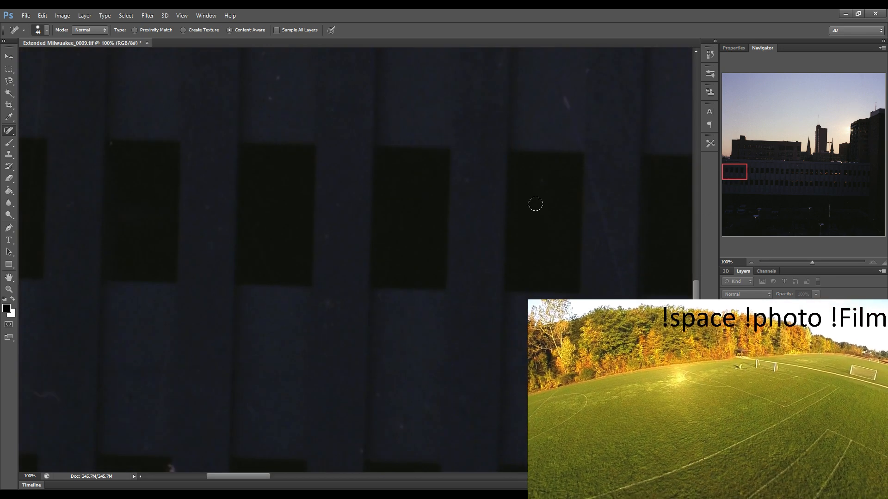
pyautogui.moveTo(553, 92); pyautogui.dragTo(567, 111)
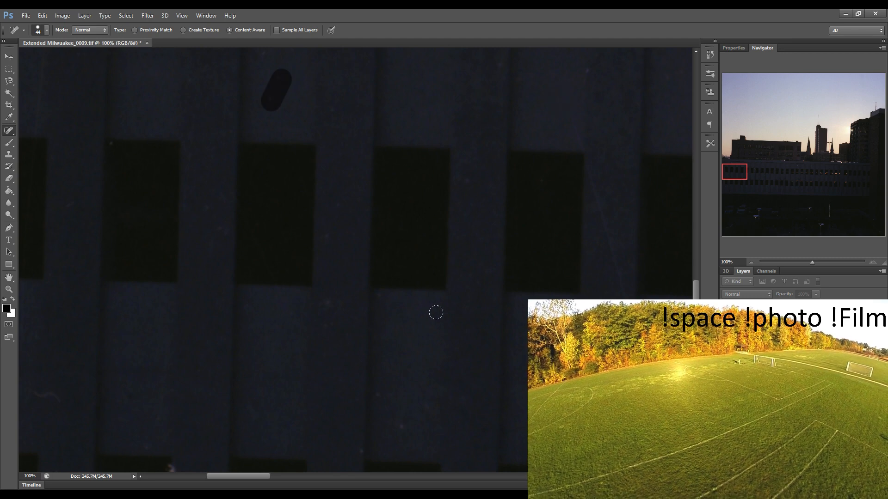
pyautogui.moveTo(444, 297); pyautogui.dragTo(307, 307)
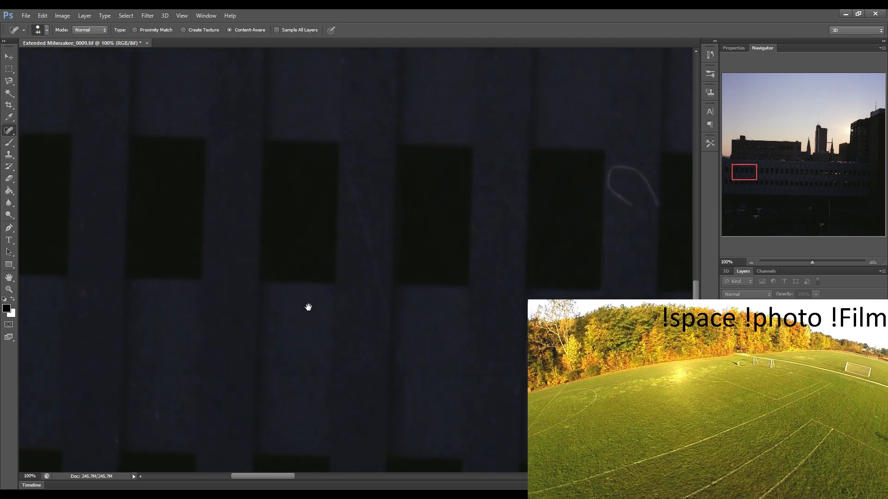
pyautogui.moveTo(572, 302); pyautogui.dragTo(223, 303)
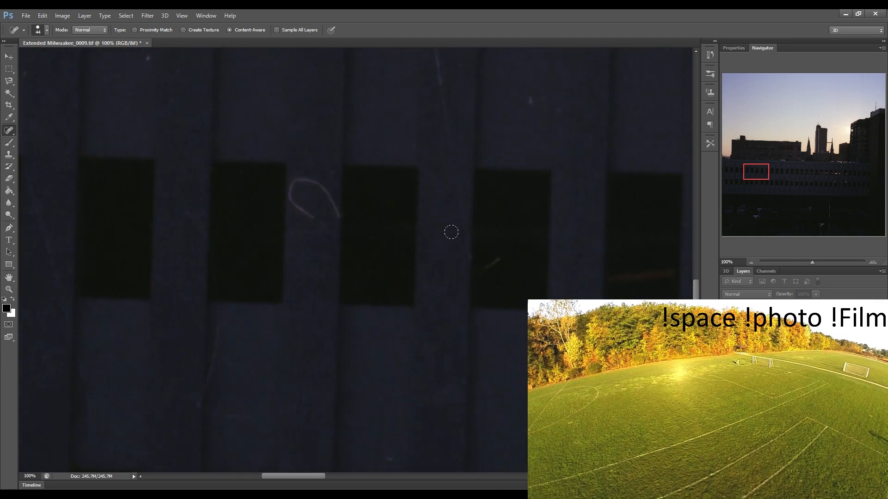
pyautogui.moveTo(311, 211)
pyautogui.mouseDown()
pyautogui.moveTo(294, 183)
pyautogui.moveTo(298, 210)
pyautogui.moveTo(302, 181)
pyautogui.moveTo(318, 188)
pyautogui.moveTo(340, 208)
pyautogui.mouseUp()
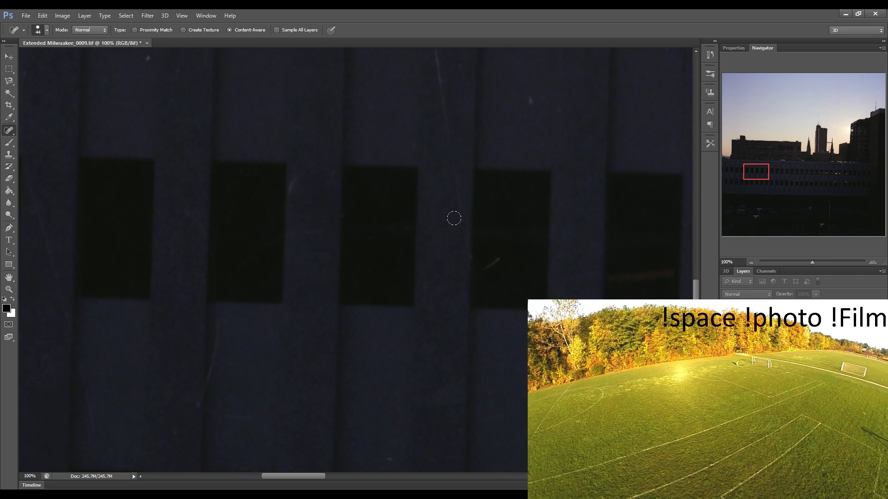
pyautogui.moveTo(432, 48); pyautogui.dragTo(460, 234)
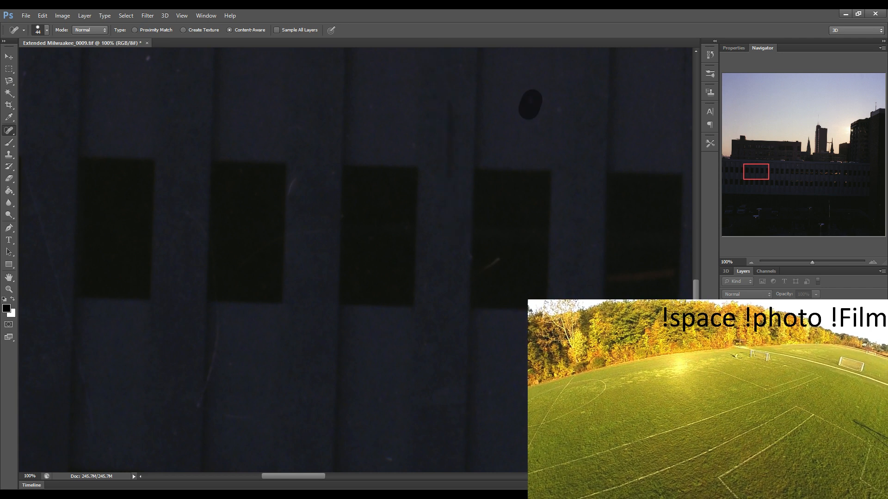
pyautogui.click(497, 266)
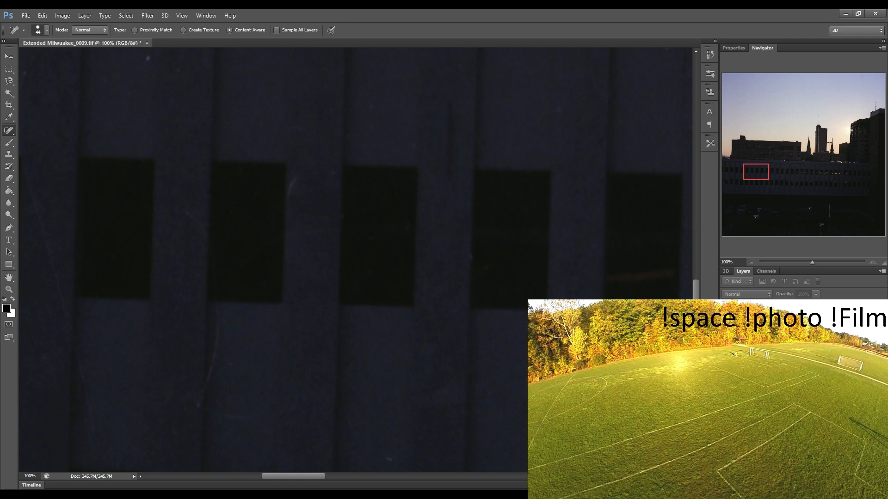
# Heal the bright speck, the wavy hairs and the short streak around the orange-lit windows in the middle of the long facade
pyautogui.moveTo(585, 283)
pyautogui.mouseDown()
pyautogui.moveTo(448, 272)
pyautogui.moveTo(200, 285)
pyautogui.moveTo(362, 291)
pyautogui.moveTo(437, 311)
pyautogui.moveTo(369, 311)
pyautogui.mouseUp()
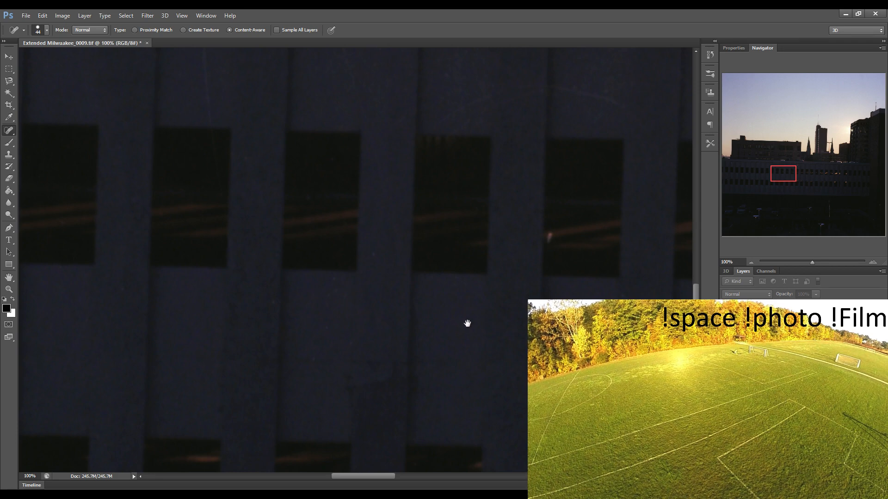
pyautogui.moveTo(442, 334); pyautogui.dragTo(311, 325)
pyautogui.moveTo(671, 353); pyautogui.dragTo(478, 384)
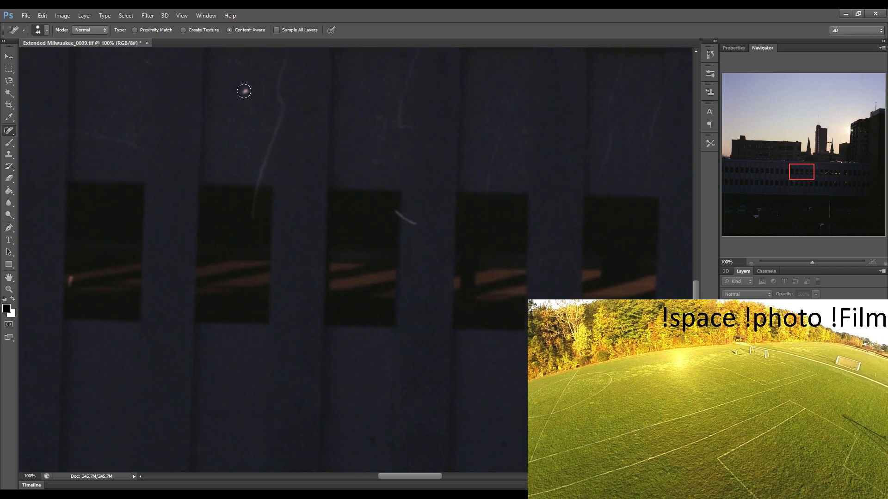
pyautogui.moveTo(243, 91)
pyautogui.mouseDown()
pyautogui.moveTo(279, 93)
pyautogui.moveTo(269, 151)
pyautogui.moveTo(250, 187)
pyautogui.mouseUp()
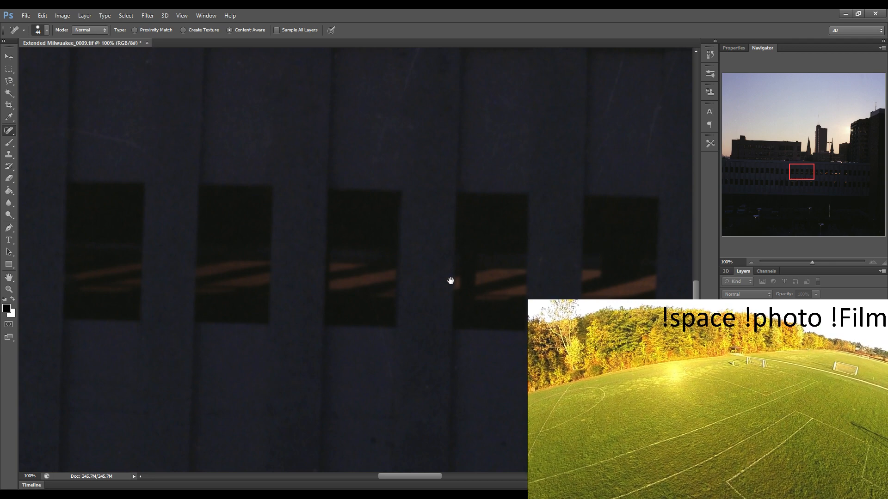
# Heal the two bright specks on the wall panels below the sunlit windows
pyautogui.moveTo(450, 280); pyautogui.dragTo(389, 278)
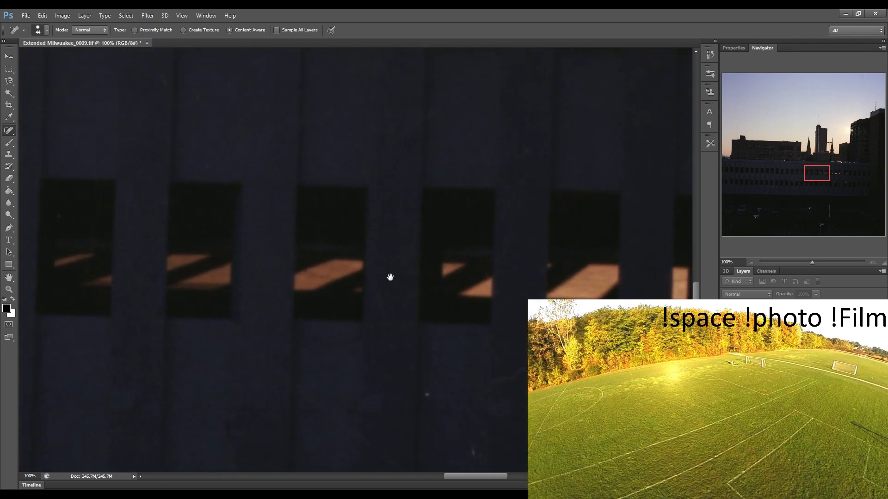
pyautogui.moveTo(290, 261); pyautogui.dragTo(266, 259)
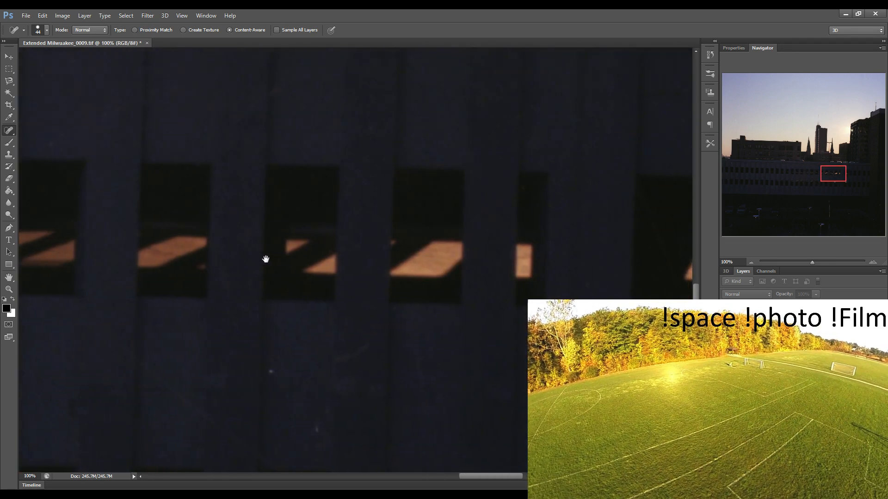
pyautogui.click(273, 372)
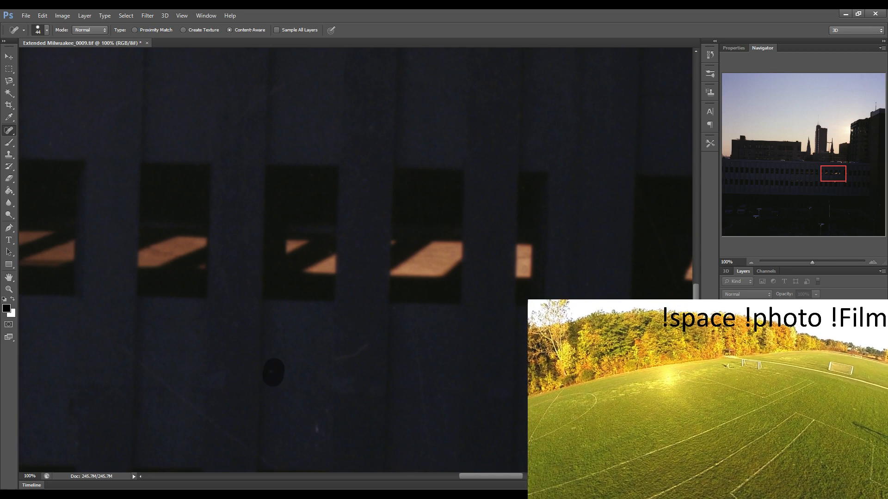
pyautogui.click(314, 430)
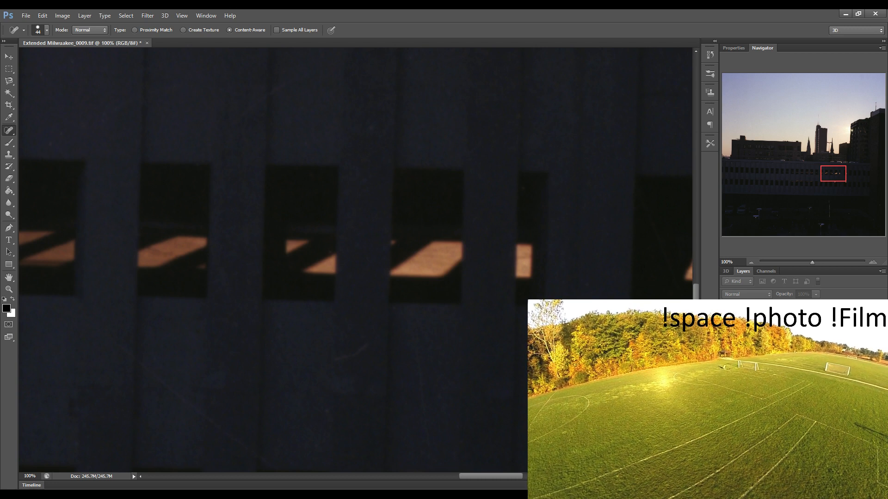
# Examine the rest of the window row to the photo's right edge and the facade's lower ledge for dust and scratches
pyautogui.moveTo(461, 330); pyautogui.dragTo(415, 328)
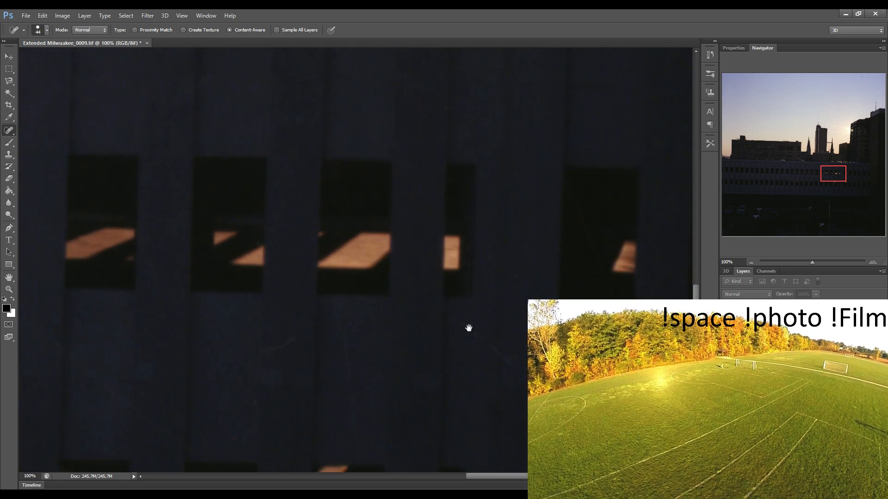
pyautogui.moveTo(586, 339); pyautogui.dragTo(500, 334)
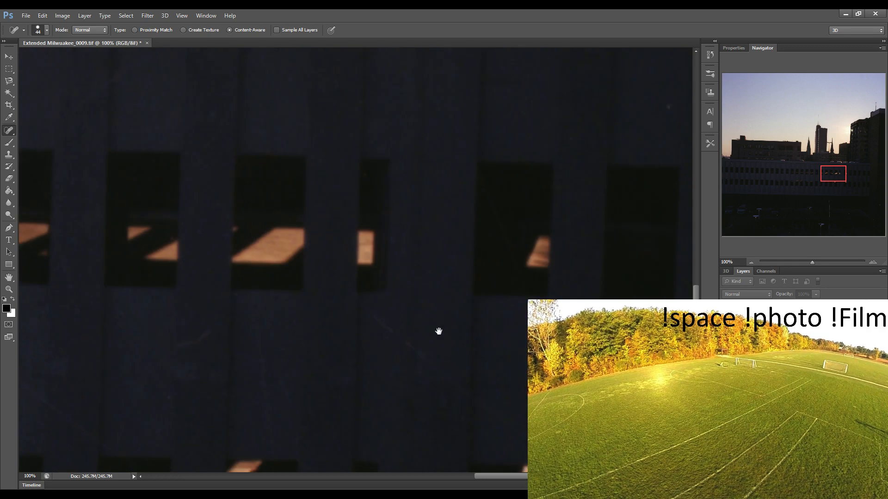
pyautogui.moveTo(391, 332); pyautogui.dragTo(328, 331)
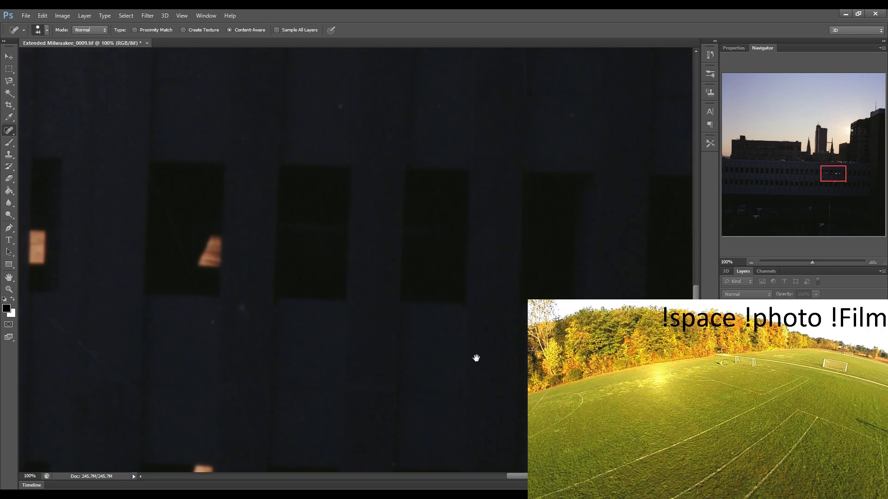
pyautogui.moveTo(514, 355); pyautogui.dragTo(205, 359)
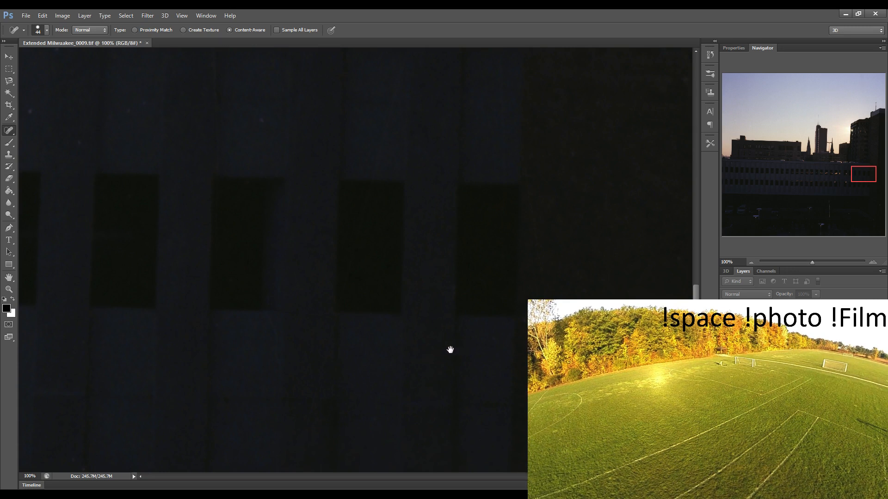
pyautogui.moveTo(414, 347); pyautogui.dragTo(336, 346)
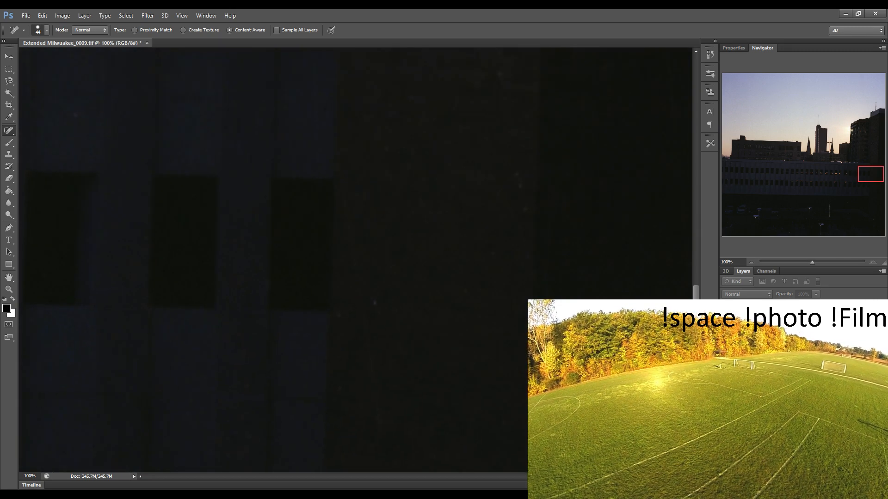
pyautogui.click(727, 194)
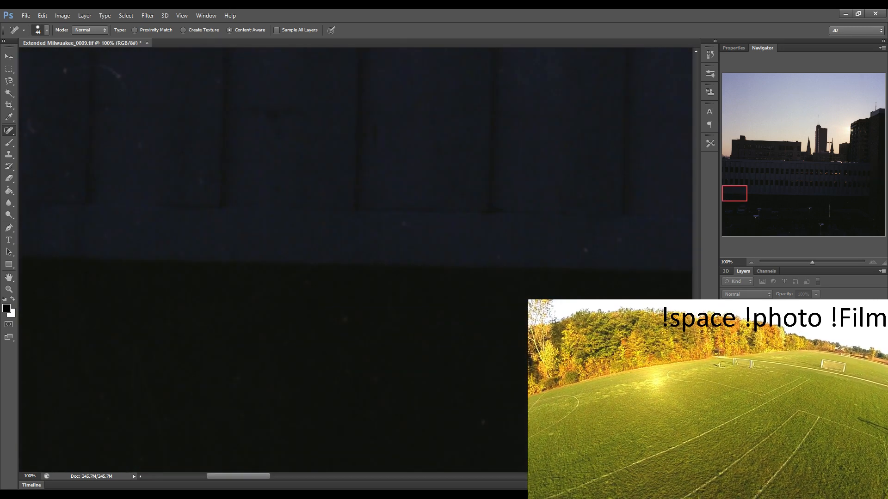
pyautogui.moveTo(412, 290); pyautogui.dragTo(123, 299)
pyautogui.moveTo(510, 290); pyautogui.dragTo(500, 292)
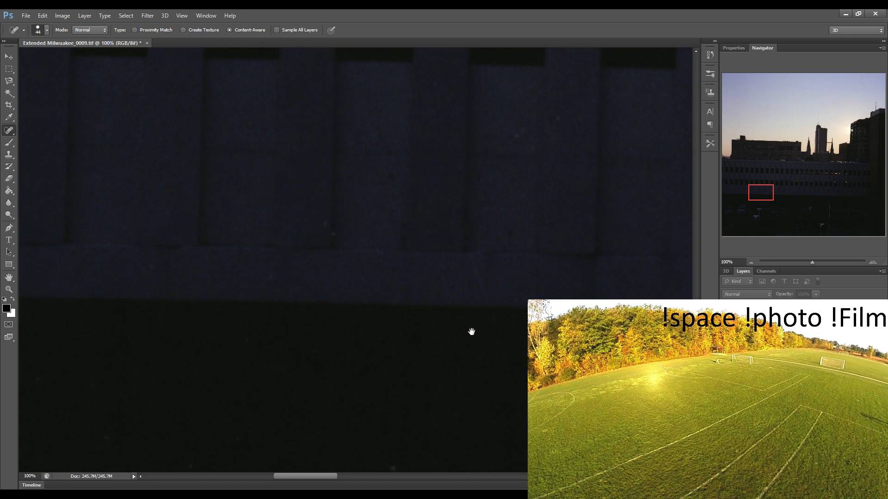
pyautogui.moveTo(471, 331); pyautogui.dragTo(277, 325)
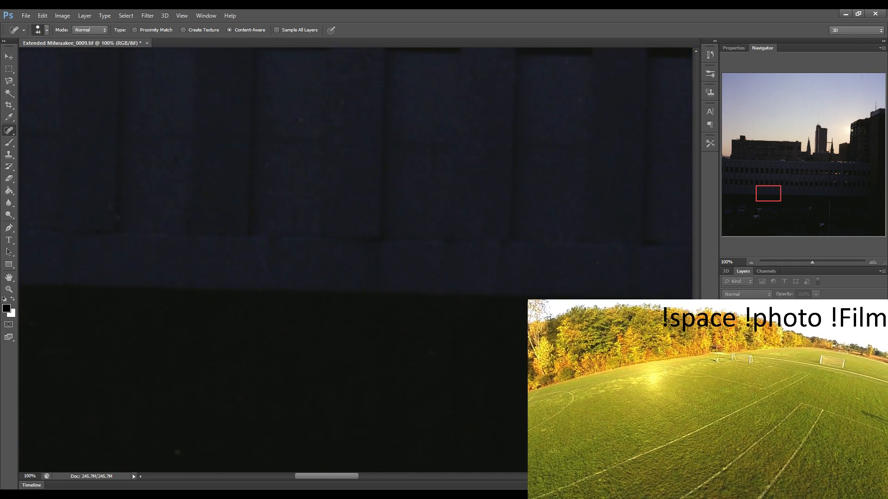
pyautogui.moveTo(384, 327); pyautogui.dragTo(134, 311)
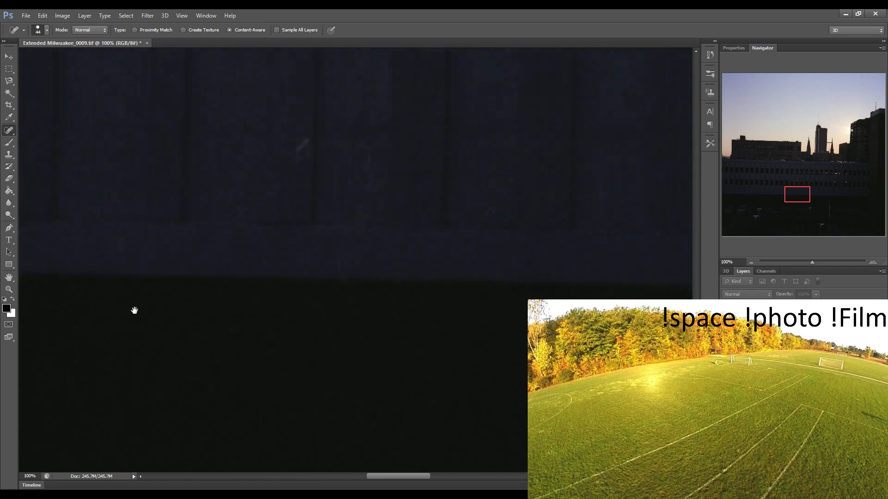
pyautogui.moveTo(484, 348); pyautogui.dragTo(97, 327)
# Heal the long pale, nearly vertical line in the dark area beneath the facade's lower ledge
pyautogui.moveTo(629, 353); pyautogui.dragTo(445, 370)
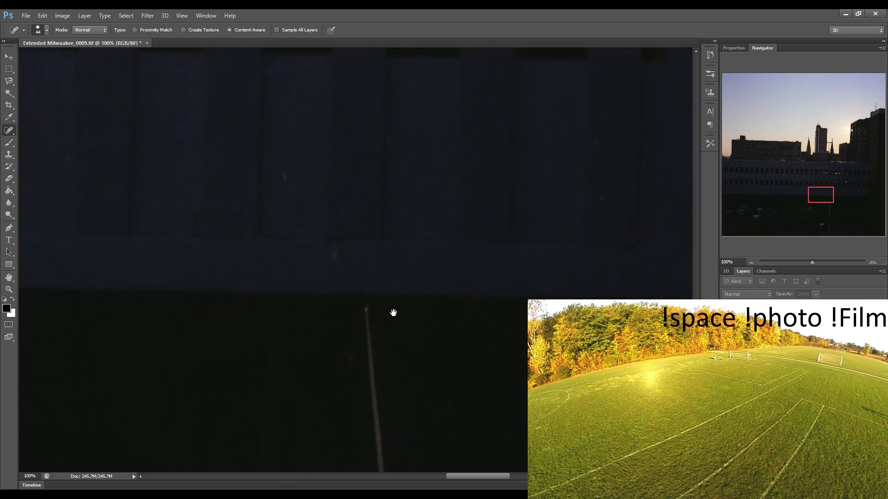
pyautogui.moveTo(393, 313); pyautogui.dragTo(392, 144)
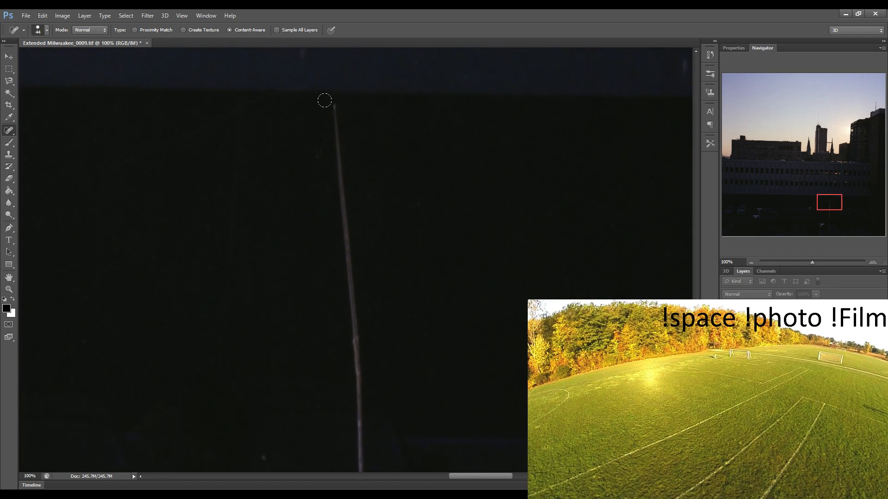
pyautogui.moveTo(334, 101); pyautogui.dragTo(352, 469)
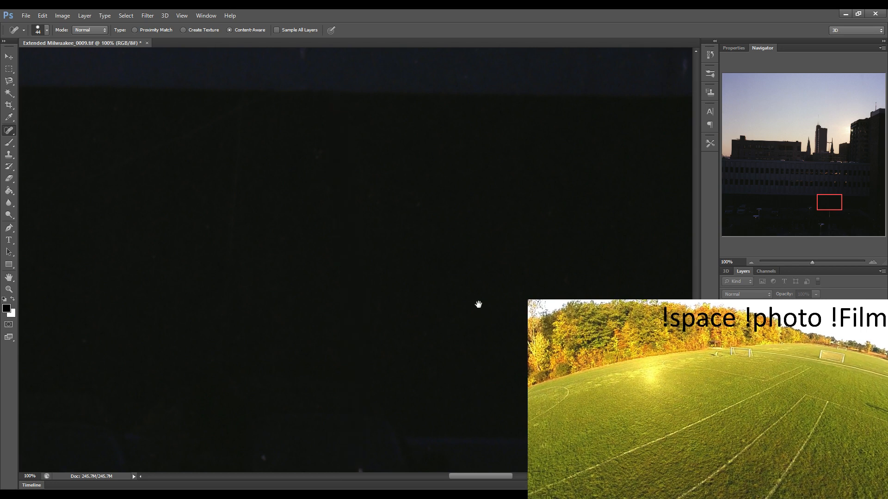
# Examine the dark area beneath the facade's lower ledge to the photo's right edge for dust and scratches
pyautogui.moveTo(445, 319); pyautogui.dragTo(417, 316)
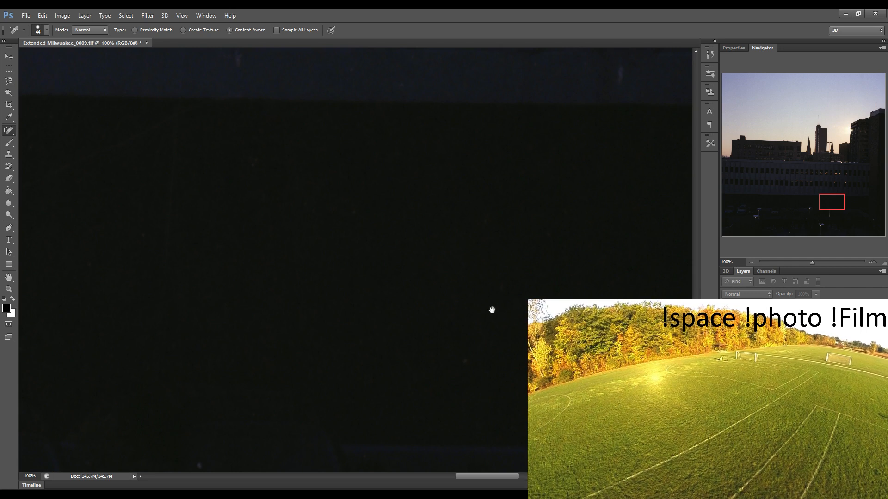
pyautogui.moveTo(492, 309); pyautogui.dragTo(343, 283)
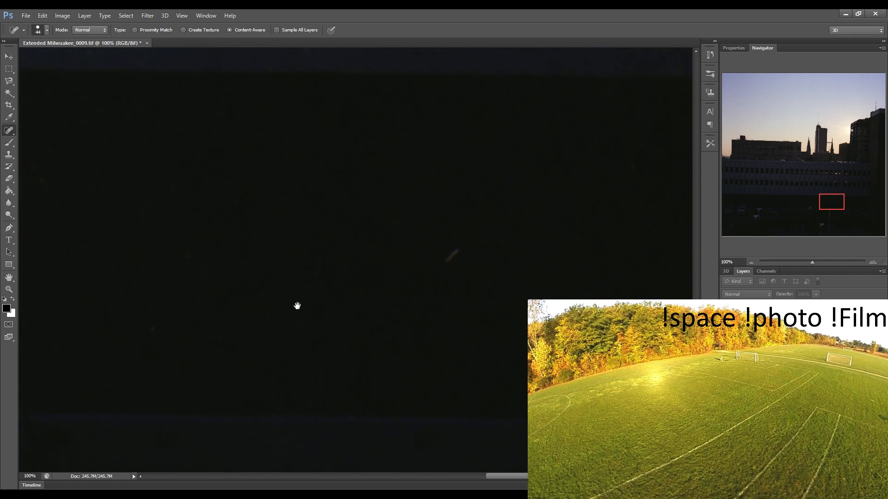
pyautogui.moveTo(484, 306); pyautogui.dragTo(266, 306)
pyautogui.moveTo(369, 319); pyautogui.dragTo(73, 305)
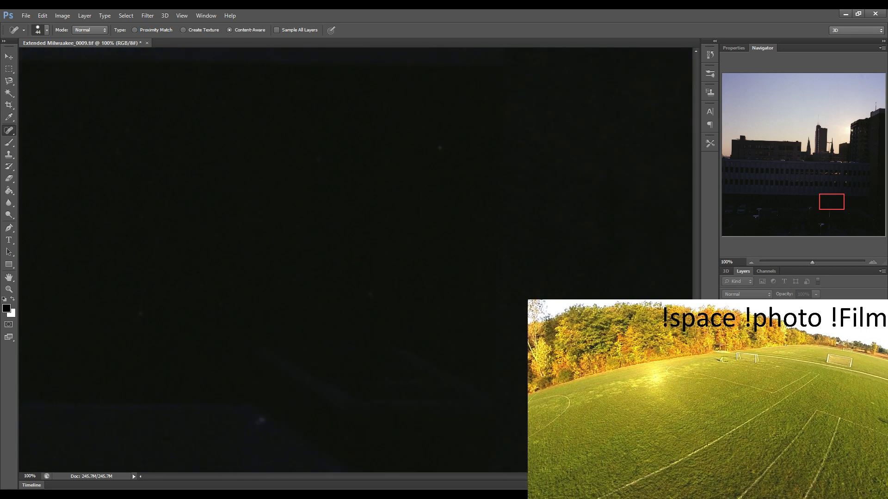
pyautogui.moveTo(595, 316); pyautogui.dragTo(421, 311)
pyautogui.moveTo(365, 319); pyautogui.dragTo(143, 321)
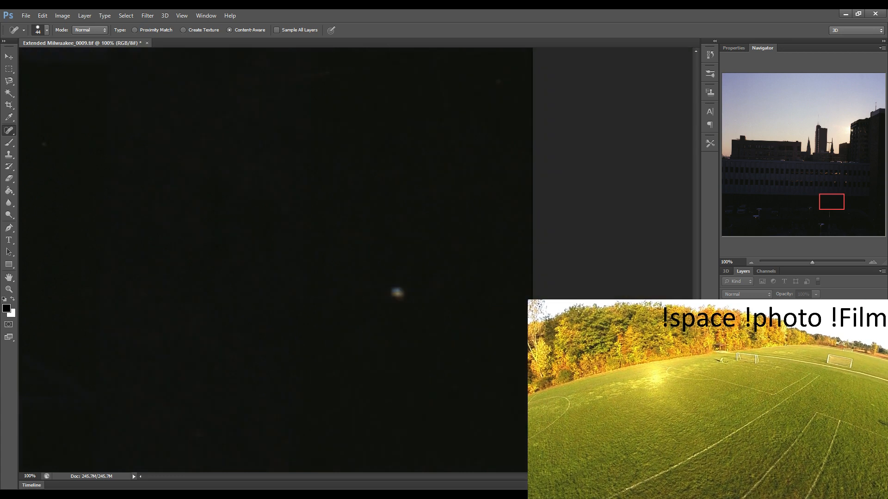
# Heal the orange speck and the small pale speck on the dark ground below the parked vehicles near the photo's left edge
pyautogui.moveTo(771, 239); pyautogui.dragTo(734, 218)
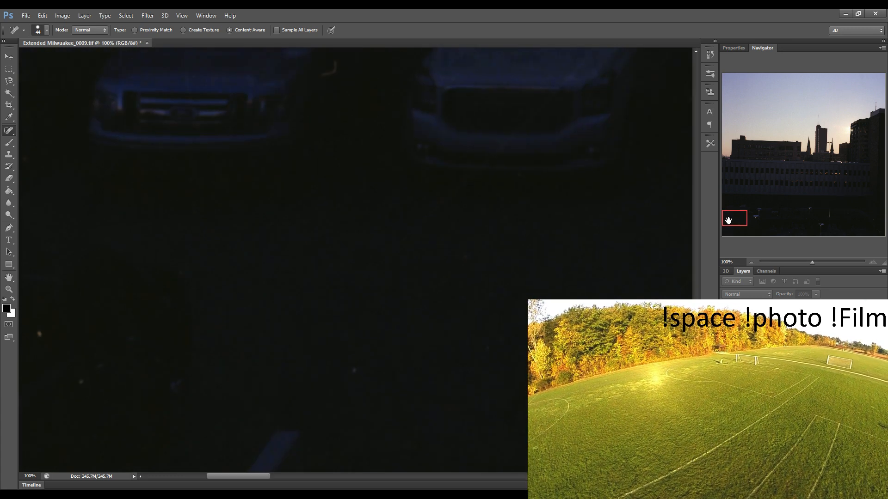
pyautogui.click(39, 334)
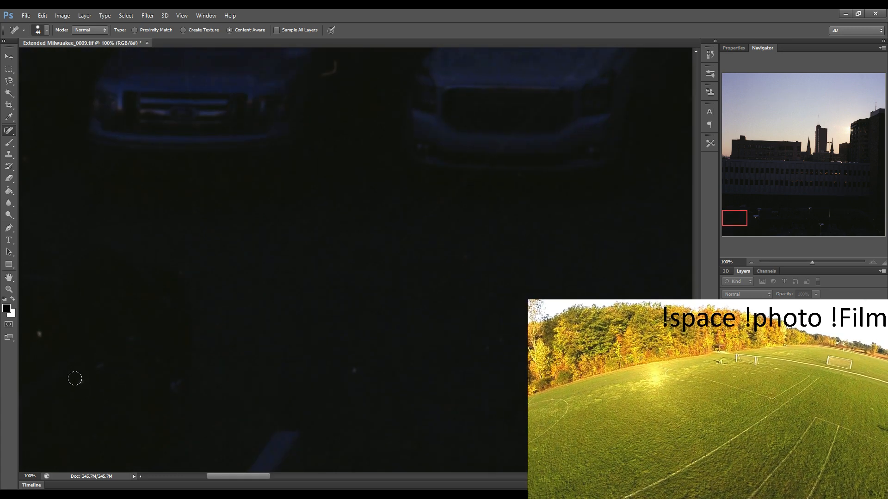
pyautogui.moveTo(79, 380)
pyautogui.mouseDown()
pyautogui.moveTo(476, 292)
pyautogui.moveTo(415, 293)
pyautogui.mouseUp()
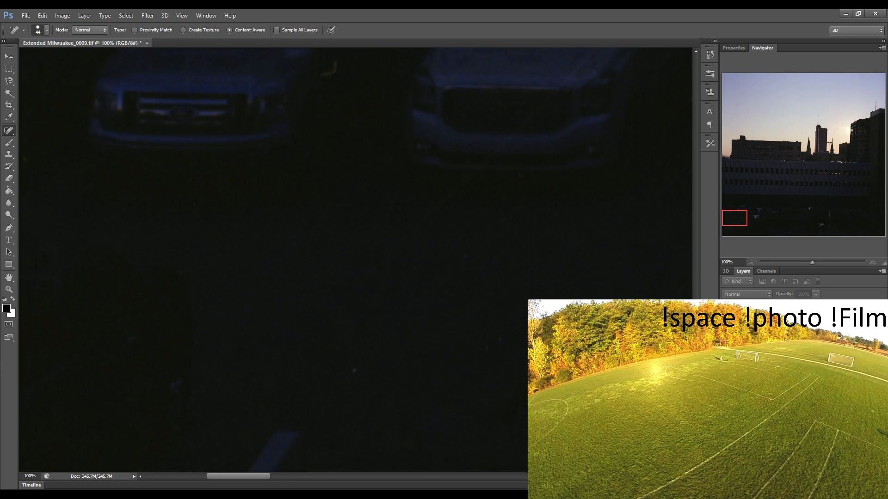
# Examine the parking lot row from the parked vehicles across to the lamp with the round shade for dust and scratches
pyautogui.moveTo(458, 303); pyautogui.dragTo(339, 299)
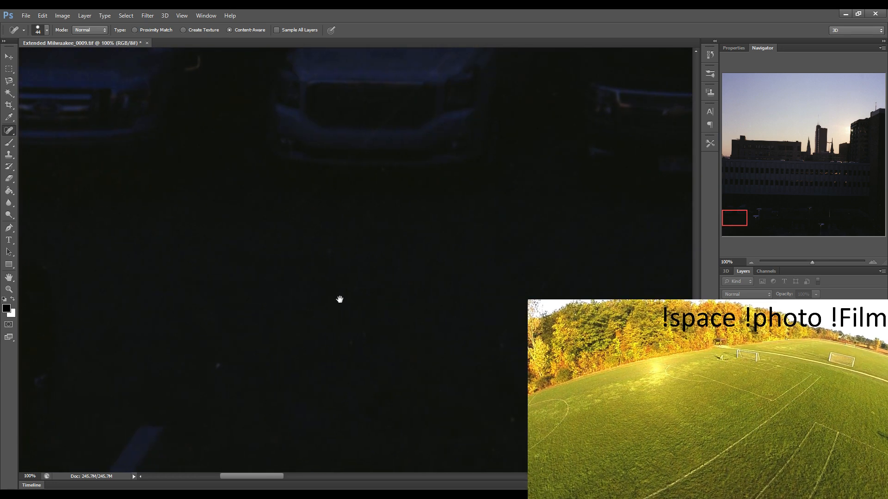
pyautogui.moveTo(492, 309); pyautogui.dragTo(249, 301)
pyautogui.moveTo(471, 313); pyautogui.dragTo(276, 299)
pyautogui.moveTo(444, 299); pyautogui.dragTo(362, 295)
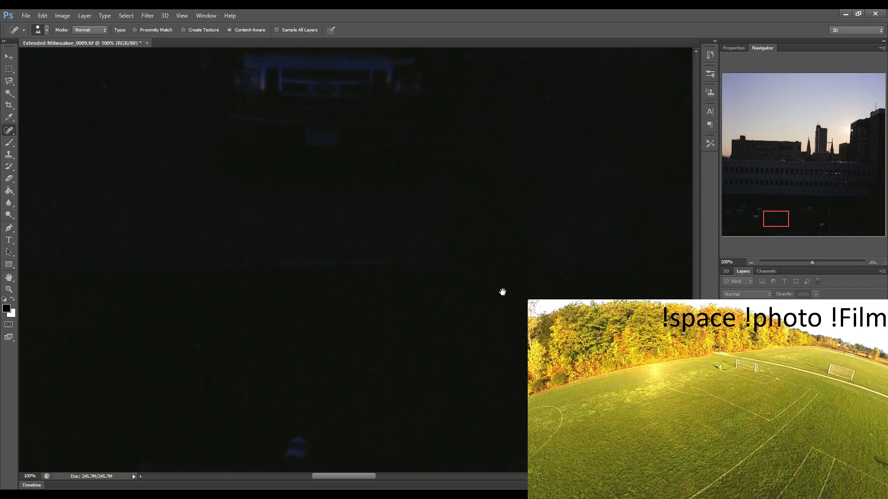
pyautogui.moveTo(445, 291); pyautogui.dragTo(342, 272)
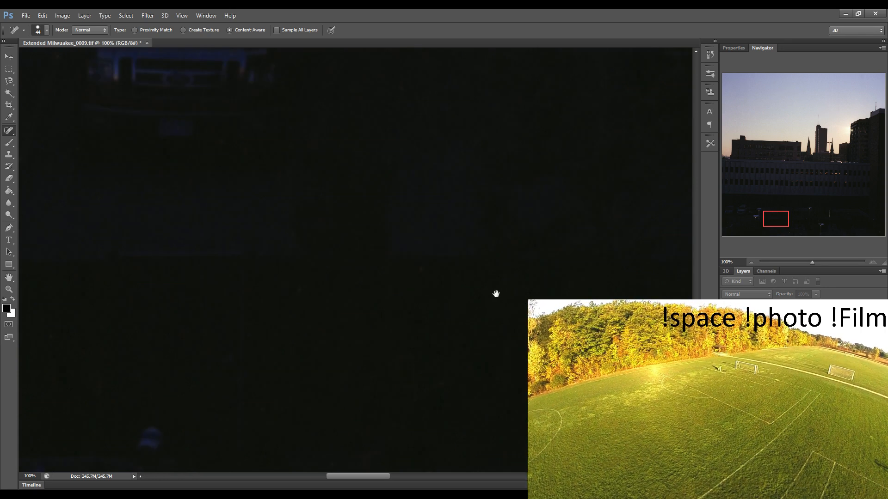
pyautogui.moveTo(496, 294); pyautogui.dragTo(271, 289)
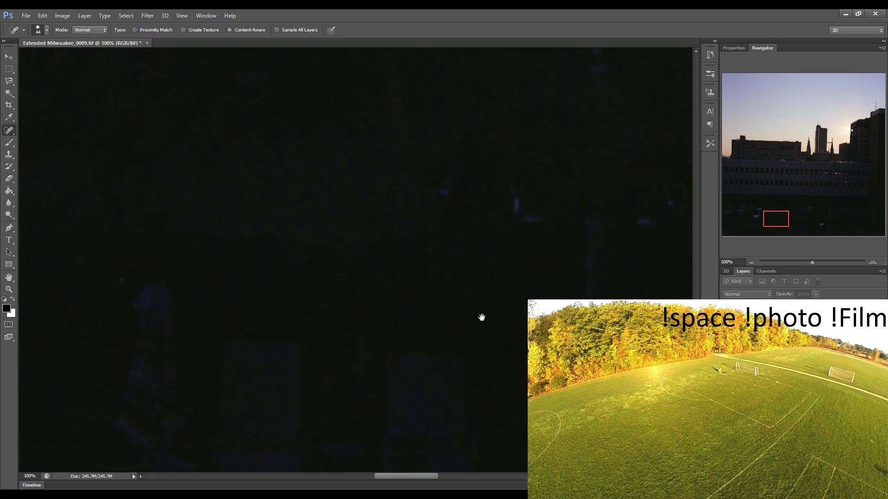
pyautogui.moveTo(481, 317); pyautogui.dragTo(299, 307)
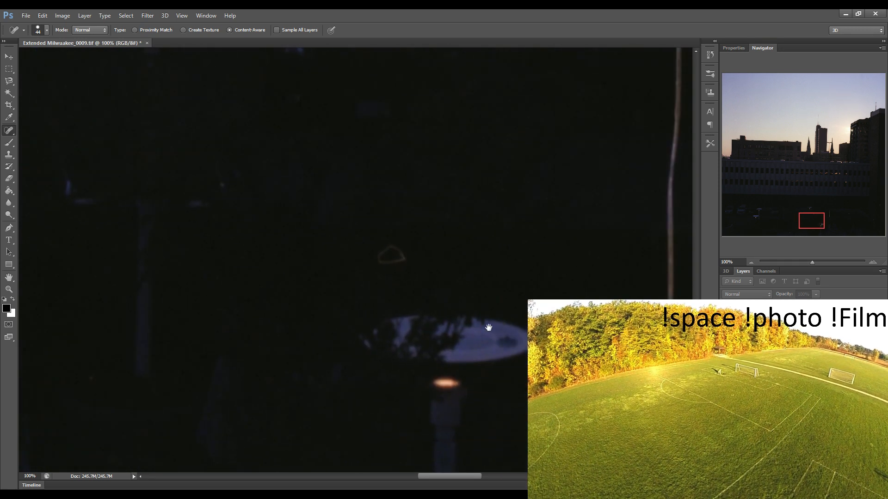
# Heal the long, nearly vertical hair beside the lit lamp post, from its upper end down to the photo's lower edge
pyautogui.moveTo(489, 327); pyautogui.dragTo(327, 317)
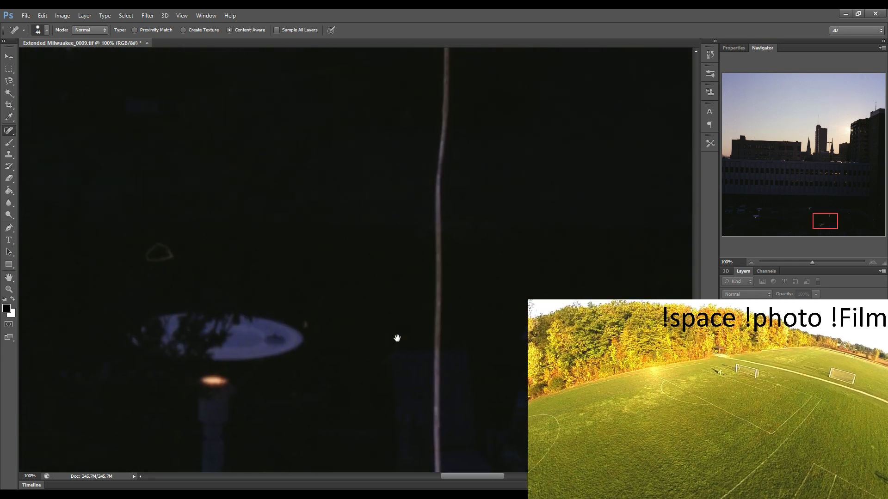
pyautogui.moveTo(396, 338); pyautogui.dragTo(386, 416)
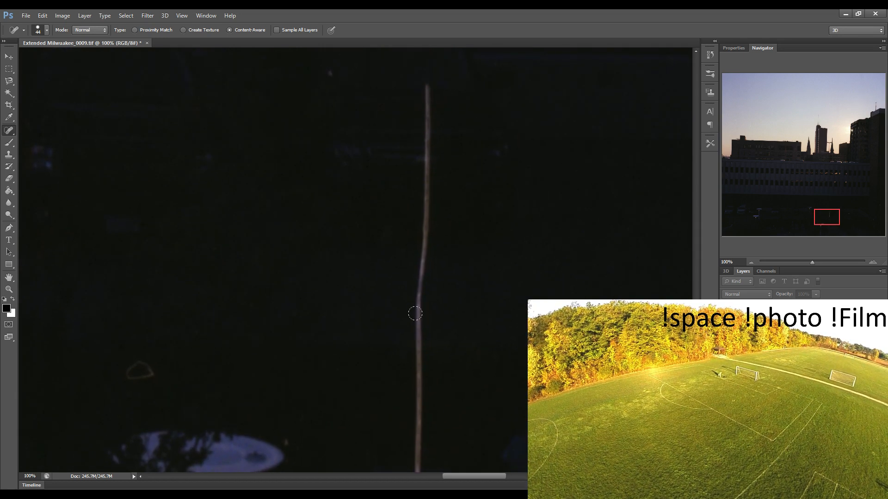
pyautogui.moveTo(427, 81); pyautogui.dragTo(411, 463)
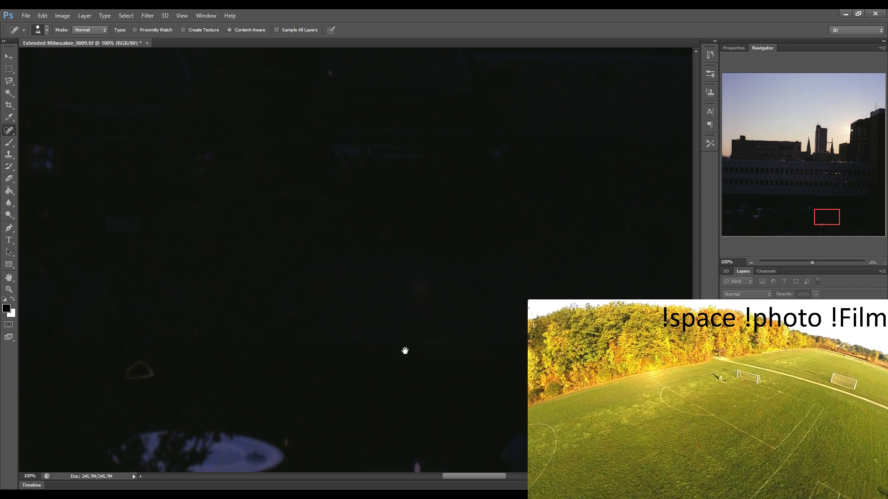
pyautogui.moveTo(415, 263); pyautogui.dragTo(417, 108)
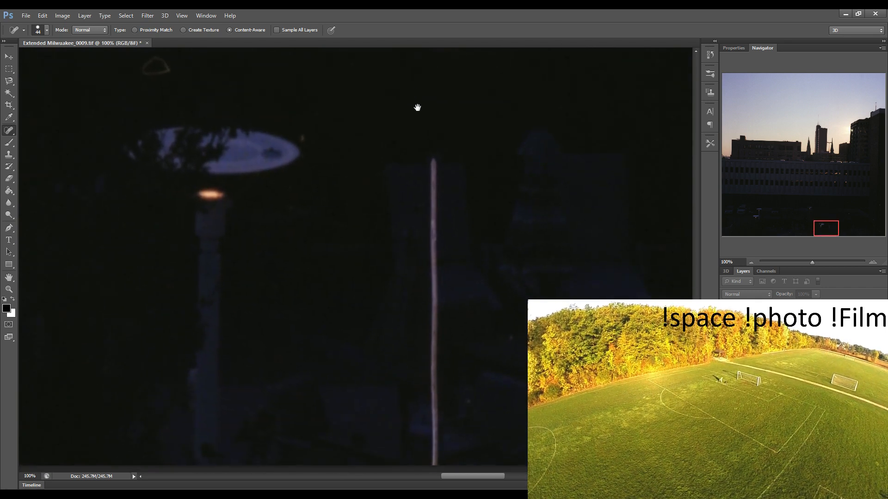
pyautogui.moveTo(433, 155); pyautogui.dragTo(432, 463)
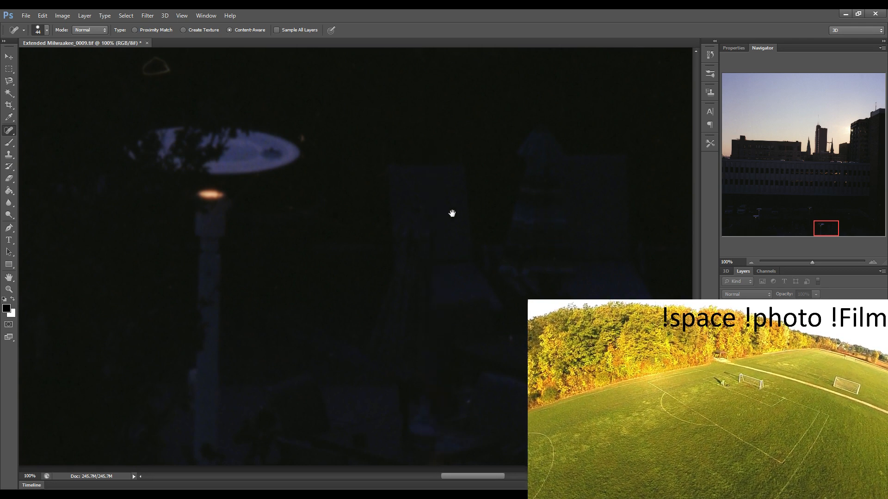
# Examine the dark area beyond the lamp post to the photo's right edge for remaining specks and scratches
pyautogui.moveTo(379, 214); pyautogui.dragTo(297, 217)
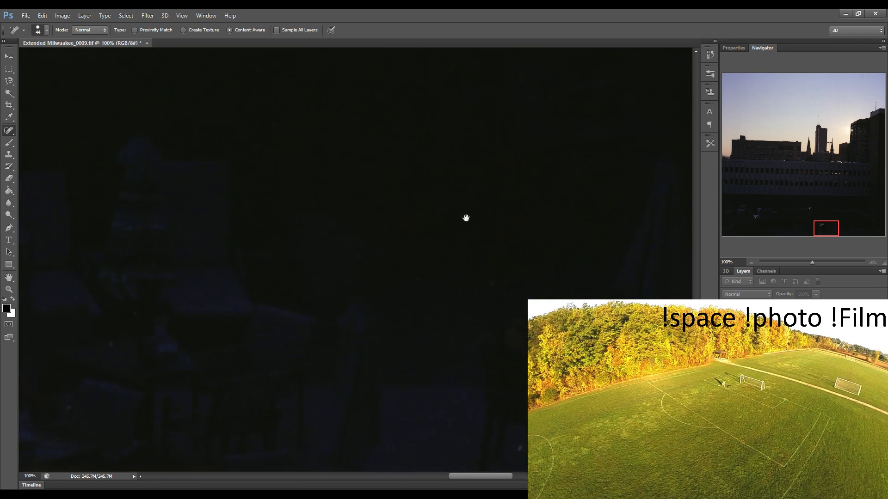
pyautogui.moveTo(466, 217); pyautogui.dragTo(176, 282)
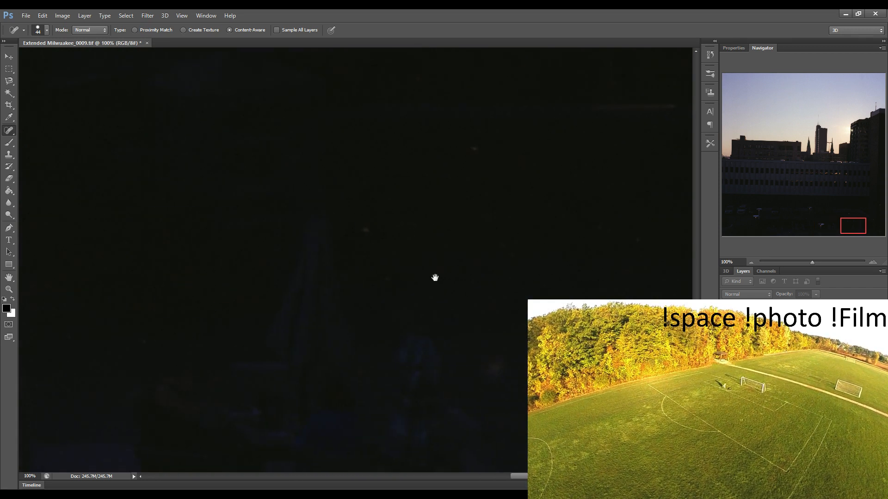
pyautogui.moveTo(438, 262); pyautogui.dragTo(251, 249)
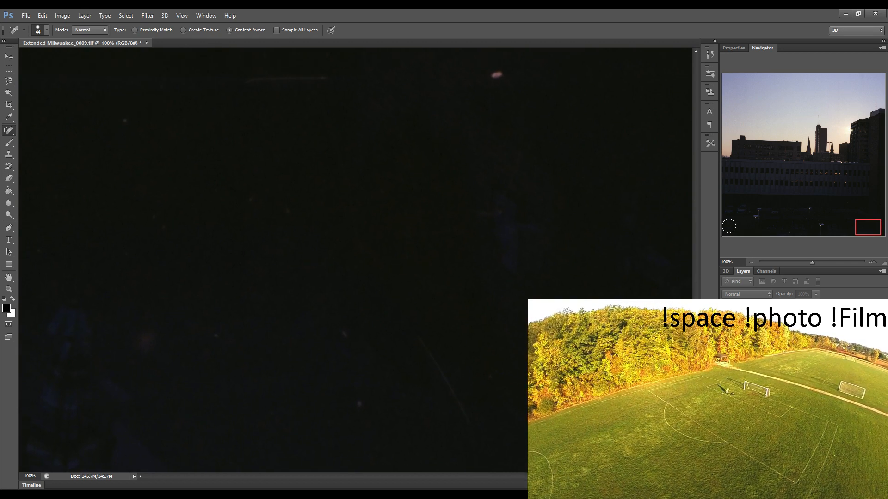
# Heal the short bright streak below the angled blue line in the photo's lower-left corner
pyautogui.click(728, 228)
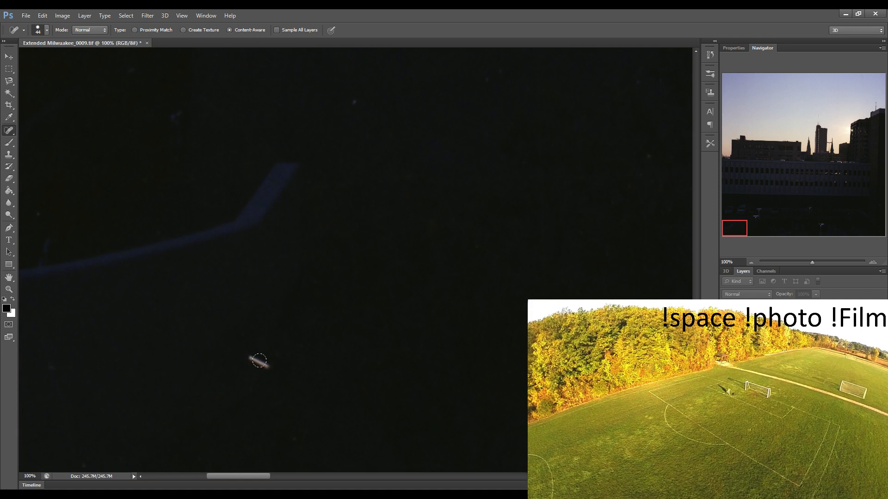
pyautogui.moveTo(250, 350); pyautogui.dragTo(271, 374)
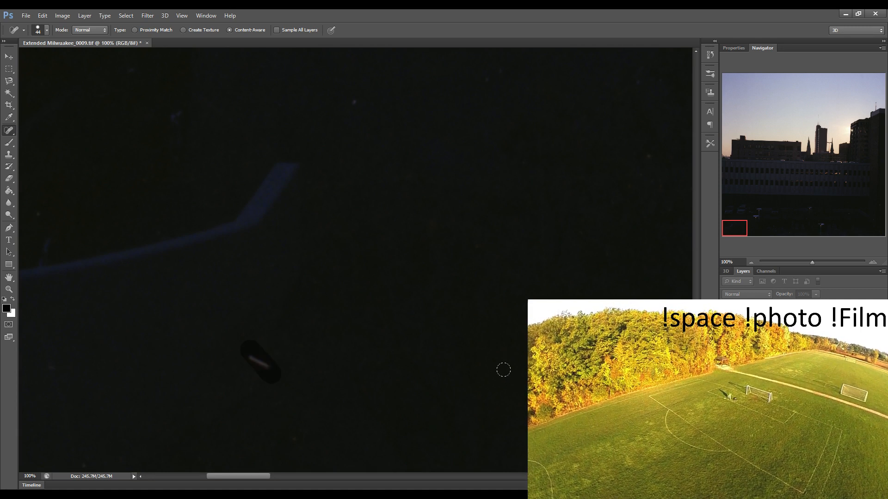
pyautogui.moveTo(271, 421)
pyautogui.mouseDown()
pyautogui.moveTo(468, 352)
pyautogui.moveTo(431, 341)
pyautogui.moveTo(487, 369)
pyautogui.moveTo(432, 356)
pyautogui.moveTo(222, 344)
pyautogui.mouseUp()
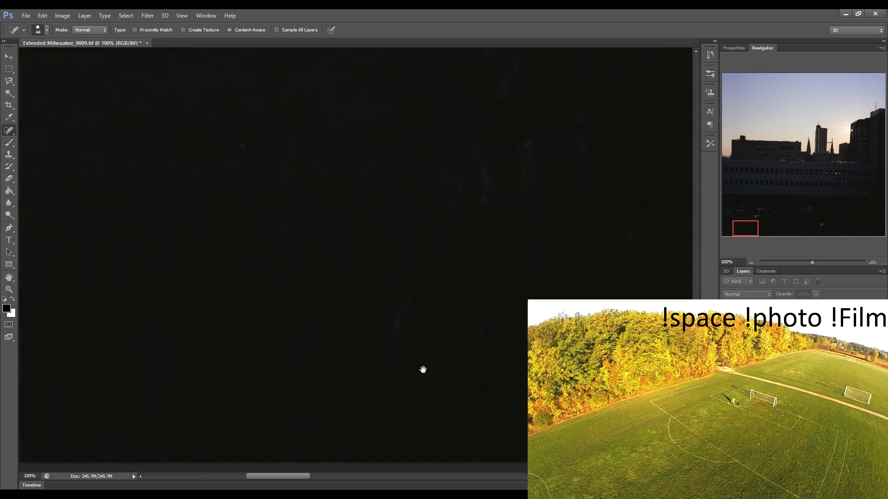
# Examine the bottom row of the photo from the lower-left area past the lamp post towards the right edge for dust and scratches
pyautogui.moveTo(422, 370); pyautogui.dragTo(251, 363)
pyautogui.moveTo(505, 360); pyautogui.dragTo(248, 344)
pyautogui.moveTo(311, 336); pyautogui.dragTo(250, 335)
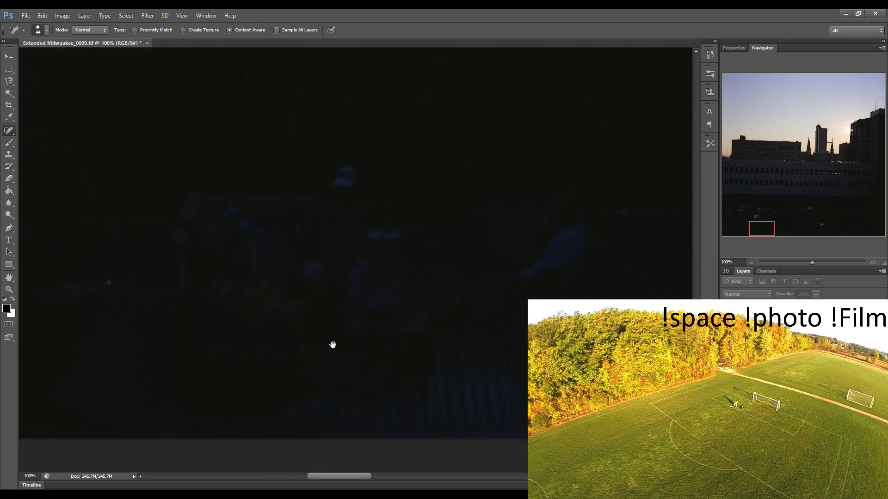
pyautogui.moveTo(518, 360); pyautogui.dragTo(326, 343)
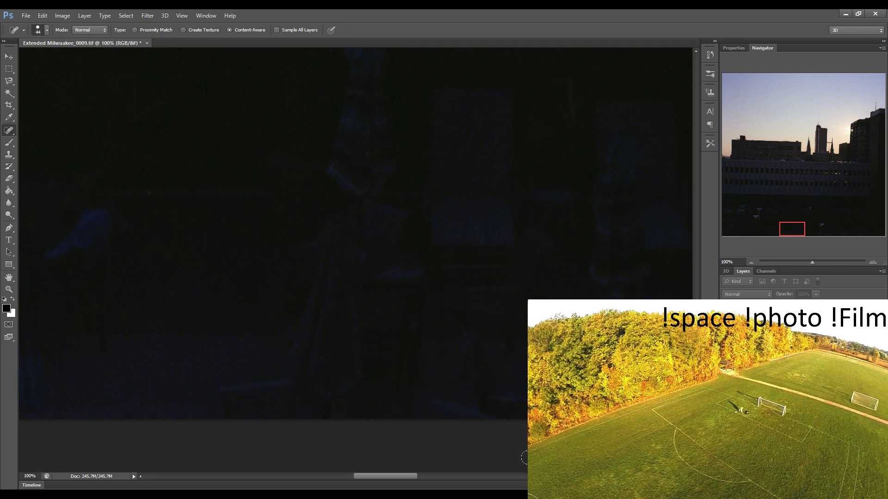
pyautogui.moveTo(472, 334); pyautogui.dragTo(333, 339)
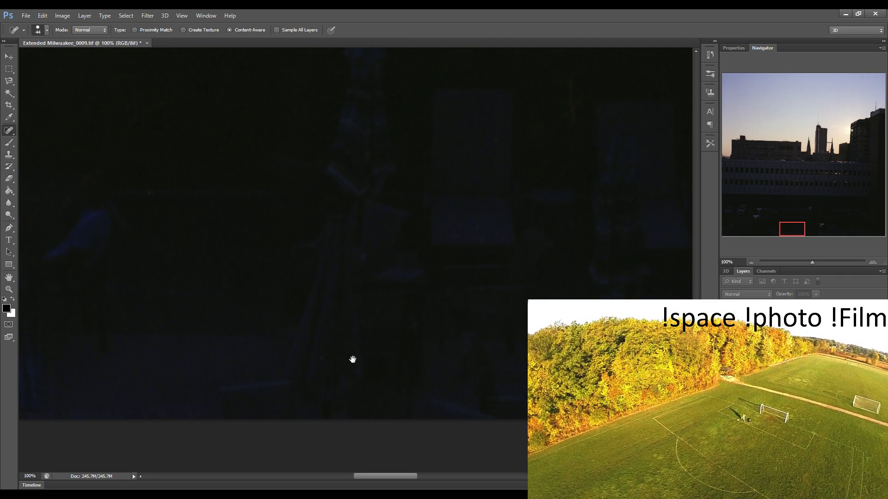
pyautogui.moveTo(478, 371); pyautogui.dragTo(300, 365)
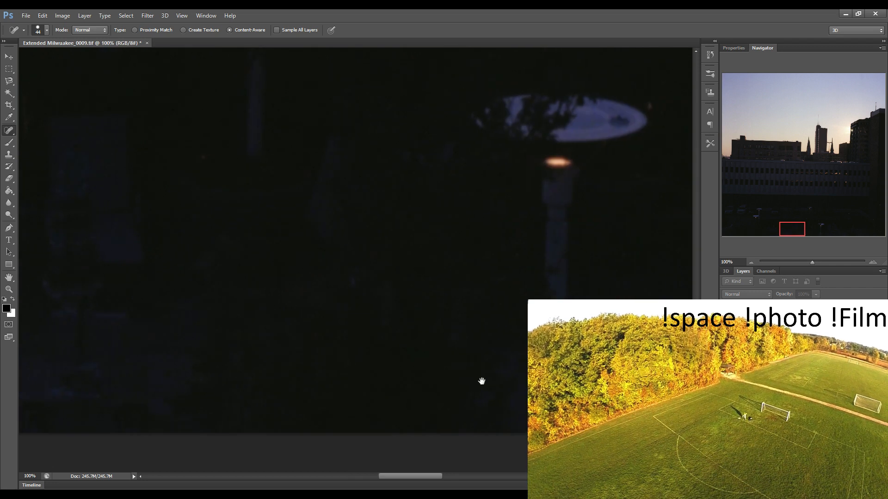
pyautogui.moveTo(482, 381); pyautogui.dragTo(327, 387)
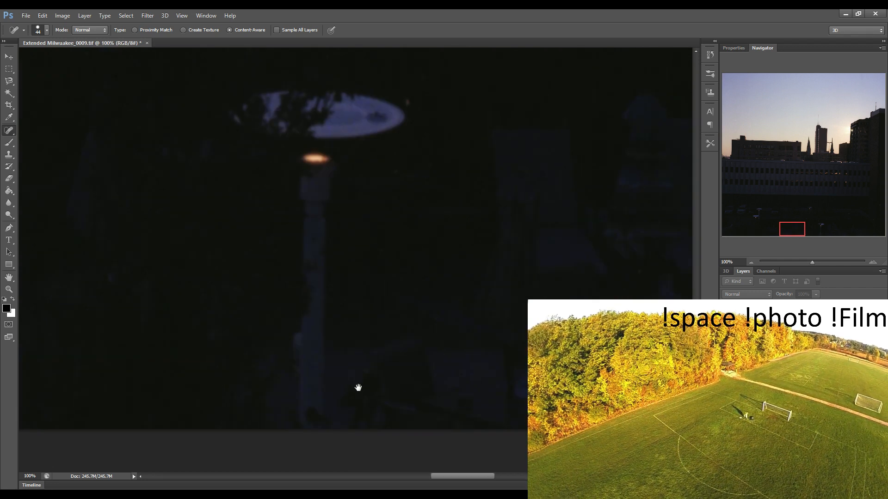
pyautogui.moveTo(488, 374); pyautogui.dragTo(324, 379)
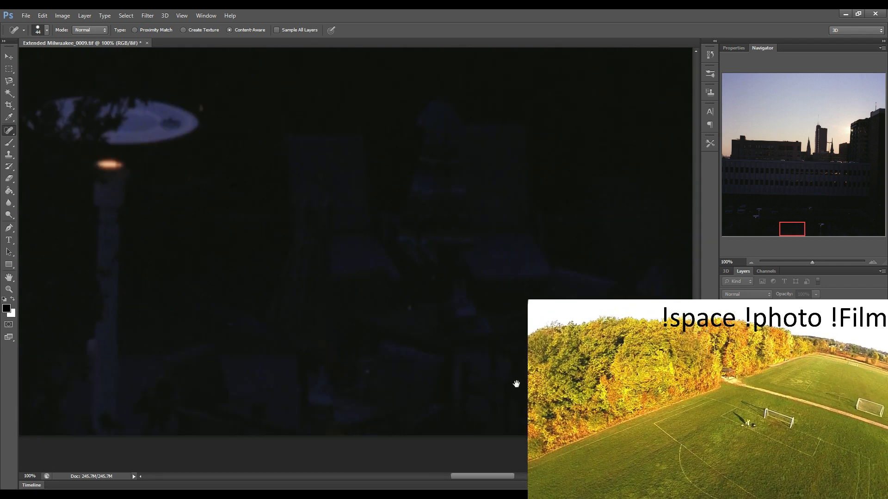
pyautogui.moveTo(515, 383); pyautogui.dragTo(279, 373)
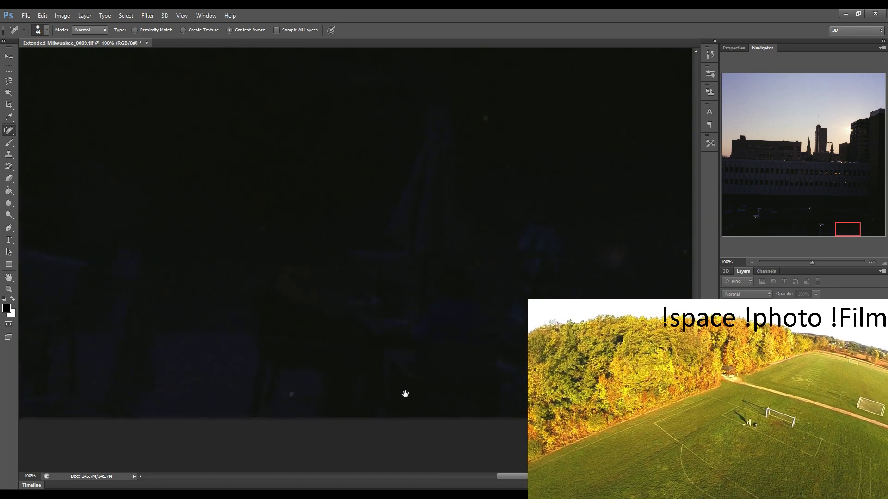
pyautogui.moveTo(425, 364); pyautogui.dragTo(302, 361)
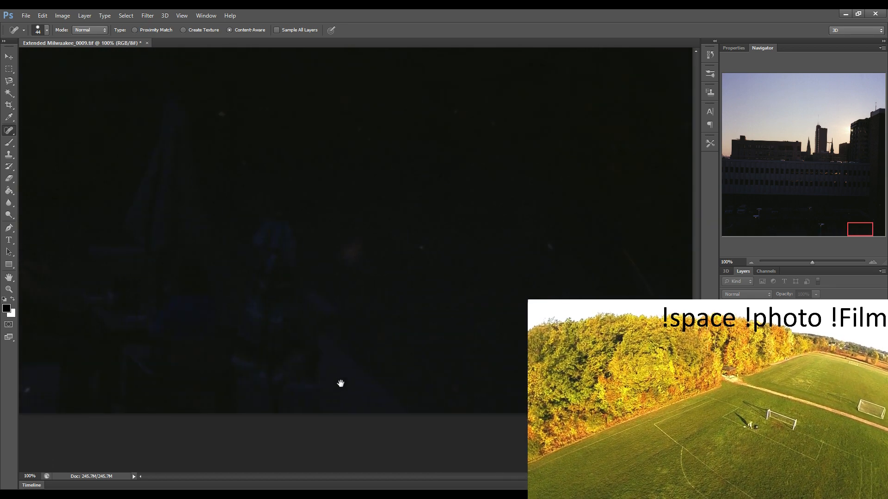
# Save the retouched photo and fit the whole image in view
pyautogui.hotkey('ctrl', 's')
pyautogui.hotkey('ctrl', '0')
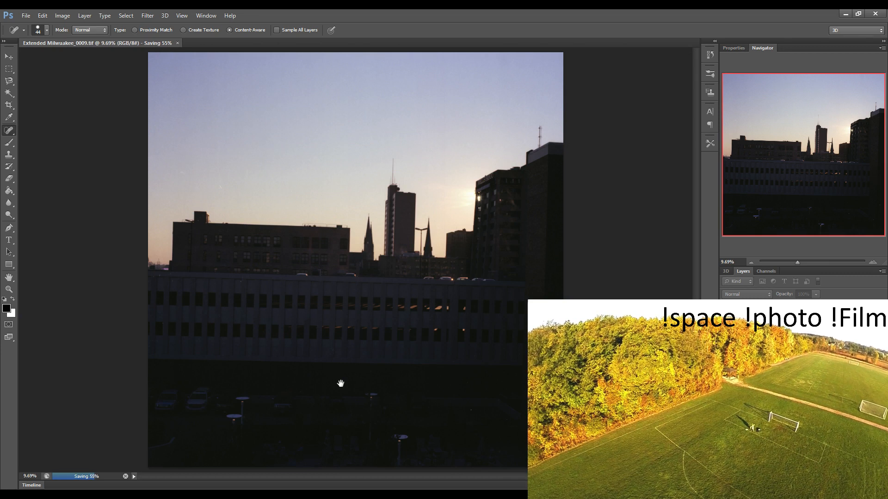